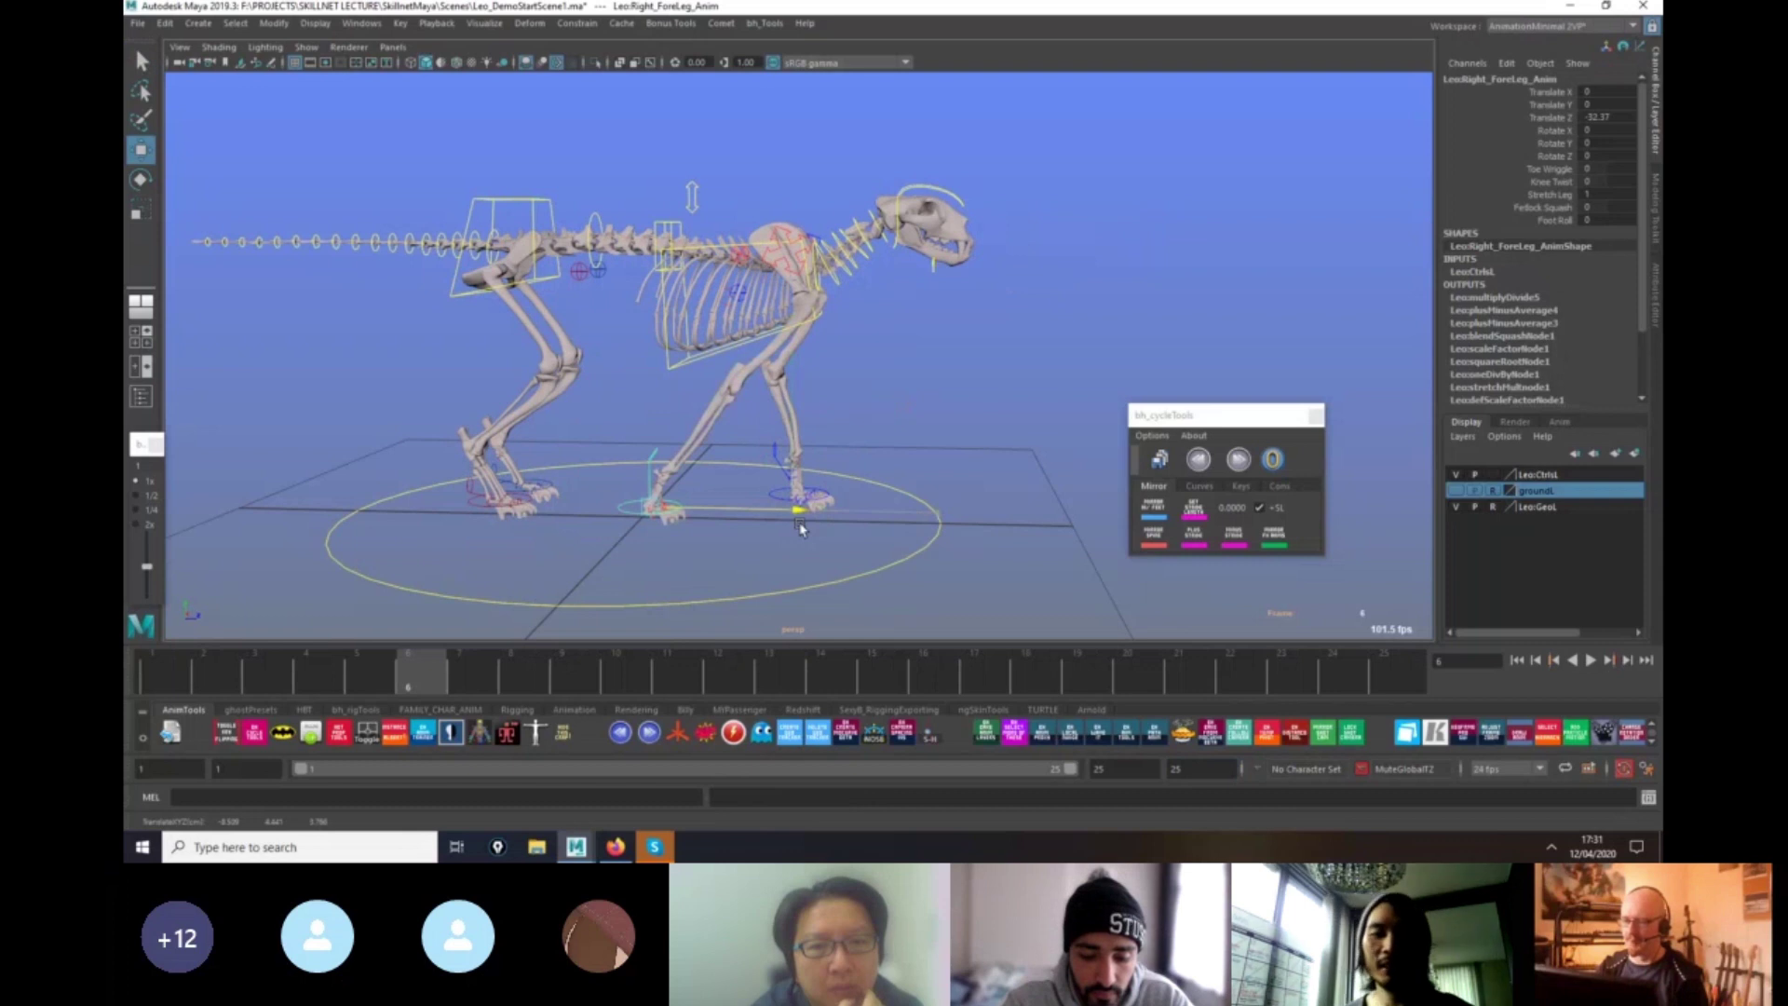
Undo the recent foreleg and chest pose changes and return to frame 1.
{"action": "key", "text": "ctrl+z"}
{"action": "key", "text": "ctrl+z"}
{"action": "key", "text": "ctrl+z"}
{"action": "key", "text": "ctrl+z"}
{"action": "key", "text": "ctrl+z"}
{"action": "key", "text": "ctrl+z"}
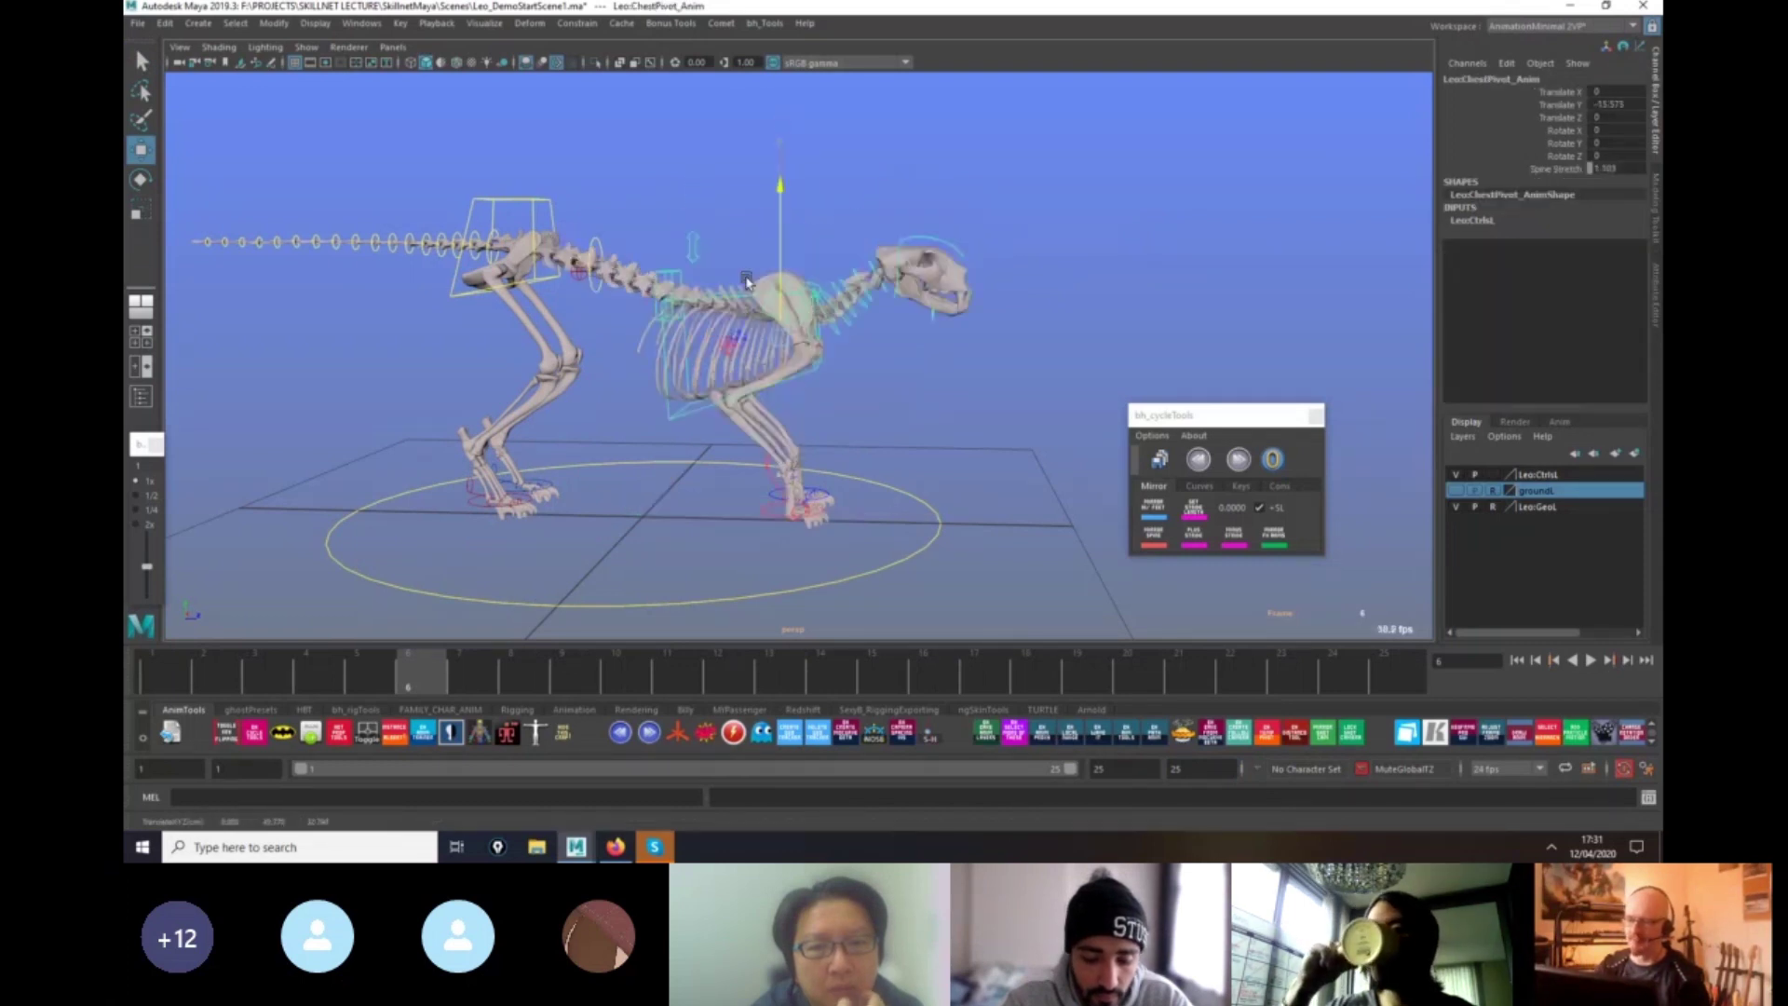
{"action": "scroll", "coordinate": [859, 558], "scroll_direction": "up", "scroll_amount": 1}
{"action": "right_click_drag", "start_coordinate": [859, 557], "coordinate": [875, 559], "text": "alt"}
{"action": "left_click", "coordinate": [166, 674]}
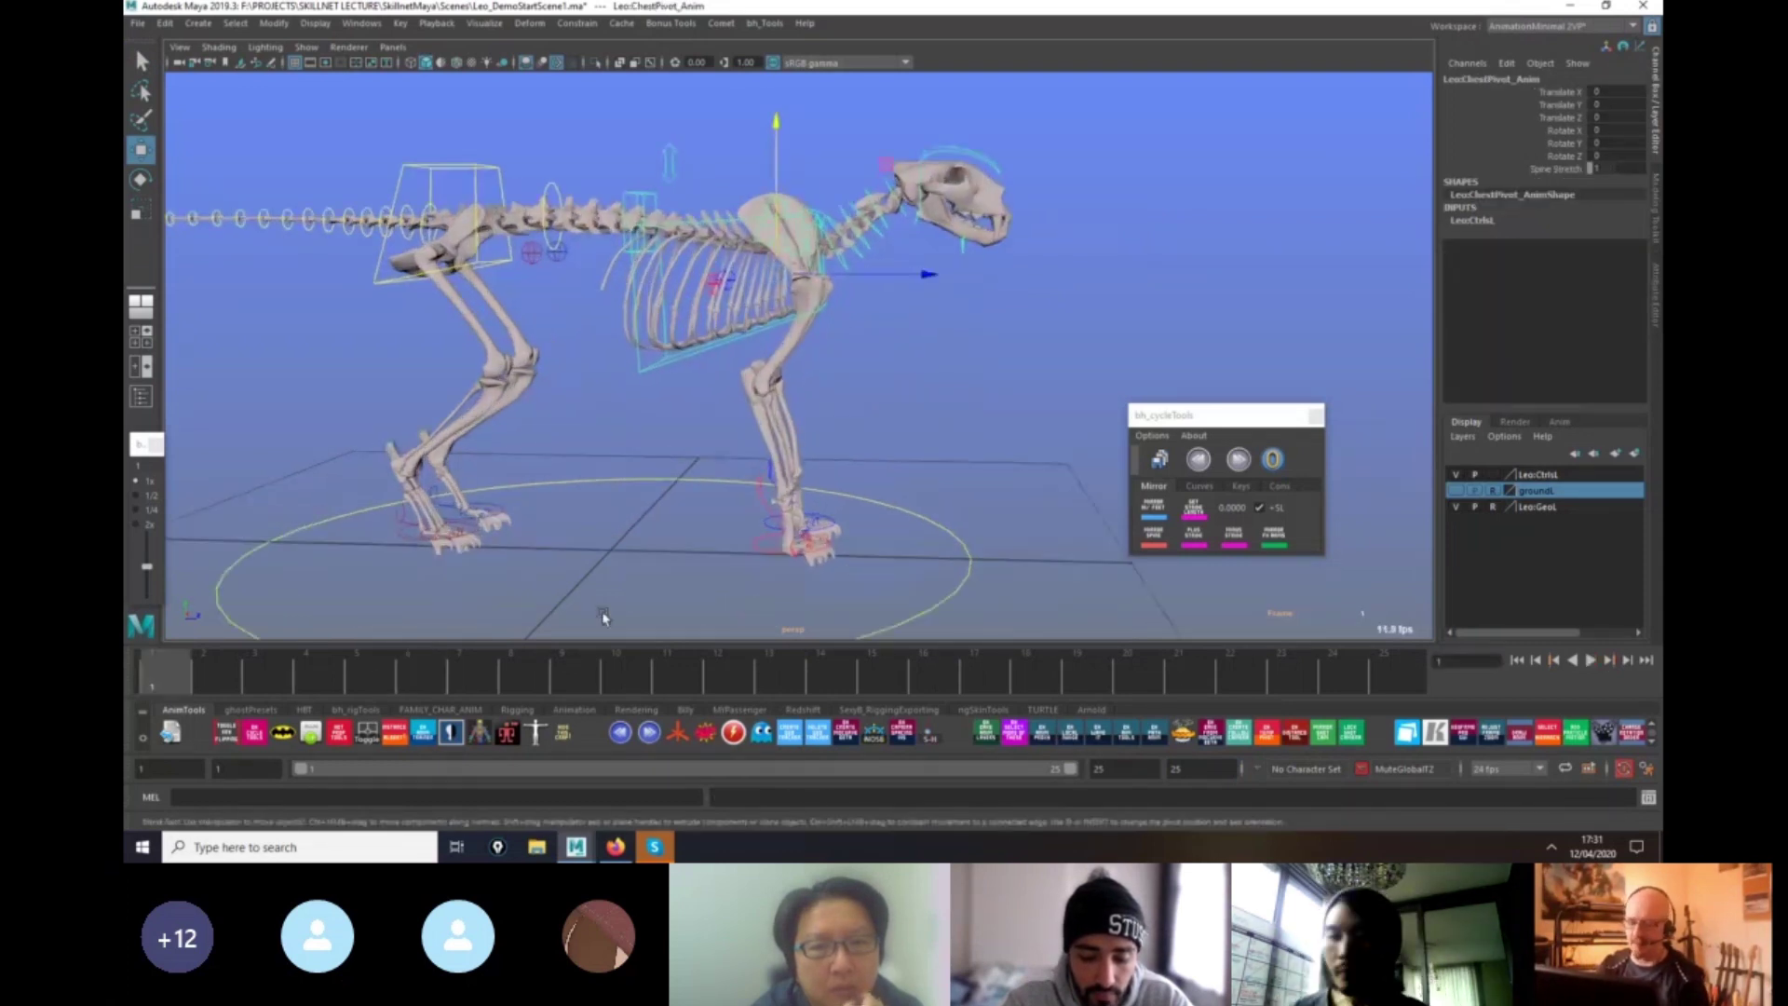
{"action": "middle_click_drag", "start_coordinate": [774, 611], "coordinate": [779, 628], "text": "alt"}
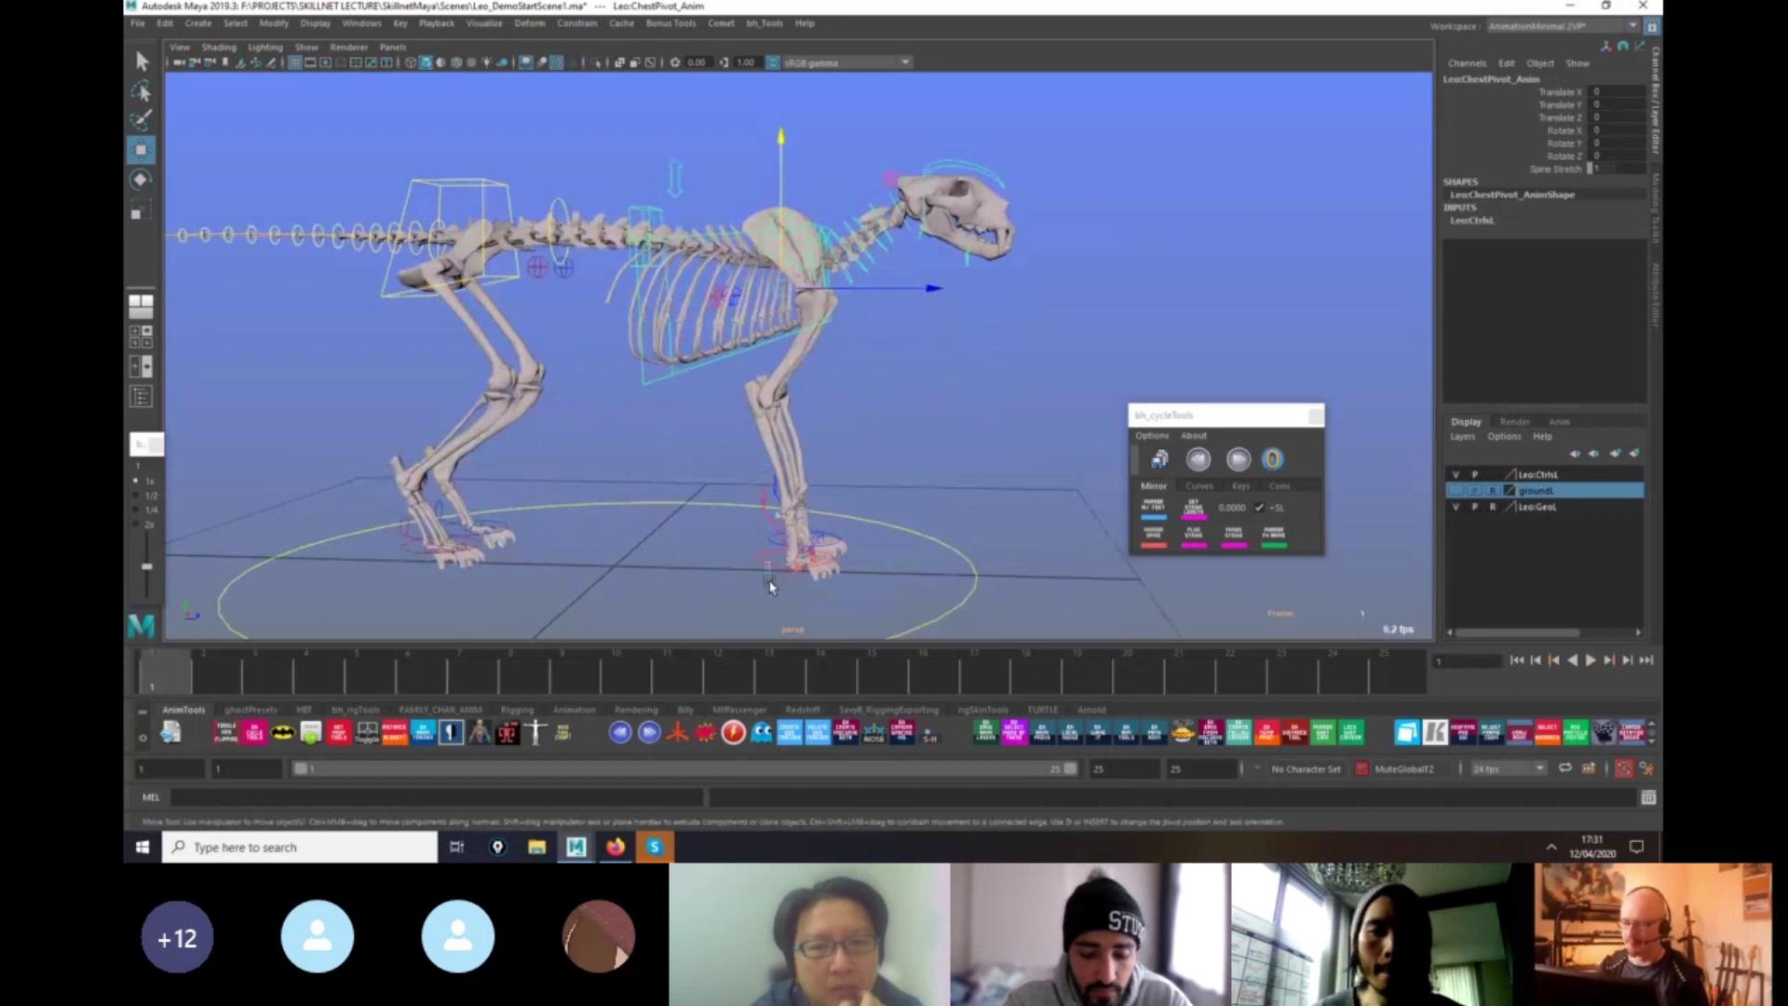
Move the right foreleg control back to about -14 in Translate Z and the left foreleg control forward to about 15.5.
{"action": "left_click", "coordinate": [783, 564]}
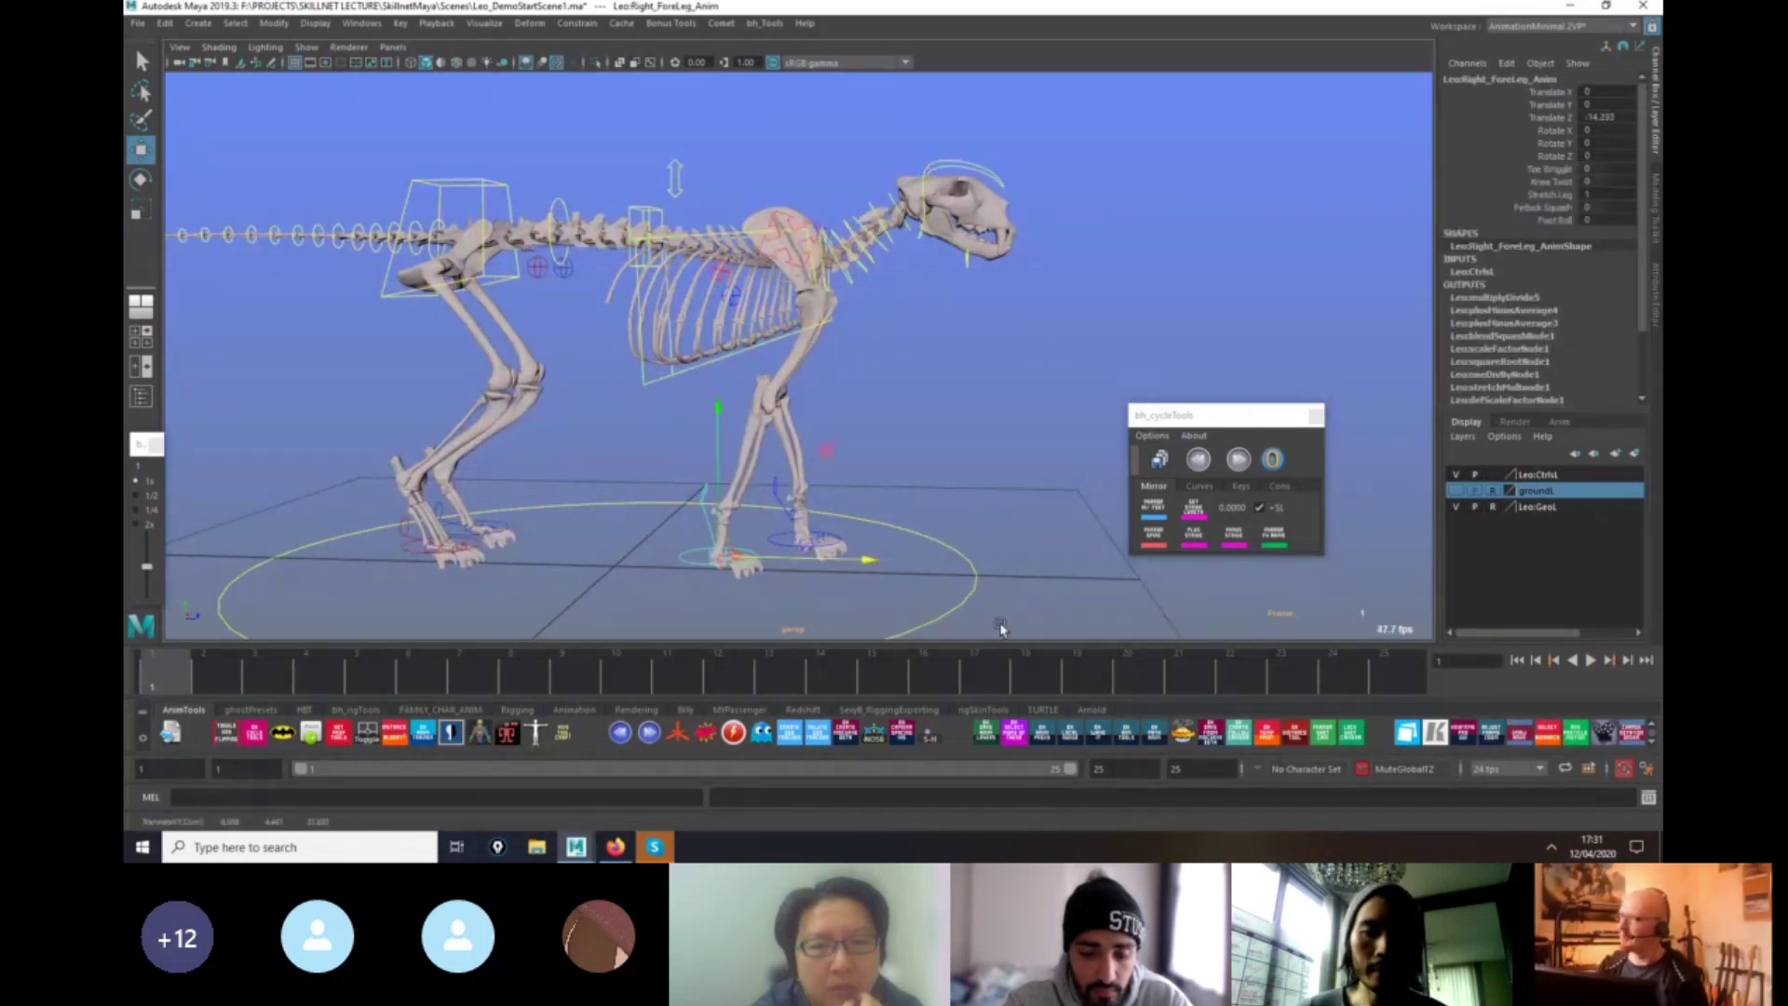
{"action": "left_click", "coordinate": [772, 545]}
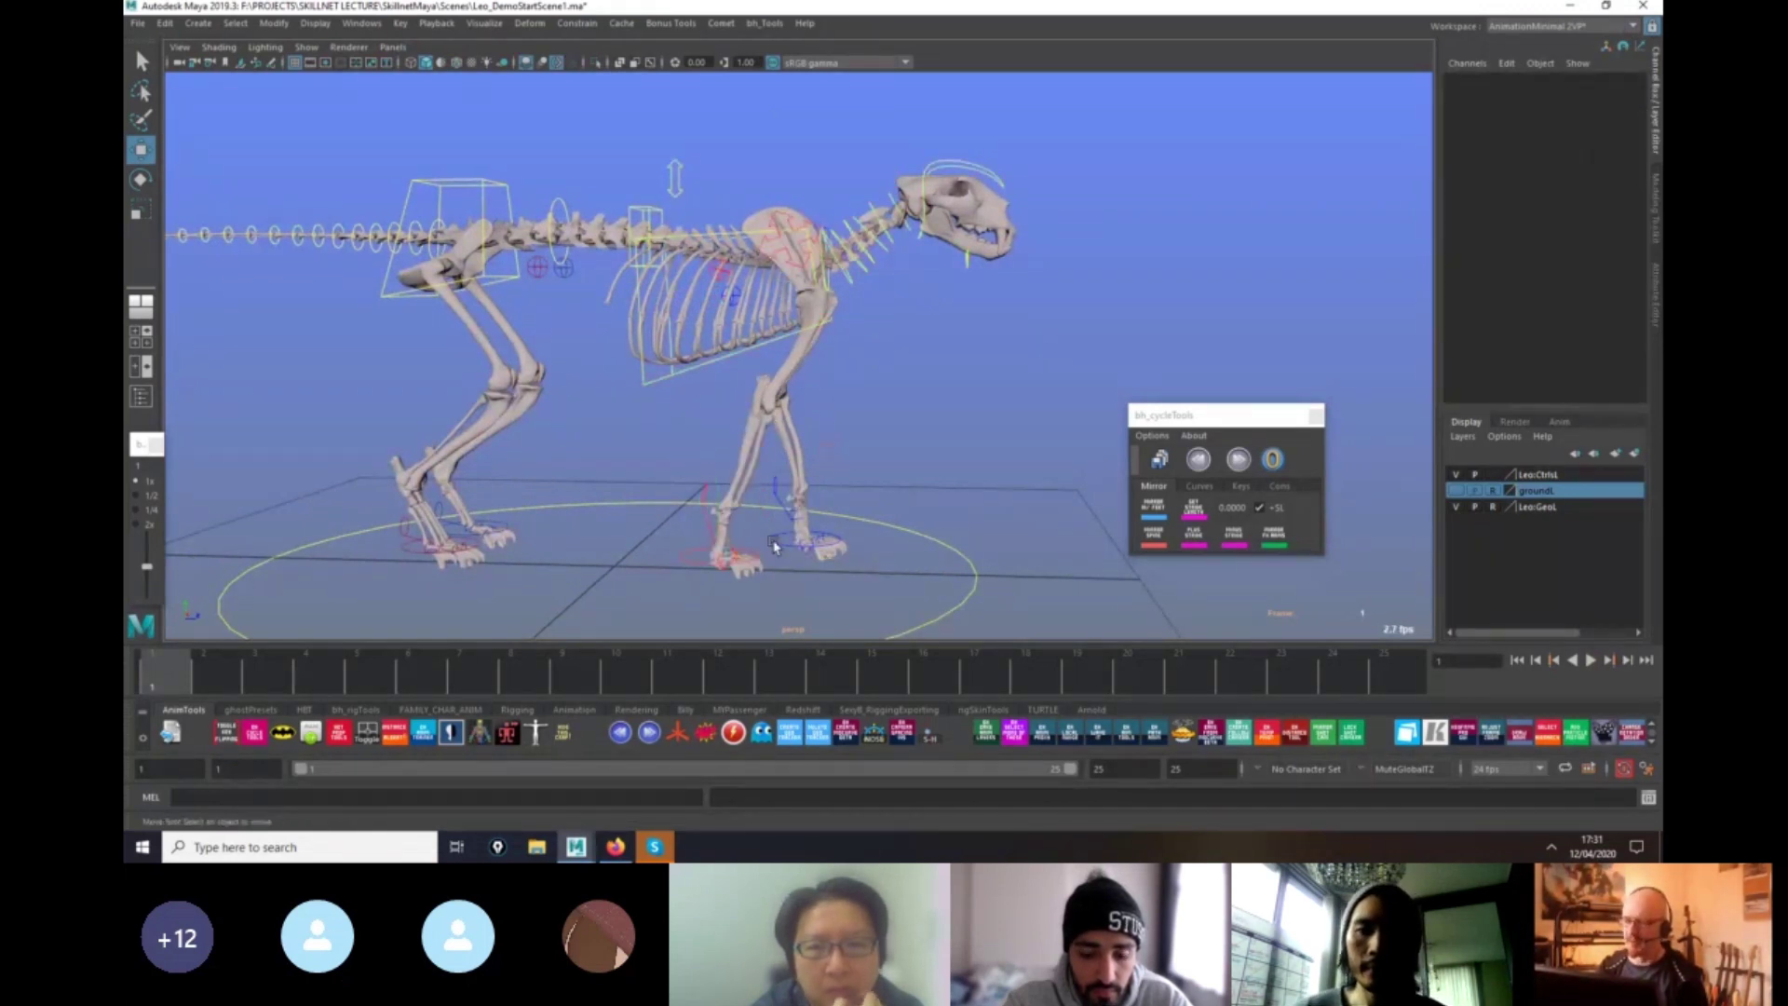
{"action": "left_click", "coordinate": [782, 543]}
{"action": "left_click_drag", "start_coordinate": [934, 543], "coordinate": [1030, 558]}
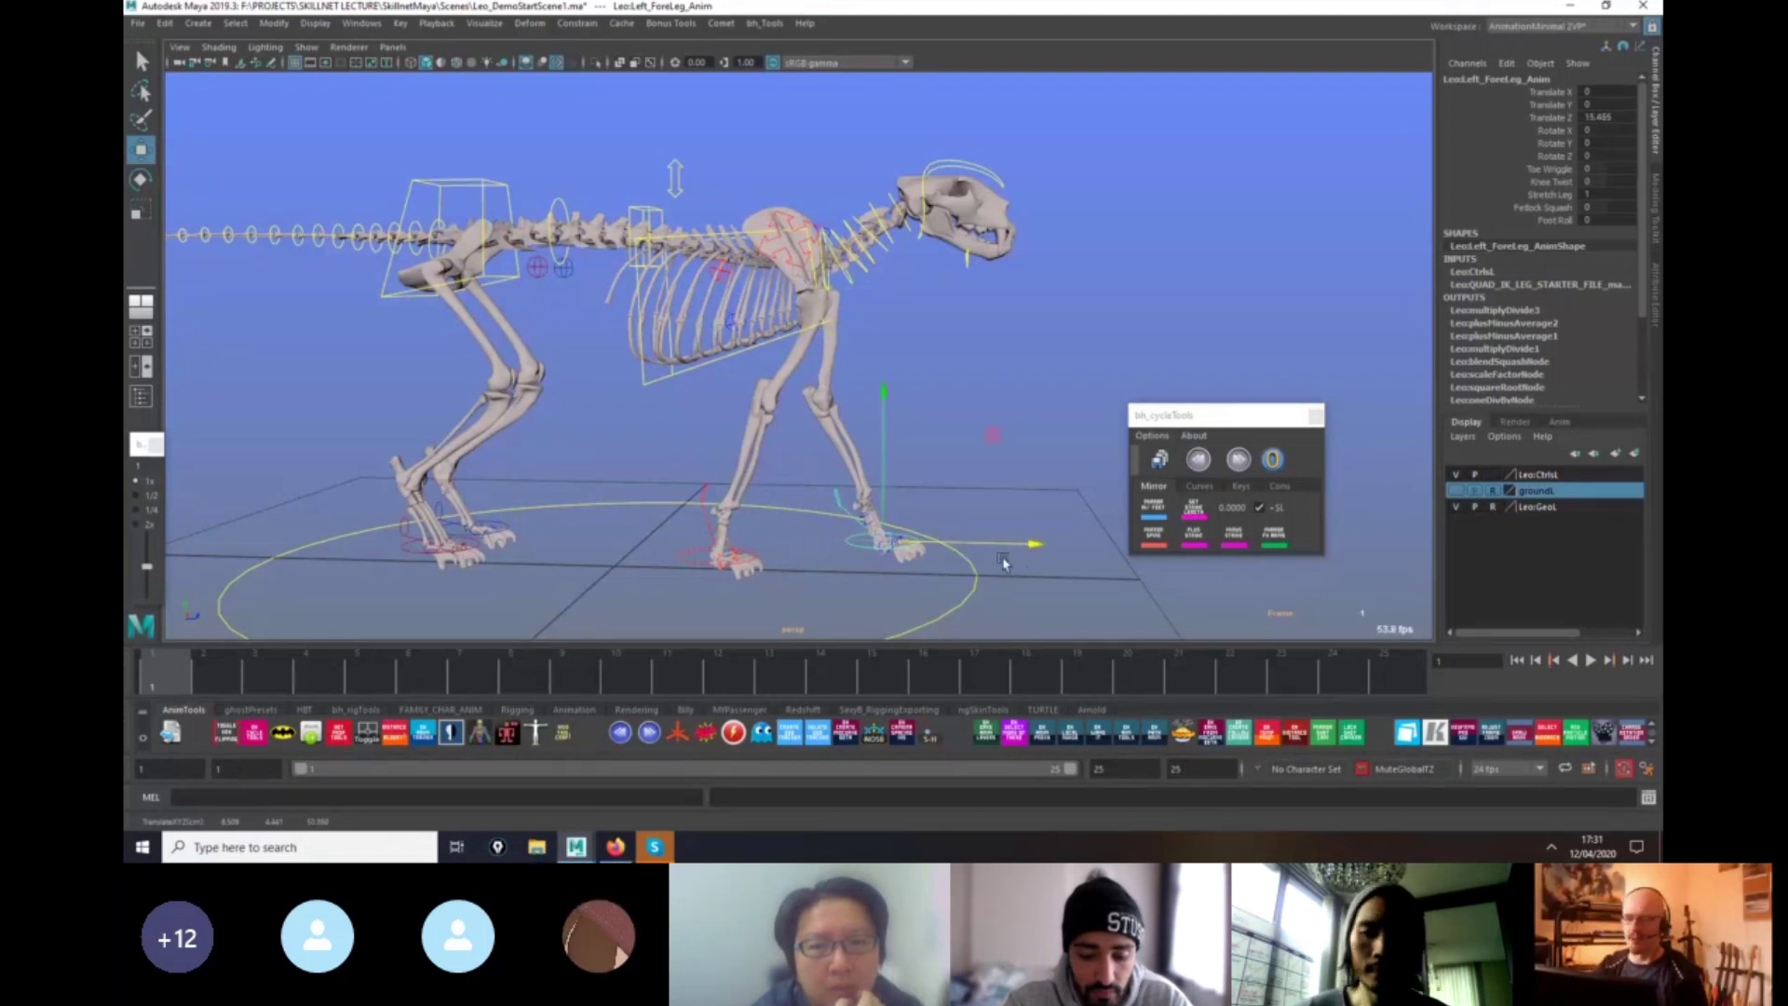
Move the bh_cycleTools window clear of the skeleton and slide the right foreleg control back to about -21.95 in Translate Z.
{"action": "scroll", "coordinate": [1004, 562], "scroll_direction": "down", "scroll_amount": 1}
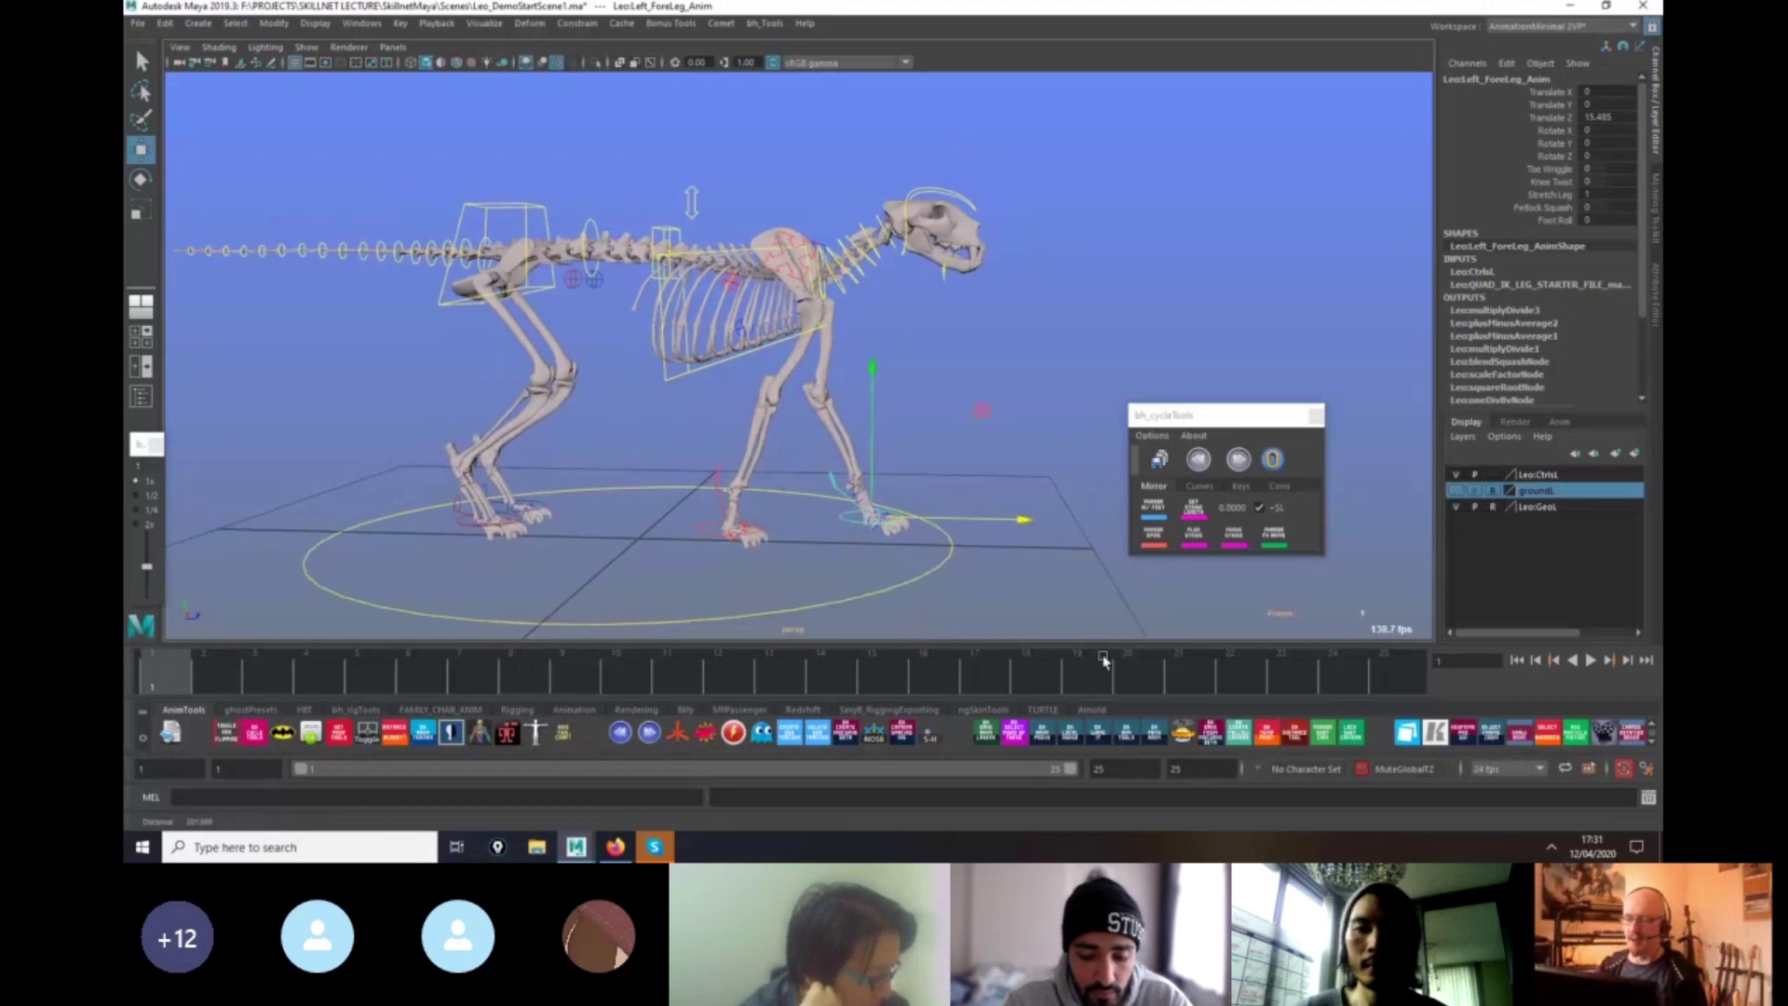
{"action": "left_click_drag", "start_coordinate": [1104, 662], "coordinate": [1034, 559], "text": "alt"}
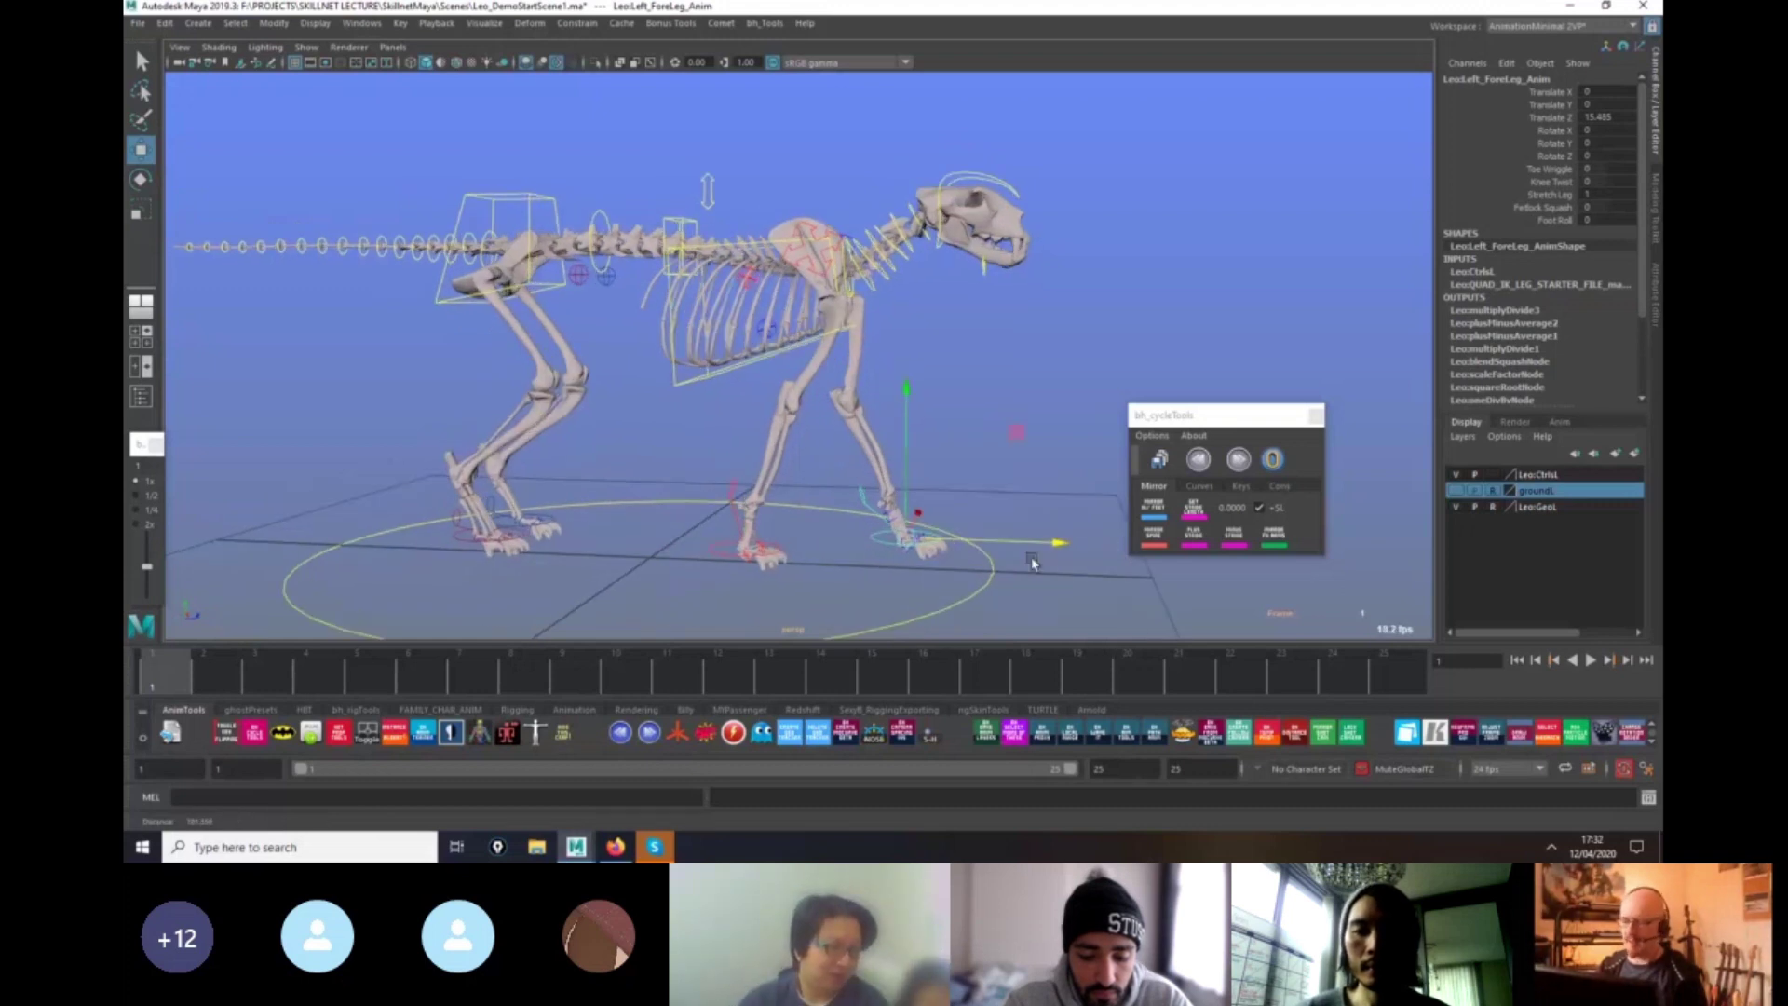
{"action": "right_click_drag", "start_coordinate": [1034, 559], "coordinate": [932, 604], "text": "alt"}
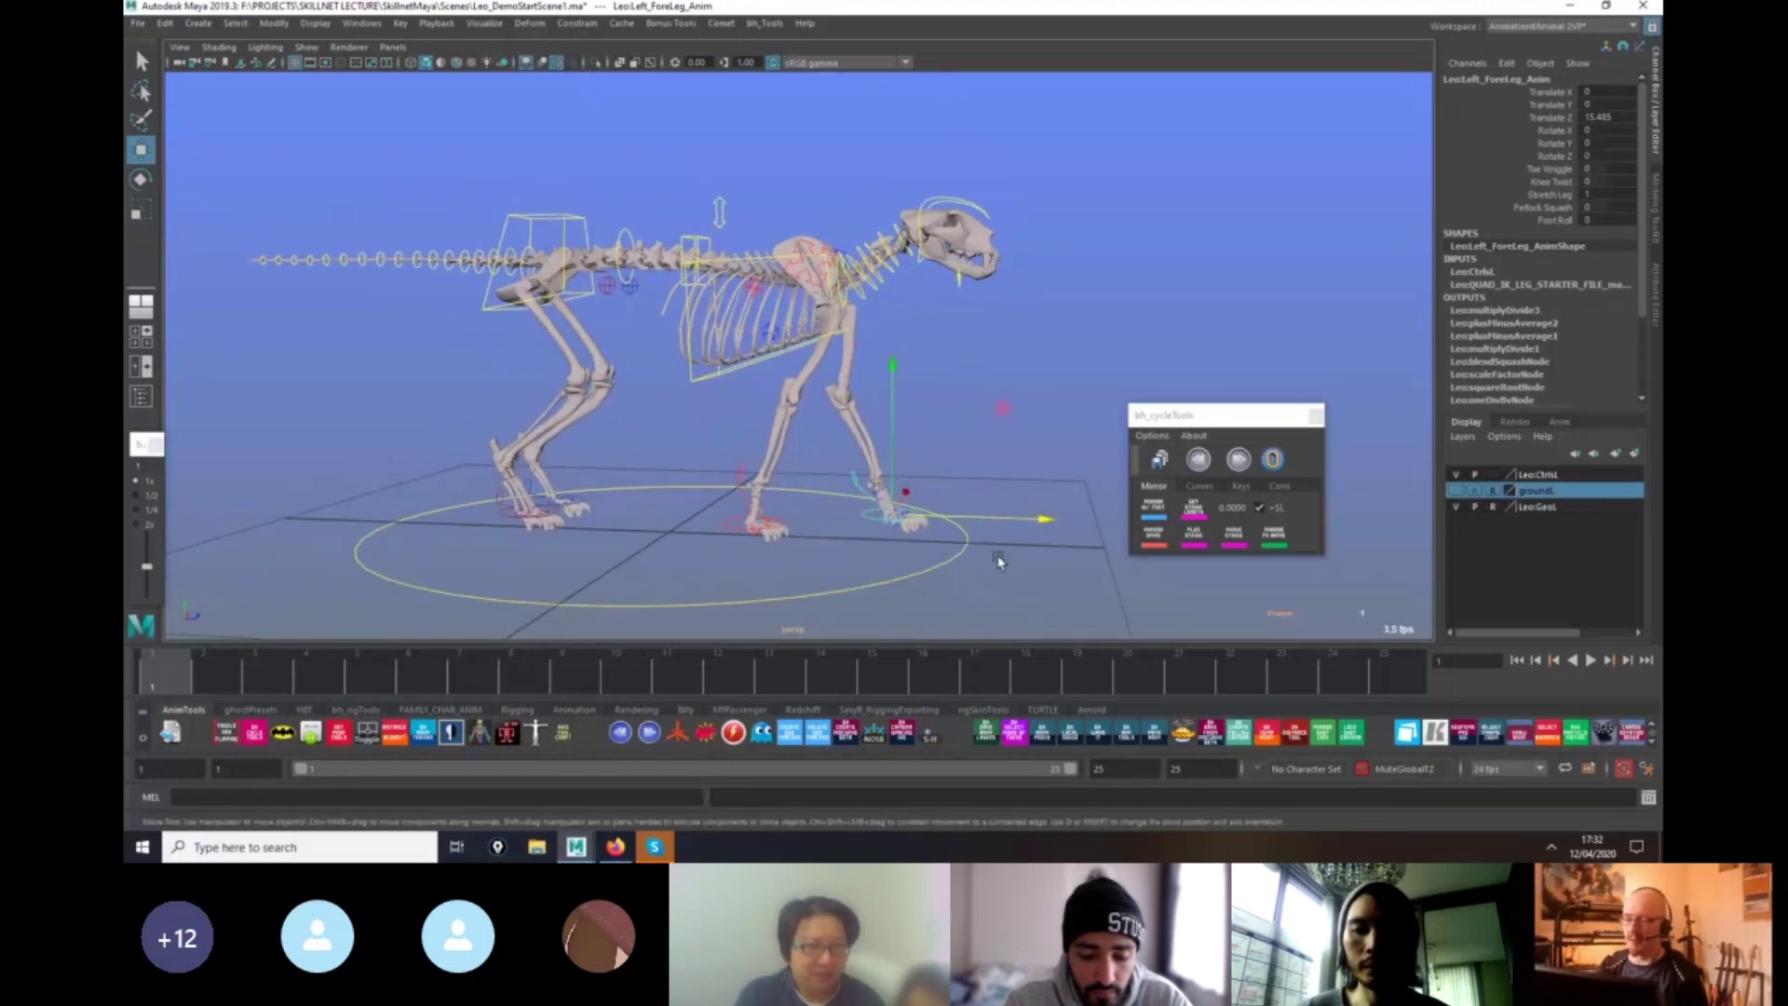
{"action": "scroll", "coordinate": [950, 597], "scroll_direction": "down", "scroll_amount": 2}
{"action": "left_click_drag", "start_coordinate": [949, 596], "coordinate": [855, 495], "text": "alt"}
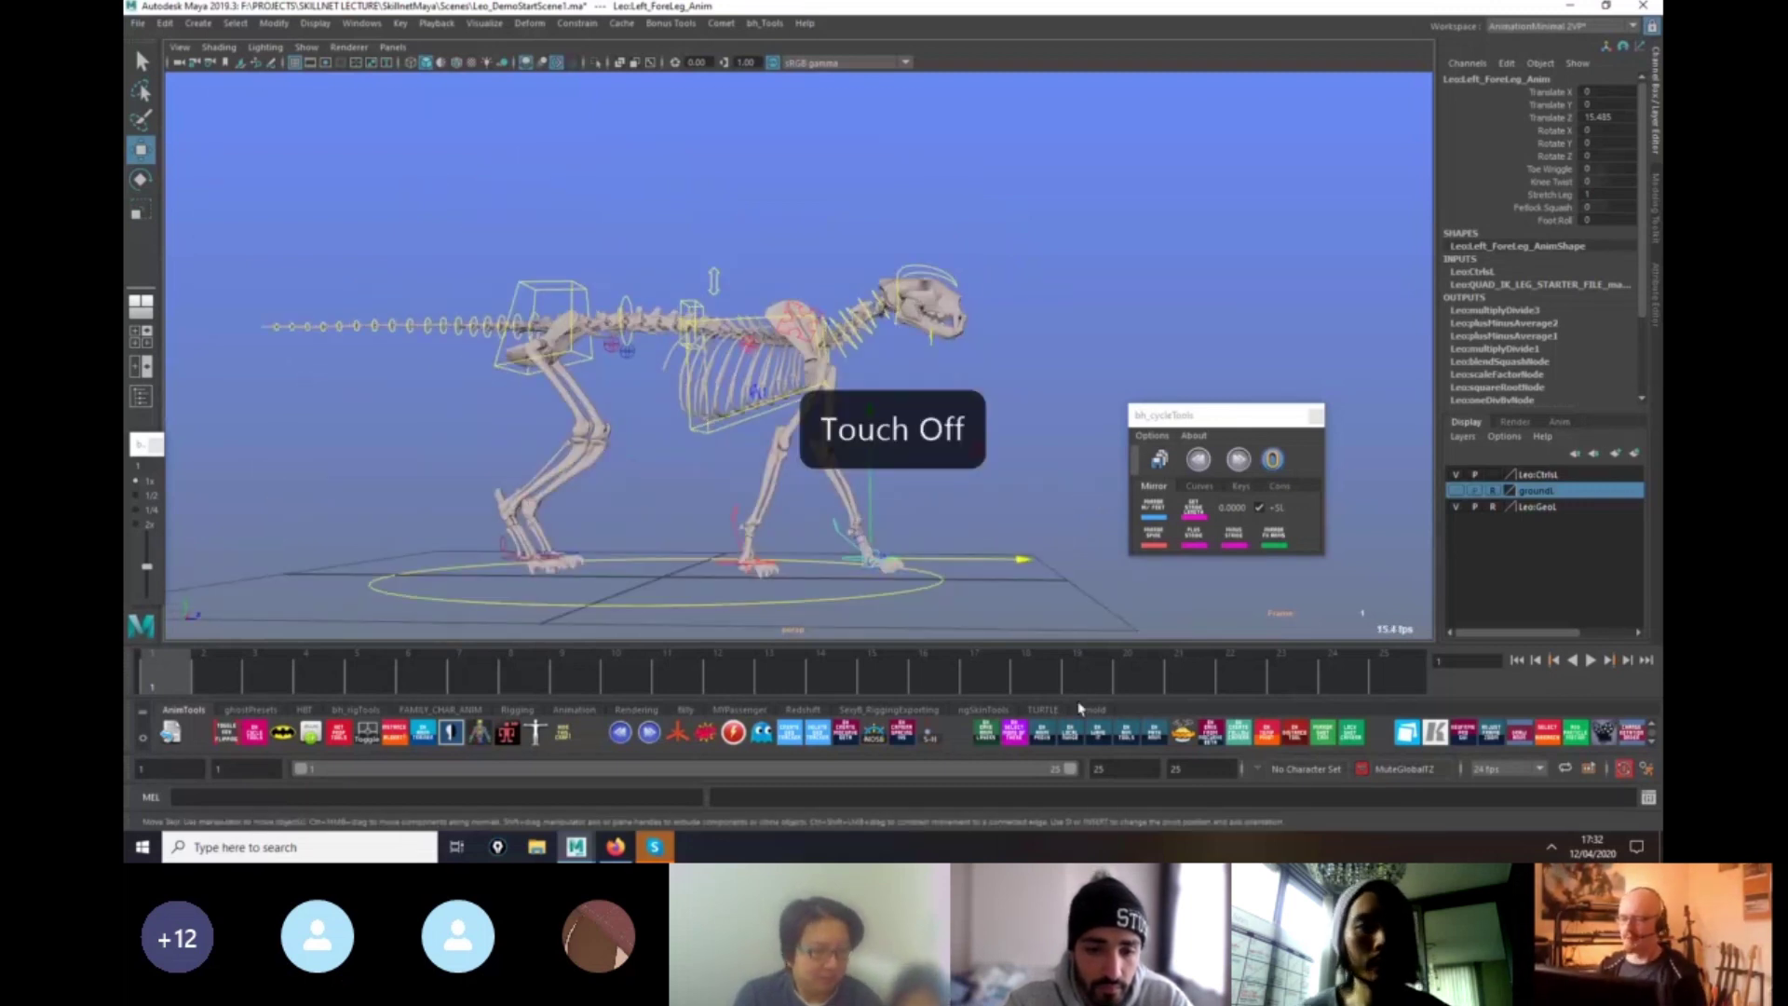
{"action": "left_click_drag", "start_coordinate": [987, 564], "coordinate": [950, 587], "text": "alt"}
{"action": "right_click_drag", "start_coordinate": [950, 587], "coordinate": [928, 589], "text": "alt"}
{"action": "left_click_drag", "start_coordinate": [929, 591], "coordinate": [987, 585], "text": "alt"}
{"action": "left_click_drag", "start_coordinate": [1210, 416], "coordinate": [1328, 422]}
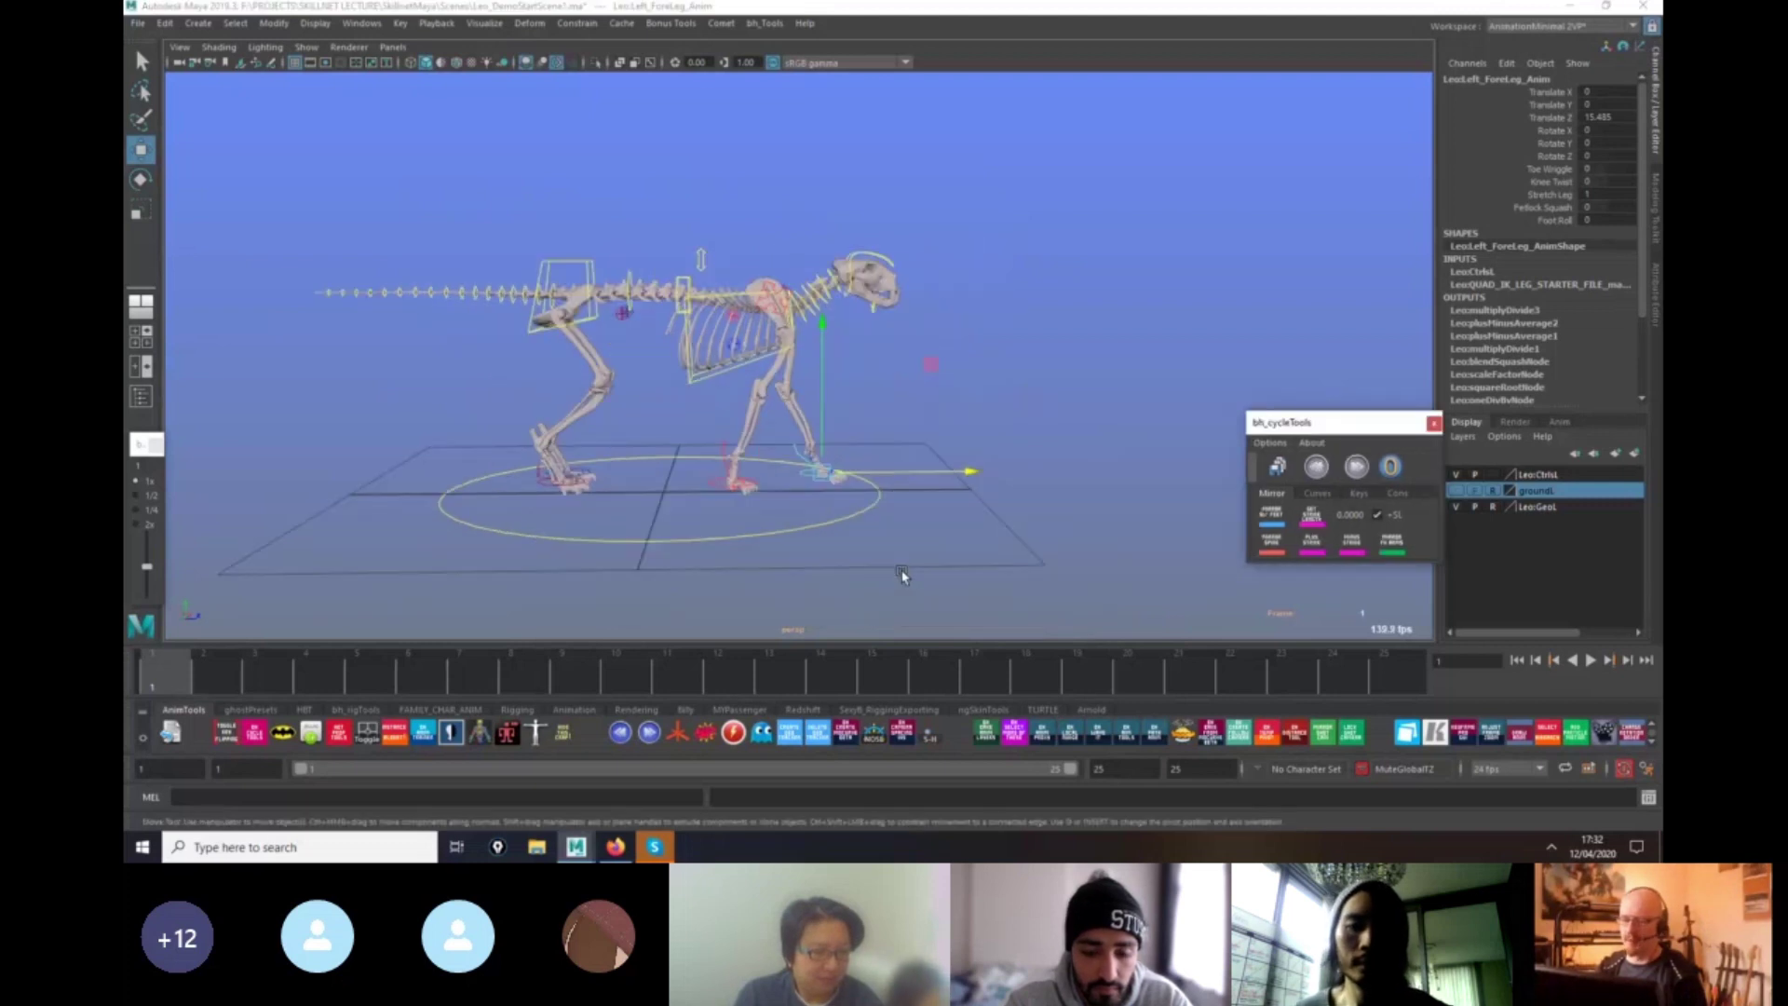
{"action": "right_click_drag", "start_coordinate": [902, 575], "coordinate": [675, 658], "text": "alt"}
{"action": "left_click", "coordinate": [745, 560]}
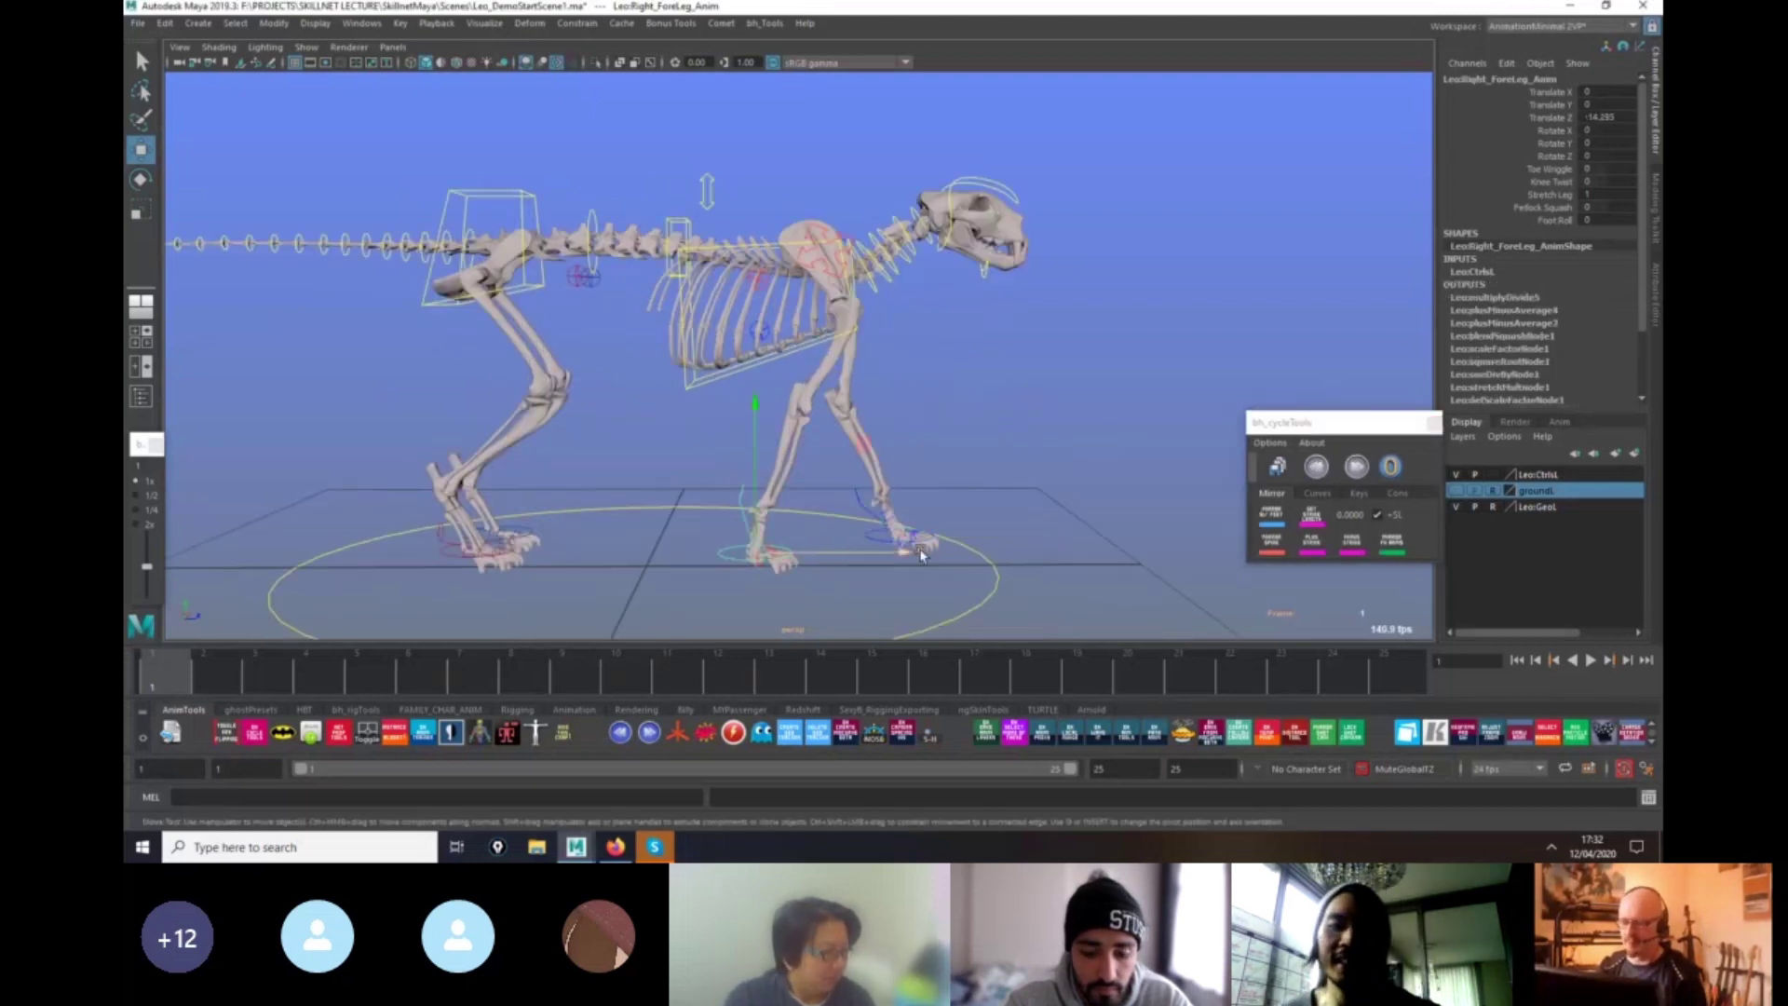
{"action": "left_click_drag", "start_coordinate": [920, 555], "coordinate": [879, 555]}
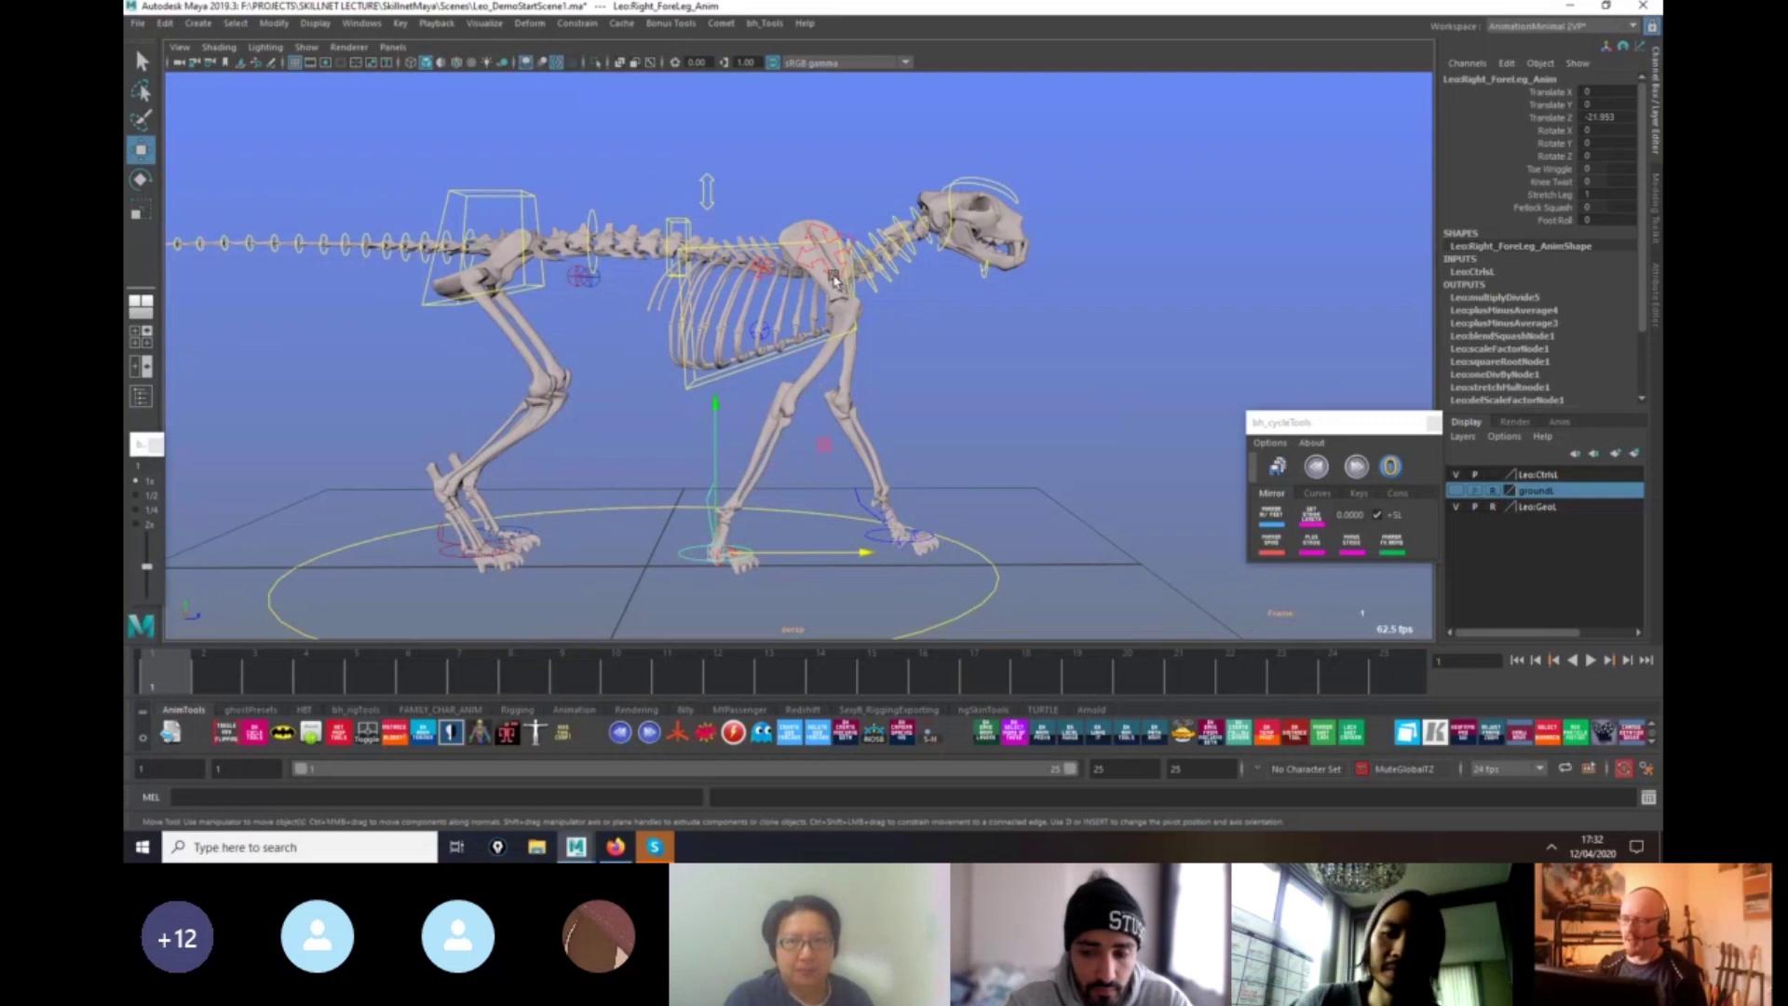
Rotate the right scapula control around its X axis to pose the shoulder for the stride.
{"action": "left_click", "coordinate": [834, 279]}
{"action": "key", "text": "e"}
{"action": "left_click_drag", "start_coordinate": [866, 307], "coordinate": [908, 321], "text": "alt"}
{"action": "left_click_drag", "start_coordinate": [998, 303], "coordinate": [946, 382]}
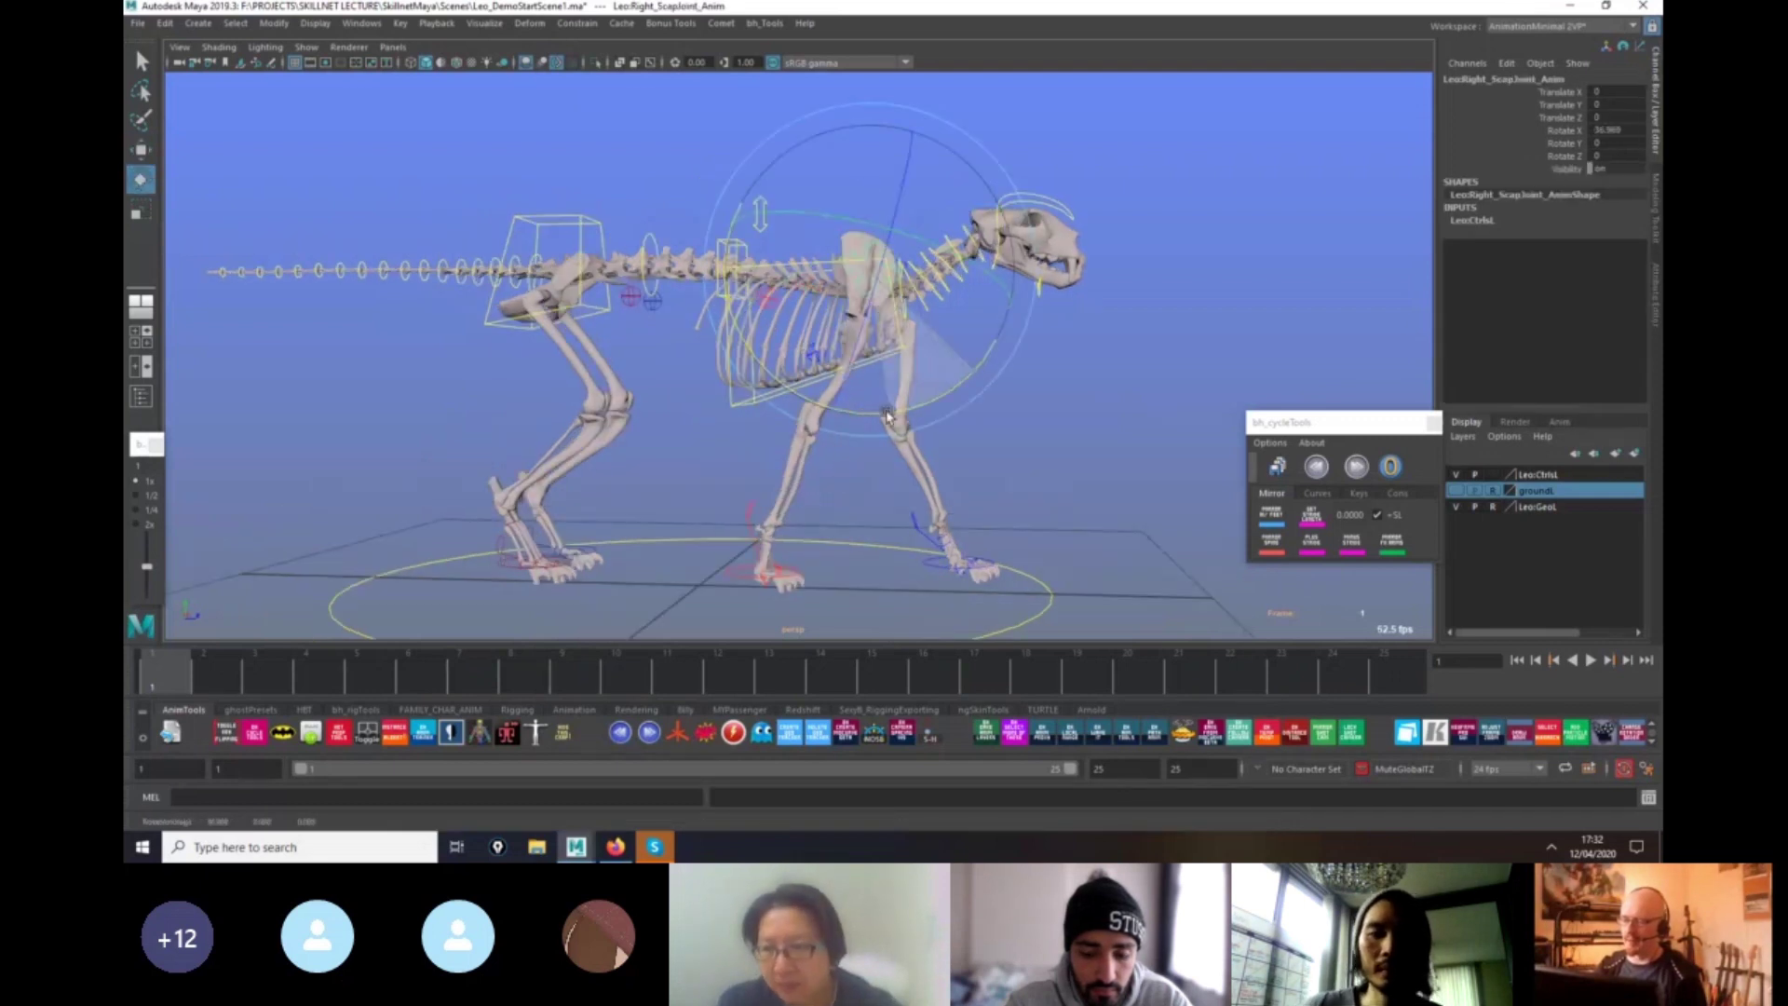
{"action": "mouse_move", "coordinate": [959, 521]}
{"action": "left_mouse_down", "text": "alt"}
{"action": "mouse_move", "coordinate": [1013, 541]}
{"action": "mouse_move", "coordinate": [993, 533]}
{"action": "left_mouse_up", "text": "alt"}
Lower the chest by moving the chest pivot control down in Translate Y.
{"action": "left_click", "coordinate": [884, 371]}
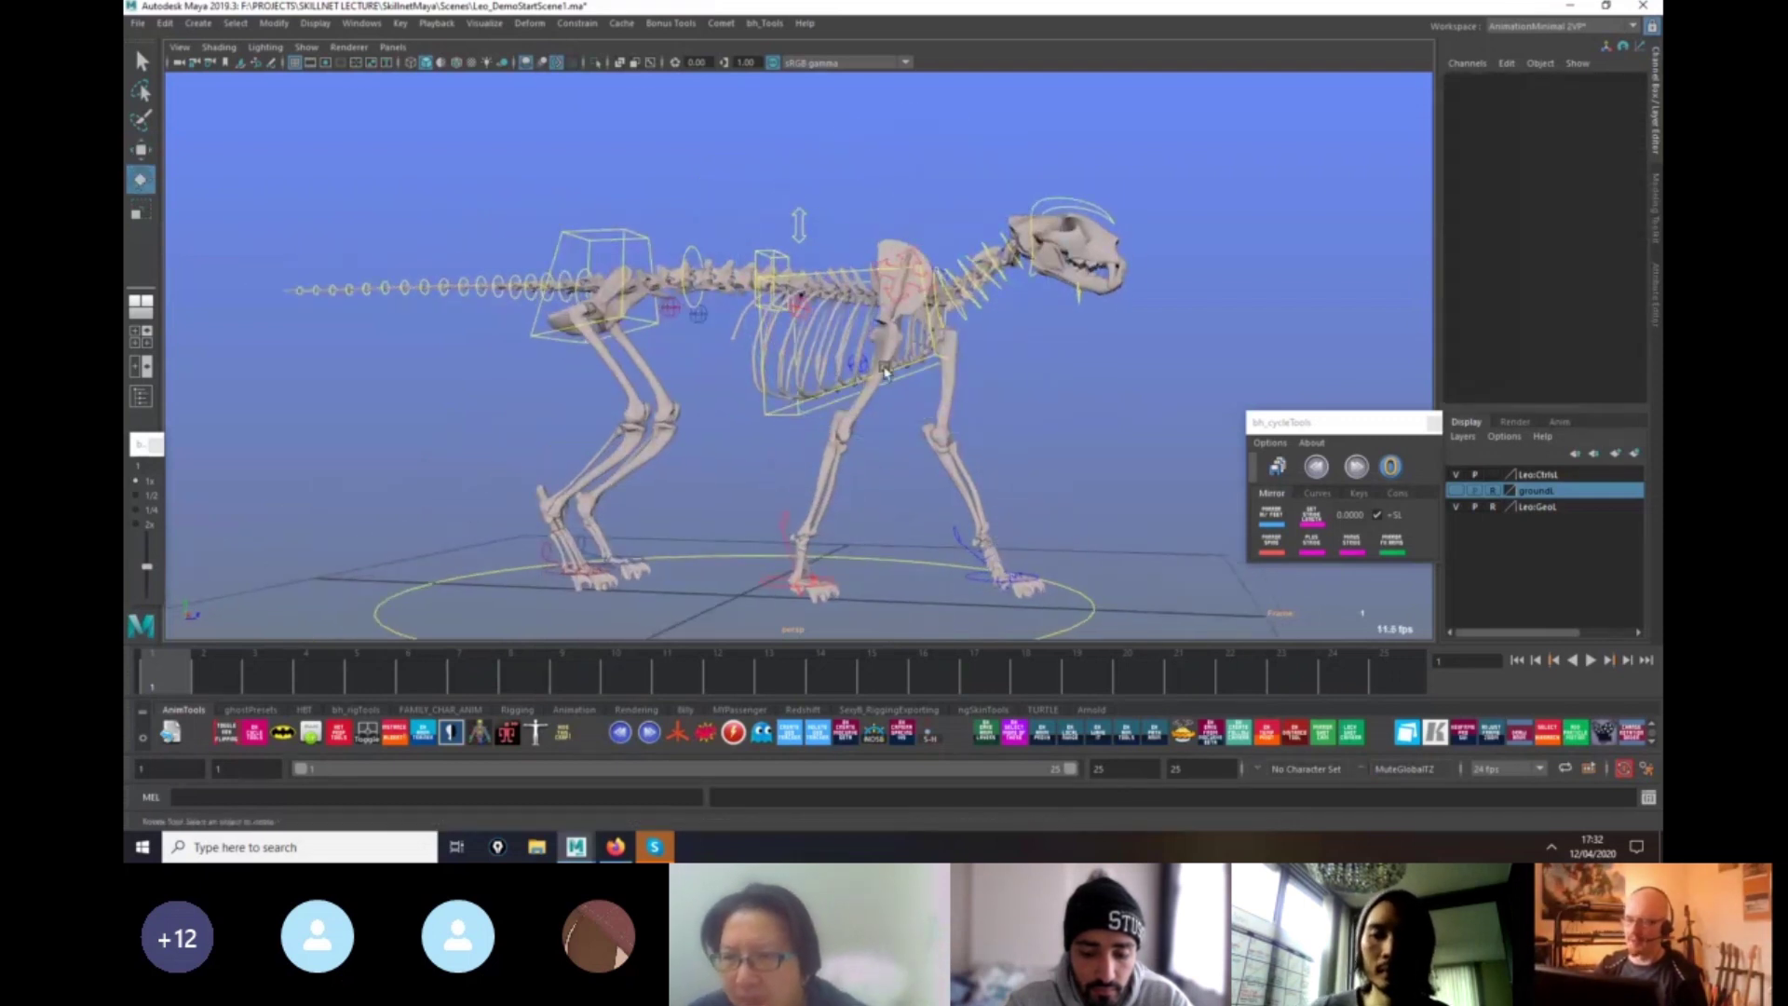
{"action": "left_click", "coordinate": [885, 371]}
{"action": "key", "text": "w"}
{"action": "left_click_drag", "start_coordinate": [898, 218], "coordinate": [898, 255]}
{"action": "left_click_drag", "start_coordinate": [1013, 565], "coordinate": [984, 572], "text": "alt"}
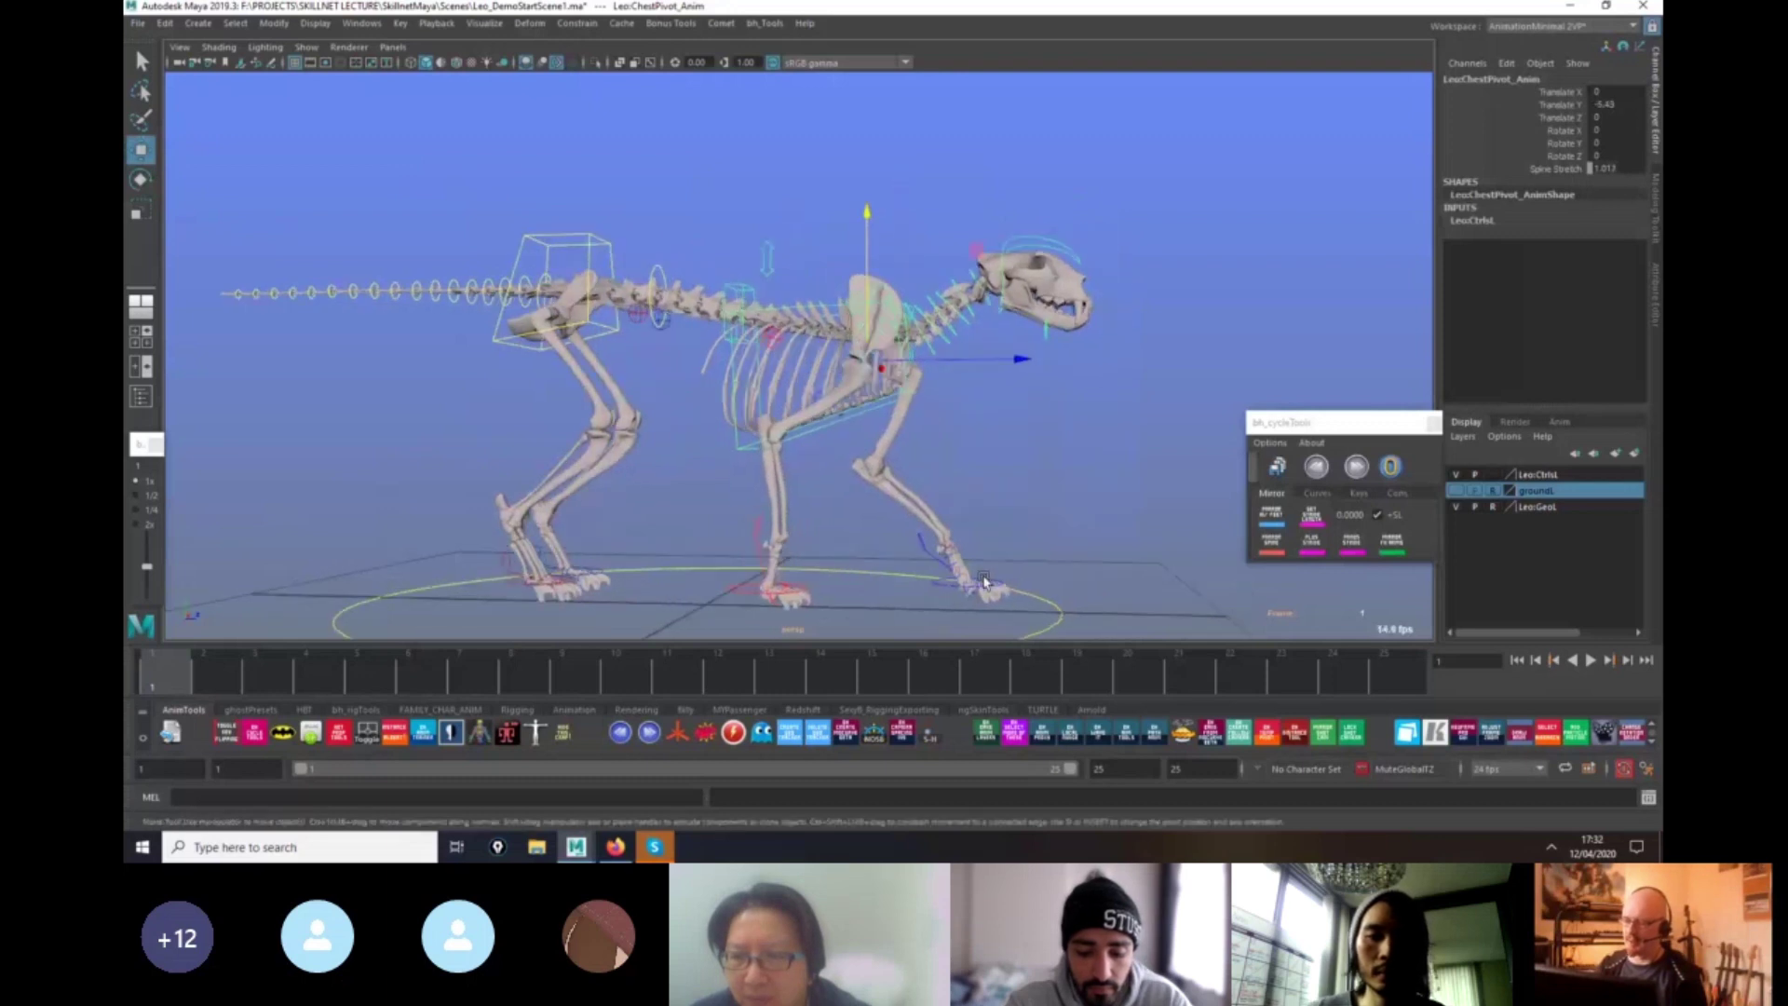
Move the left foreleg control forward to about 28.96 in Translate Z and rotate the right foreleg's IK pivot control.
{"action": "left_click", "coordinate": [948, 581]}
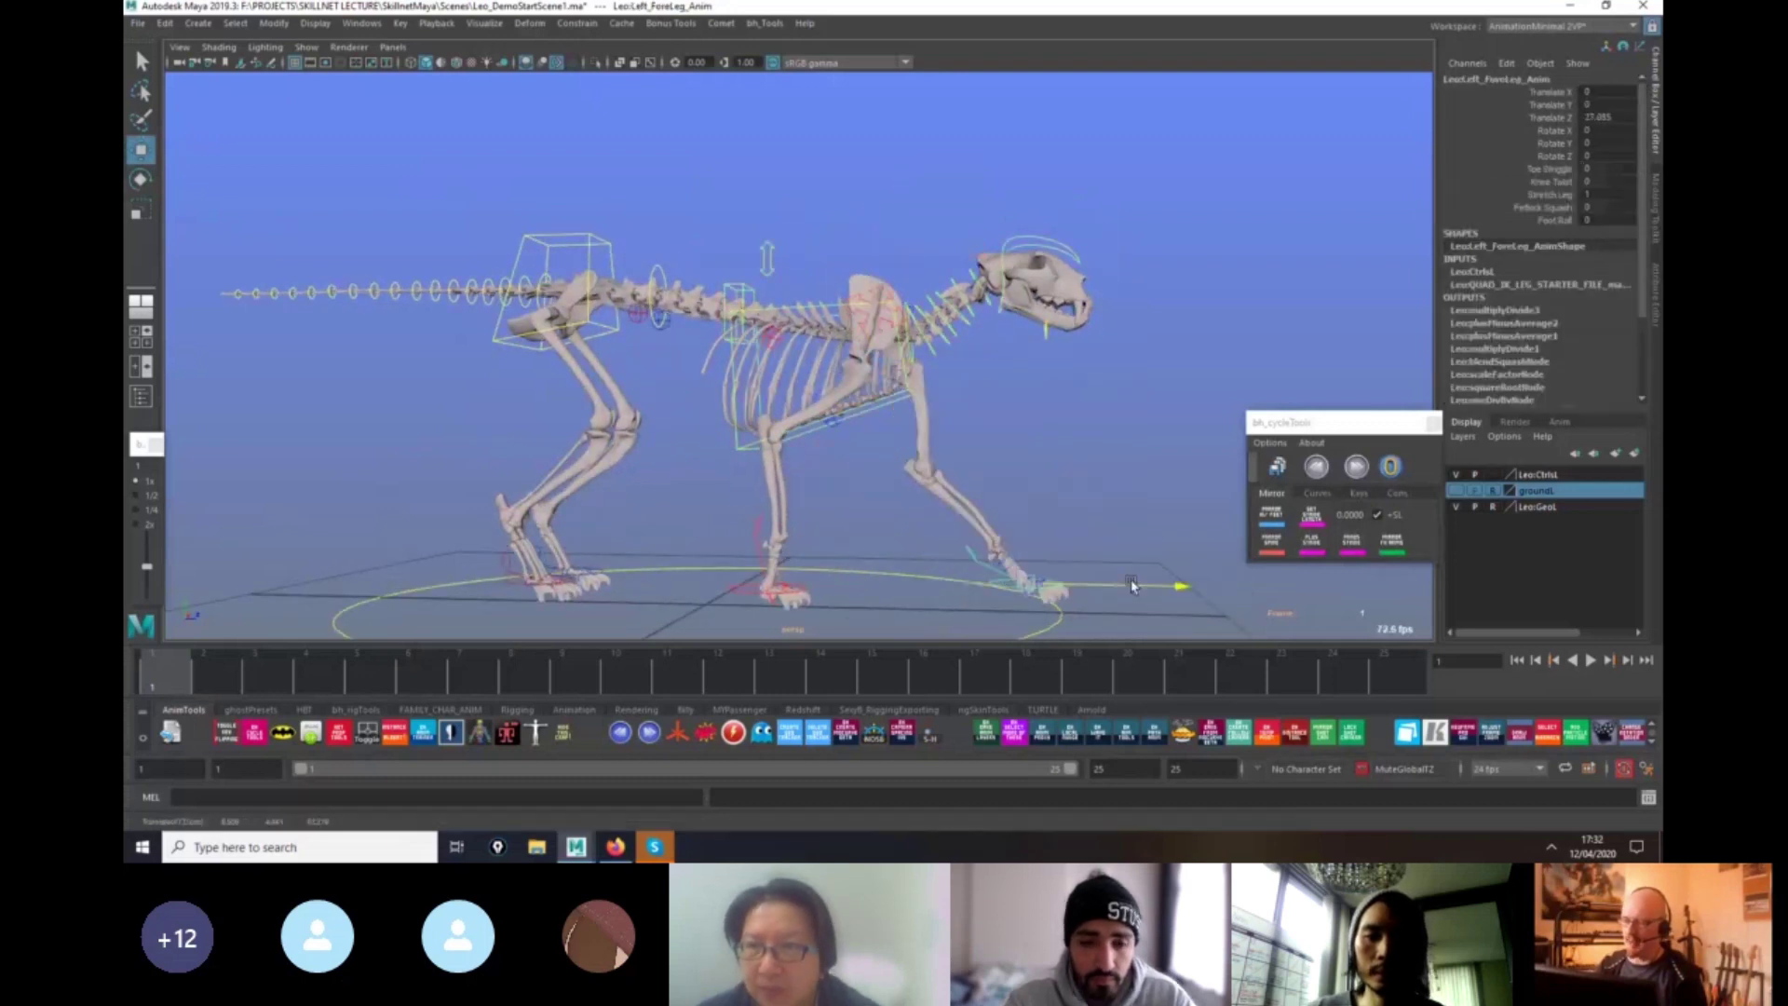
{"action": "left_click", "coordinate": [818, 550]}
{"action": "key", "text": "e"}
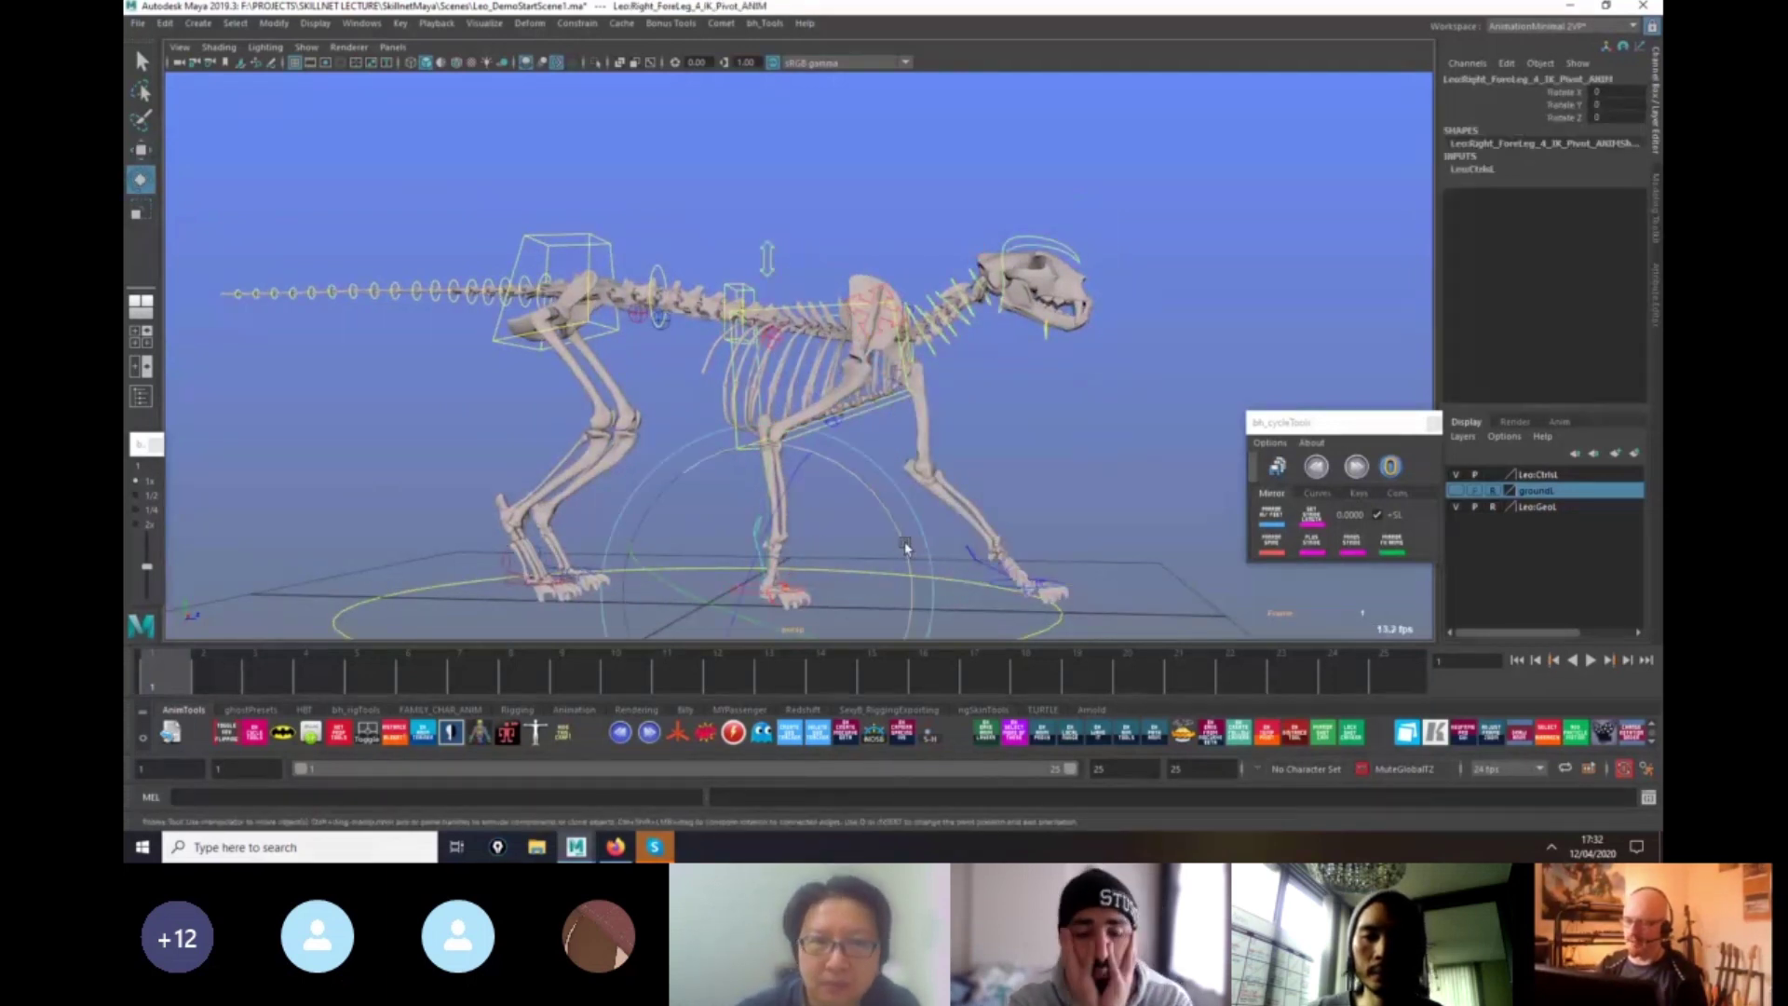
{"action": "left_click_drag", "start_coordinate": [905, 547], "coordinate": [1047, 514]}
{"action": "left_click", "coordinate": [1010, 528]}
{"action": "left_click", "coordinate": [910, 513]}
{"action": "key", "text": "w"}
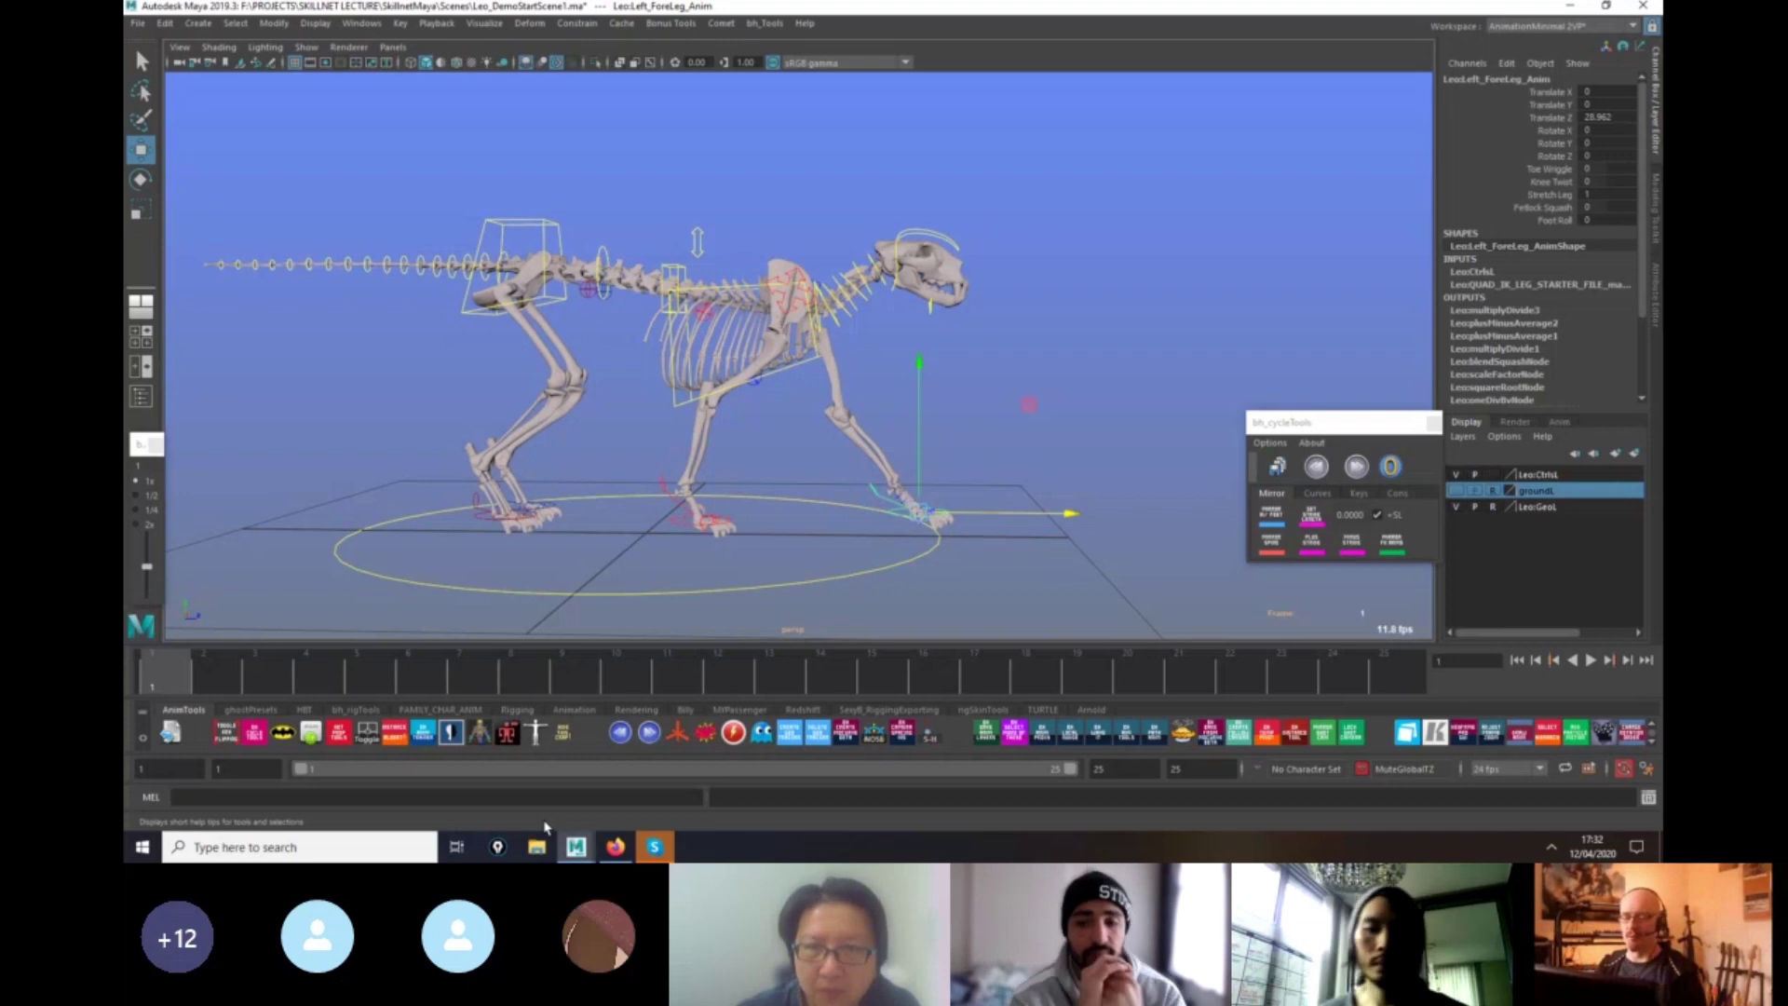
Try sliding the whole rig along Z with the global control and undo the move.
{"action": "left_click", "coordinate": [757, 556]}
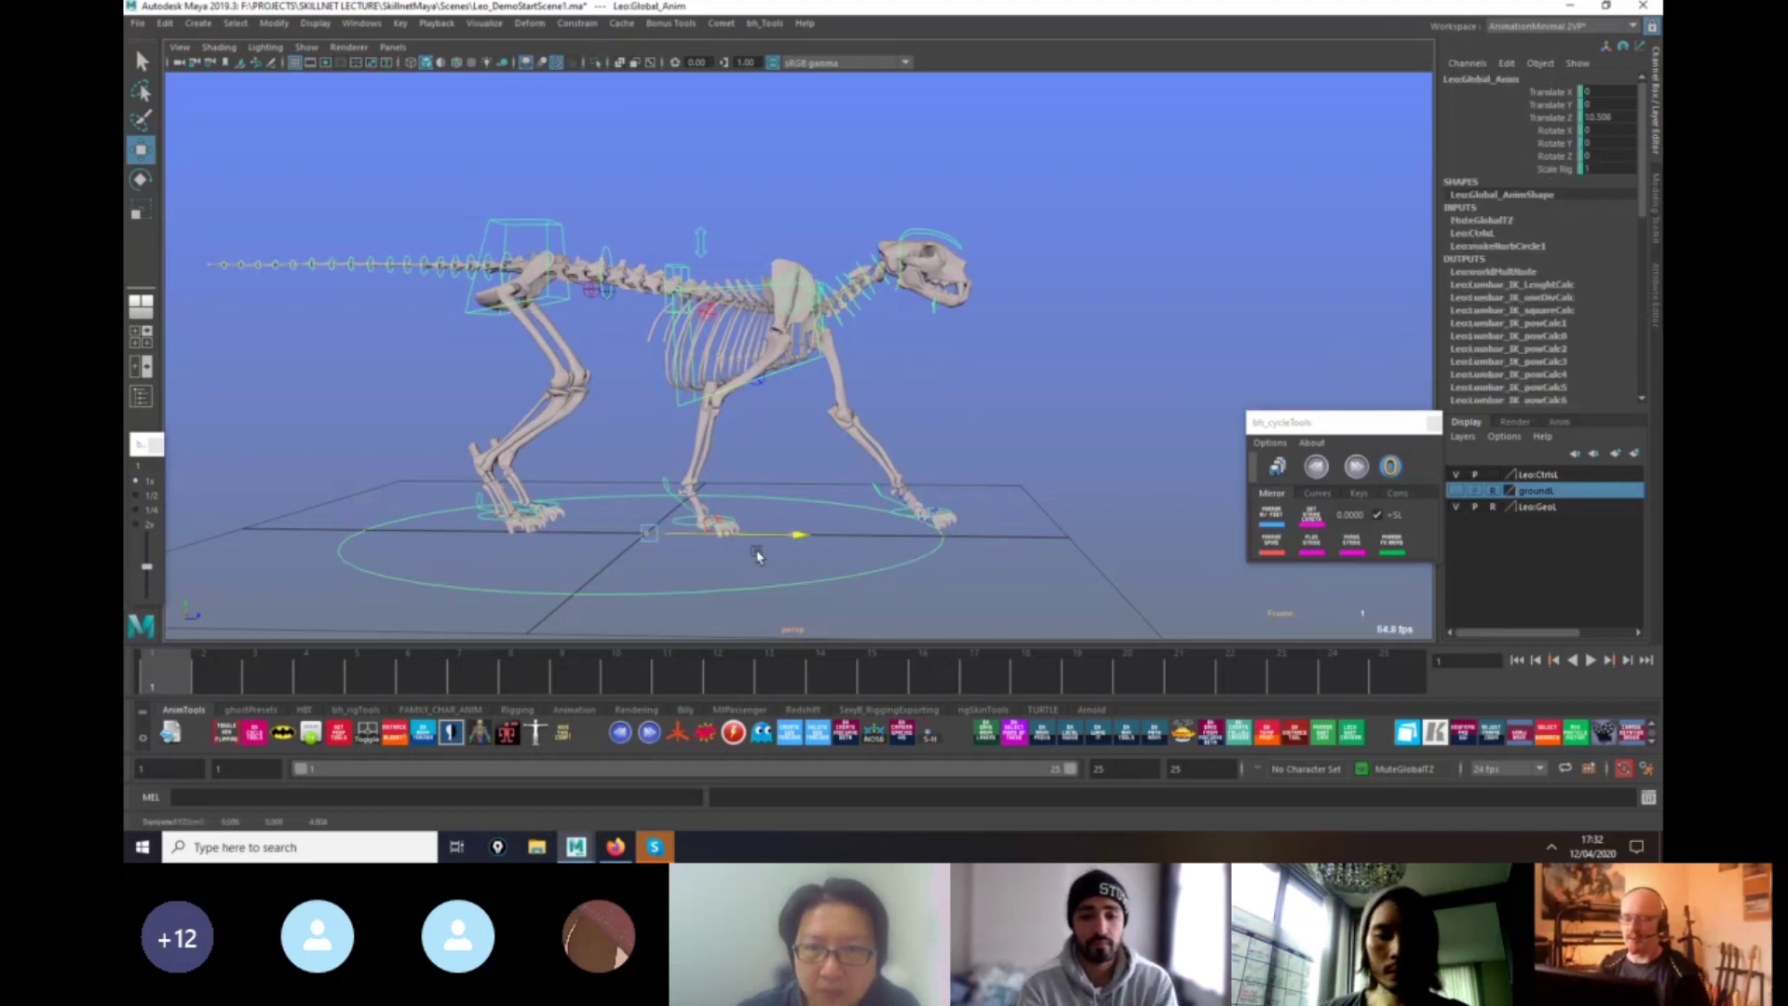
{"action": "key", "text": "ctrl+z"}
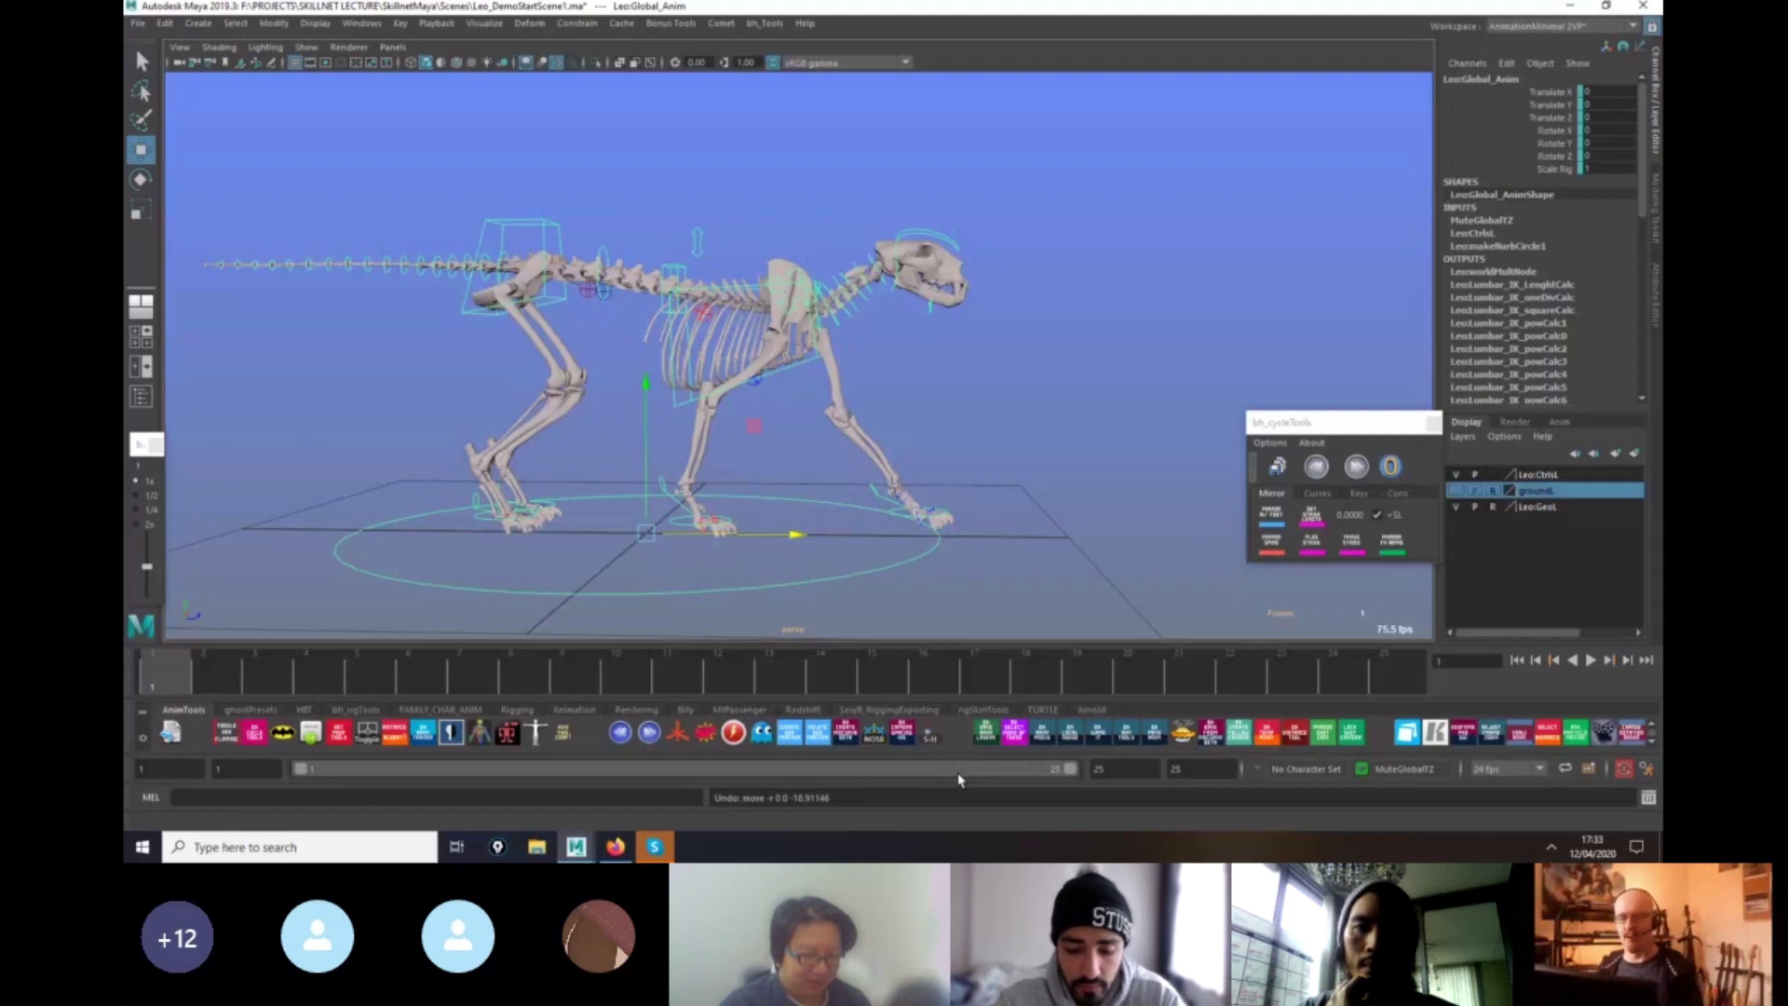
{"action": "right_click_drag", "start_coordinate": [944, 518], "coordinate": [1088, 538], "text": "alt"}
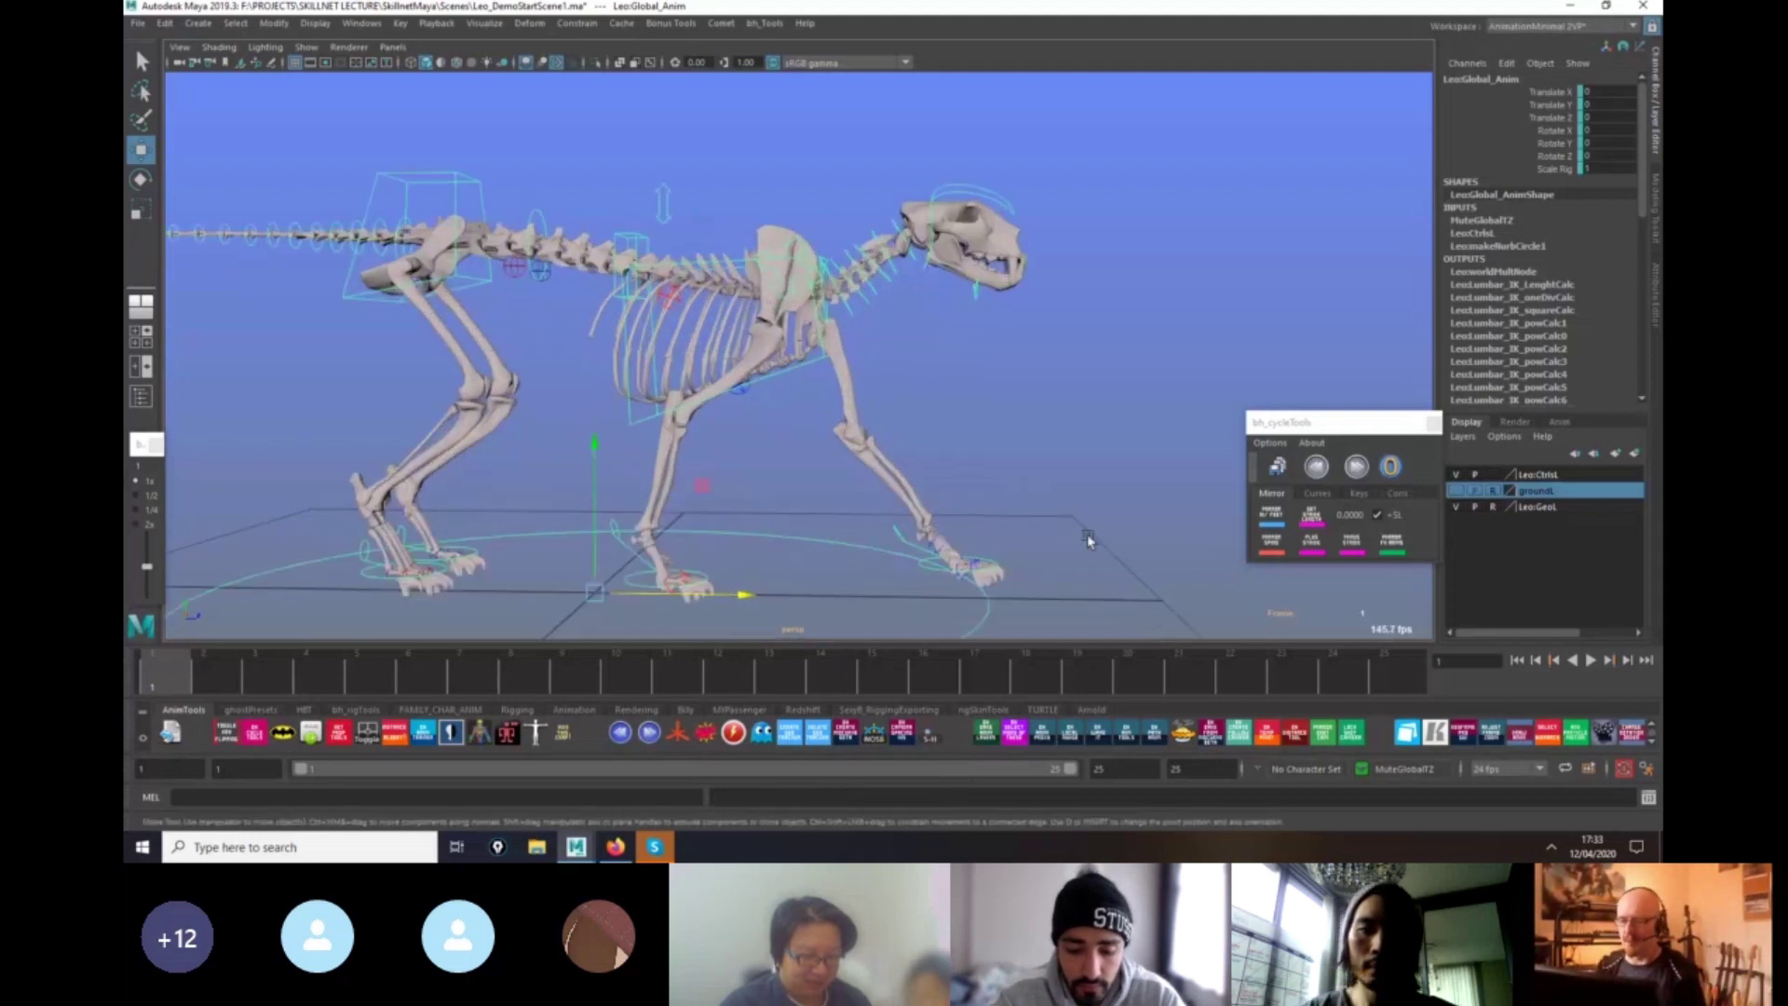
{"action": "scroll", "coordinate": [1087, 533], "scroll_direction": "down", "scroll_amount": 3}
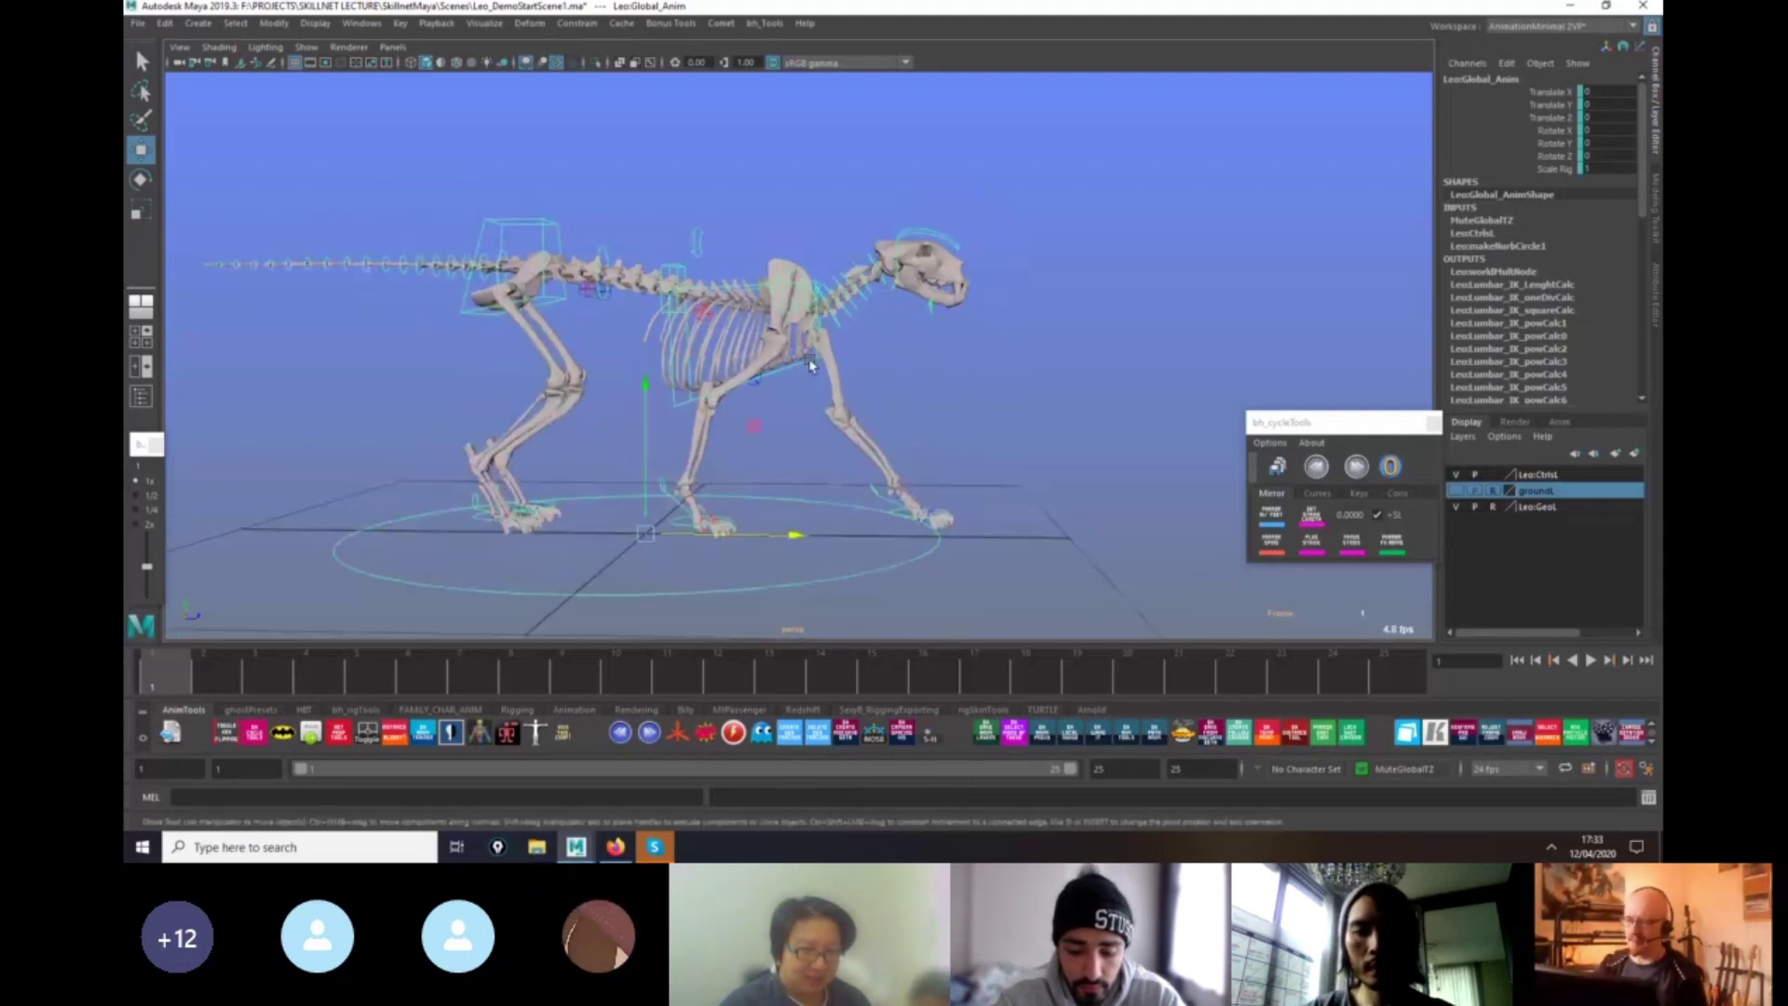
Fine-tune the rotation of the shoulder blade above the right foreleg.
{"action": "left_click", "coordinate": [812, 352]}
{"action": "left_click", "coordinate": [889, 350]}
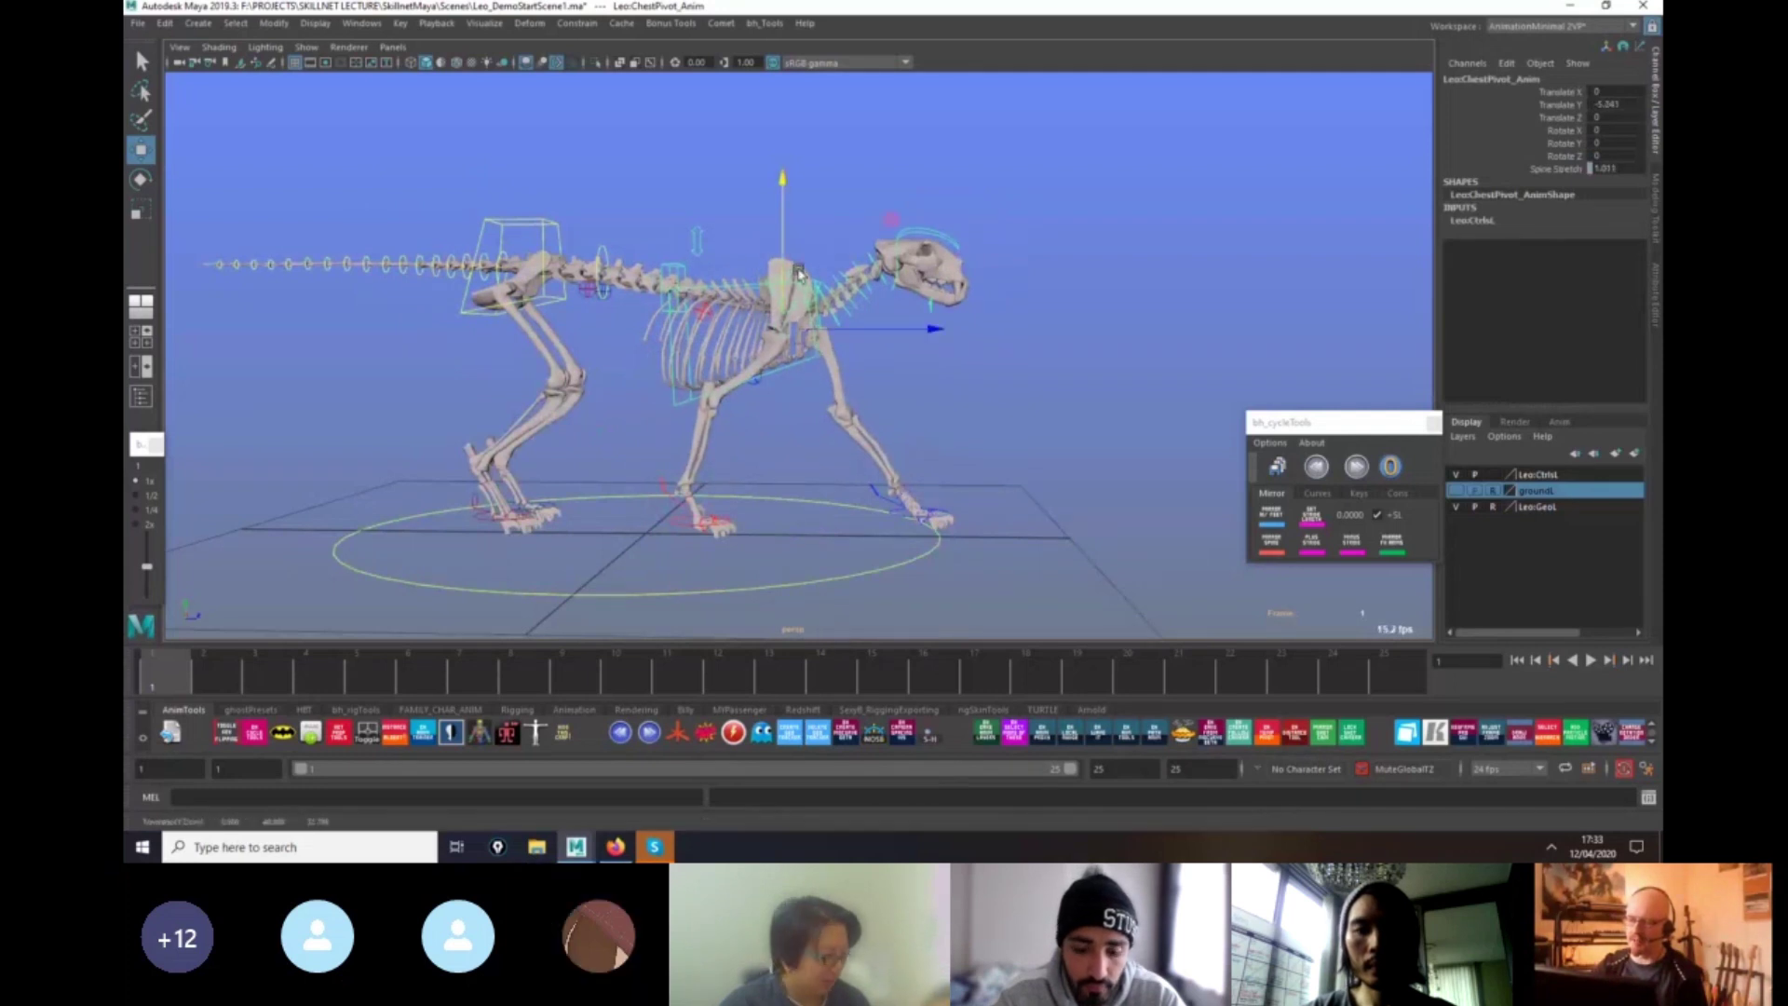
{"action": "key", "text": "e"}
{"action": "left_click_drag", "start_coordinate": [889, 349], "coordinate": [987, 479]}
{"action": "scroll", "coordinate": [987, 478], "scroll_direction": "down", "scroll_amount": 1}
Move the right foreleg control slightly farther back to about -23 in Translate Z.
{"action": "left_click", "coordinate": [715, 523]}
{"action": "key", "text": "w"}
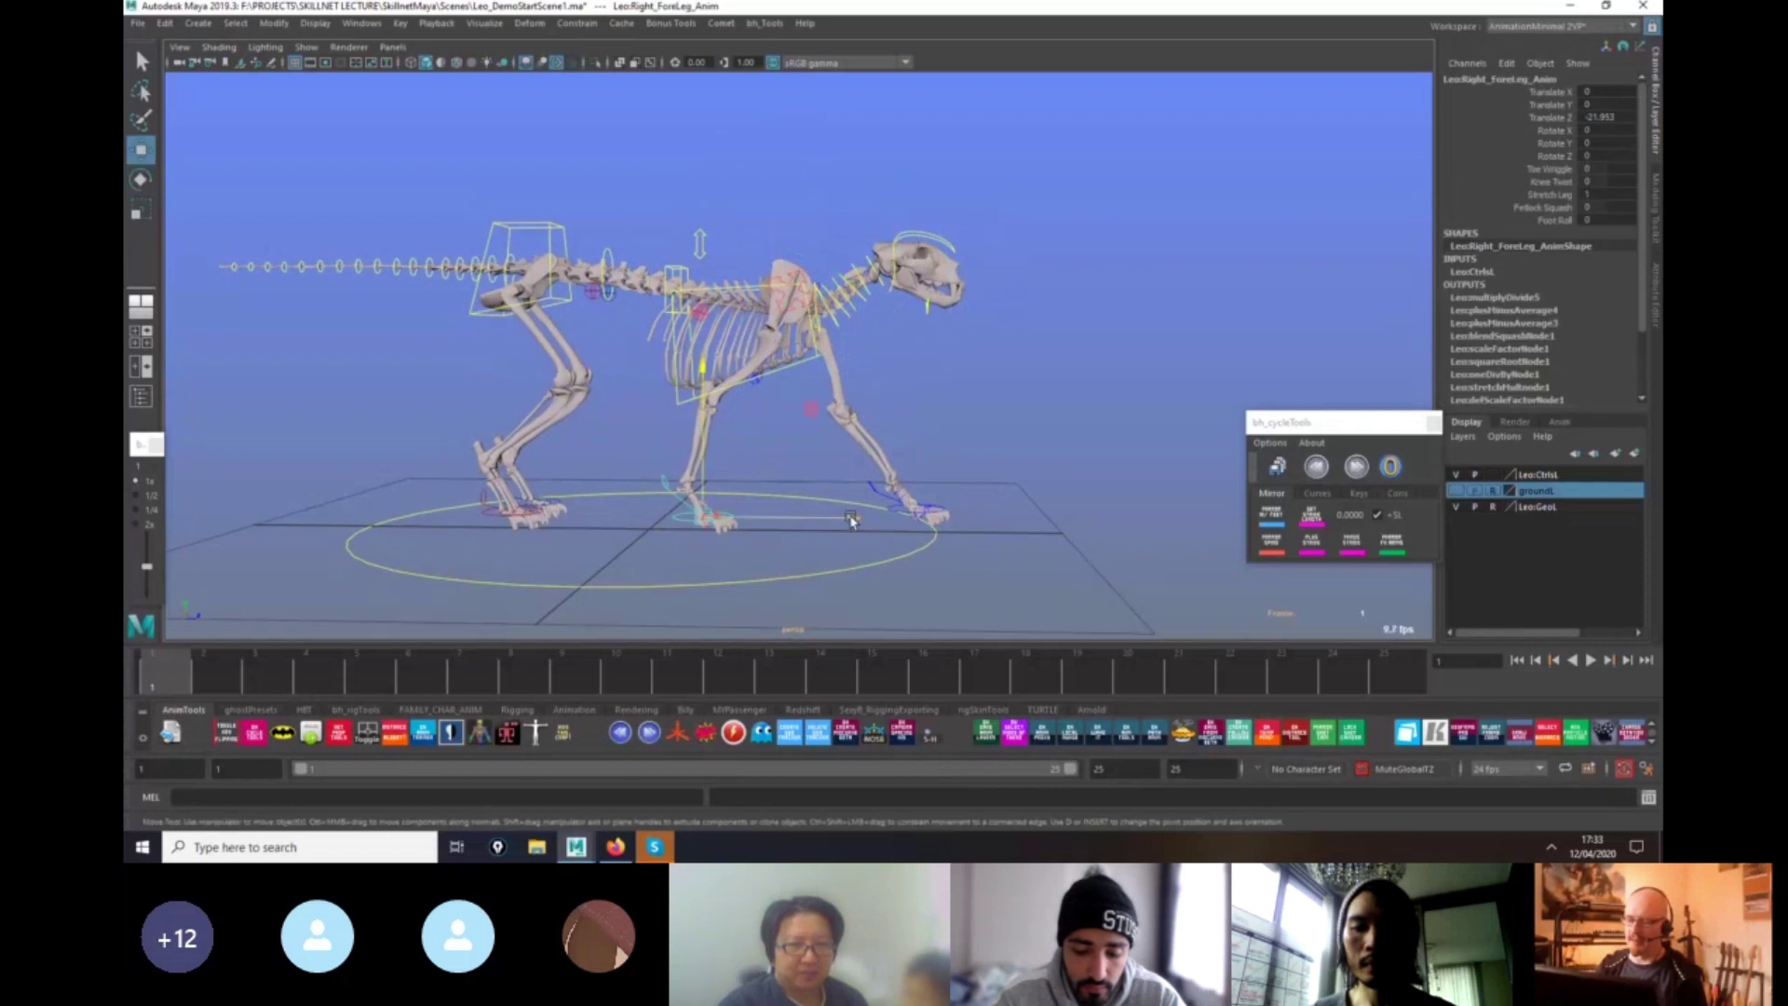
{"action": "left_click_drag", "start_coordinate": [851, 520], "coordinate": [845, 524]}
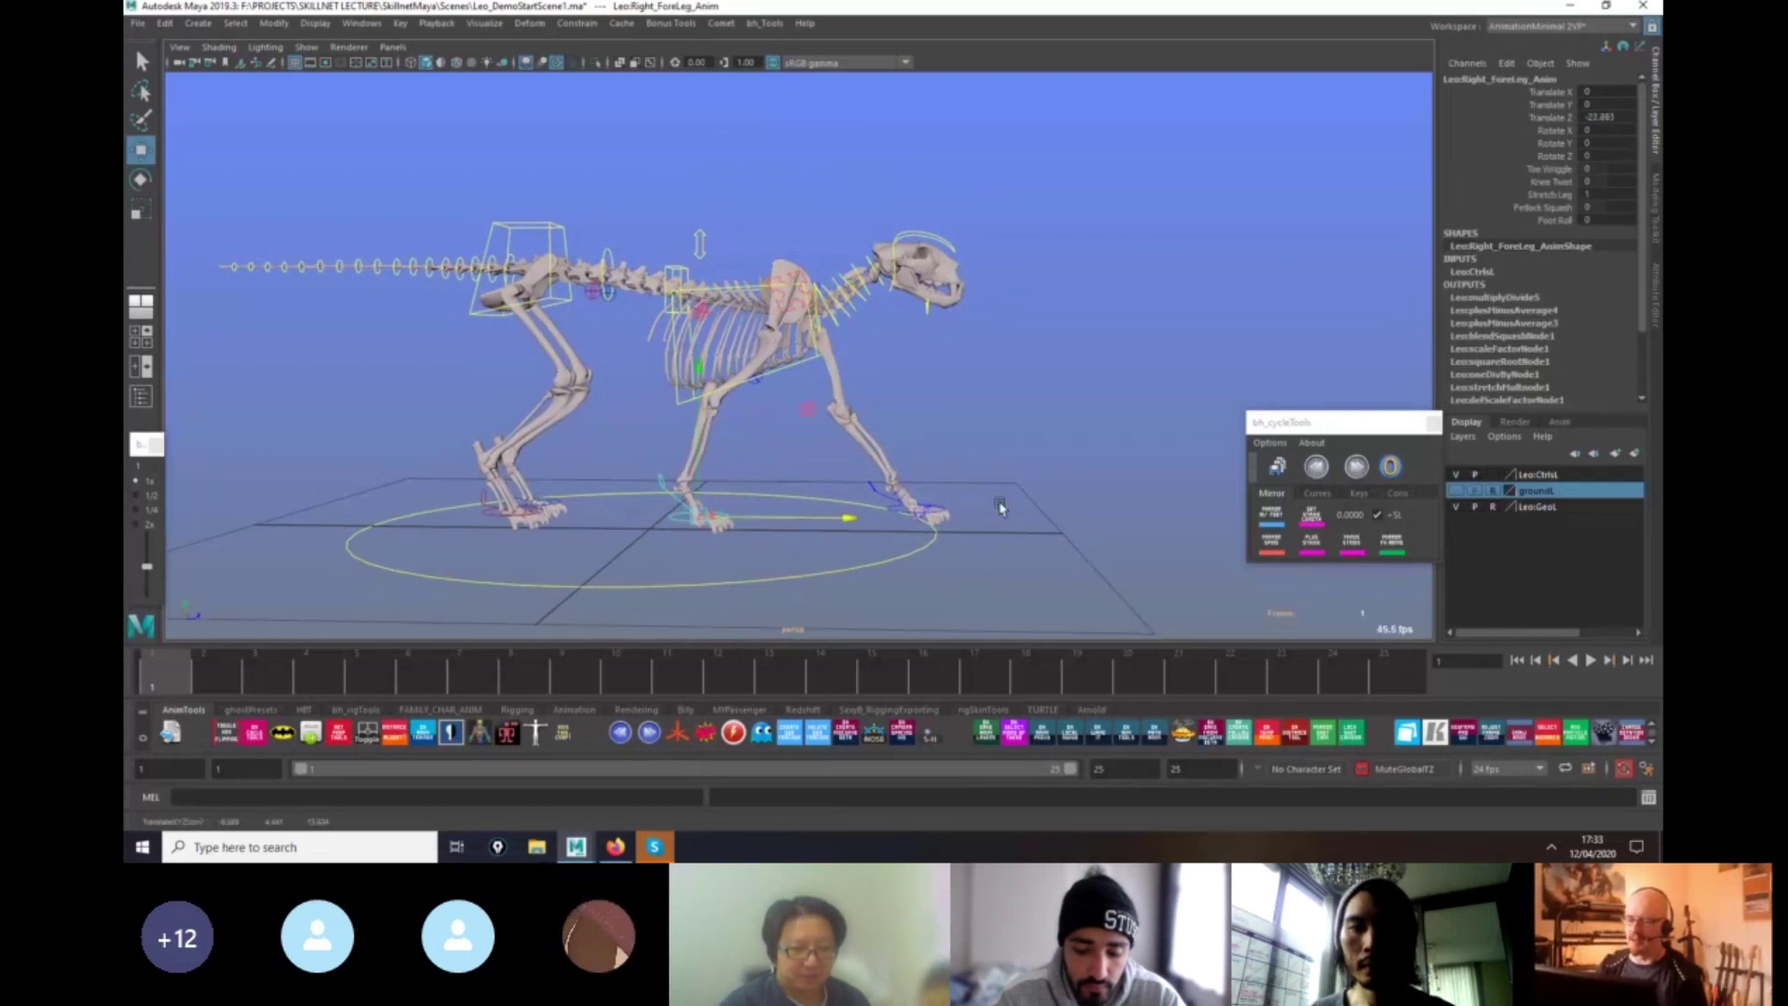
Set keys on both foreleg controls at frames 1, 25 and 13.
{"action": "left_click_drag", "start_coordinate": [1002, 503], "coordinate": [915, 606], "text": "alt"}
{"action": "left_click_drag", "start_coordinate": [223, 675], "coordinate": [1421, 685]}
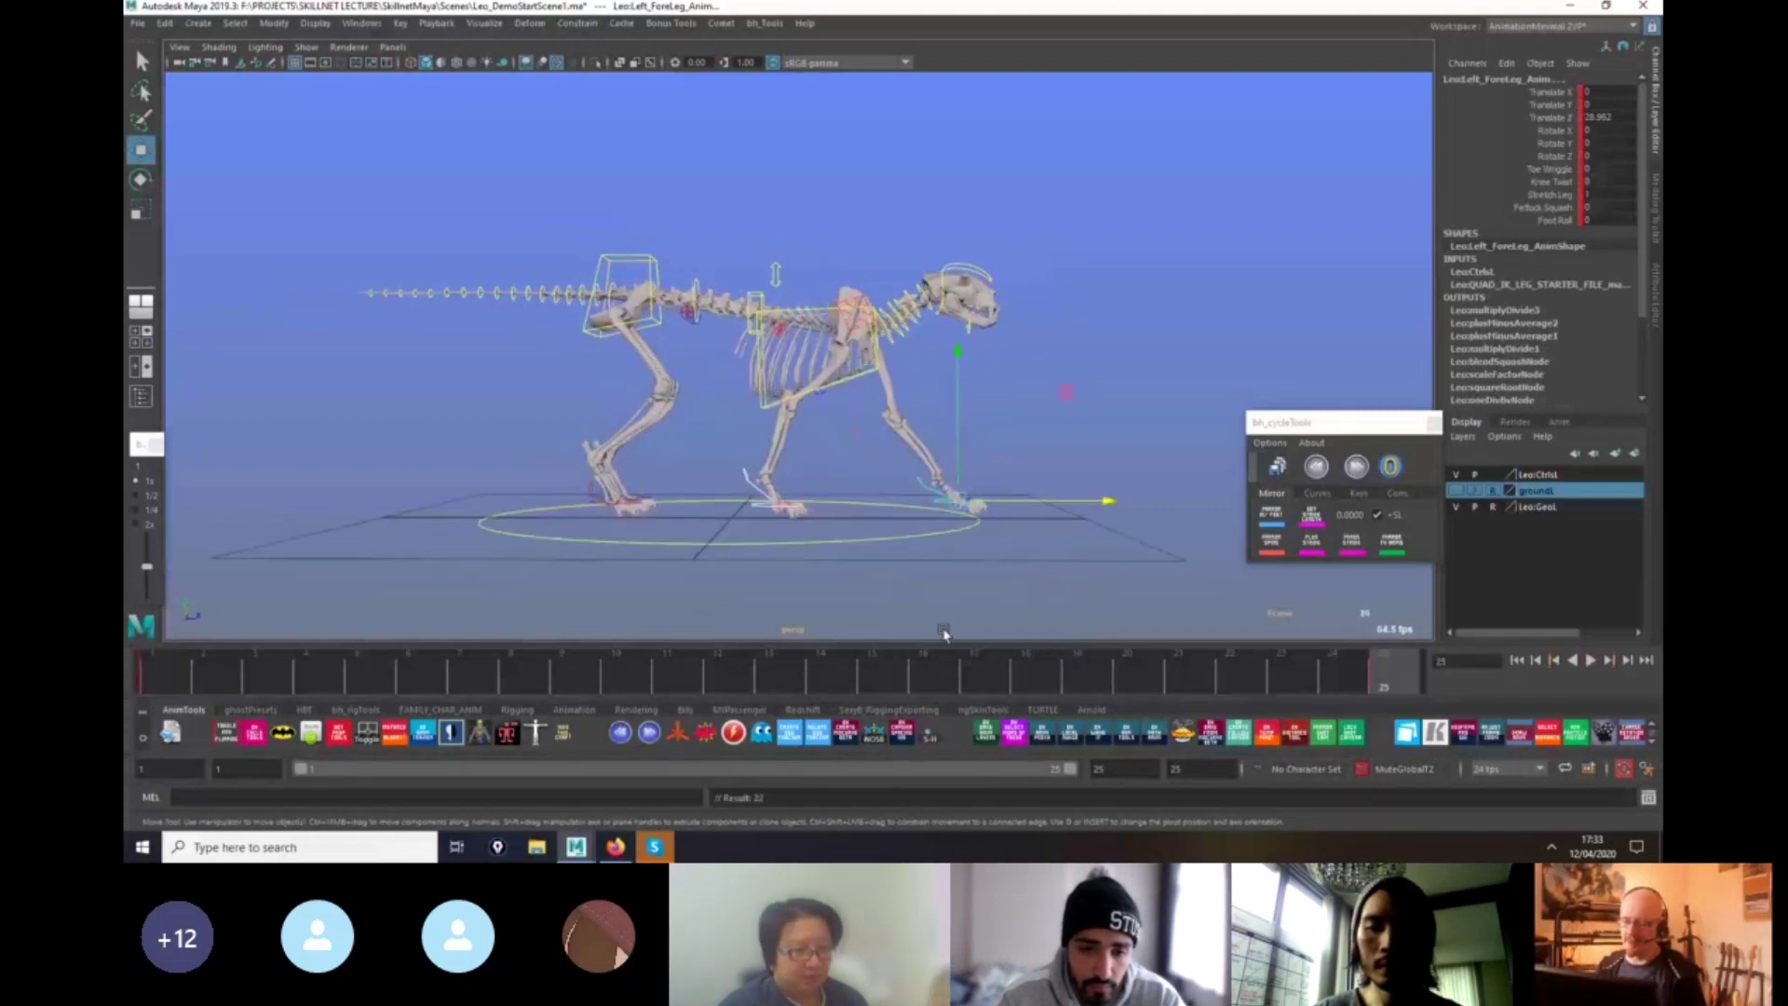
{"action": "left_click", "coordinate": [780, 665]}
{"action": "right_click_drag", "start_coordinate": [1013, 599], "coordinate": [1201, 604], "text": "alt"}
{"action": "key", "text": "s"}
Mirror the foreleg pose at frame 13 with bh_cycleTools and play and scrub the cycle between frames 1 and 13.
{"action": "left_click_drag", "start_coordinate": [1357, 424], "coordinate": [1288, 388]}
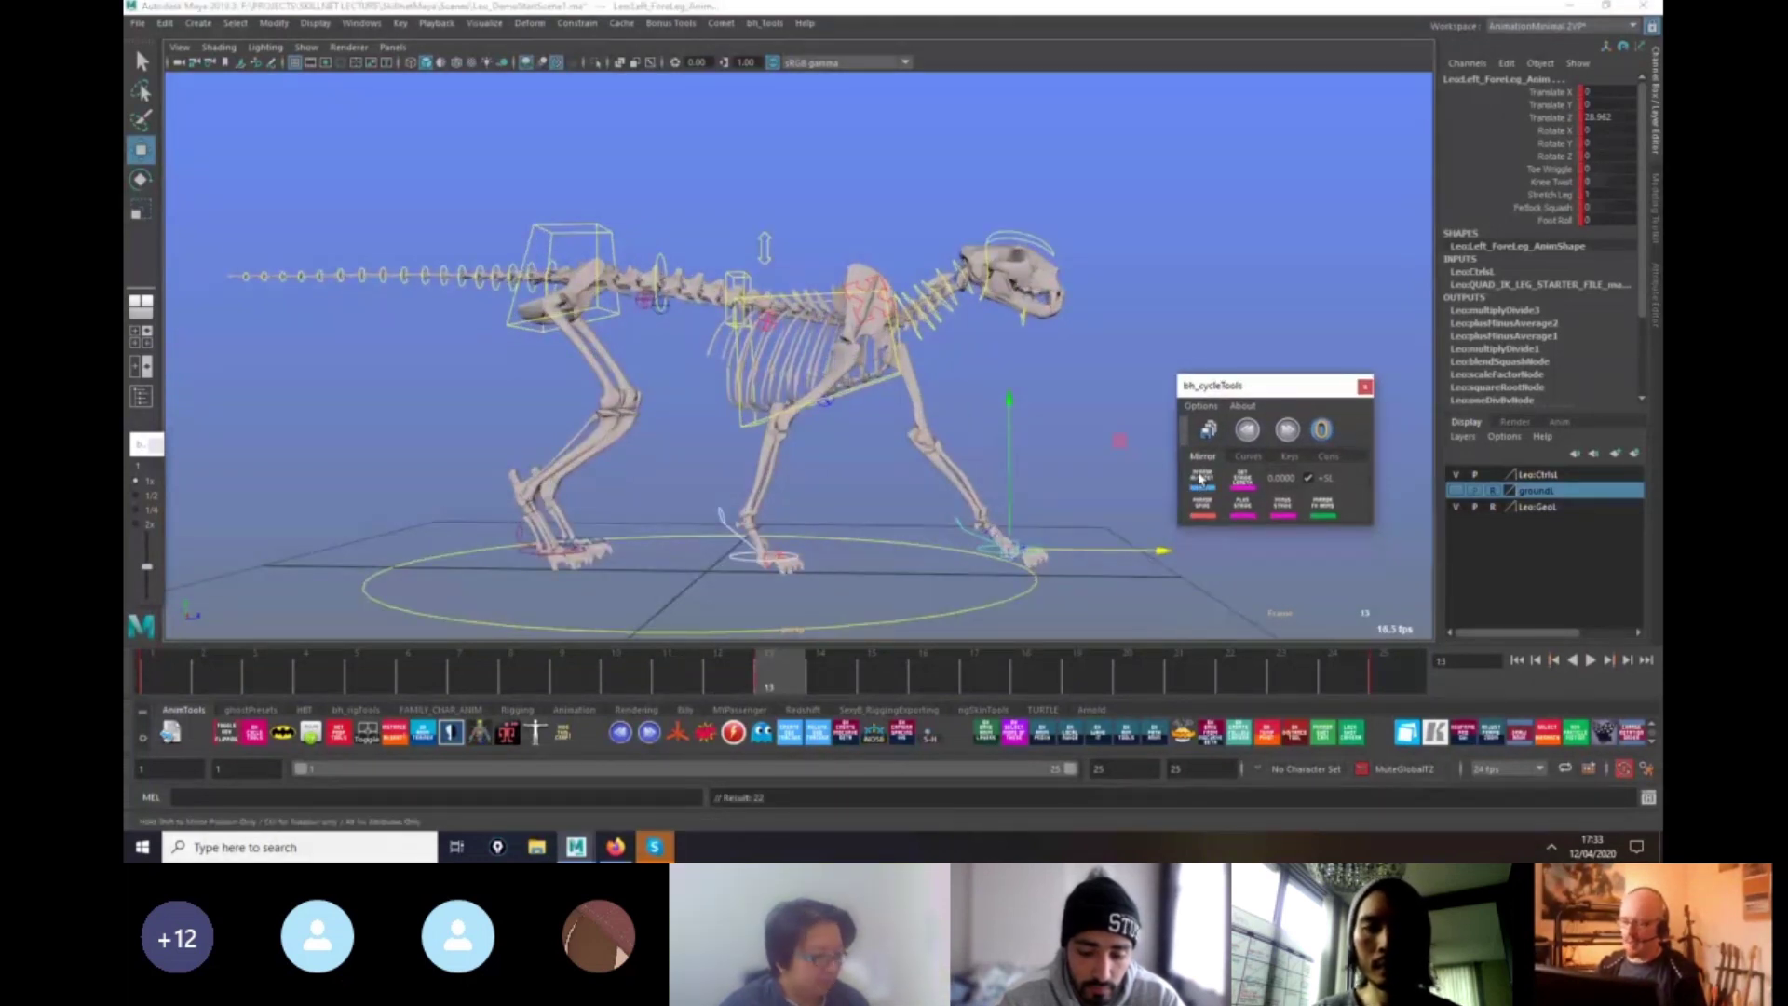
{"action": "left_click", "coordinate": [1201, 478]}
{"action": "left_click_drag", "start_coordinate": [740, 666], "coordinate": [126, 675]}
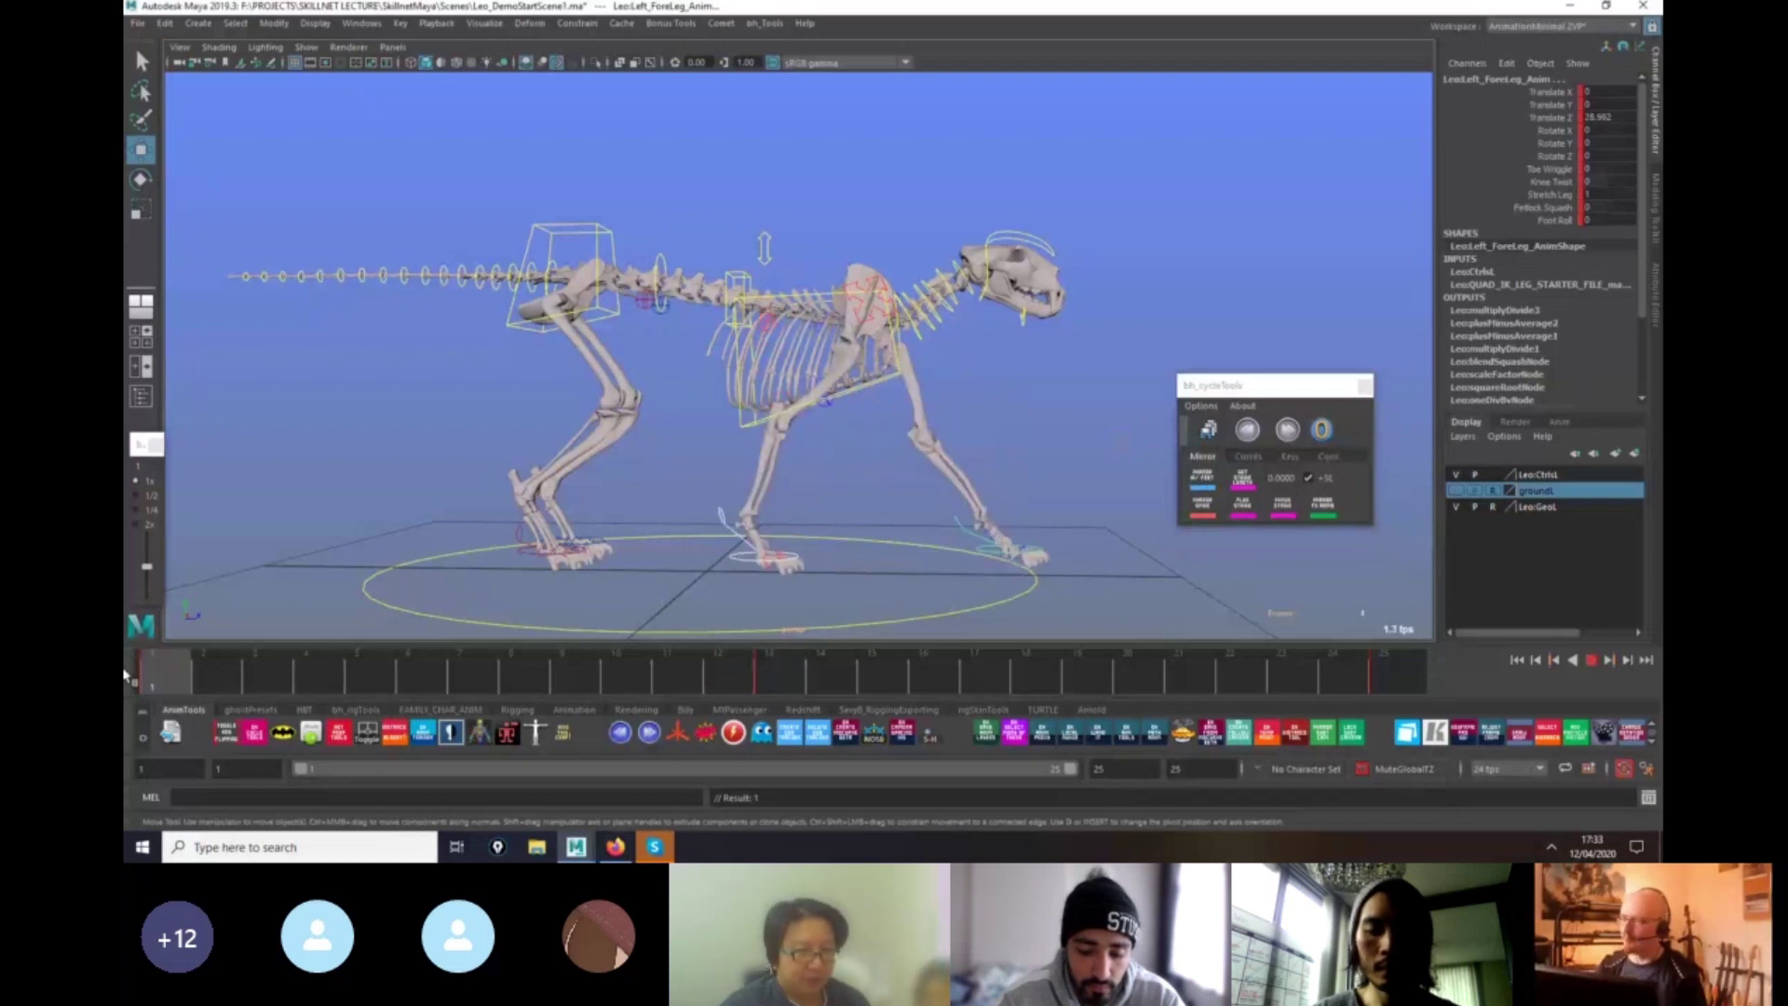
{"action": "key", "text": "alt+v"}
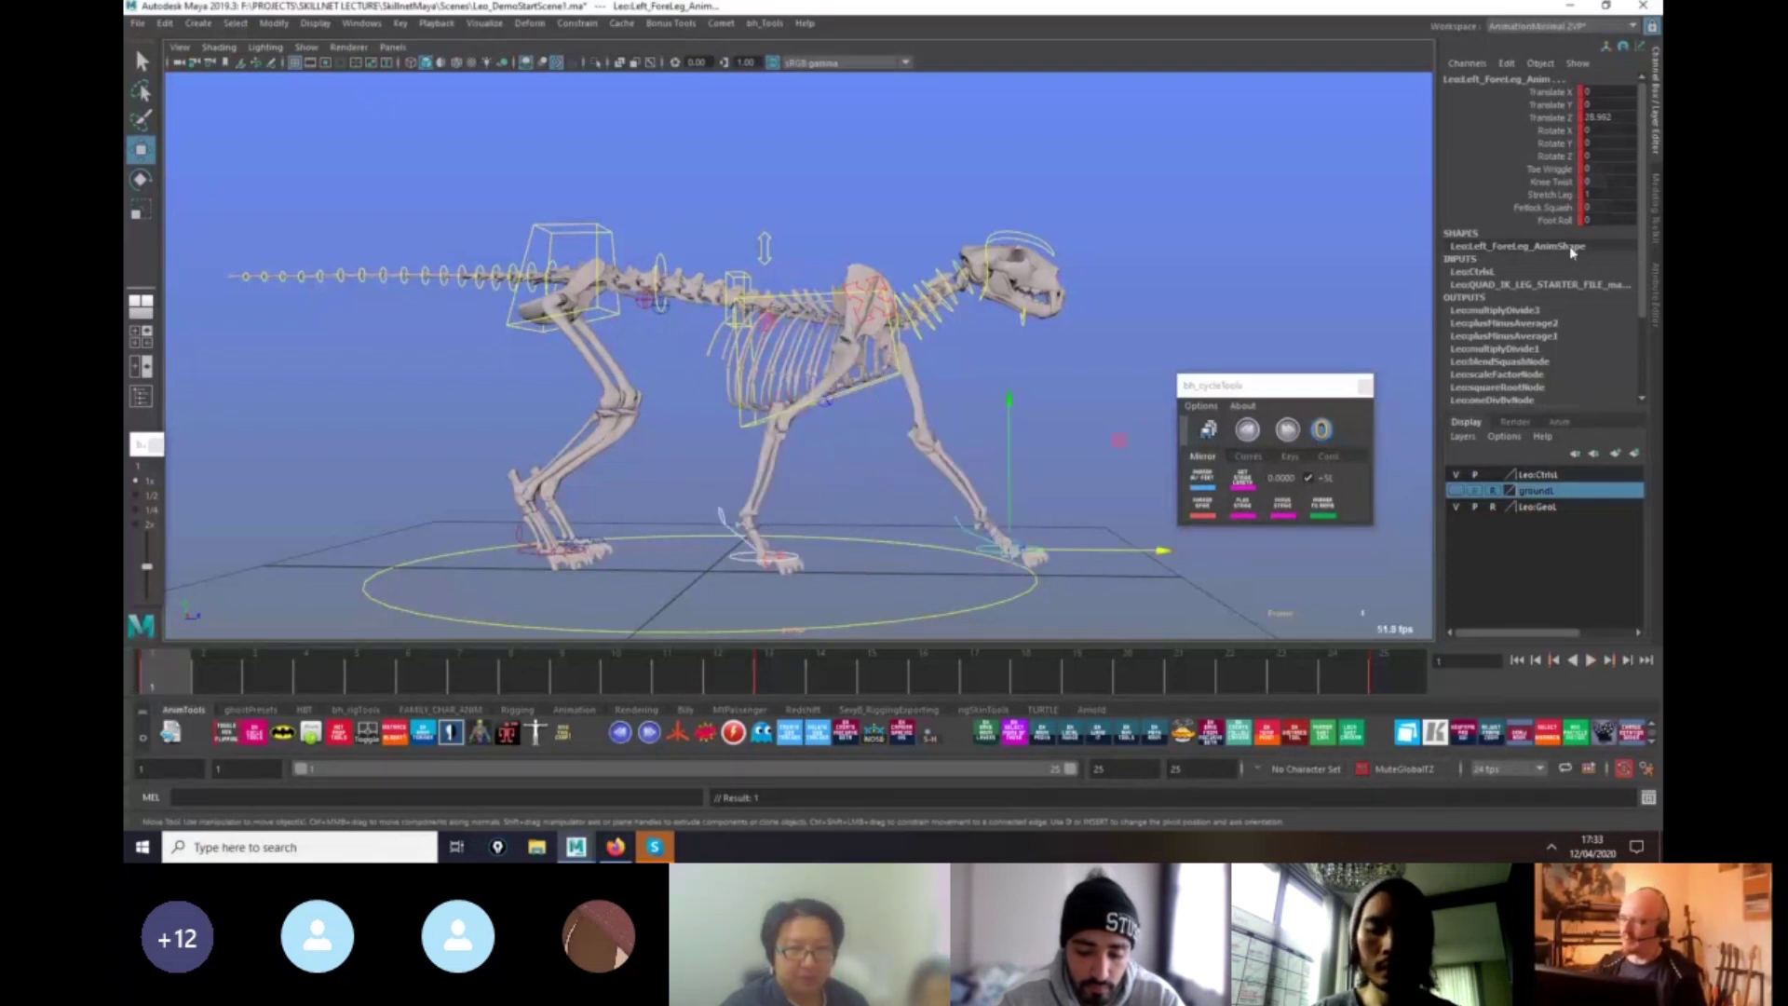
{"action": "left_click", "coordinate": [778, 687]}
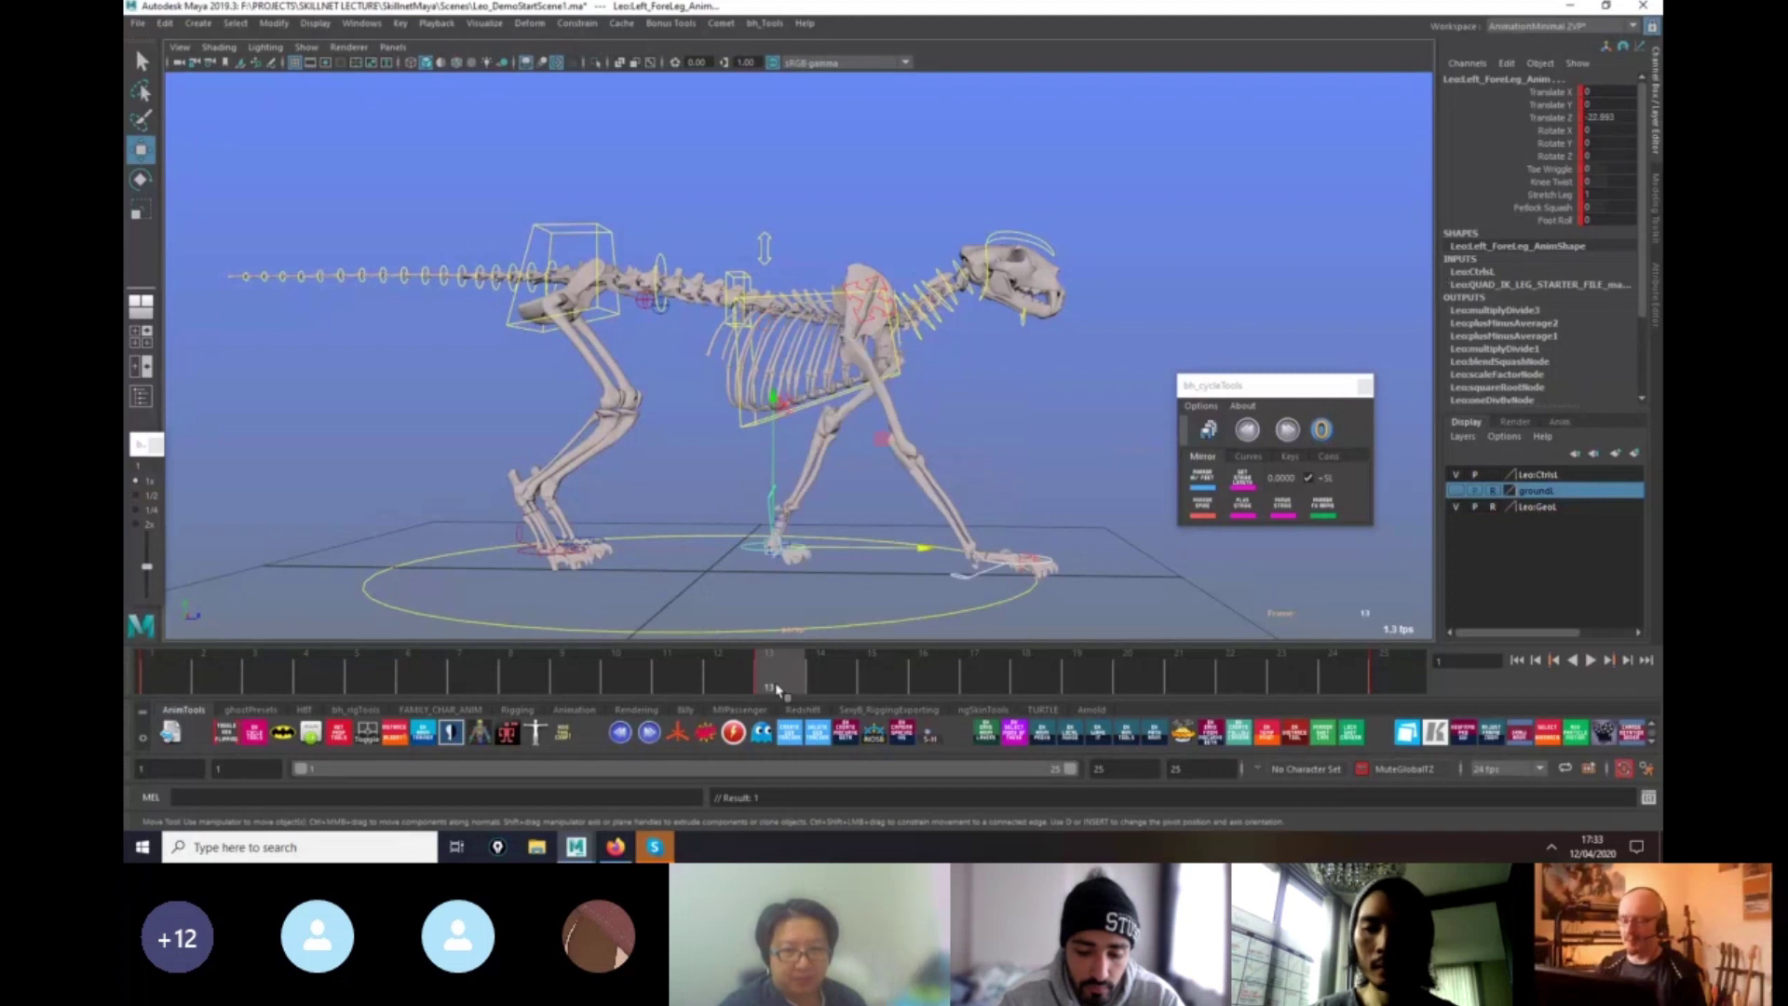
{"action": "left_click_drag", "start_coordinate": [778, 687], "coordinate": [163, 700]}
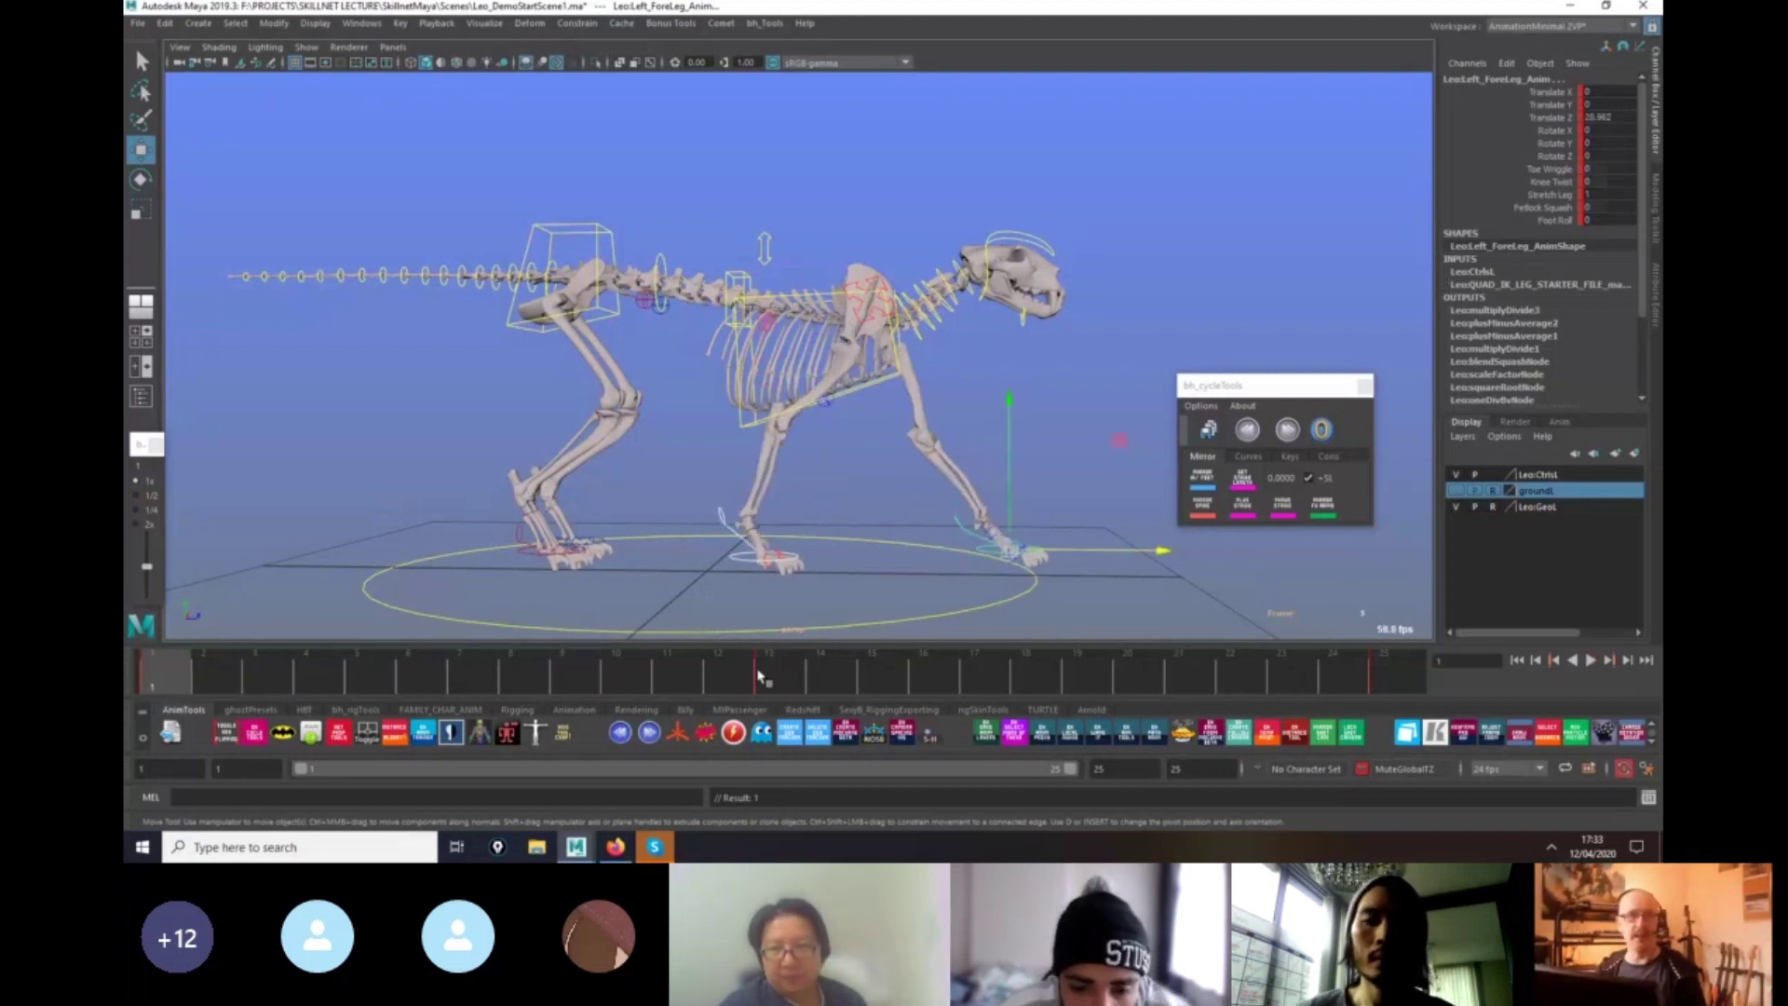
Set the left foreleg control's Toe Wriggle to 14.1 at frame 1 and check the pose at frame 13.
{"action": "left_click", "coordinate": [1567, 171]}
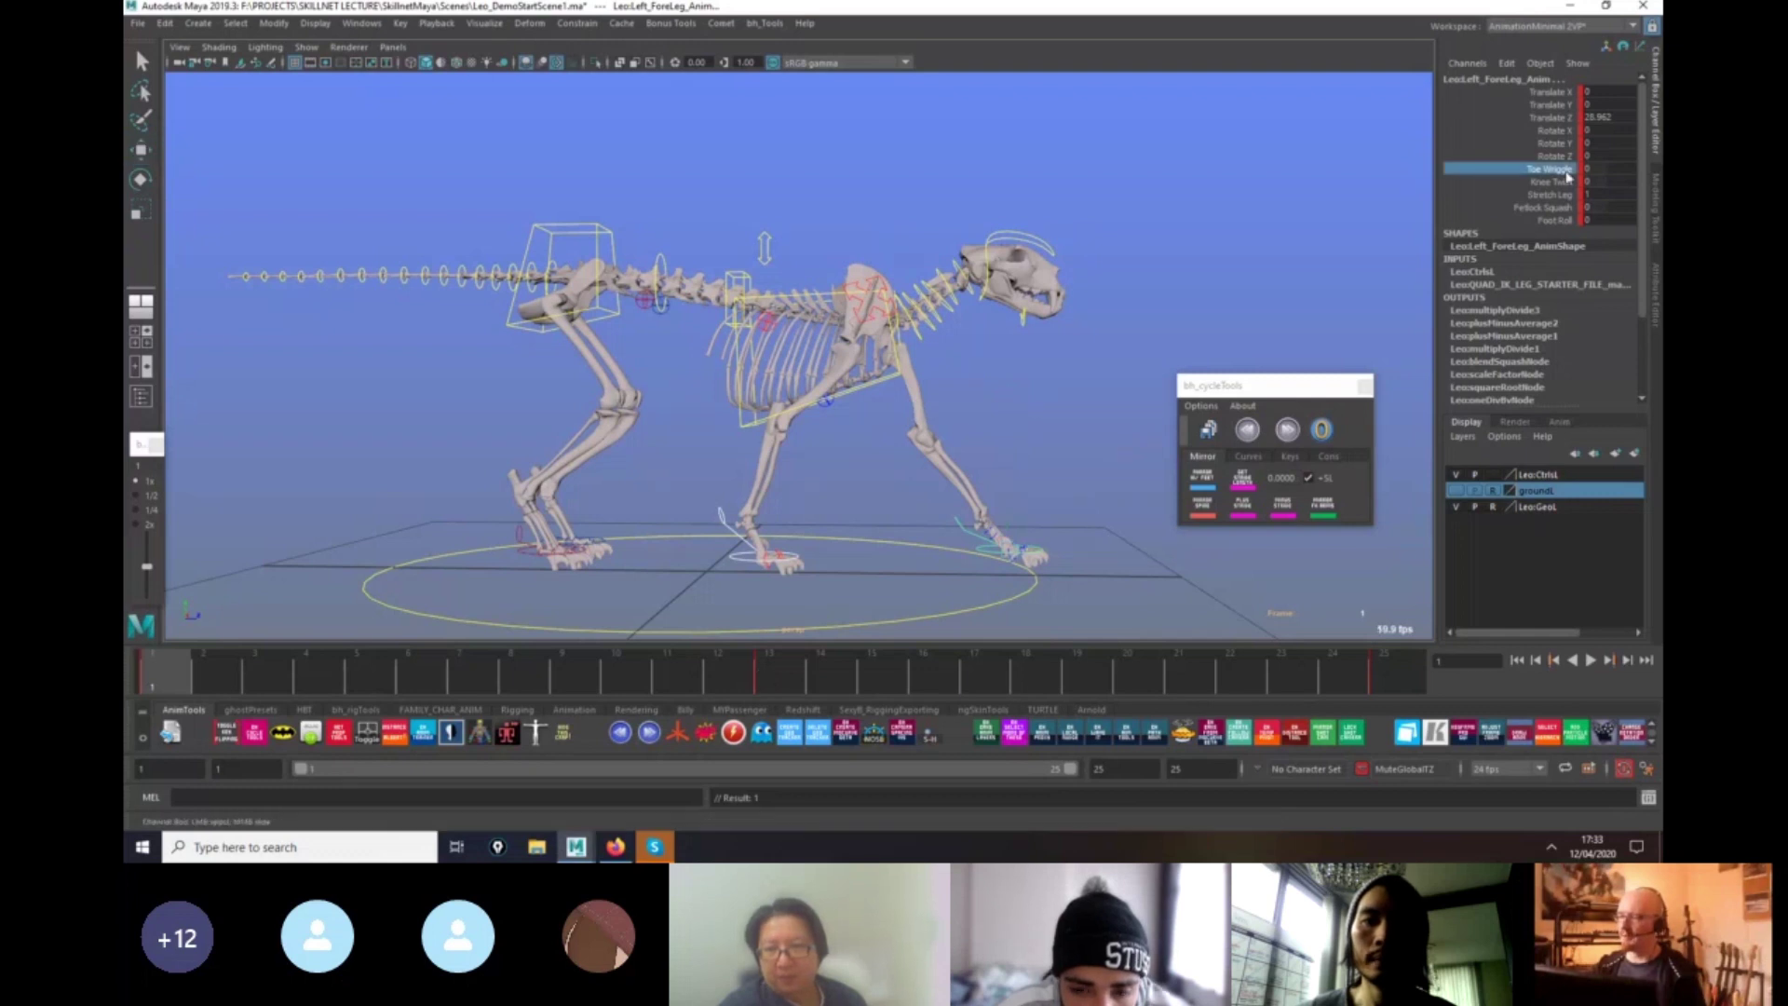
{"action": "left_click", "coordinate": [782, 687]}
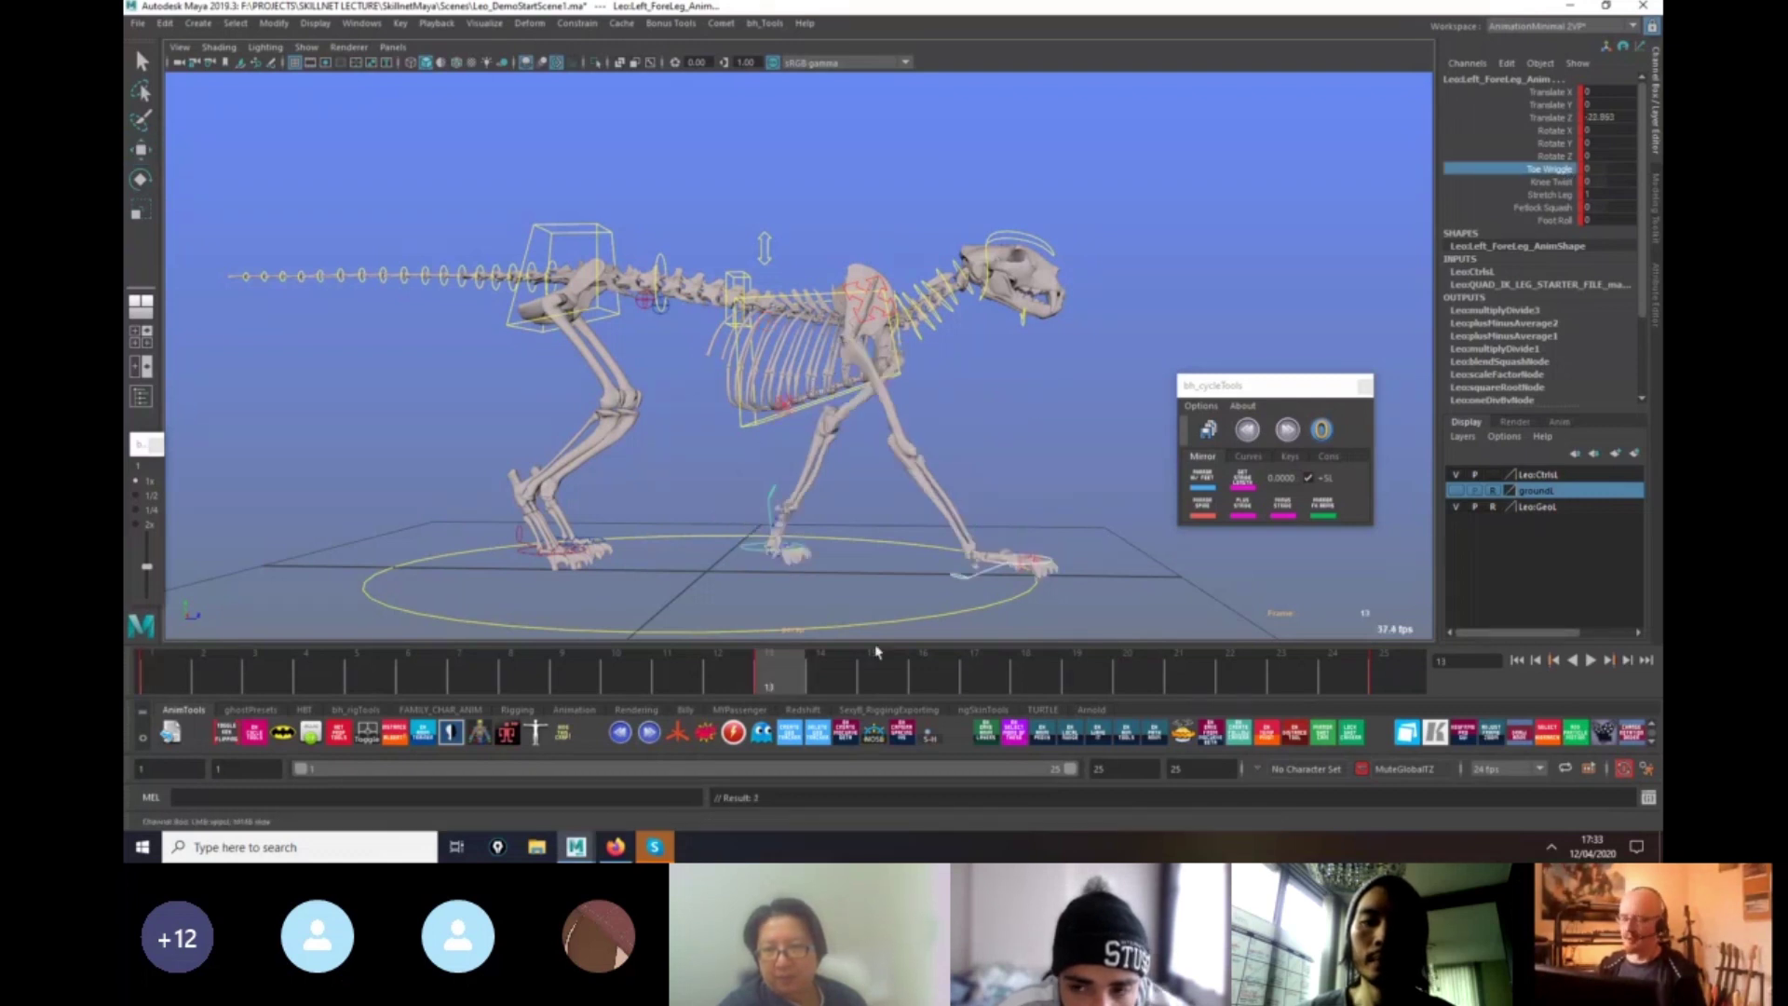
{"action": "key", "text": "ctrl+z"}
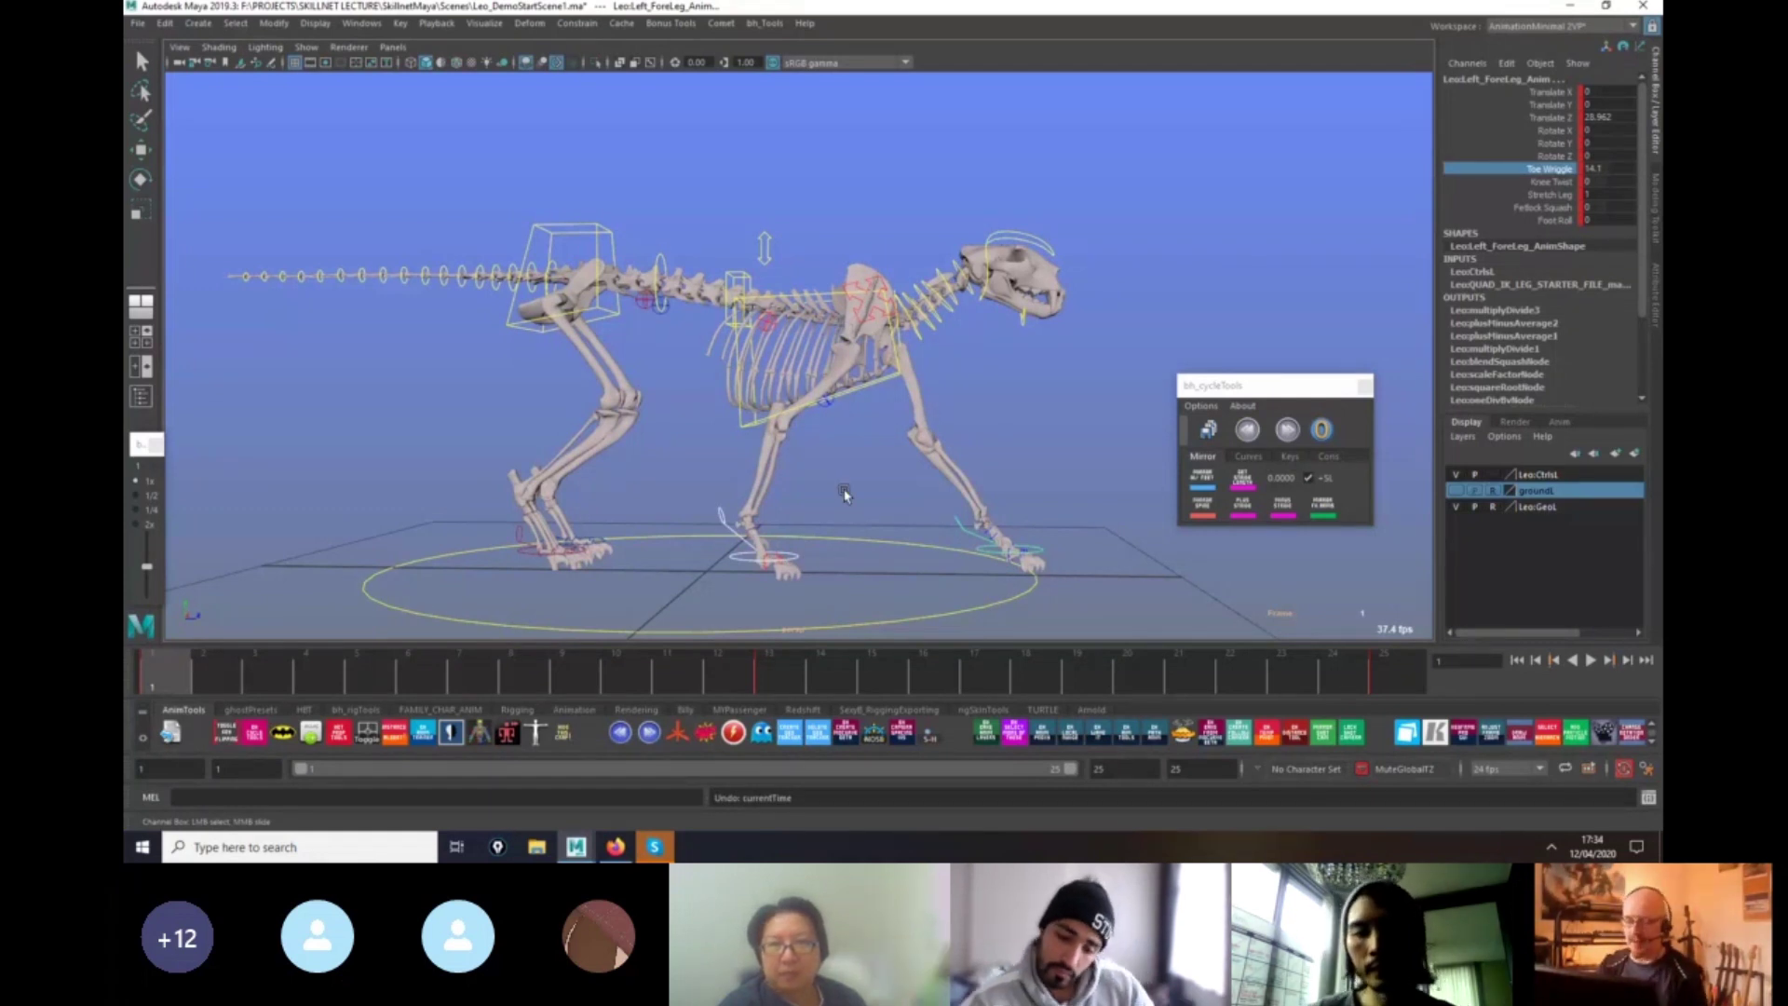
Key the IK pivot controls of both forelegs at frames 1 and 25.
{"action": "left_click_drag", "start_coordinate": [682, 472], "coordinate": [732, 523]}
{"action": "key", "text": "w"}
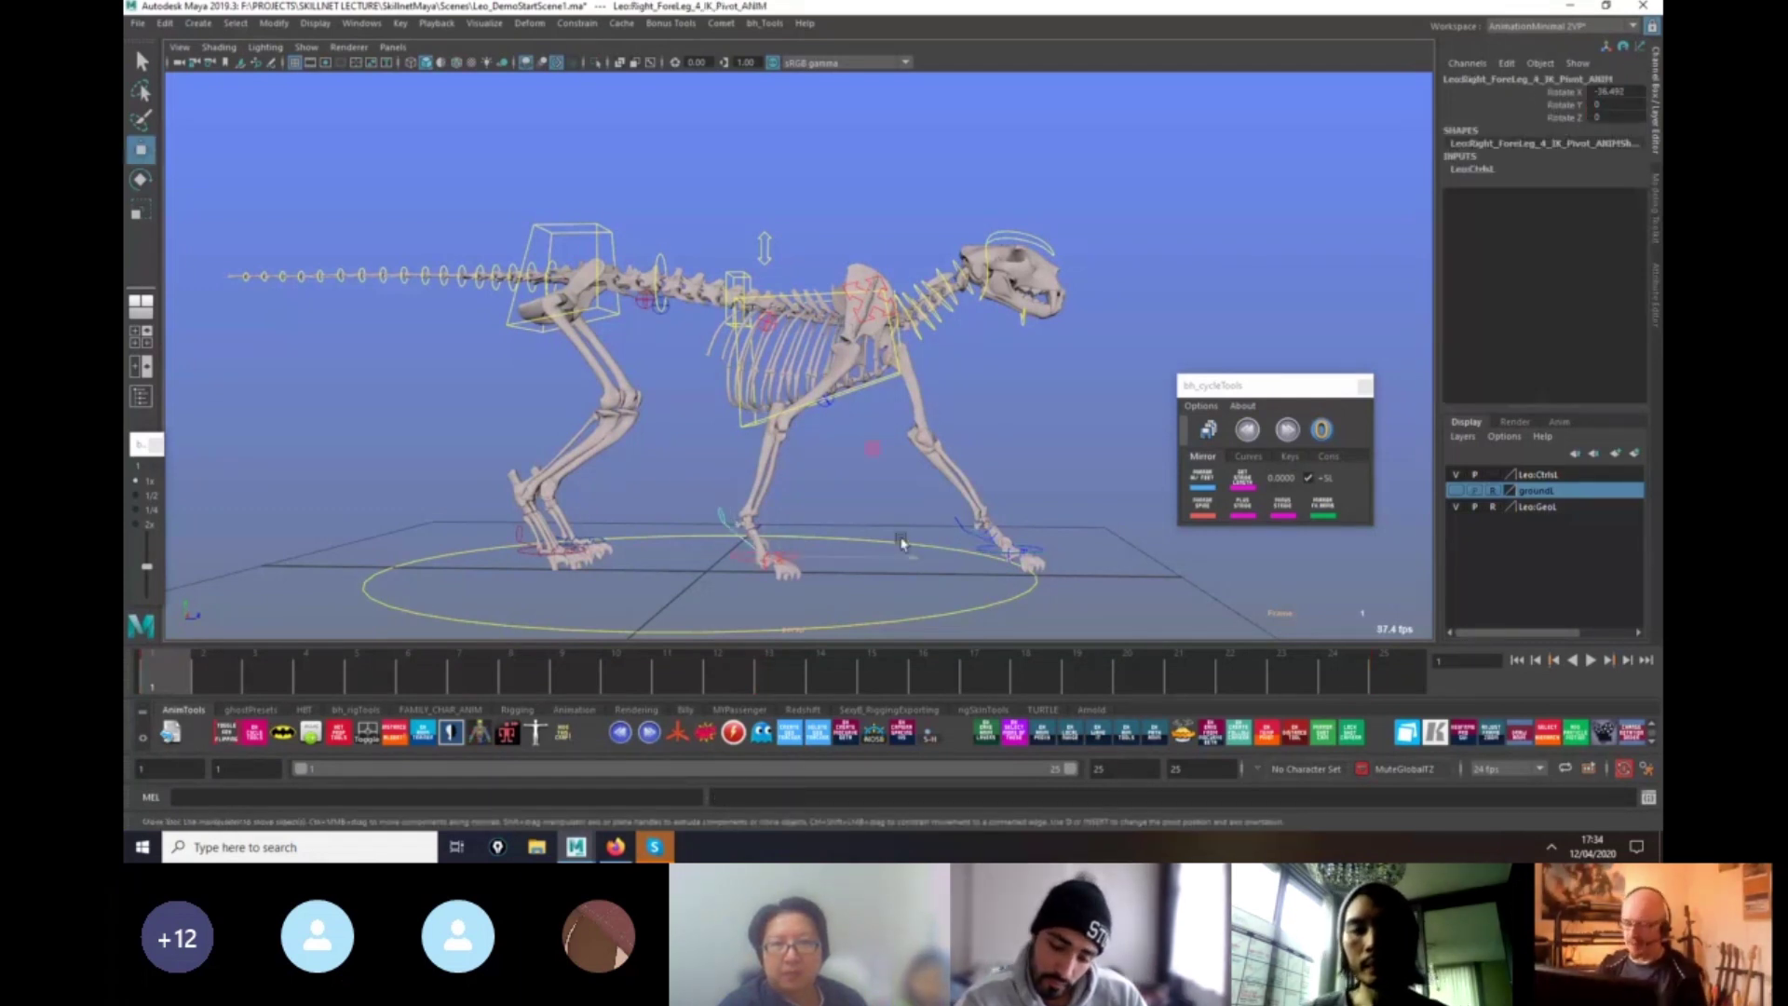
{"action": "left_click", "coordinate": [959, 519], "text": "shift"}
{"action": "left_click", "coordinate": [782, 687]}
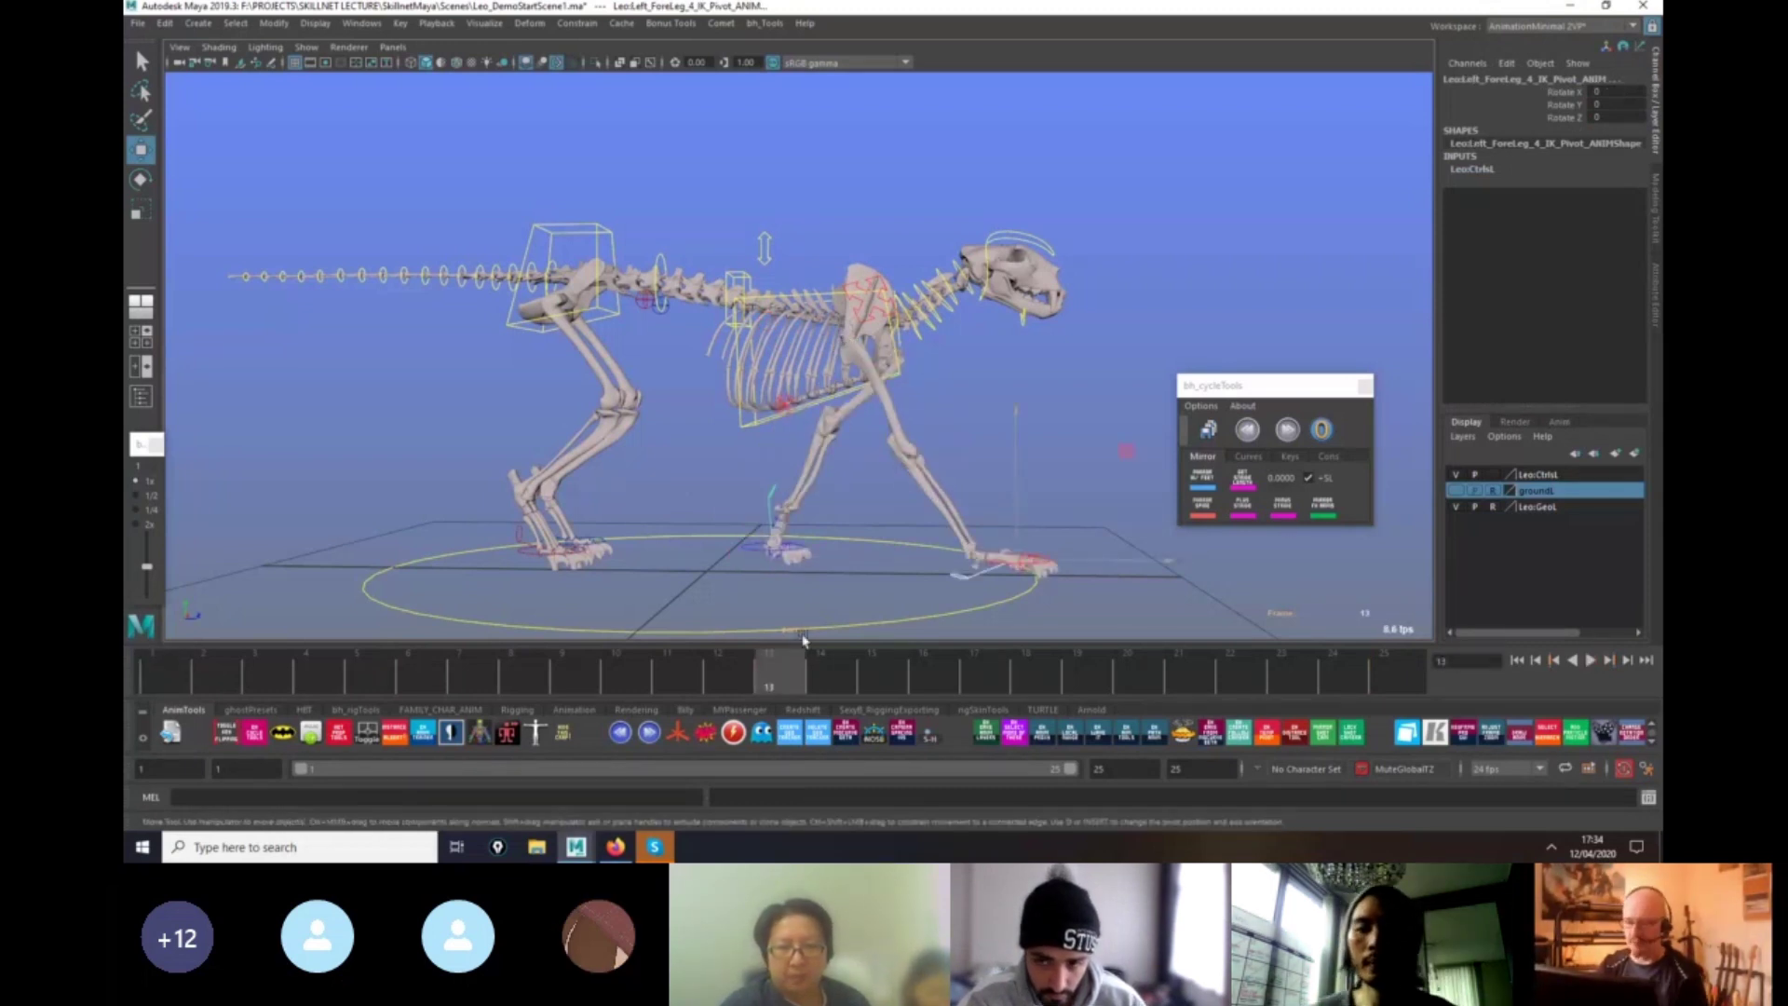
{"action": "left_click", "coordinate": [164, 681]}
{"action": "key", "text": "s"}
{"action": "left_click", "coordinate": [1385, 687]}
{"action": "key", "text": "s"}
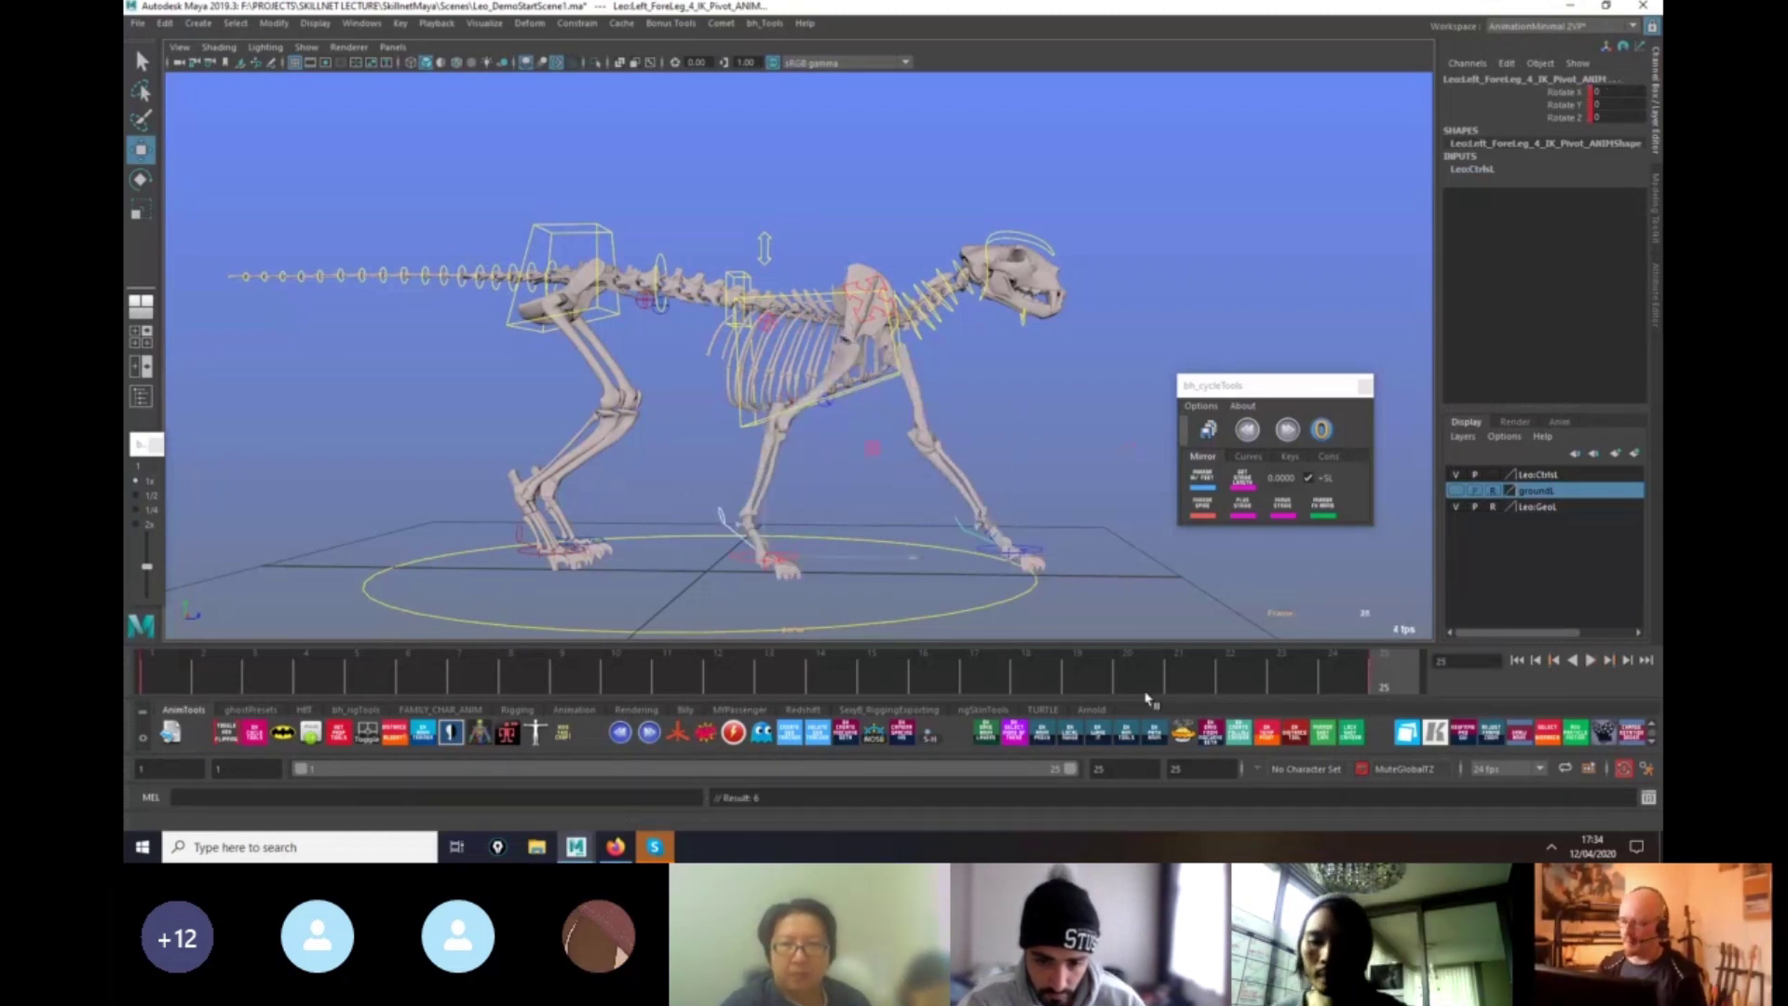
Mirror the foreleg IK pivot pose at frame 13 with bh_cycleTools and play the cycle.
{"action": "key", "text": "comma"}
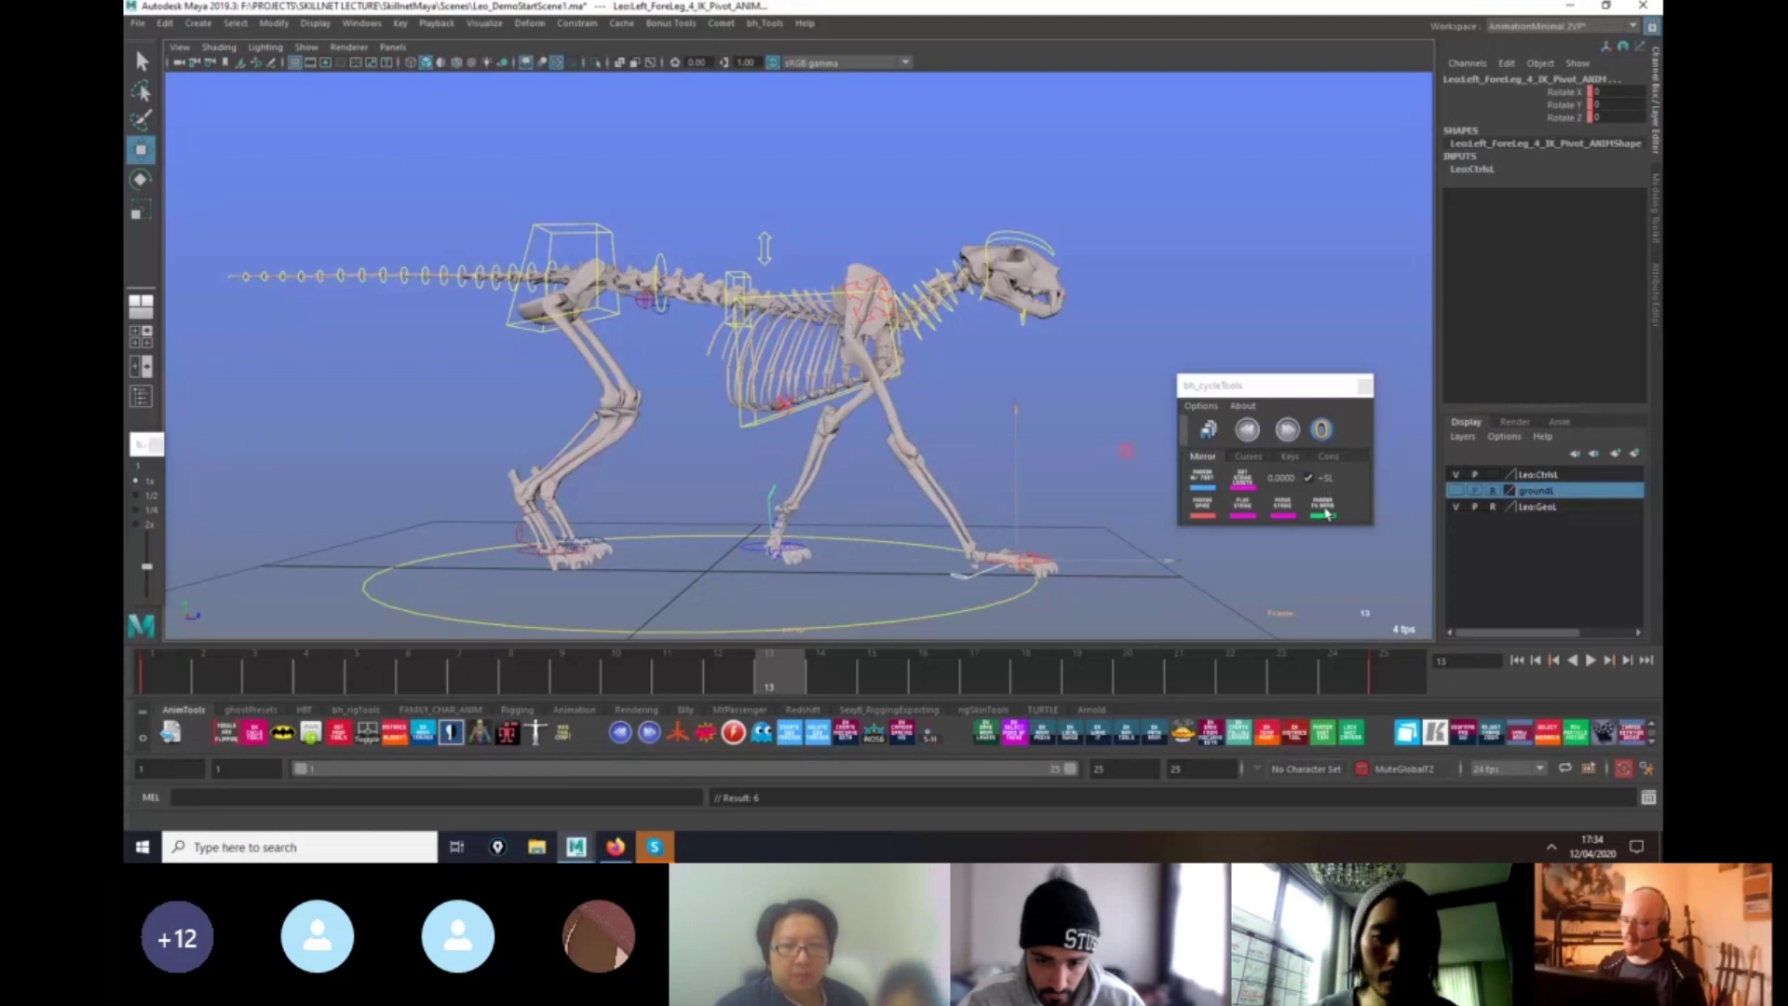
{"action": "key", "text": "alt+v"}
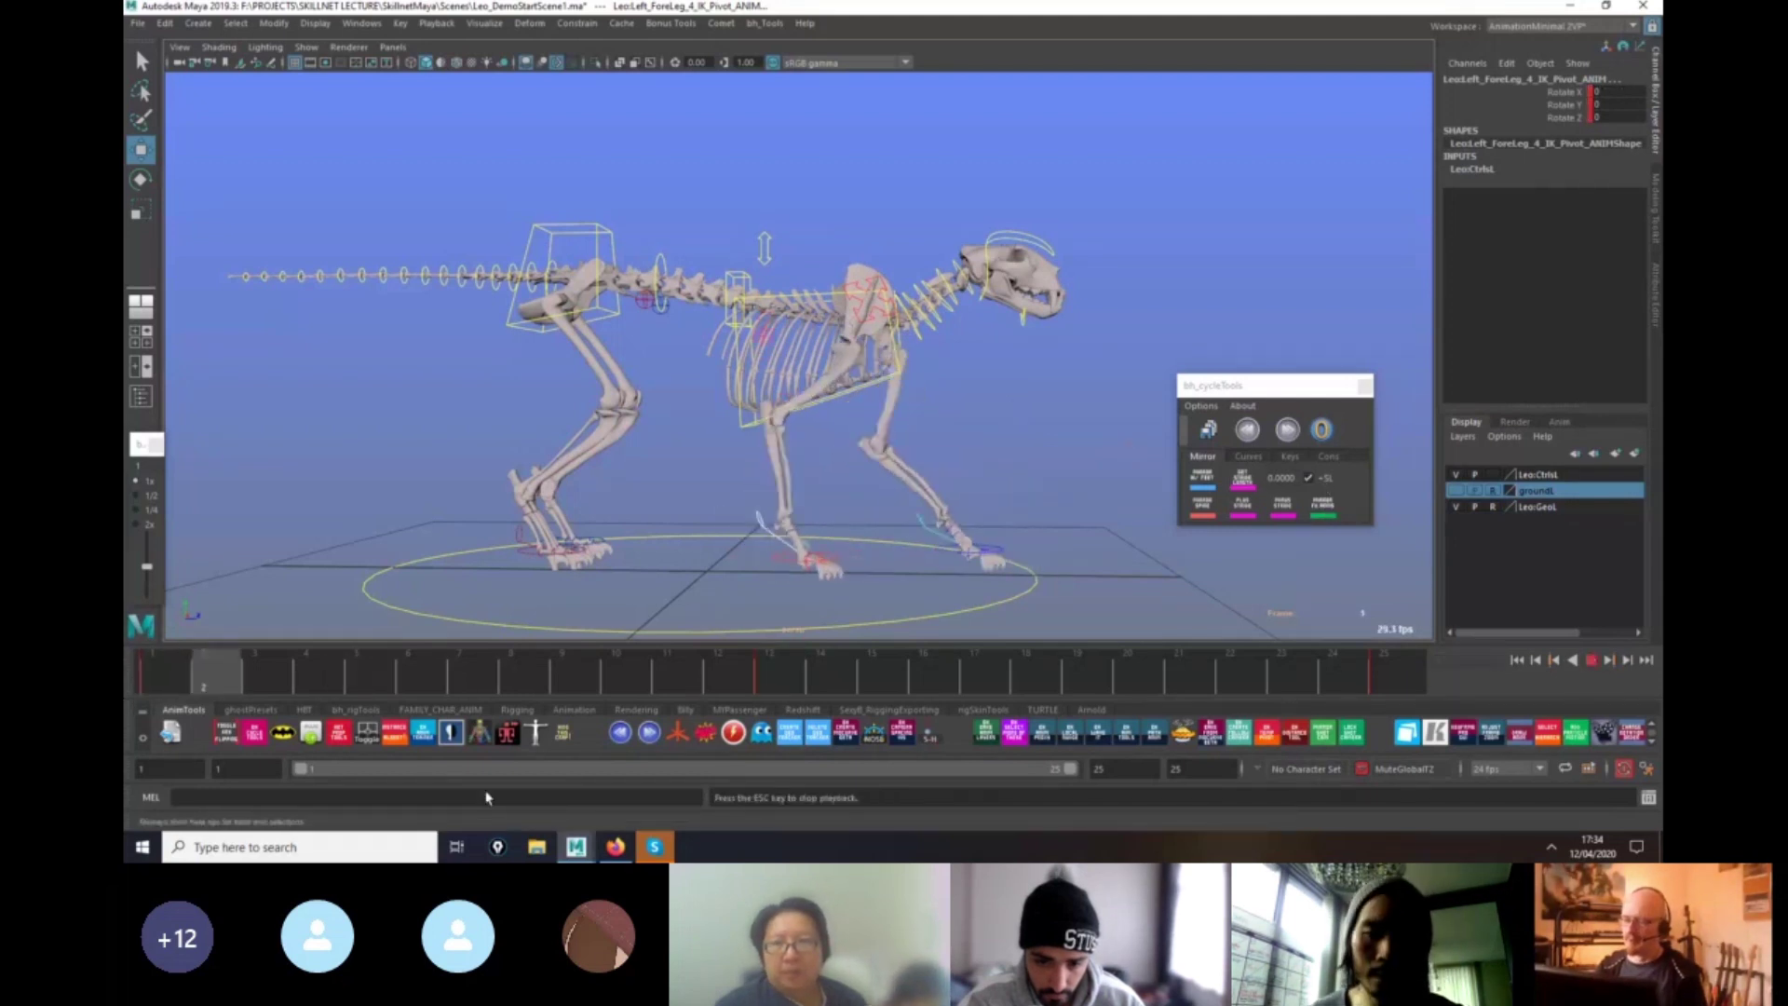
{"action": "key", "text": "Escape"}
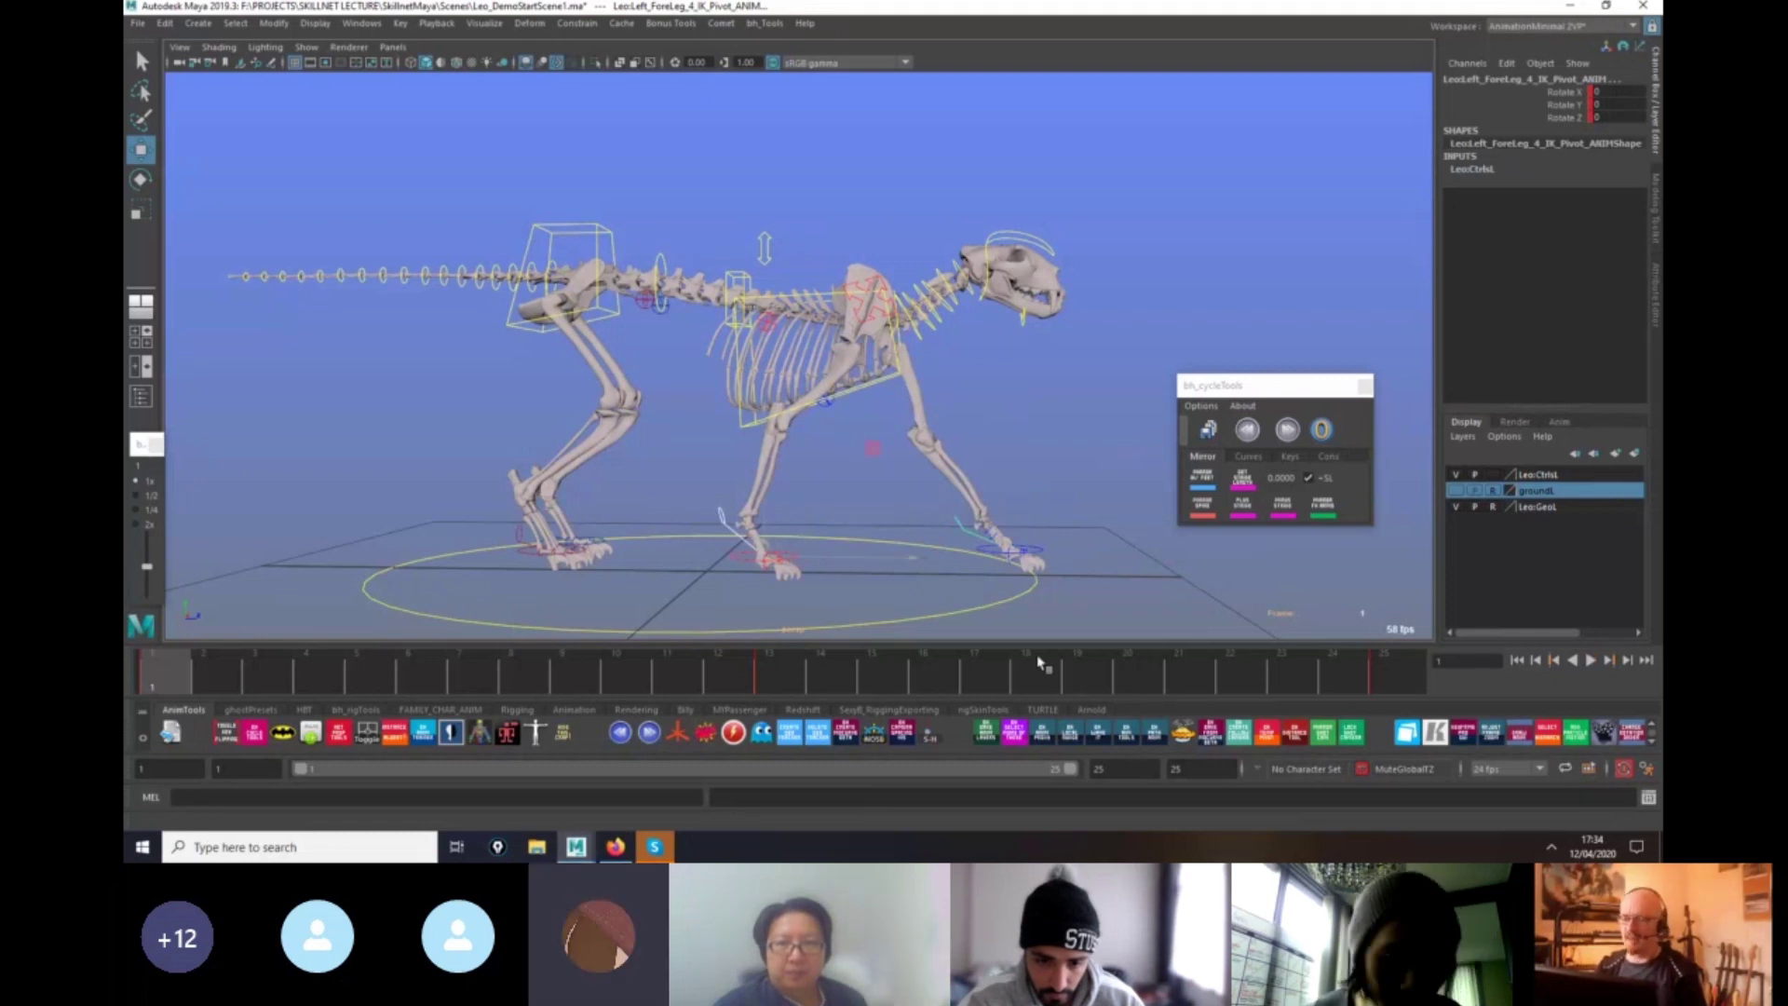
Key the left and right shoulder blade controls at frames 1 and 25.
{"action": "left_click_drag", "start_coordinate": [894, 521], "coordinate": [740, 536], "text": "alt"}
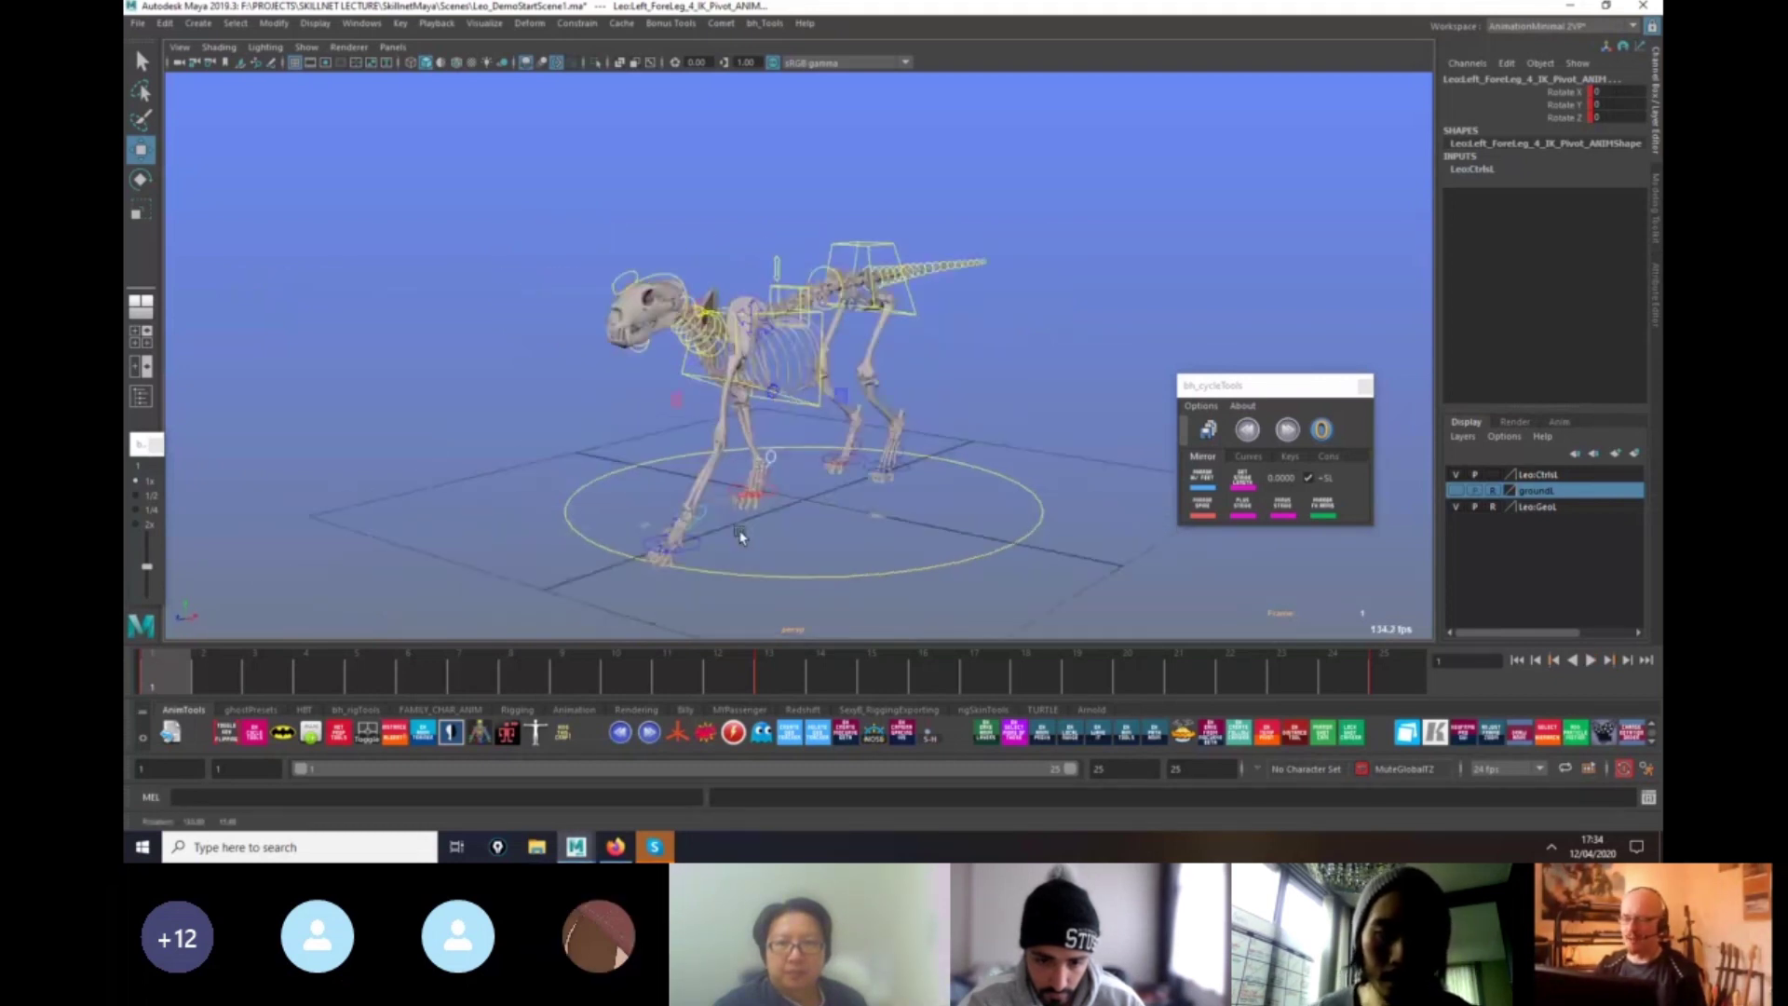
{"action": "left_click", "coordinate": [764, 327]}
{"action": "left_click_drag", "start_coordinate": [768, 354], "coordinate": [961, 381], "text": "alt"}
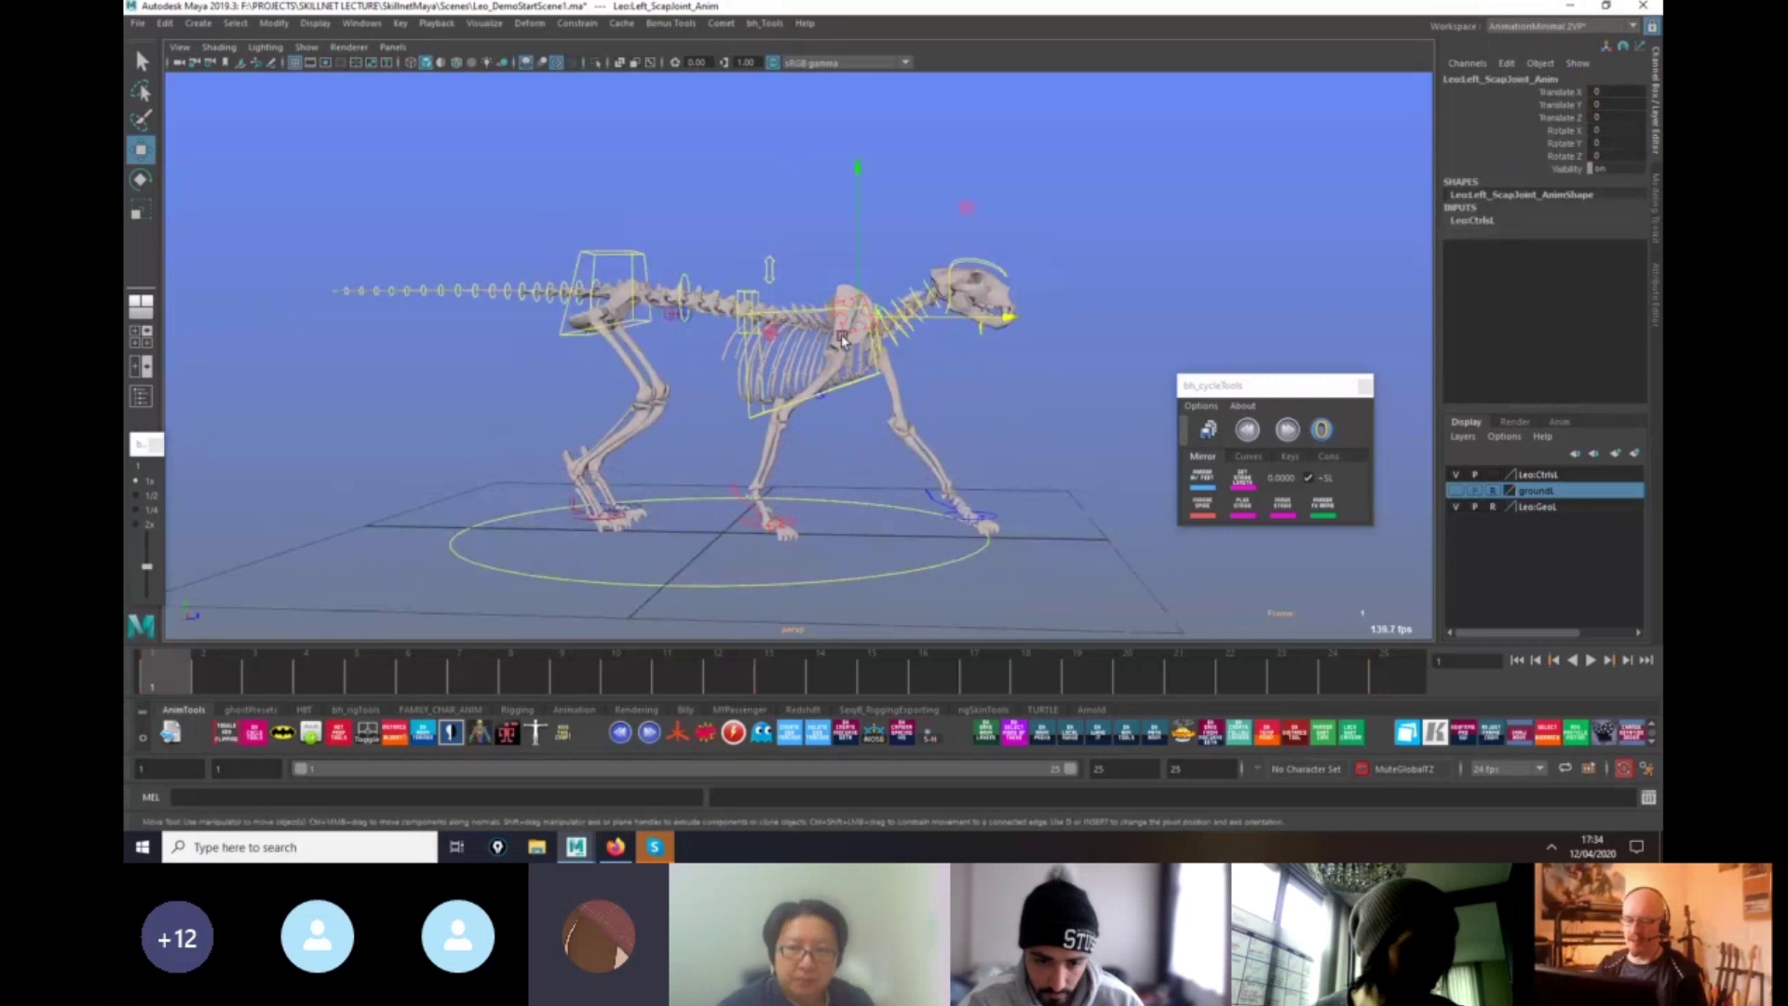
{"action": "right_click_drag", "start_coordinate": [1014, 411], "coordinate": [1131, 424], "text": "alt"}
{"action": "key", "text": "ctrl+z"}
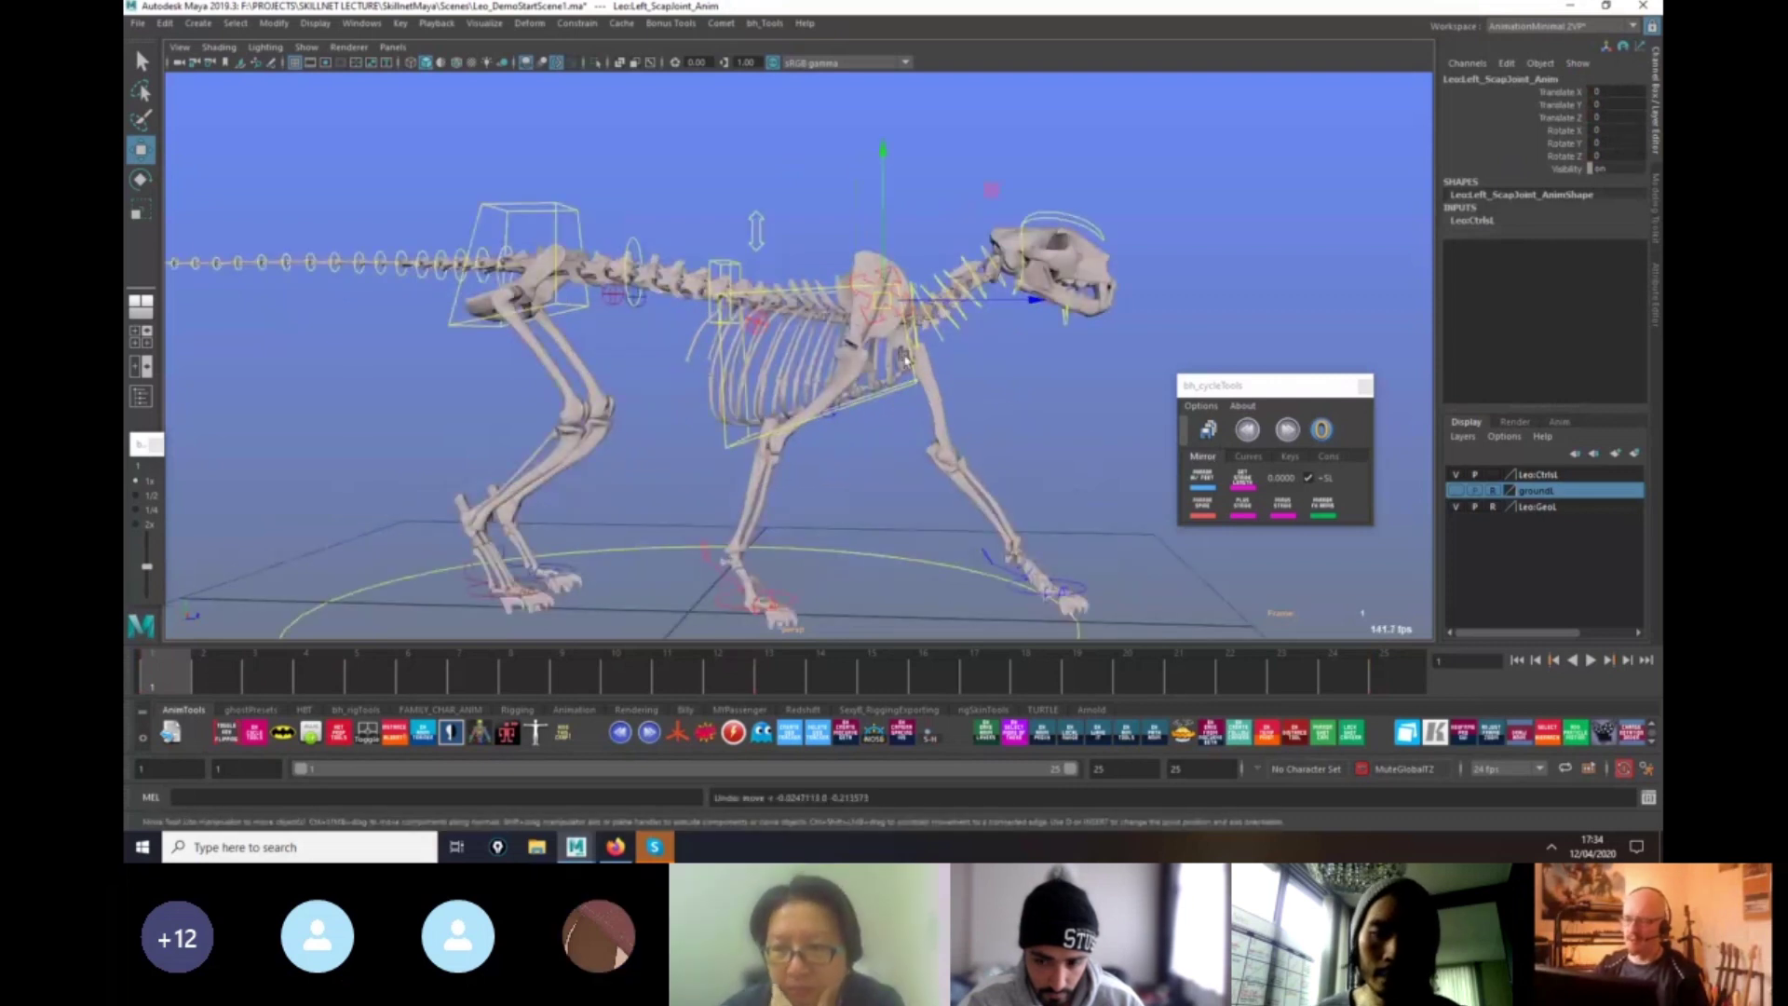
{"action": "left_click", "coordinate": [895, 319], "text": "shift"}
{"action": "key", "text": "s"}
{"action": "left_click", "coordinate": [1400, 678]}
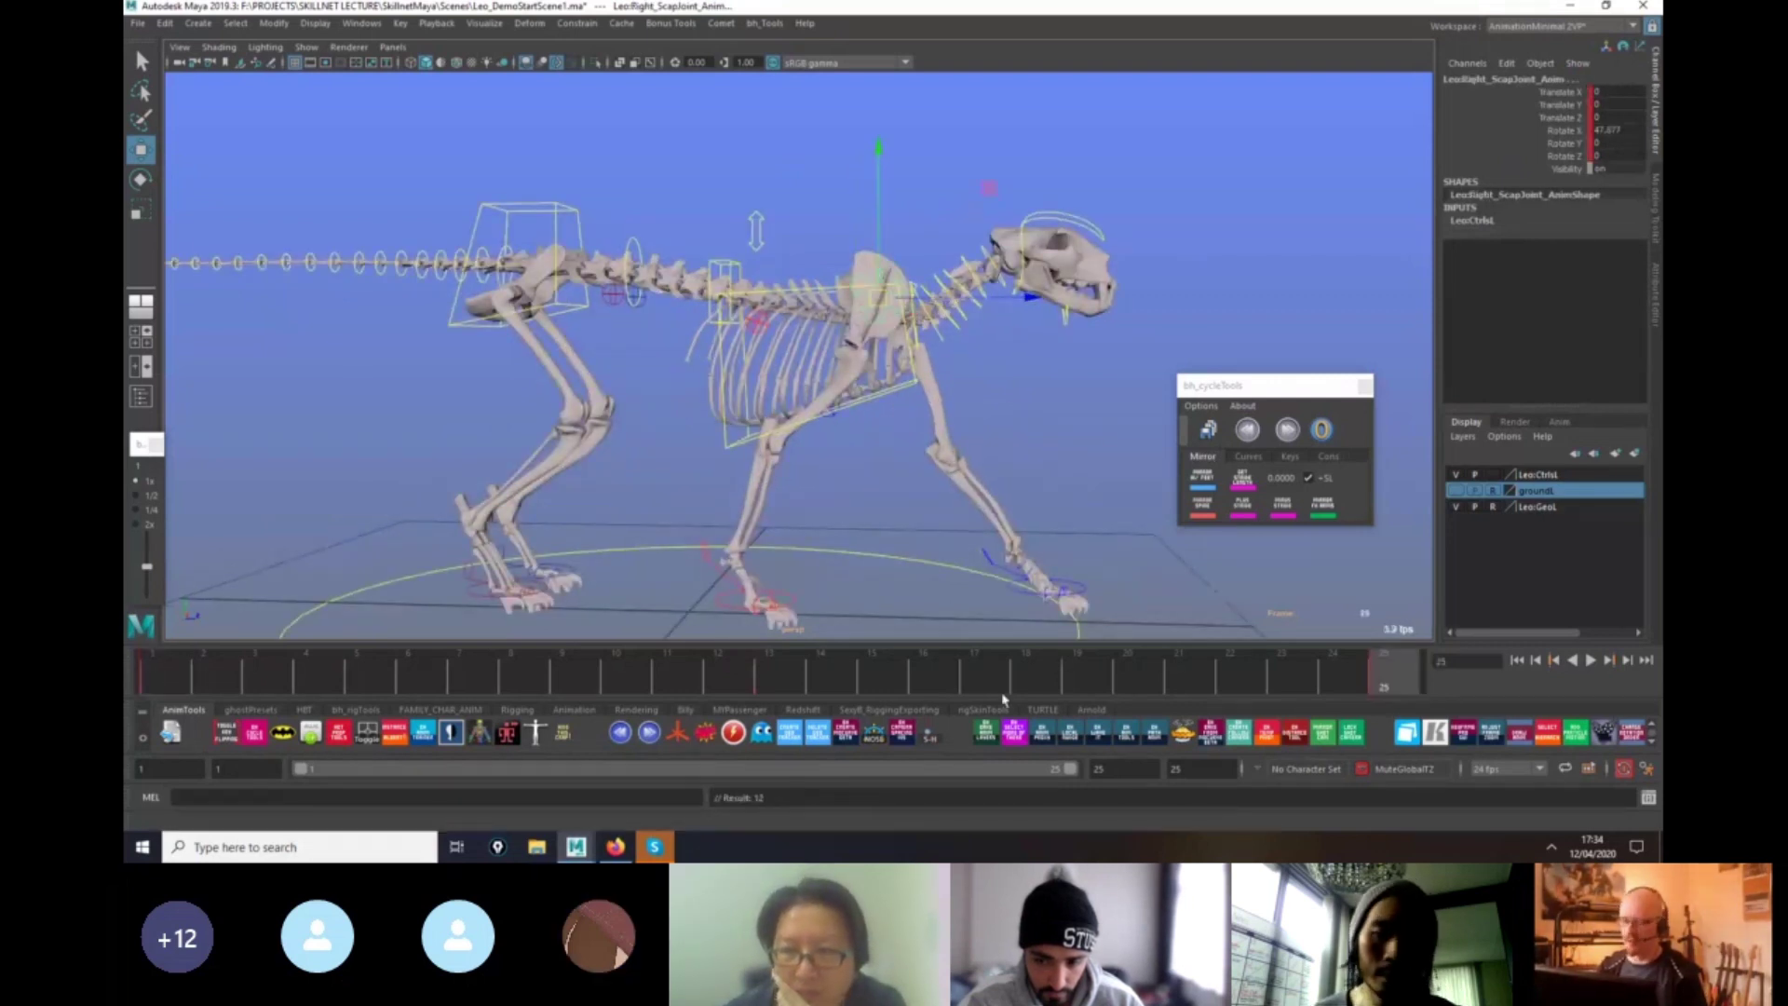
Swap the shoulder blade rotations at frame 13 with bh_cycleTools and scrub through the cycle.
{"action": "left_click", "coordinate": [769, 671]}
{"action": "left_click", "coordinate": [1323, 514]}
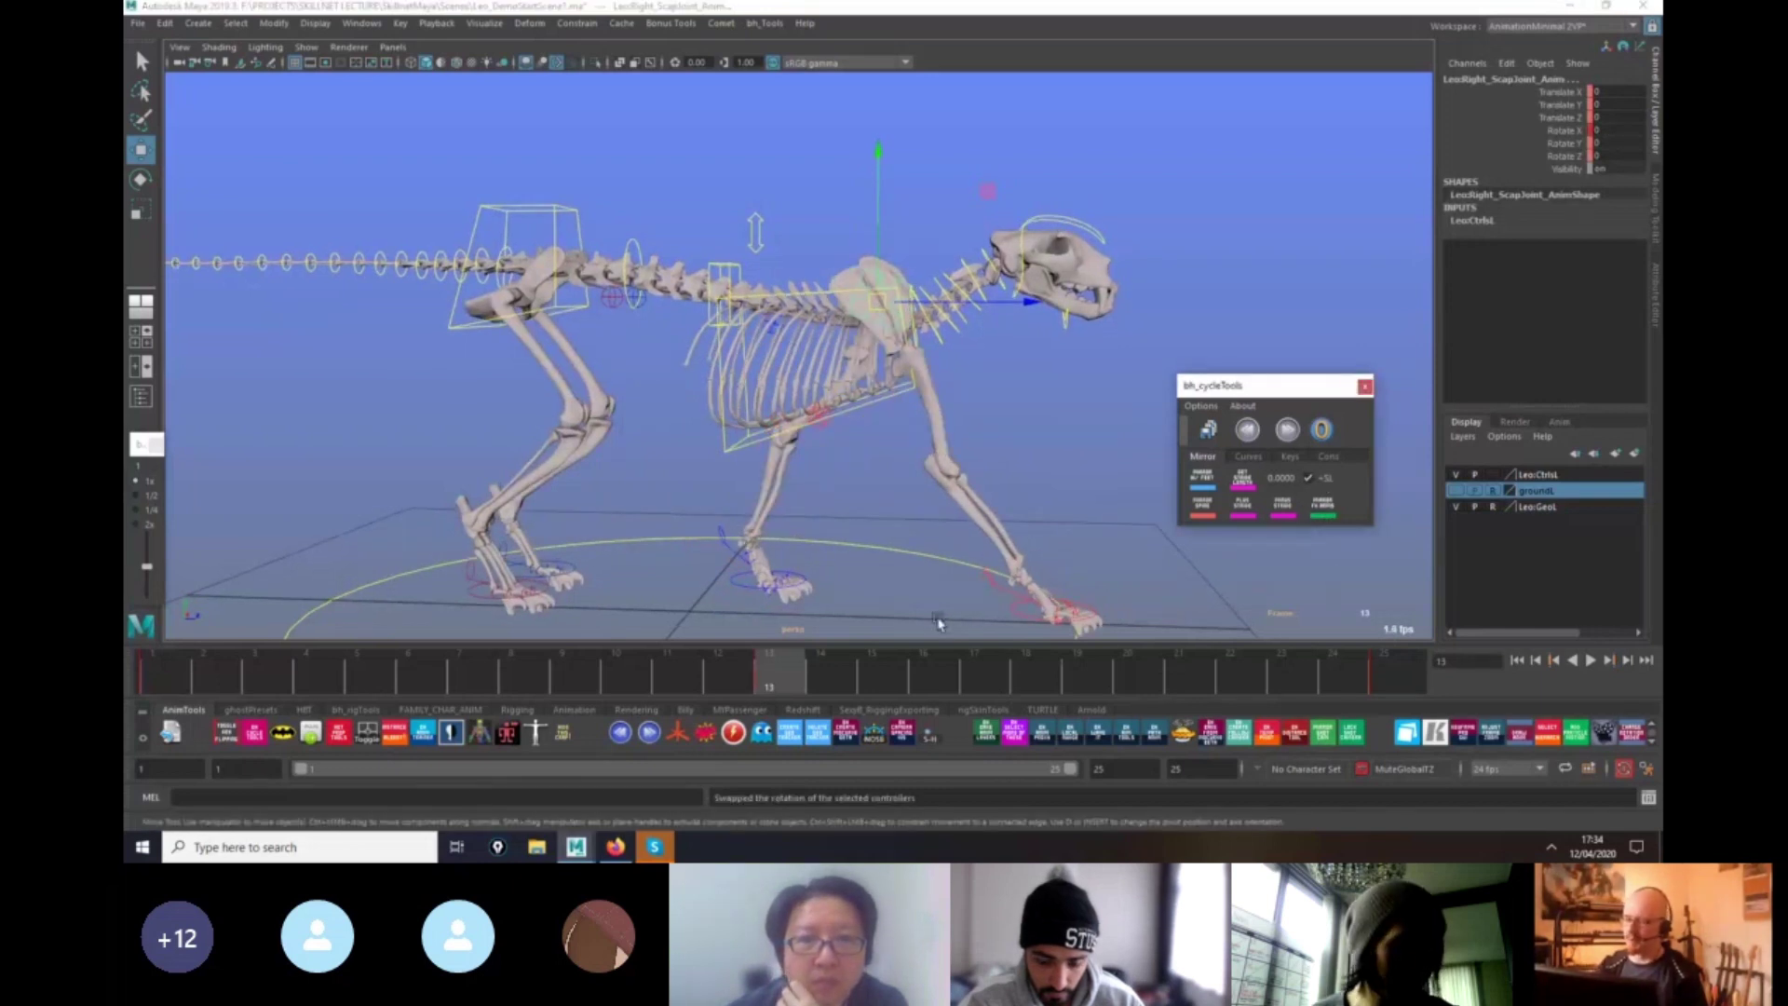
{"action": "left_click_drag", "start_coordinate": [319, 679], "coordinate": [163, 691]}
{"action": "left_click_drag", "start_coordinate": [1387, 680], "coordinate": [167, 736]}
Key the chest pivot control at frames 1, 13 and 25.
{"action": "left_click", "coordinate": [792, 429]}
{"action": "key", "text": "s"}
{"action": "left_click", "coordinate": [775, 685]}
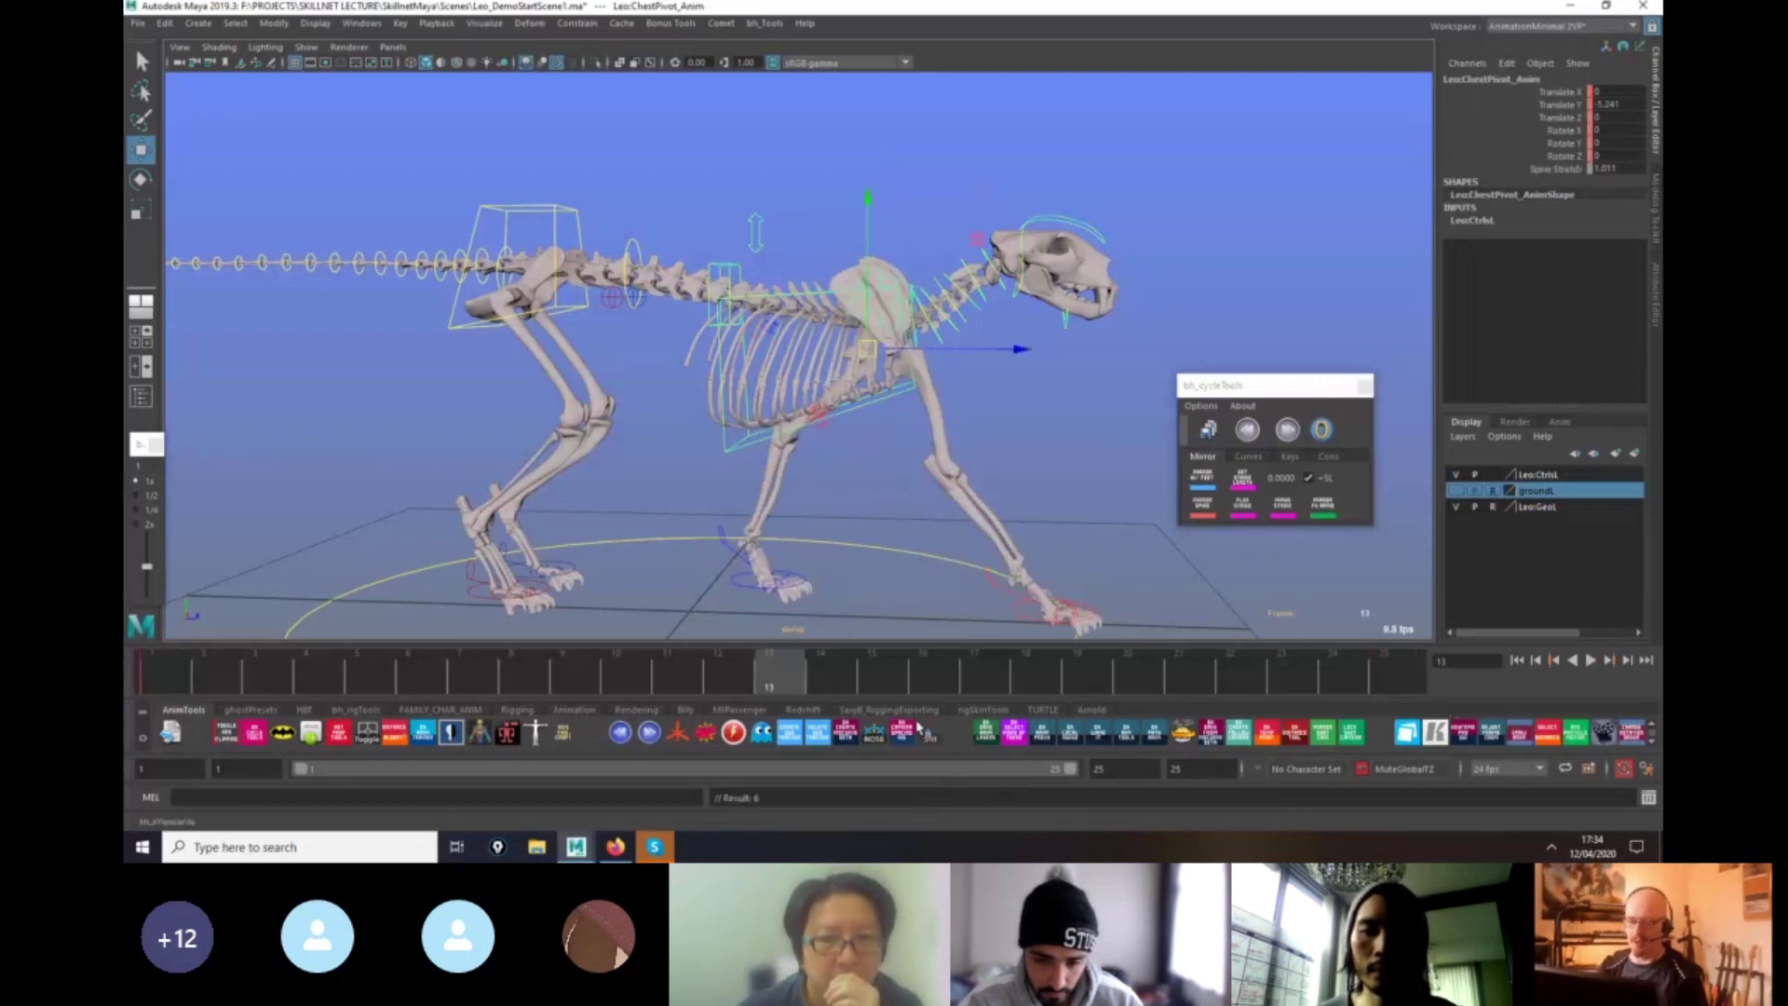
{"action": "key", "text": "s"}
{"action": "left_click", "coordinate": [1396, 685]}
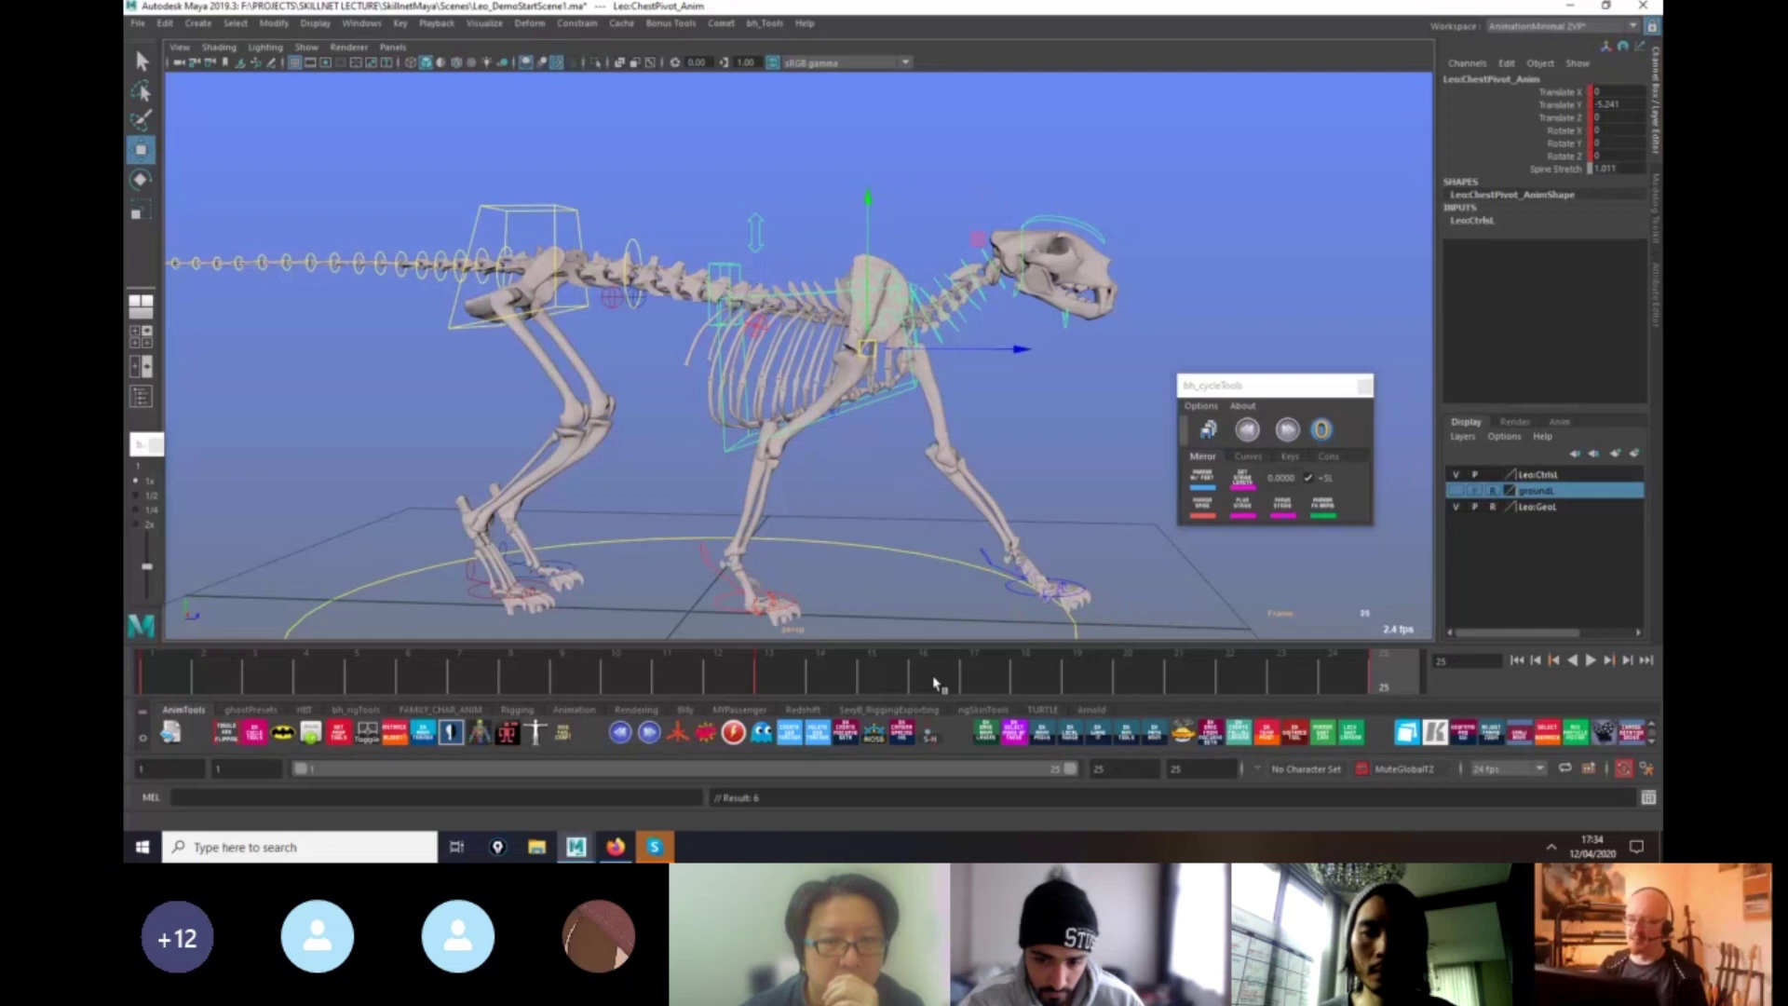
Play back the walk cycle and scrub its opening frames to review the foreleg and chest motion.
{"action": "key", "text": "alt+v"}
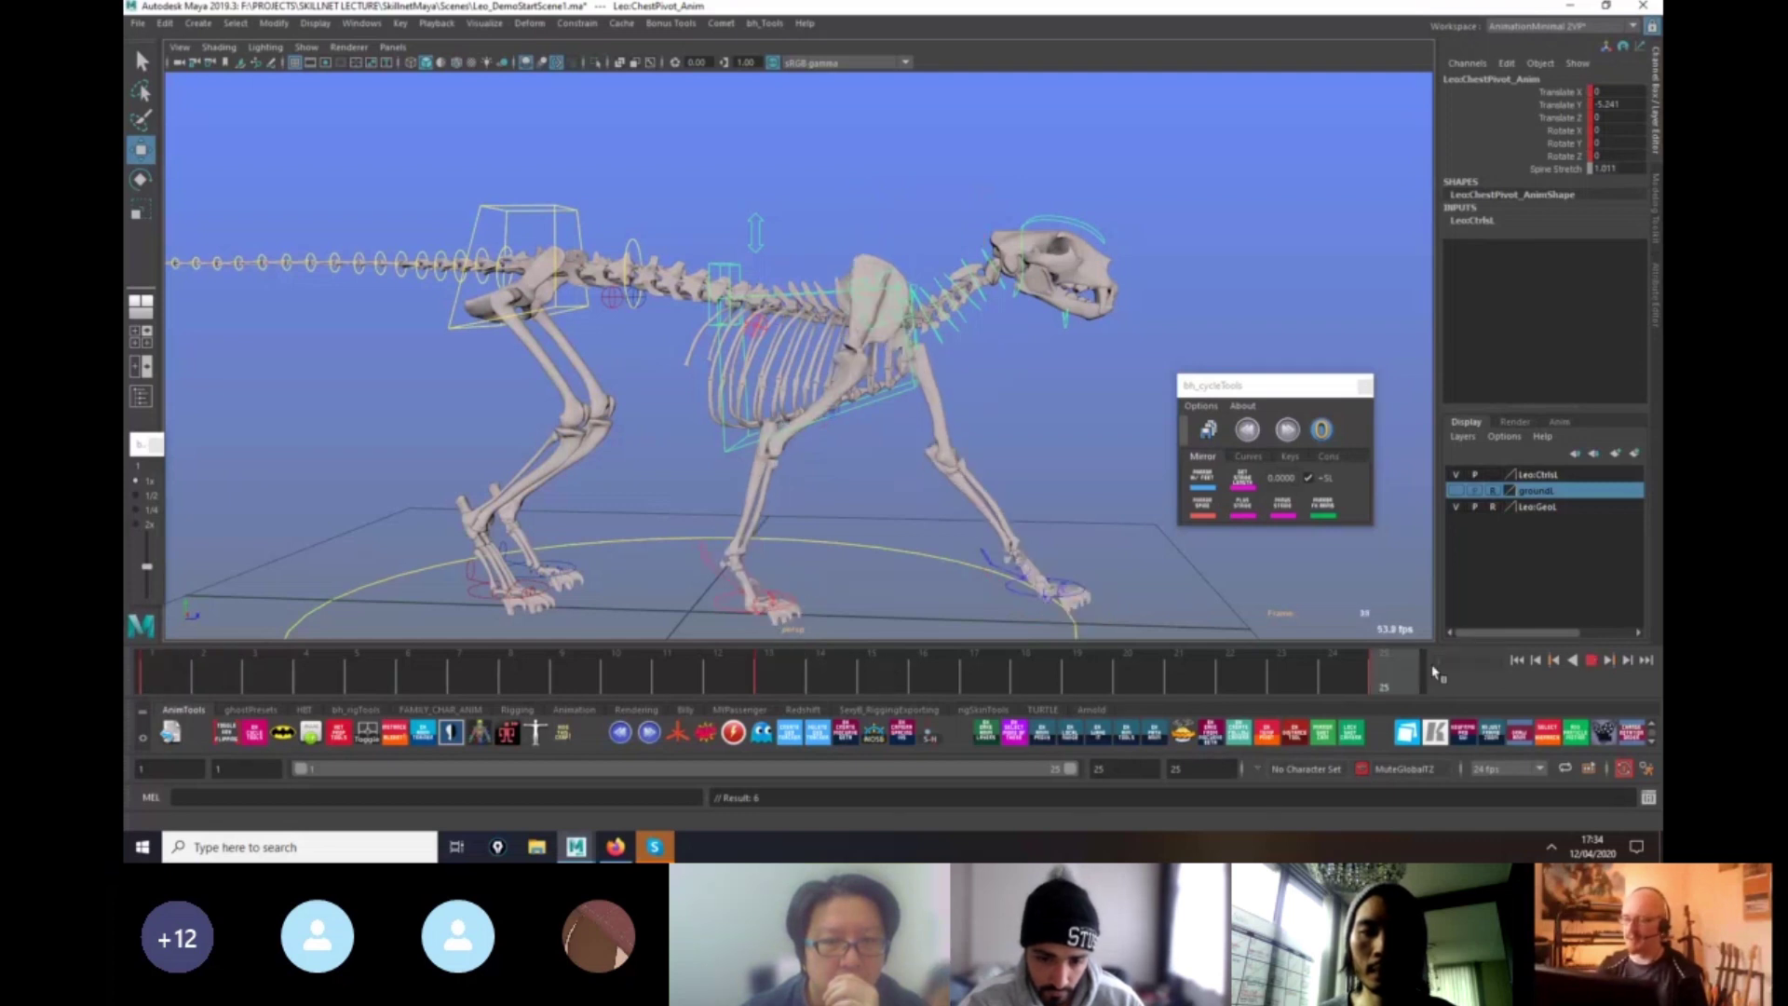
{"action": "key", "text": "alt+v"}
{"action": "right_click_drag", "start_coordinate": [1196, 610], "coordinate": [1105, 615], "text": "alt"}
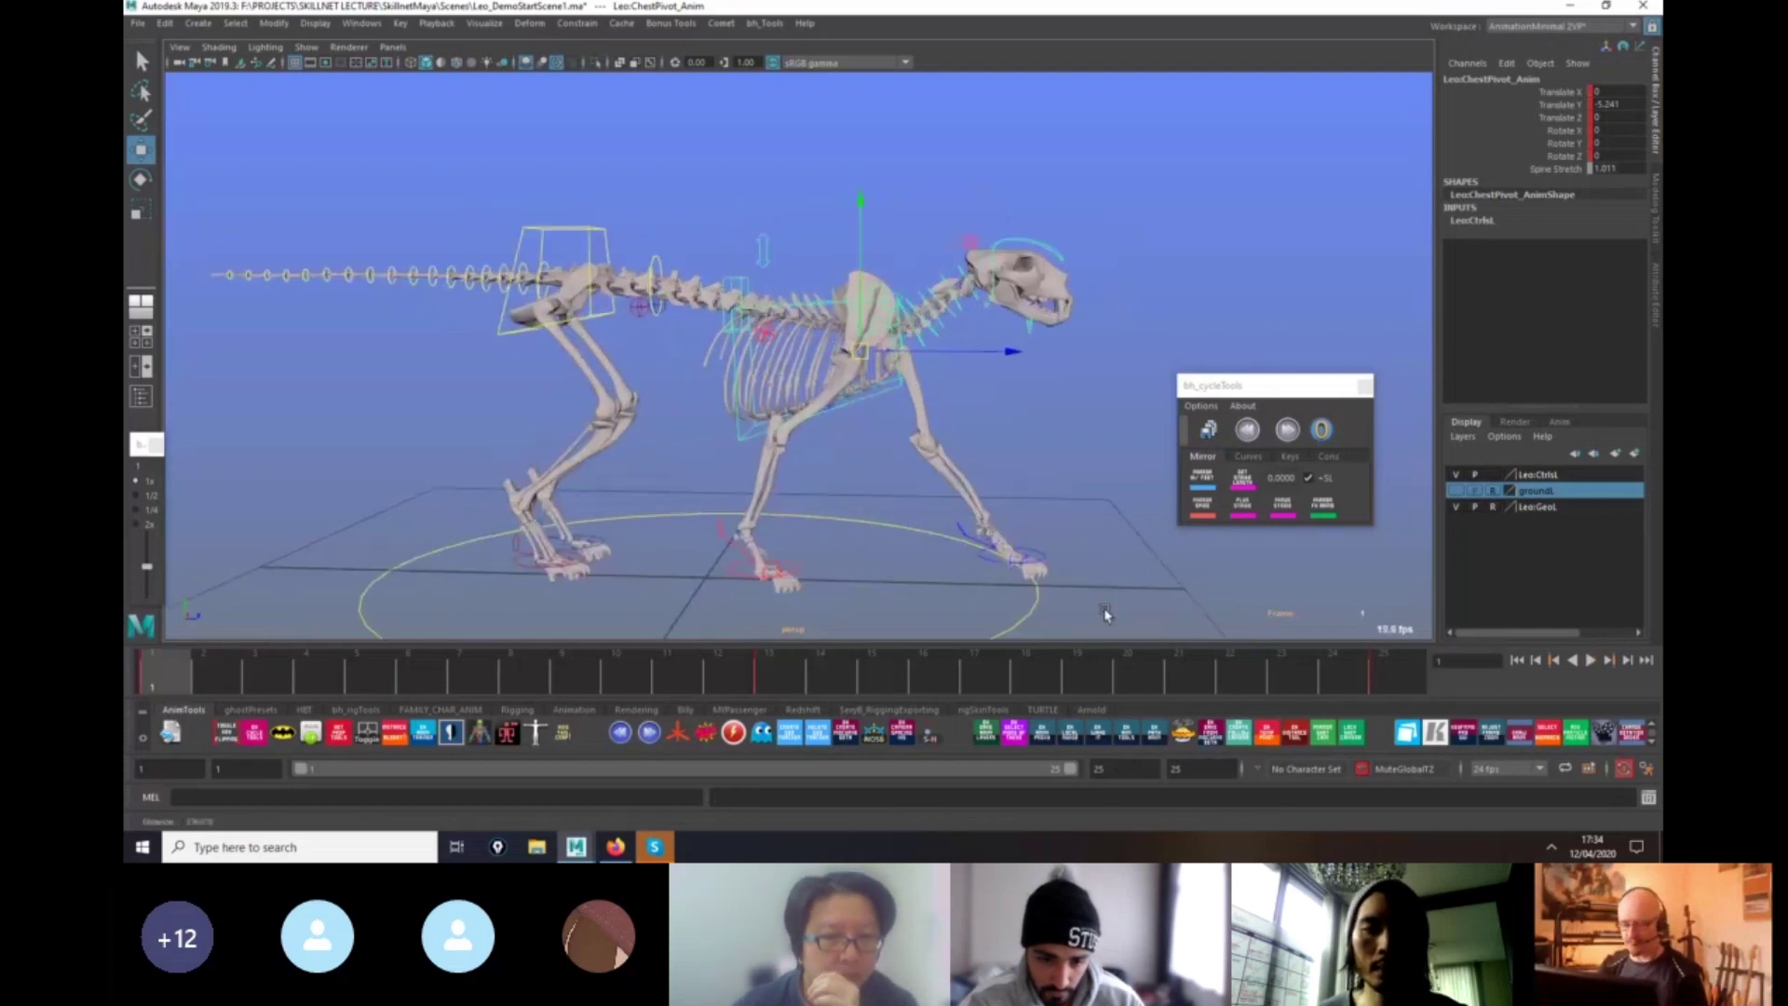
{"action": "key", "text": "alt+v"}
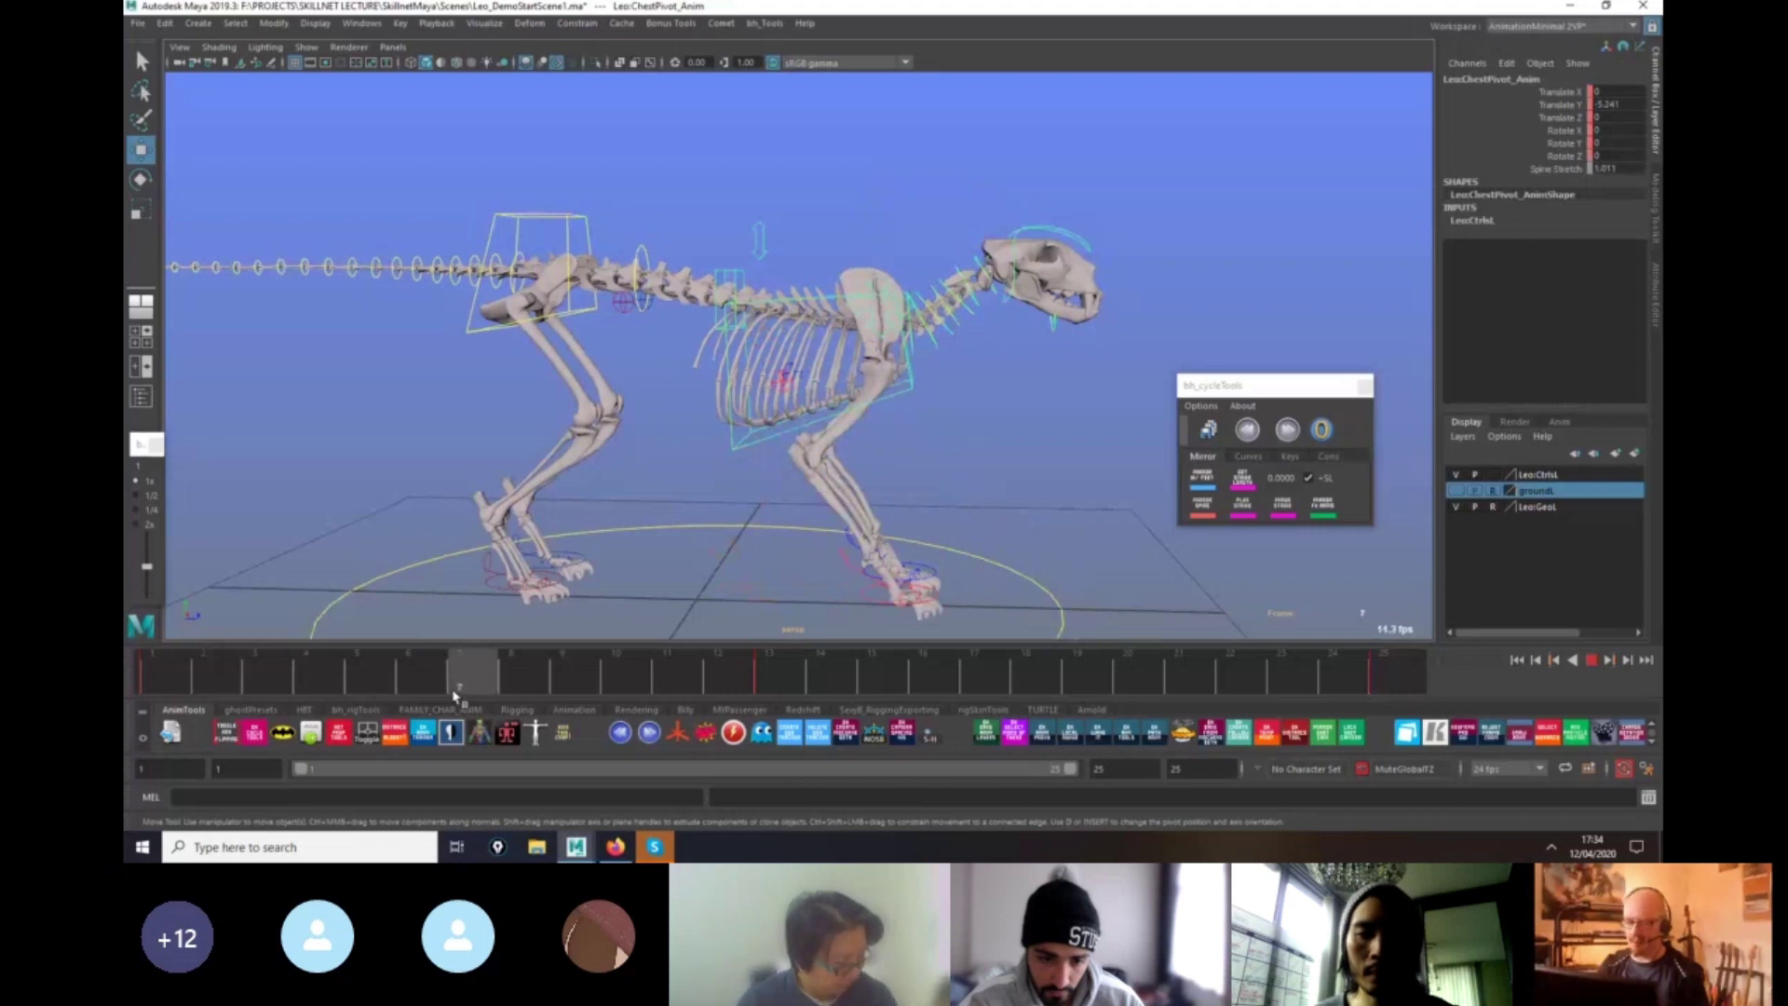
{"action": "mouse_move", "coordinate": [456, 694]}
{"action": "left_mouse_down"}
{"action": "mouse_move", "coordinate": [179, 686]}
{"action": "mouse_move", "coordinate": [457, 714]}
{"action": "mouse_move", "coordinate": [285, 689]}
{"action": "left_mouse_up"}
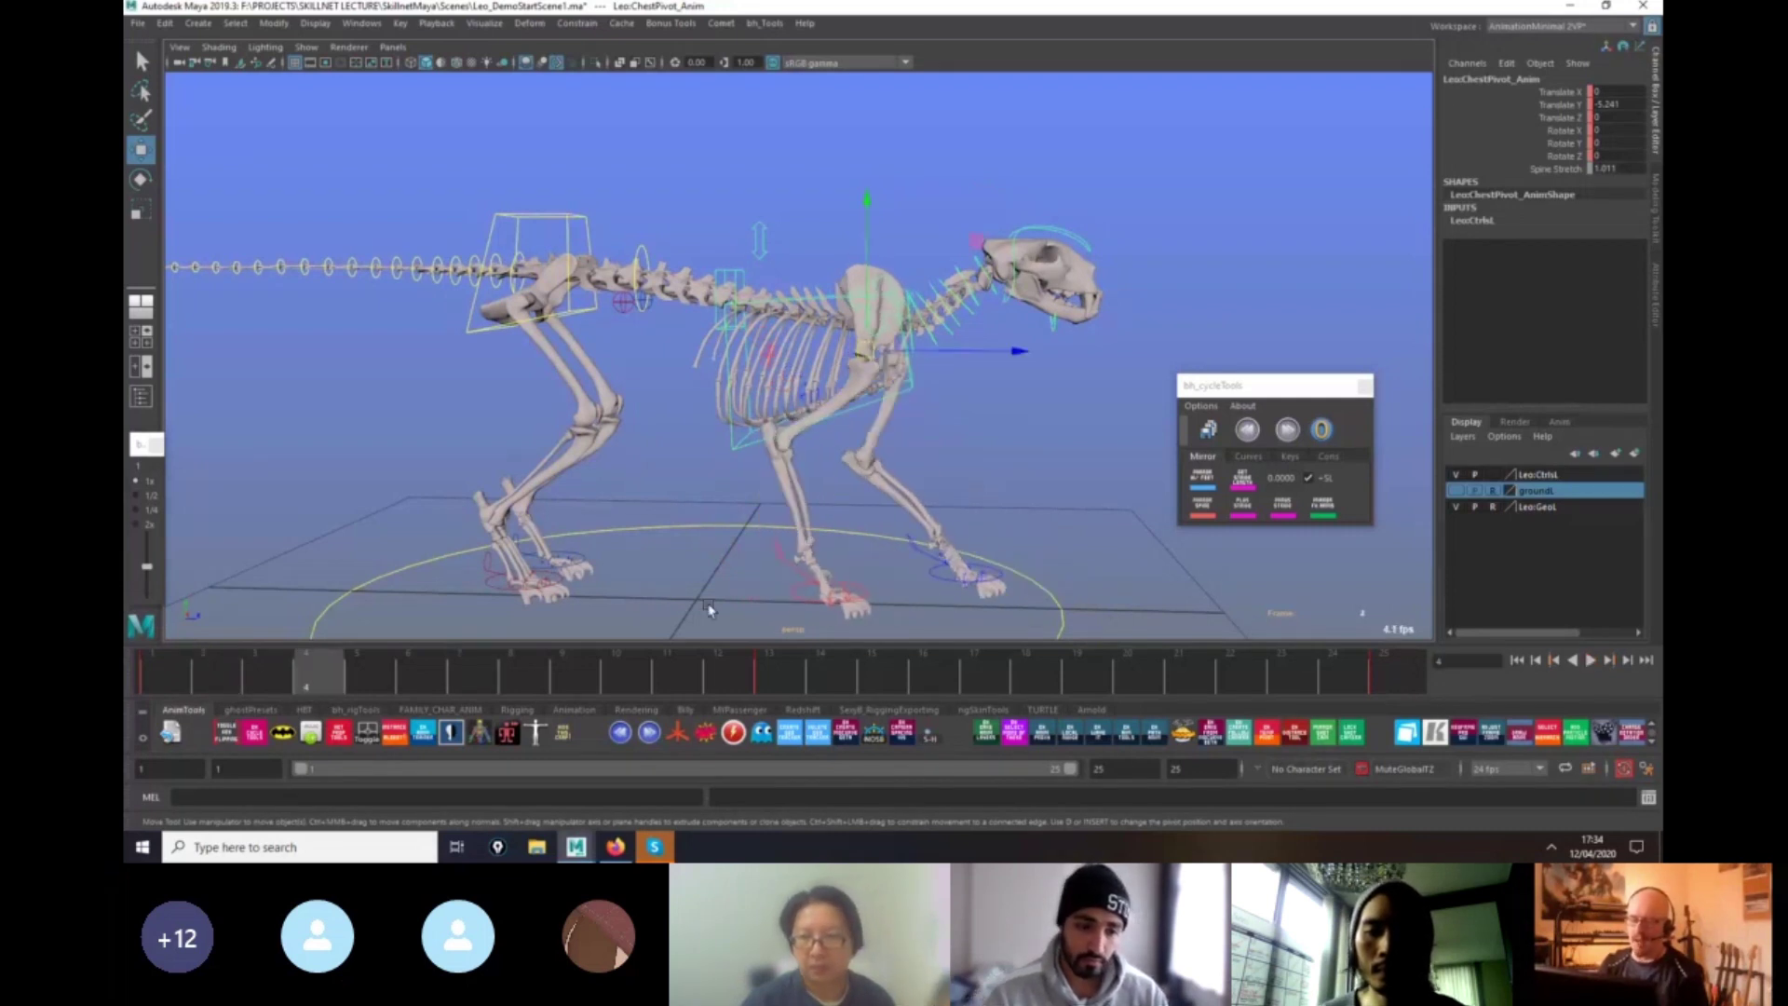
Select the right and left foreleg controls in turn and scrub back to frame 1 to check how the feet travel.
{"action": "left_click", "coordinate": [794, 600]}
{"action": "left_click", "coordinate": [796, 598]}
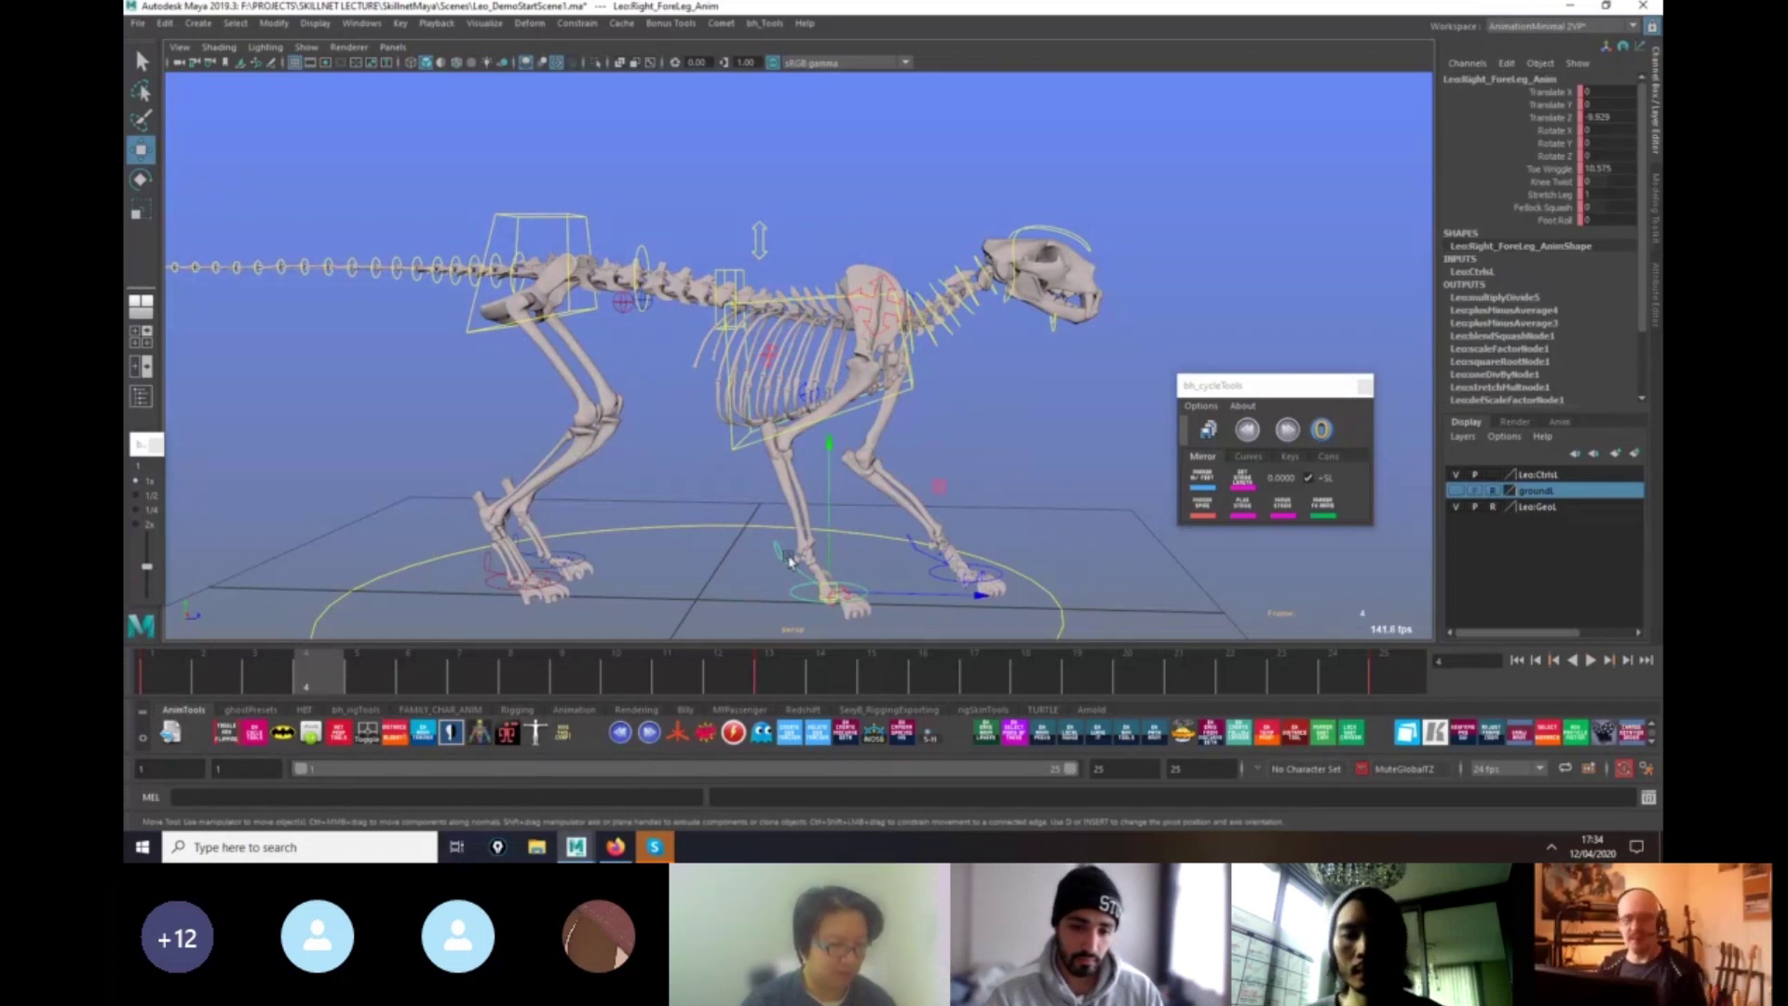
{"action": "key", "text": "comma"}
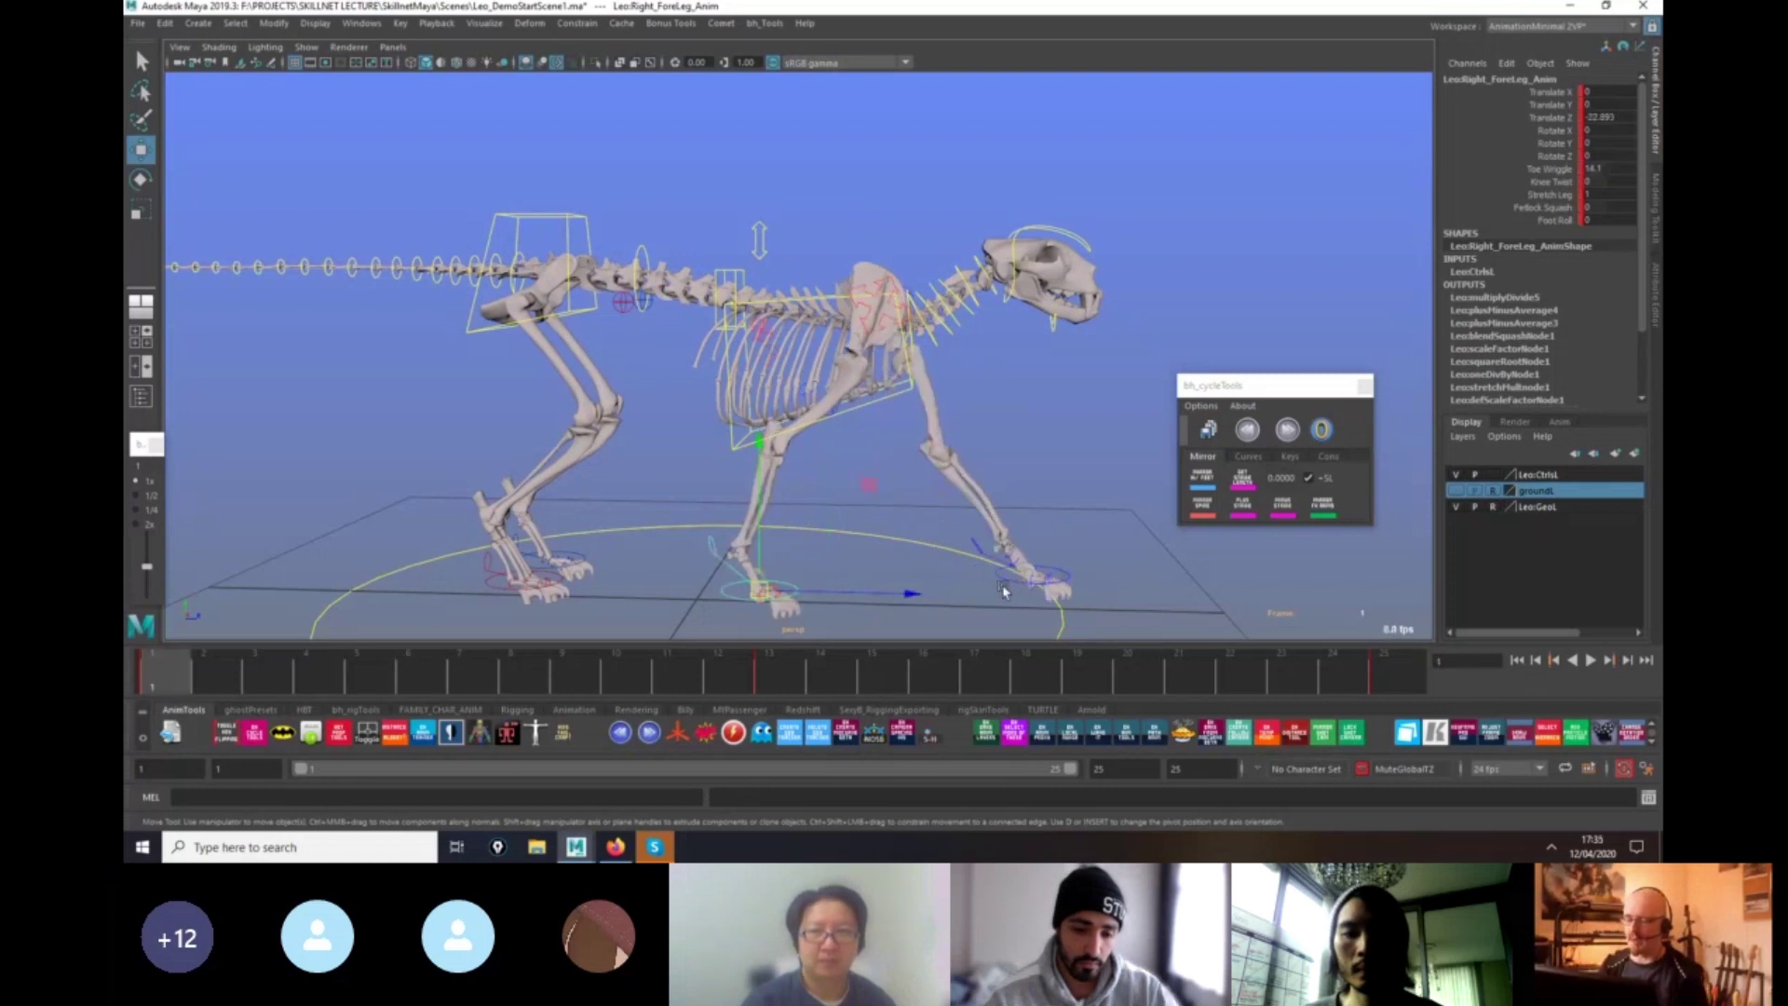
{"action": "left_click", "coordinate": [1004, 591]}
{"action": "left_click", "coordinate": [242, 681]}
{"action": "left_click_drag", "start_coordinate": [240, 680], "coordinate": [168, 689]}
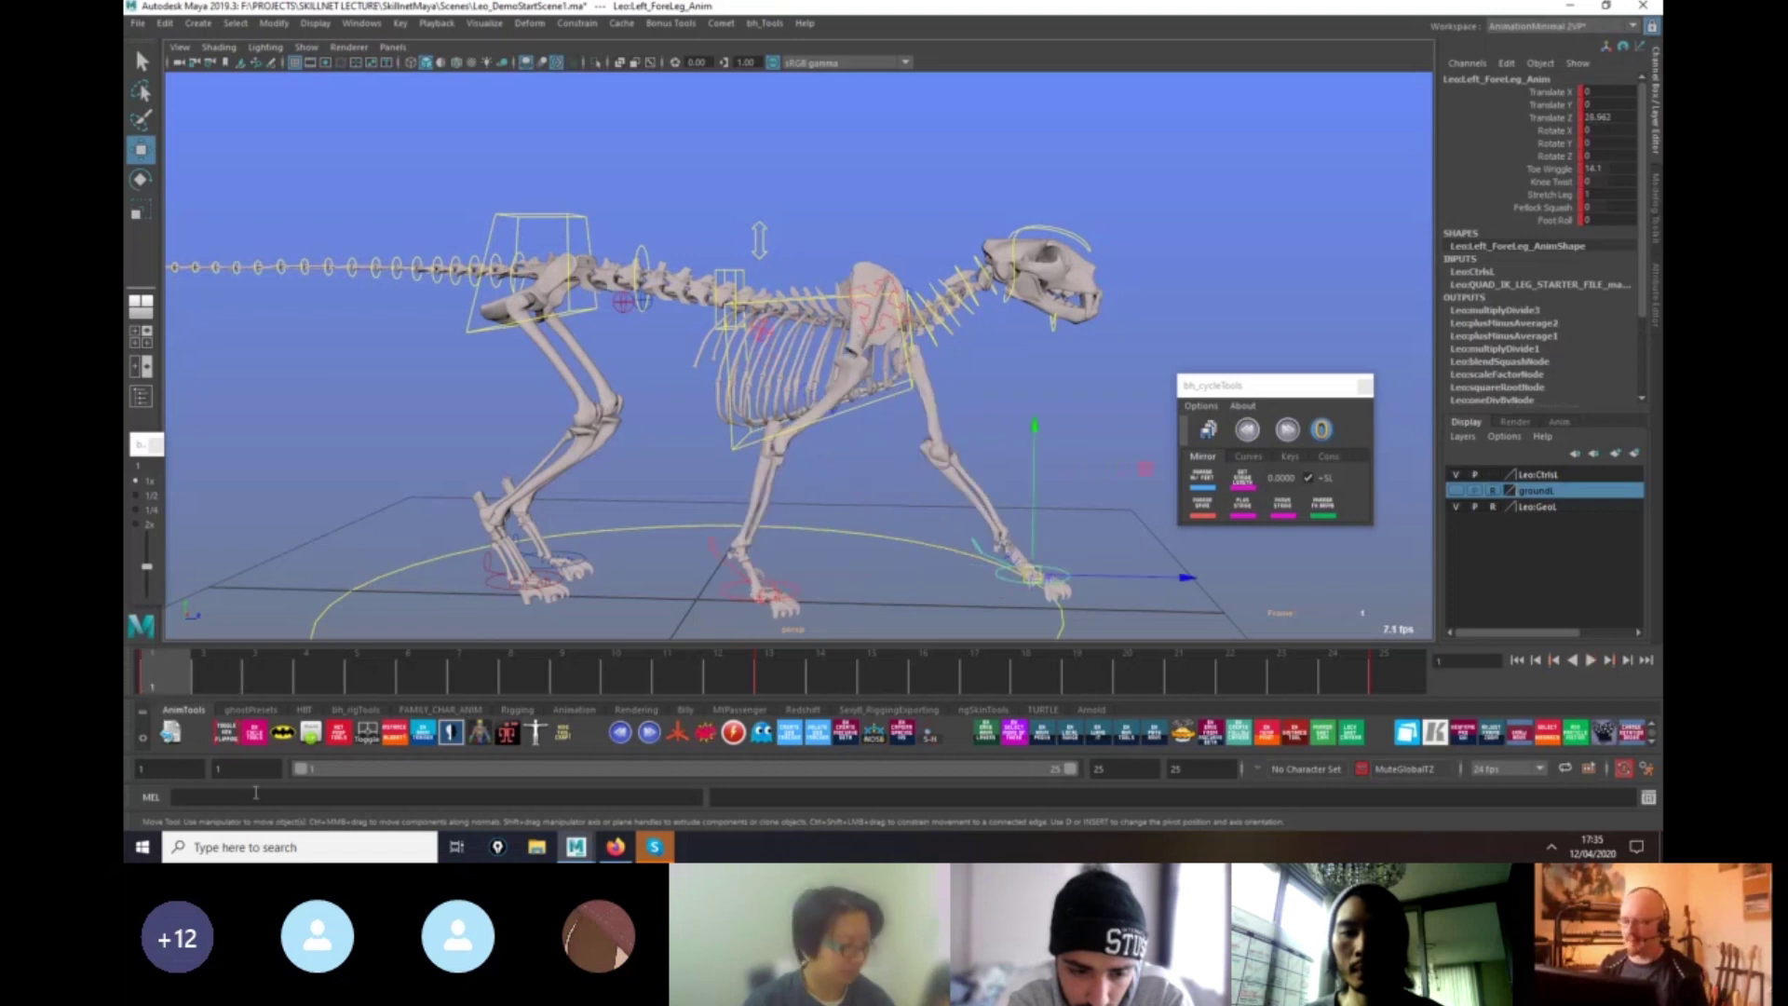
Select both foreleg controls at frame 1 and get their stride length with bh_cycleTools.
{"action": "scroll", "coordinate": [1144, 612], "scroll_direction": "down", "scroll_amount": 2}
{"action": "left_click_drag", "start_coordinate": [1143, 611], "coordinate": [1114, 619], "text": "alt"}
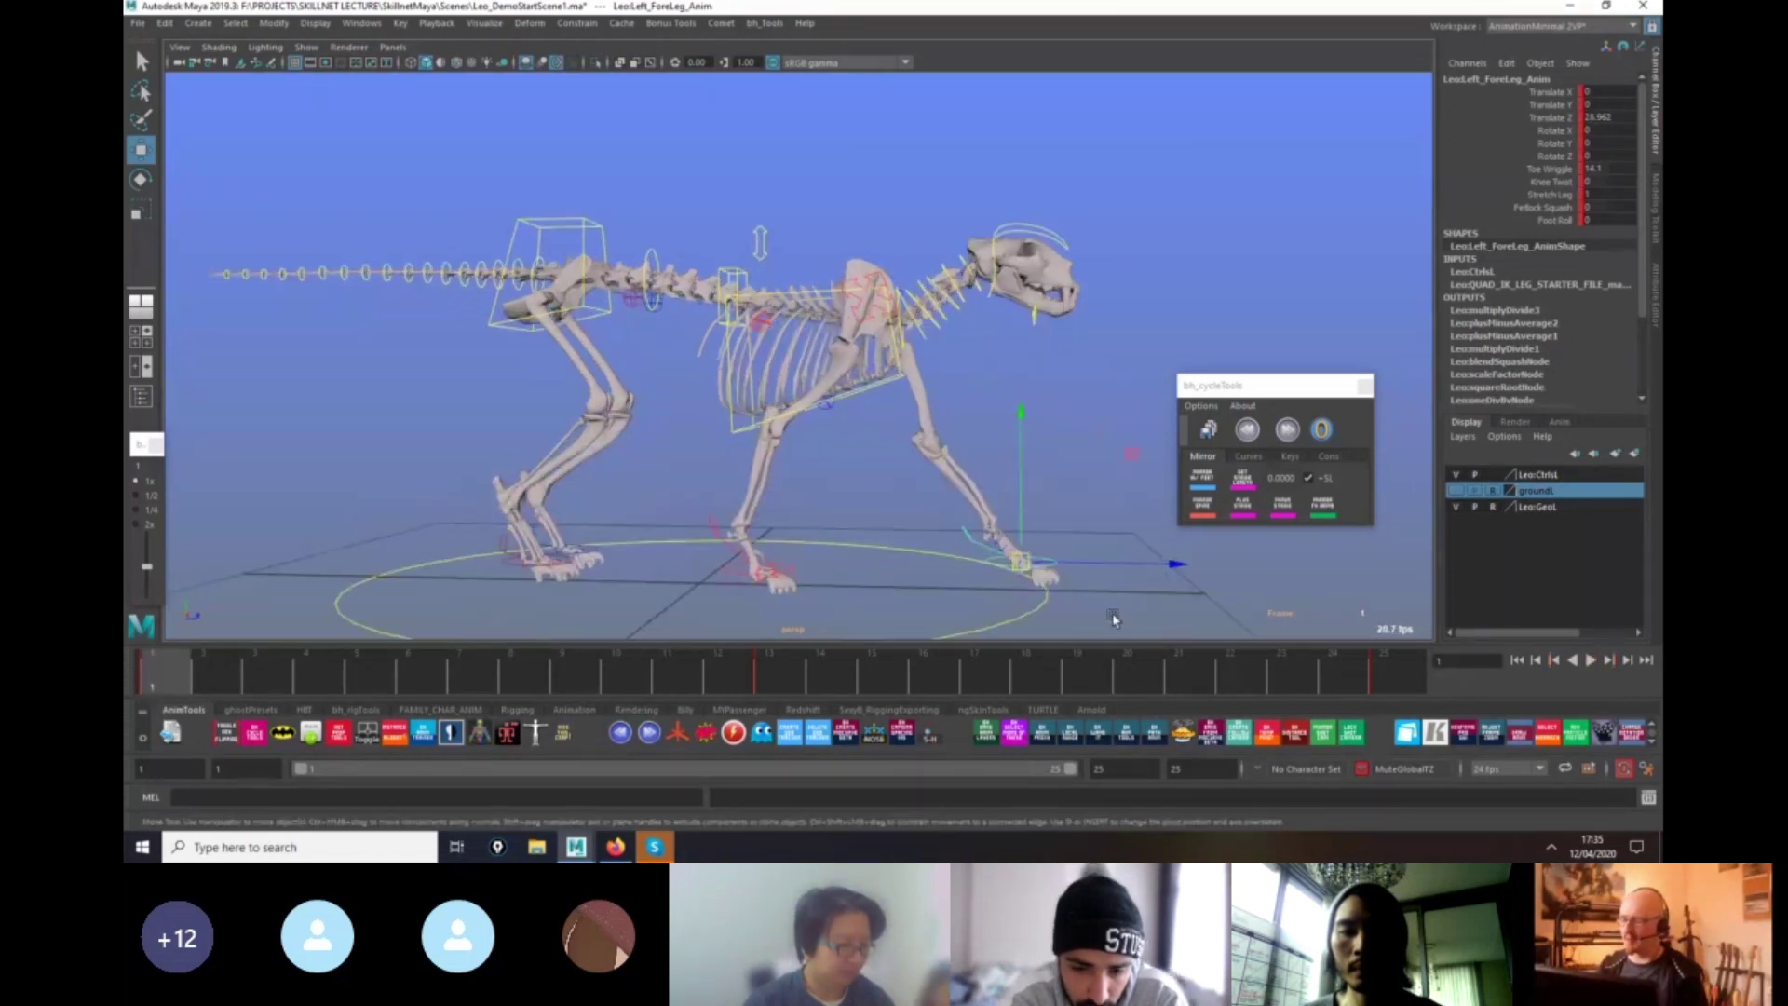
{"action": "left_click_drag", "start_coordinate": [1258, 385], "coordinate": [1242, 377]}
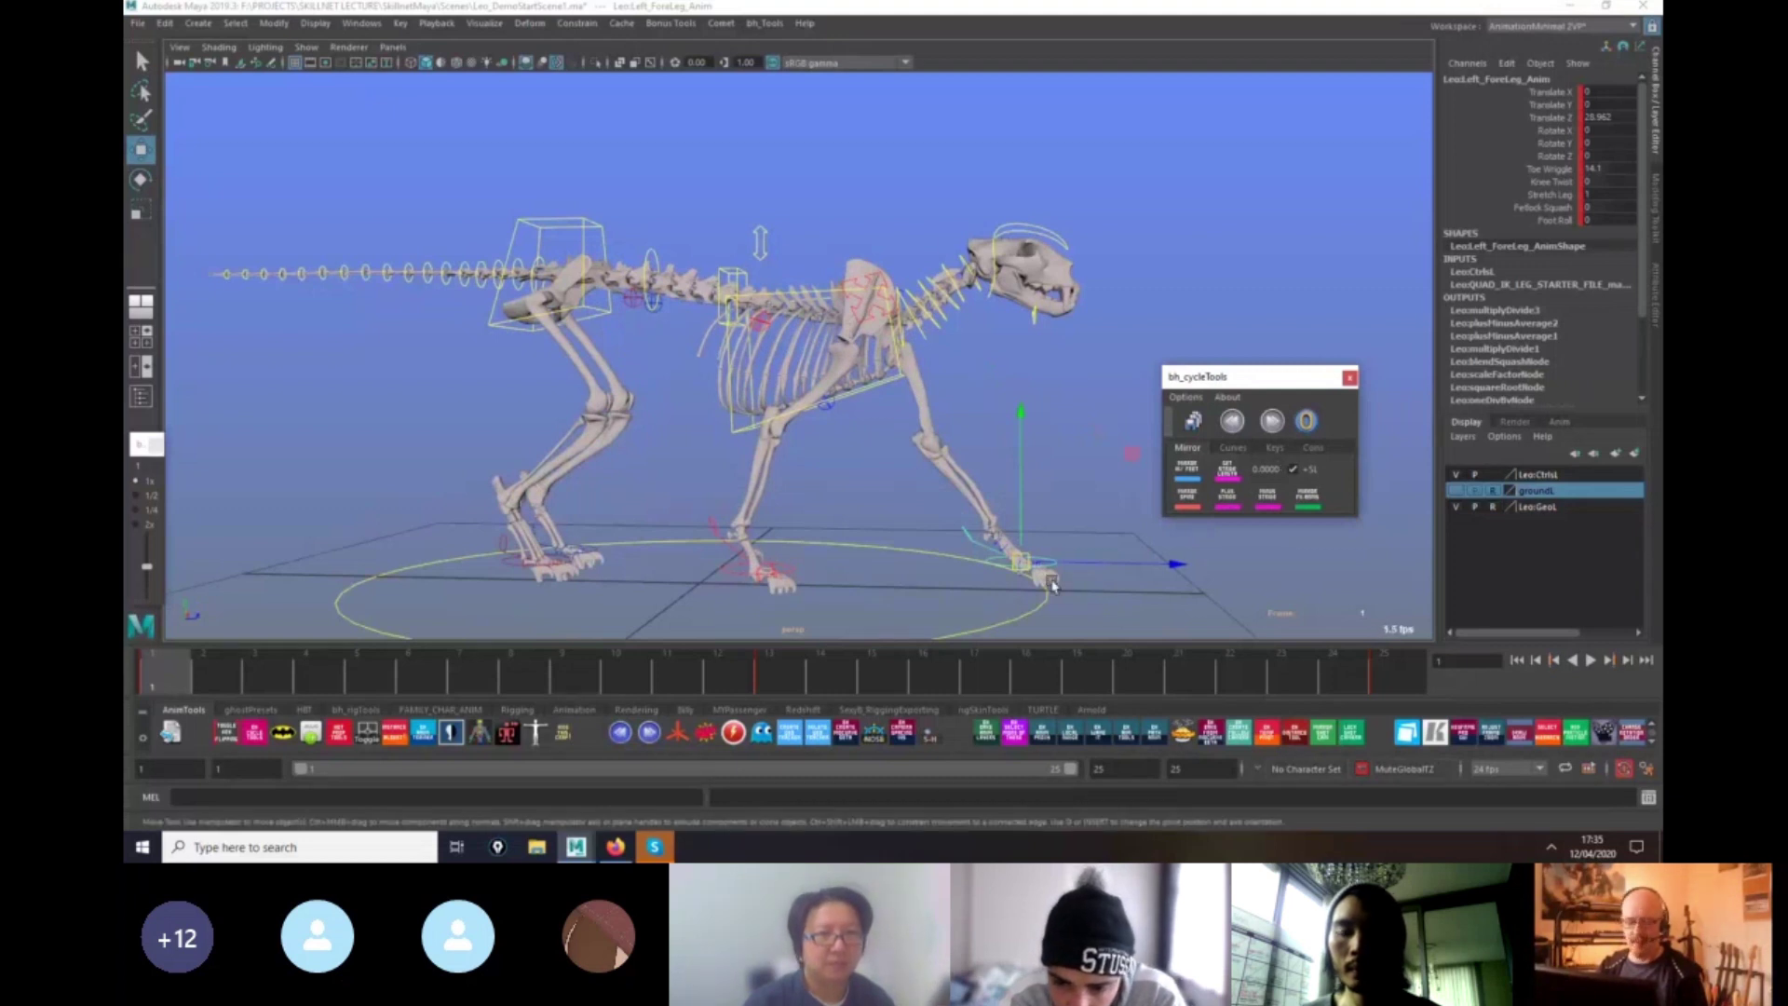
{"action": "scroll", "coordinate": [1054, 584], "scroll_direction": "up", "scroll_amount": 1}
{"action": "middle_click_drag", "start_coordinate": [922, 547], "coordinate": [923, 576], "text": "alt"}
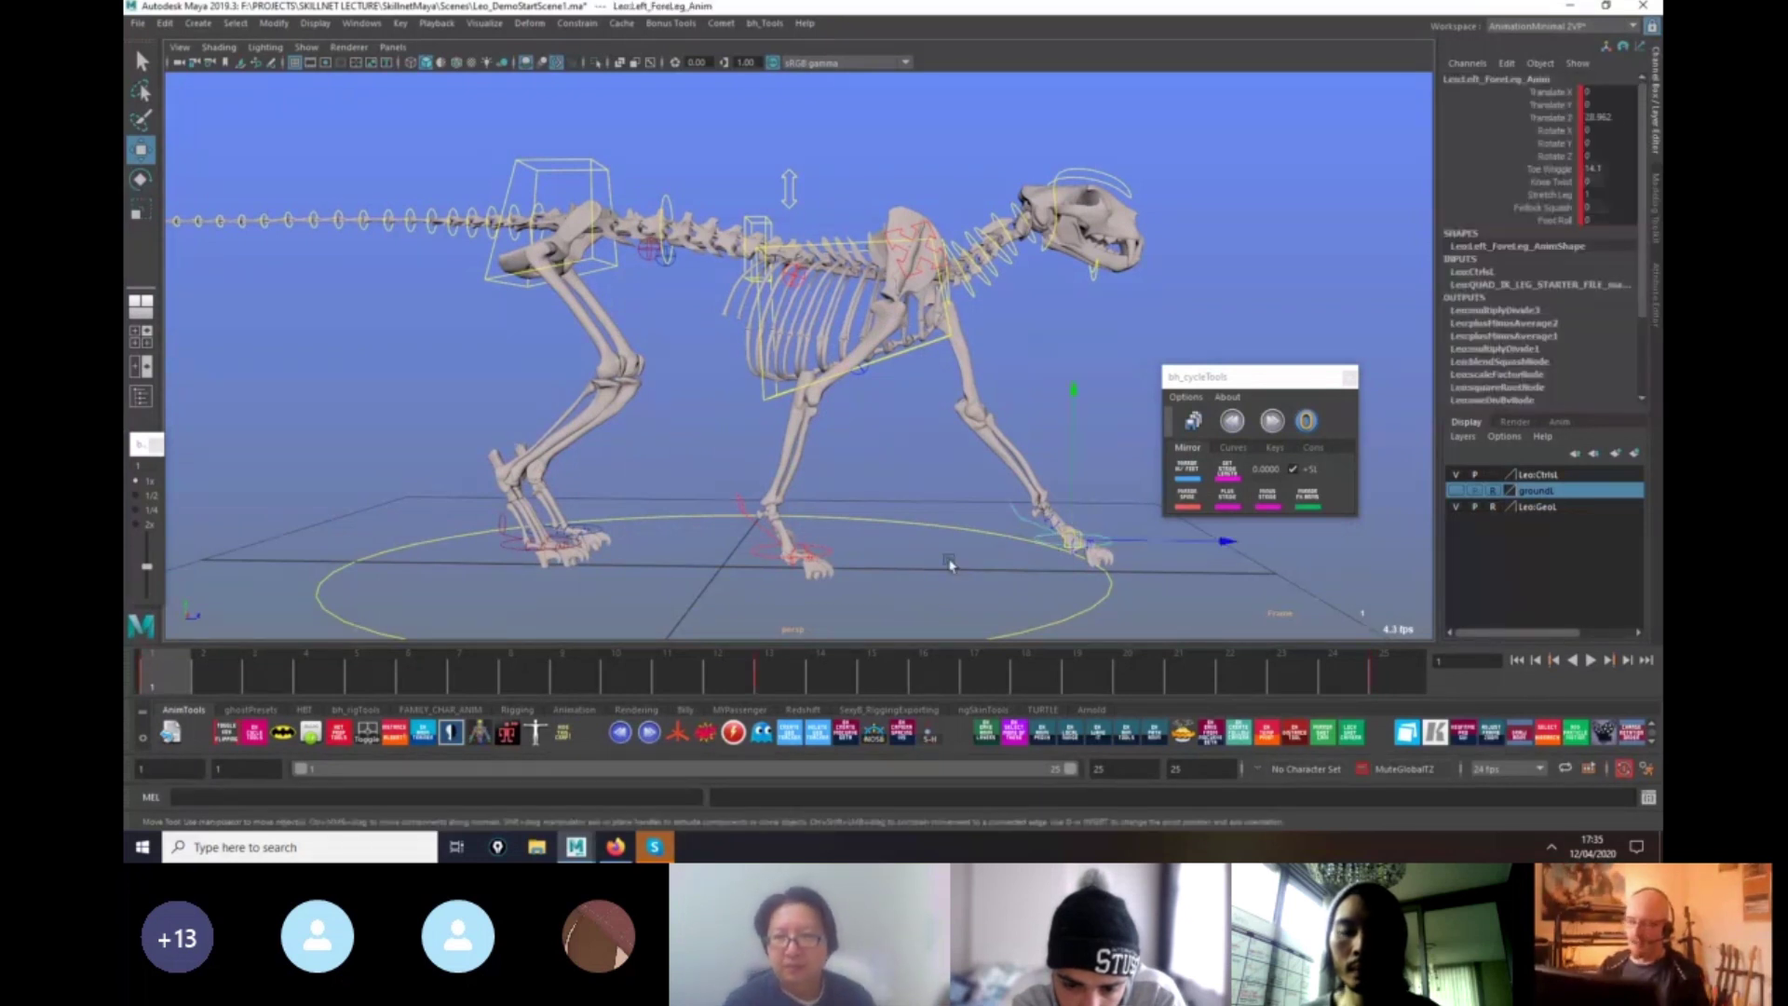
{"action": "left_click", "coordinate": [828, 553], "text": "shift"}
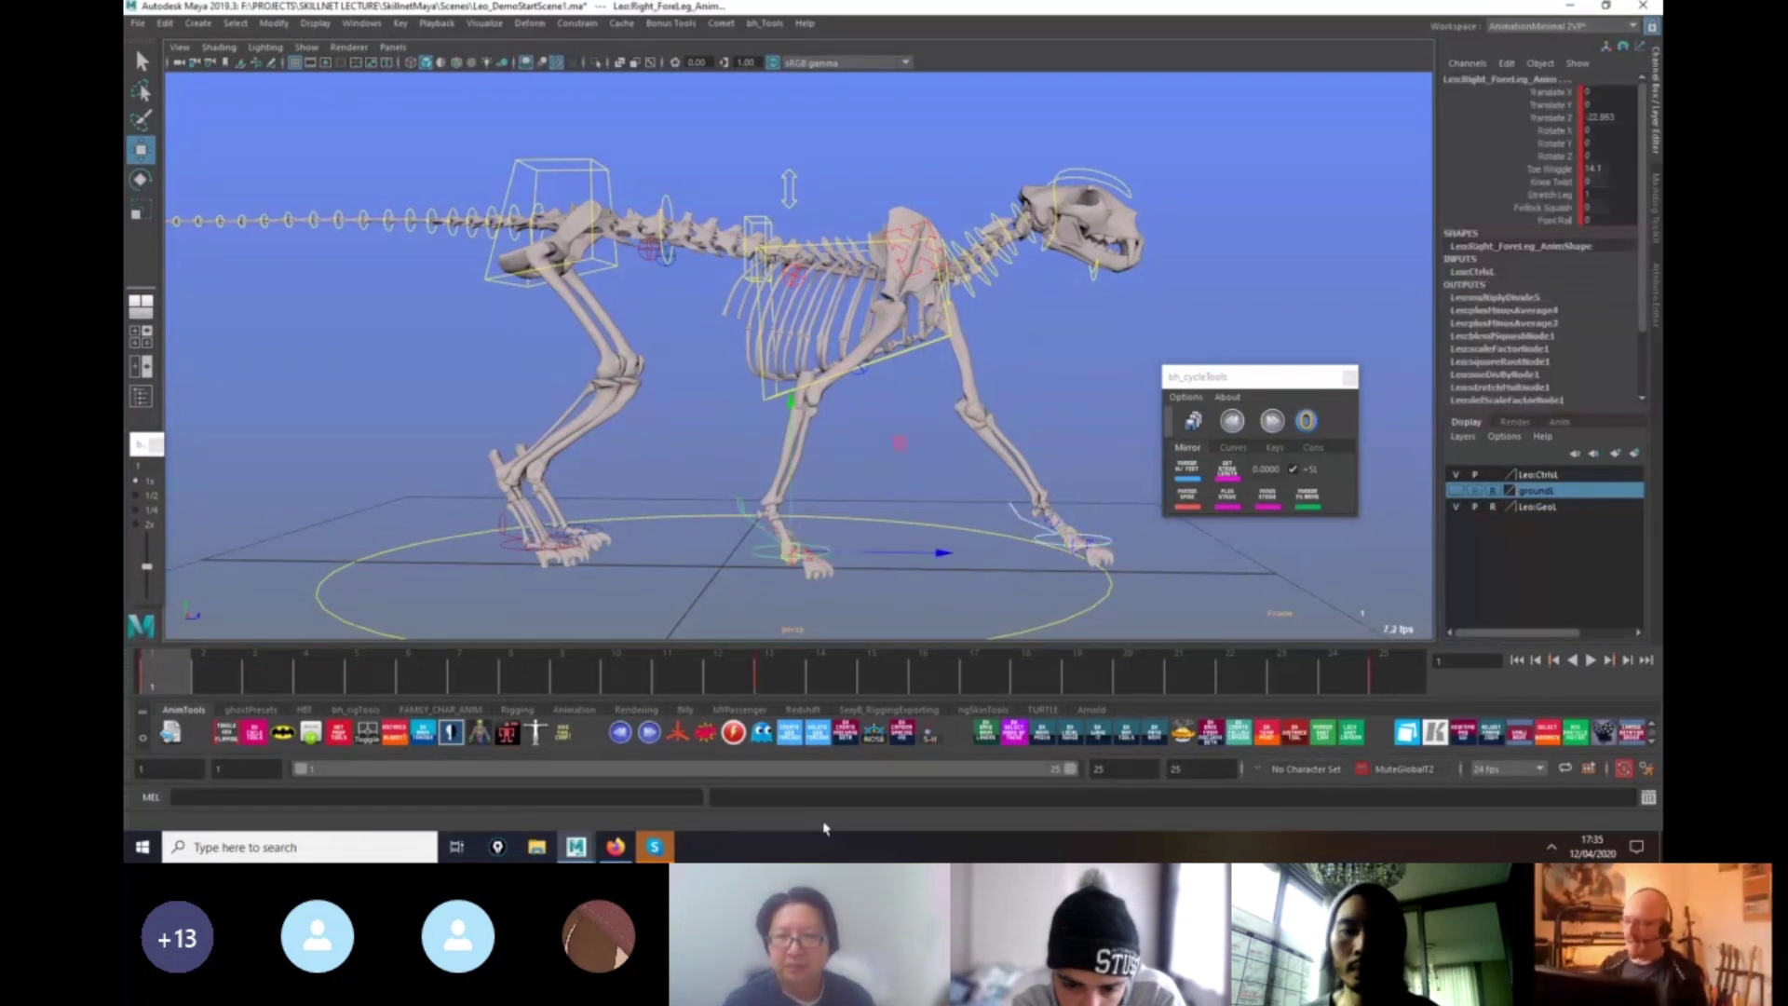
{"action": "left_click", "coordinate": [1230, 473]}
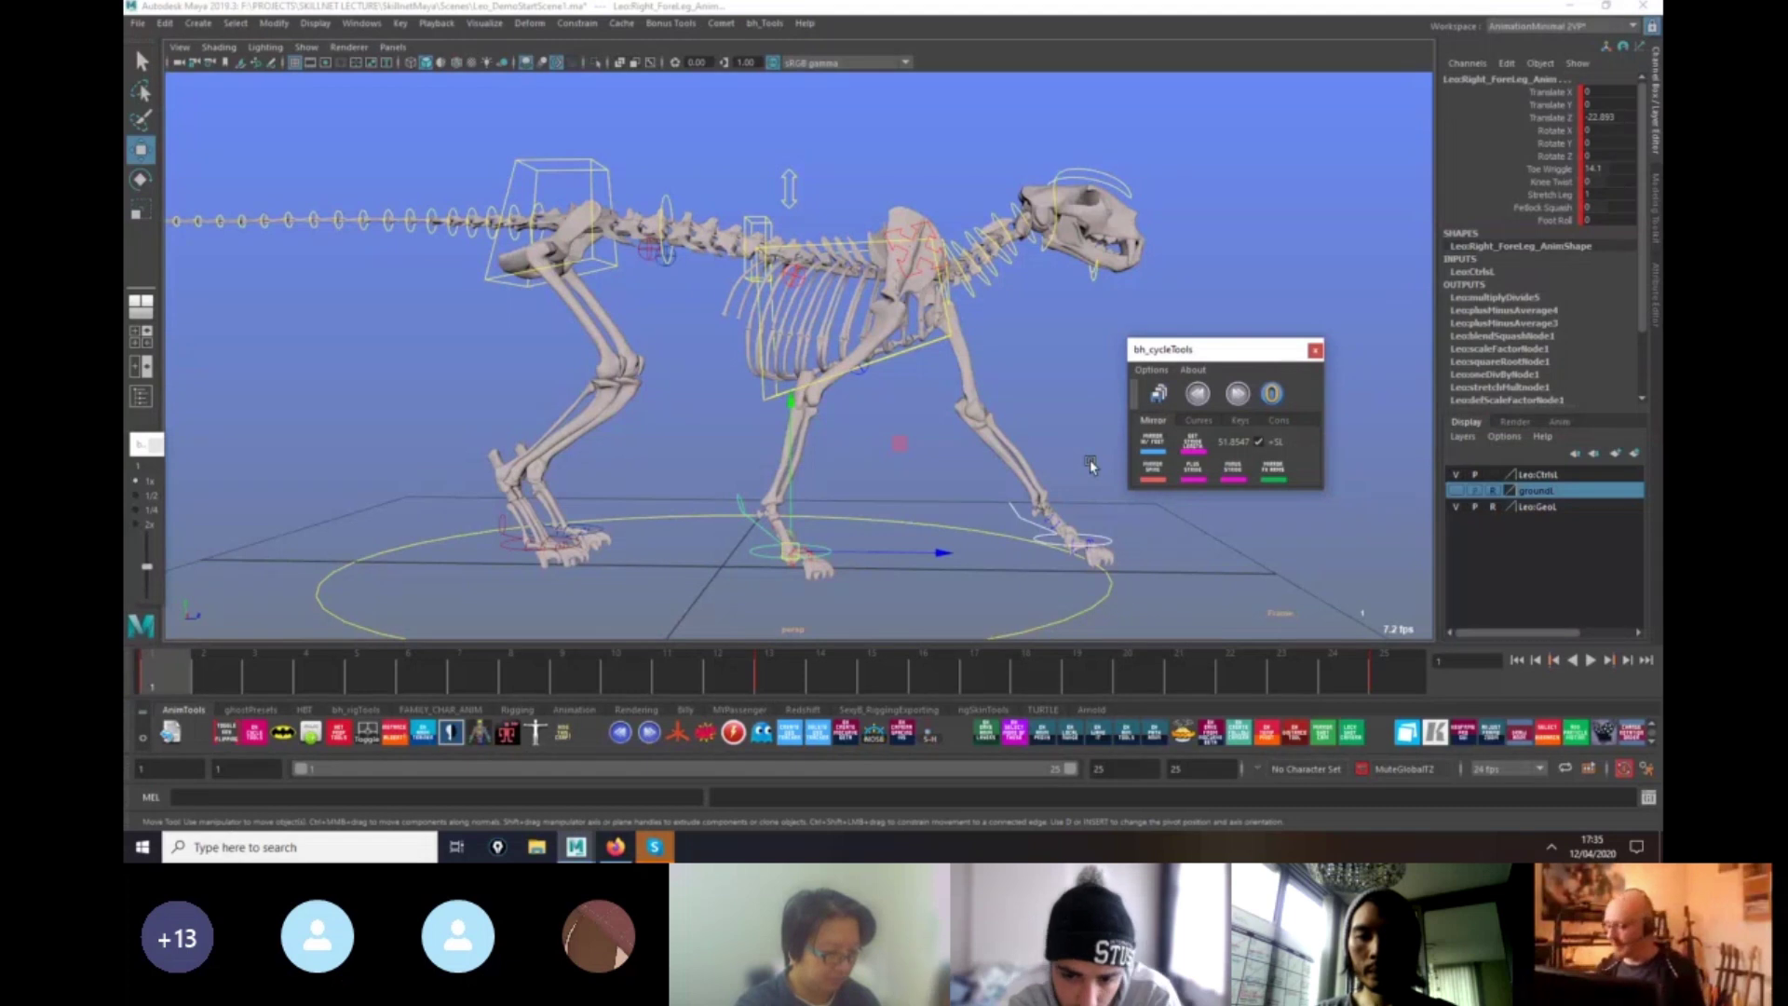
Choose Linear as the default in tangent in the animation preferences and save them.
{"action": "left_click", "coordinate": [1646, 768]}
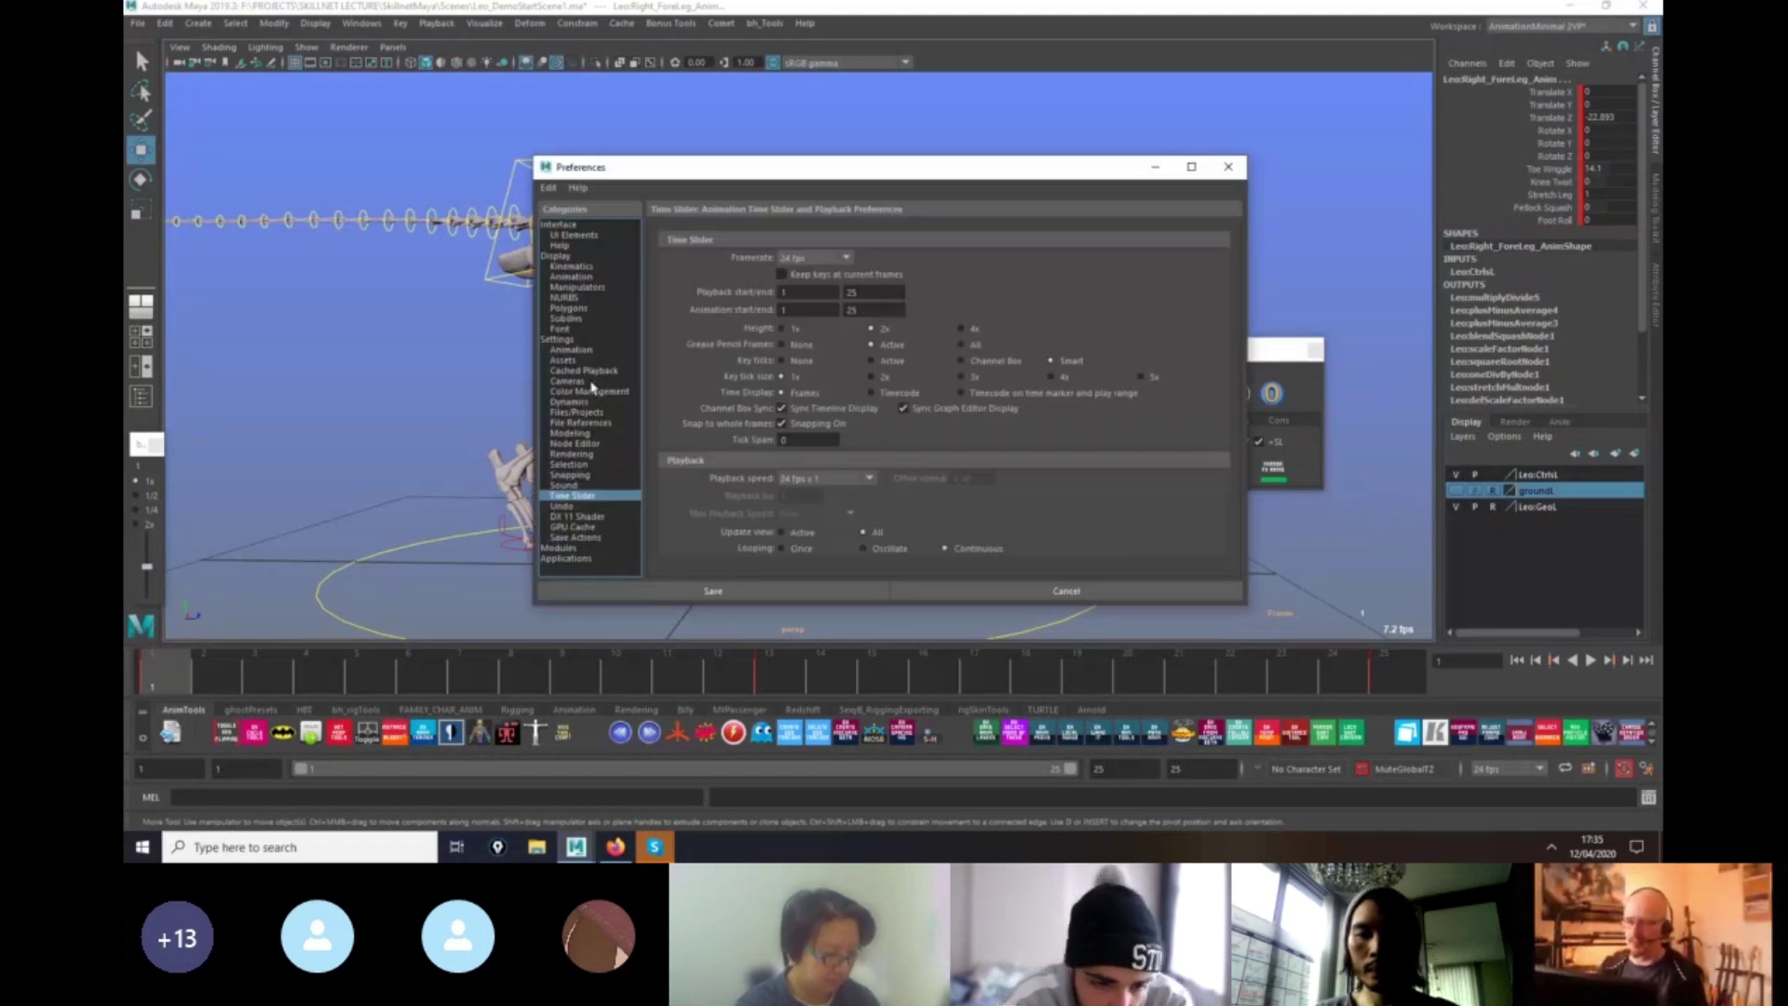
{"action": "left_click", "coordinate": [571, 349]}
{"action": "left_click", "coordinate": [812, 447]}
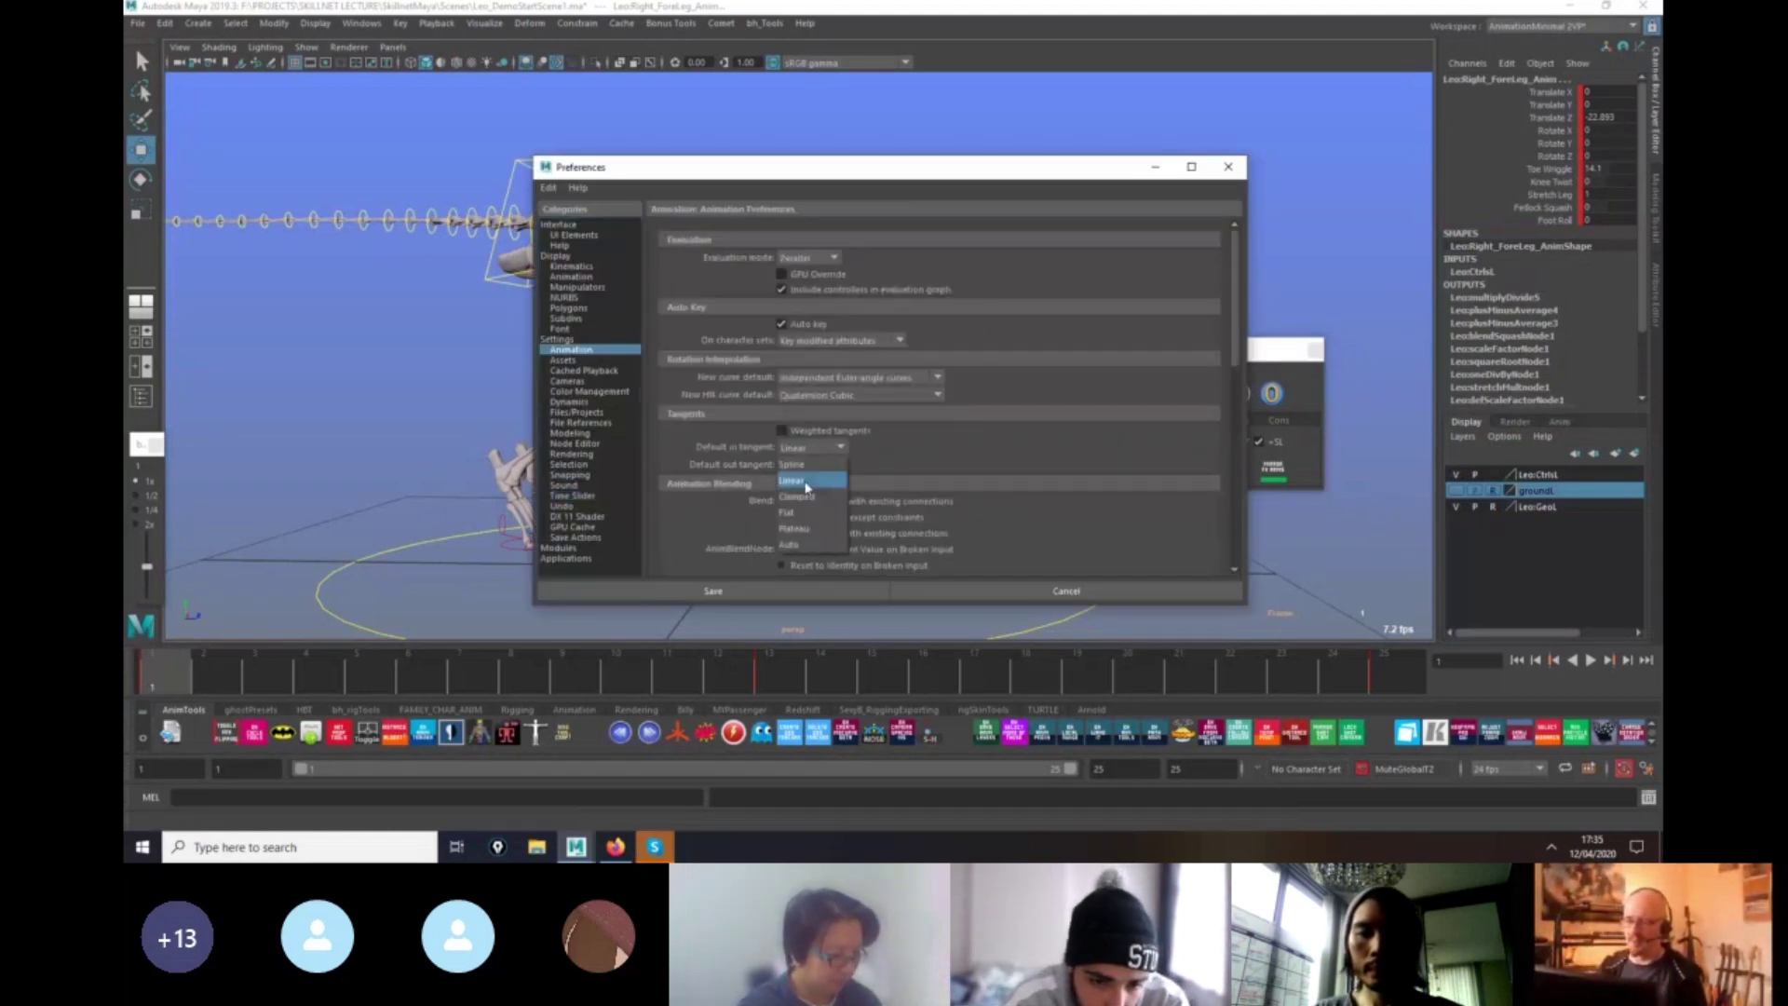
{"action": "left_click", "coordinate": [806, 480]}
{"action": "left_click", "coordinate": [779, 592]}
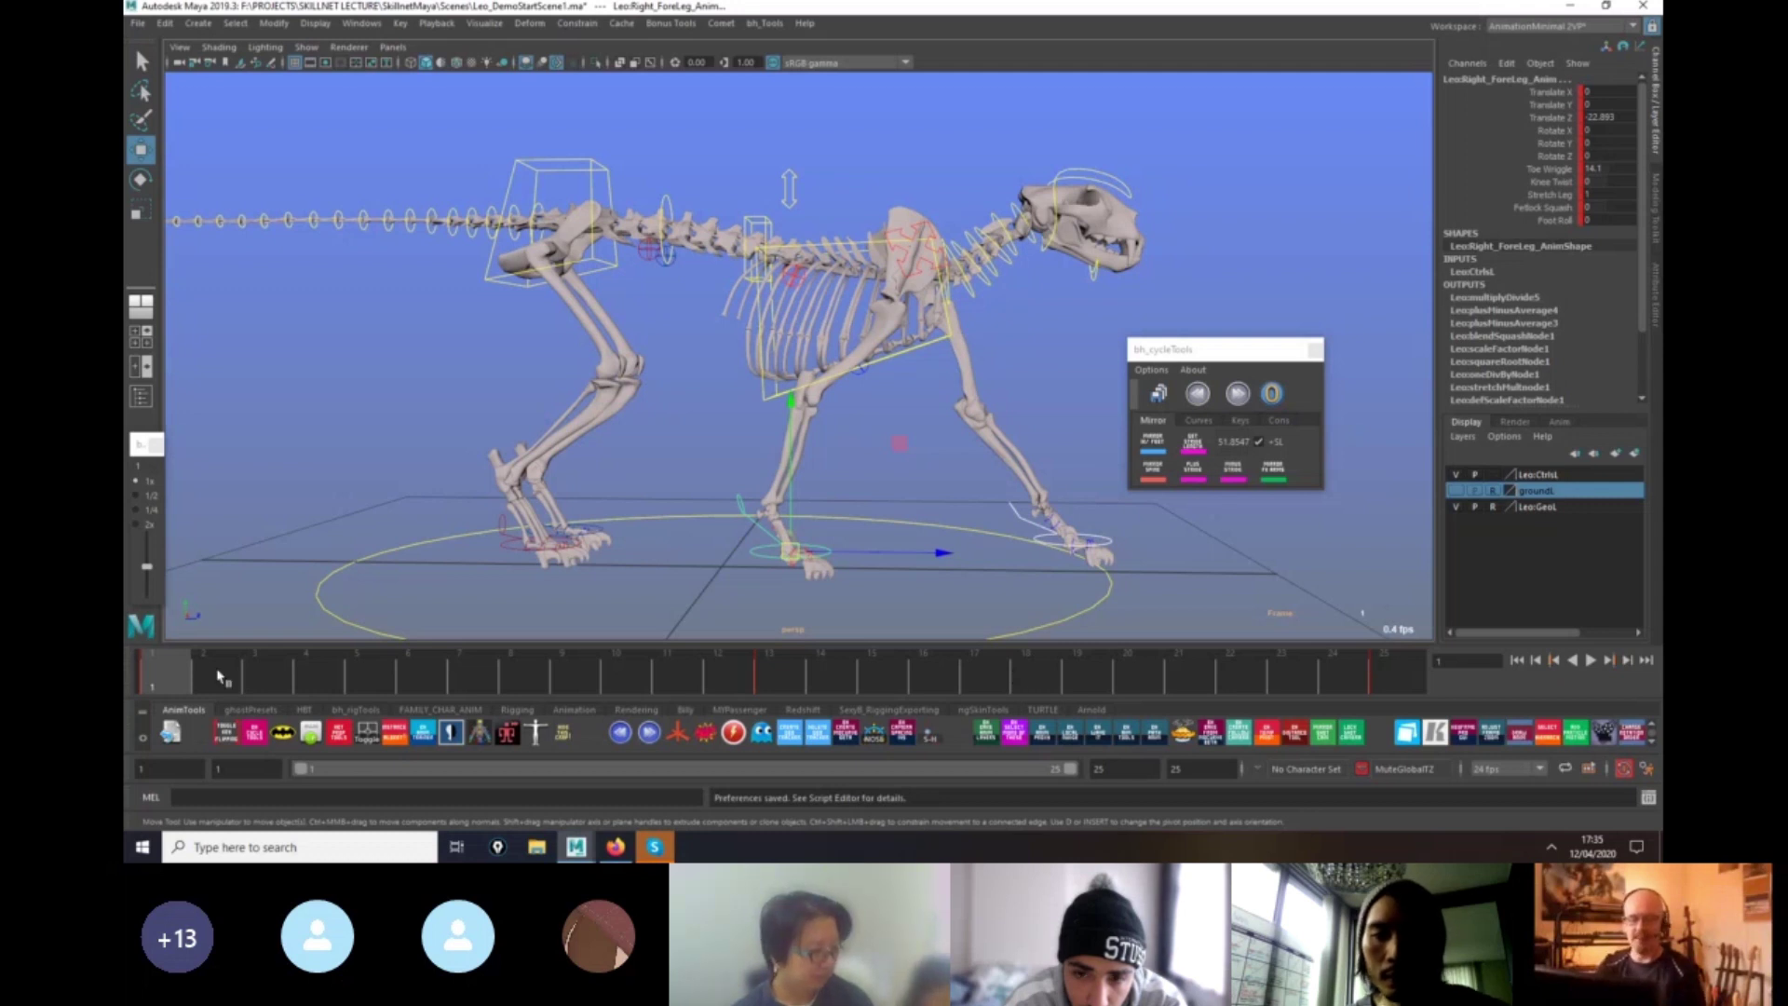
Play the walk cycle from closer and wider side views to review the foreleg stepping.
{"action": "key", "text": "alt+v"}
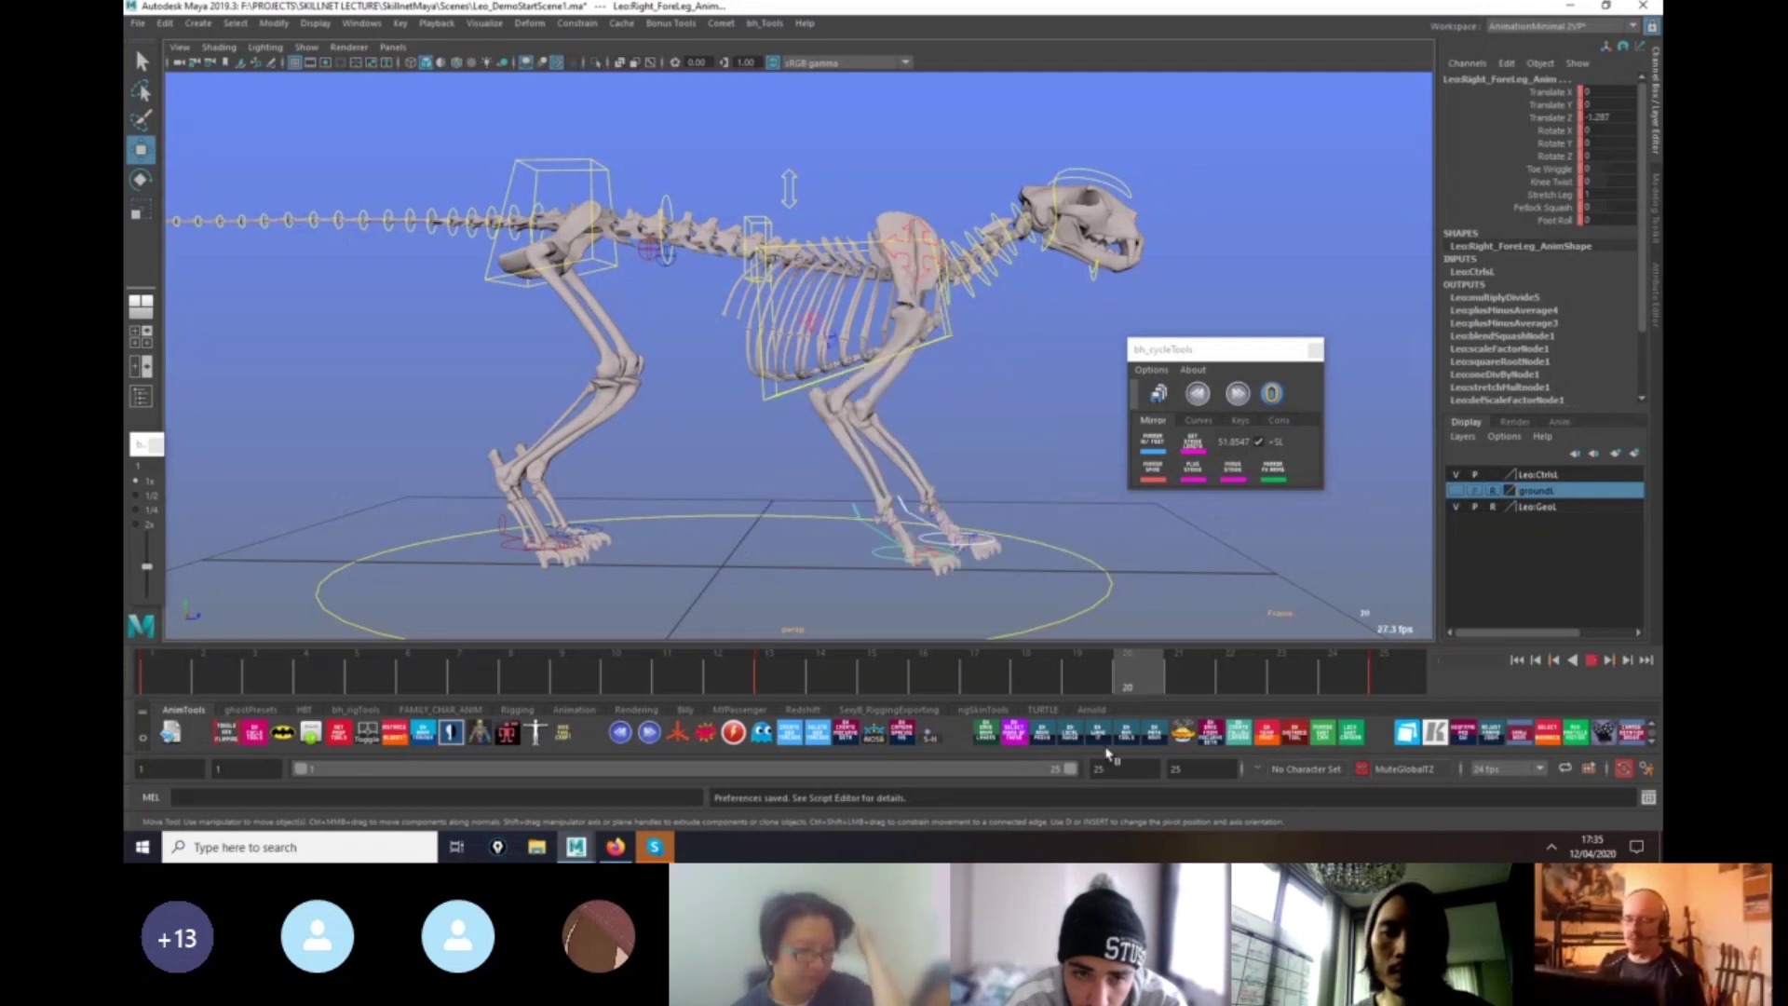
{"action": "key", "text": "Escape"}
{"action": "right_click_drag", "start_coordinate": [1089, 618], "coordinate": [1033, 598], "text": "alt"}
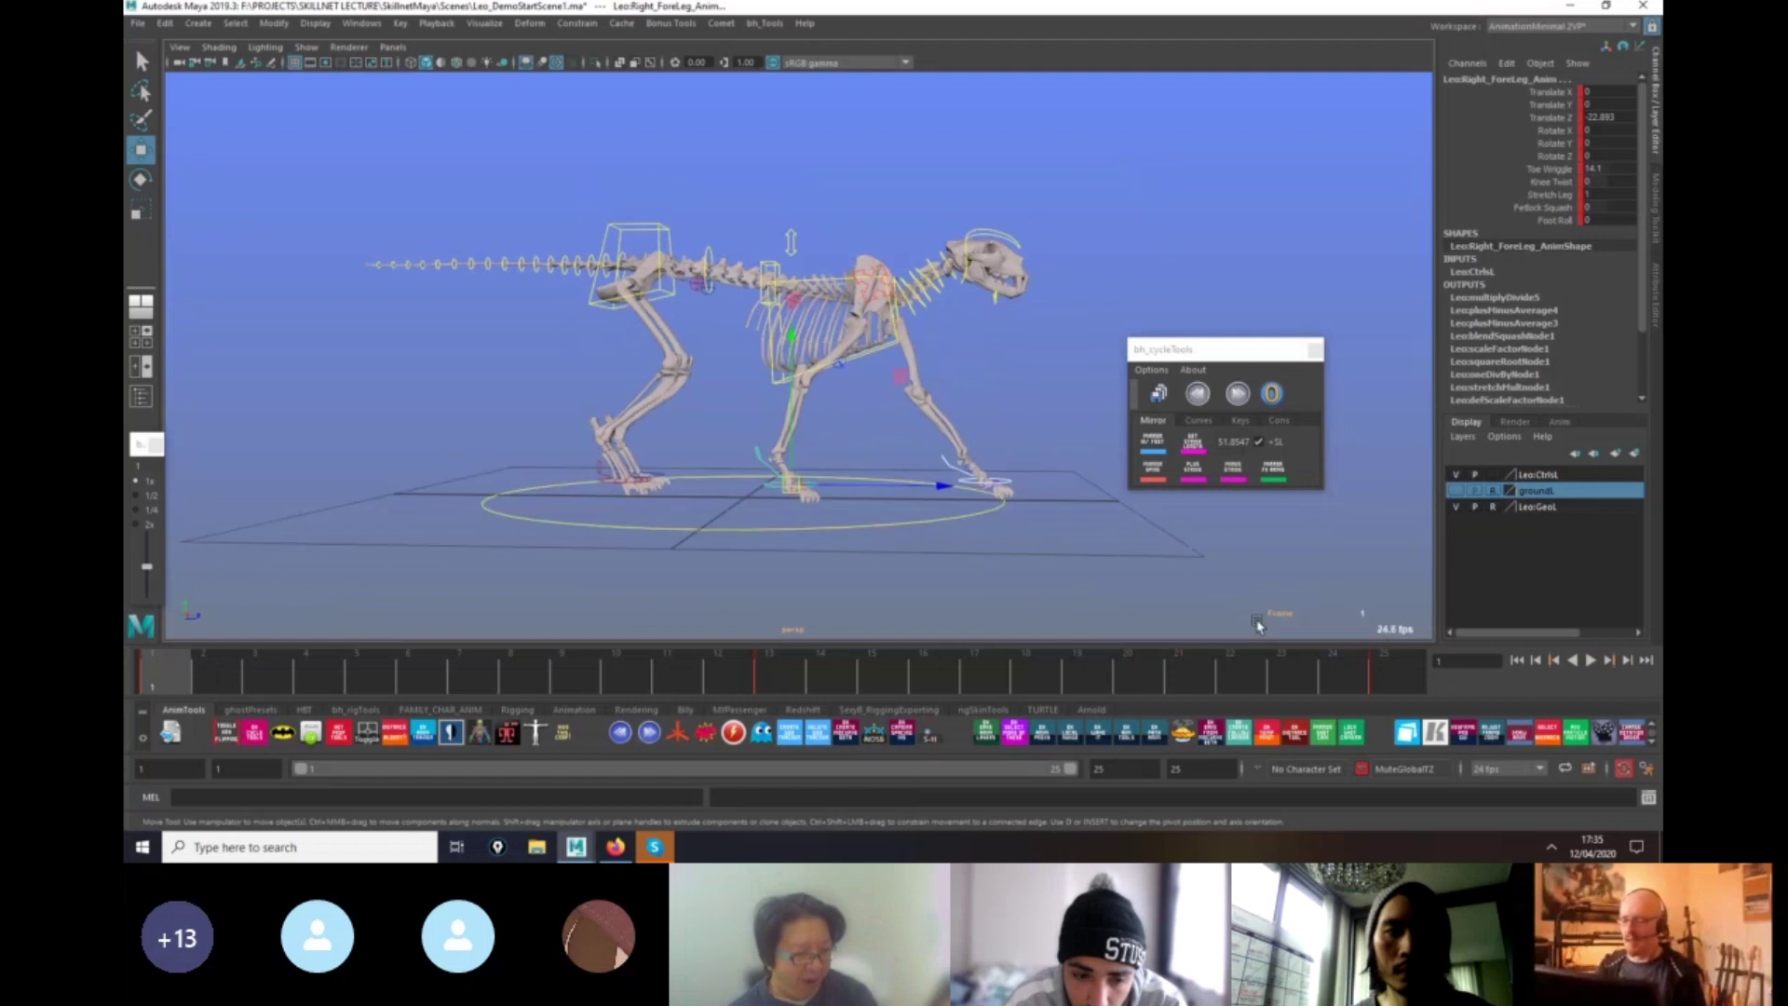
{"action": "middle_click_drag", "start_coordinate": [1257, 626], "coordinate": [973, 600], "text": "alt"}
{"action": "key", "text": "alt+v"}
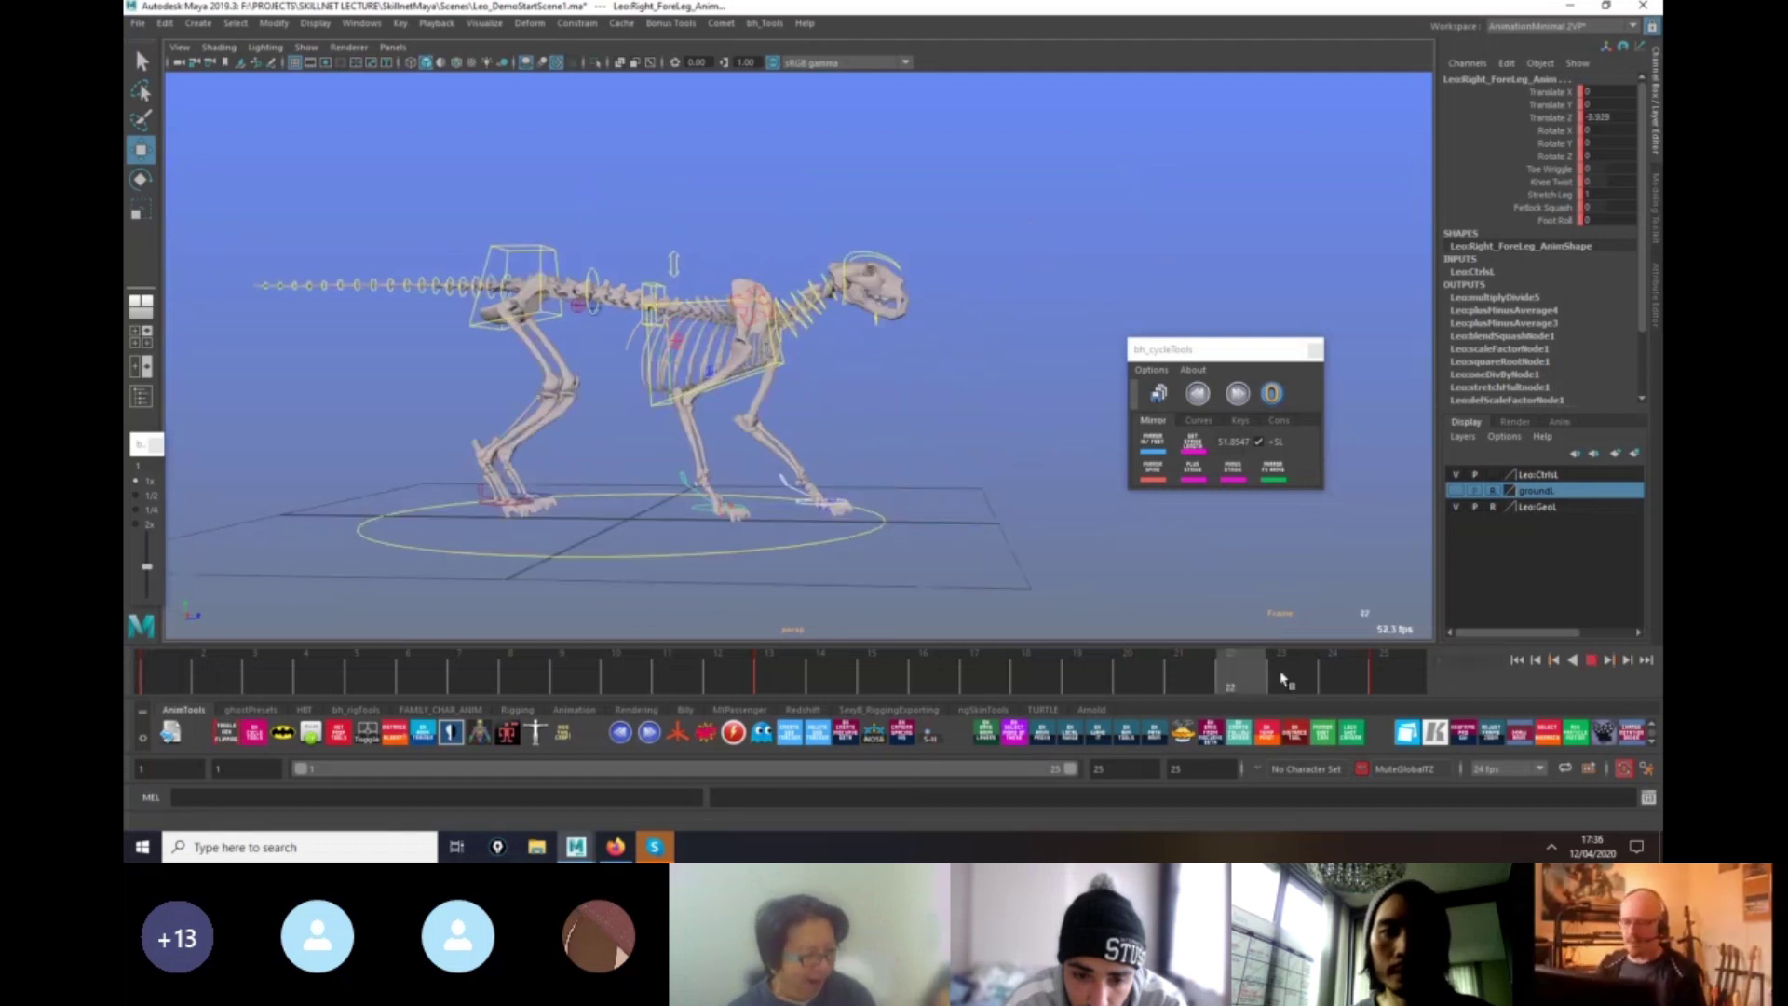
{"action": "key", "text": "Escape"}
{"action": "left_click_drag", "start_coordinate": [638, 637], "coordinate": [656, 630], "text": "alt"}
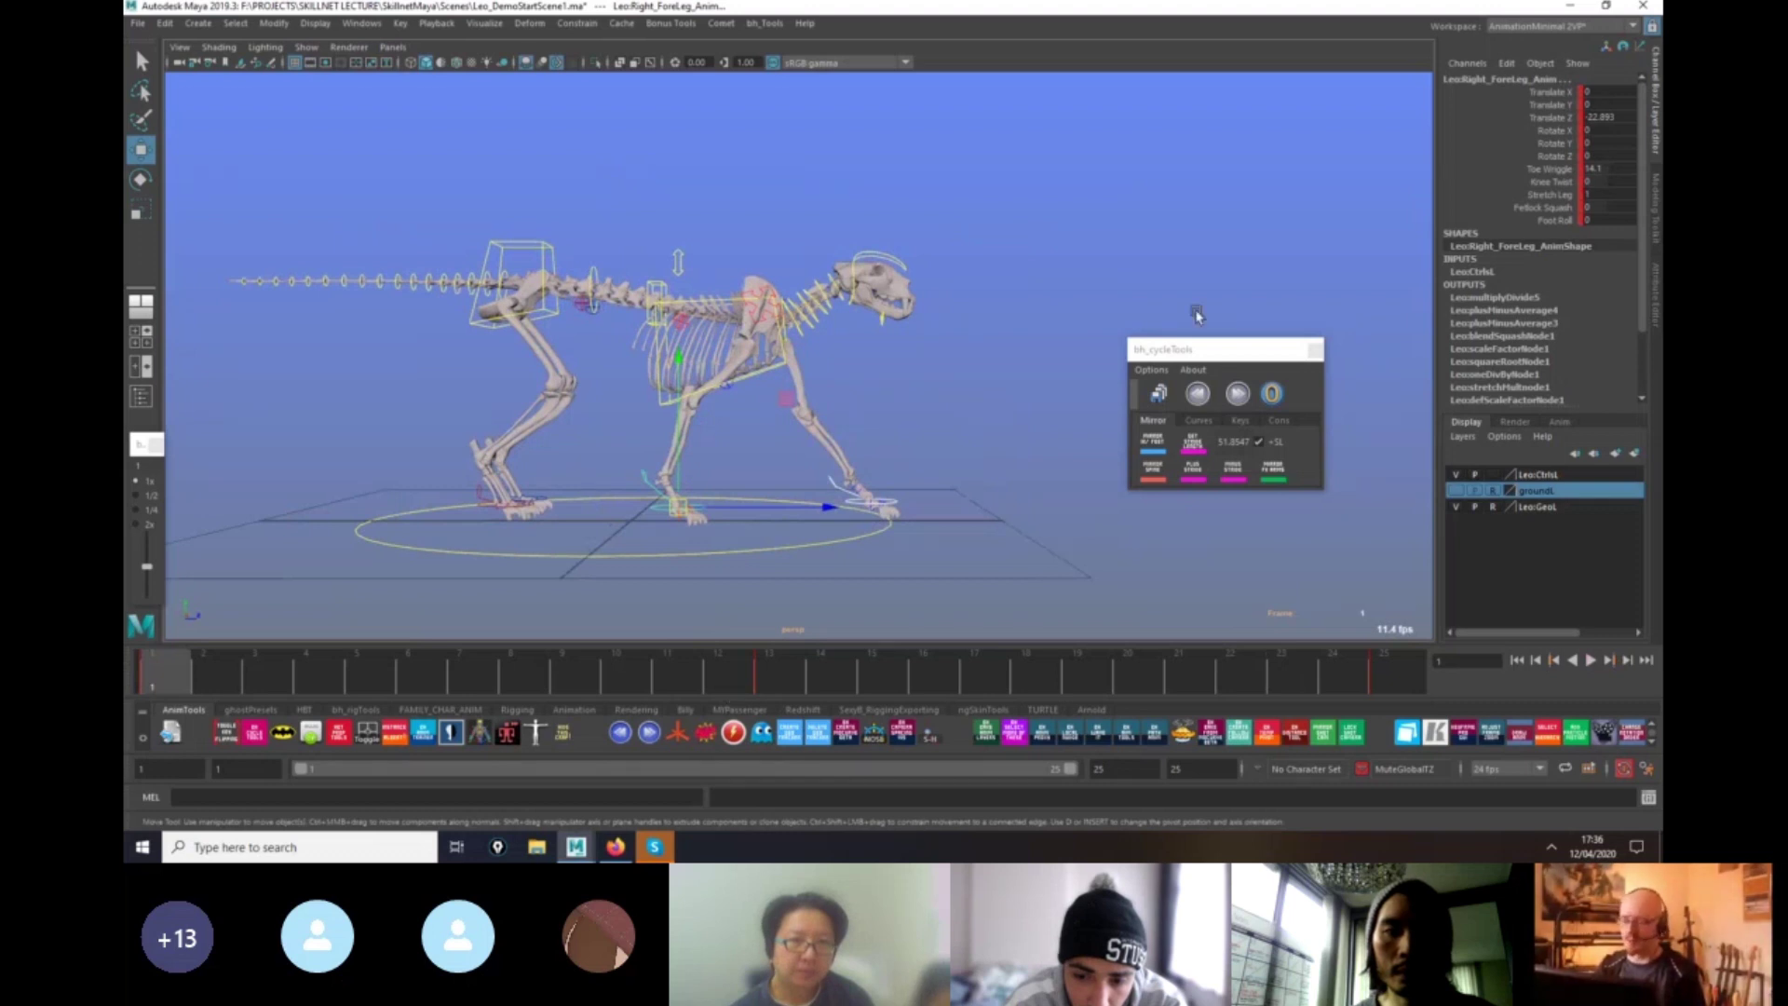
Orbit around the skeleton and play and scrub between frames 1 and 13 to compare the foreleg contact poses.
{"action": "left_click_drag", "start_coordinate": [1197, 316], "coordinate": [999, 565], "text": "alt"}
{"action": "right_click_drag", "start_coordinate": [999, 565], "coordinate": [1229, 595], "text": "alt"}
{"action": "middle_click_drag", "start_coordinate": [1229, 595], "coordinate": [1397, 494], "text": "alt"}
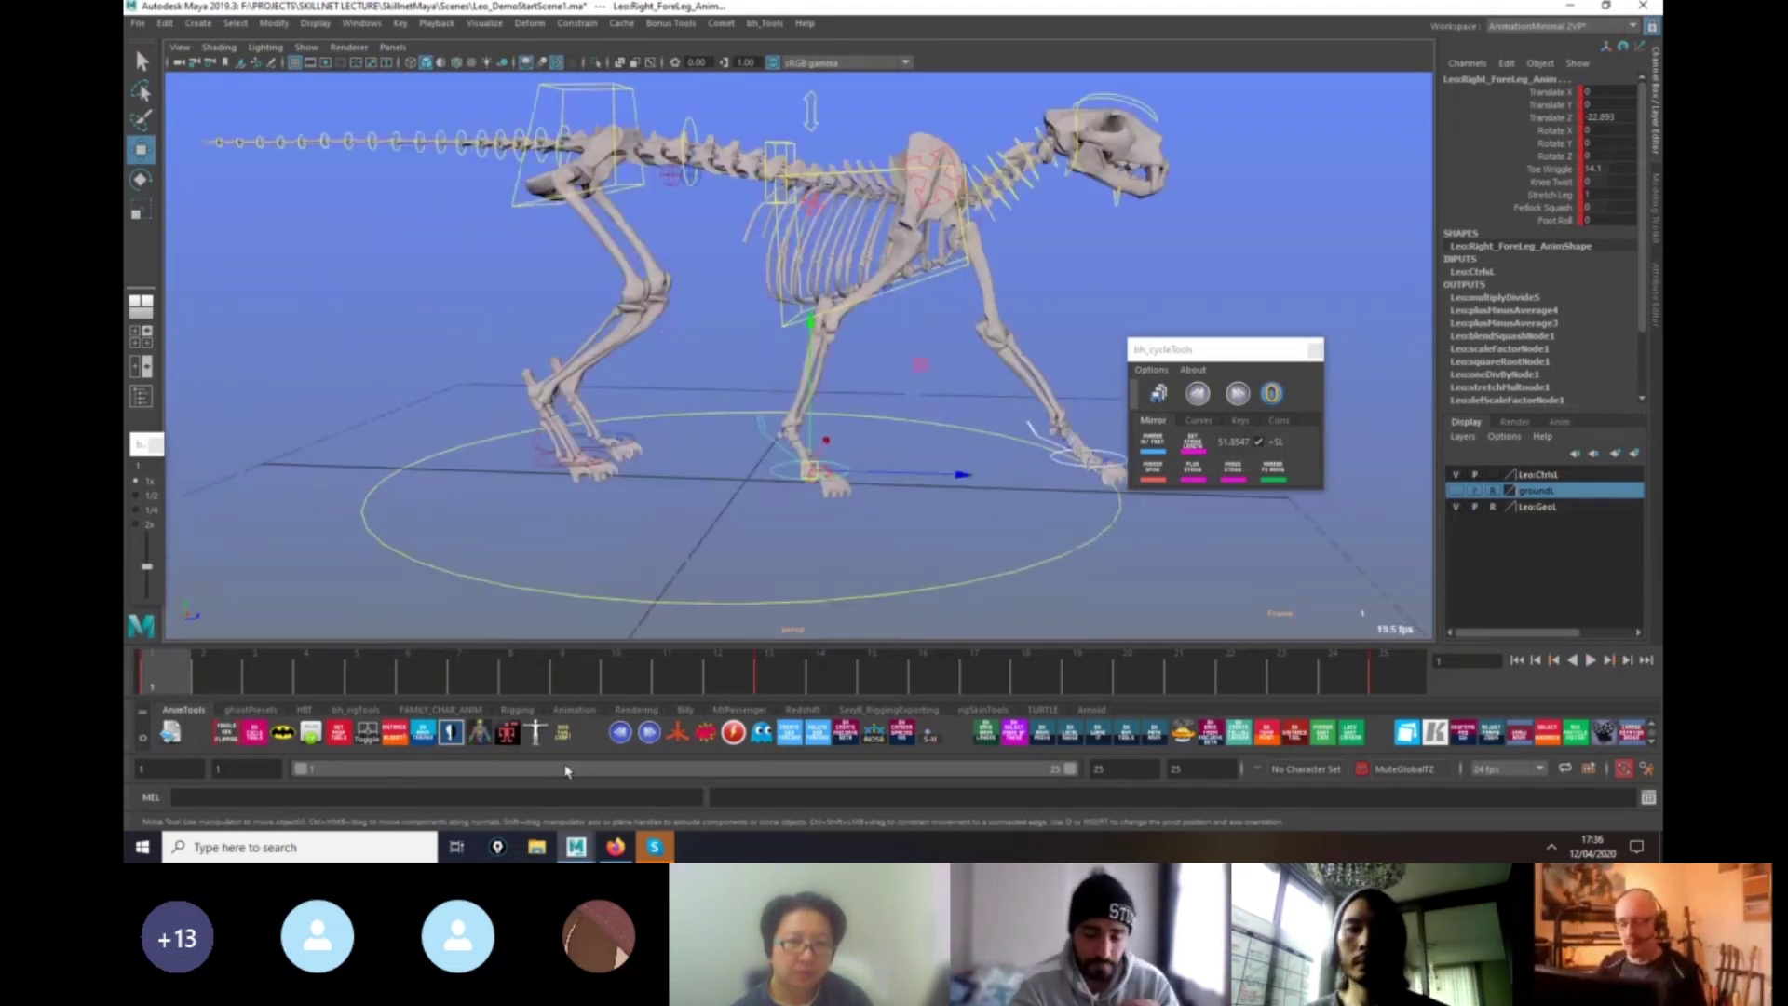
{"action": "left_click_drag", "start_coordinate": [762, 568], "coordinate": [770, 565], "text": "alt"}
{"action": "middle_click_drag", "start_coordinate": [978, 493], "coordinate": [1014, 527], "text": "alt"}
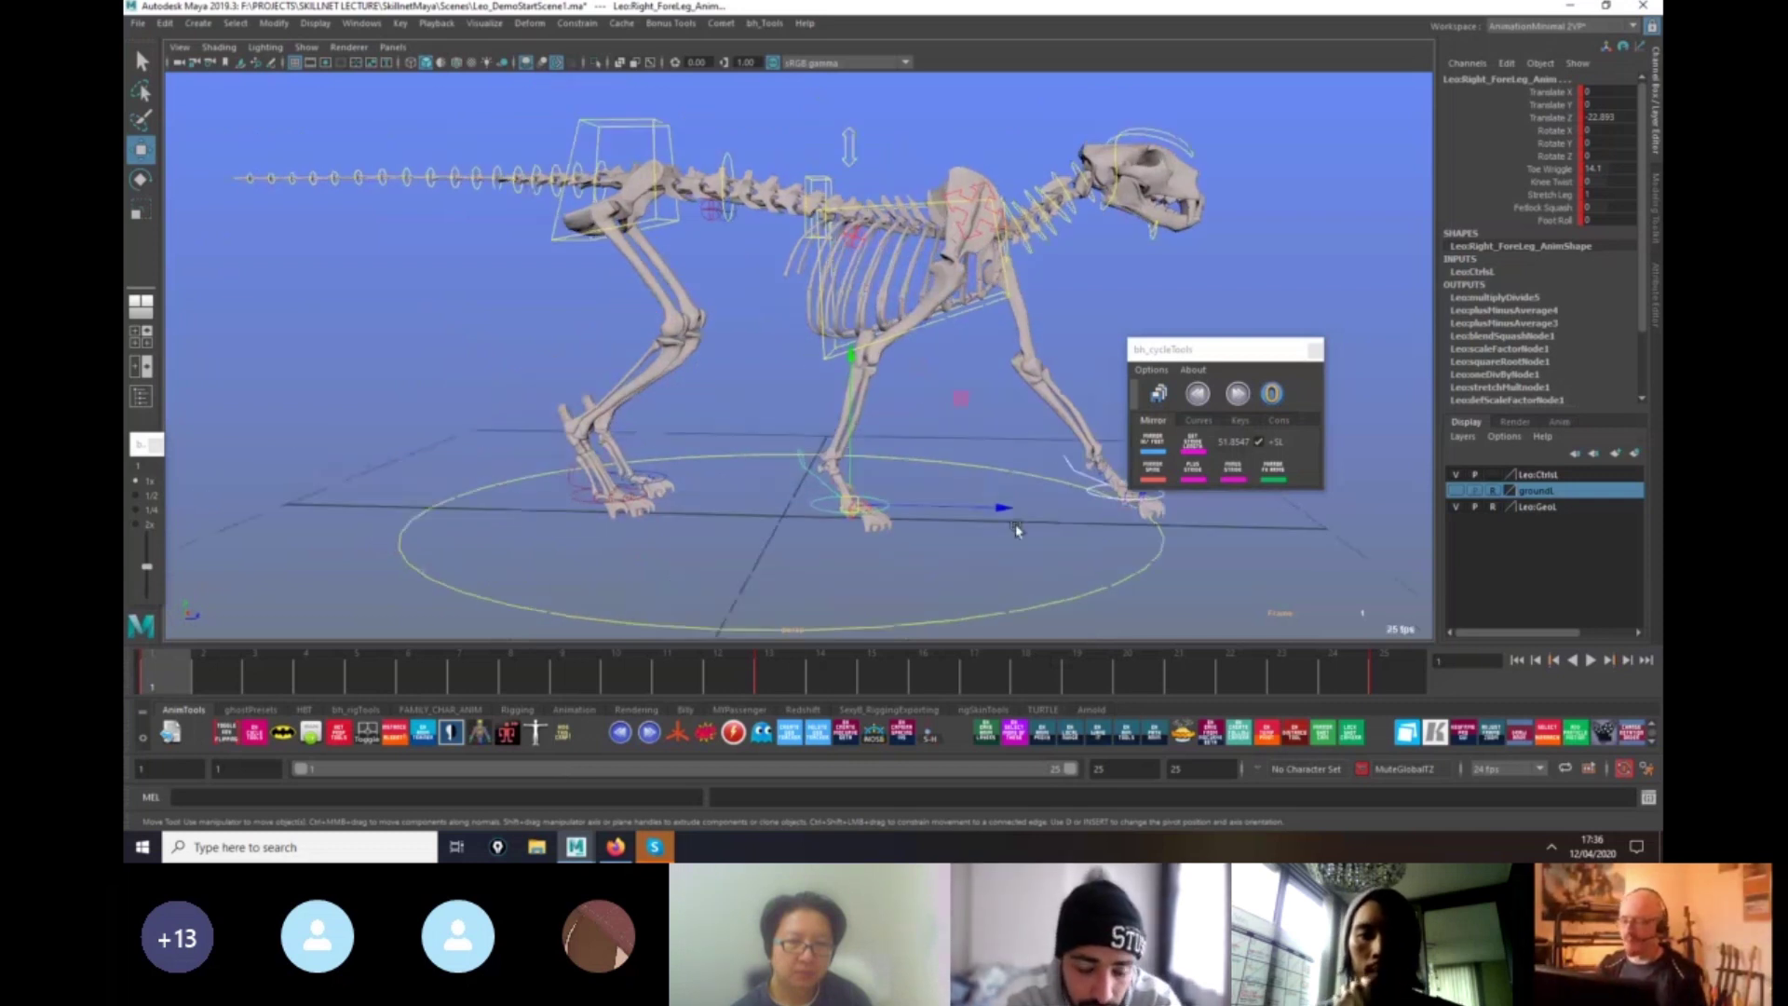
{"action": "mouse_move", "coordinate": [628, 555]}
{"action": "left_mouse_down", "text": "alt"}
{"action": "mouse_move", "coordinate": [663, 544]}
{"action": "mouse_move", "coordinate": [919, 587]}
{"action": "mouse_move", "coordinate": [659, 540]}
{"action": "left_mouse_up", "text": "alt"}
{"action": "left_click", "coordinate": [786, 686]}
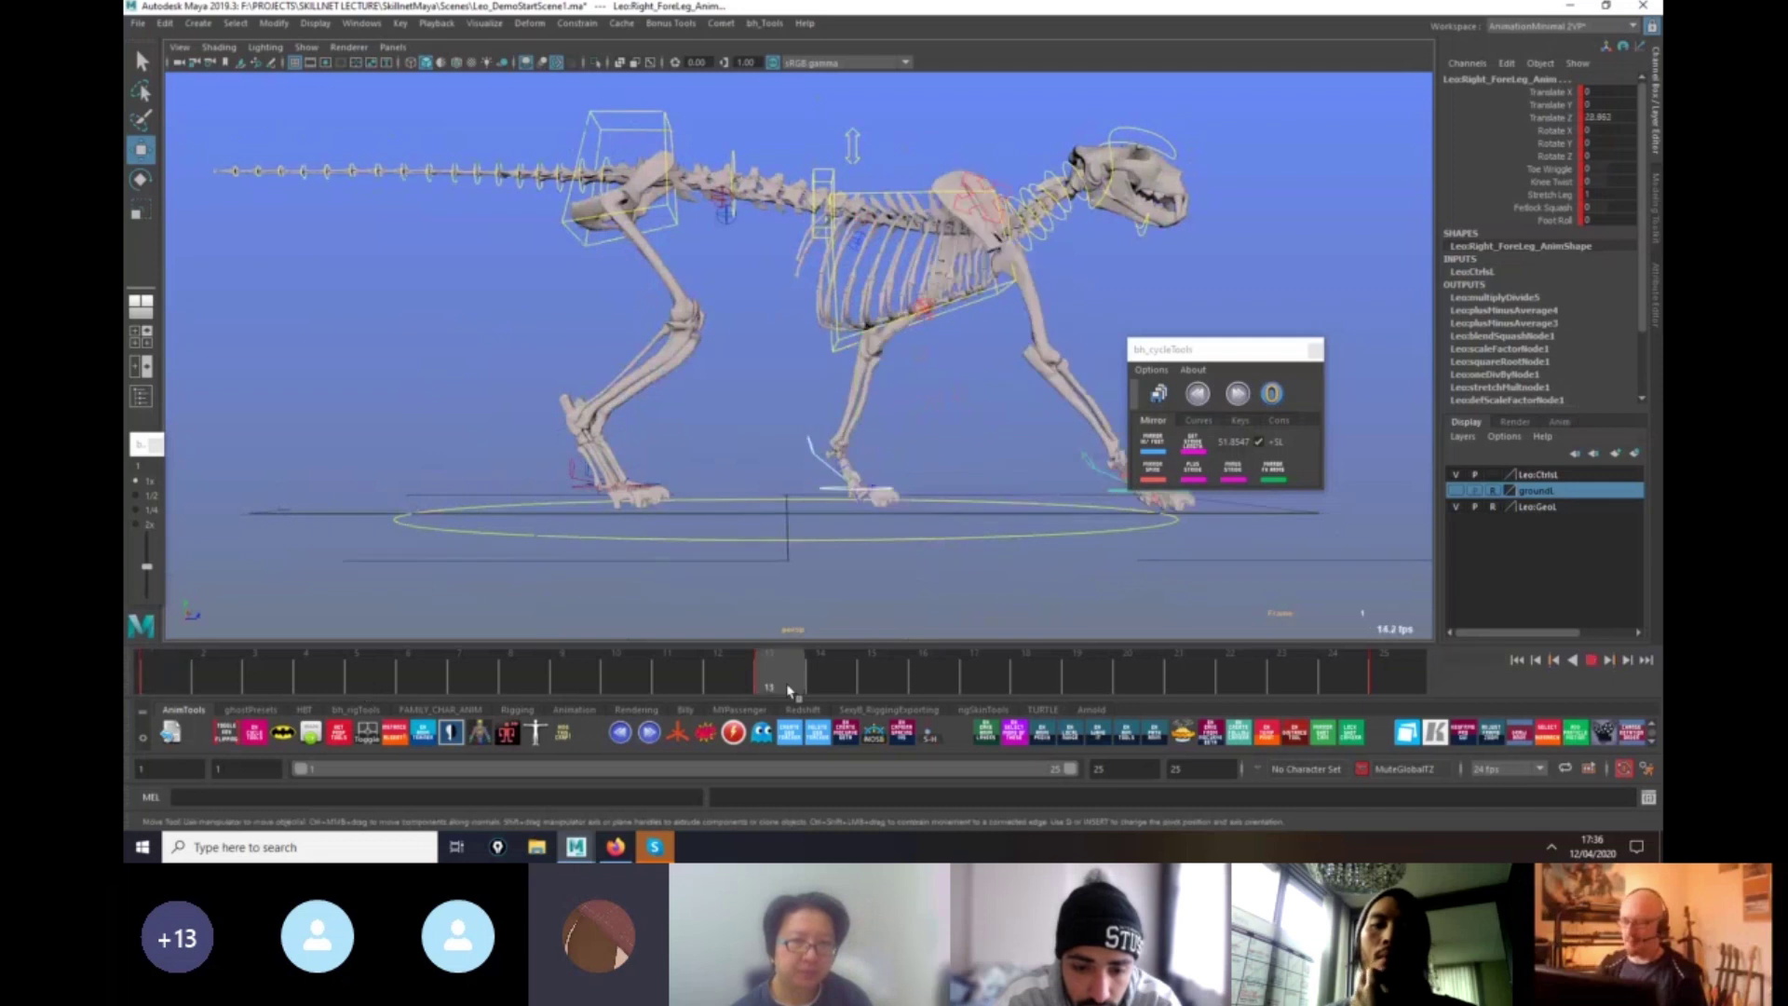
{"action": "key", "text": "alt+v"}
{"action": "left_click_drag", "start_coordinate": [686, 582], "coordinate": [958, 583], "text": "alt"}
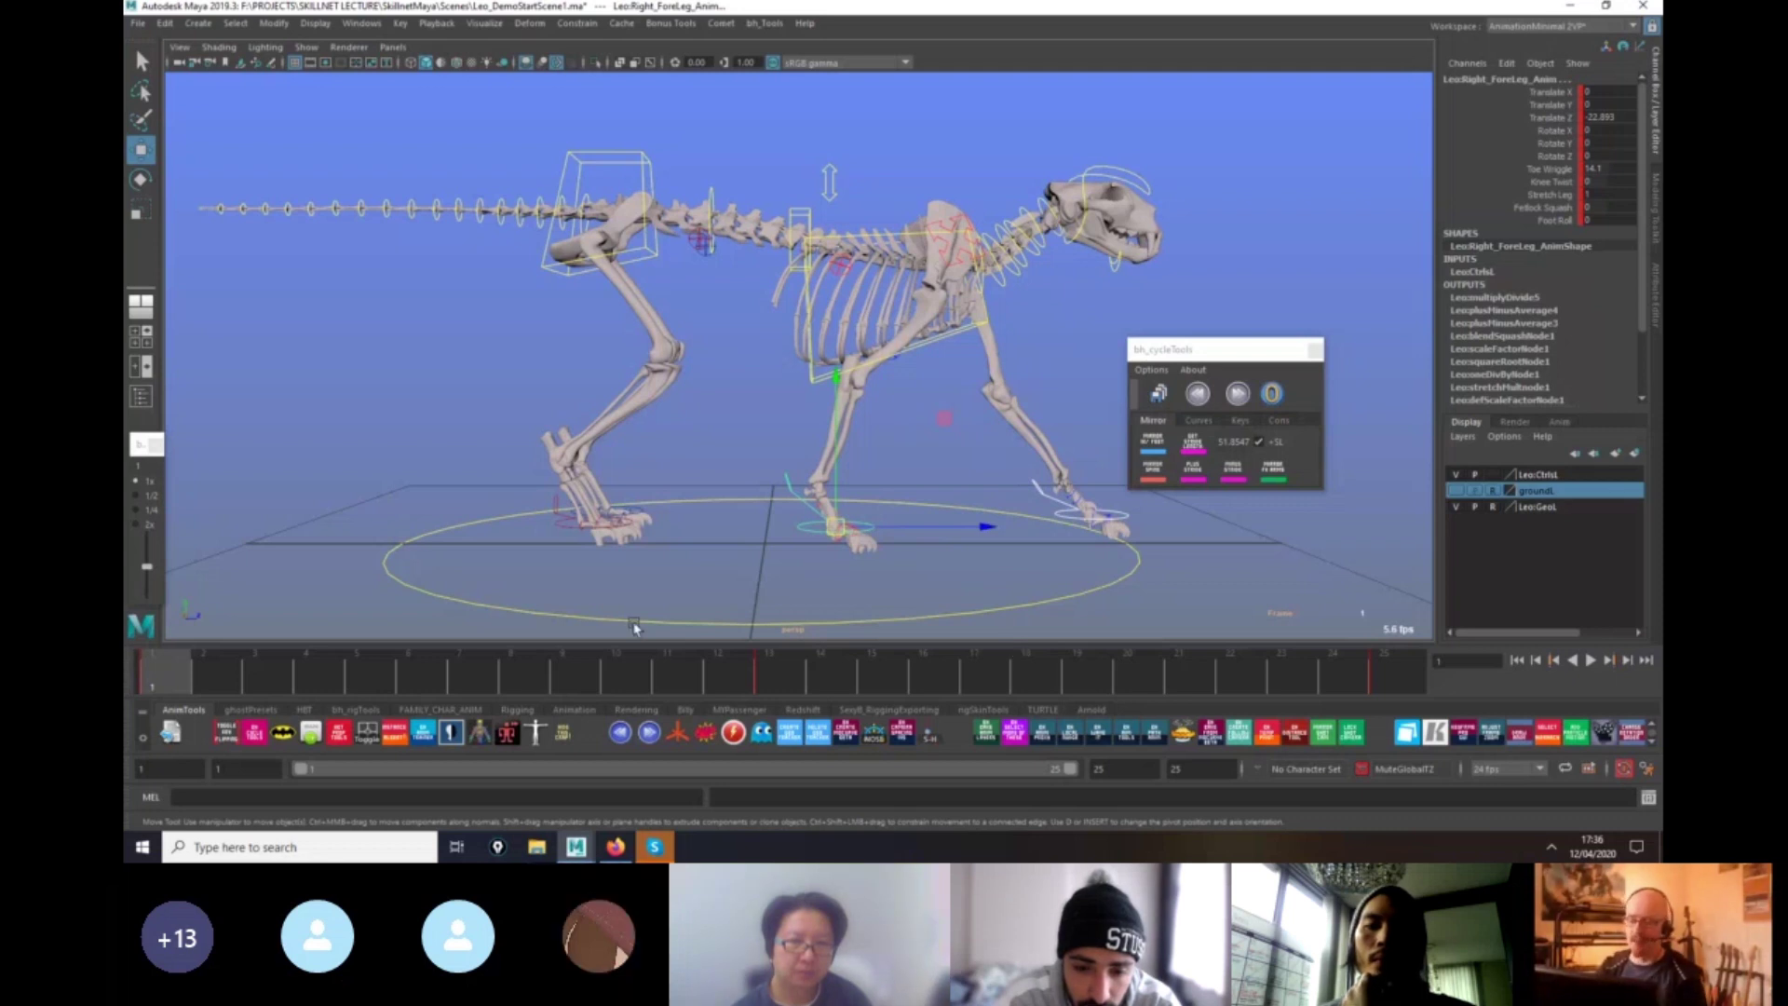
{"action": "left_click_drag", "start_coordinate": [634, 628], "coordinate": [1047, 529], "text": "alt"}
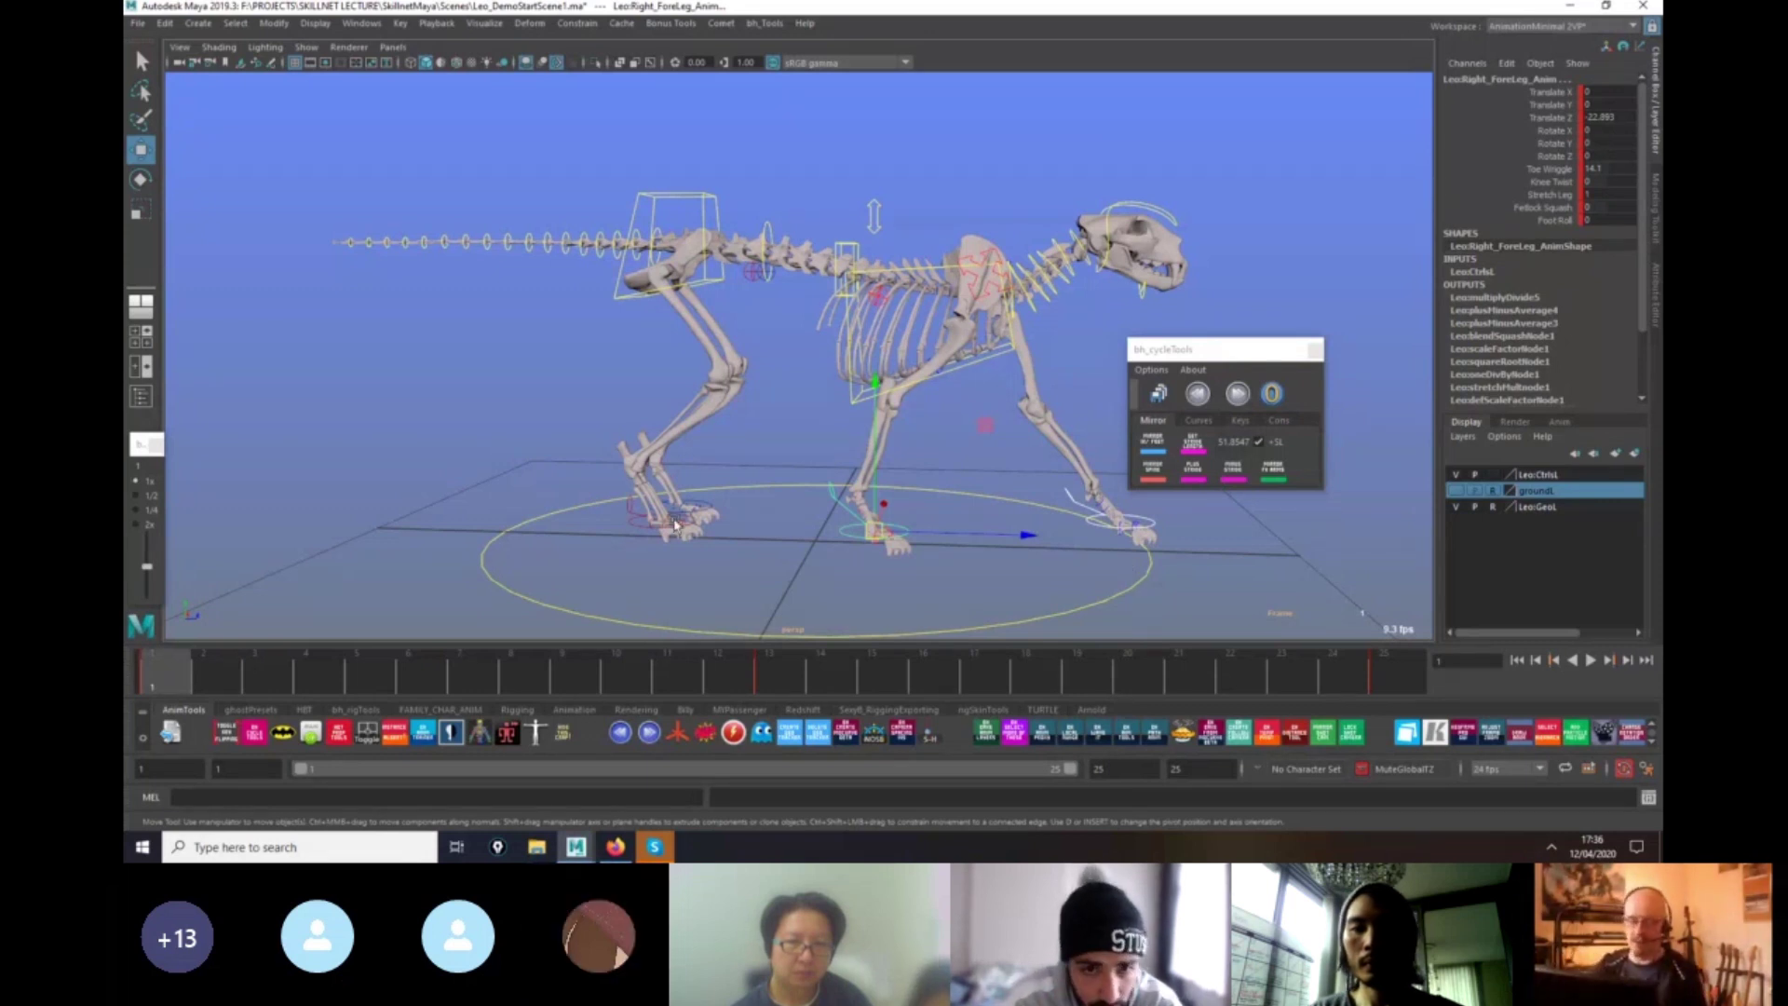
Raise the hips control about 3.6 units and key it at frames 1, 13 and 25.
{"action": "left_click", "coordinate": [691, 197]}
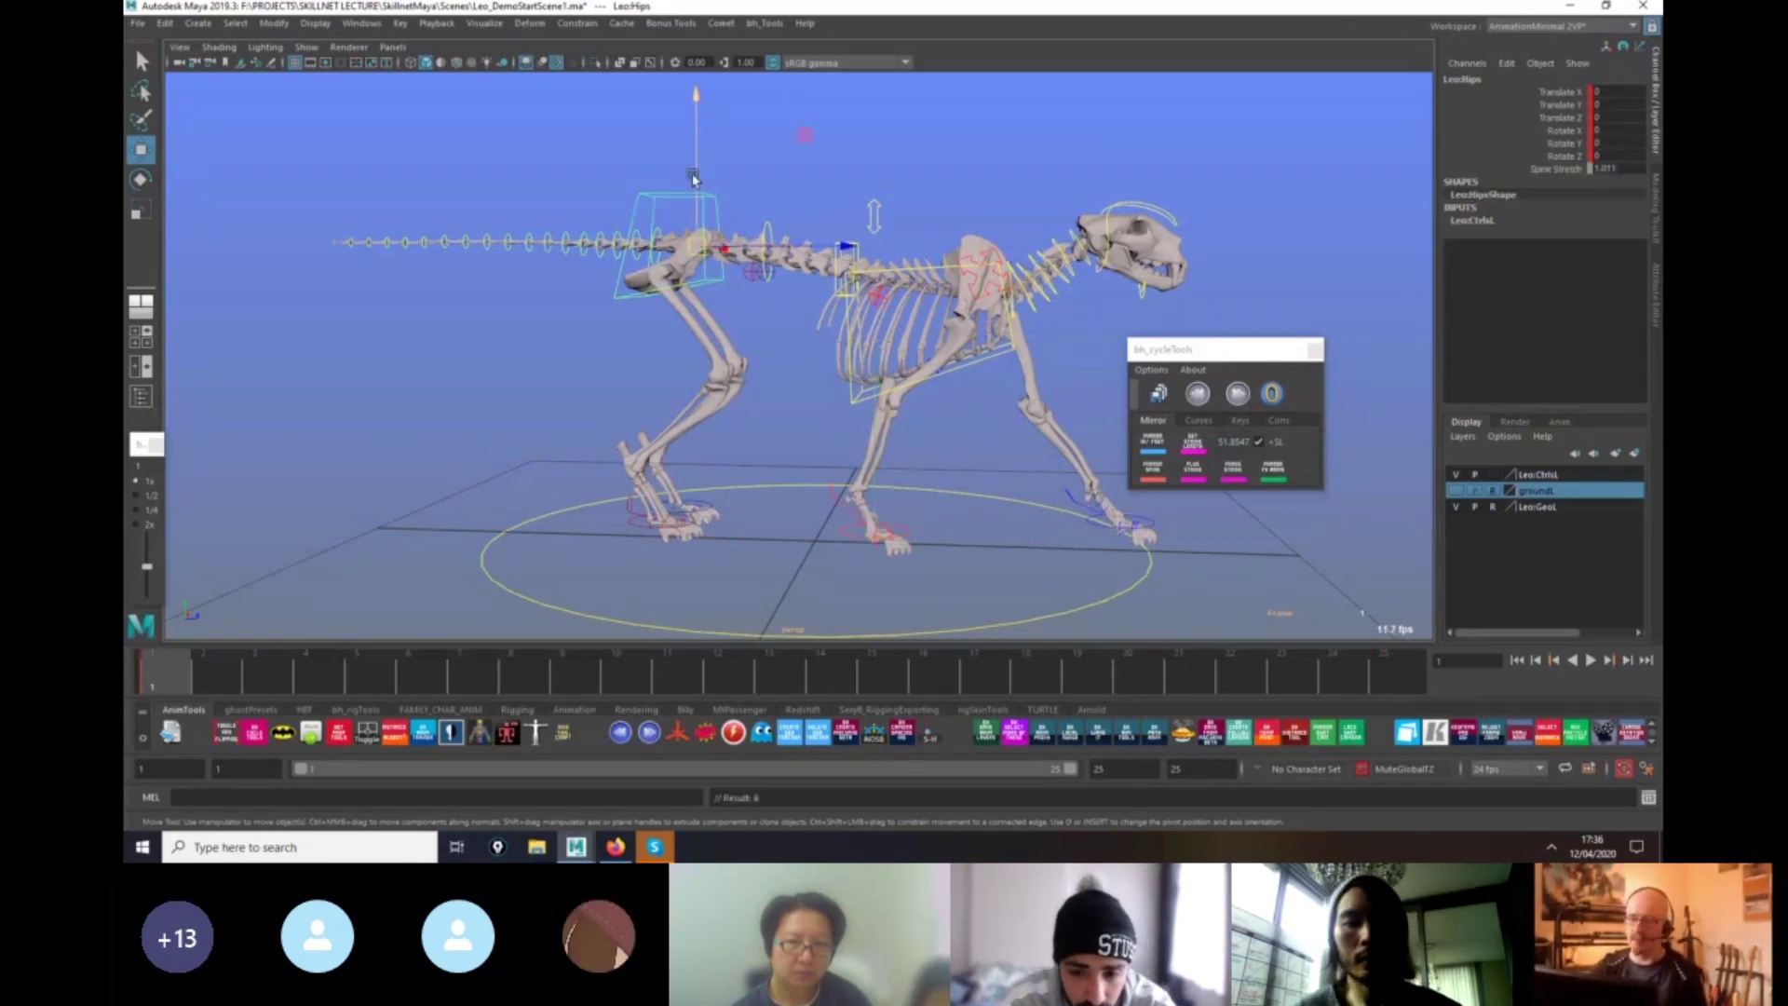
{"action": "left_click_drag", "start_coordinate": [698, 169], "coordinate": [698, 151]}
{"action": "left_click", "coordinate": [1397, 677]}
{"action": "key", "text": "s"}
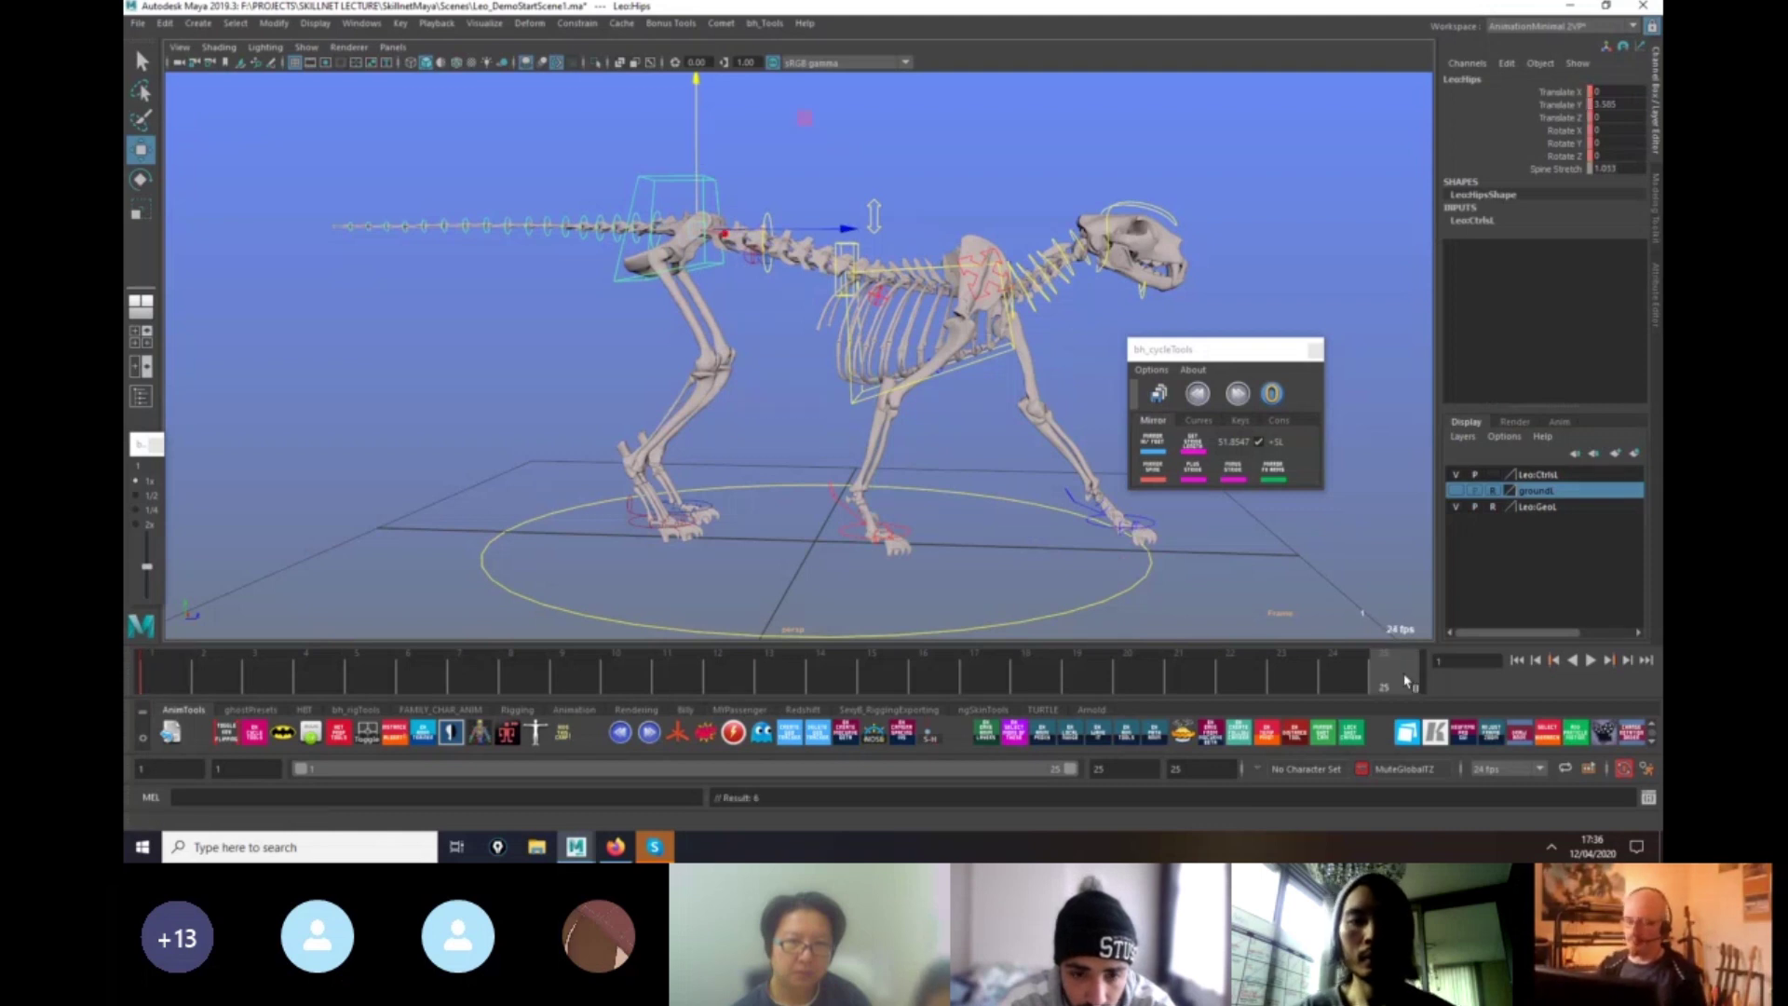
{"action": "left_click", "coordinate": [778, 677]}
{"action": "key", "text": "s"}
{"action": "key", "text": "alt+v"}
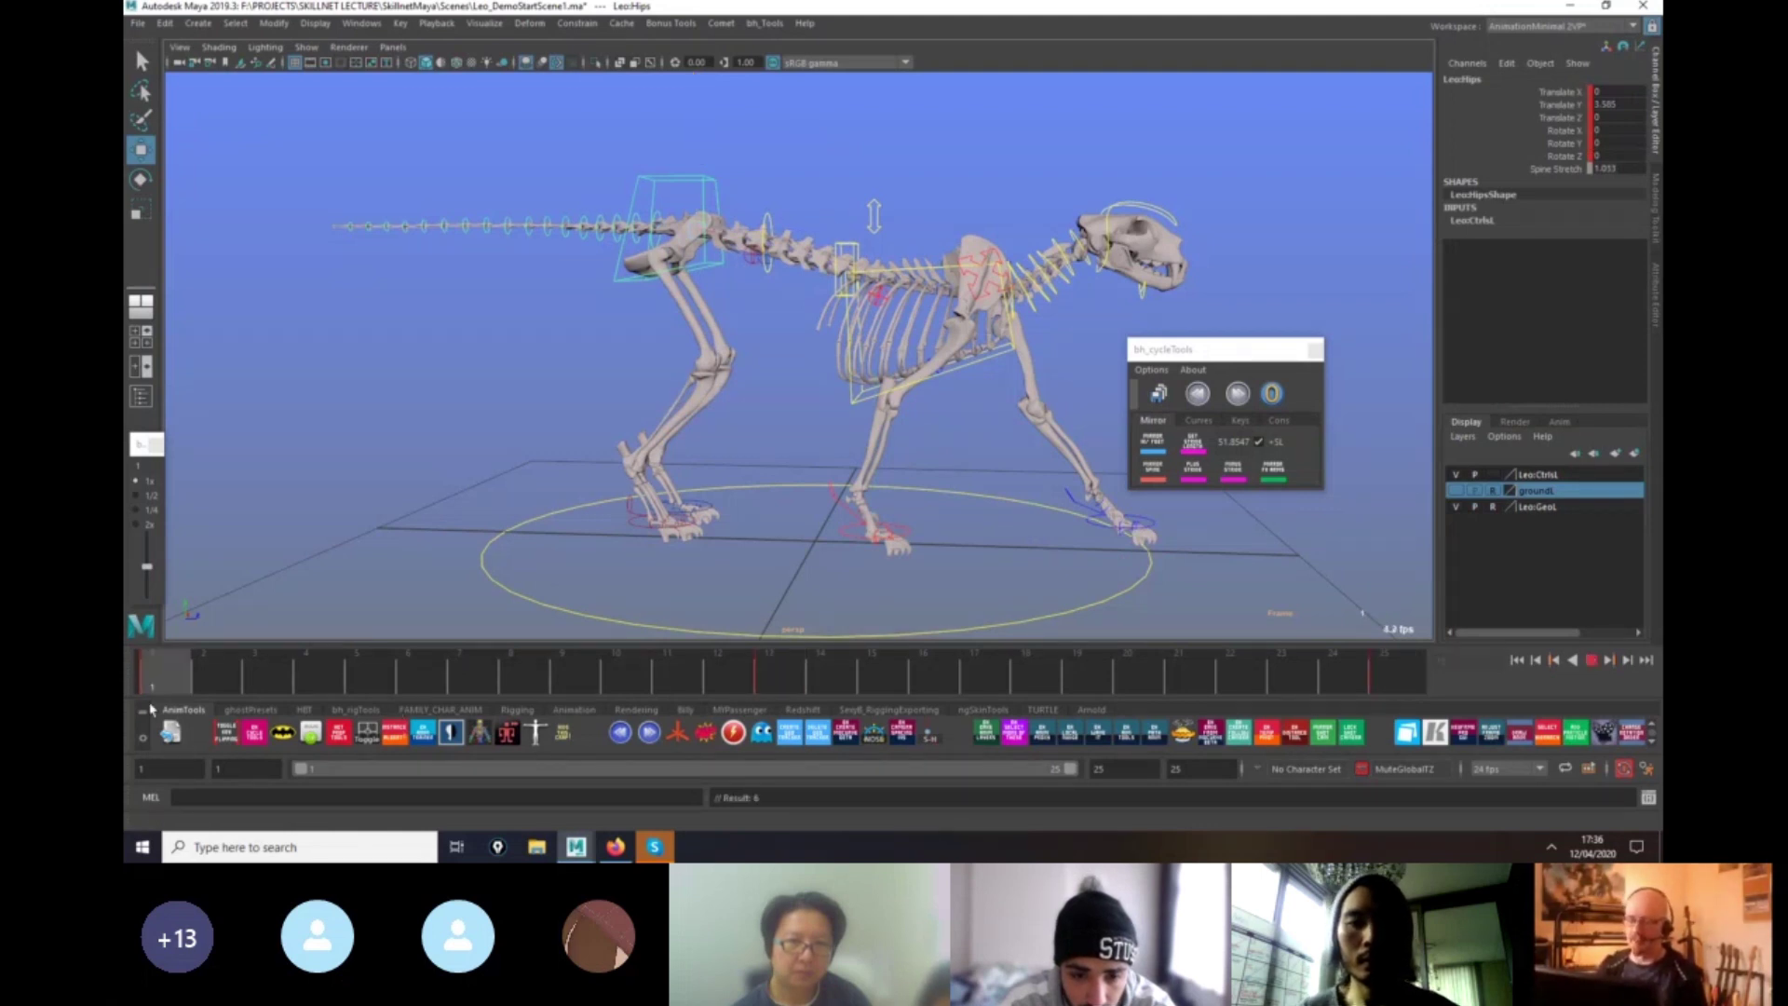
Lift the right hind leg control about 13.65 units, rotate it about 57 degrees in X, and check it in playback.
{"action": "left_click", "coordinate": [646, 525]}
{"action": "left_click_drag", "start_coordinate": [660, 462], "coordinate": [659, 398]}
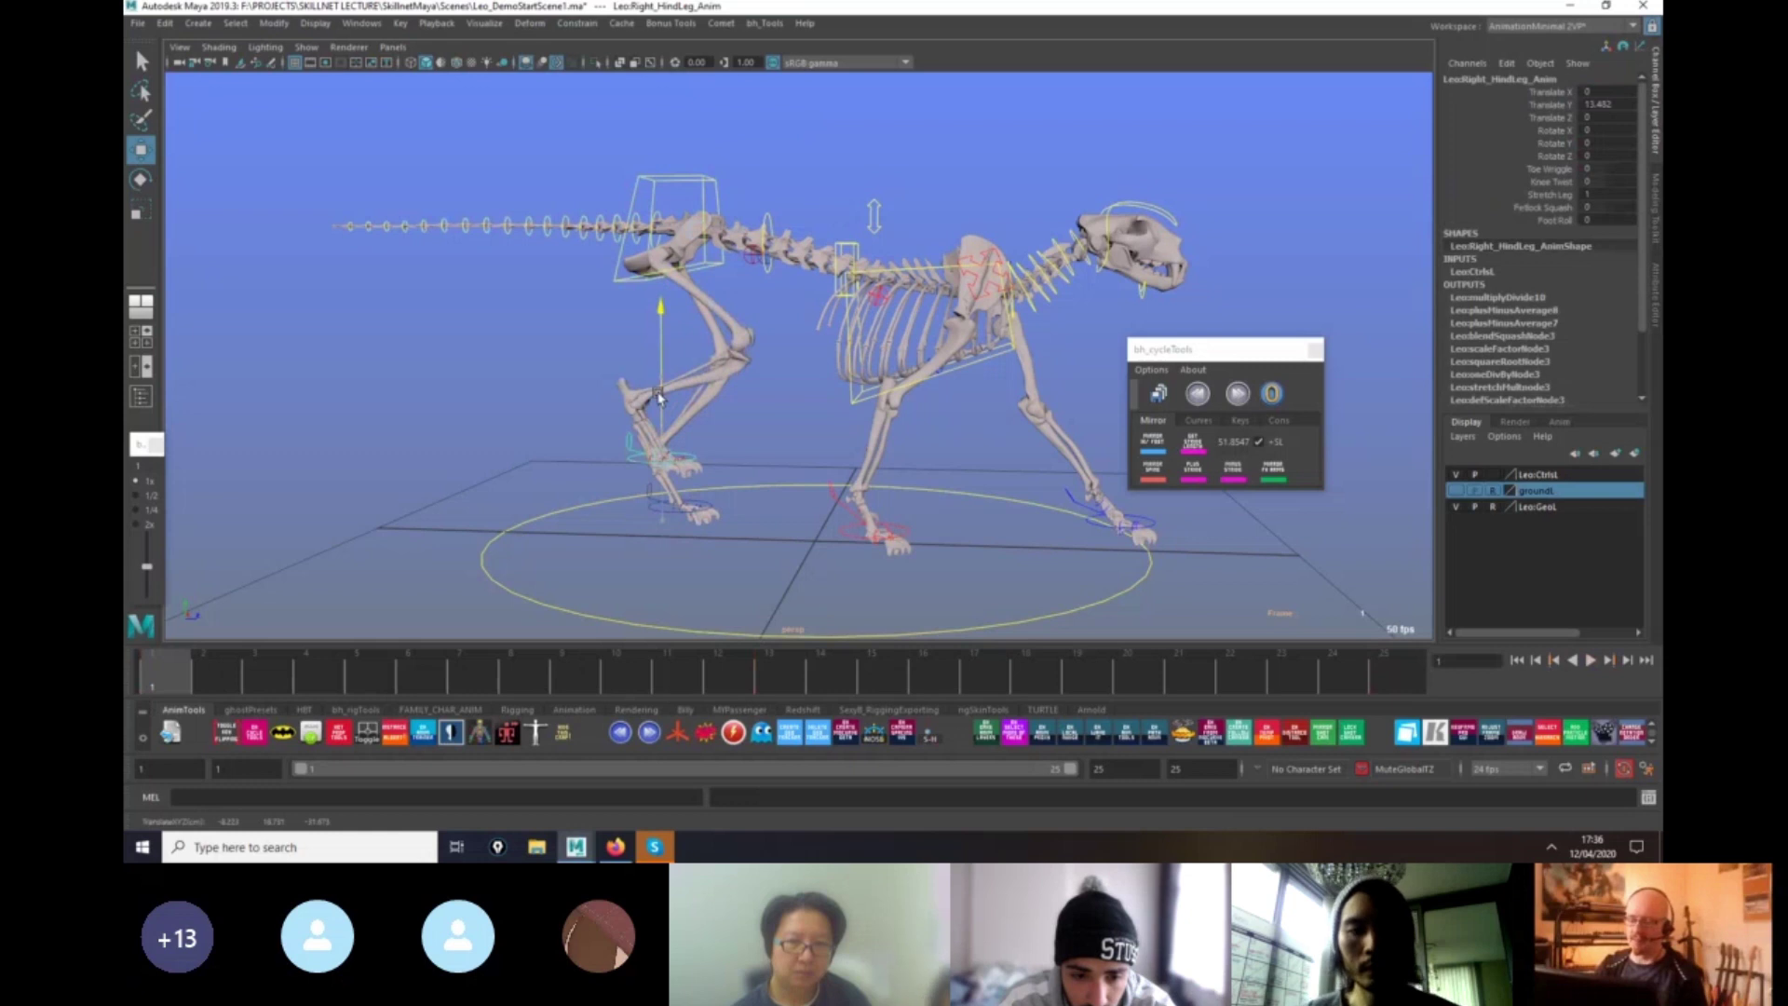
{"action": "key", "text": "e"}
{"action": "left_click_drag", "start_coordinate": [792, 420], "coordinate": [663, 610]}
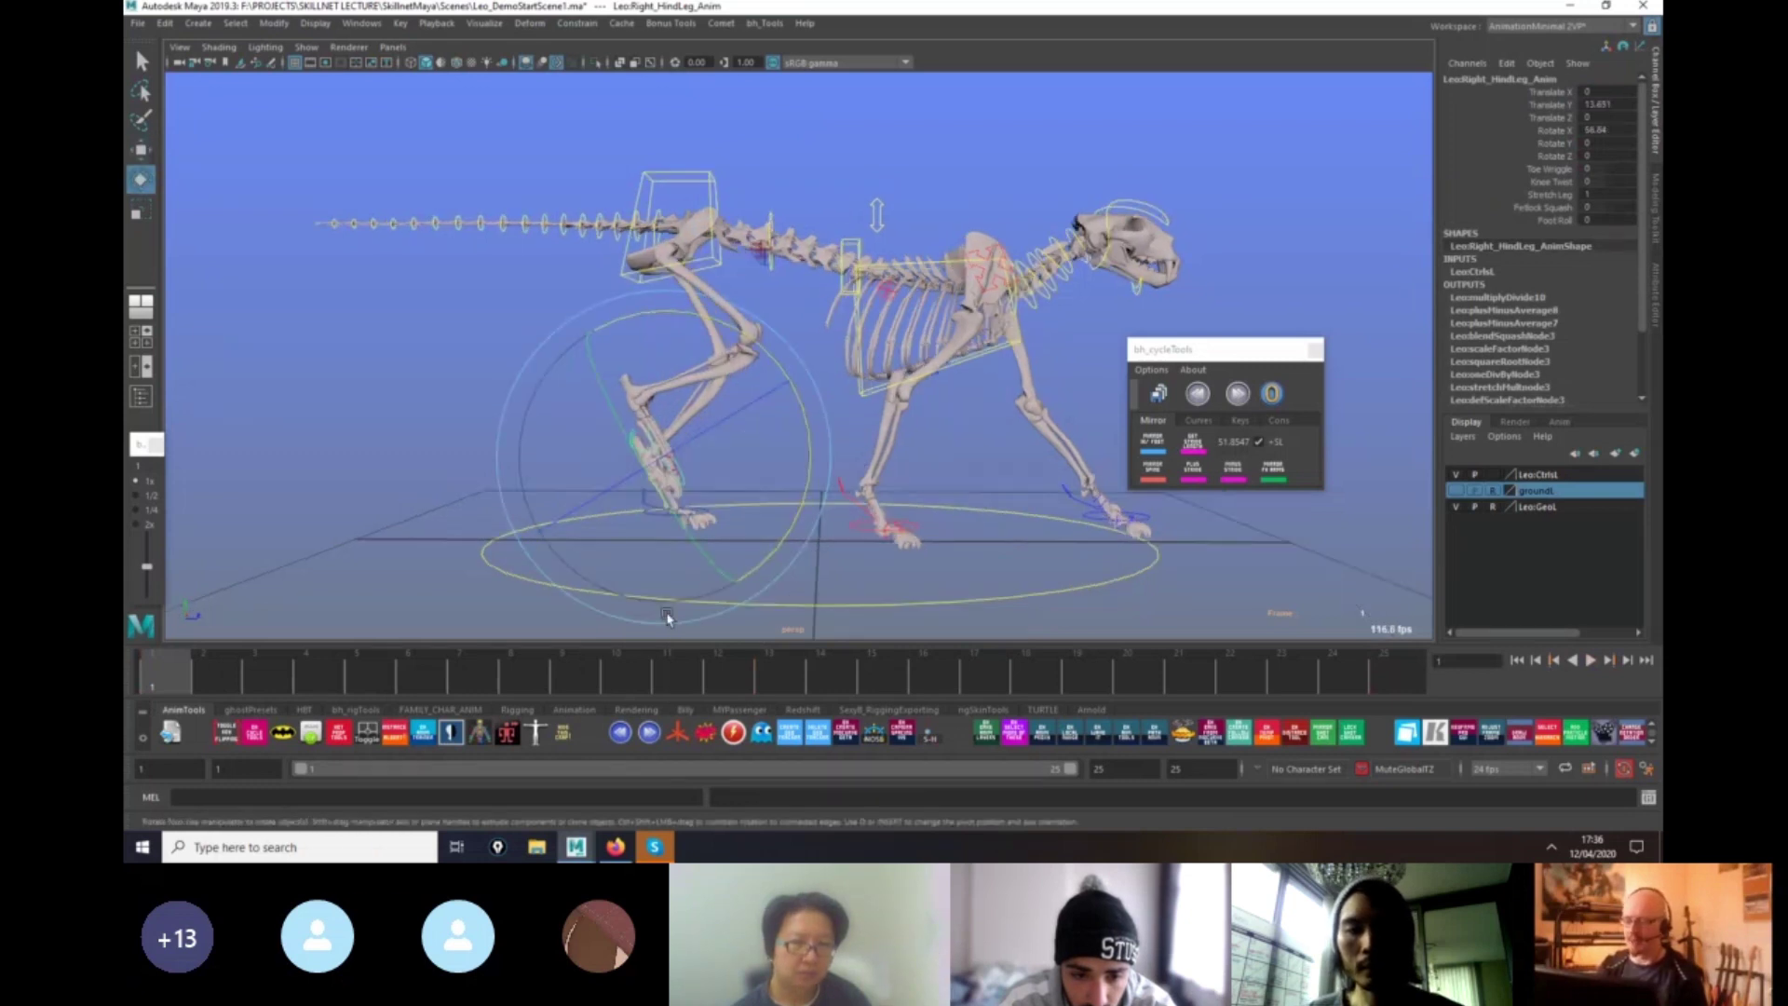
{"action": "key", "text": "alt+v"}
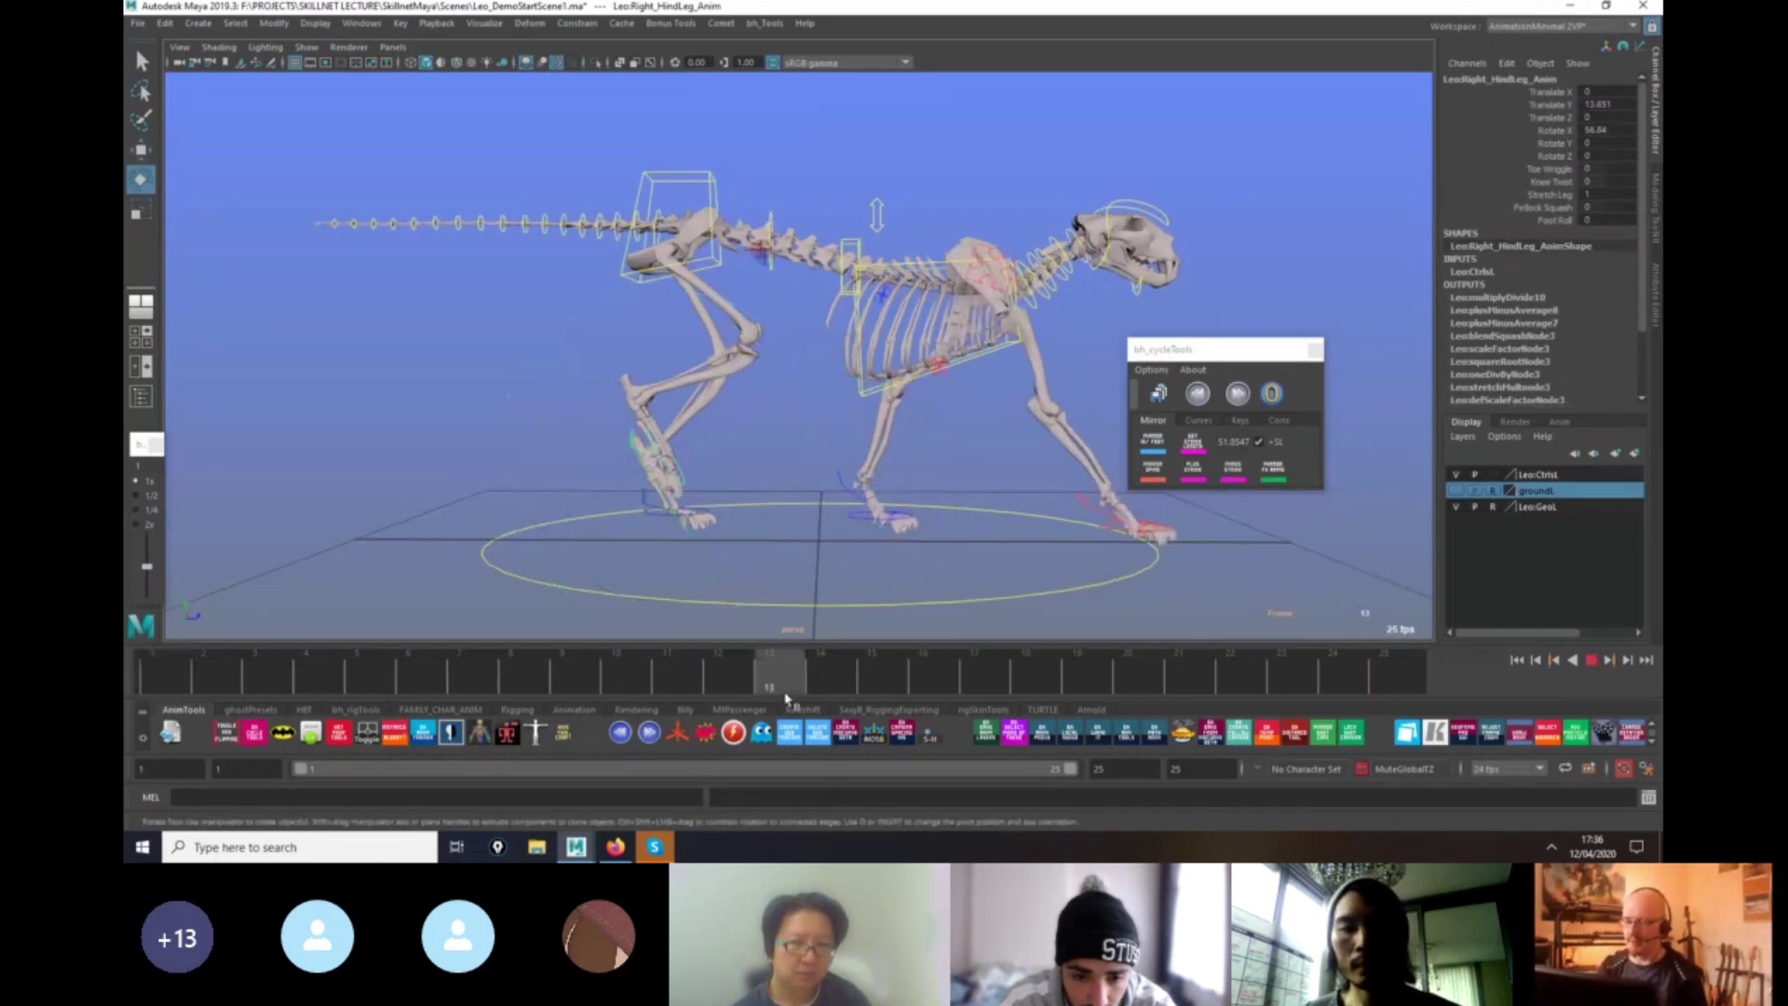
{"action": "key", "text": "alt+v"}
{"action": "key", "text": "alt+shift+v"}
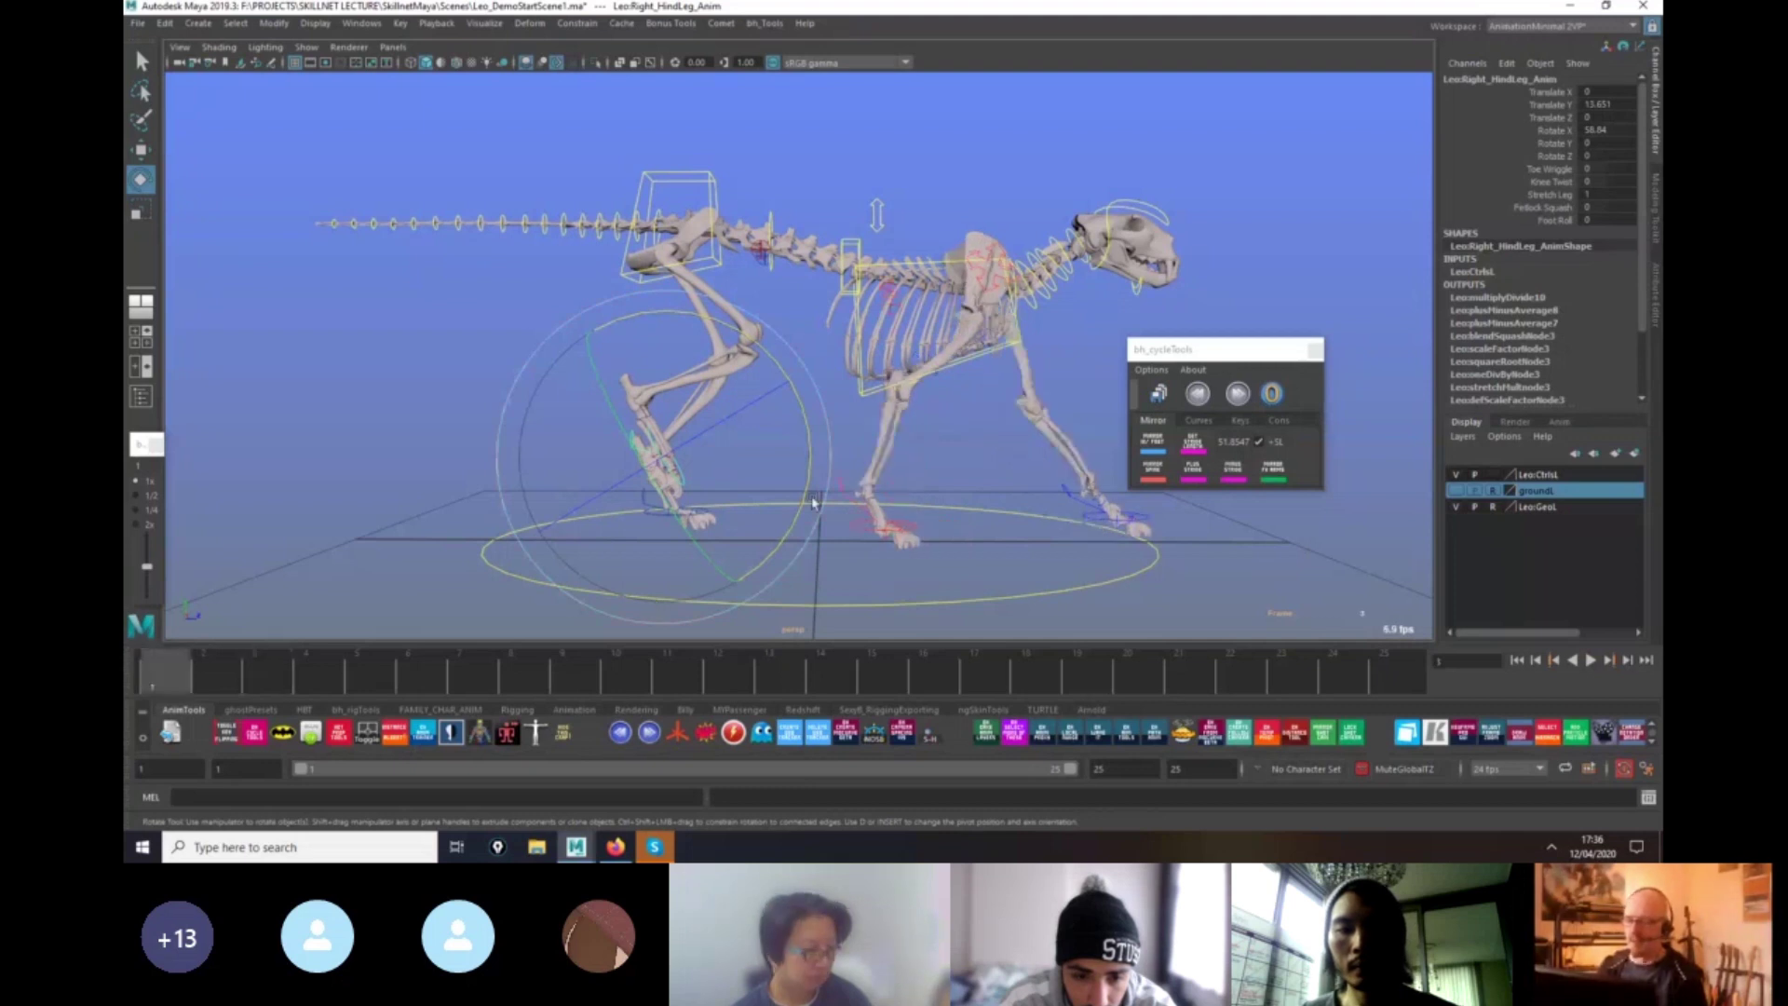
Shift the hips to about 3.2 in X, tilt them about 4.5 degrees in Z, and rotate the right hind leg to about 95 degrees in X.
{"action": "left_click_drag", "start_coordinate": [814, 499], "coordinate": [790, 205], "text": "alt"}
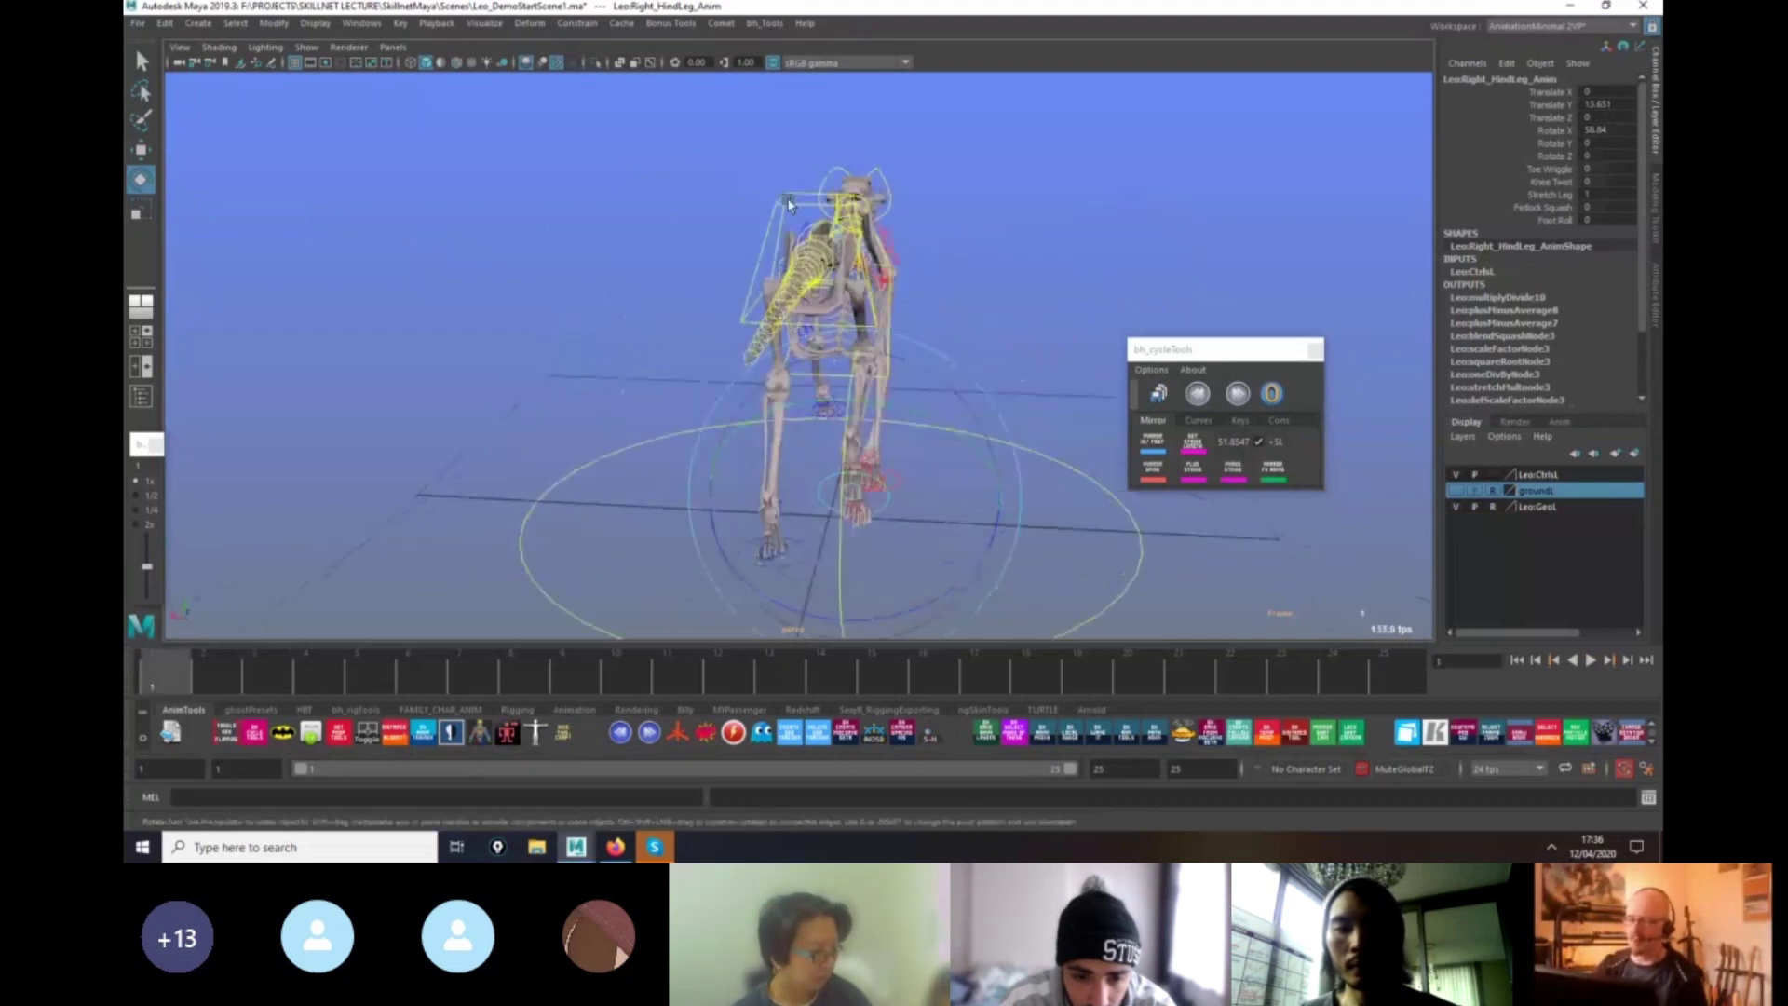
{"action": "left_click", "coordinate": [790, 205]}
{"action": "key", "text": "w"}
{"action": "left_click_drag", "start_coordinate": [952, 261], "coordinate": [981, 247], "text": "alt"}
{"action": "left_click_drag", "start_coordinate": [770, 247], "coordinate": [772, 539]}
{"action": "key", "text": "e"}
{"action": "left_click", "coordinate": [810, 486]}
{"action": "right_click_drag", "start_coordinate": [772, 539], "coordinate": [849, 544], "text": "alt"}
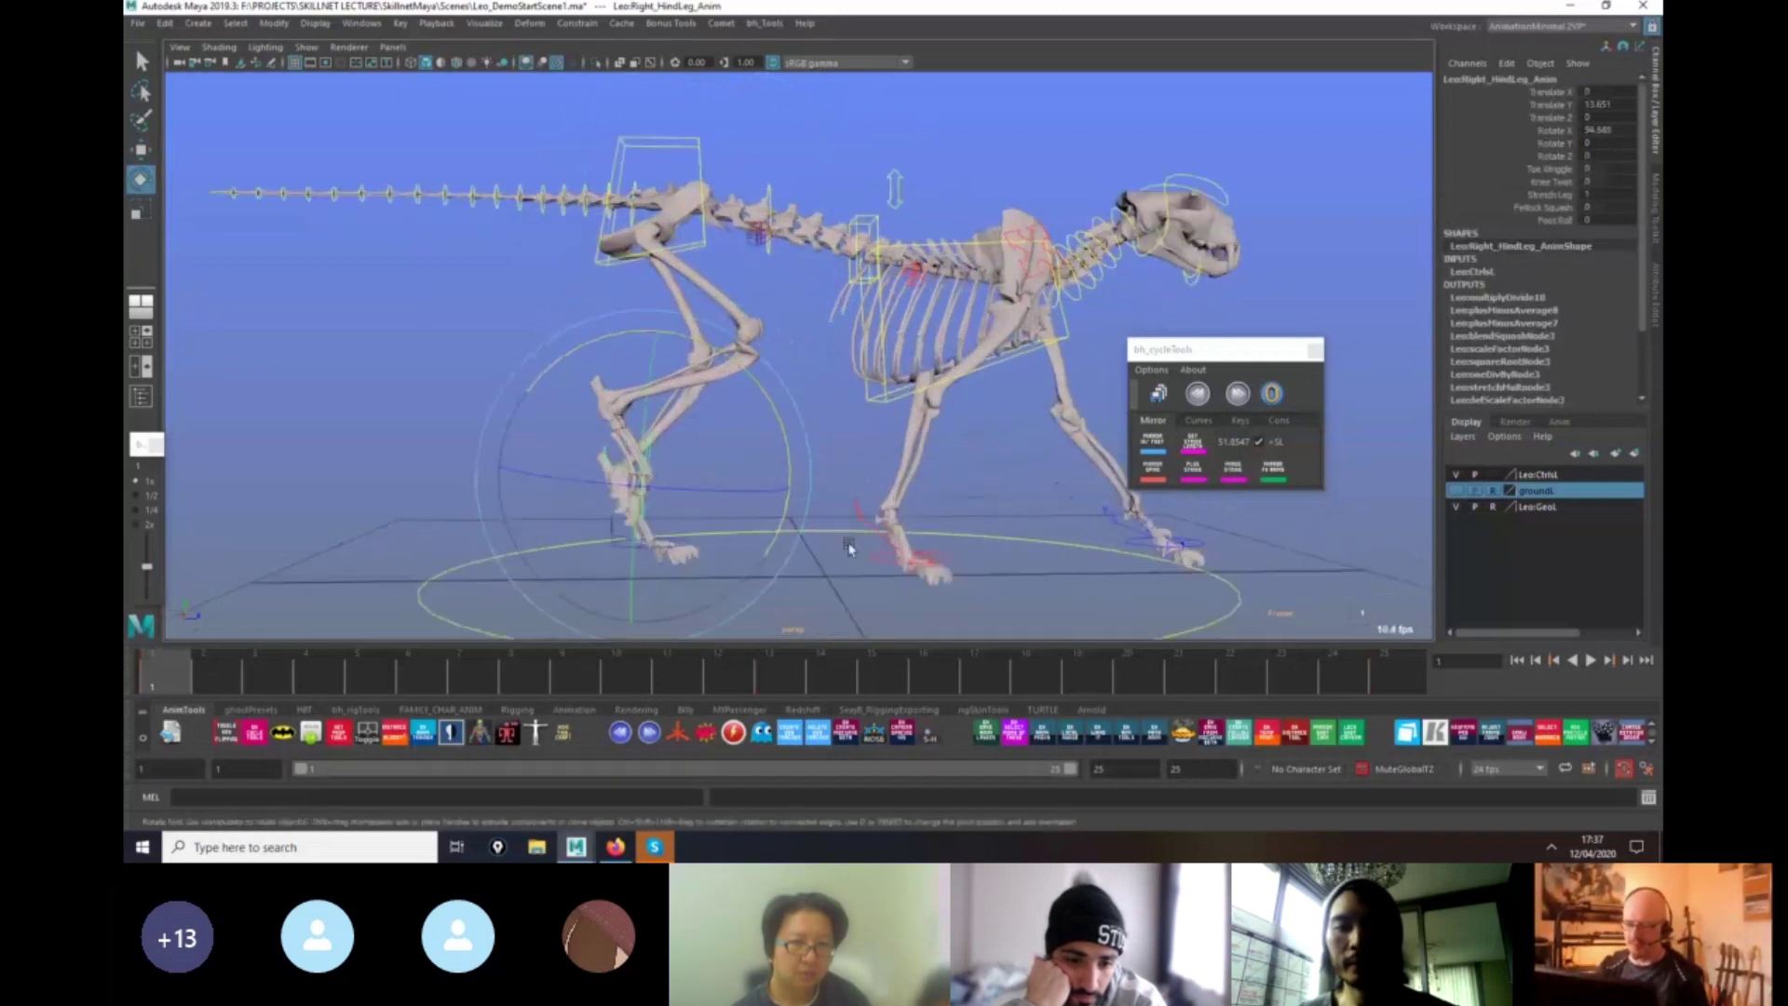
Select the left and right hind leg controls together and key both at frame 1.
{"action": "left_click", "coordinate": [849, 548]}
{"action": "left_click", "coordinate": [696, 466]}
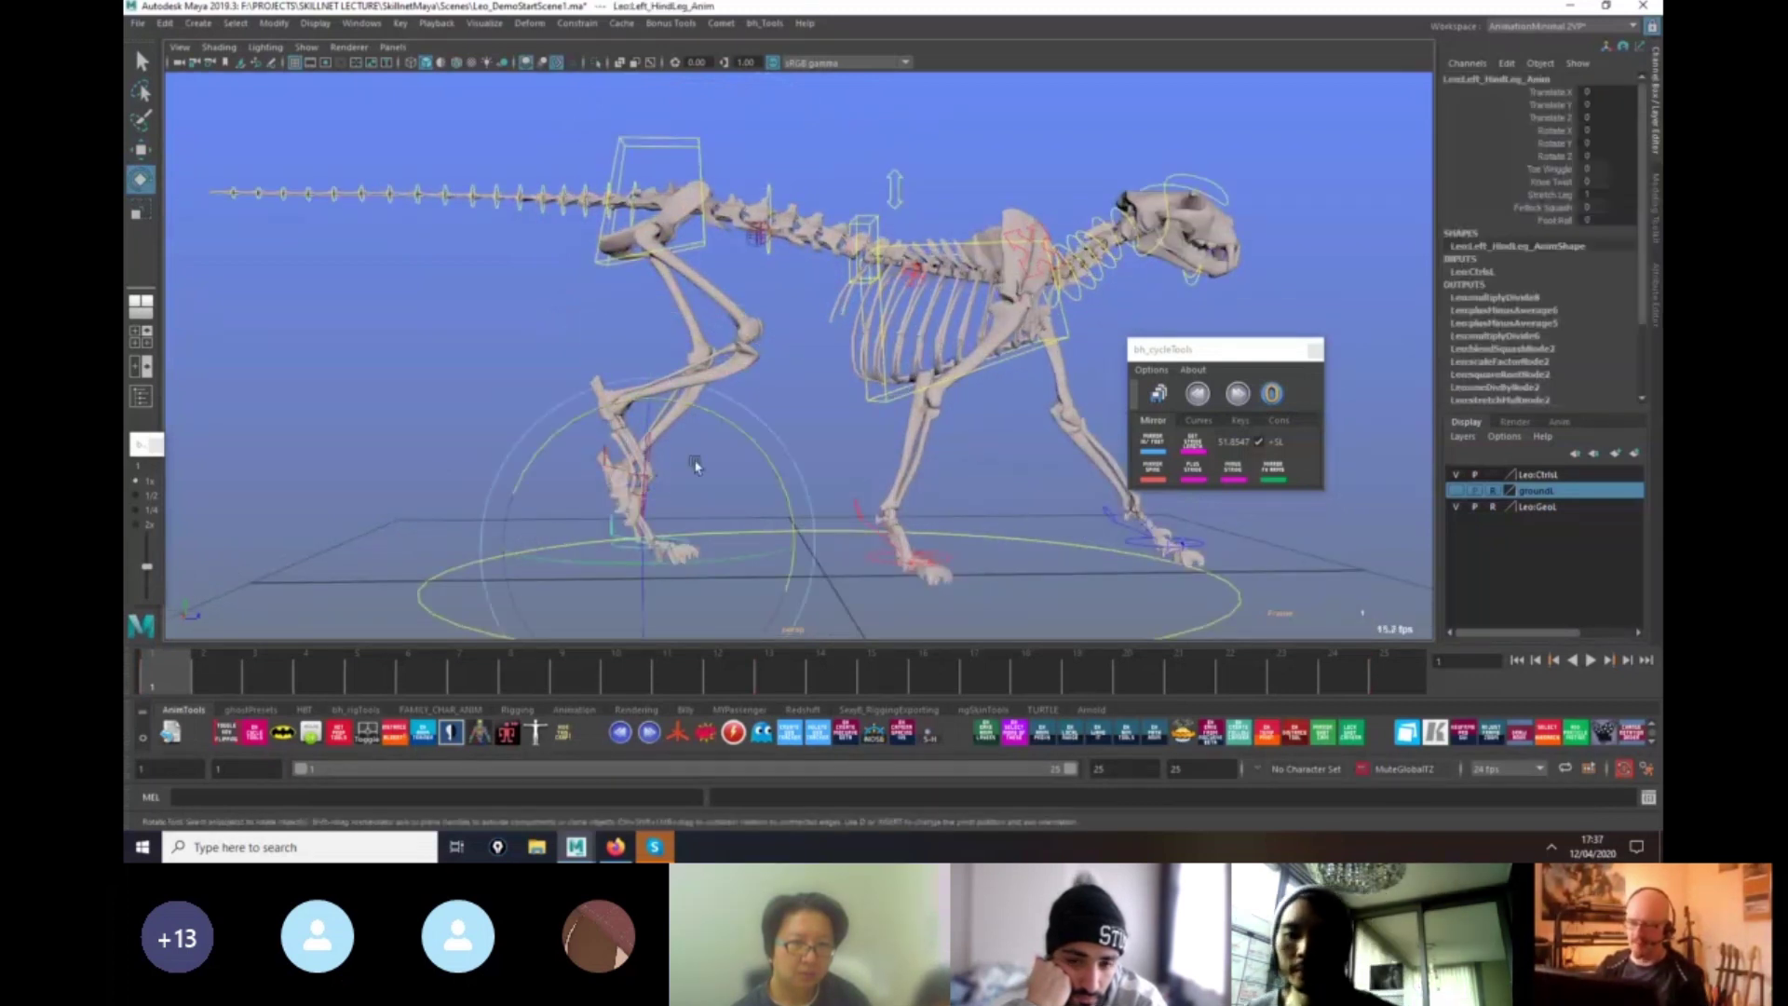
{"action": "key", "text": "w"}
{"action": "left_click_drag", "start_coordinate": [696, 463], "coordinate": [712, 451], "text": "alt"}
{"action": "left_click", "coordinate": [699, 456], "text": "shift"}
{"action": "key", "text": "s"}
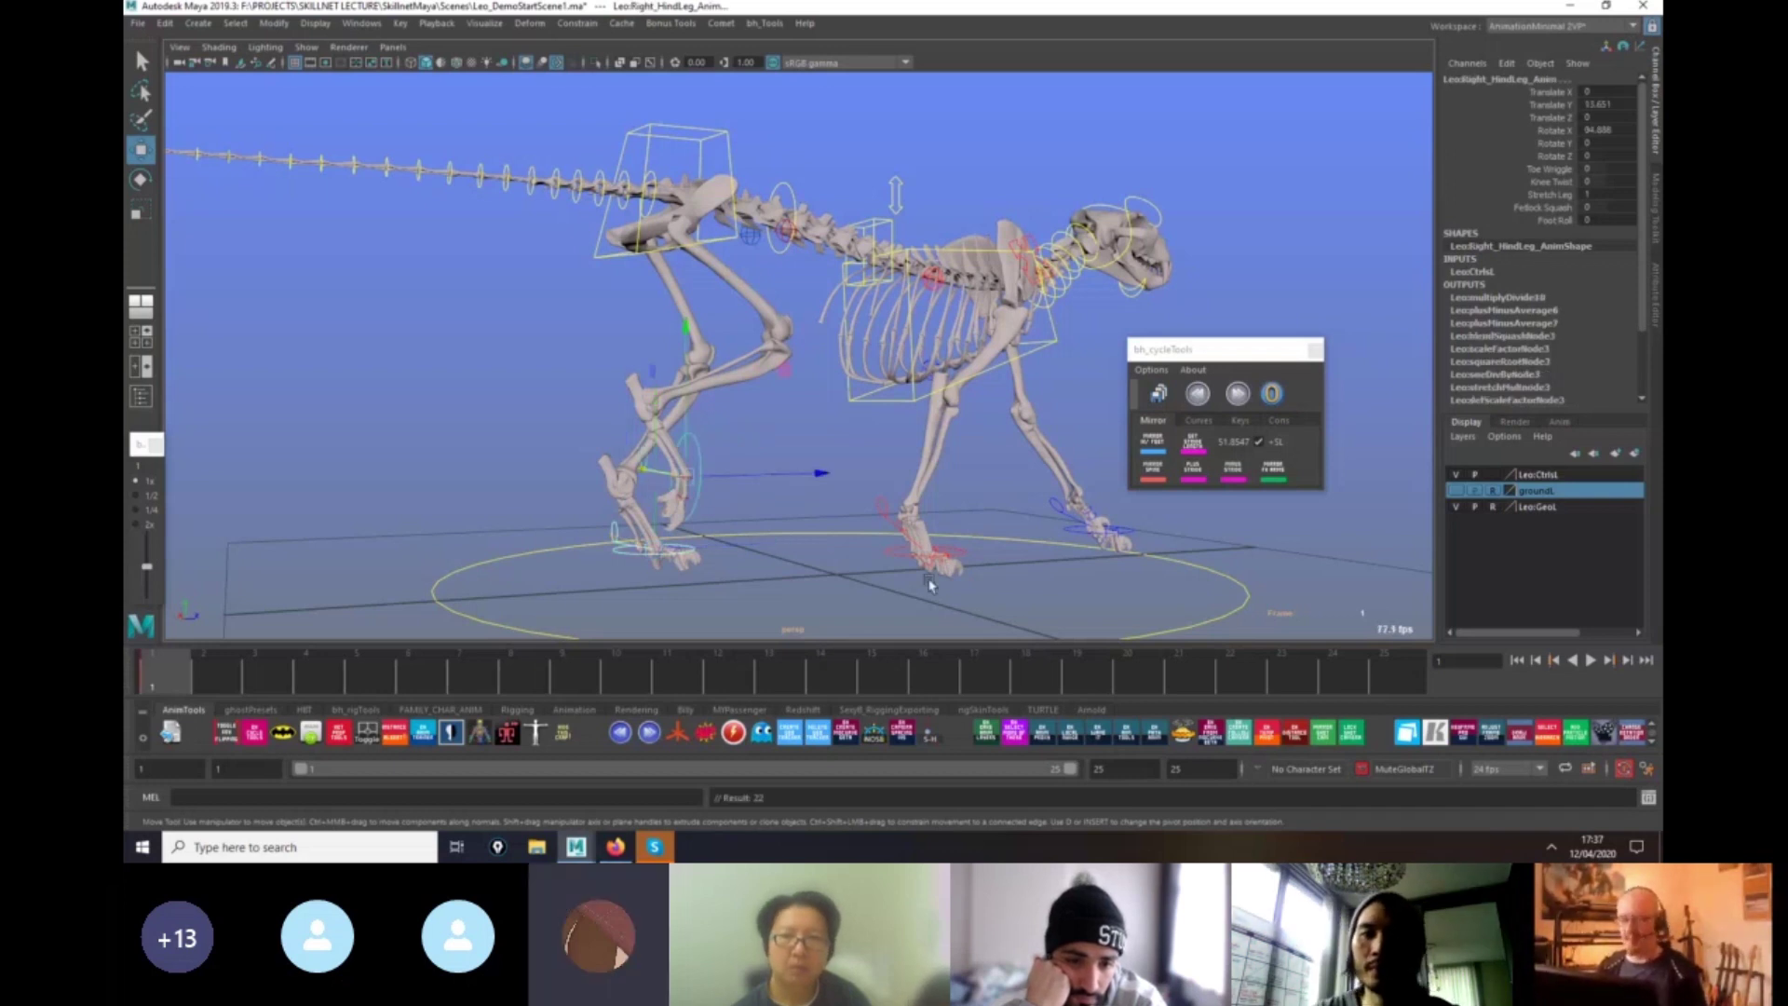
Play and scrub the cycle from several angles with the hips selected to examine the hip and hind leg pose.
{"action": "left_click_drag", "start_coordinate": [930, 585], "coordinate": [879, 581], "text": "alt"}
{"action": "right_click_drag", "start_coordinate": [879, 581], "coordinate": [808, 583], "text": "alt"}
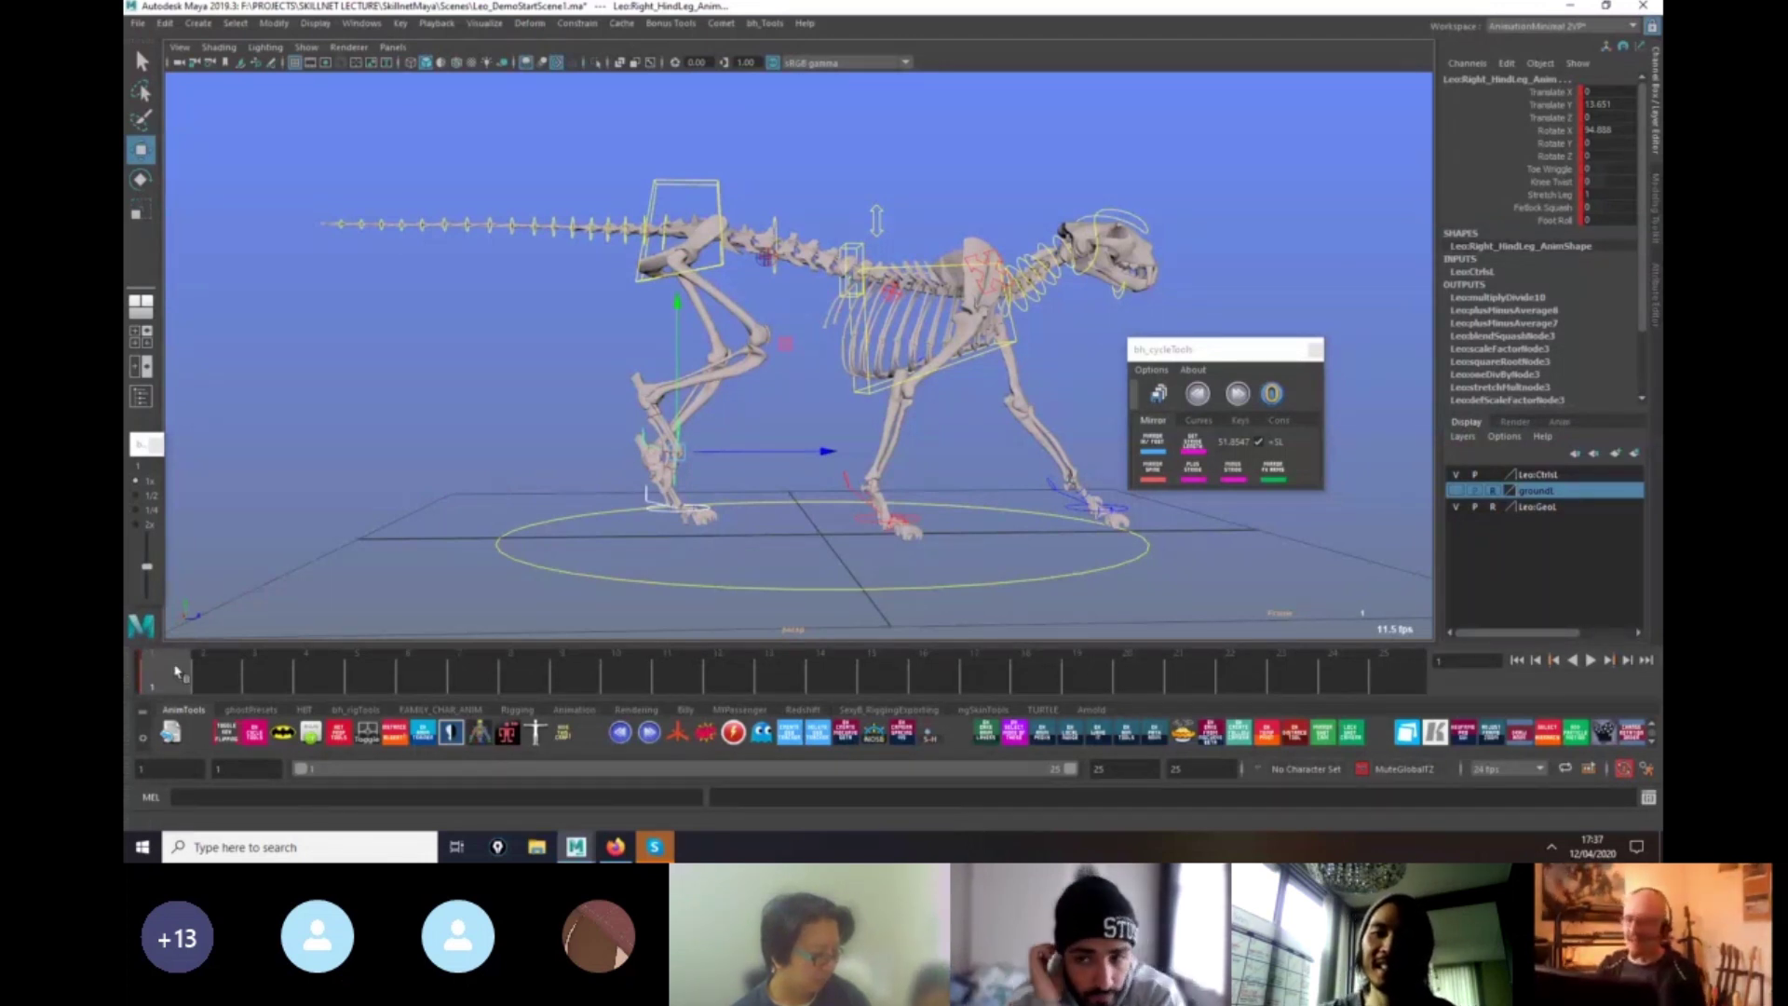
{"action": "key", "text": "alt+v"}
{"action": "mouse_move", "coordinate": [187, 690]}
{"action": "left_mouse_down"}
{"action": "mouse_move", "coordinate": [265, 689]}
{"action": "mouse_move", "coordinate": [166, 687]}
{"action": "left_mouse_up"}
{"action": "left_click", "coordinate": [722, 250]}
{"action": "left_click_drag", "start_coordinate": [783, 354], "coordinate": [852, 372], "text": "alt"}
{"action": "left_click_drag", "start_coordinate": [166, 685], "coordinate": [1497, 679]}
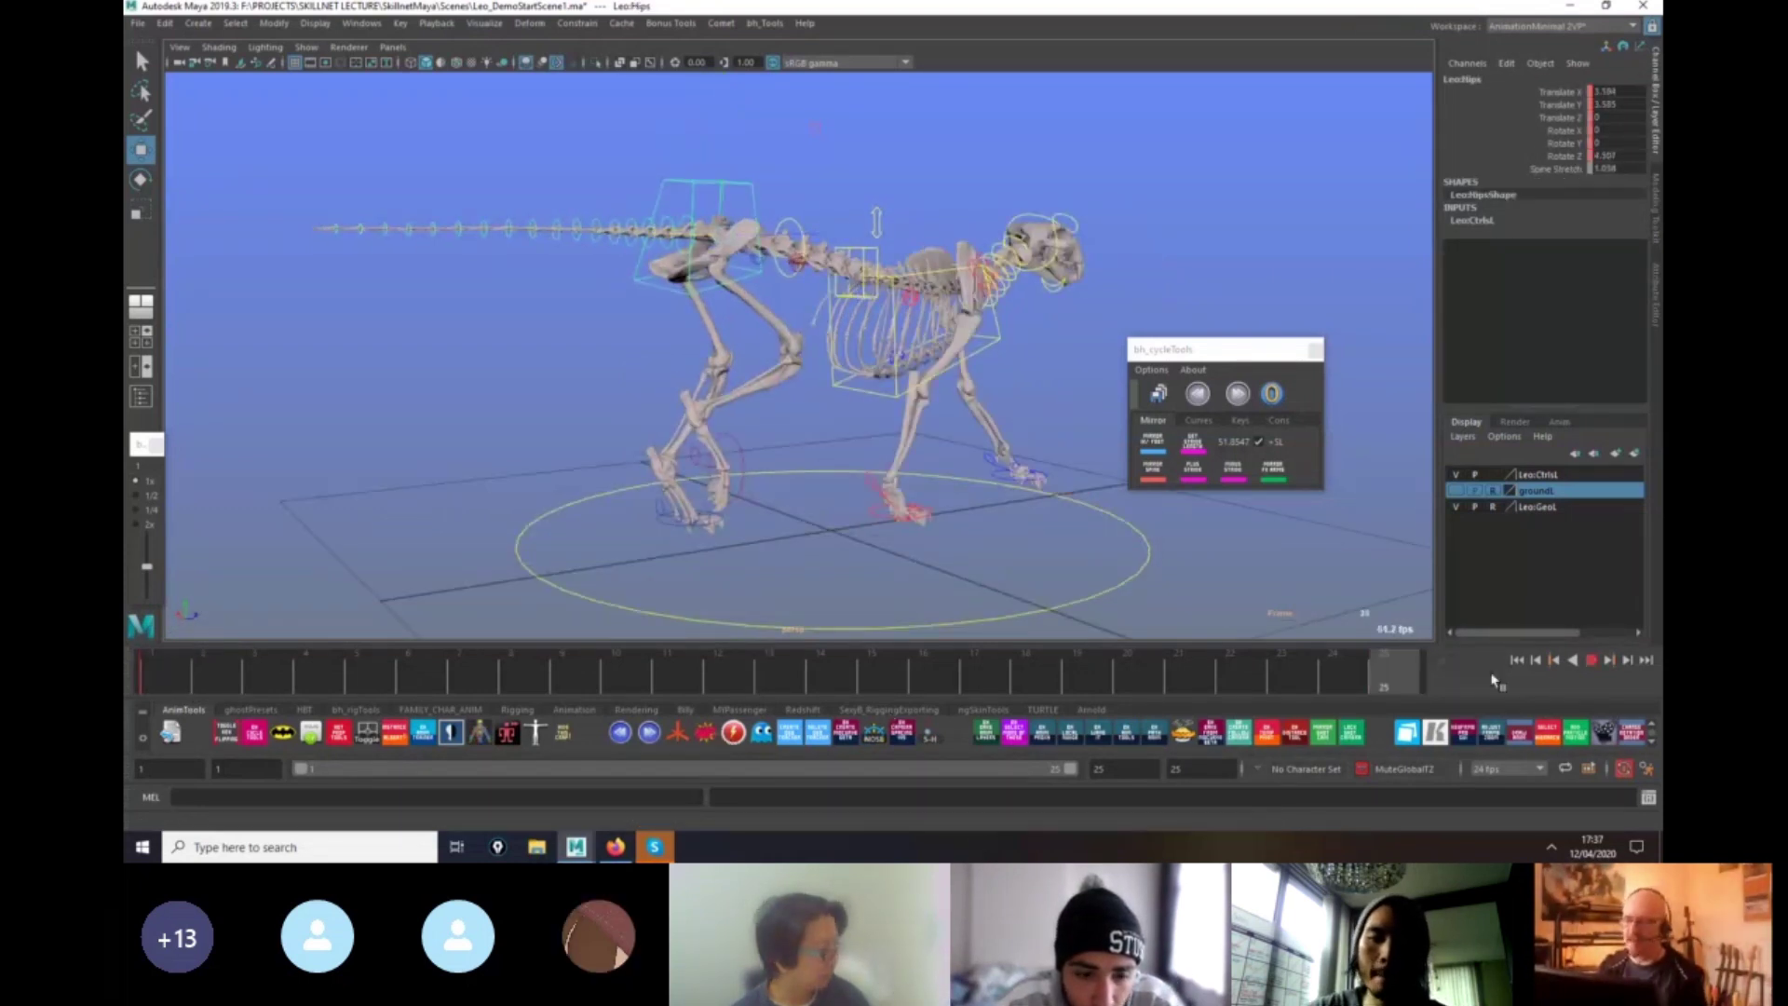
{"action": "key", "text": "alt+shift+v"}
{"action": "left_click_drag", "start_coordinate": [1139, 612], "coordinate": [978, 627], "text": "alt"}
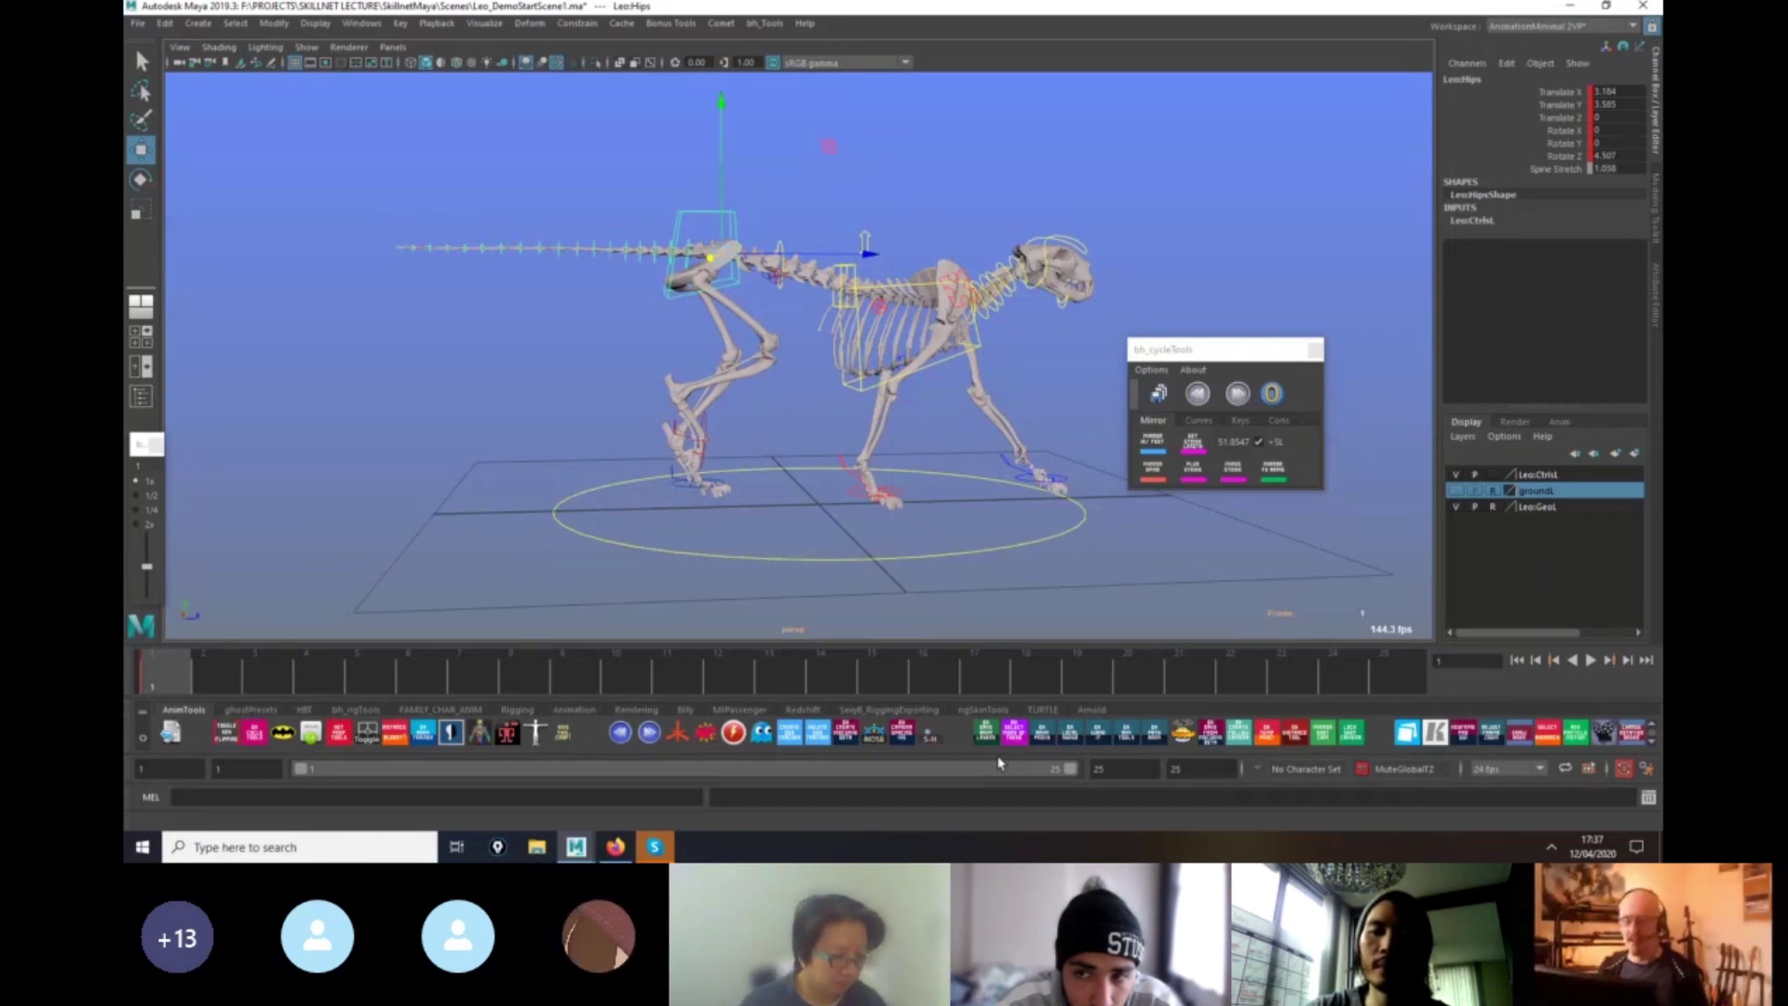
{"action": "left_click_drag", "start_coordinate": [810, 585], "coordinate": [890, 562], "text": "alt"}
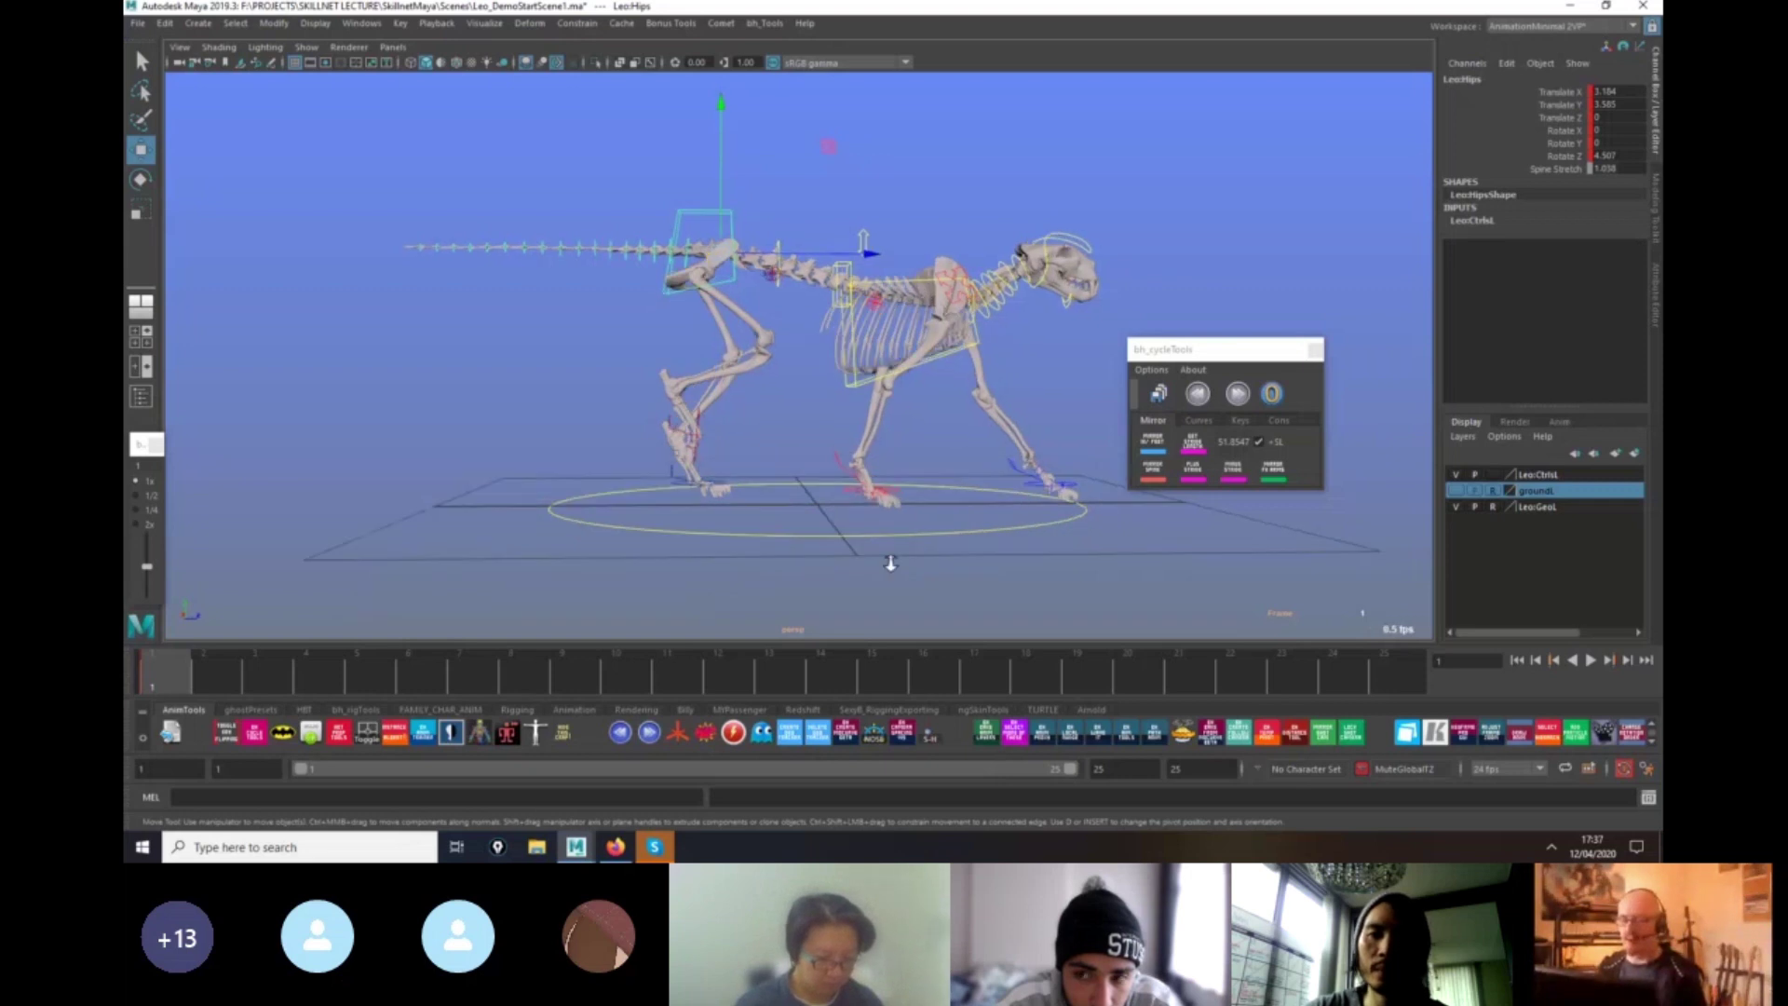
{"action": "mouse_move", "coordinate": [890, 563]}
{"action": "right_mouse_down", "text": "alt"}
{"action": "mouse_move", "coordinate": [895, 584]}
{"action": "mouse_move", "coordinate": [921, 581]}
{"action": "right_mouse_up", "text": "alt"}
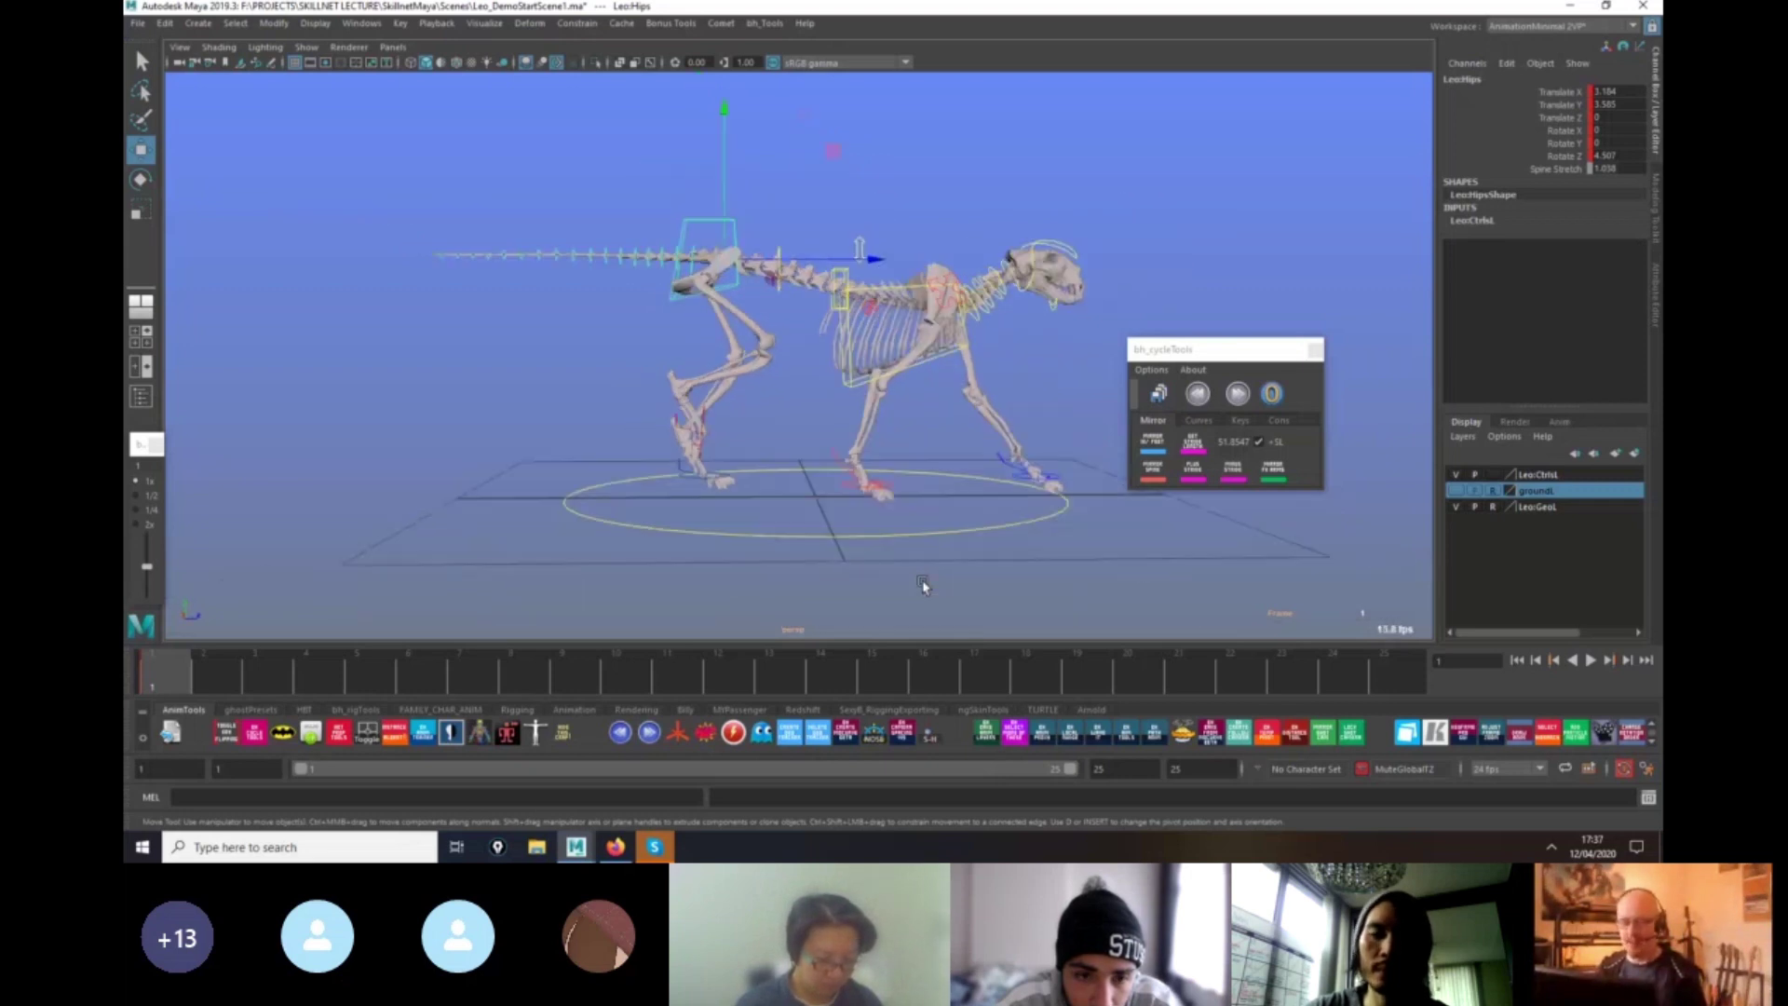
{"action": "left_click_drag", "start_coordinate": [983, 676], "coordinate": [468, 698]}
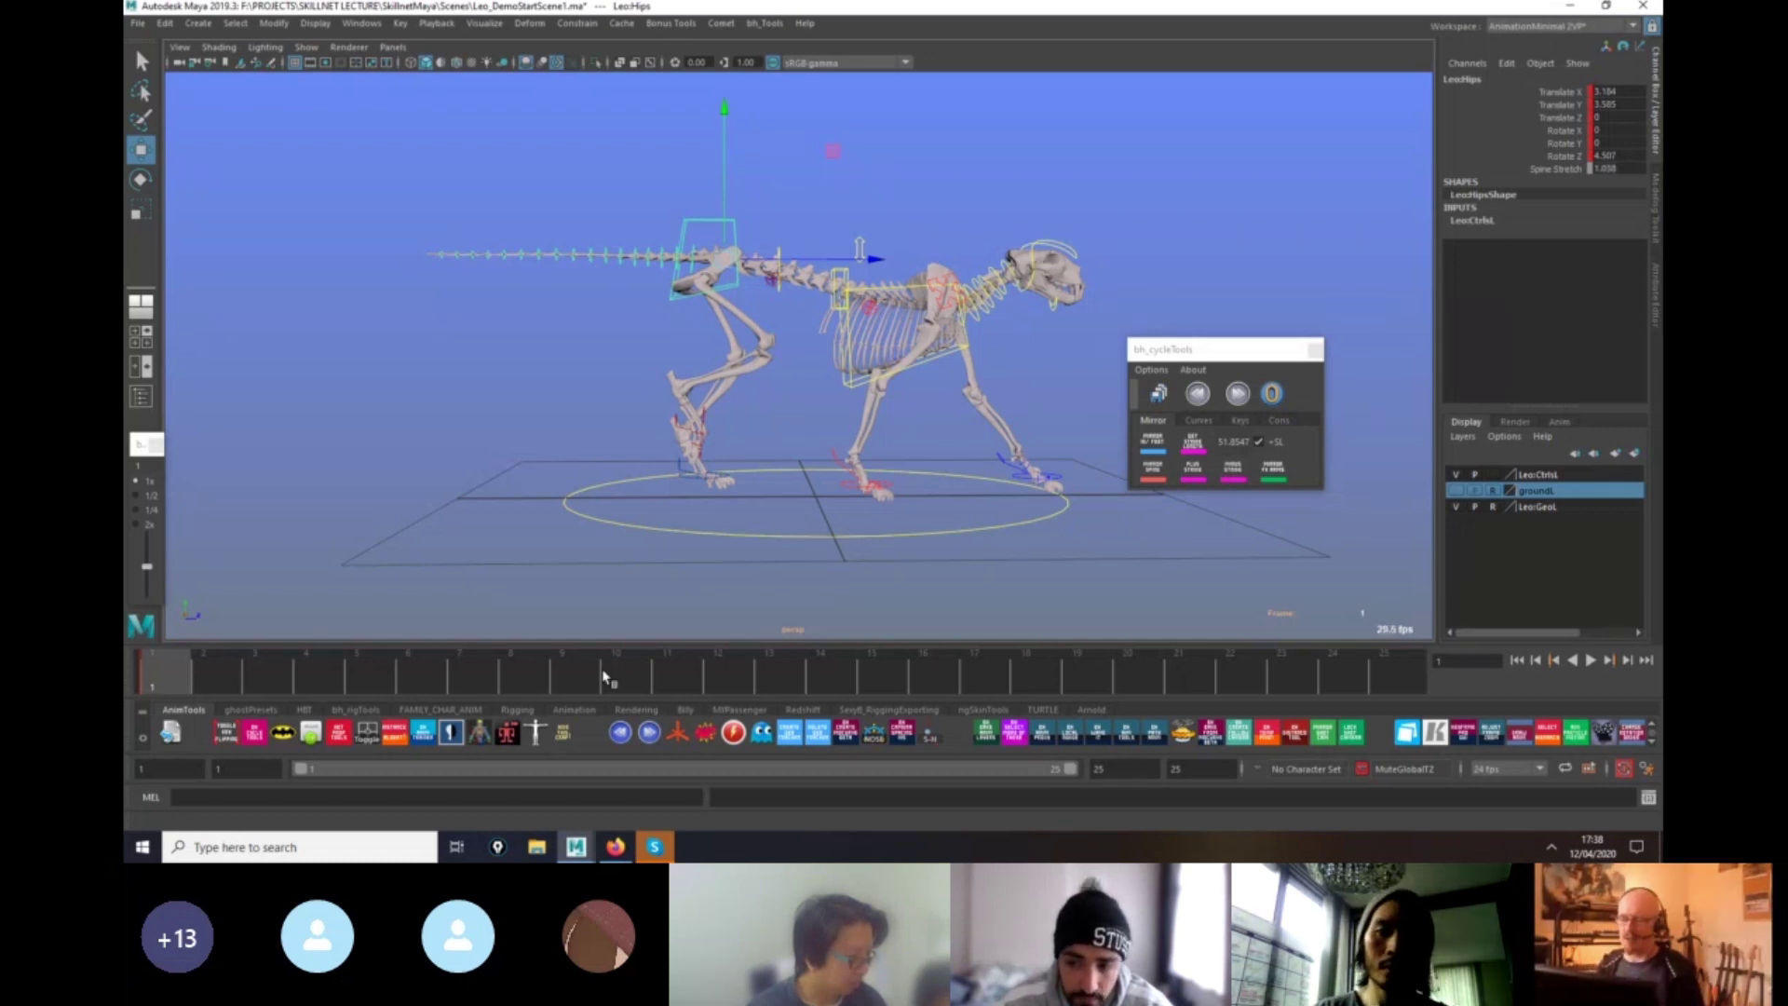
Add both hind leg controls to the hips selection and key all three at frame 1.
{"action": "left_click_drag", "start_coordinate": [1204, 582], "coordinate": [1190, 583], "text": "alt"}
{"action": "right_click_drag", "start_coordinate": [1190, 583], "coordinate": [1246, 600], "text": "alt"}
{"action": "left_click_drag", "start_coordinate": [1246, 600], "coordinate": [1111, 605], "text": "alt"}
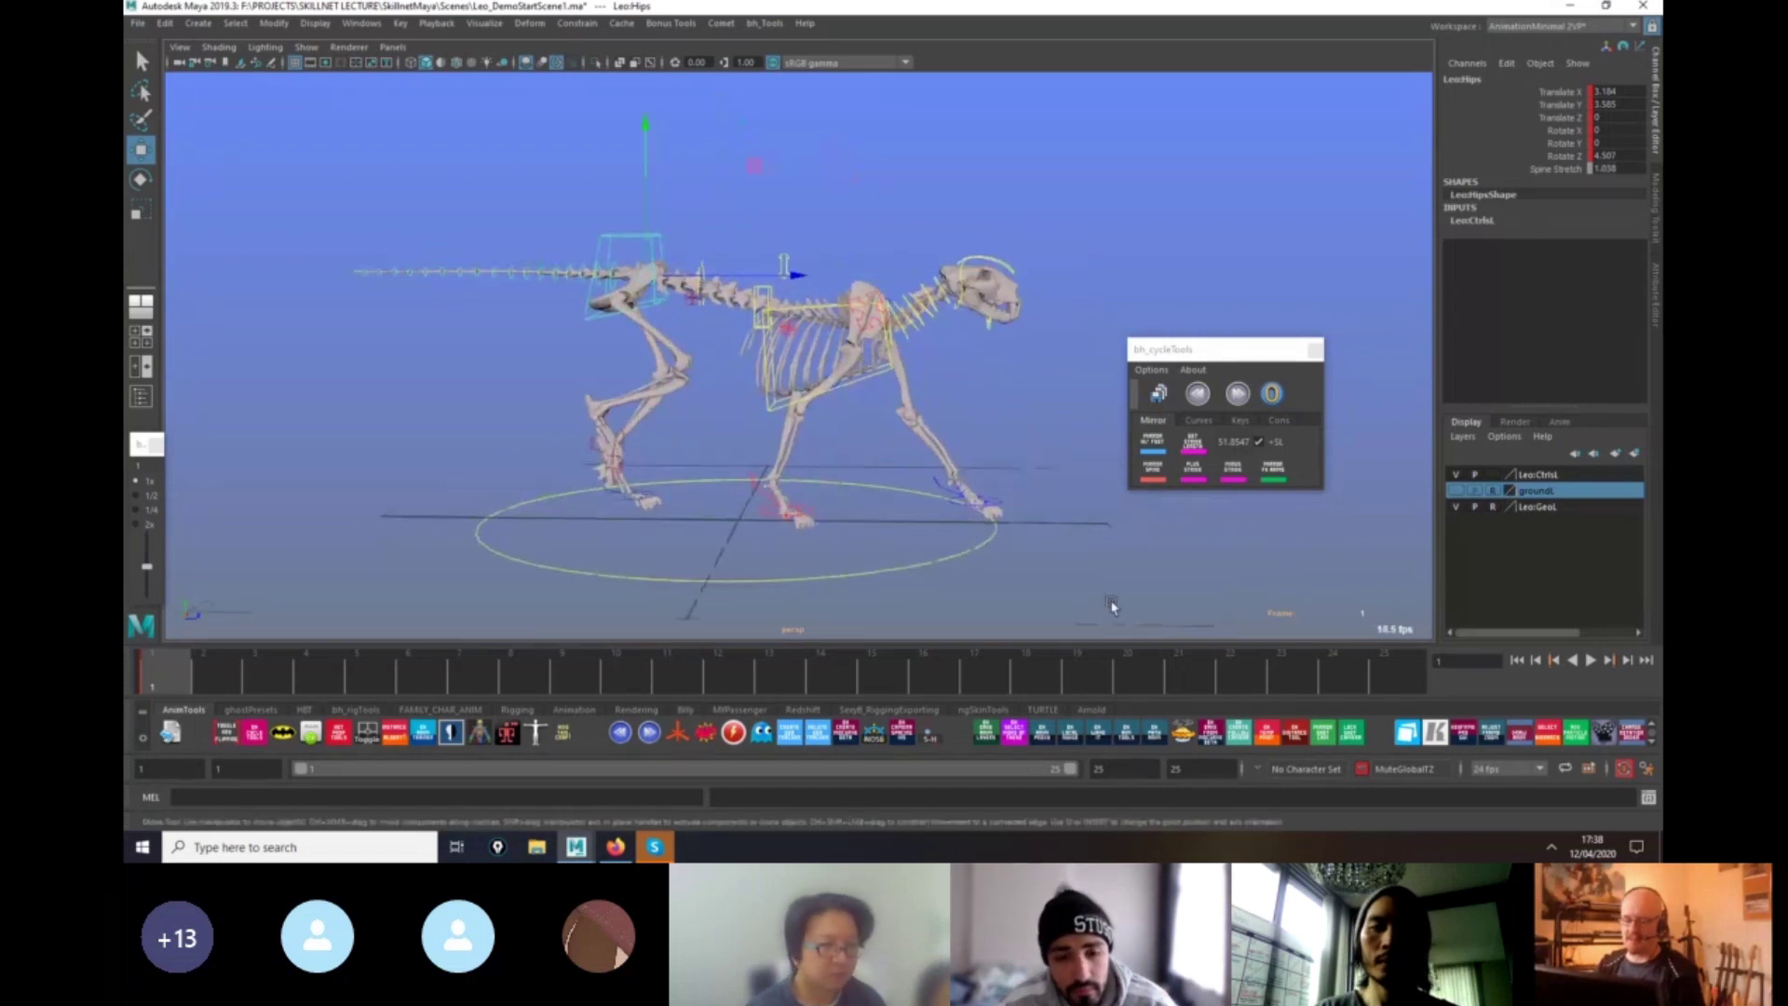
{"action": "left_click", "coordinate": [624, 499]}
{"action": "left_click", "coordinate": [619, 436]}
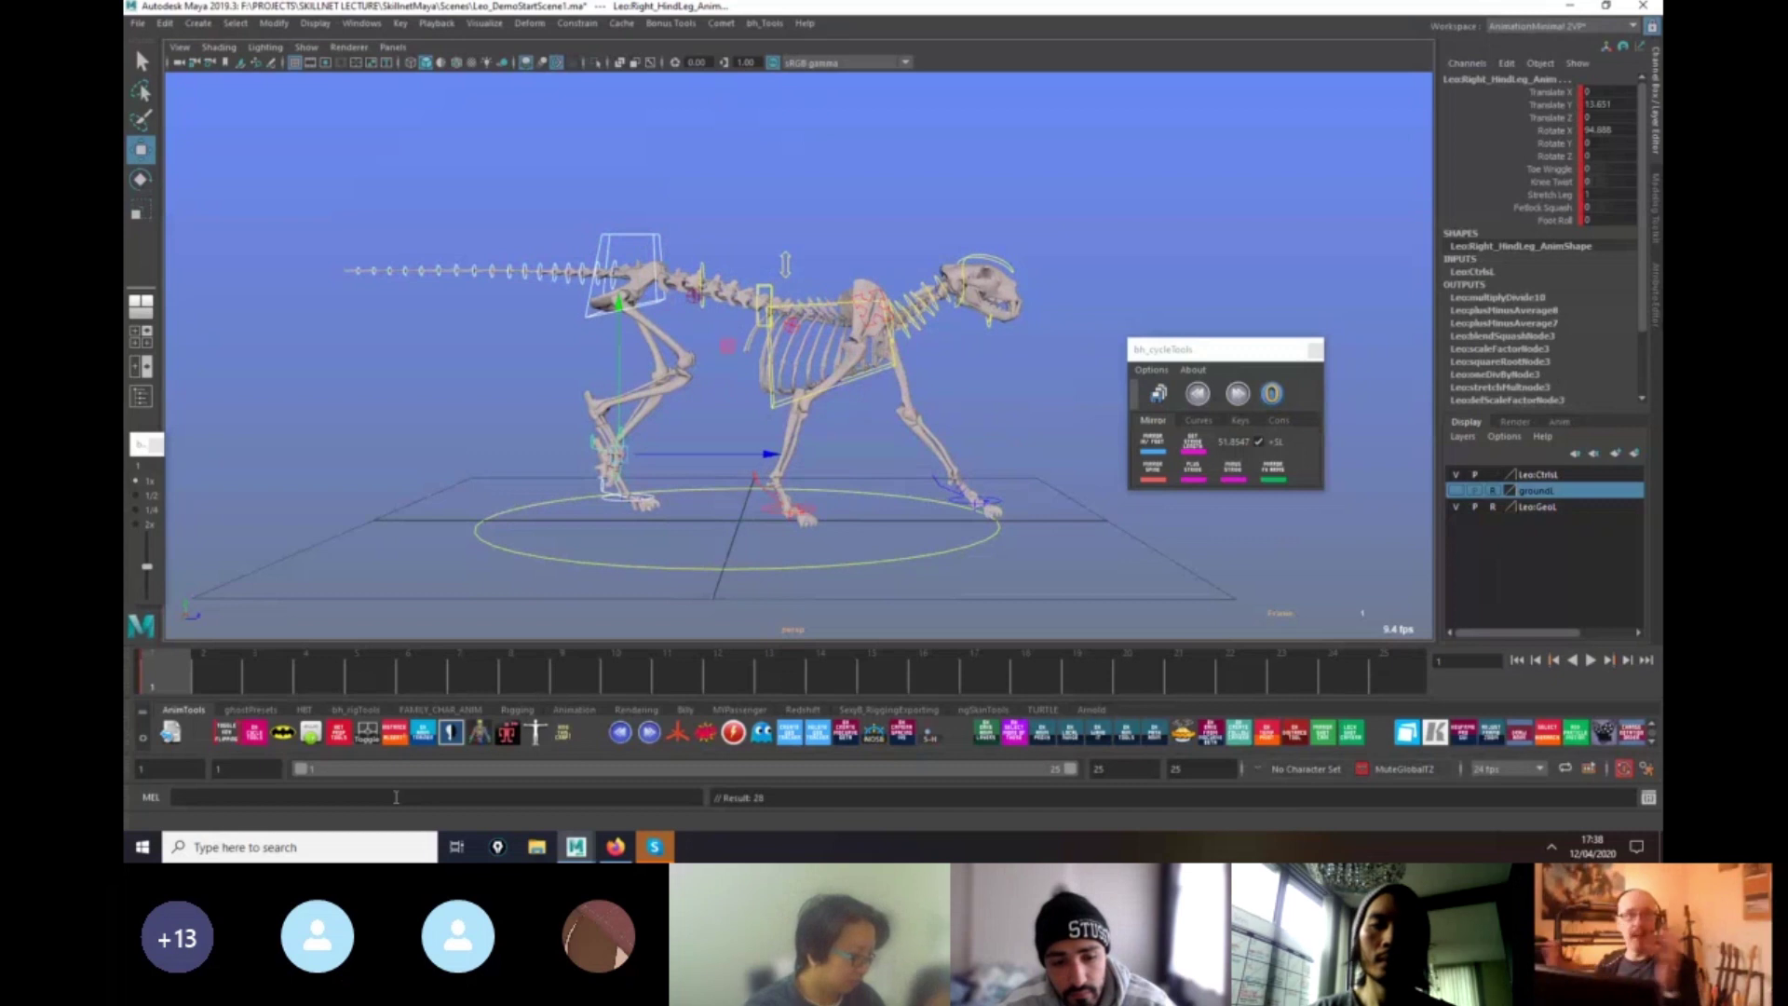
Play and scrub the cycle while selecting the foreleg and left hind leg controls in turn to compare their keyed frames.
{"action": "key", "text": "alt+v"}
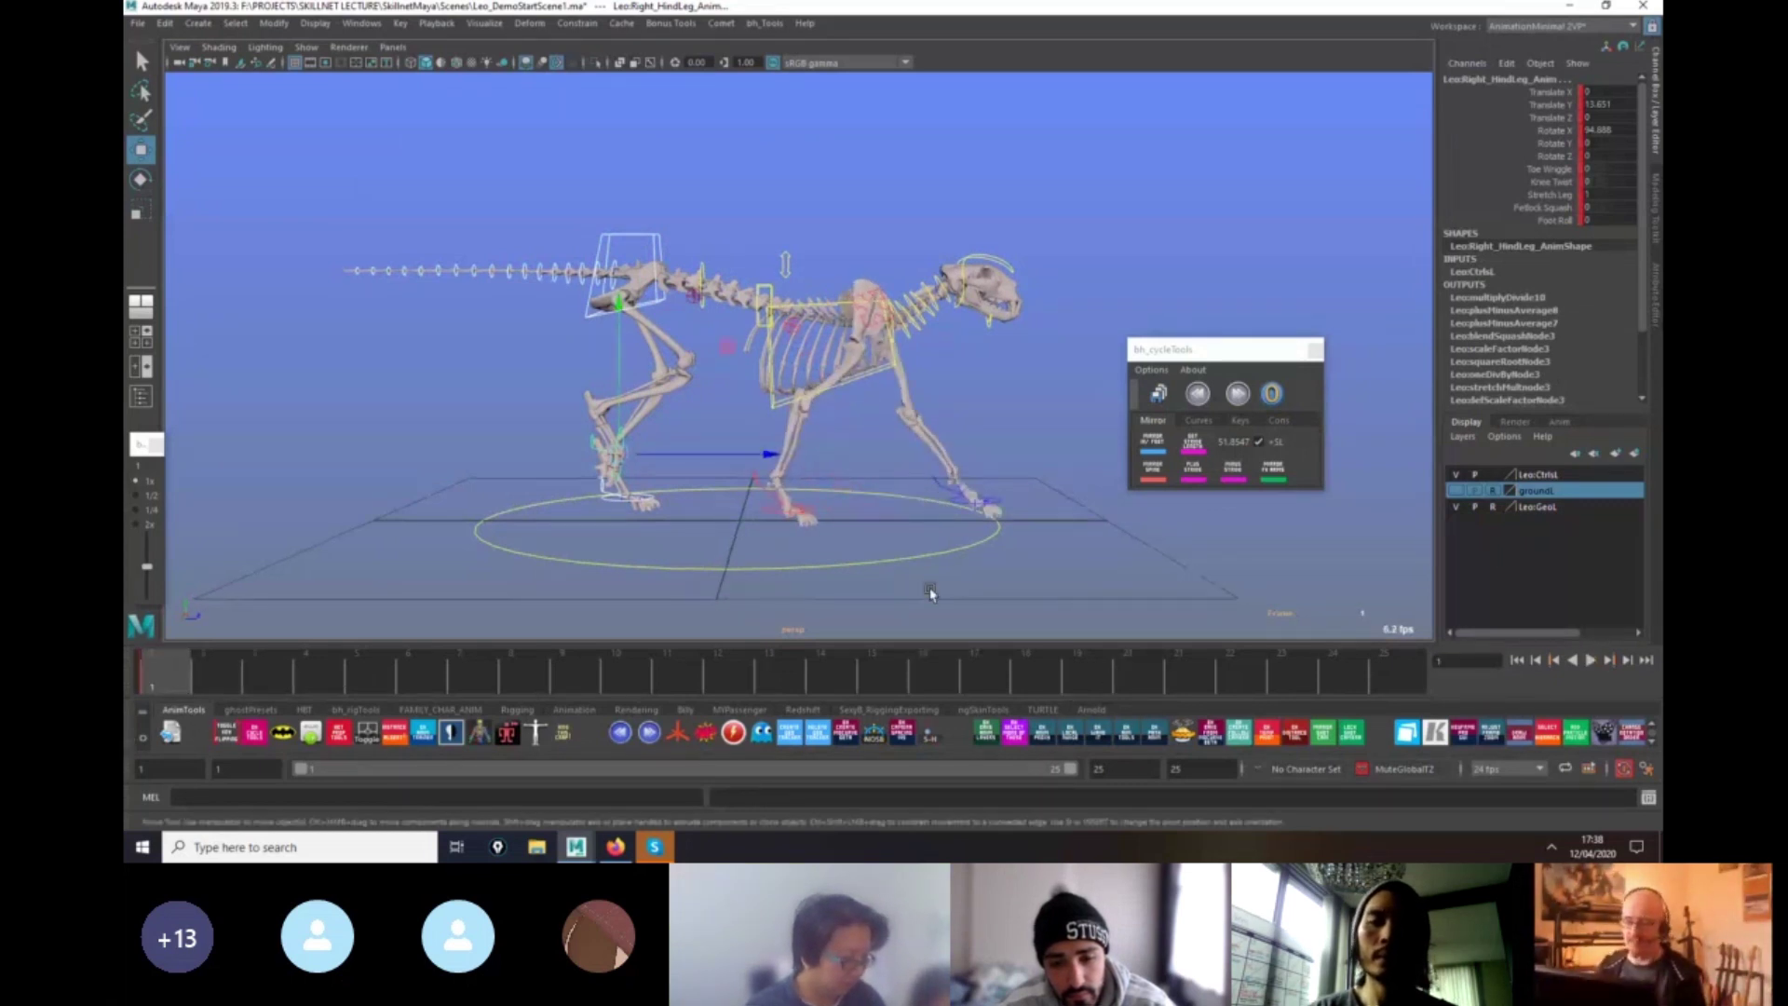
{"action": "right_click_drag", "start_coordinate": [931, 593], "coordinate": [1167, 608], "text": "alt"}
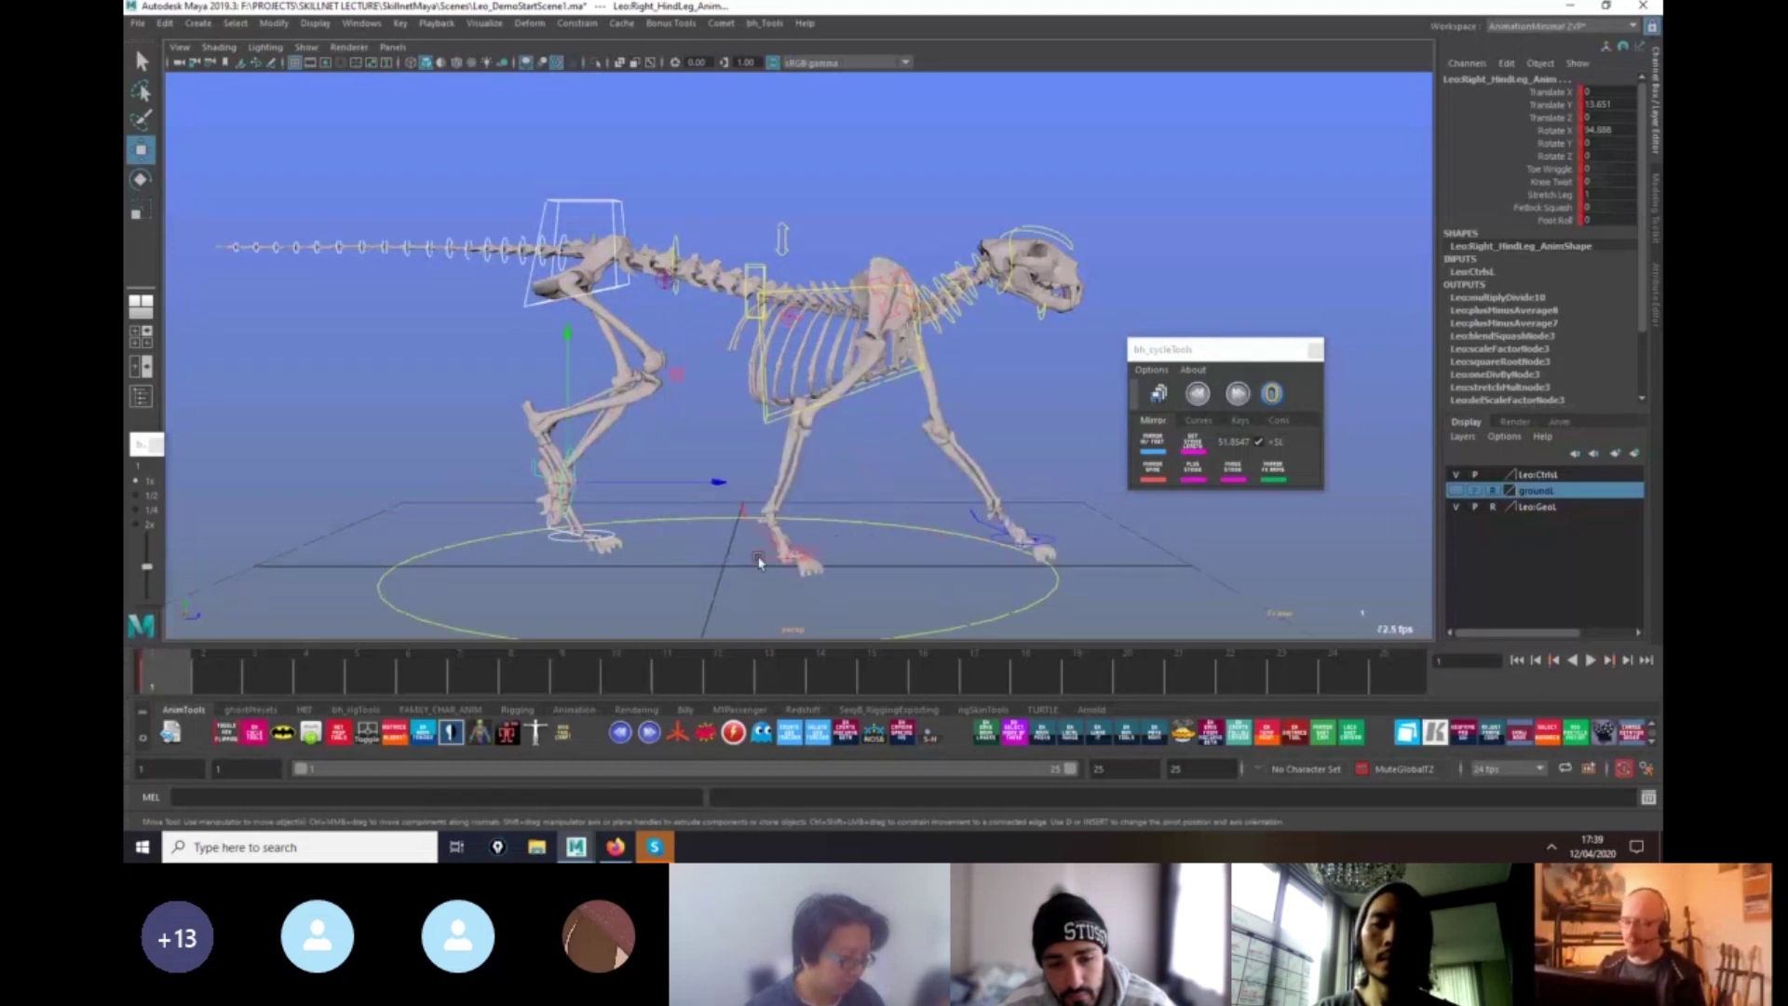
{"action": "left_click", "coordinate": [820, 566]}
{"action": "left_click", "coordinate": [1055, 538]}
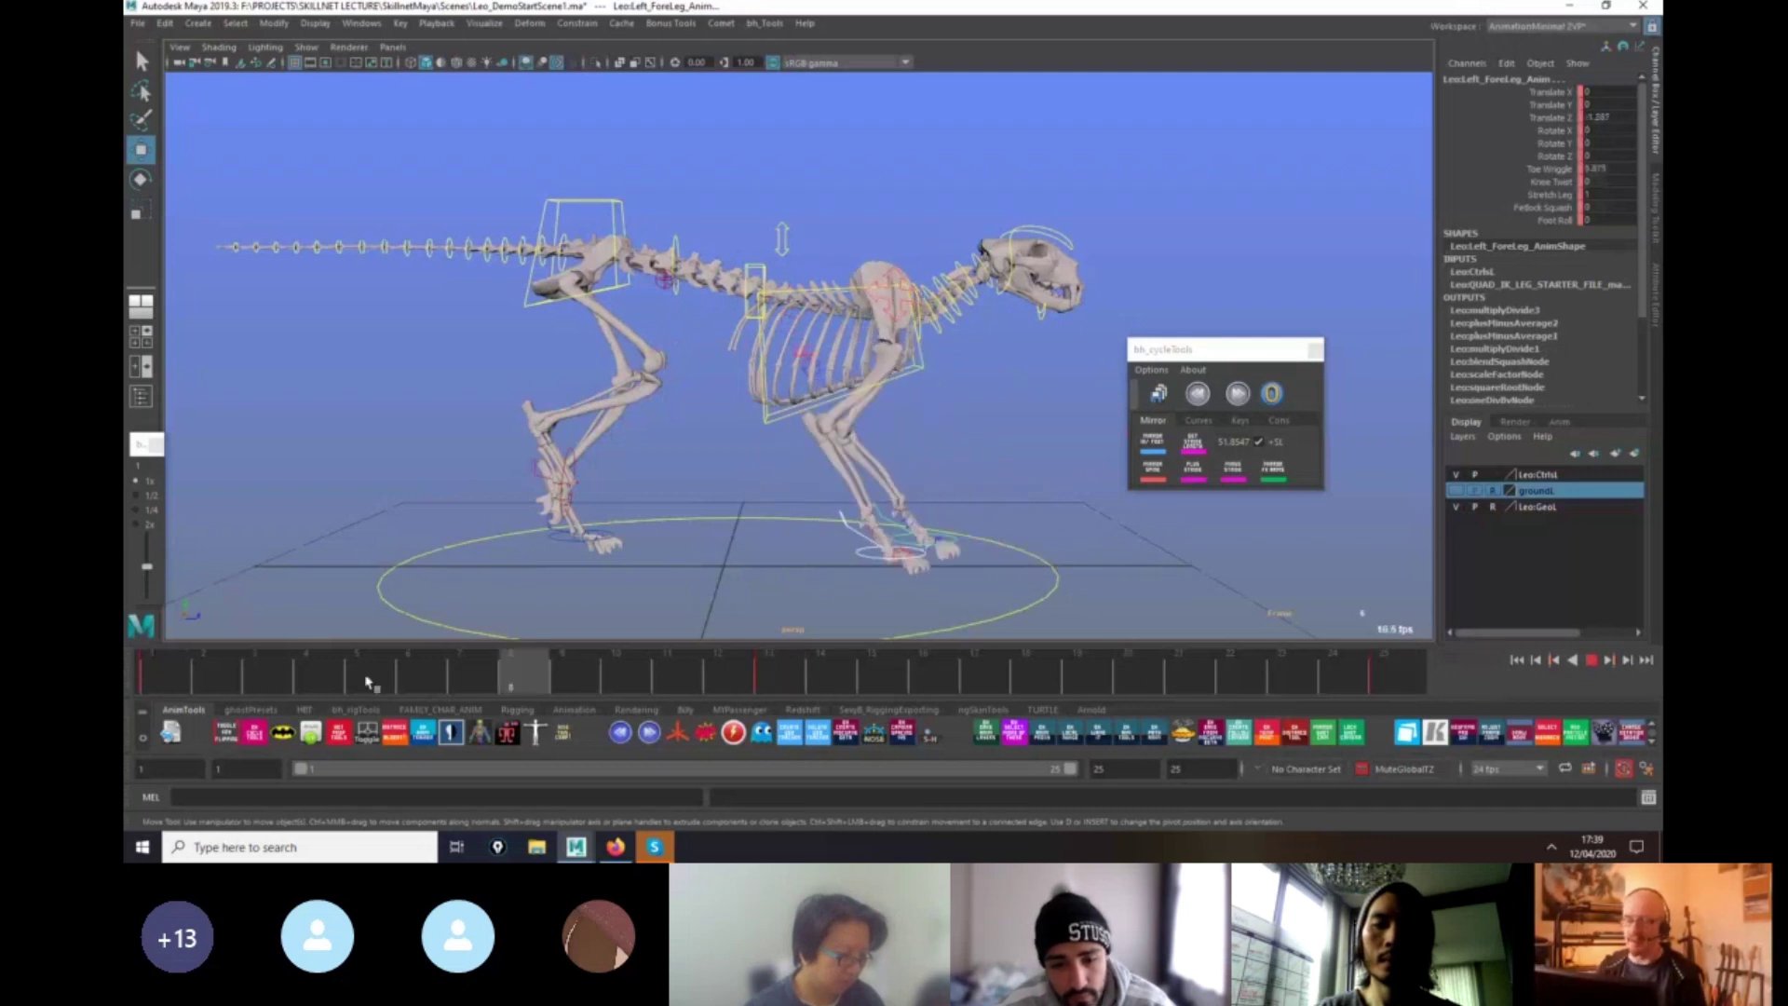
{"action": "left_click", "coordinate": [166, 682]}
{"action": "left_click", "coordinate": [585, 485]}
{"action": "left_click", "coordinate": [585, 485]}
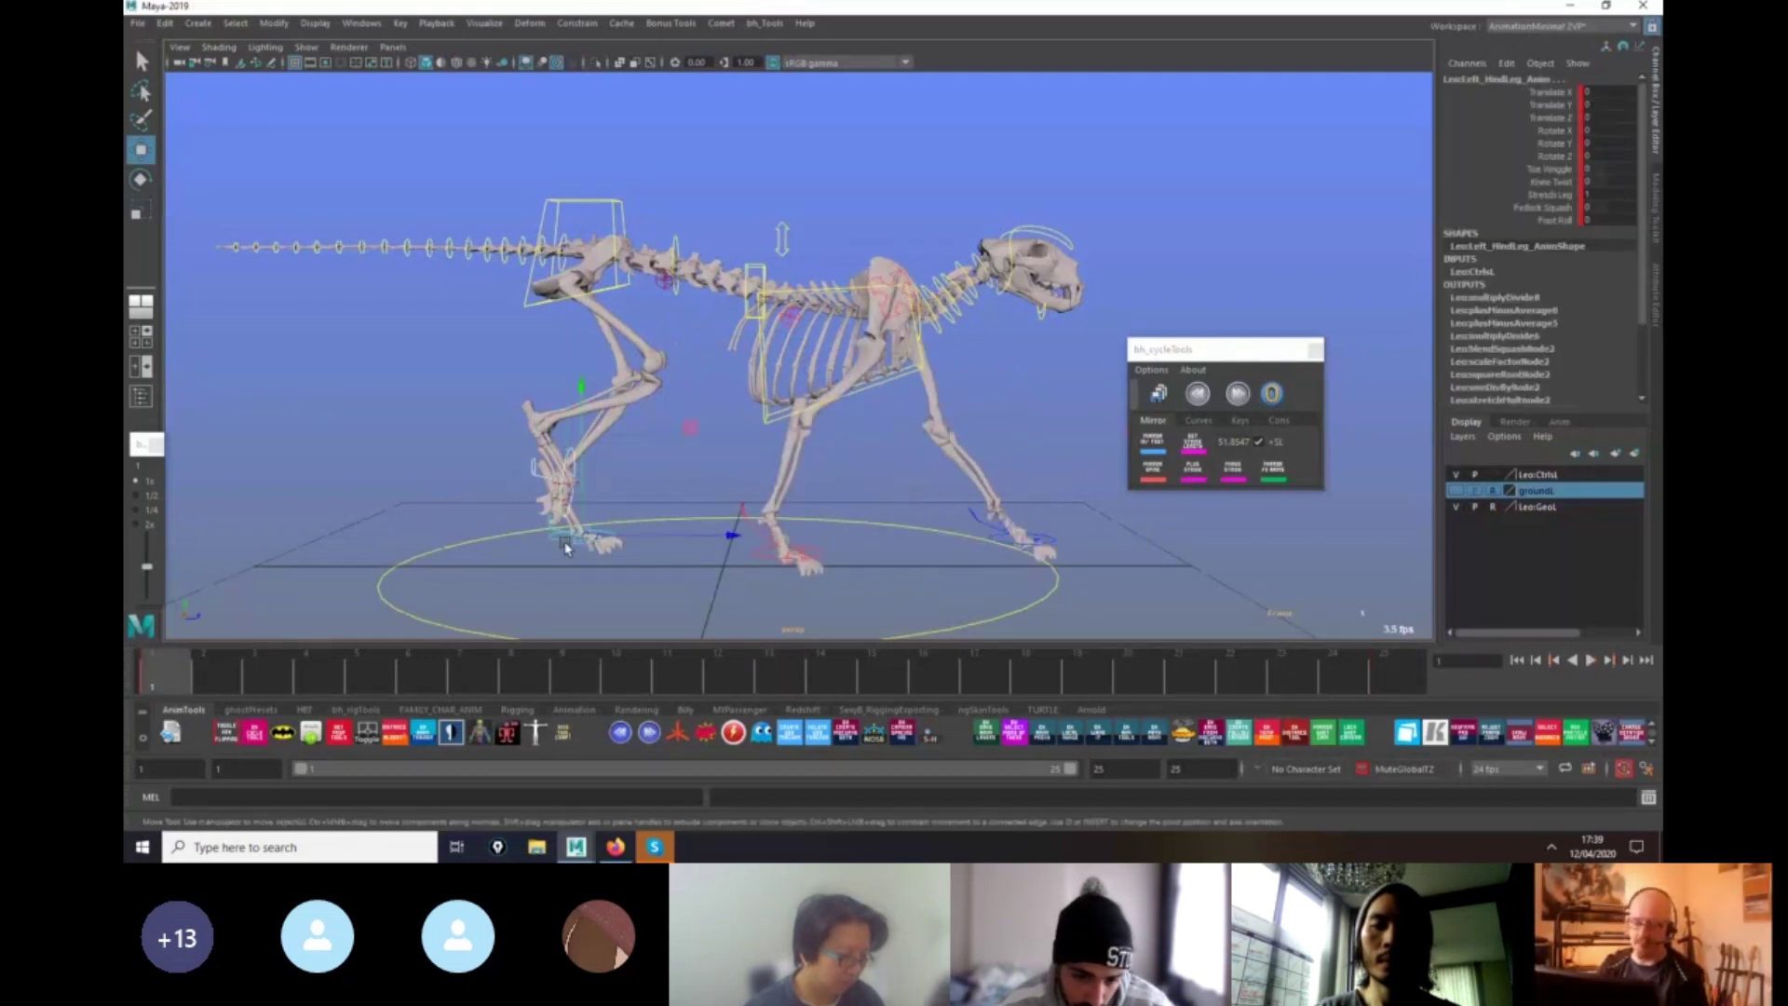
{"action": "key", "text": "alt+v"}
{"action": "key", "text": "Escape"}
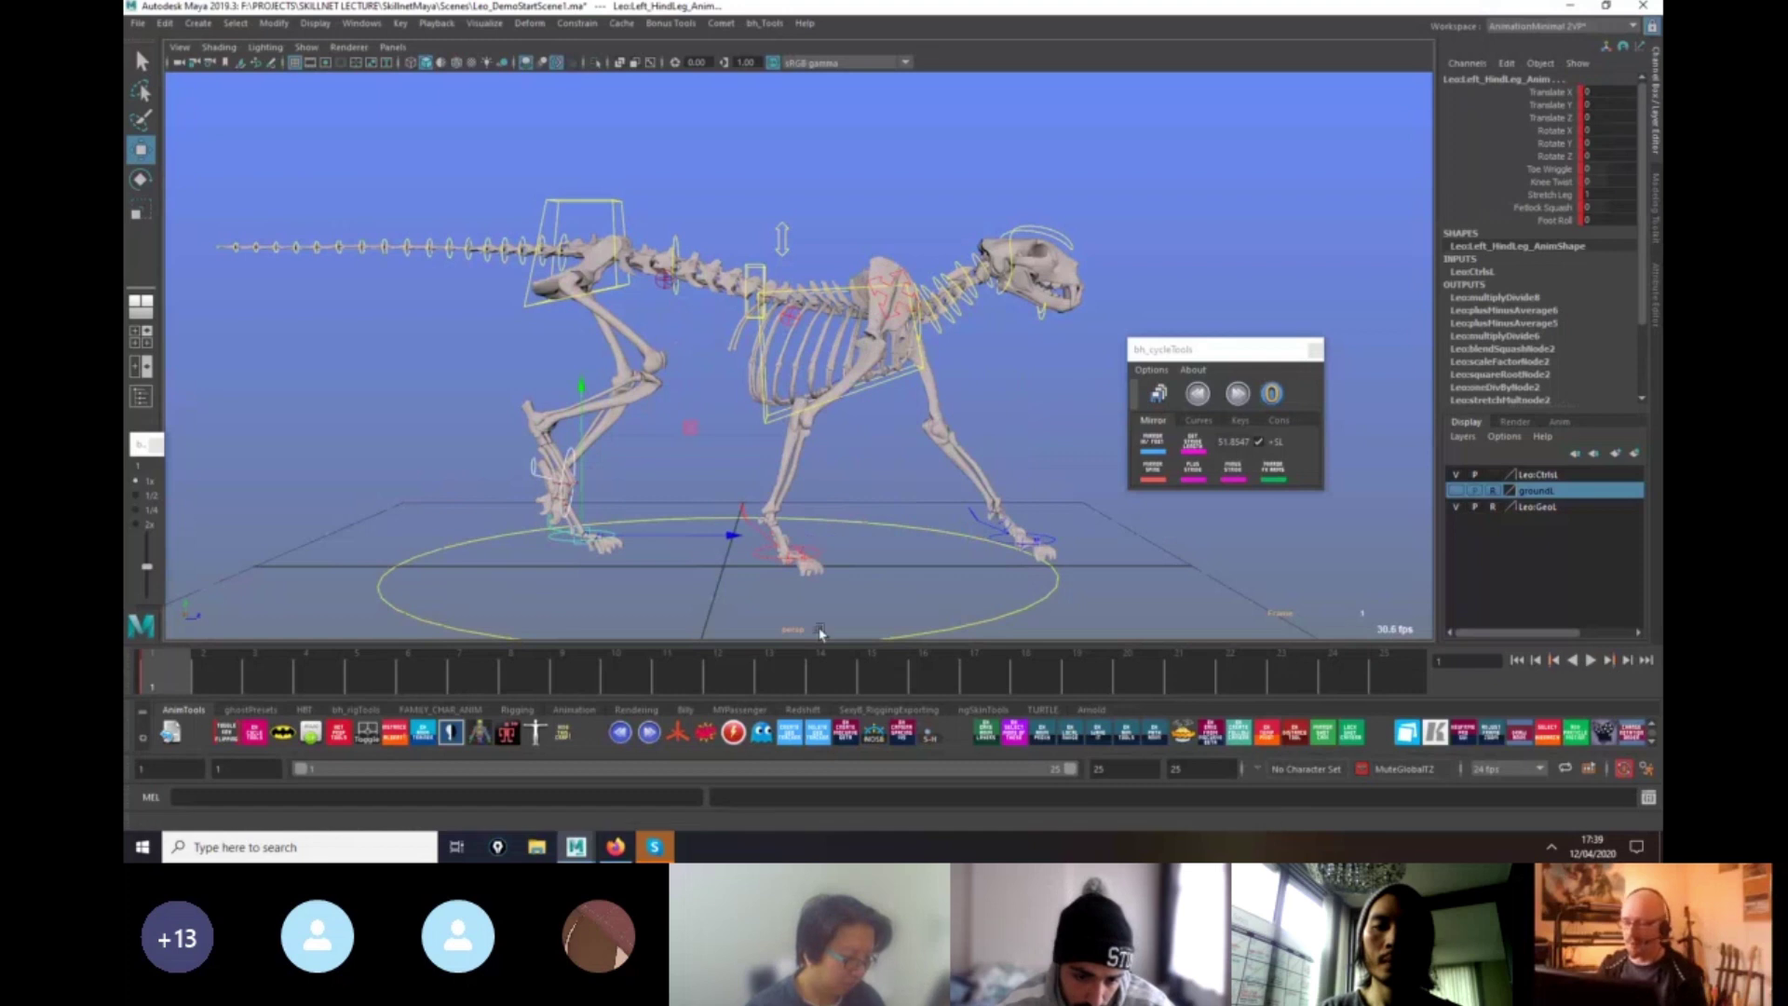
Select both foreleg controls at frame 1 and get their stride length with bh_cycleTools.
{"action": "right_click_drag", "start_coordinate": [1046, 587], "coordinate": [896, 585], "text": "alt"}
{"action": "left_click_drag", "start_coordinate": [896, 585], "coordinate": [875, 561], "text": "alt"}
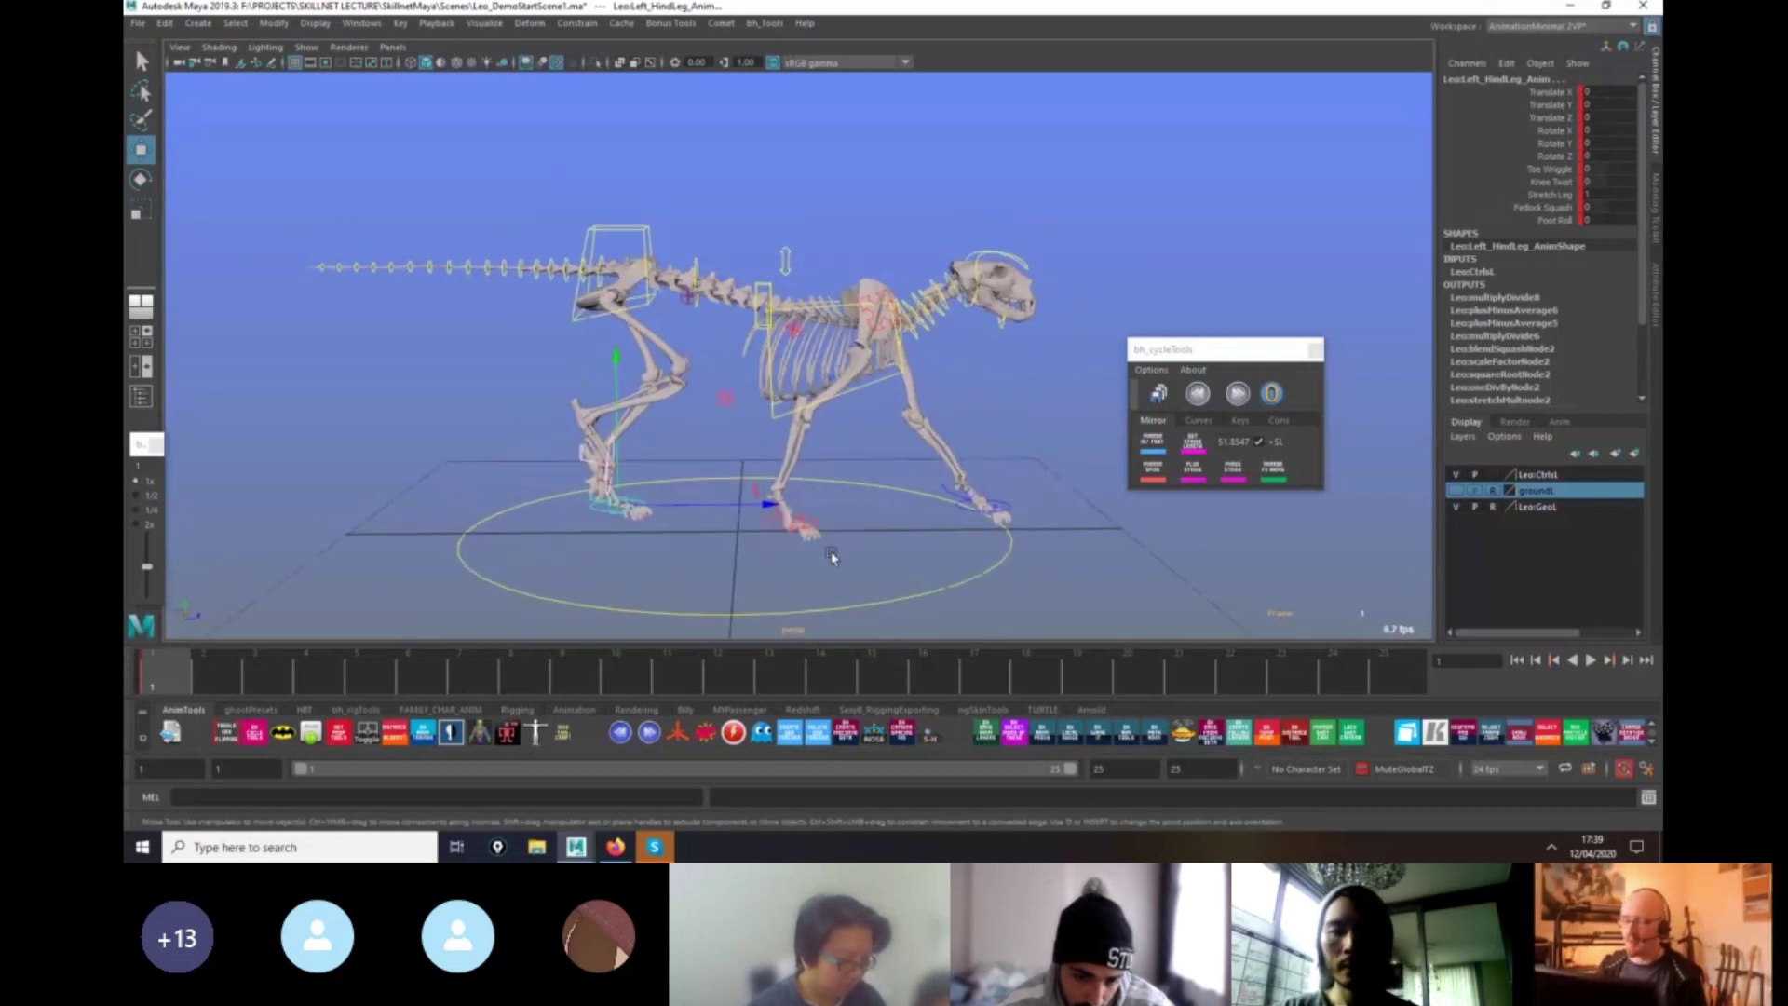
{"action": "left_click", "coordinate": [801, 538]}
{"action": "left_click", "coordinate": [964, 514], "text": "shift"}
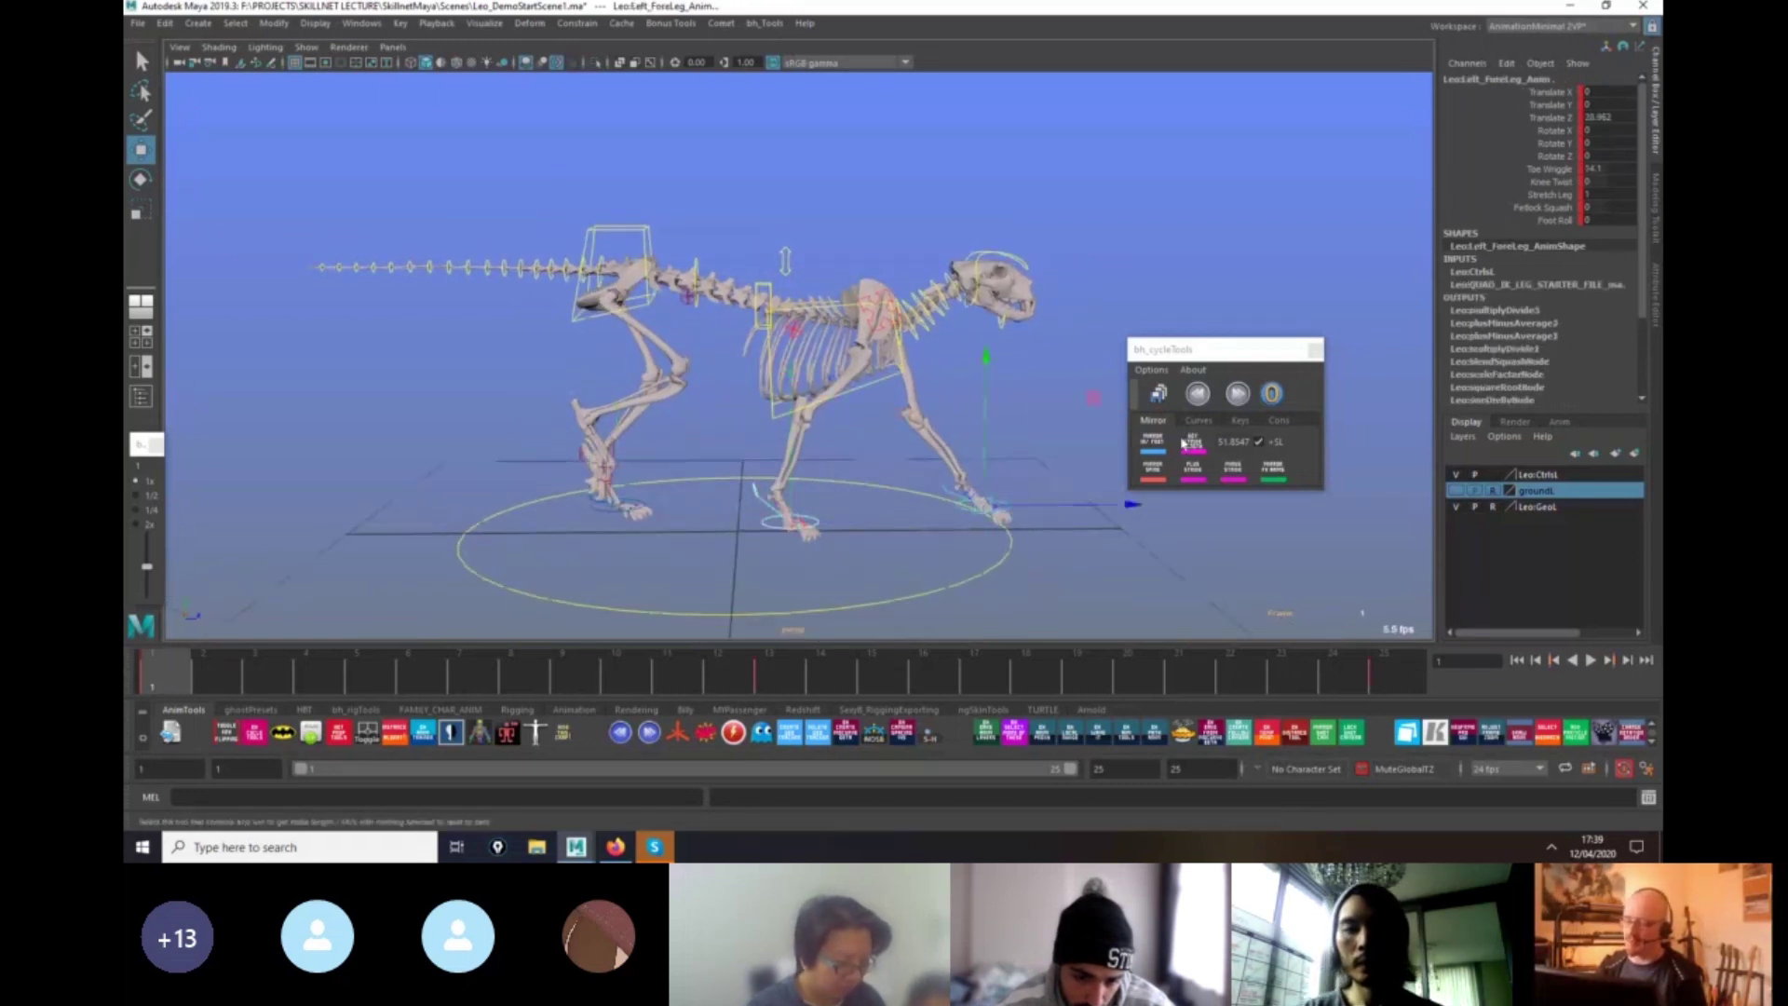
{"action": "left_click", "coordinate": [1193, 443]}
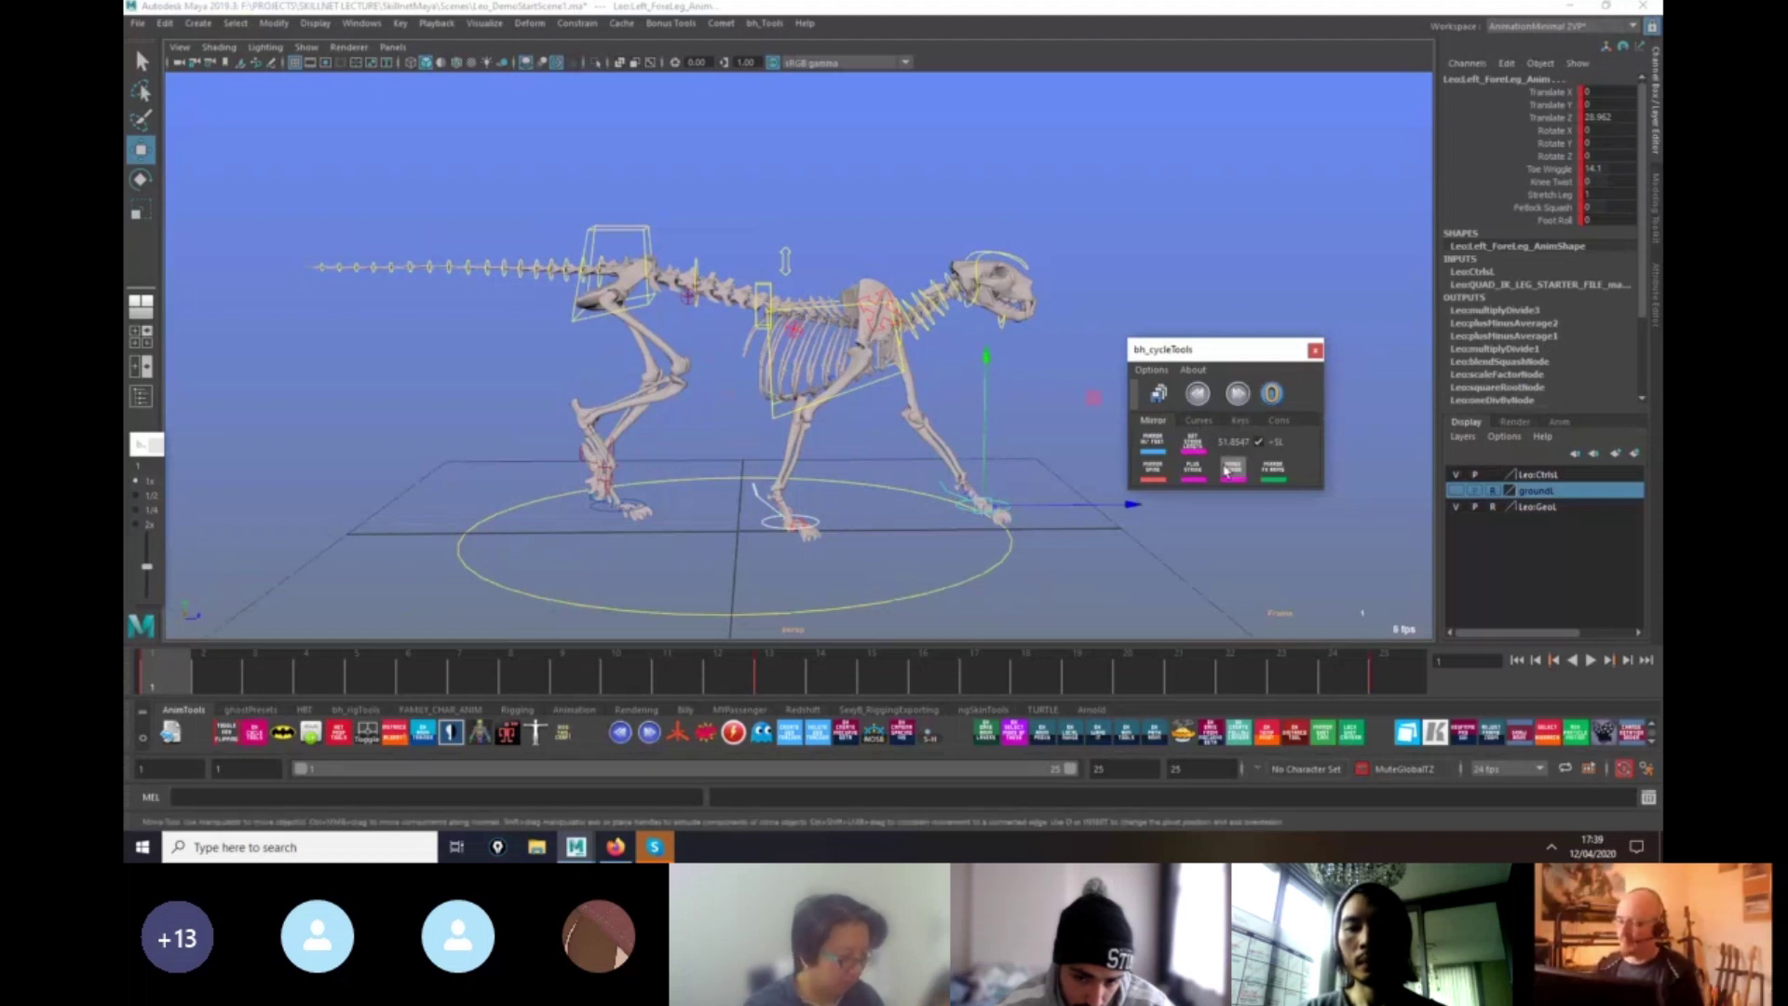
Copy the frame 1 pose of both foreleg controls to frame 13, then play the cycle to check the planted foot.
{"action": "left_click_drag", "start_coordinate": [1252, 579], "coordinate": [1261, 550], "text": "alt"}
{"action": "right_click_drag", "start_coordinate": [1261, 551], "coordinate": [1349, 591], "text": "alt"}
{"action": "left_click_drag", "start_coordinate": [1350, 590], "coordinate": [1310, 607], "text": "alt"}
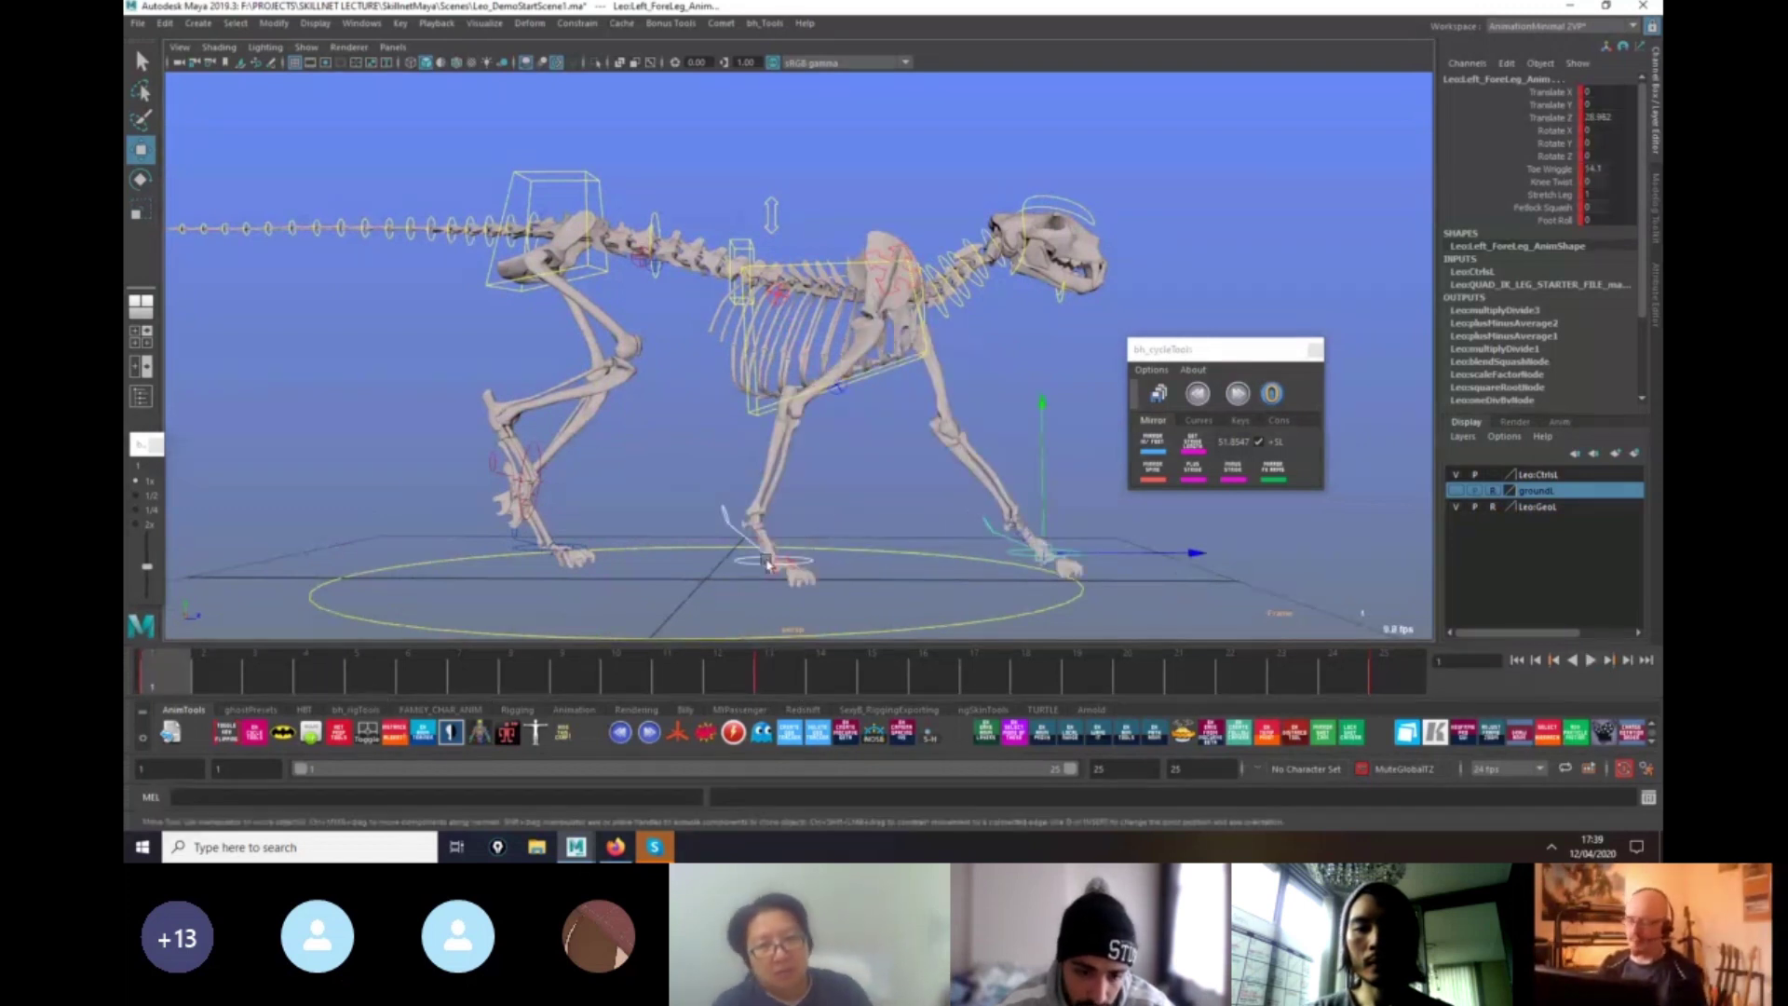
{"action": "key", "text": "alt+v"}
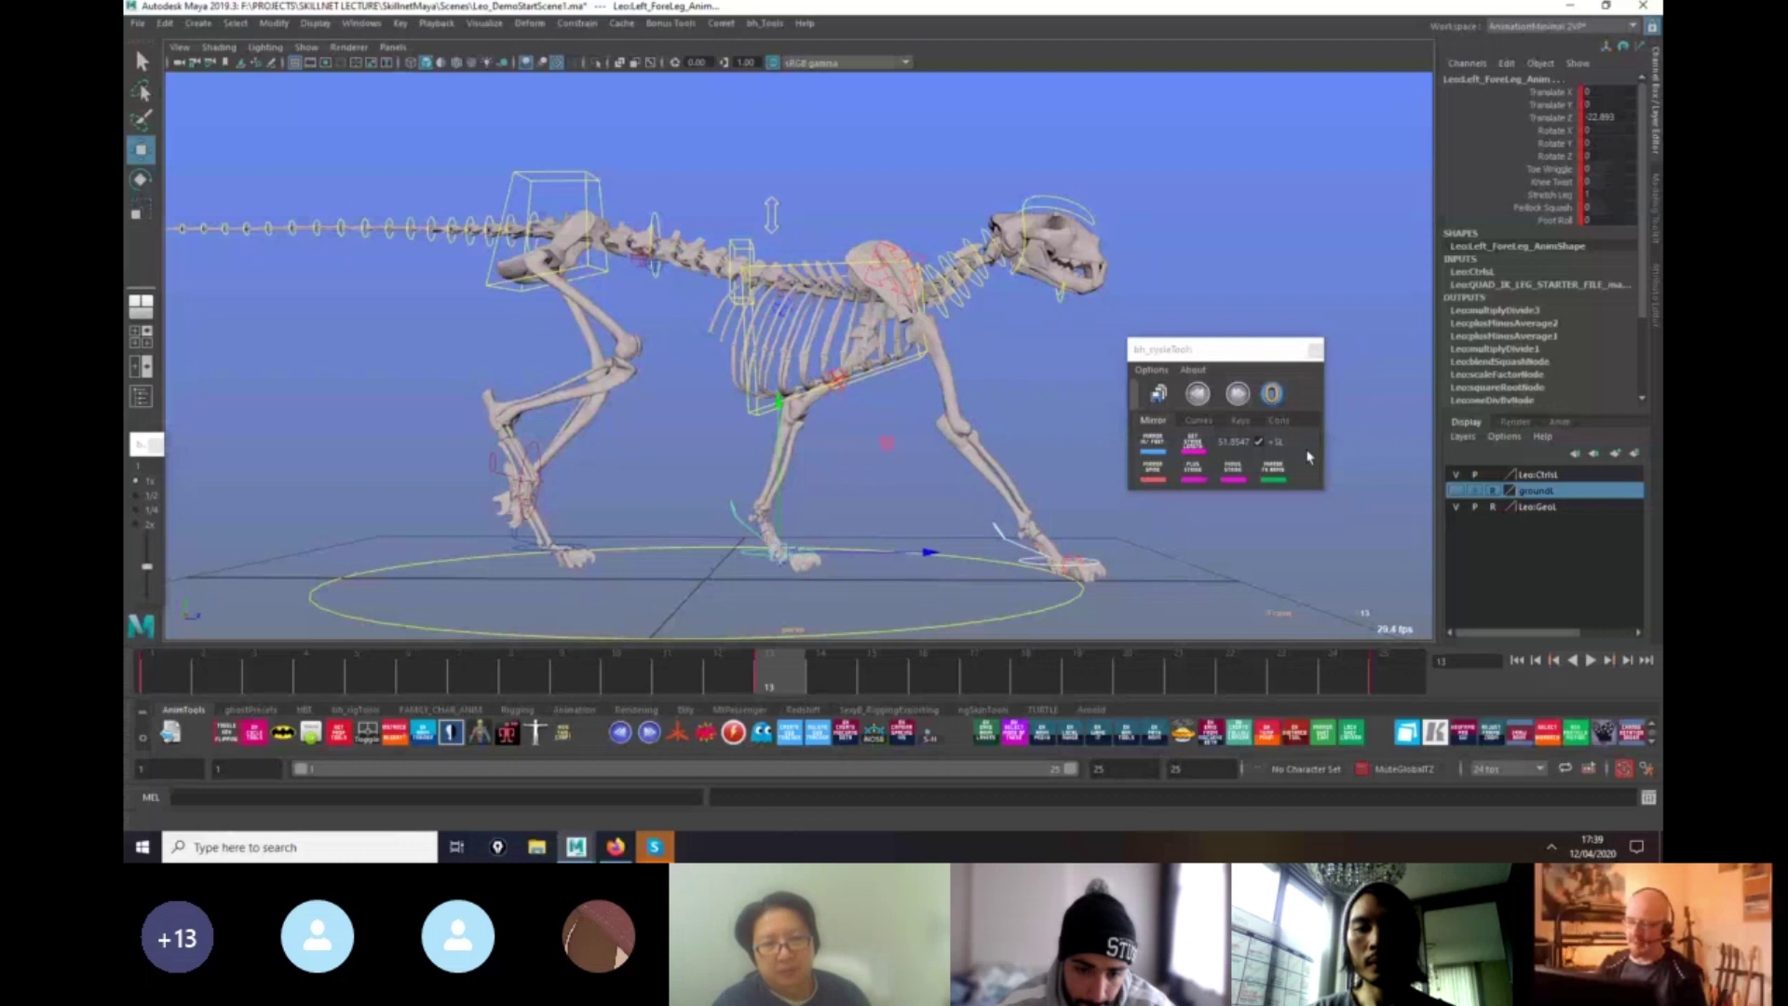
{"action": "left_click", "coordinate": [168, 683]}
{"action": "left_click", "coordinate": [788, 686]}
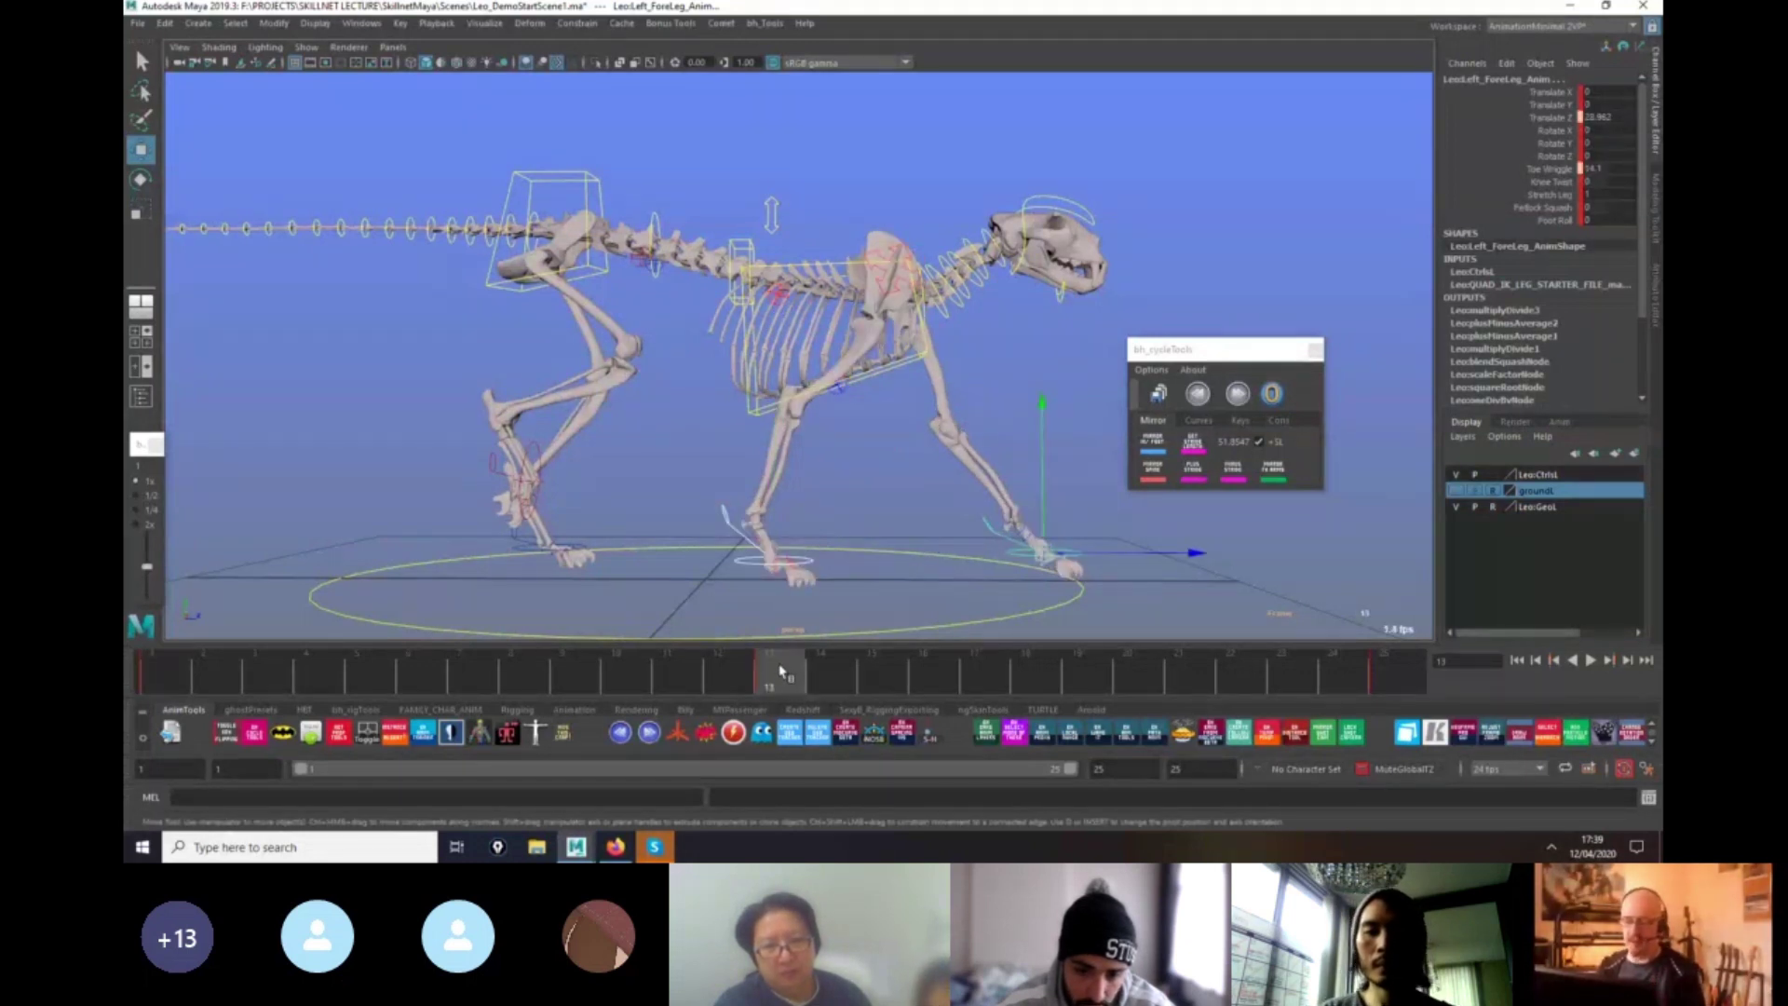
{"action": "left_click_drag", "start_coordinate": [780, 680], "coordinate": [163, 704]}
{"action": "key", "text": "alt+v"}
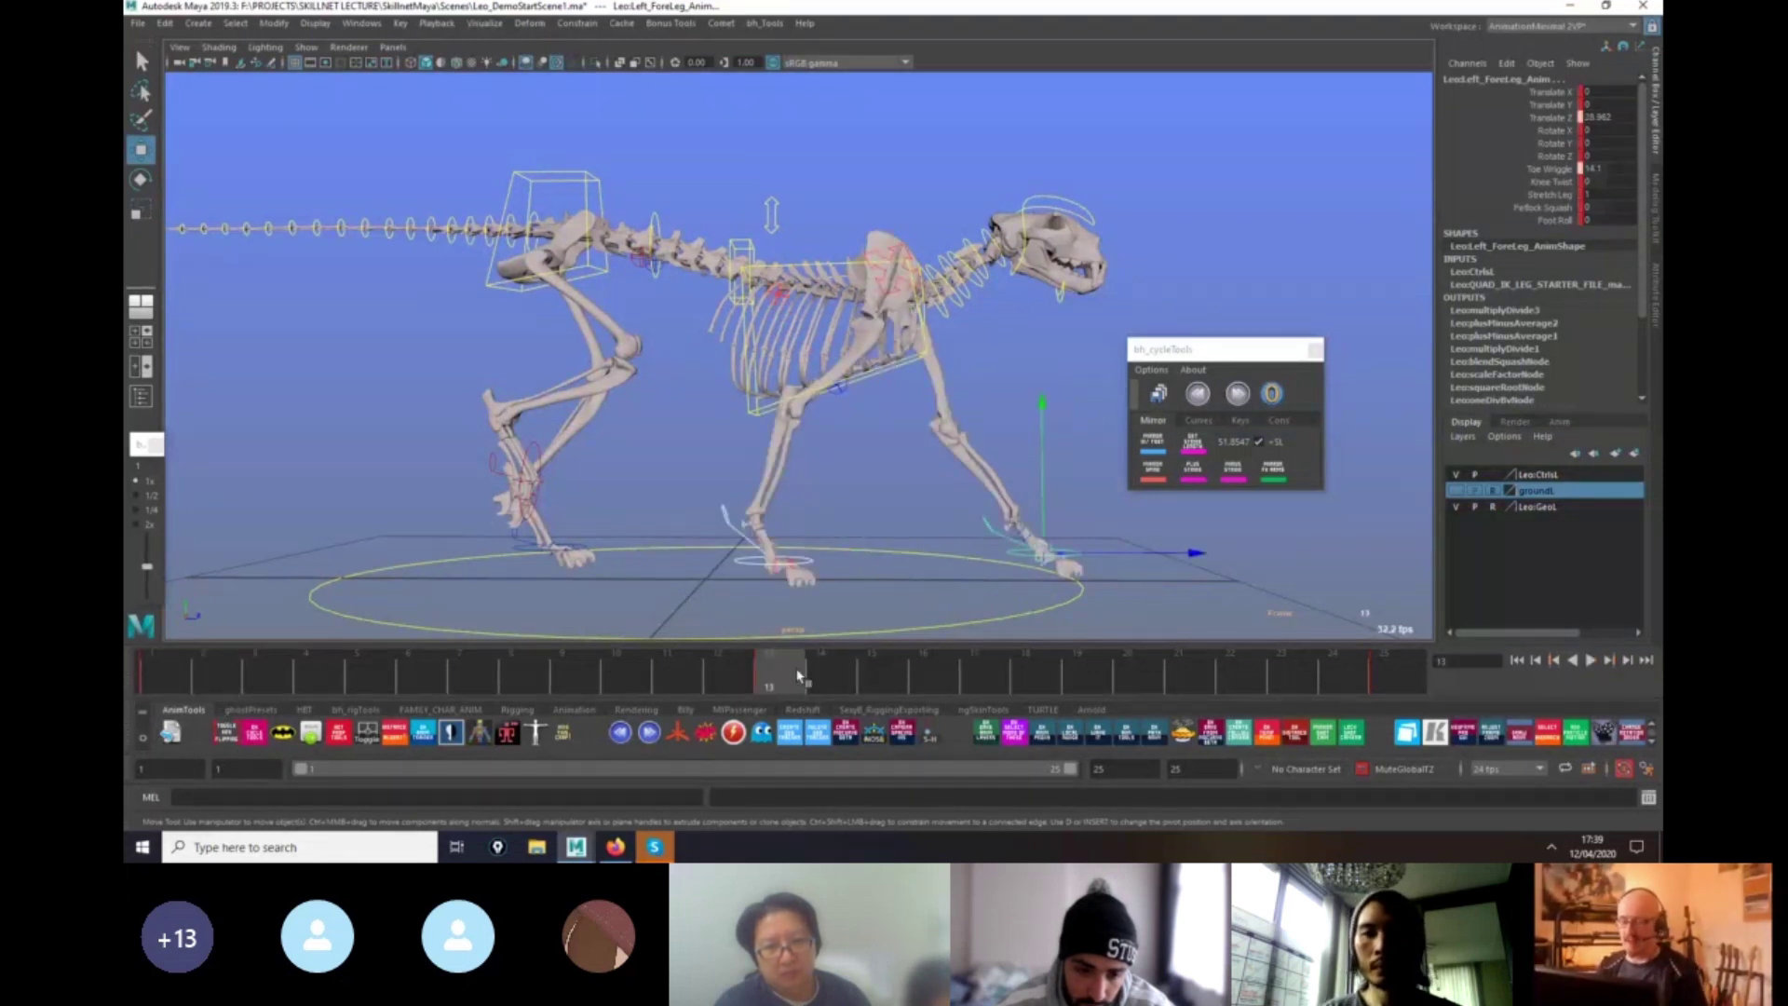
{"action": "key", "text": "alt+v"}
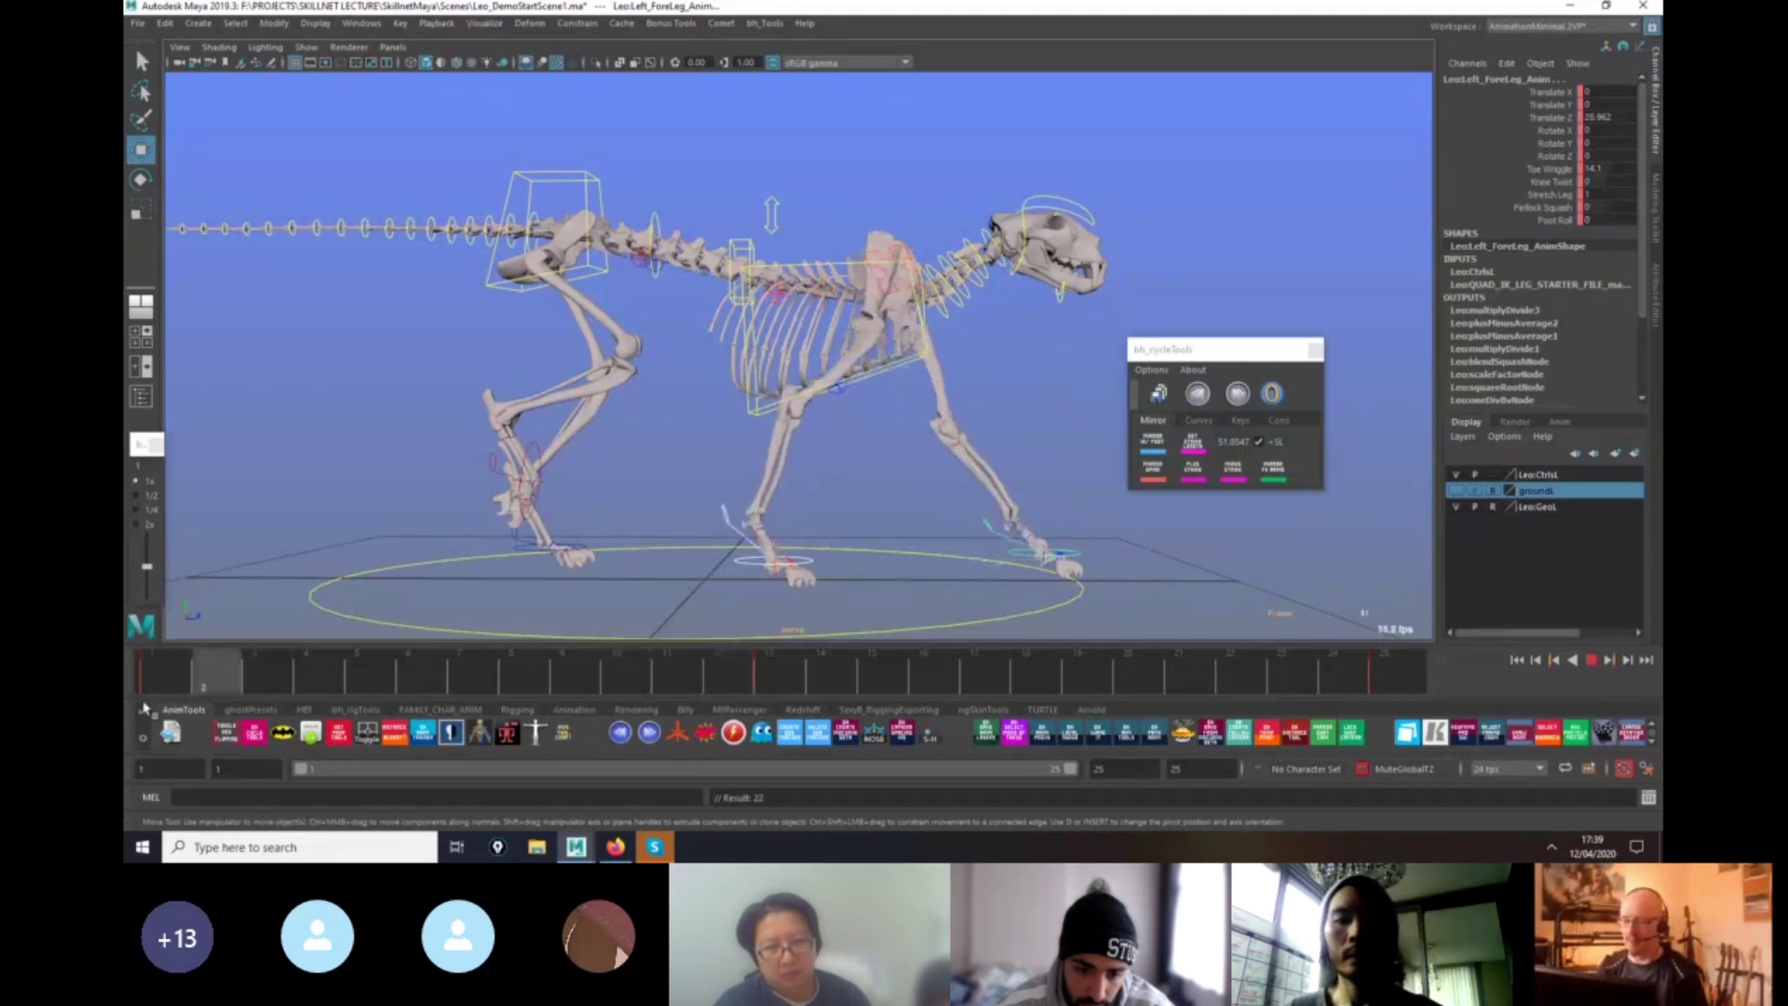
{"action": "key", "text": "alt+v"}
{"action": "key", "text": "period"}
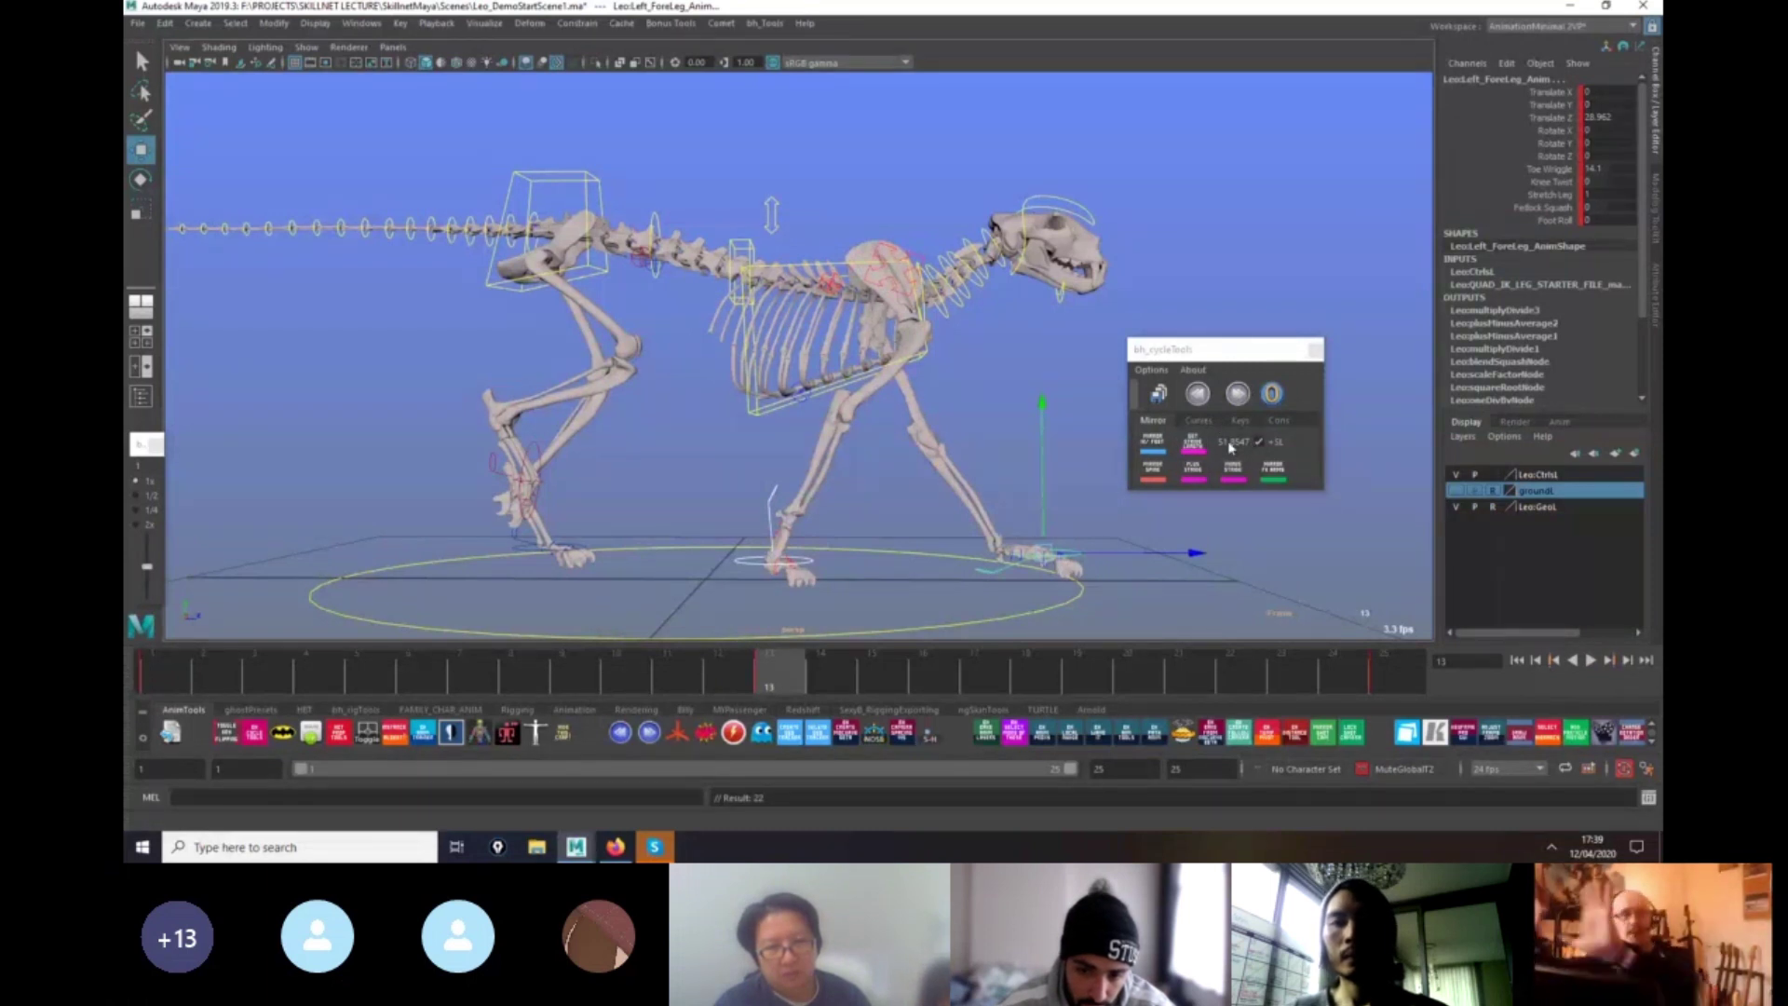
Use bh_cycleTools with stride length 51.8547 to advance the right foreleg two strides at frame 13 and the left foreleg two strides at frame 25.
{"action": "left_click", "coordinate": [1157, 446]}
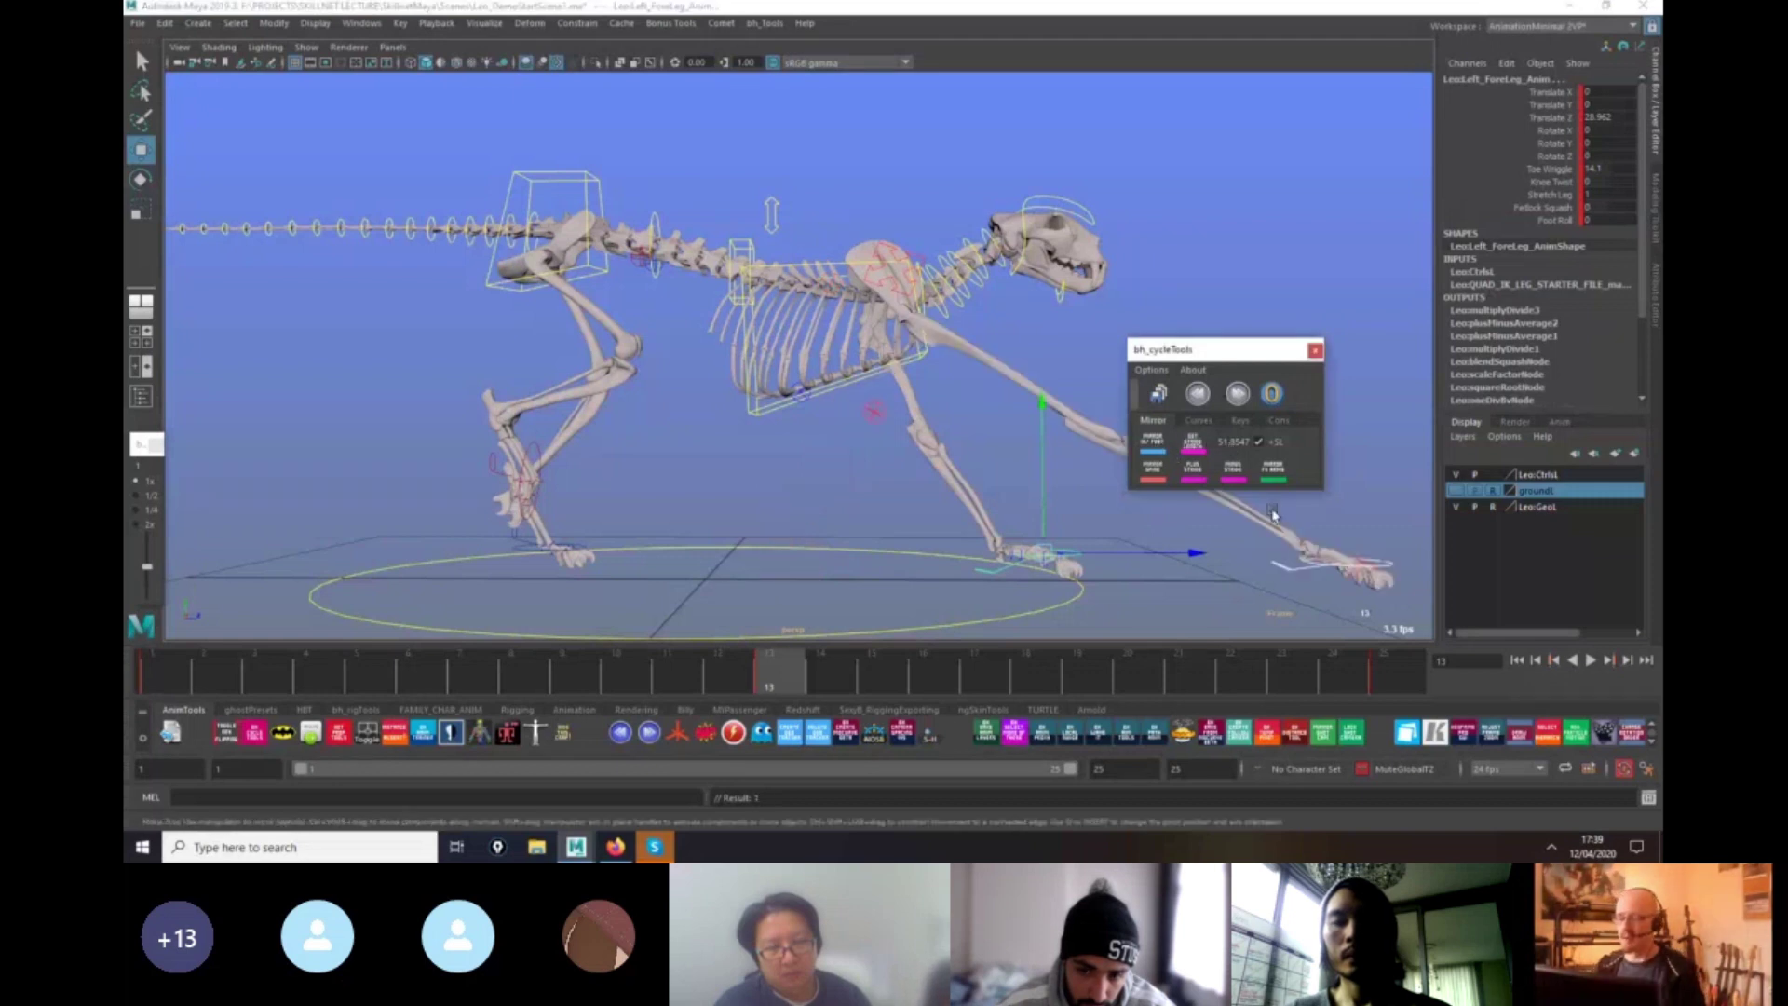
{"action": "middle_click_drag", "start_coordinate": [1277, 601], "coordinate": [1067, 617], "text": "alt"}
{"action": "left_click_drag", "start_coordinate": [781, 673], "coordinate": [126, 679]}
{"action": "key", "text": "alt+v"}
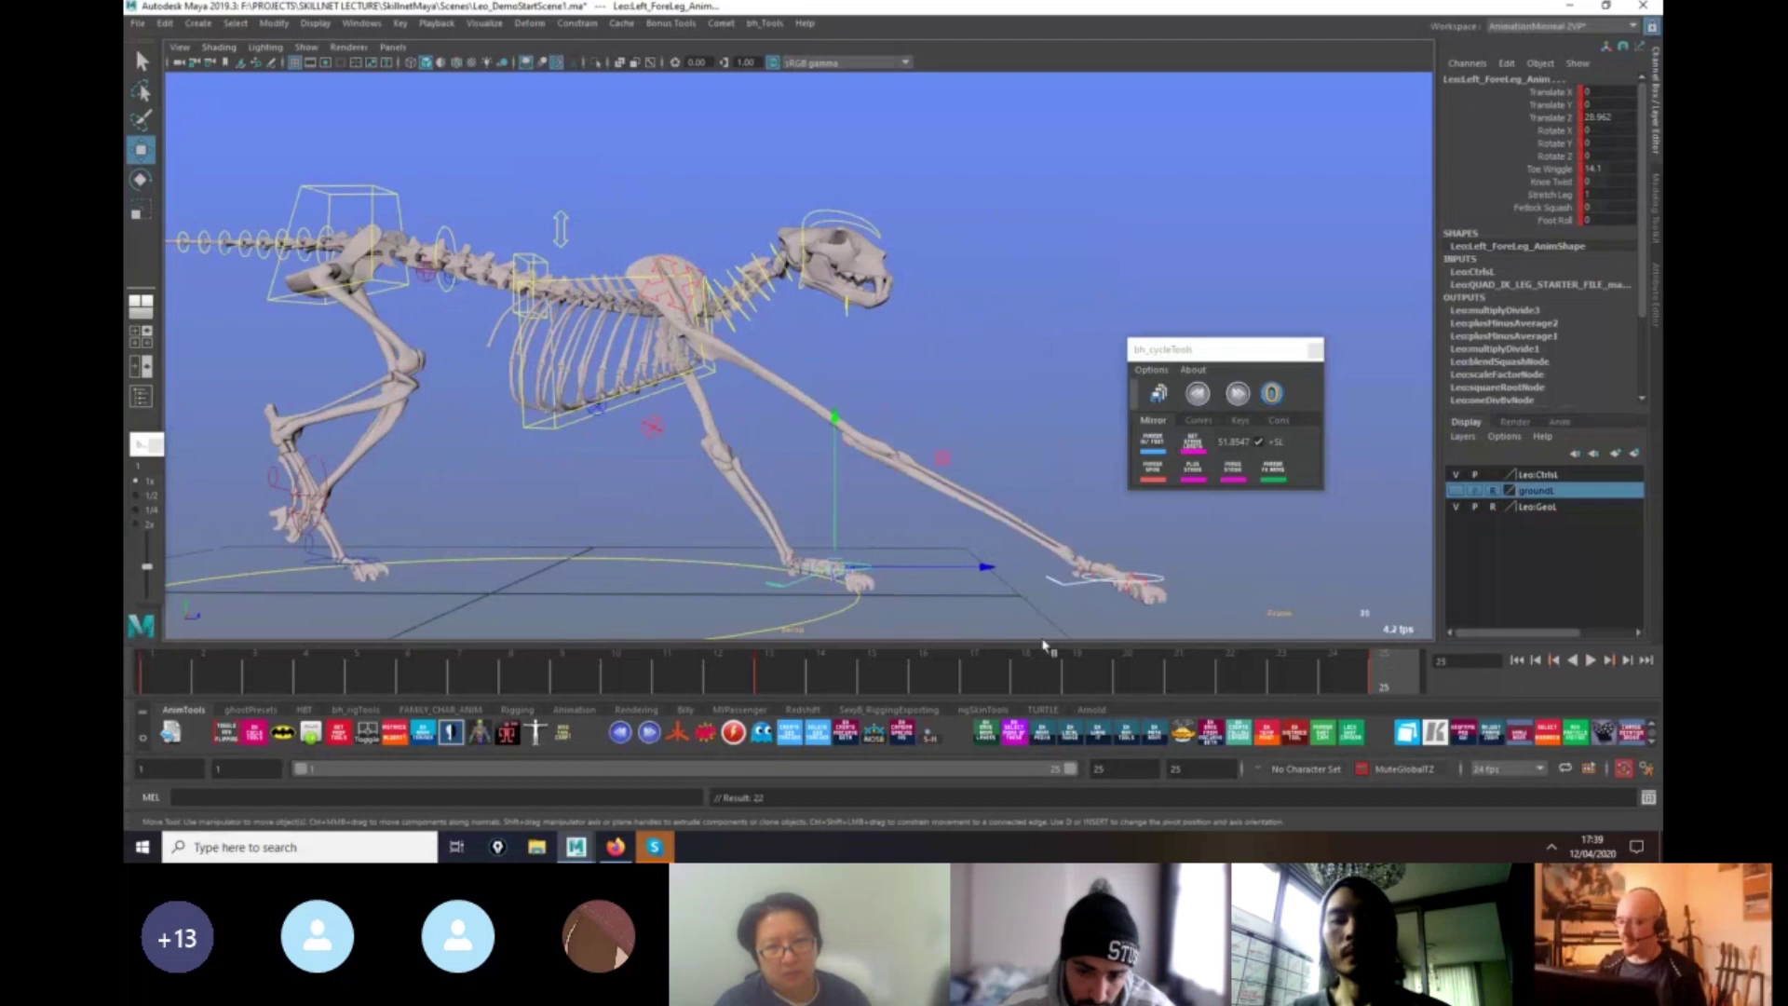
{"action": "left_click", "coordinate": [1166, 449]}
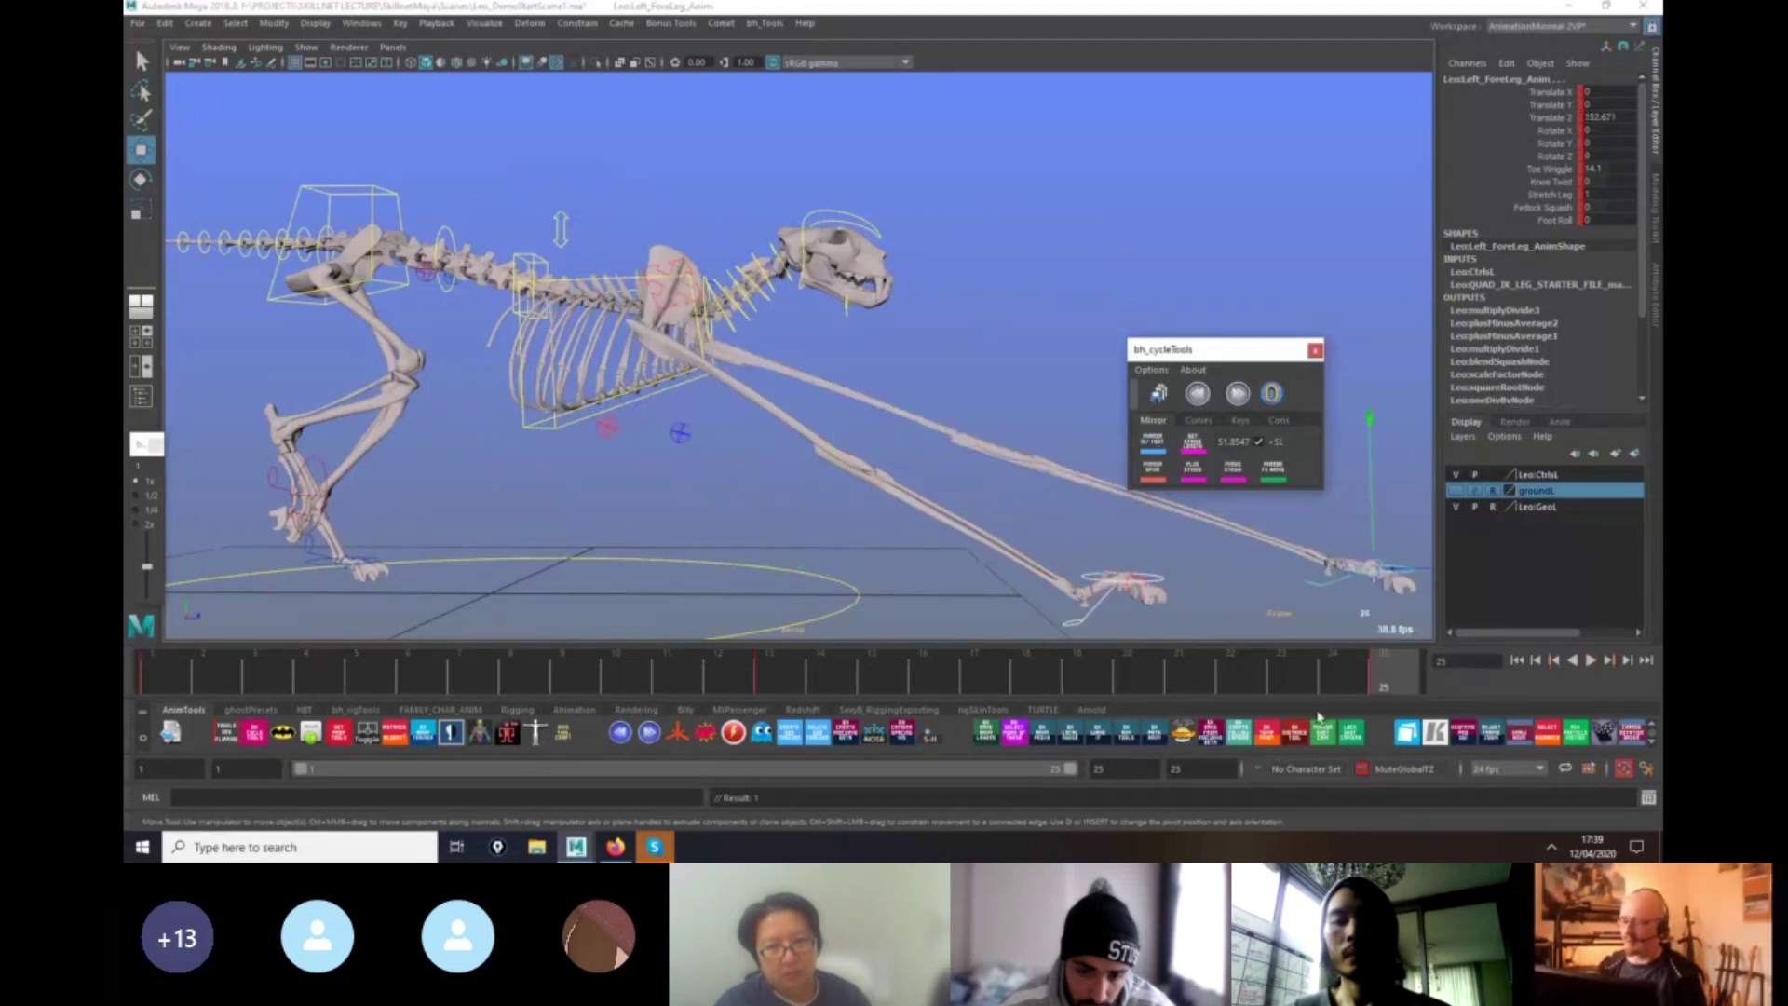
{"action": "left_click_drag", "start_coordinate": [1394, 684], "coordinate": [1454, 694]}
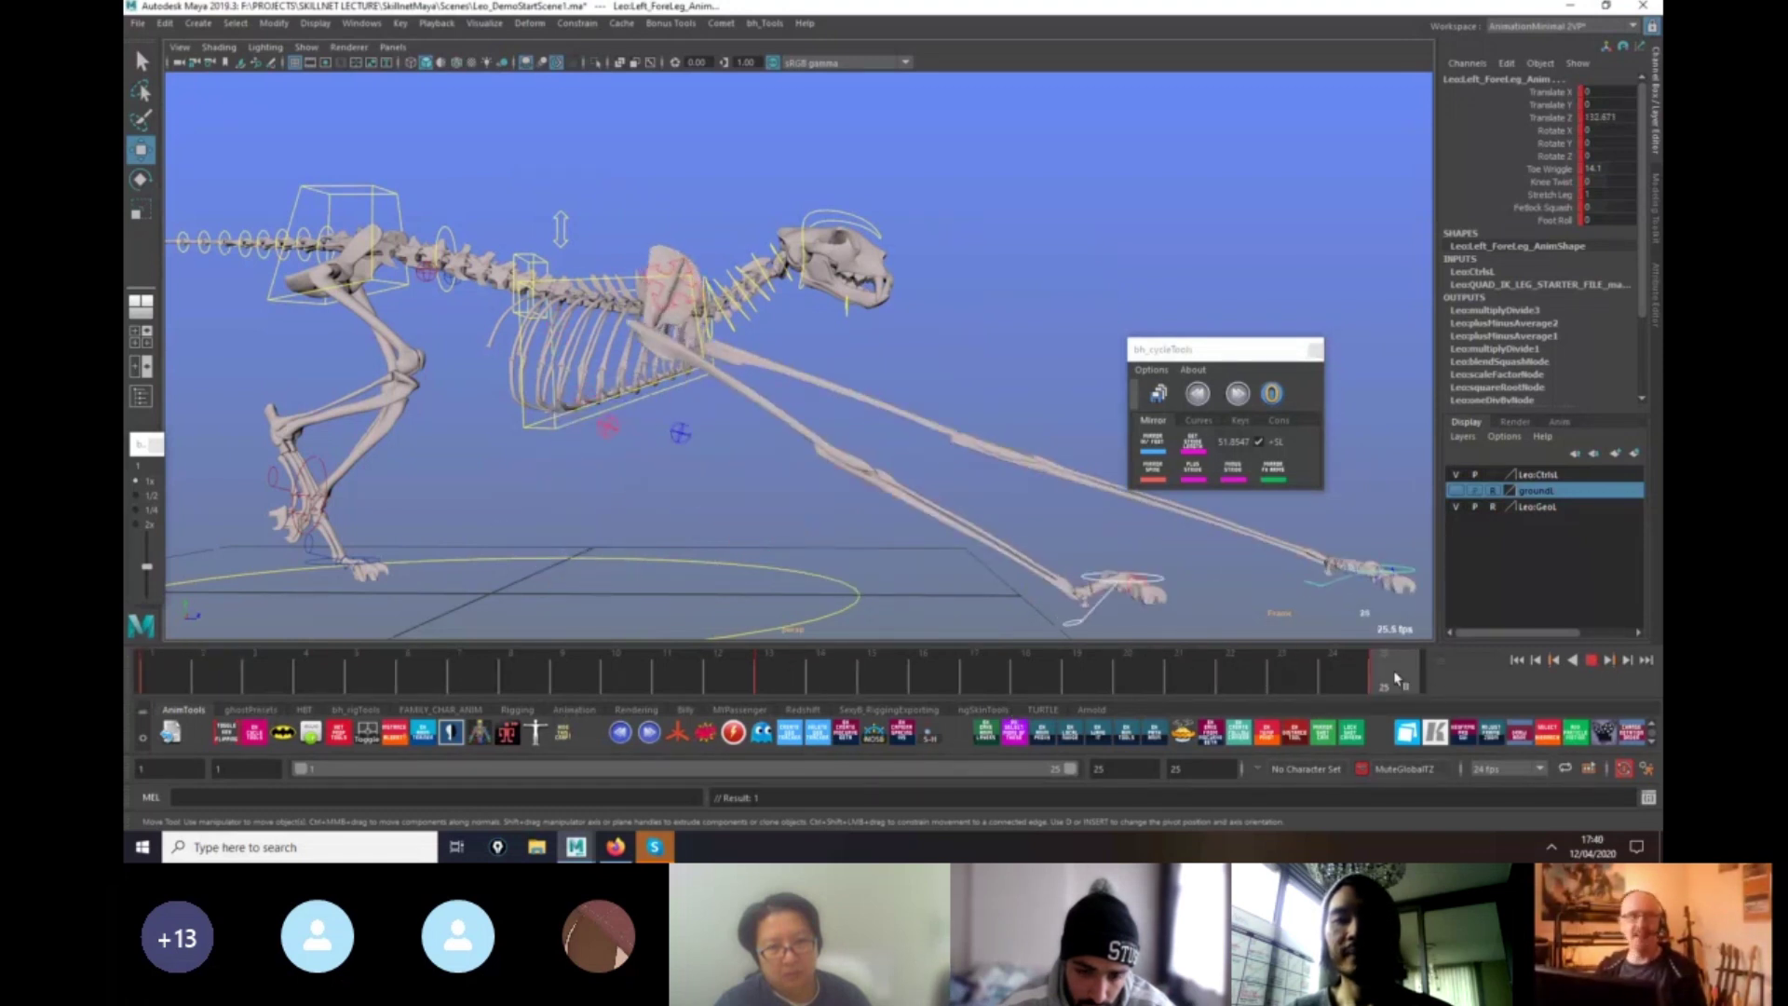
{"action": "key", "text": "alt+v"}
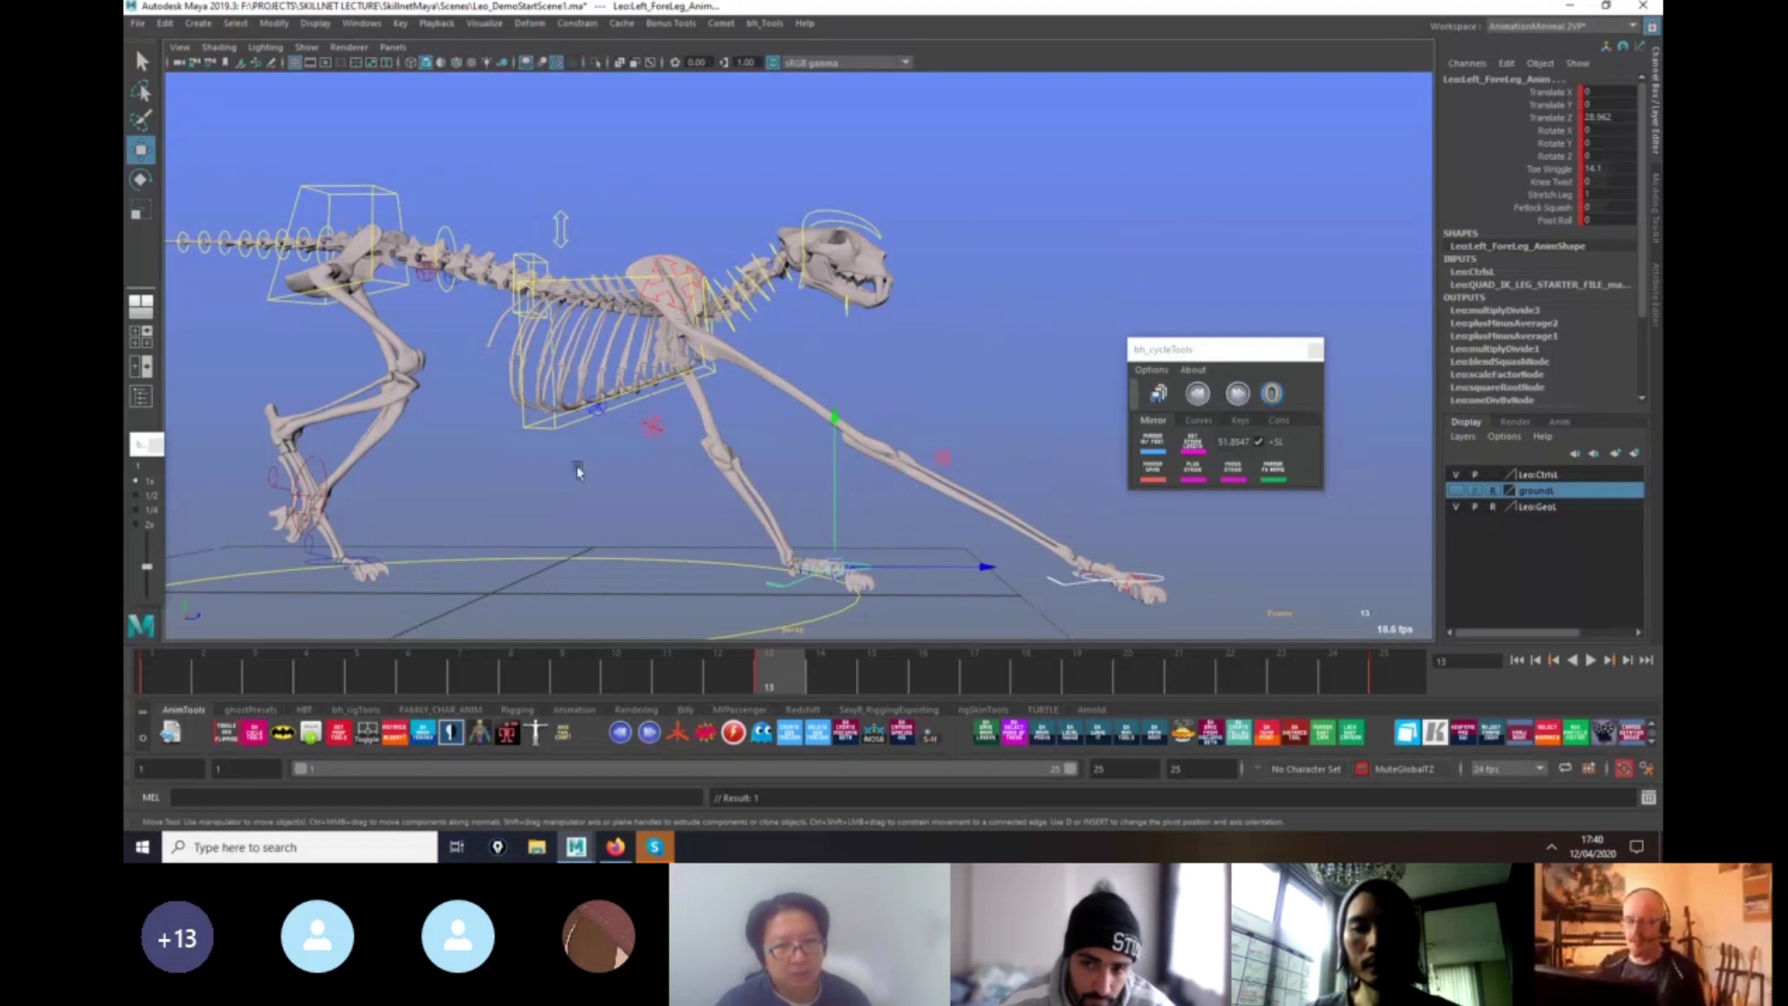
Advance the chest pivot control by one stride at frame 13 and two strides at frame 25, then scrub through the cycle.
{"action": "left_click", "coordinate": [584, 420]}
{"action": "right_click_drag", "start_coordinate": [1205, 544], "coordinate": [1059, 480], "text": "alt"}
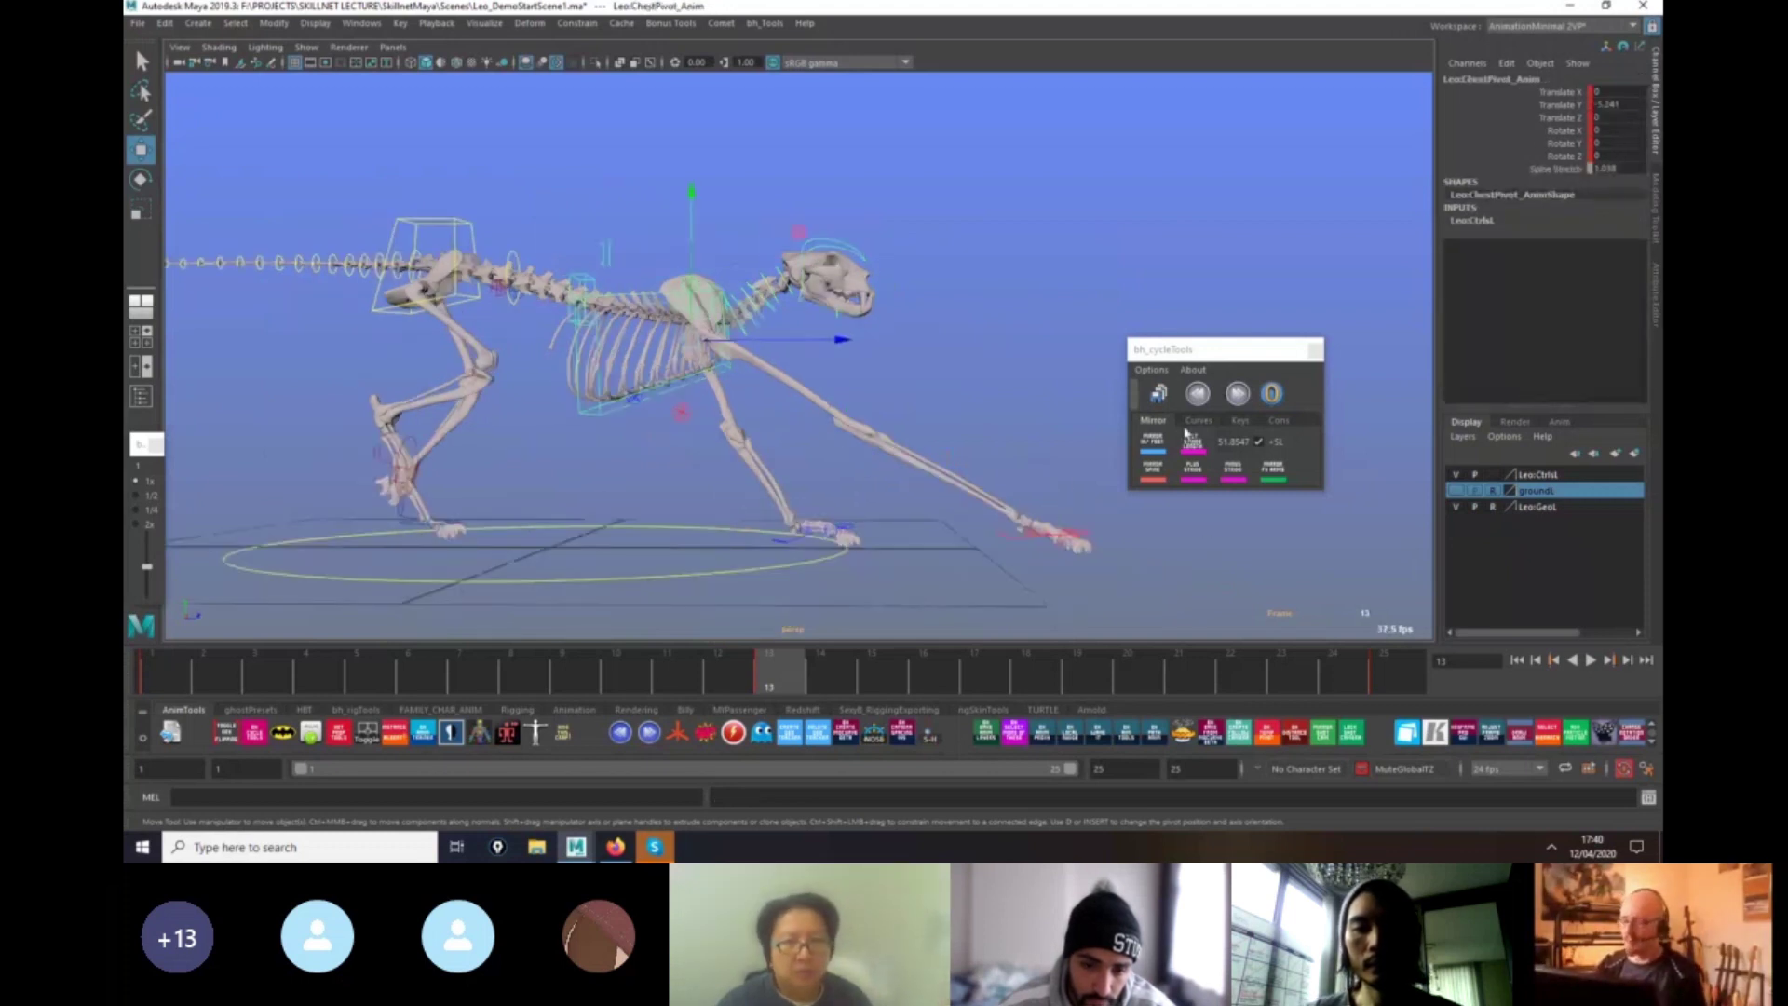
{"action": "left_click_drag", "start_coordinate": [1248, 349], "coordinate": [1209, 327]}
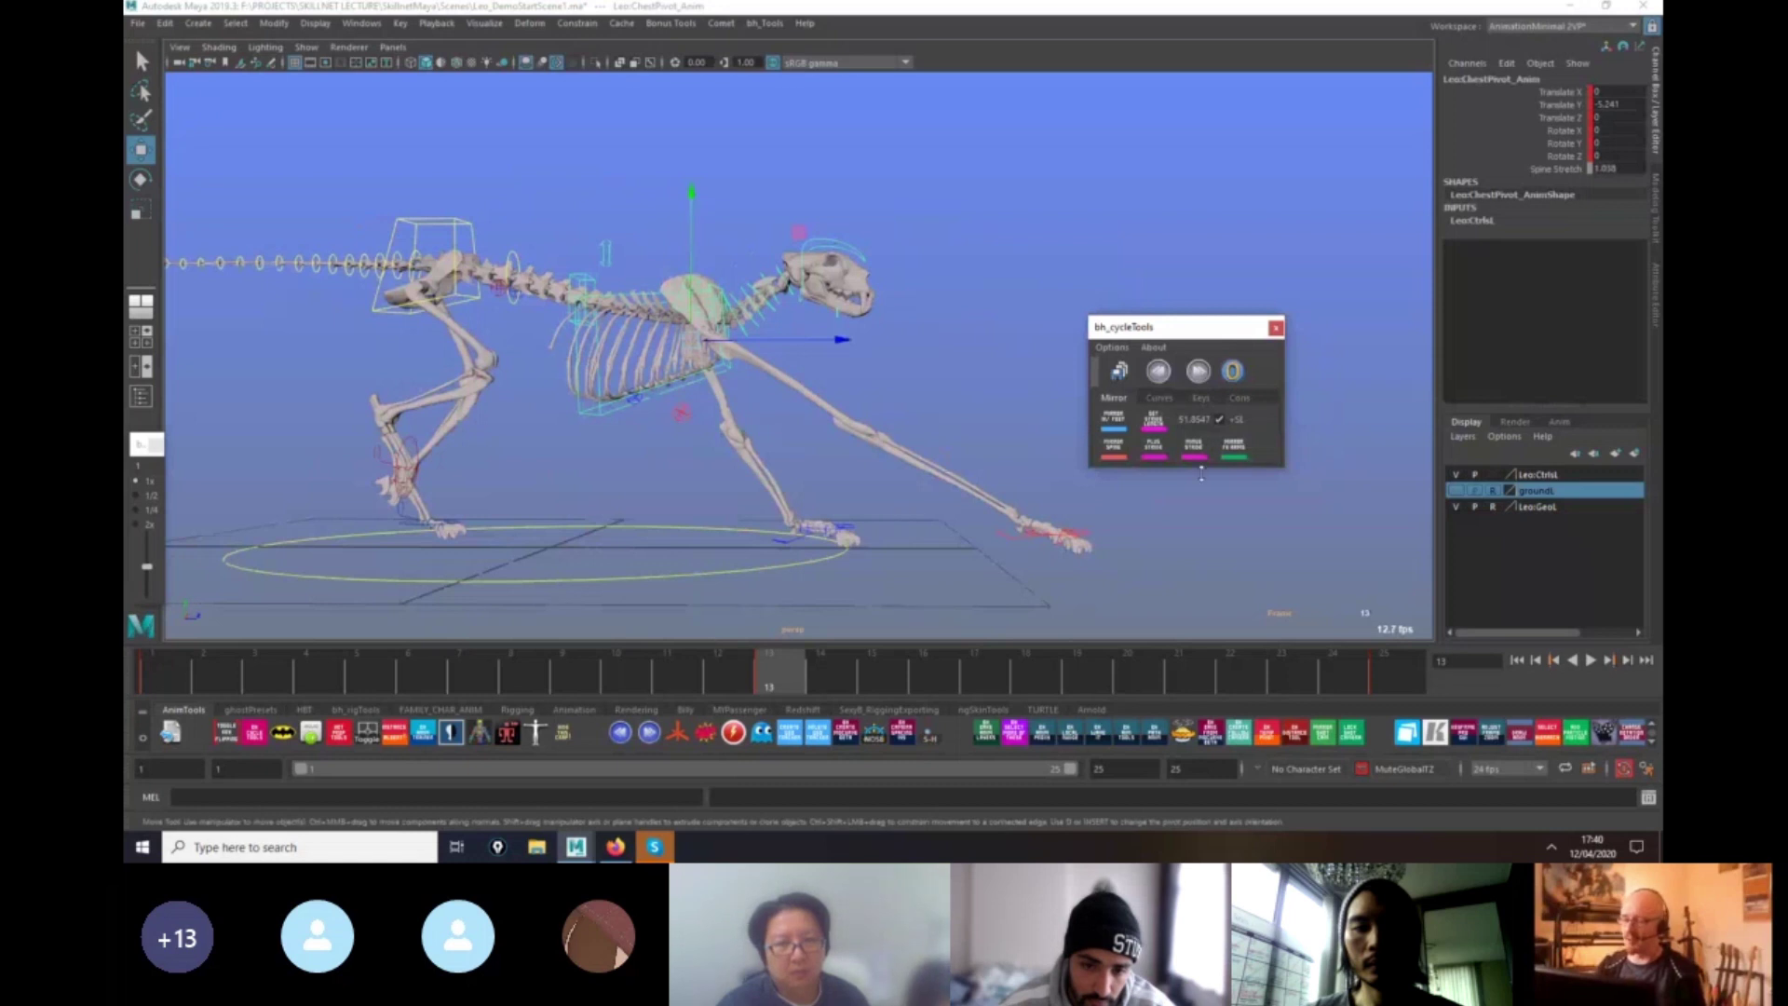
{"action": "left_click", "coordinate": [1160, 459]}
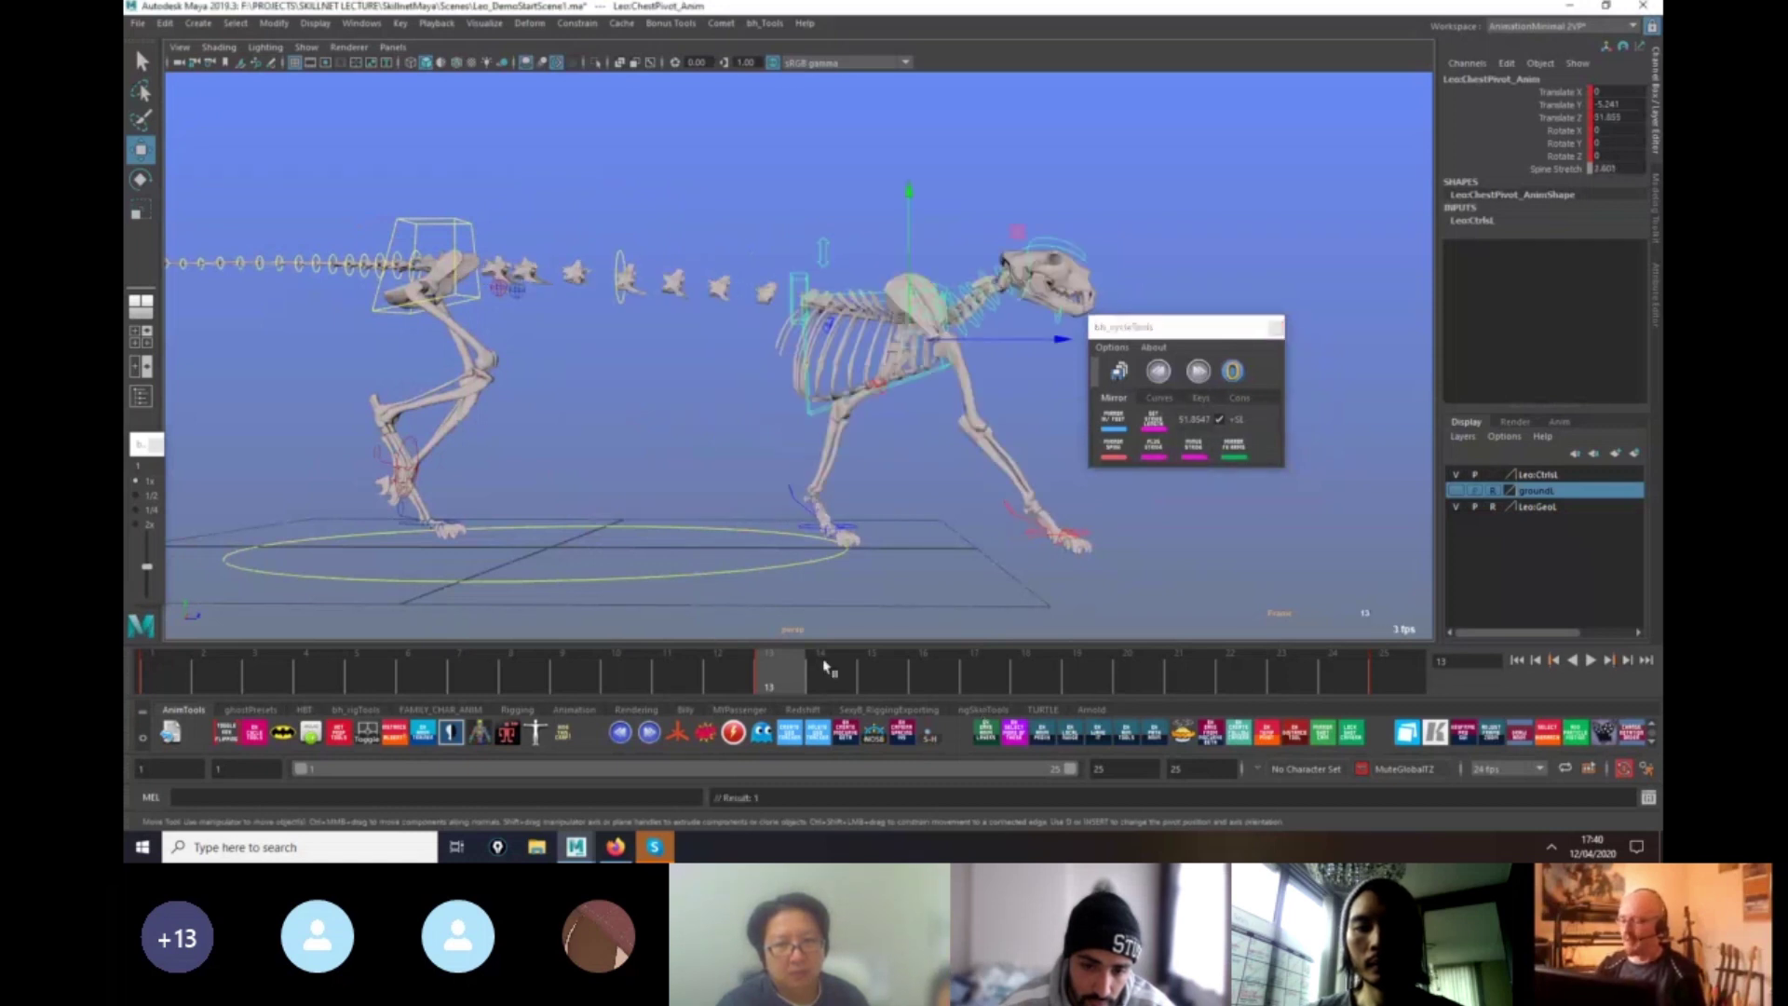
{"action": "left_click", "coordinate": [1115, 456]}
{"action": "left_click", "coordinate": [1156, 454]}
{"action": "left_click", "coordinate": [1154, 452]}
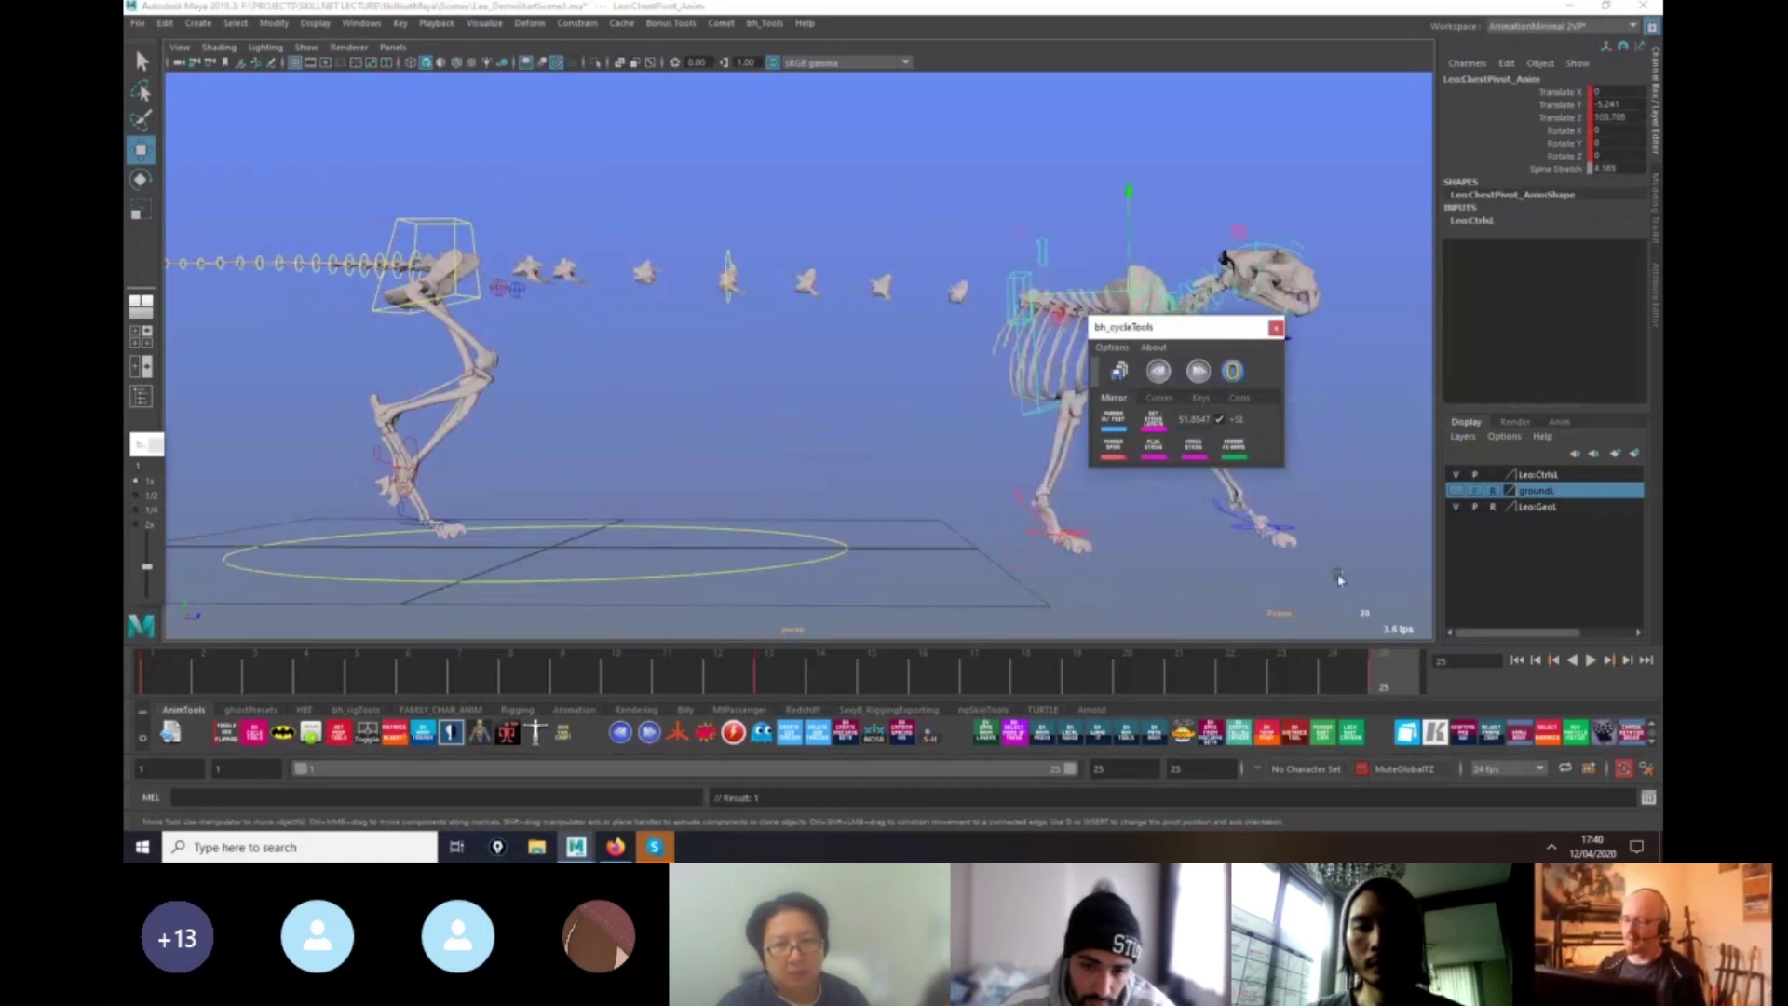
{"action": "right_click_drag", "start_coordinate": [1341, 583], "coordinate": [1099, 596], "text": "alt"}
{"action": "left_click_drag", "start_coordinate": [224, 675], "coordinate": [1241, 678]}
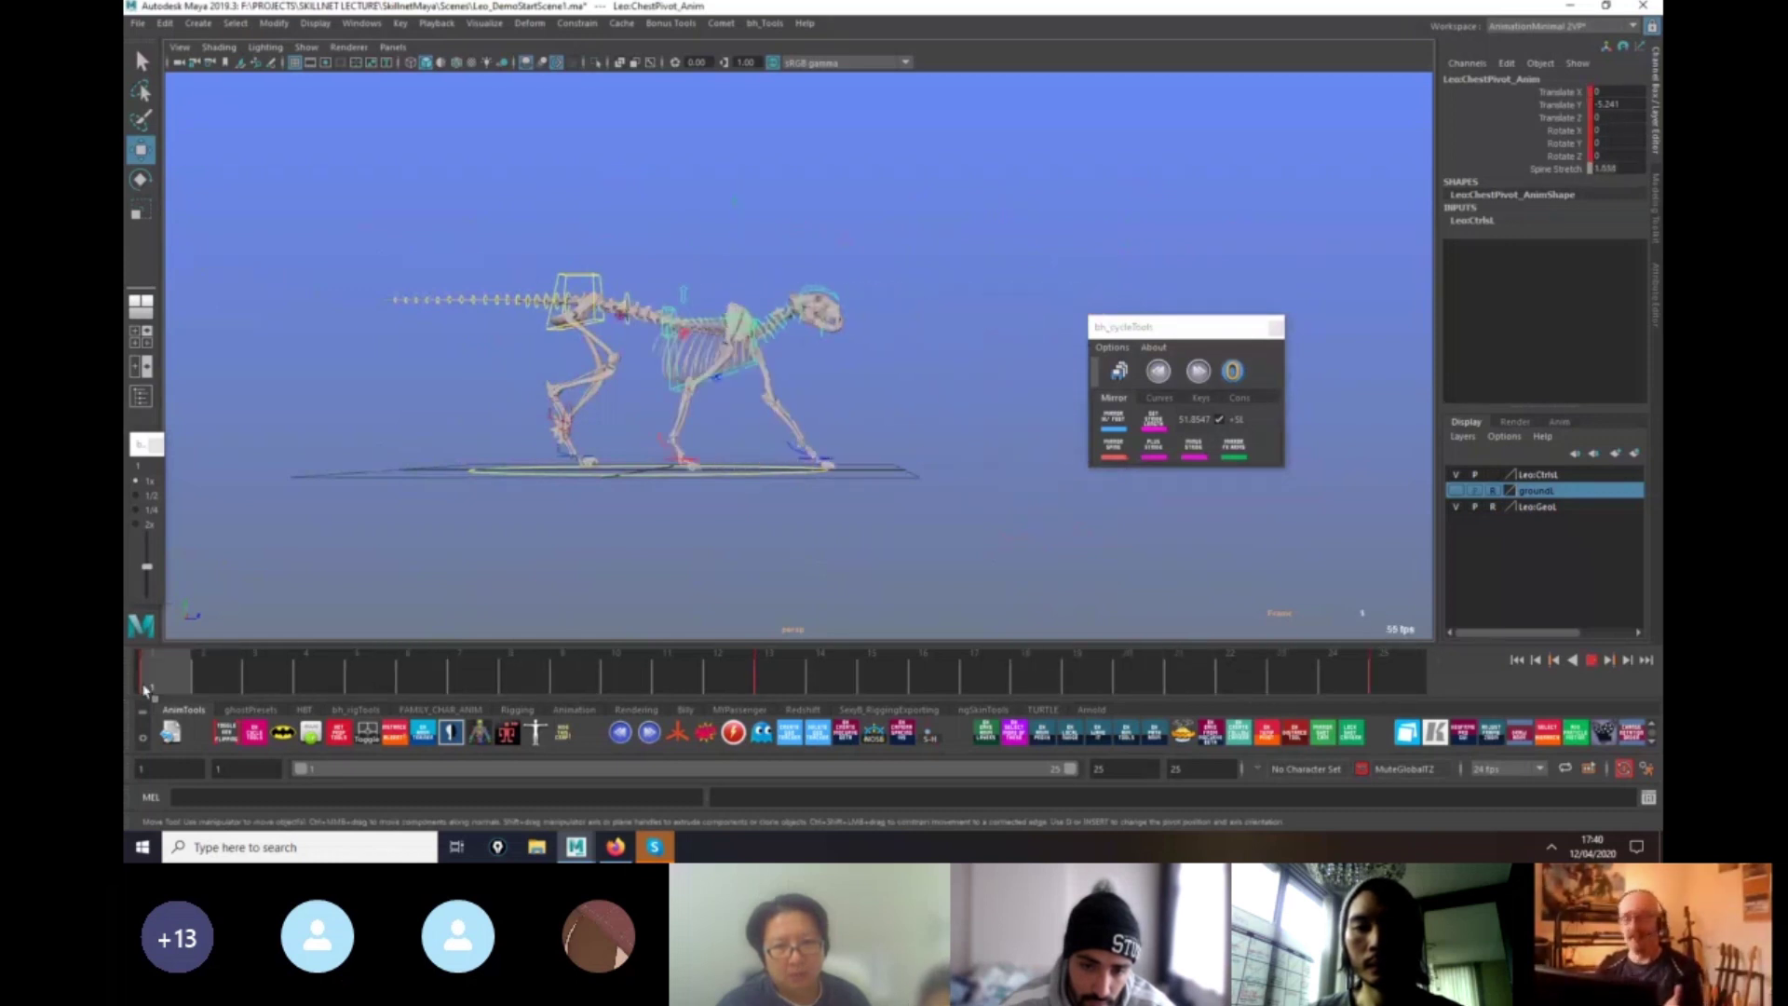
{"action": "left_click_drag", "start_coordinate": [1448, 694], "coordinate": [154, 666]}
Return to frame 1 and select the left hind leg control.
{"action": "left_click_drag", "start_coordinate": [789, 540], "coordinate": [966, 571], "text": "alt"}
{"action": "right_click_drag", "start_coordinate": [965, 571], "coordinate": [1397, 587], "text": "alt"}
{"action": "left_click_drag", "start_coordinate": [735, 577], "coordinate": [743, 568], "text": "alt"}
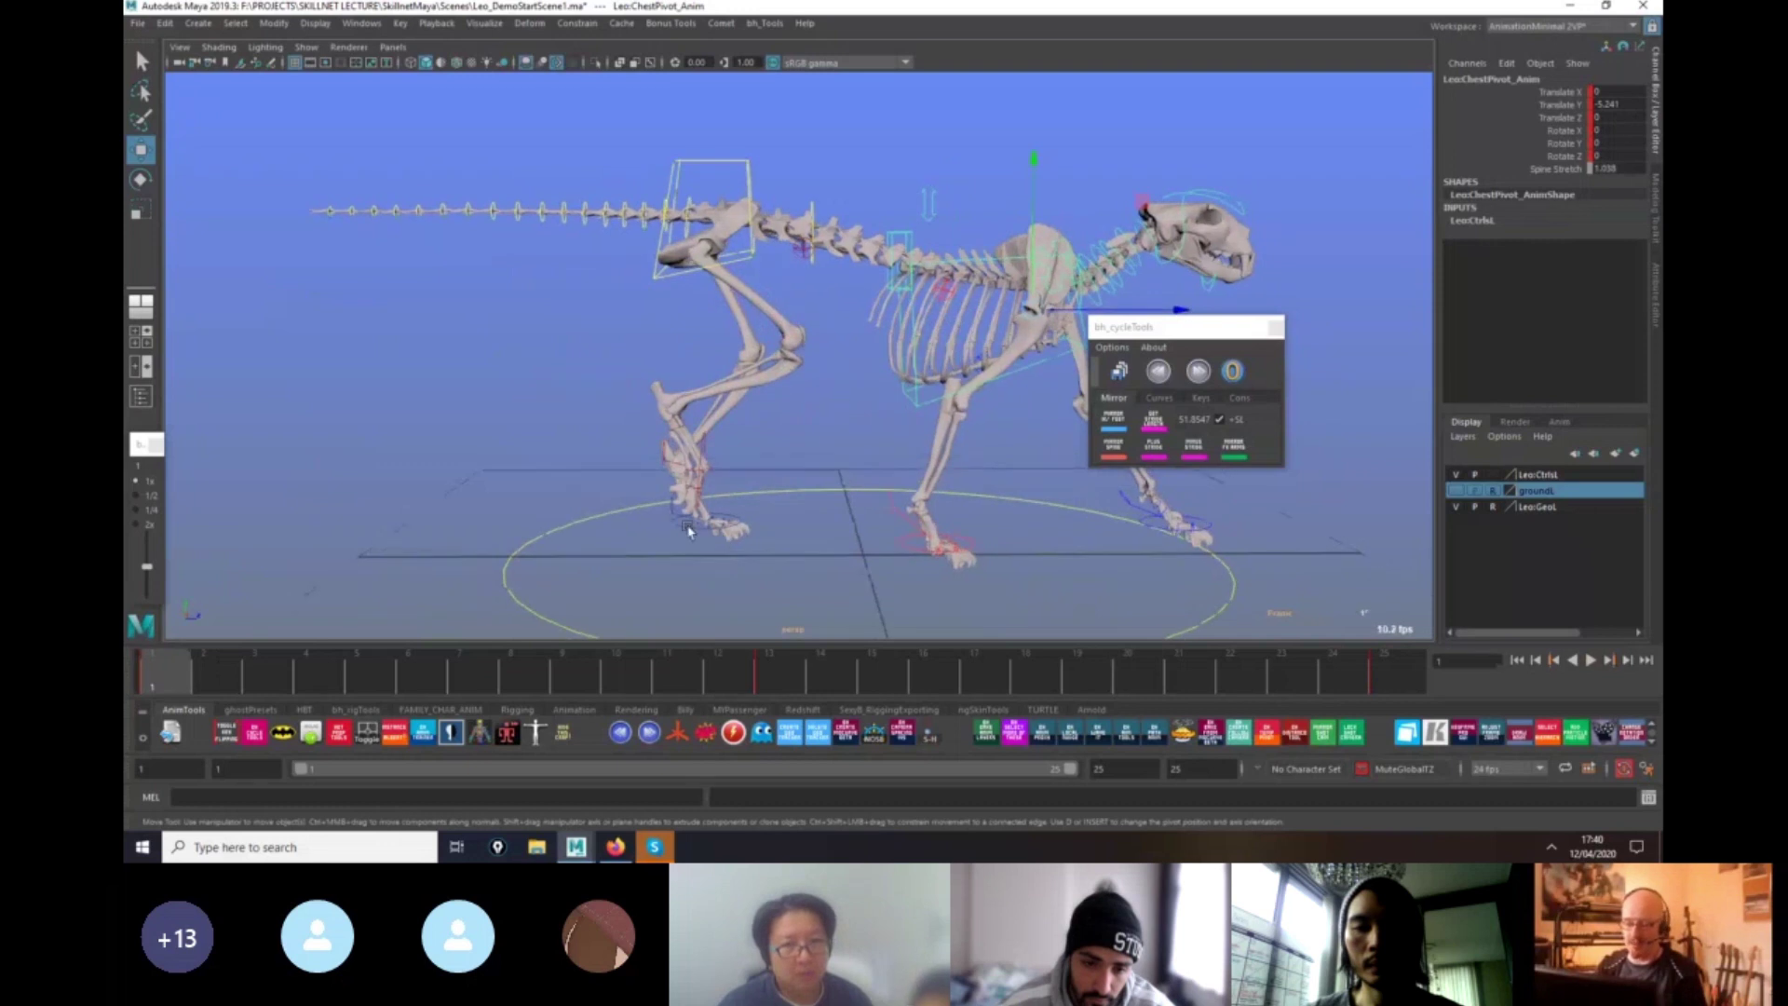
{"action": "left_click", "coordinate": [697, 533]}
{"action": "mouse_move", "coordinate": [789, 540]}
{"action": "right_mouse_down", "text": "alt"}
{"action": "mouse_move", "coordinate": [1065, 535]}
{"action": "mouse_move", "coordinate": [789, 540]}
{"action": "right_mouse_up", "text": "alt"}
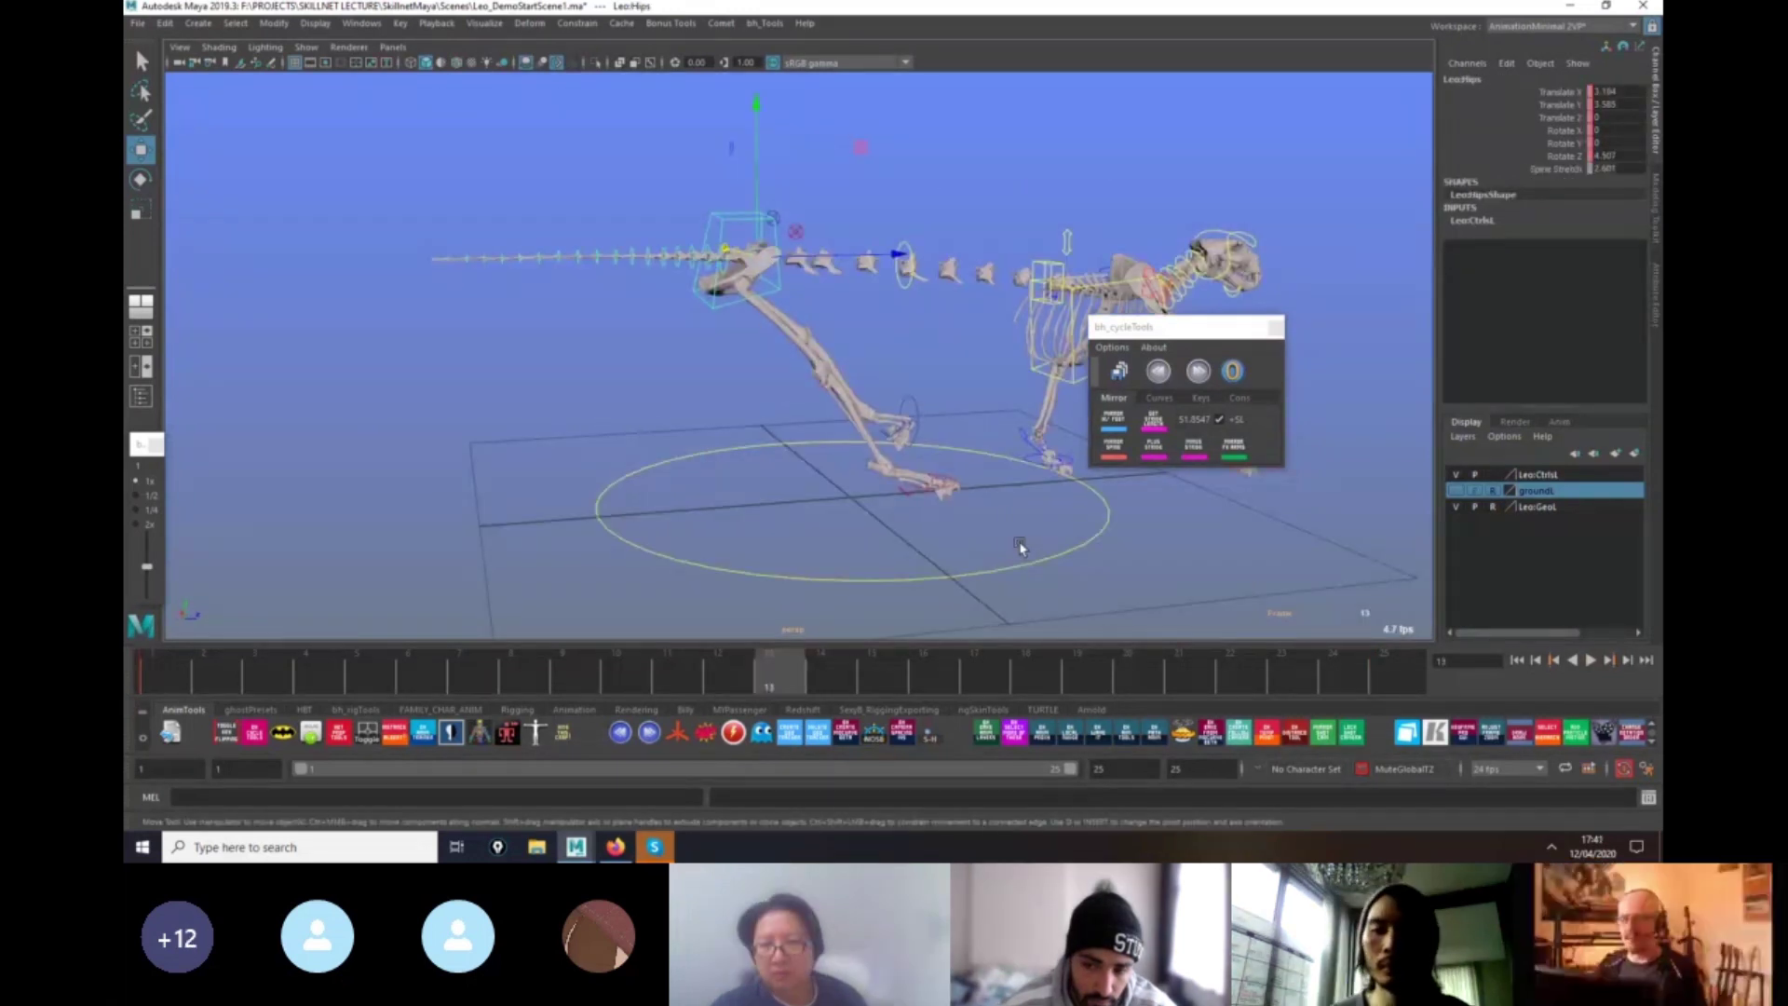
Rotate the hips about Z to about 10.7 degrees at frame 1 and mirror that pose at frame 13.
{"action": "left_click_drag", "start_coordinate": [1021, 547], "coordinate": [1145, 622], "text": "alt"}
{"action": "left_click_drag", "start_coordinate": [781, 675], "coordinate": [161, 670]}
{"action": "left_click_drag", "start_coordinate": [921, 559], "coordinate": [1108, 471], "text": "alt"}
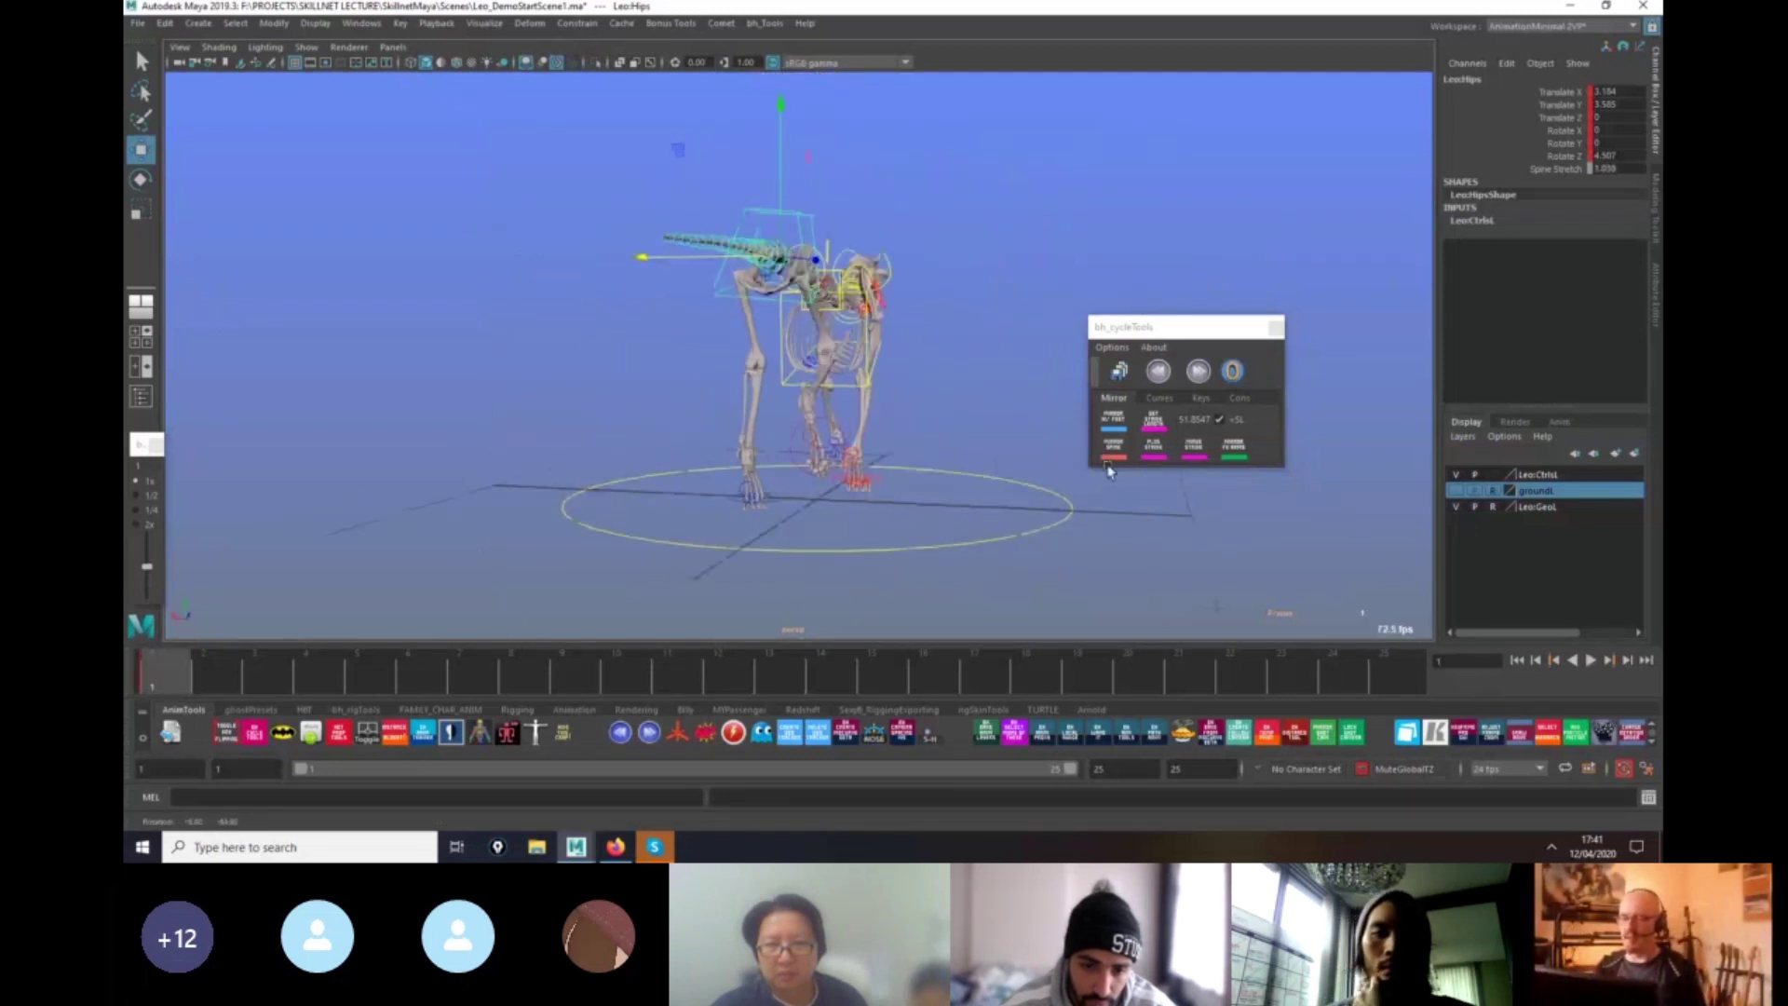
{"action": "key", "text": "e"}
{"action": "left_click_drag", "start_coordinate": [913, 309], "coordinate": [1022, 616]}
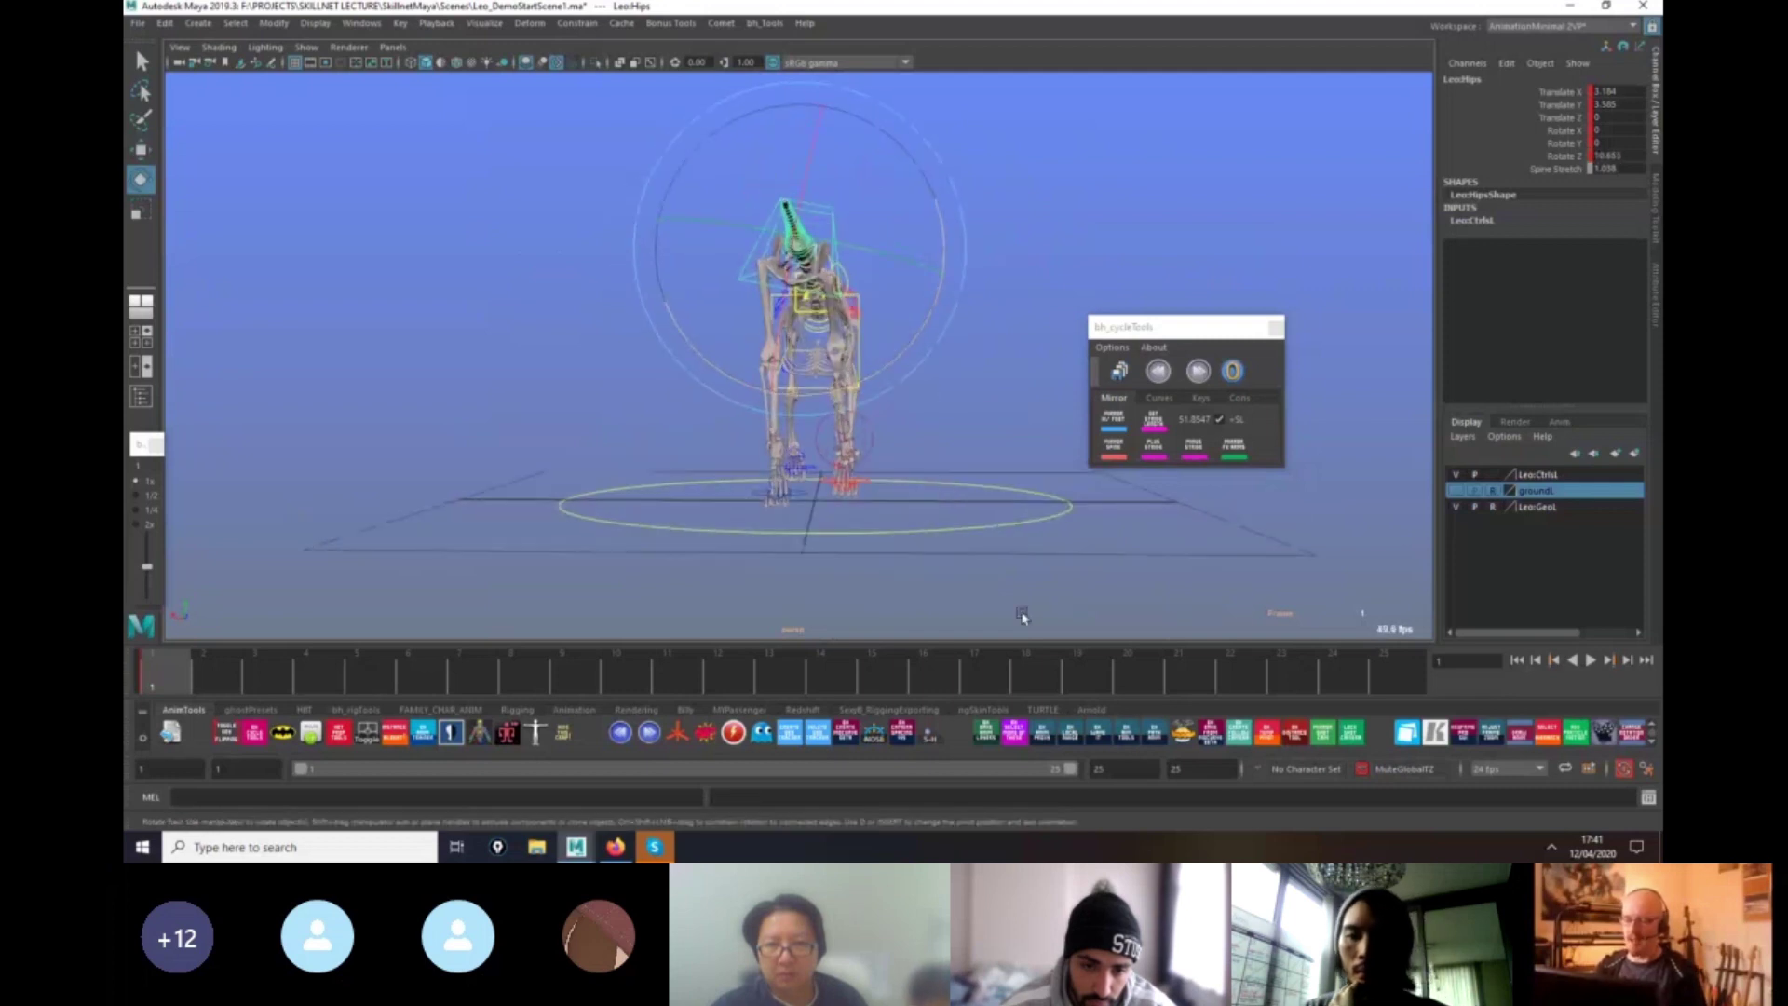
{"action": "left_click", "coordinate": [805, 678]}
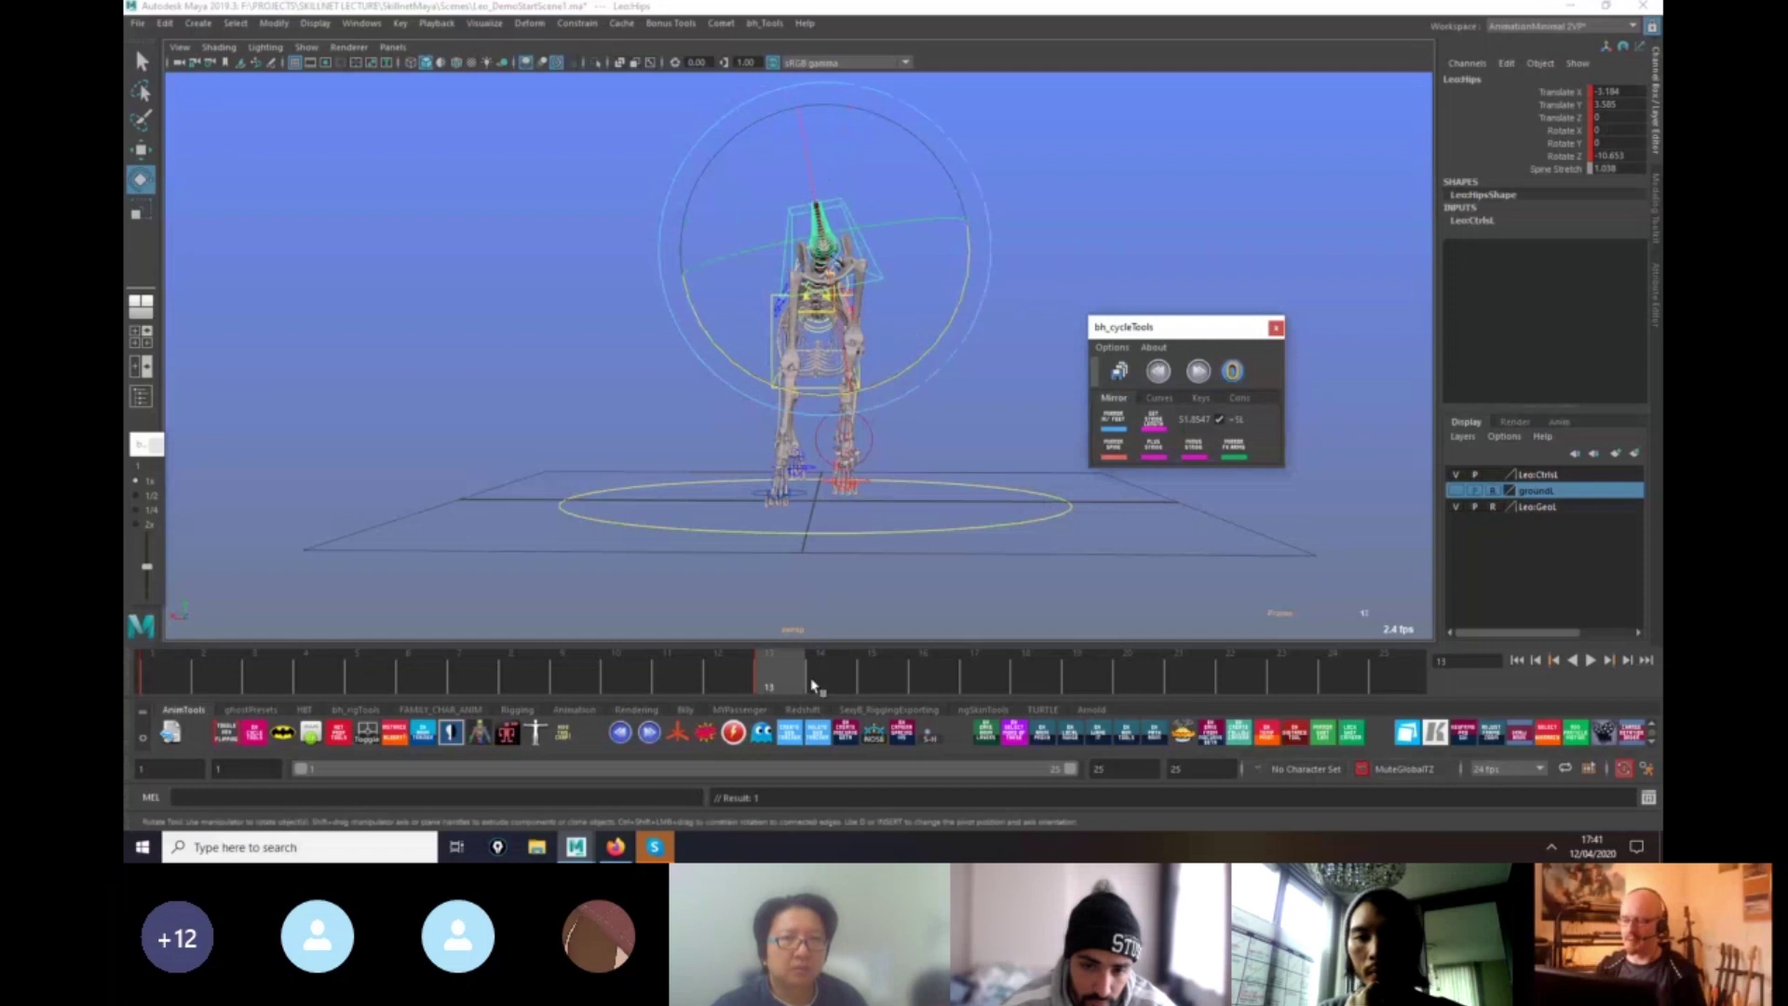
{"action": "key", "text": "alt+v"}
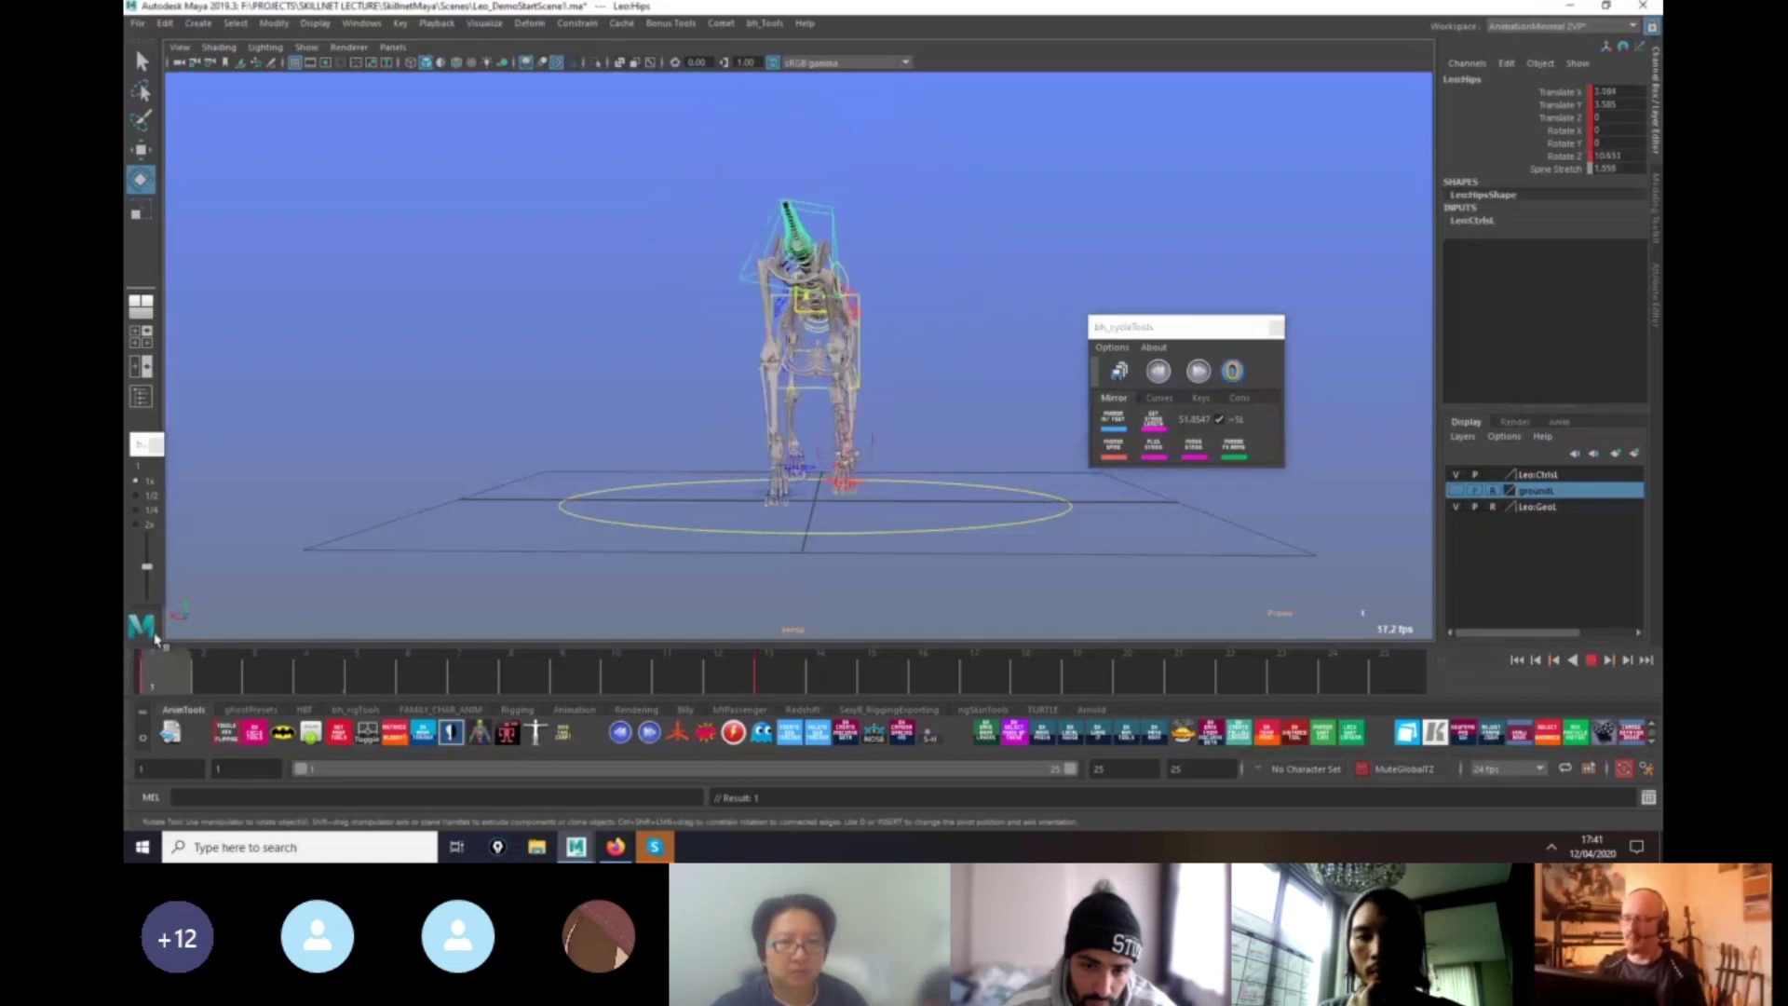
{"action": "left_click_drag", "start_coordinate": [157, 640], "coordinate": [779, 679]}
Advance the hips by one stride length at frame 13 and play the cycle to check the forward travel.
{"action": "left_click_drag", "start_coordinate": [1108, 582], "coordinate": [829, 649], "text": "alt"}
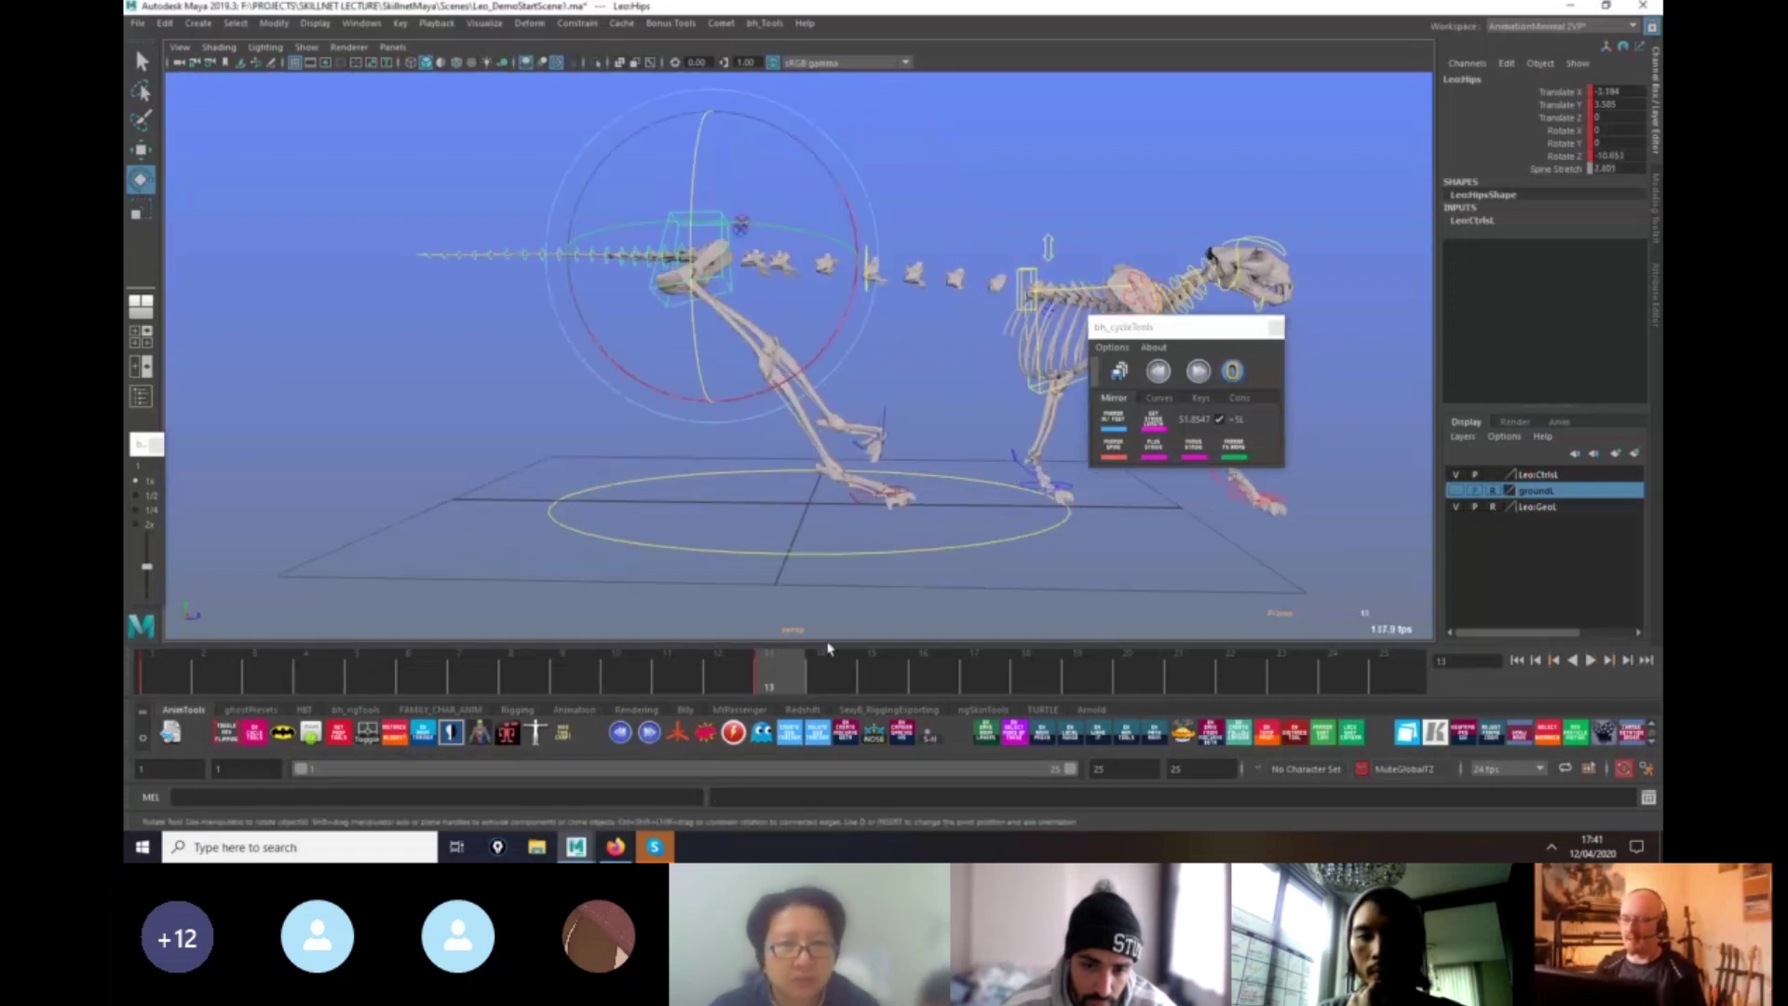
{"action": "key", "text": "alt+v"}
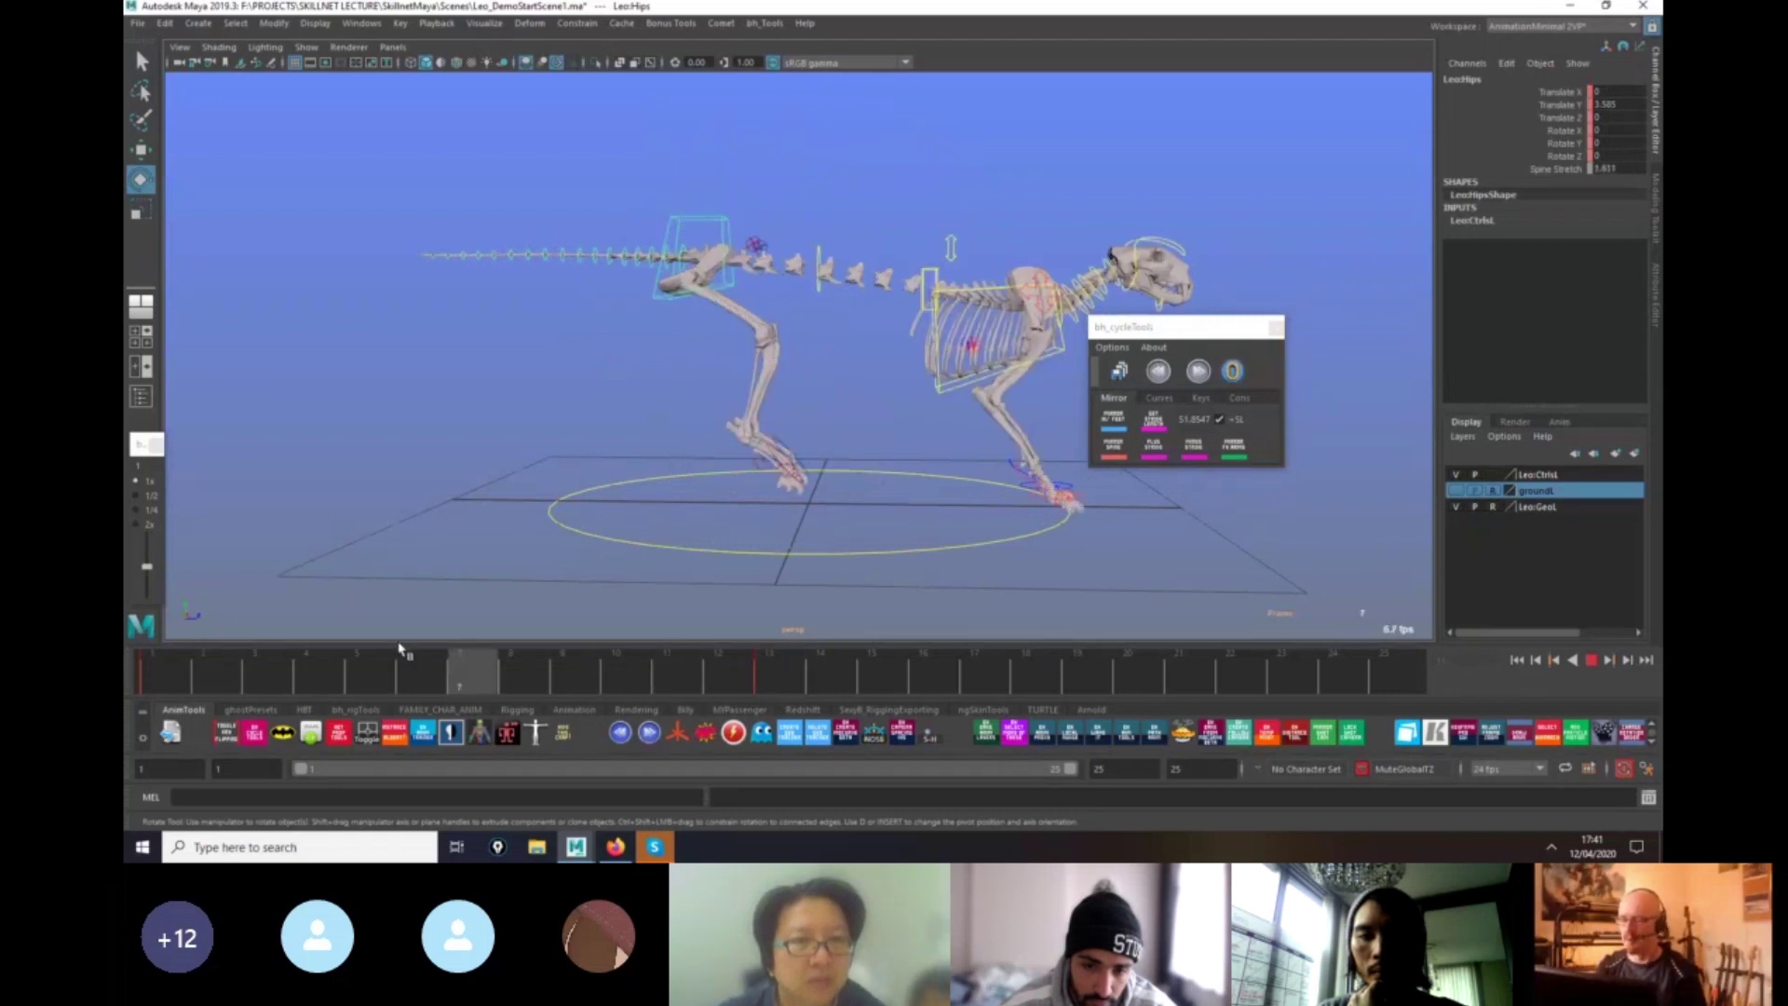
{"action": "key", "text": "alt+v"}
{"action": "left_click", "coordinate": [776, 683]}
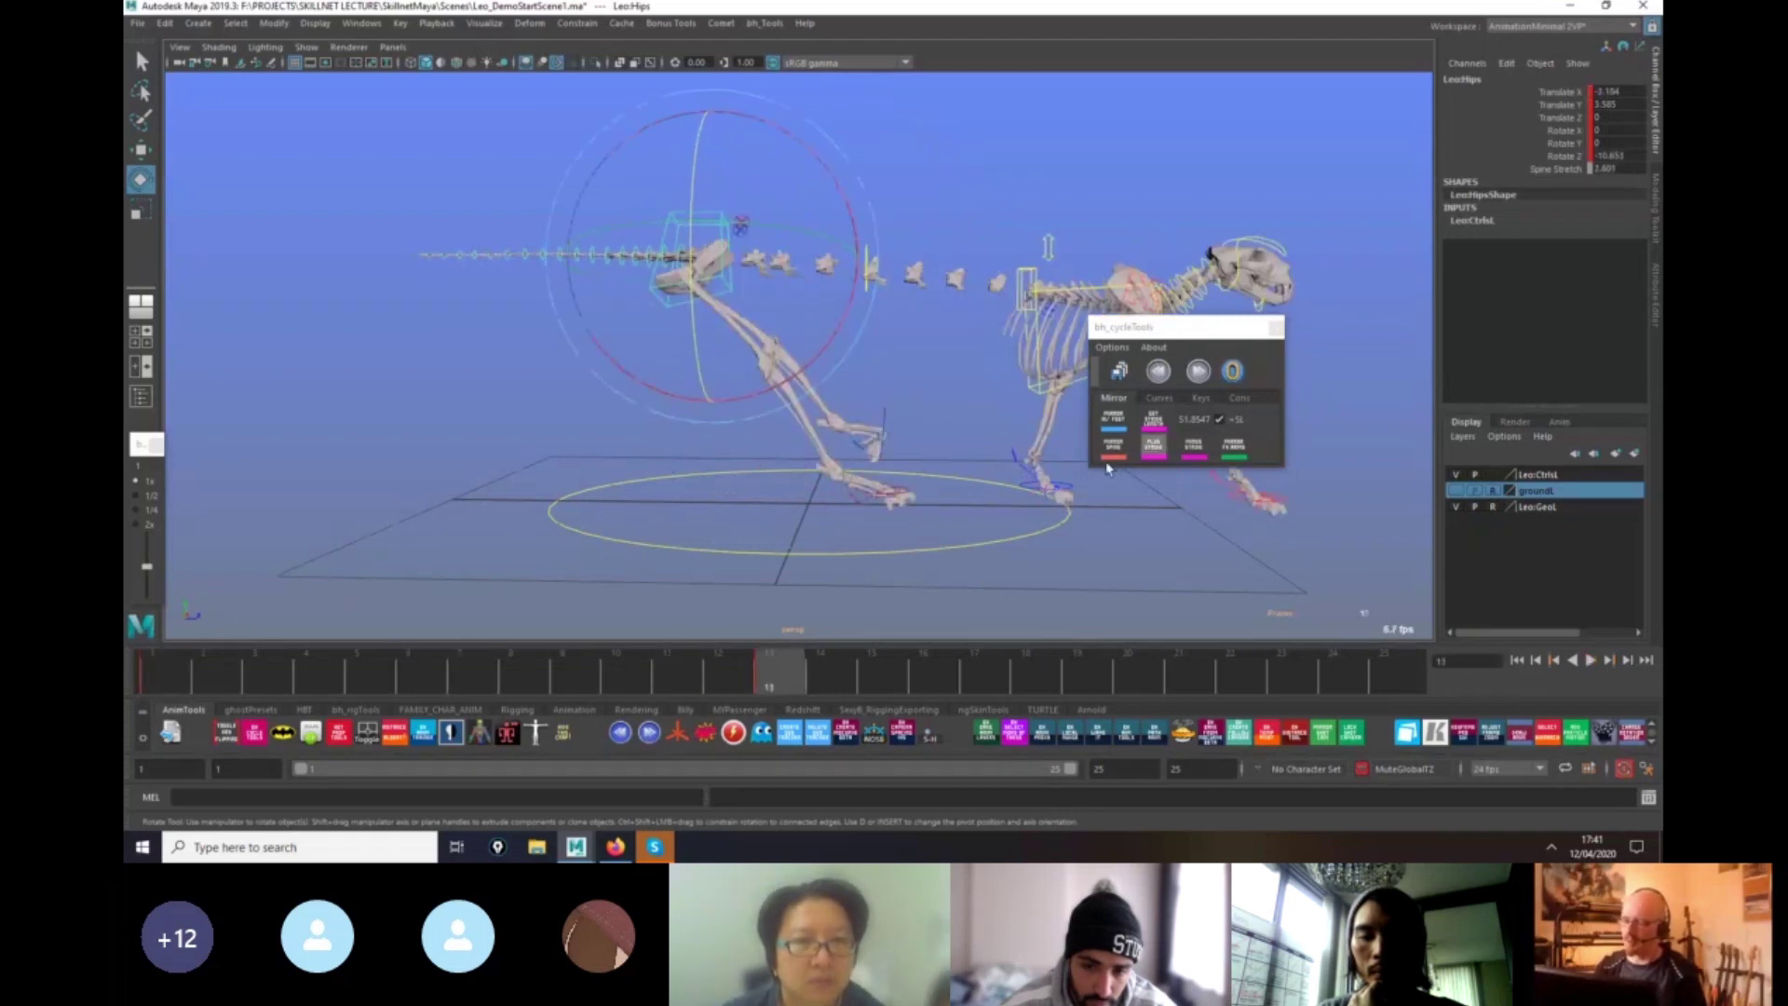
{"action": "left_click_drag", "start_coordinate": [866, 592], "coordinate": [1066, 596], "text": "alt"}
{"action": "key", "text": "alt+v"}
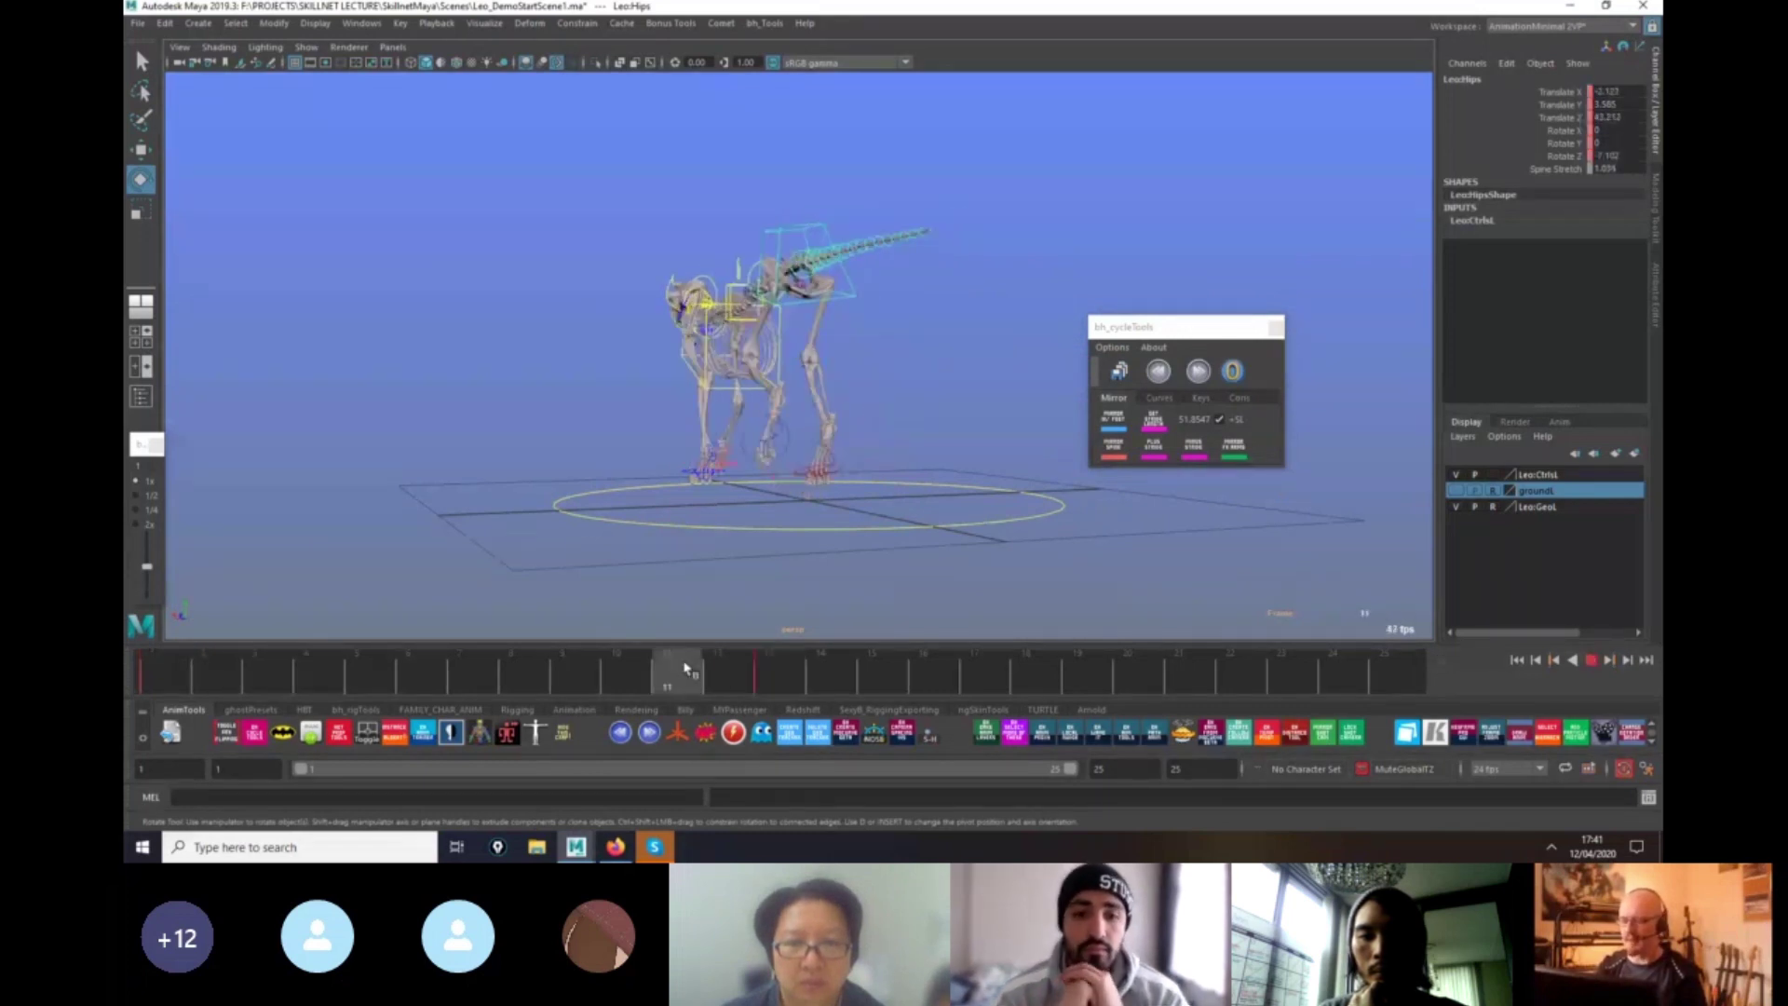
Mirror the hips pose at frame 25 and advance it by another stride length.
{"action": "key", "text": "alt+v"}
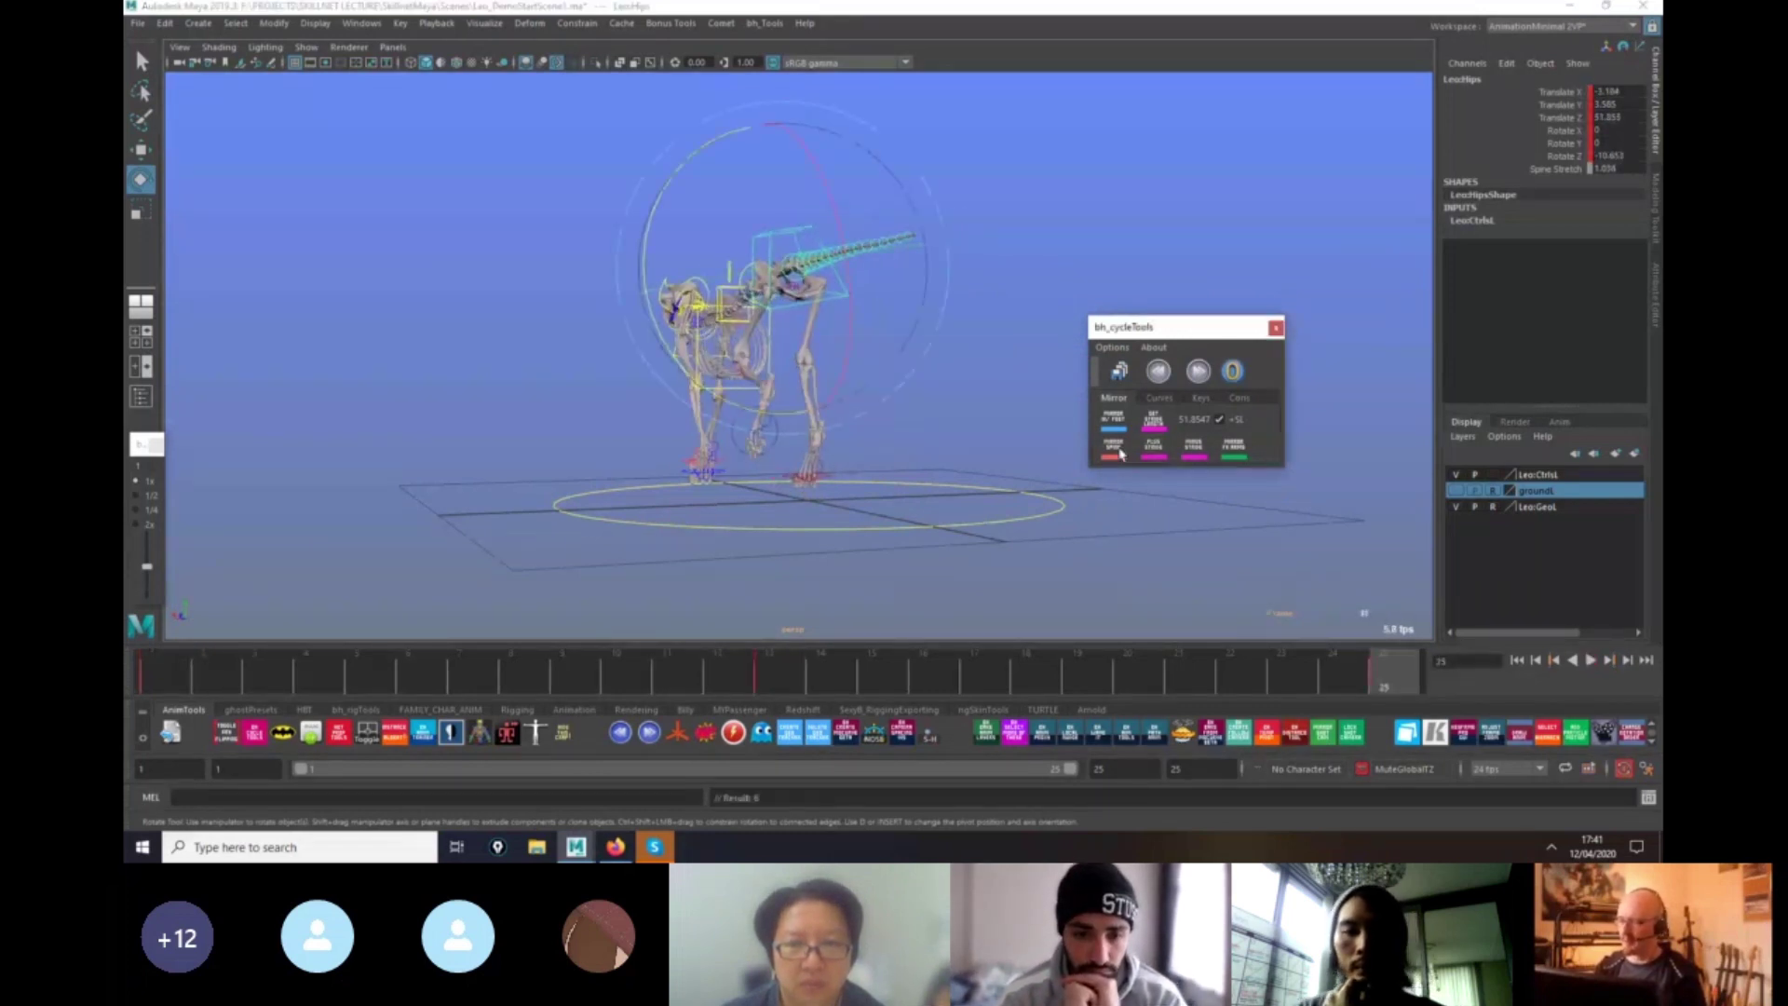
{"action": "key", "text": "alt+v"}
{"action": "mouse_move", "coordinate": [992, 624]}
{"action": "left_mouse_down", "text": "alt"}
{"action": "mouse_move", "coordinate": [1118, 607]}
{"action": "mouse_move", "coordinate": [918, 606]}
{"action": "mouse_move", "coordinate": [1024, 607]}
{"action": "mouse_move", "coordinate": [984, 610]}
{"action": "left_mouse_up", "text": "alt"}
{"action": "right_click_drag", "start_coordinate": [984, 609], "coordinate": [928, 601], "text": "alt"}
{"action": "middle_click_drag", "start_coordinate": [928, 600], "coordinate": [799, 629], "text": "alt"}
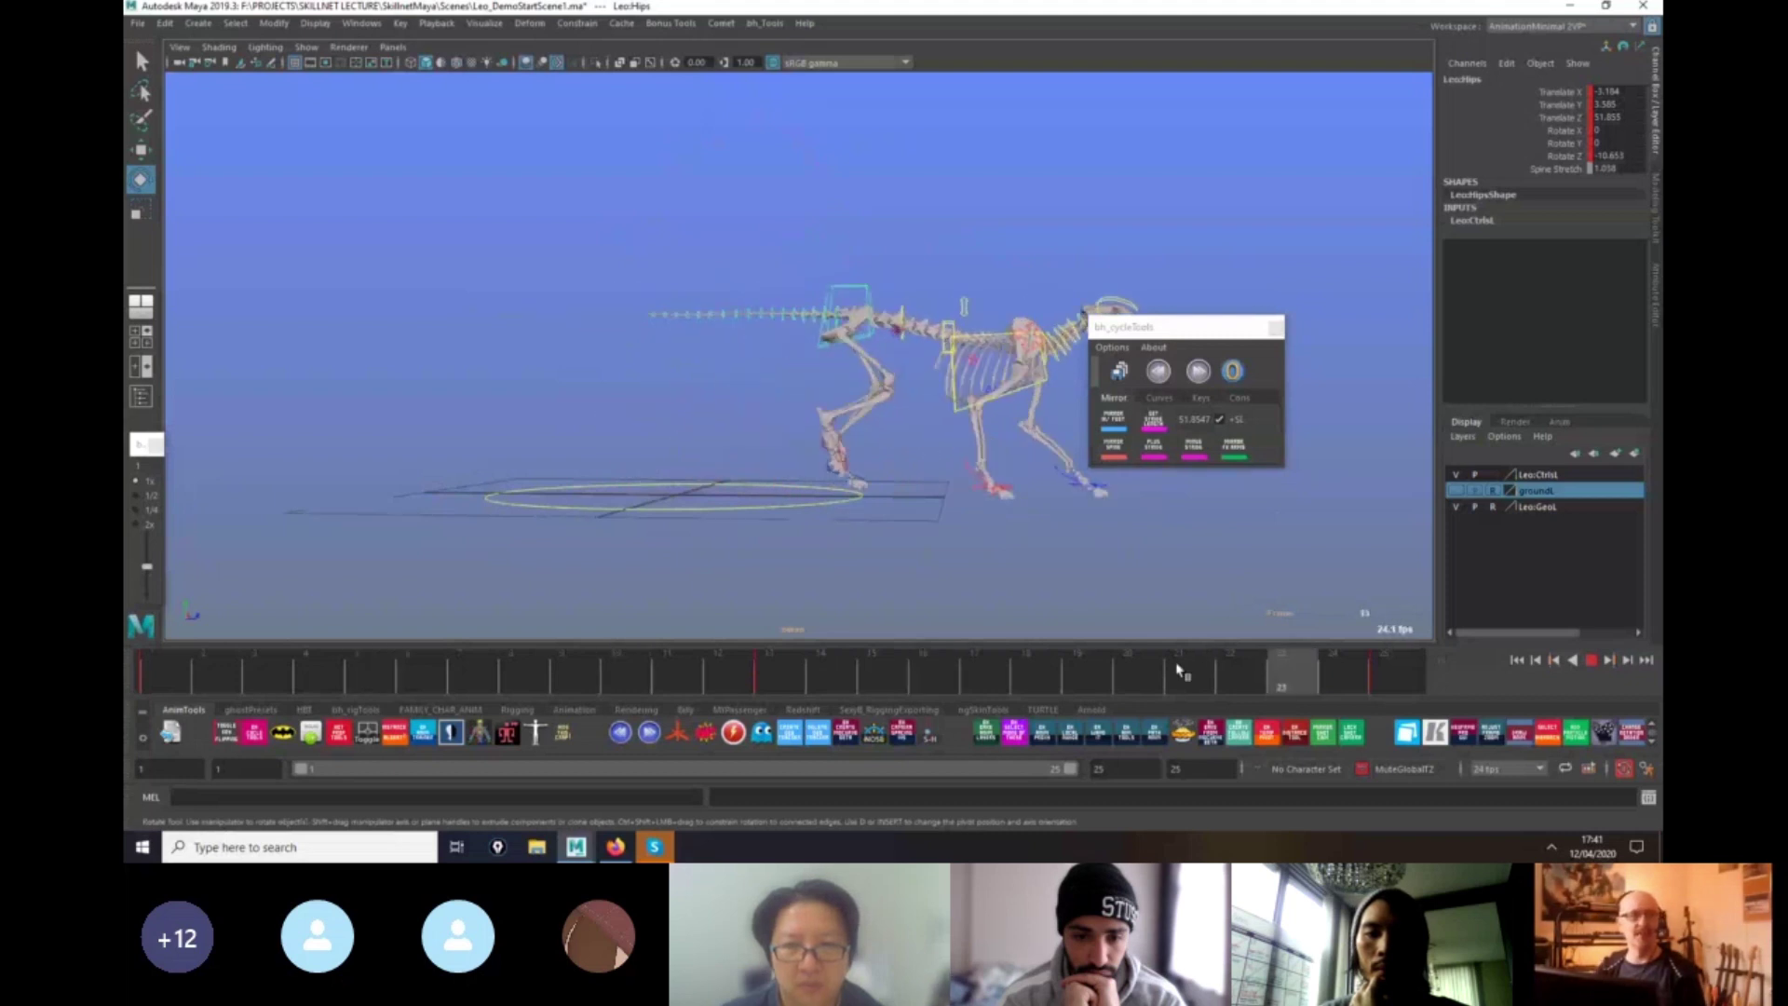
Scrub and play the full 25-frame cycle from the side to examine how the hips, chest and legs travel together.
{"action": "key", "text": "Escape"}
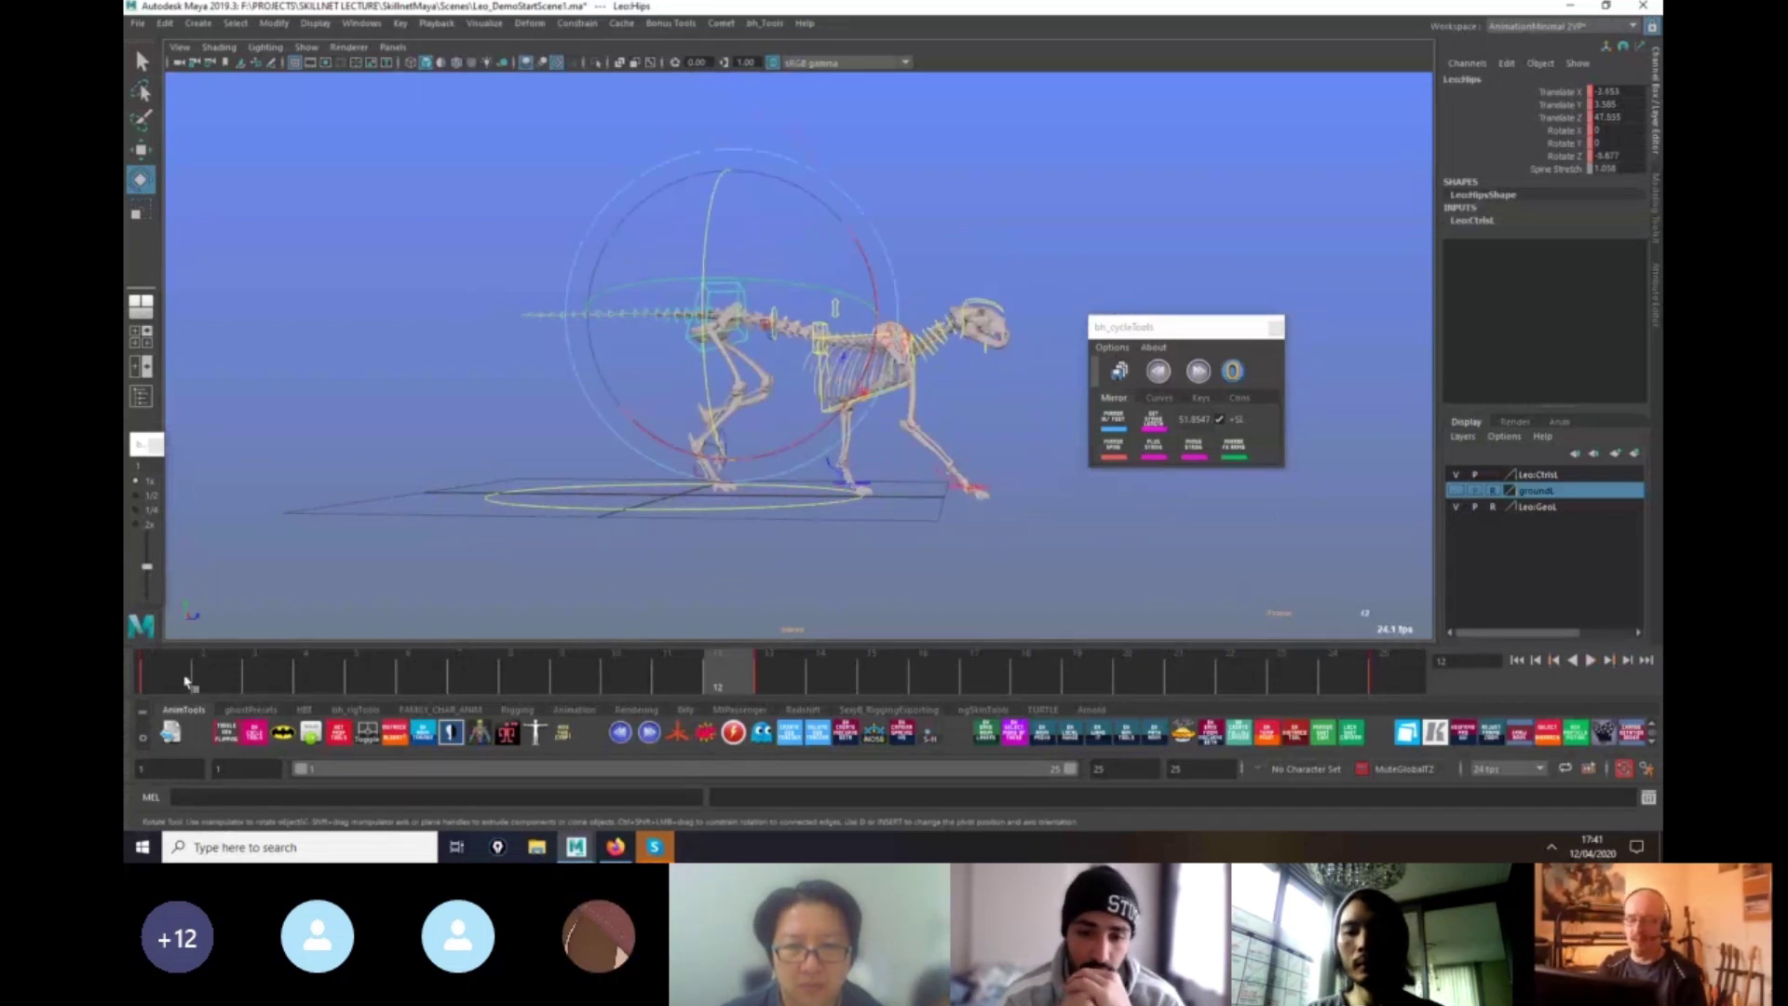
{"action": "left_click_drag", "start_coordinate": [186, 683], "coordinate": [1034, 678]}
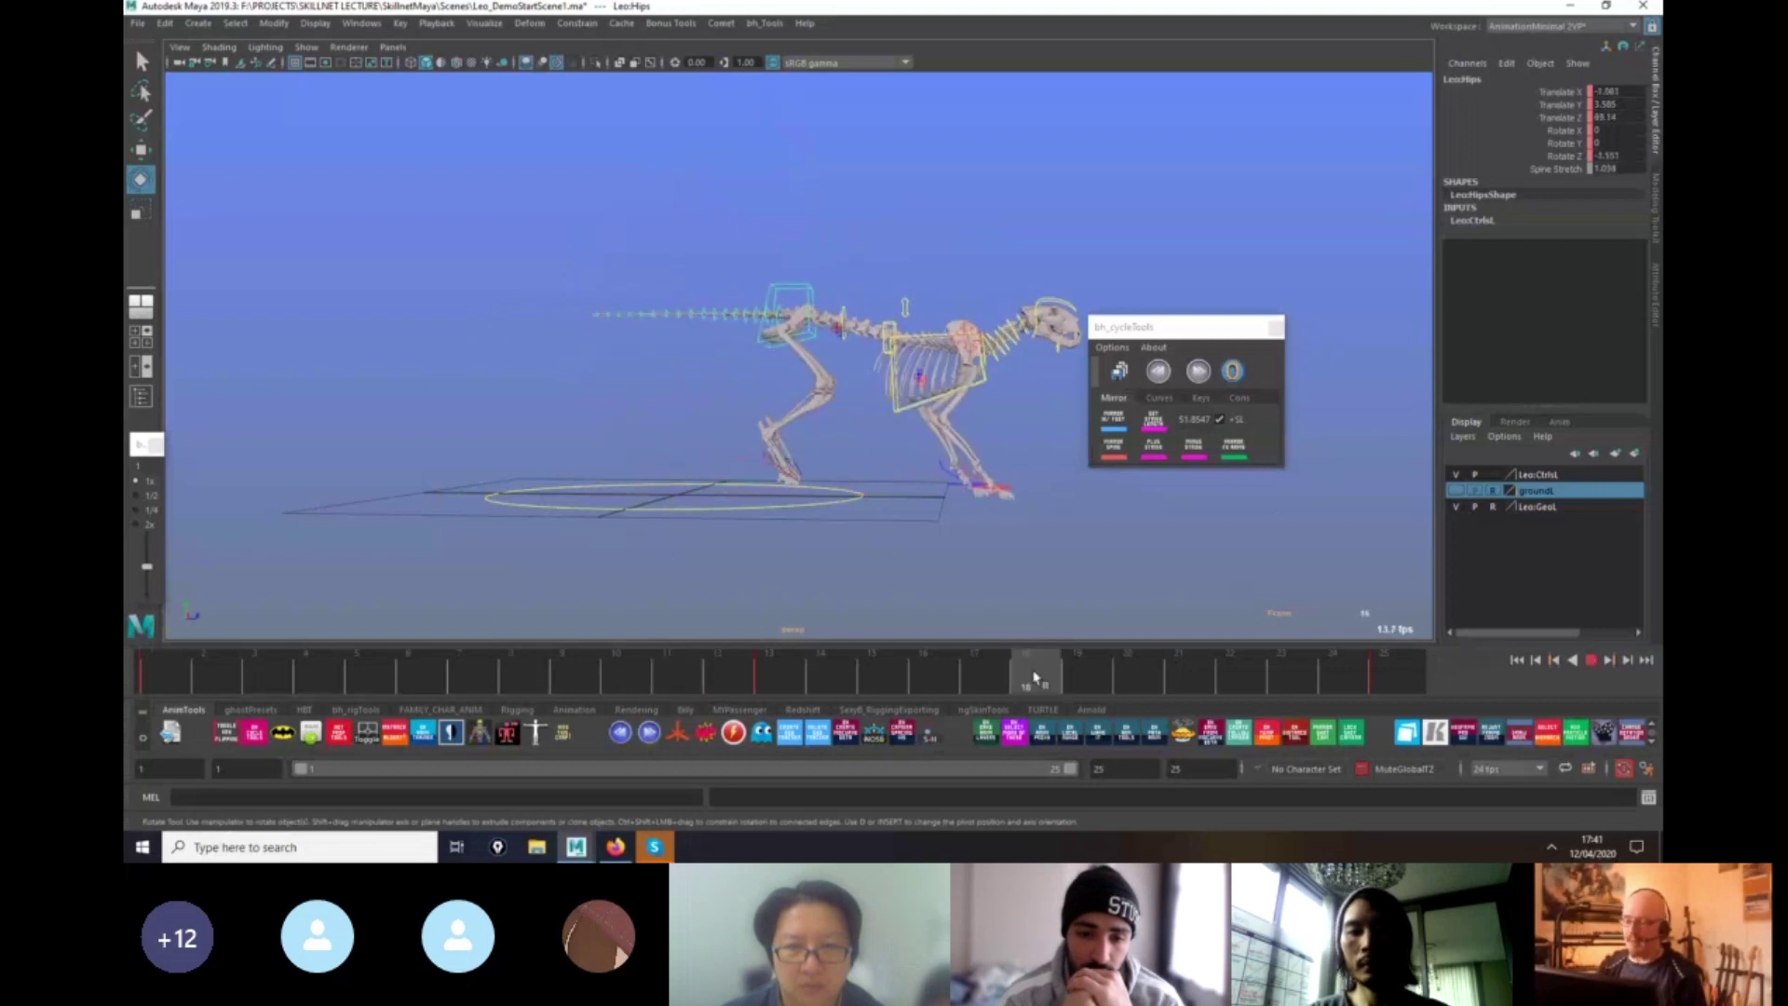
{"action": "key", "text": "alt+v"}
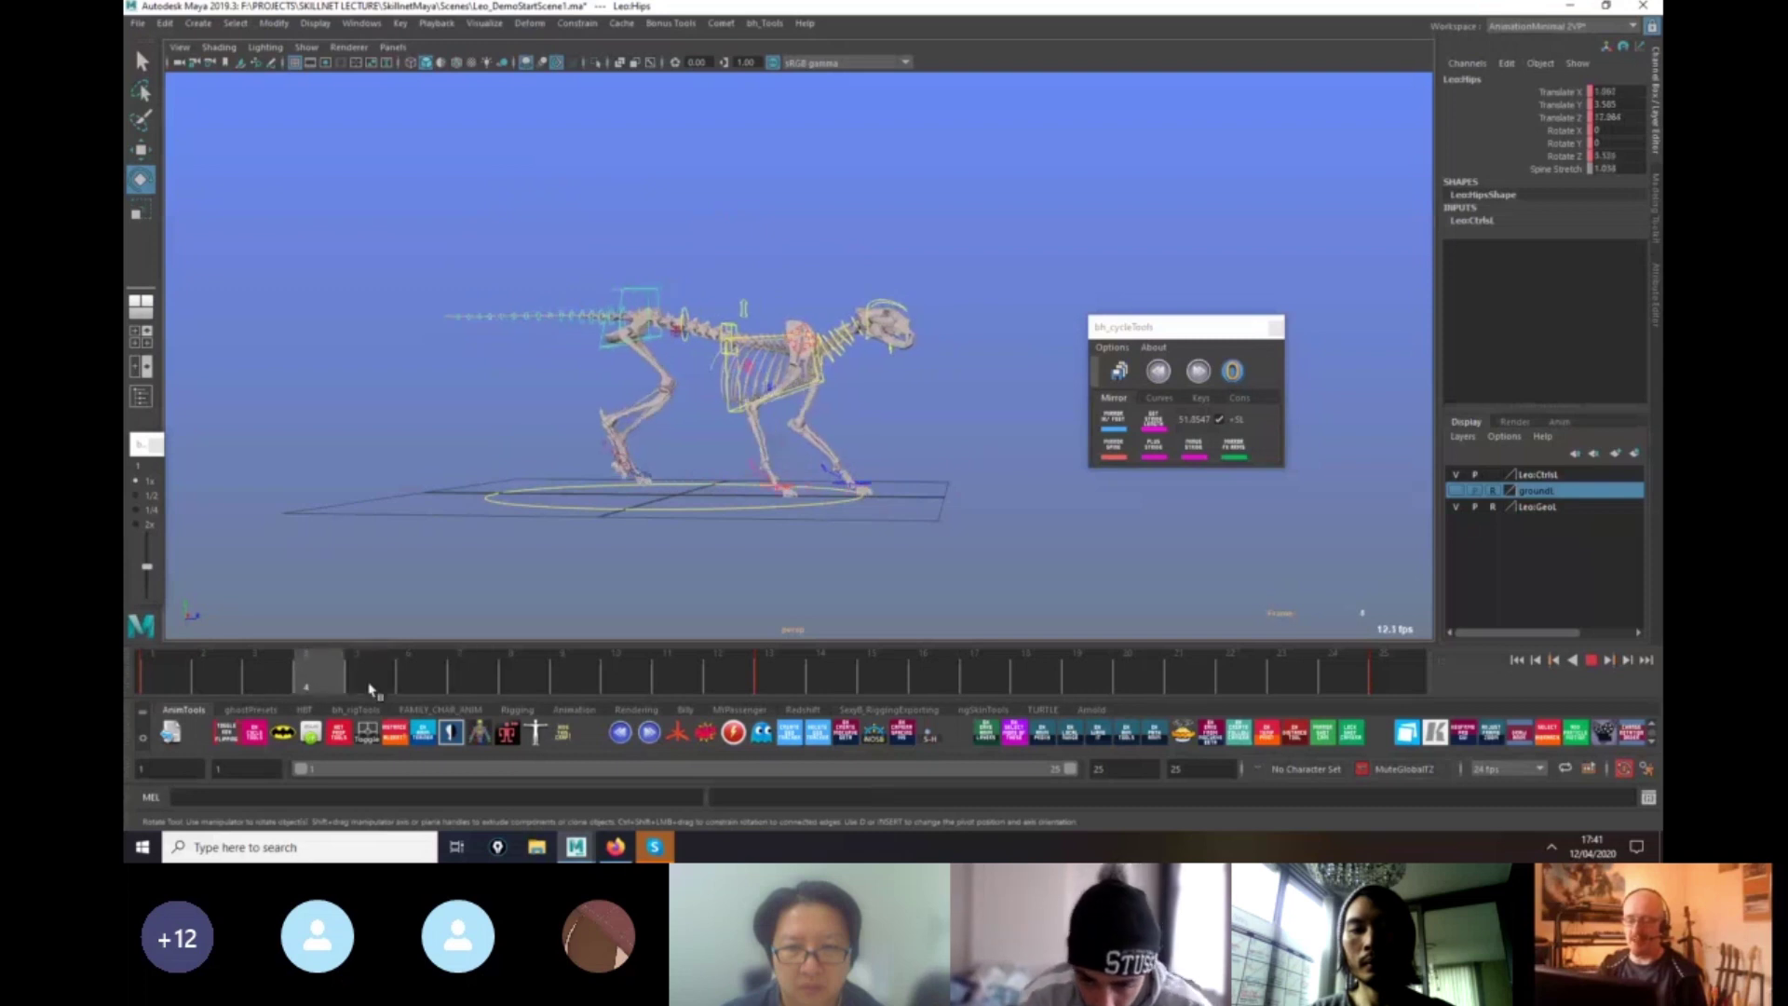
{"action": "left_click", "coordinate": [472, 682]}
{"action": "right_click_drag", "start_coordinate": [770, 579], "coordinate": [1204, 598], "text": "alt"}
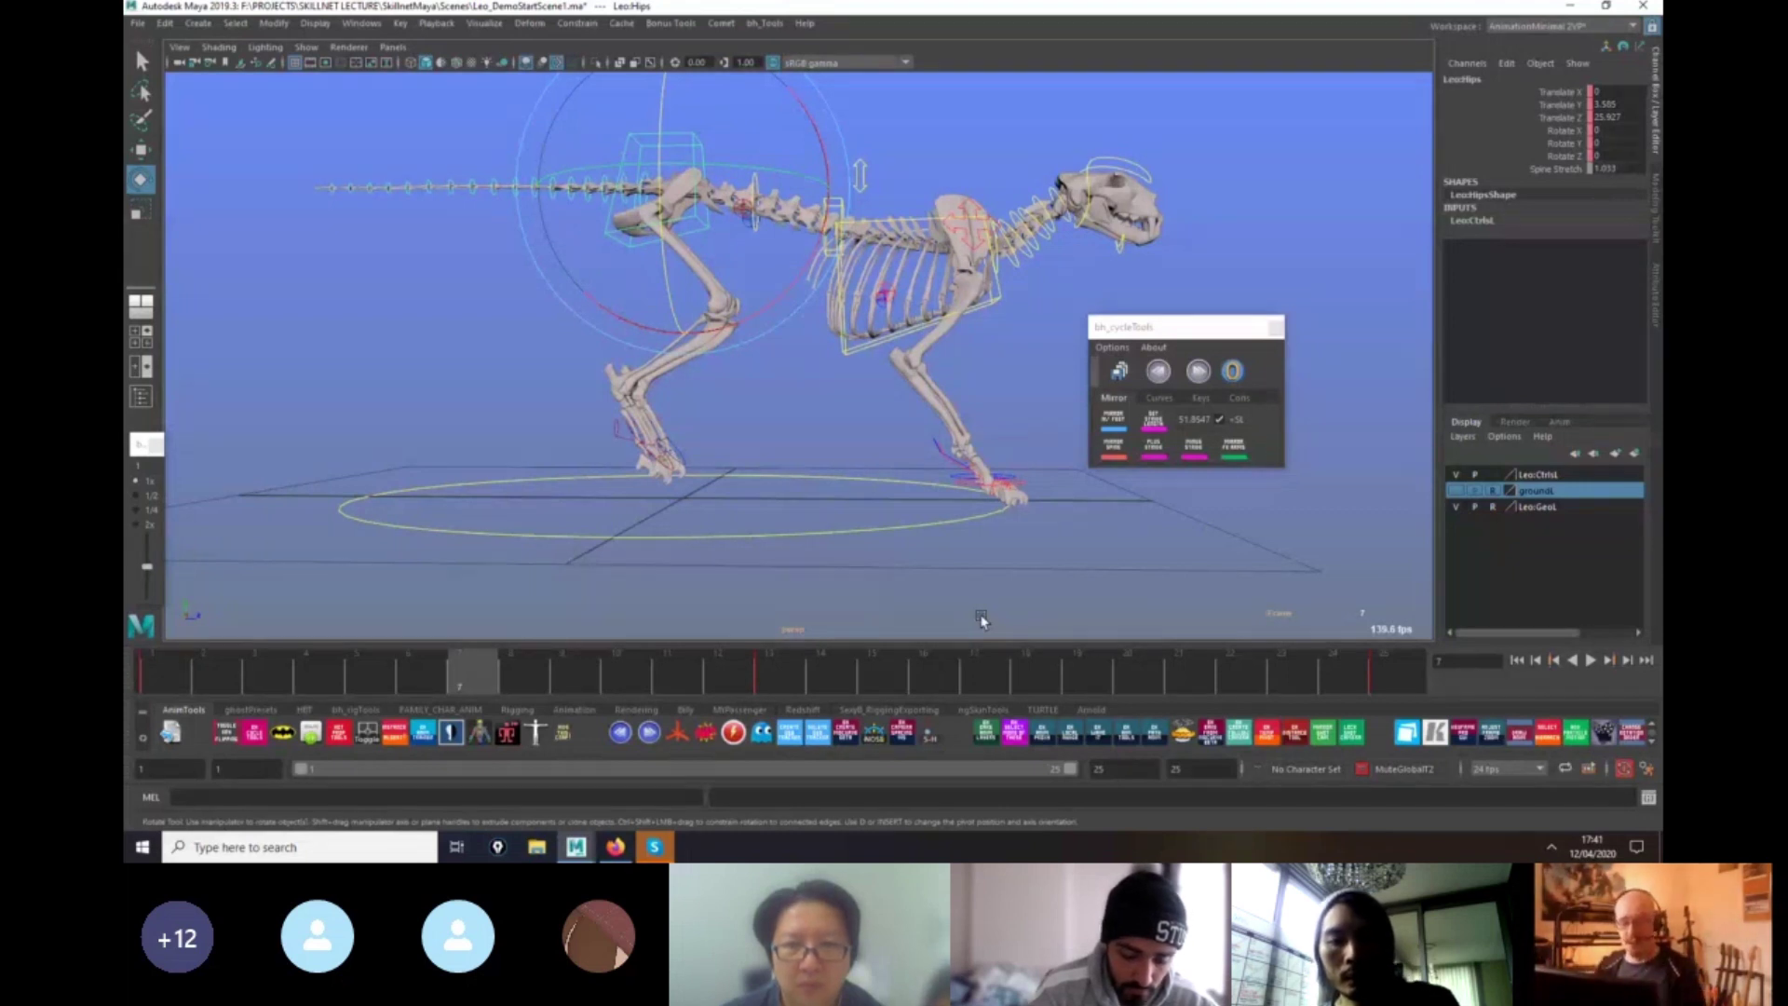
{"action": "left_click", "coordinate": [170, 679]}
{"action": "key", "text": "alt+v"}
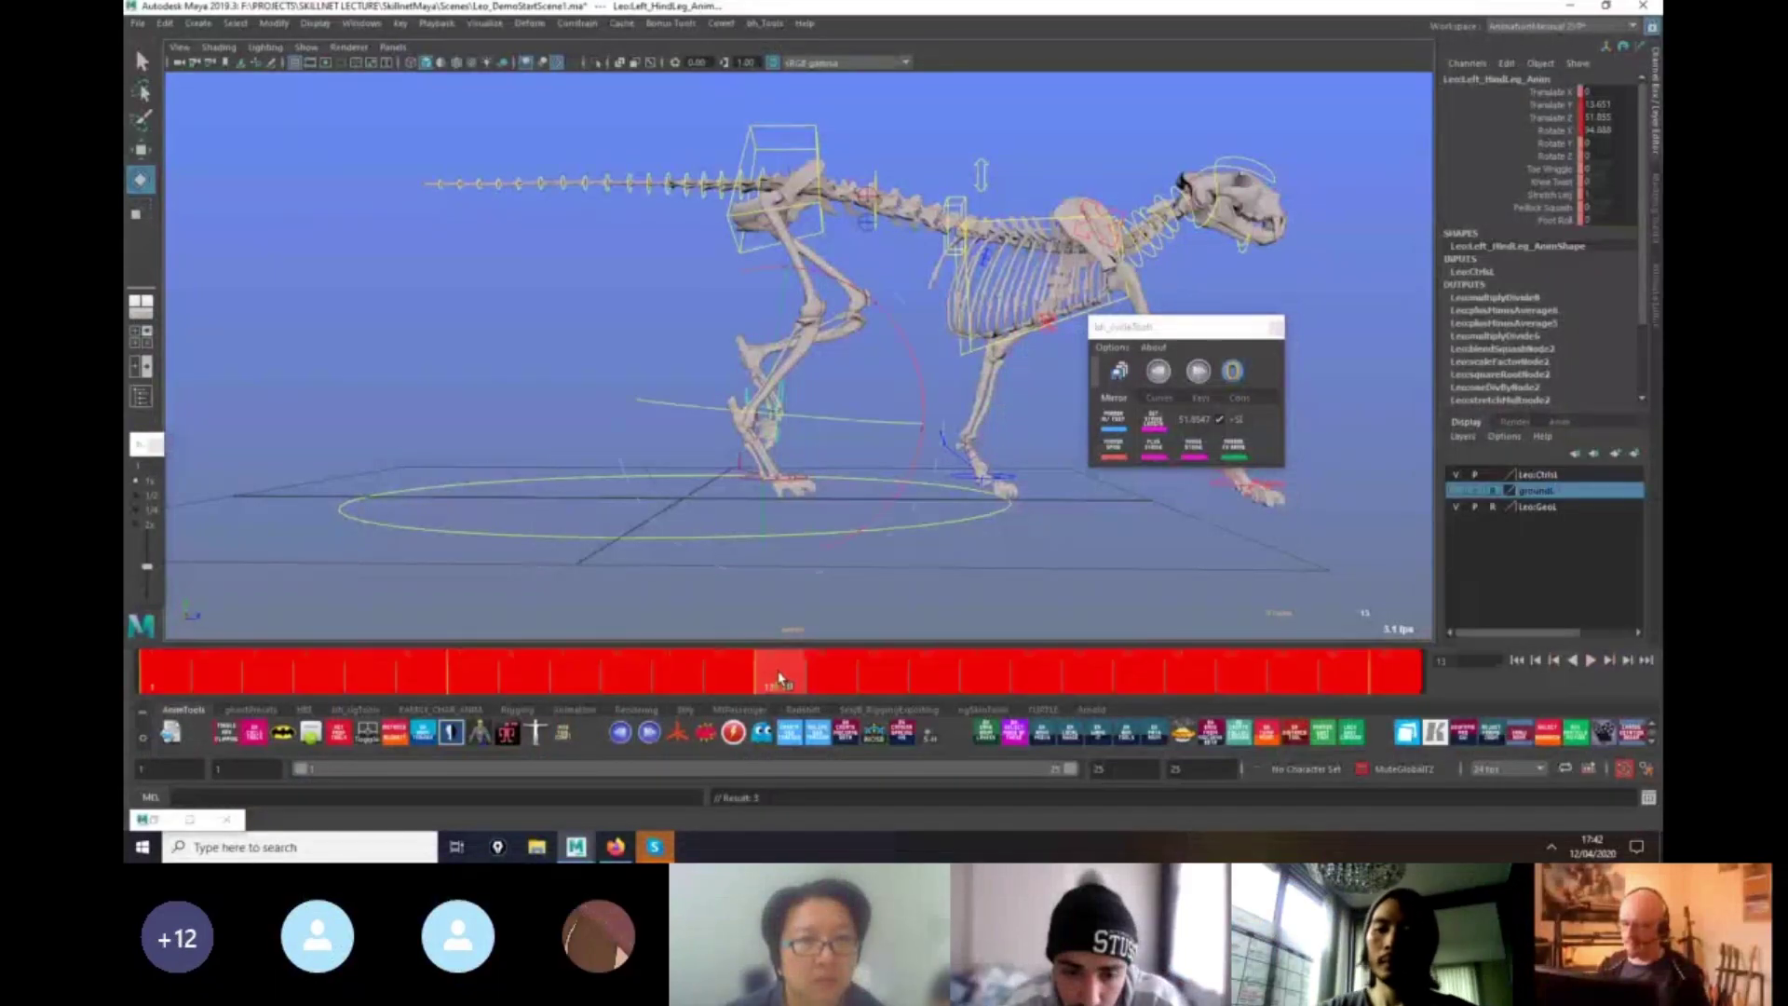
Set the tangents of all the right hind leg control's keys to Clamped and play back the cycle.
{"action": "left_click", "coordinate": [820, 508]}
{"action": "left_click", "coordinate": [803, 478]}
{"action": "double_click", "coordinate": [782, 680]}
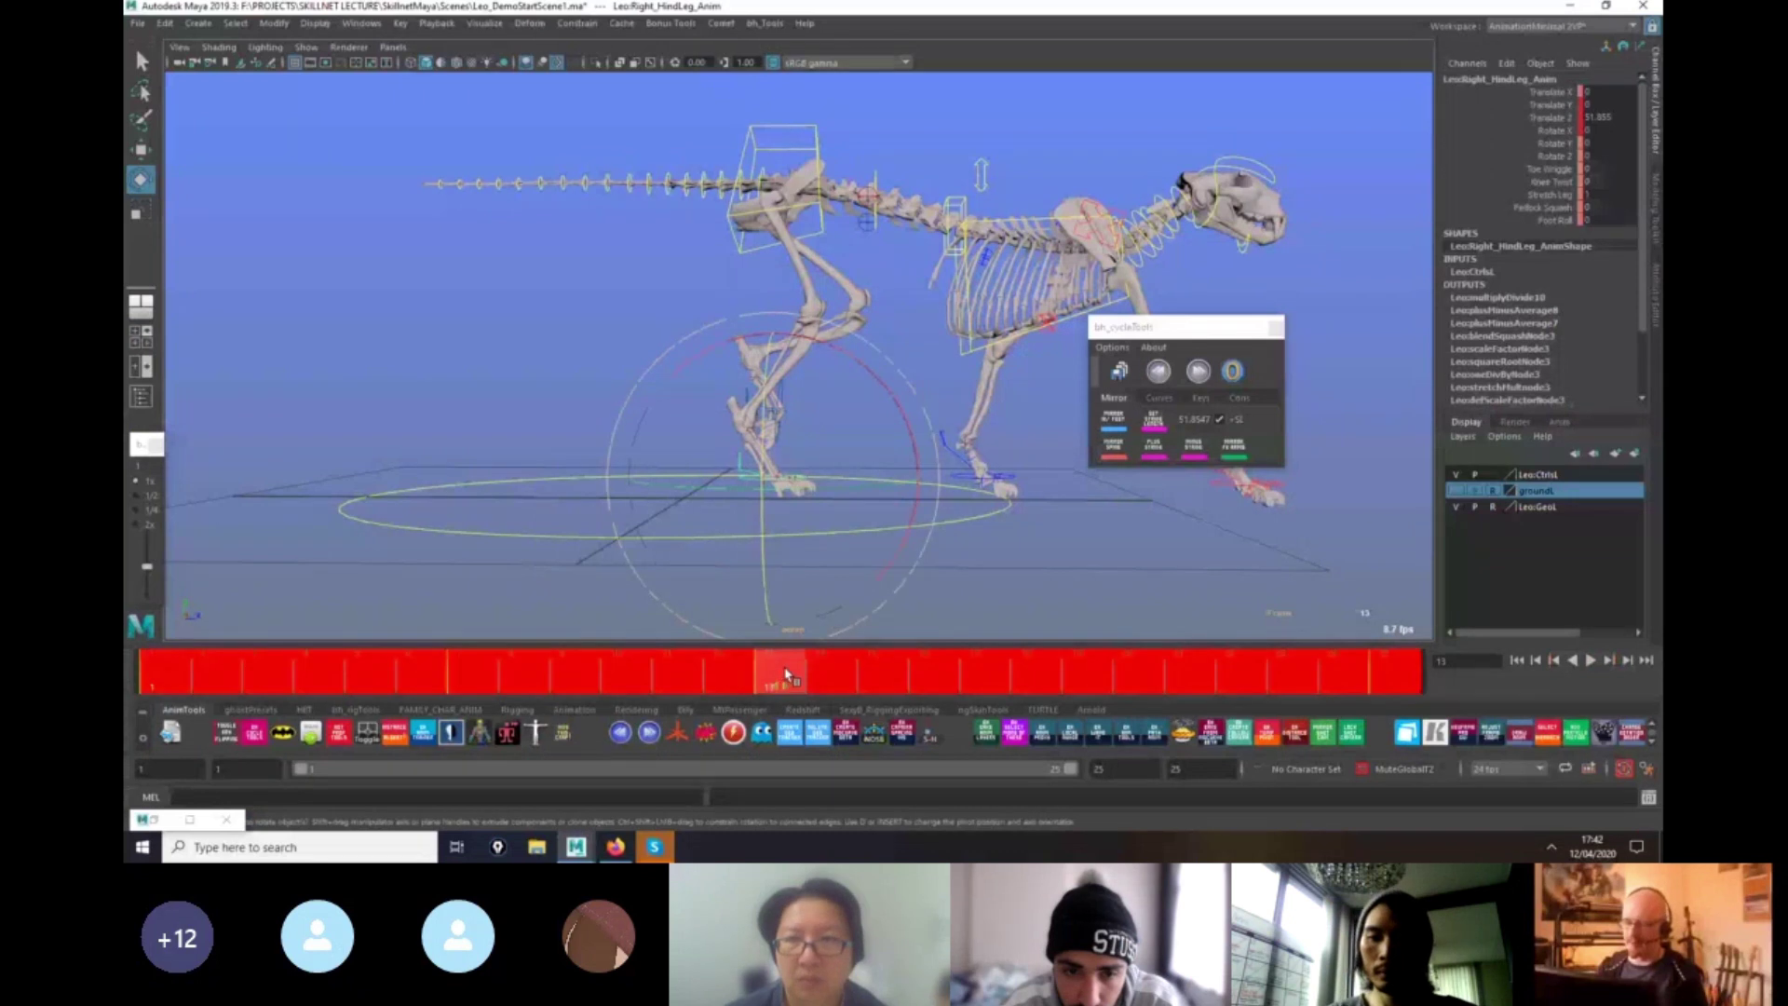
{"action": "right_click", "coordinate": [785, 680]}
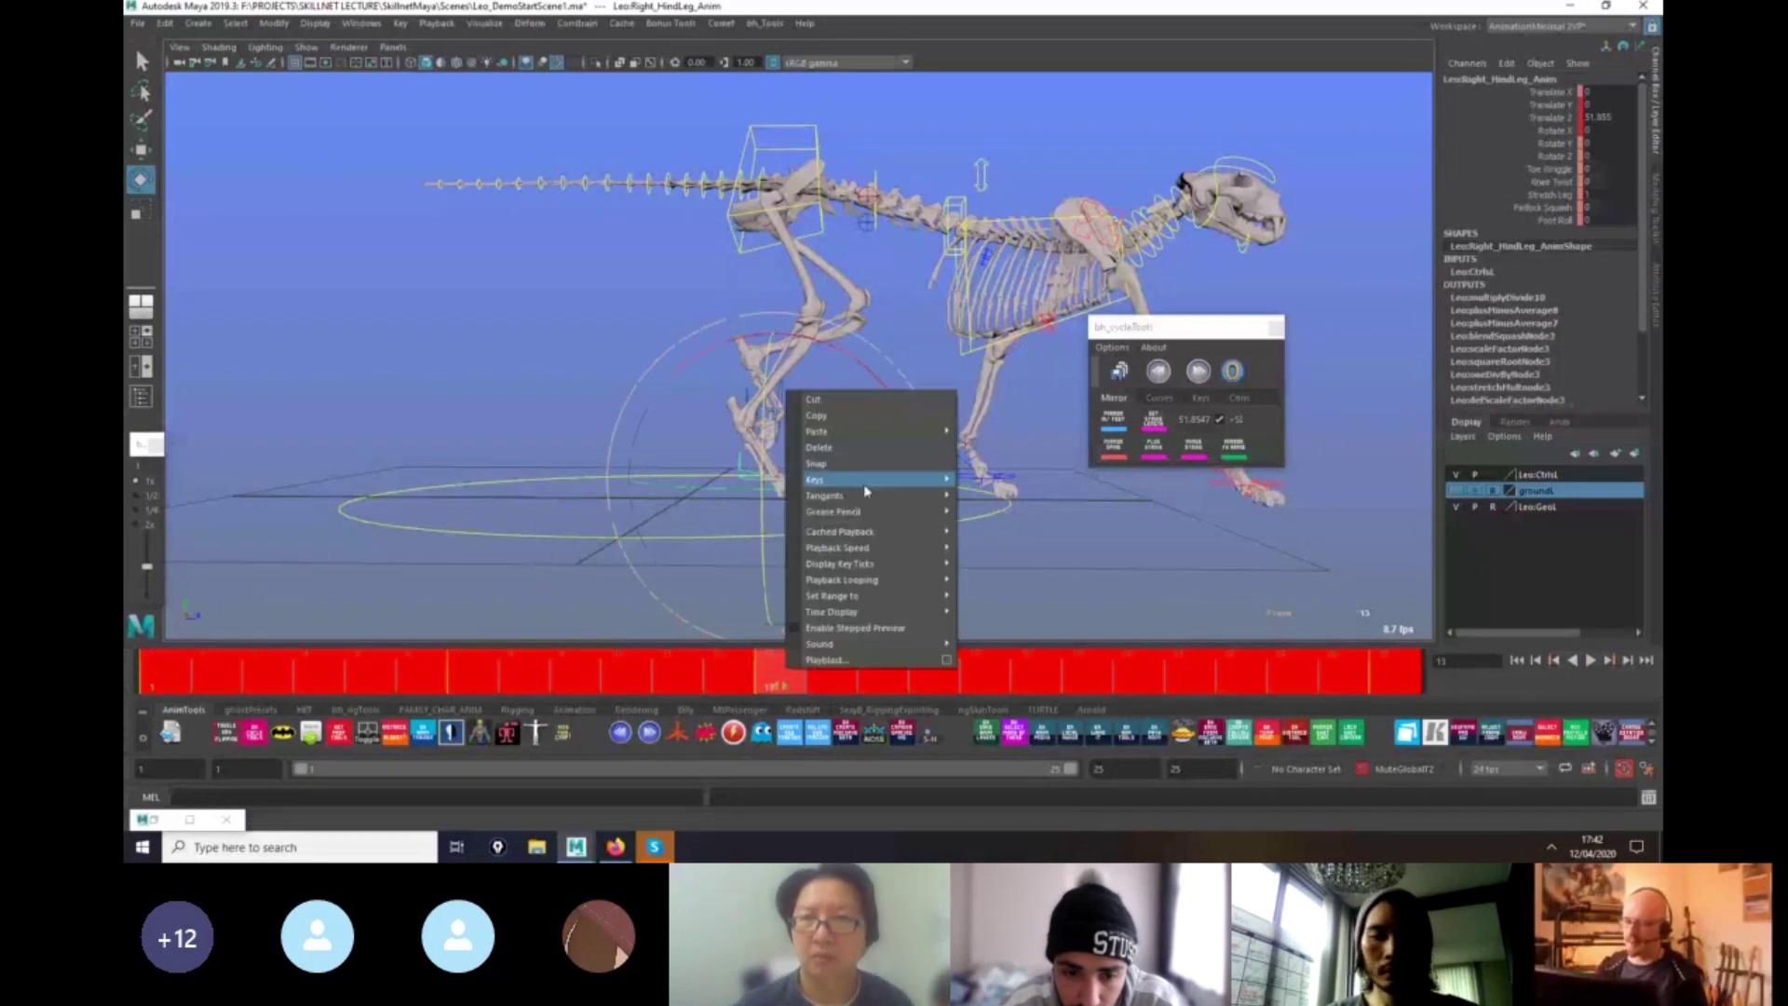
{"action": "mouse_move", "coordinate": [871, 496]}
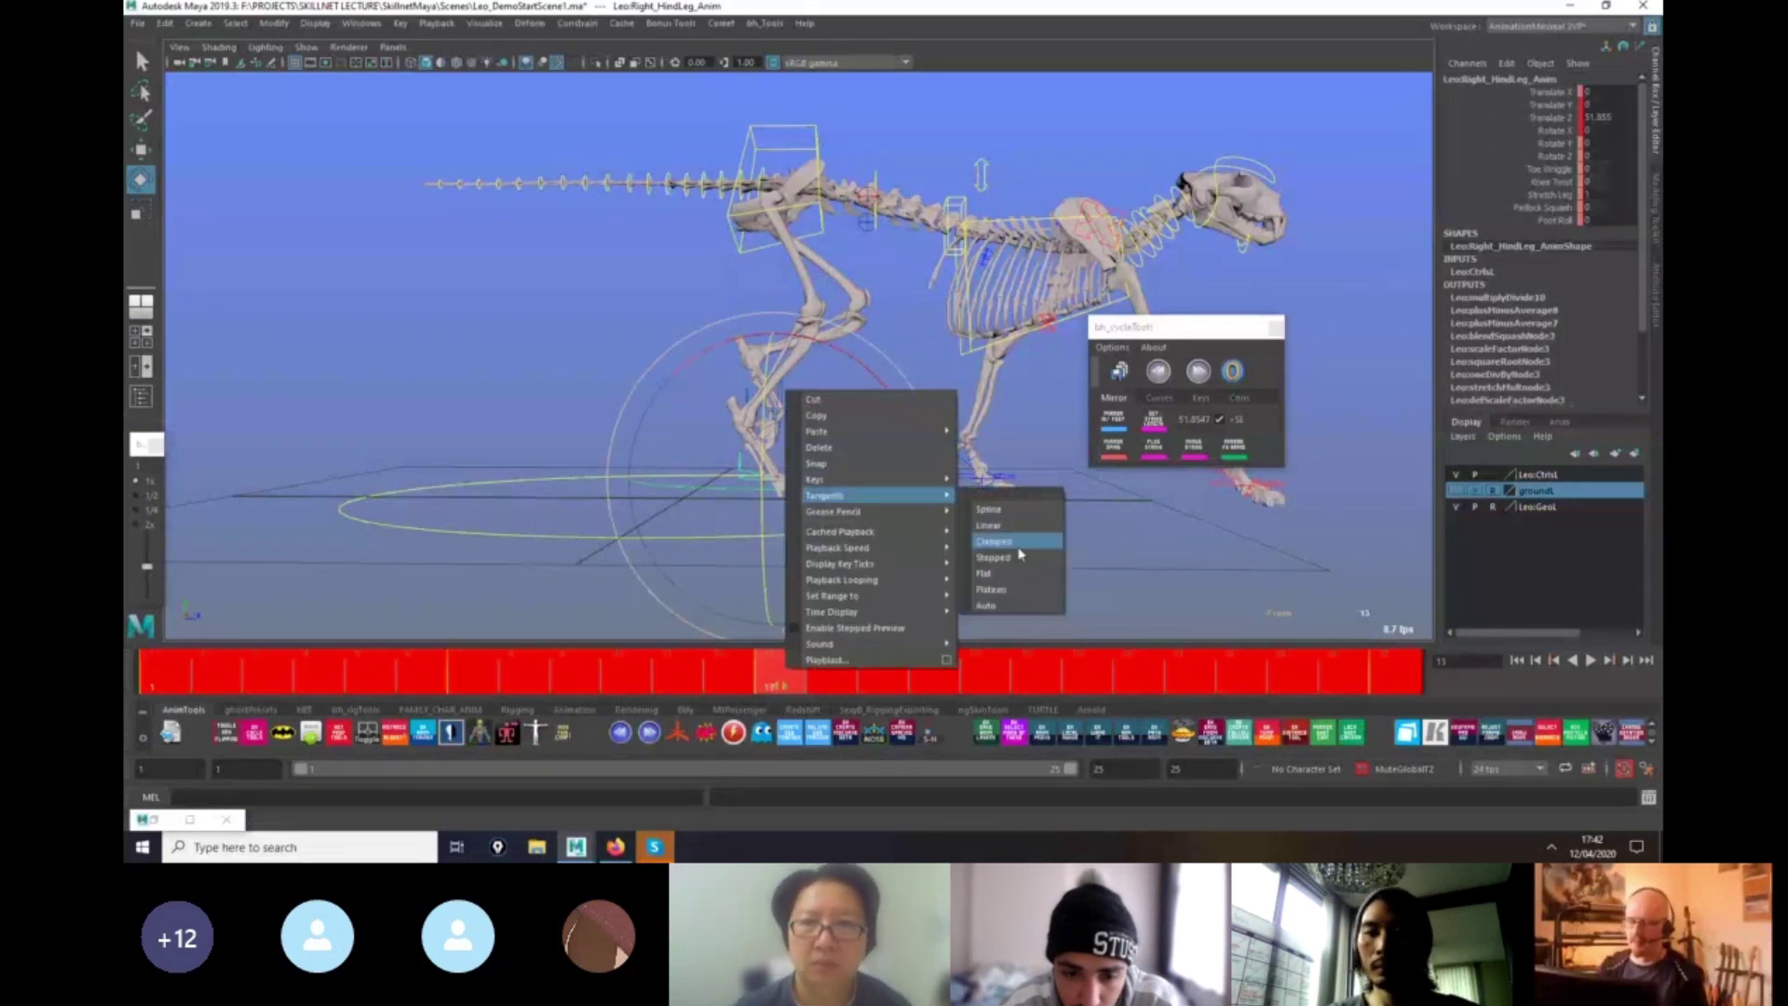
{"action": "left_click", "coordinate": [1020, 554]}
{"action": "key", "text": "alt+v"}
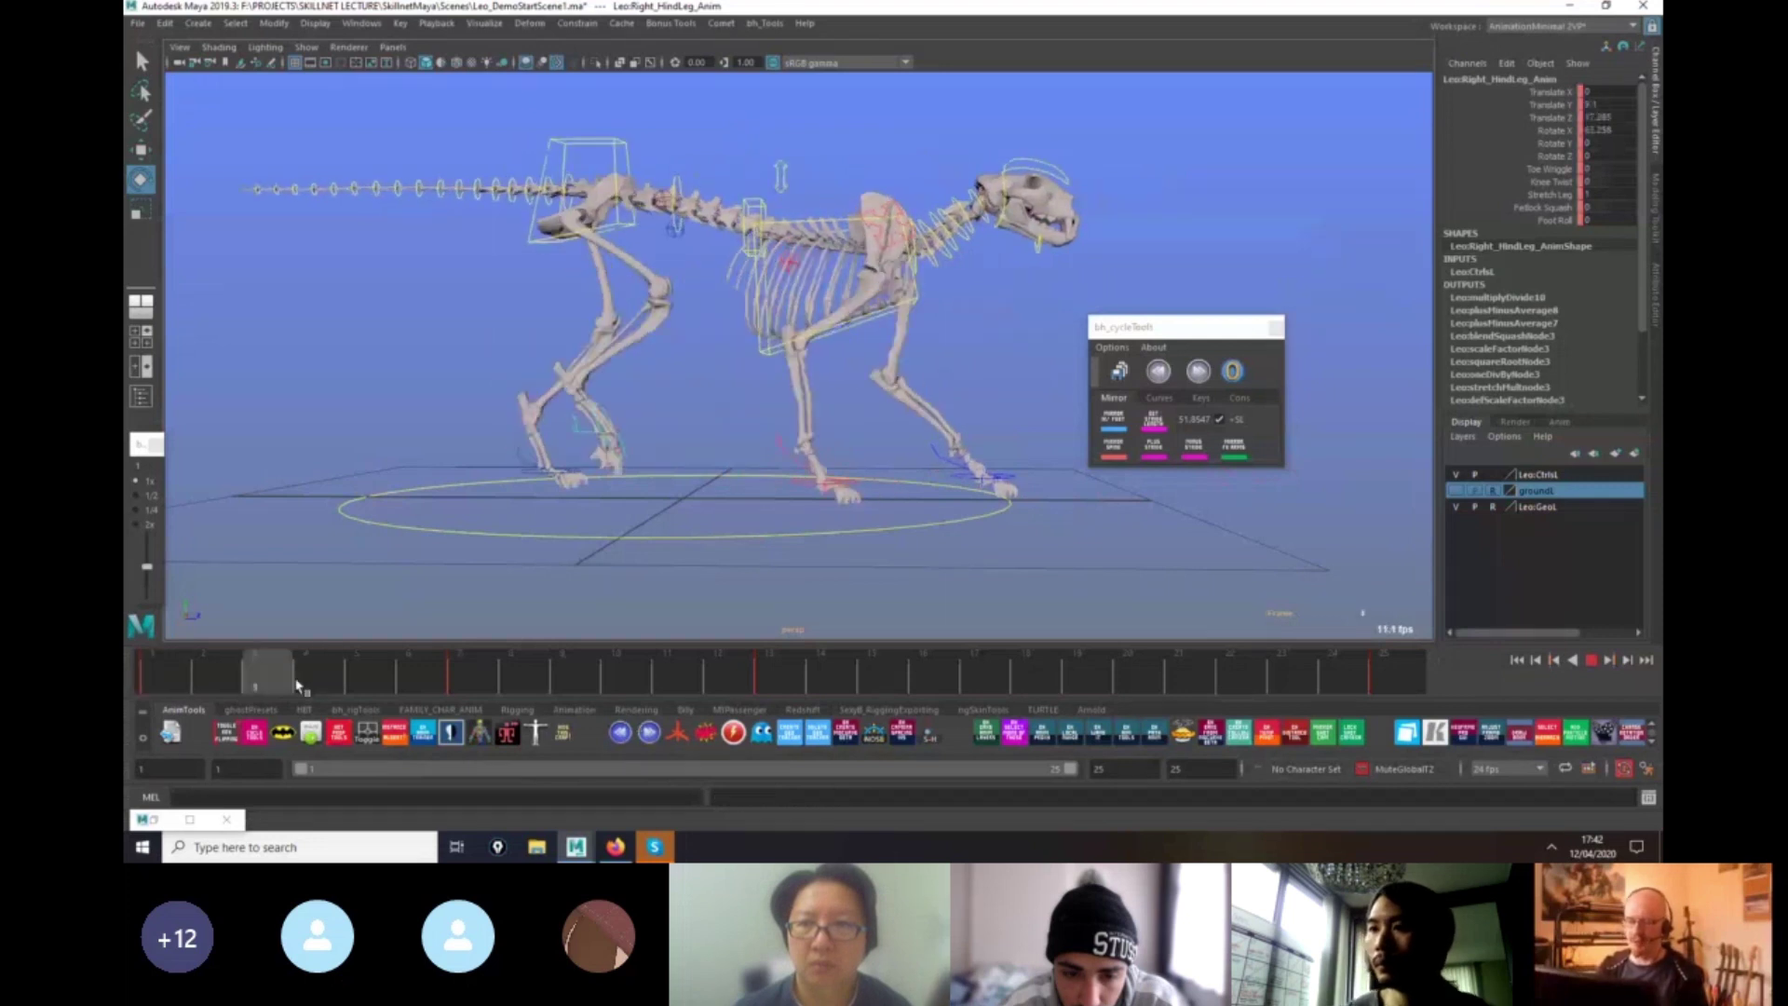
Lower the hips at frame 7 to a Translate Y of about -1.4.
{"action": "left_click_drag", "start_coordinate": [296, 686], "coordinate": [450, 679]}
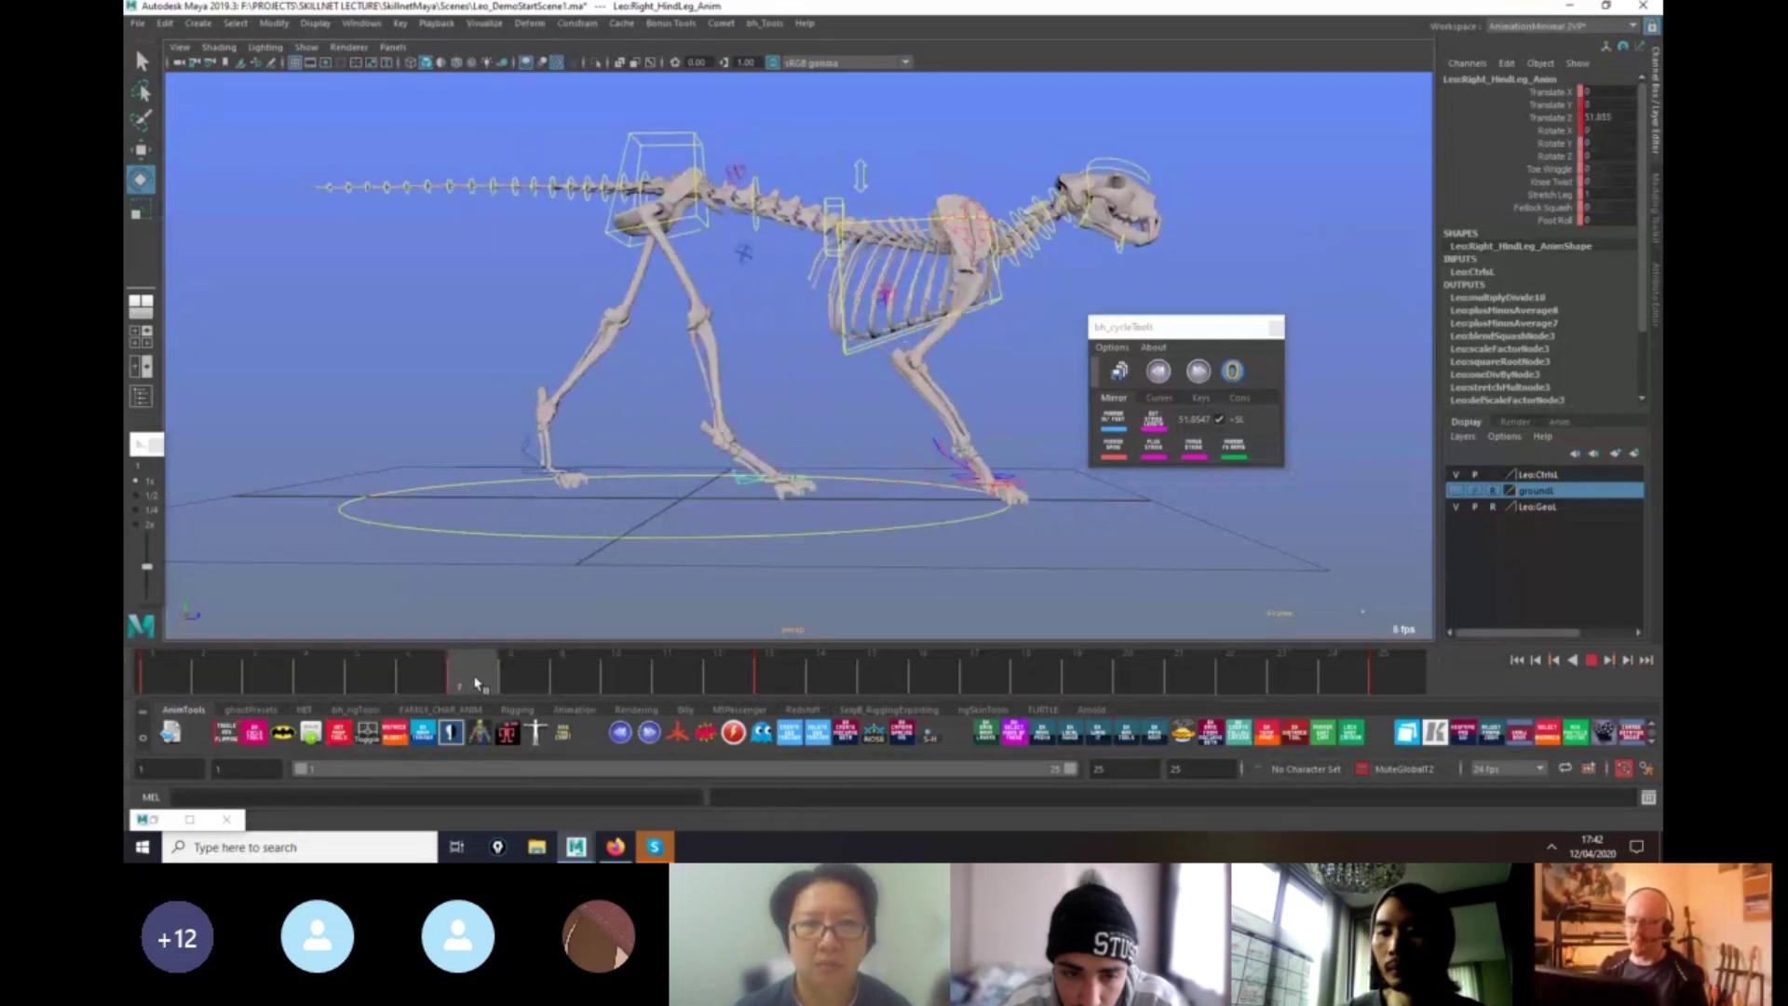
{"action": "left_click", "coordinate": [700, 166]}
{"action": "middle_click_drag", "start_coordinate": [792, 244], "coordinate": [807, 296], "text": "alt"}
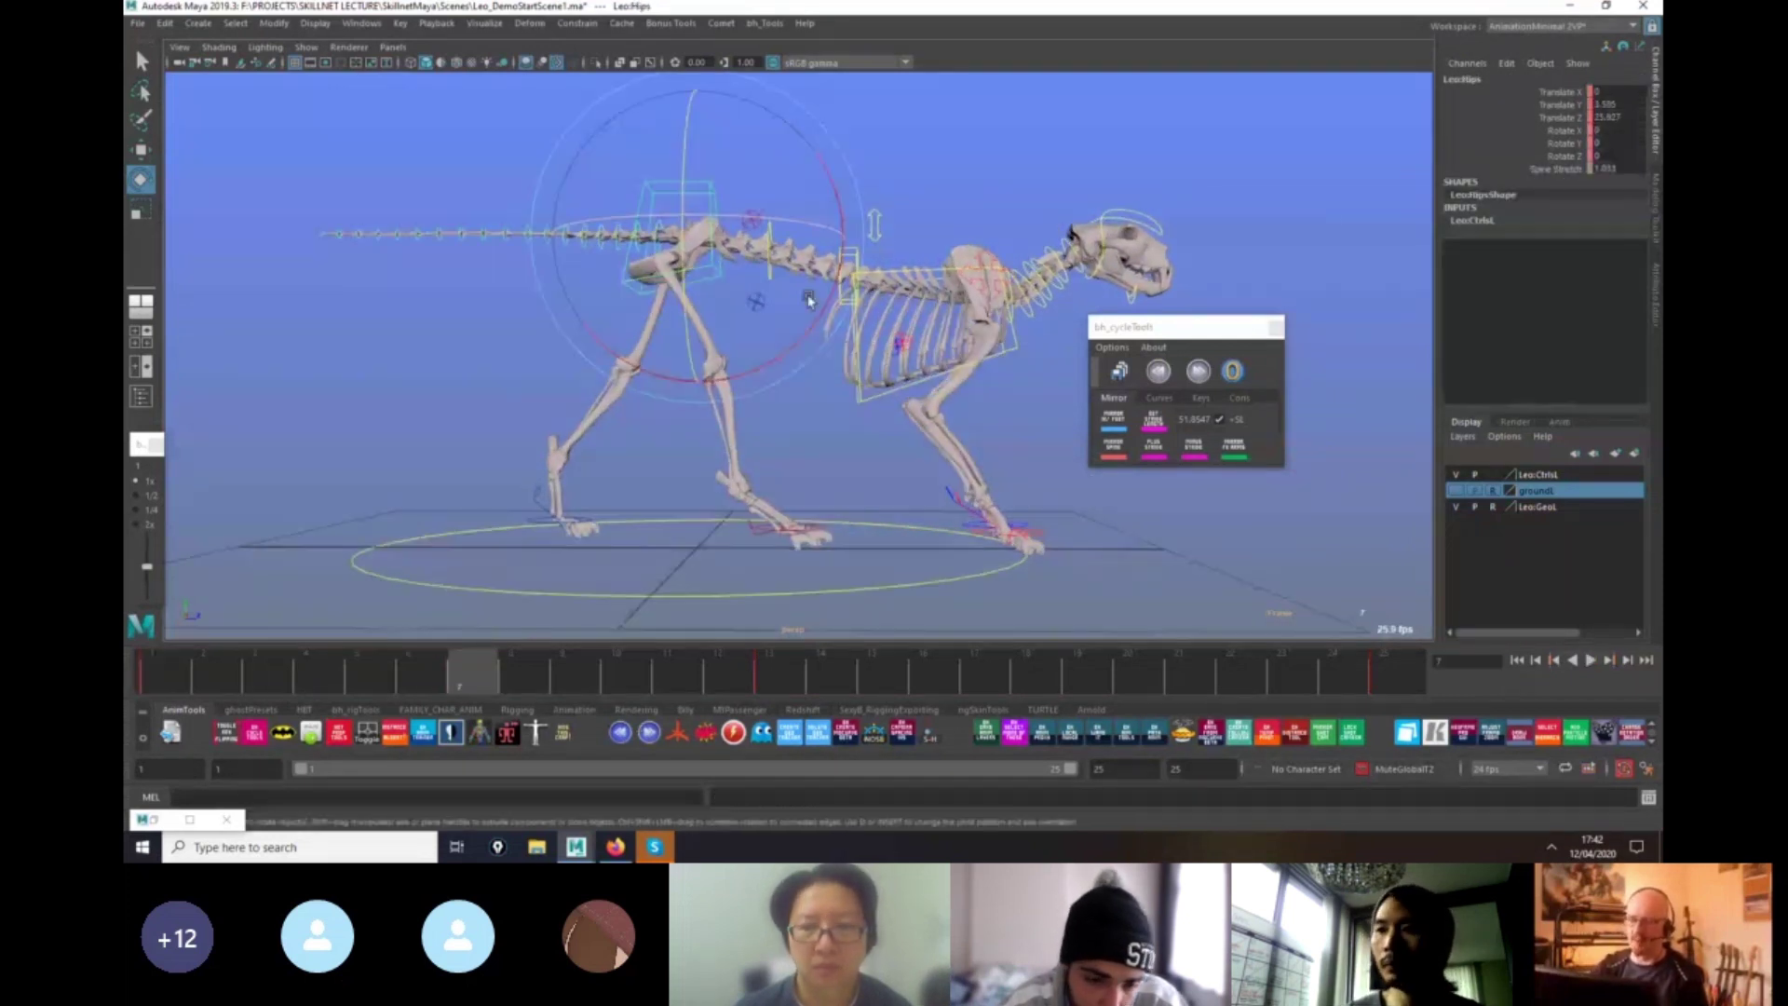
{"action": "key", "text": "w"}
{"action": "left_click_drag", "start_coordinate": [700, 134], "coordinate": [699, 152]}
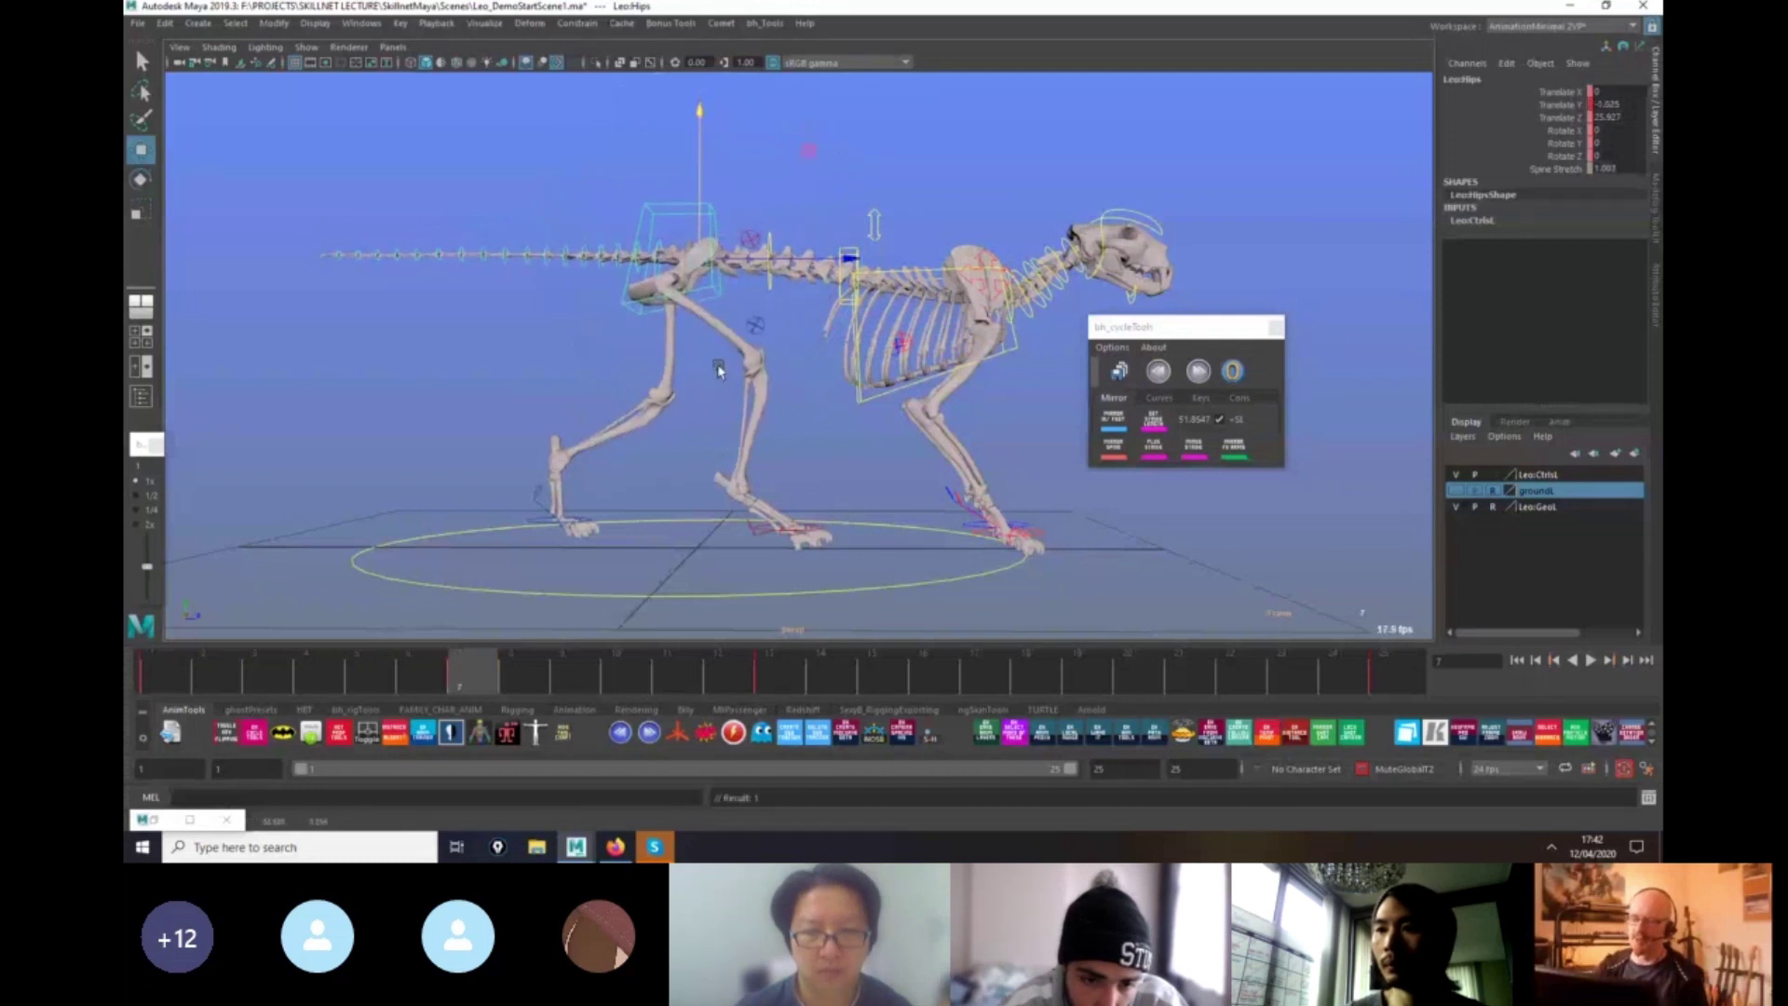
{"action": "left_click_drag", "start_coordinate": [718, 371], "coordinate": [722, 501], "text": "alt"}
{"action": "left_click_drag", "start_coordinate": [700, 161], "coordinate": [700, 165]}
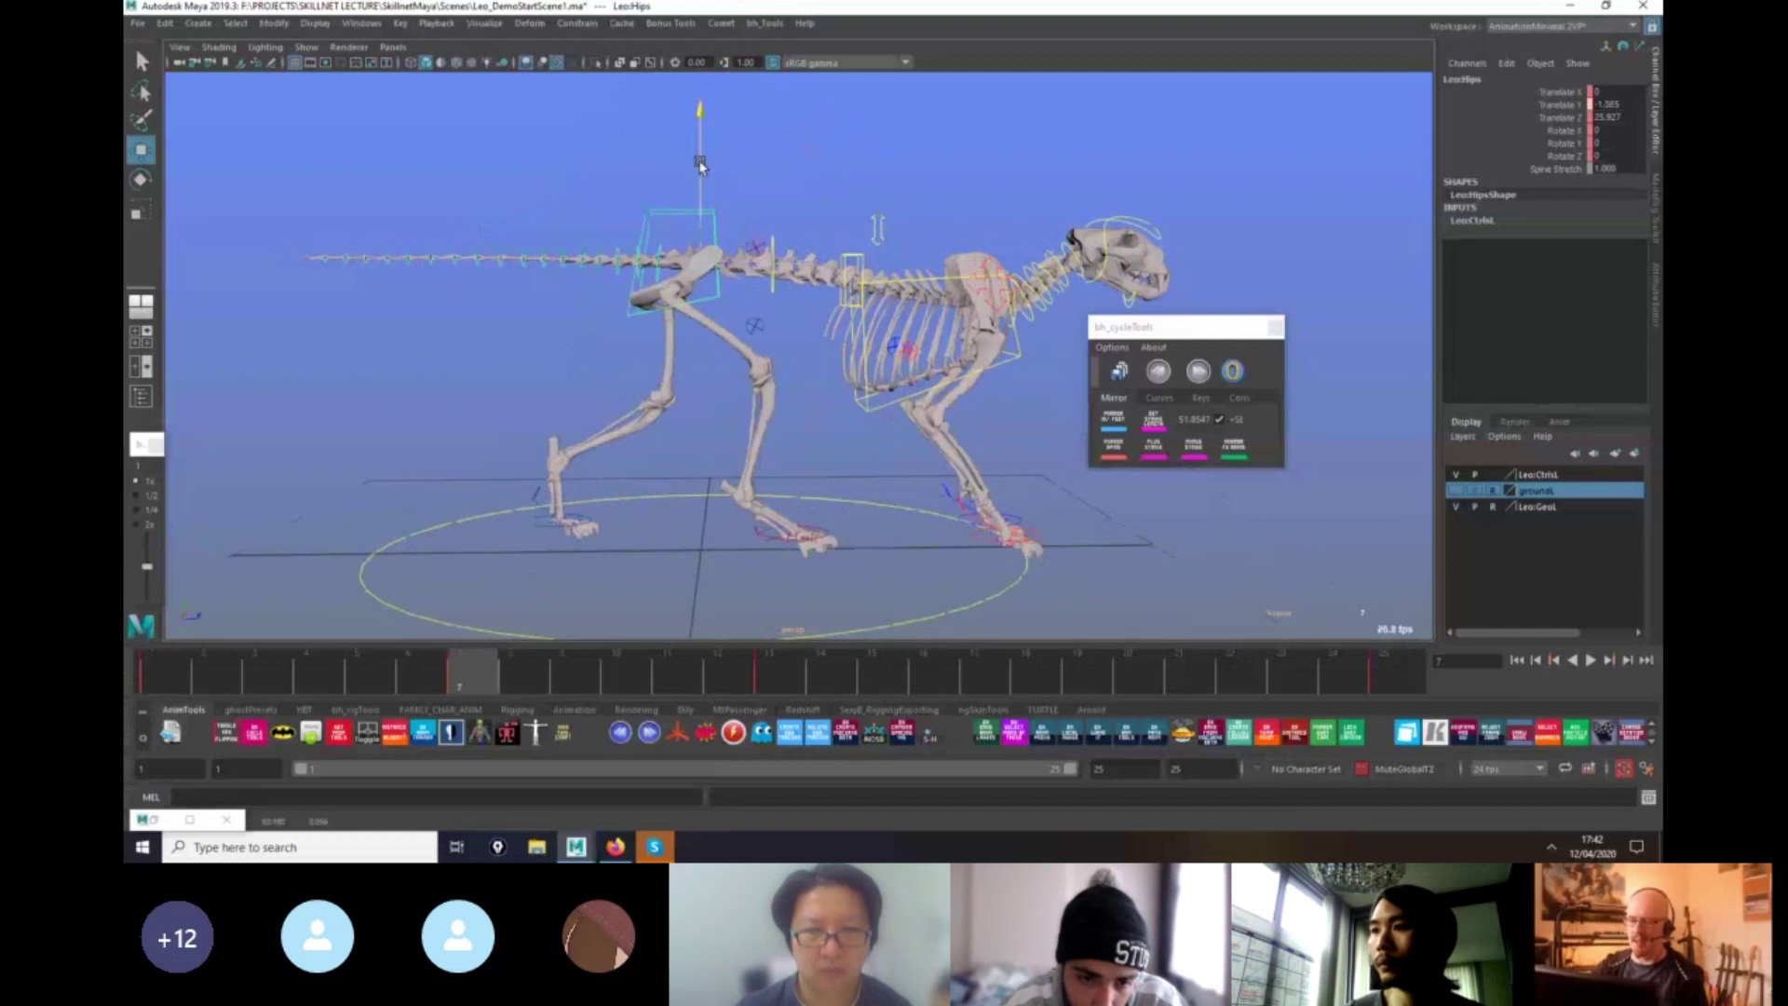
Rotate the IK pivots of both hind legs at frame 7, the right one to about 1.9 degrees in X, and key them.
{"action": "left_click", "coordinate": [757, 537]}
{"action": "left_click_drag", "start_coordinate": [825, 570], "coordinate": [819, 550], "text": "alt"}
{"action": "key", "text": "e"}
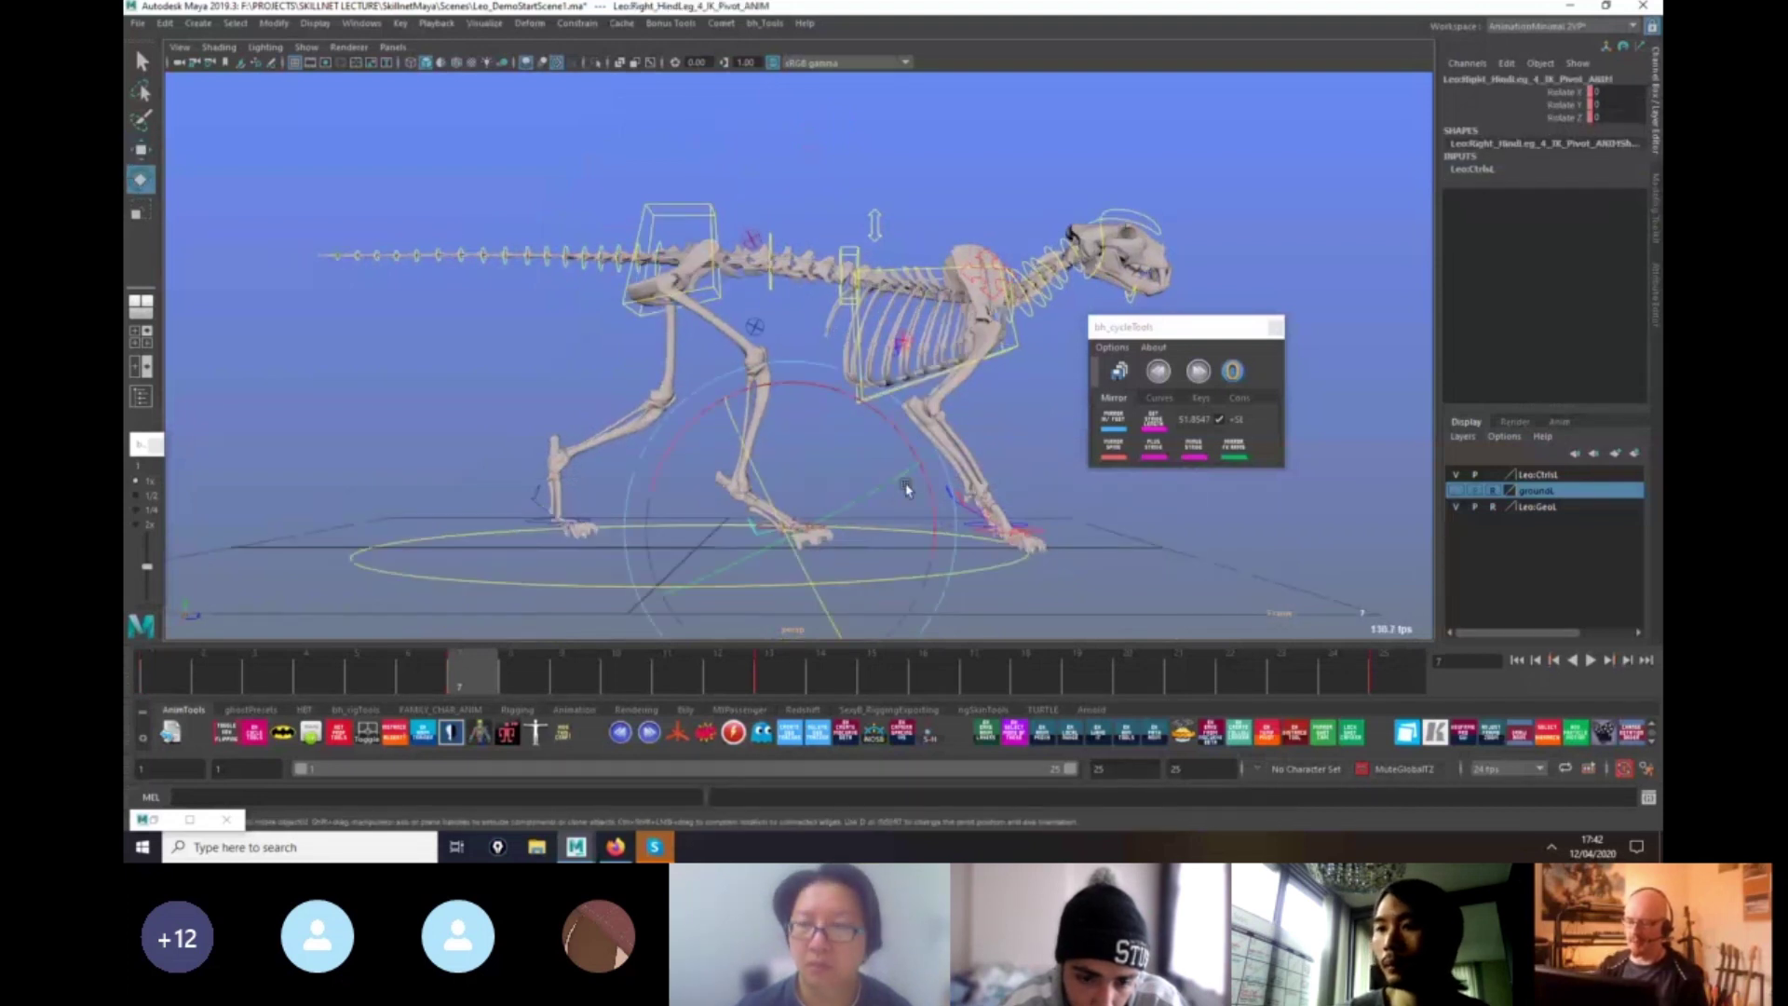
{"action": "mouse_move", "coordinate": [904, 438]}
{"action": "left_mouse_down"}
{"action": "mouse_move", "coordinate": [918, 477]}
{"action": "mouse_move", "coordinate": [900, 449]}
{"action": "left_mouse_up"}
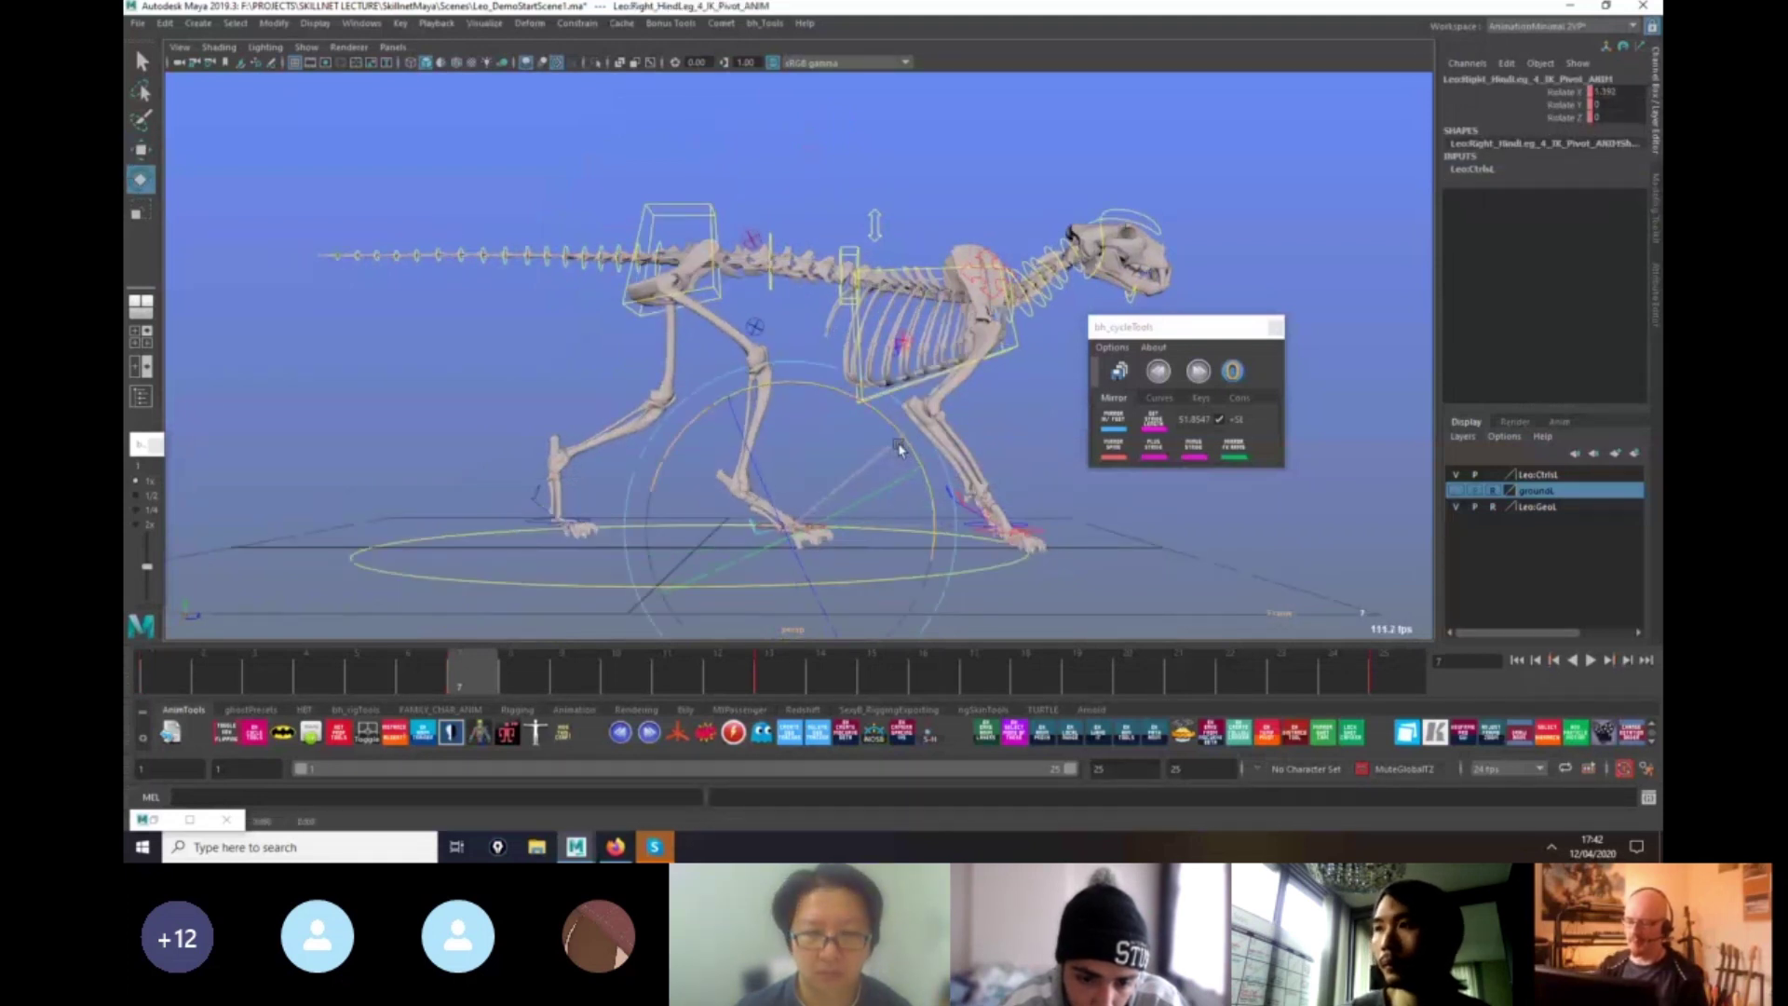
{"action": "left_click", "coordinate": [533, 497]}
{"action": "left_click_drag", "start_coordinate": [703, 475], "coordinate": [654, 446]}
{"action": "left_click", "coordinate": [753, 524]}
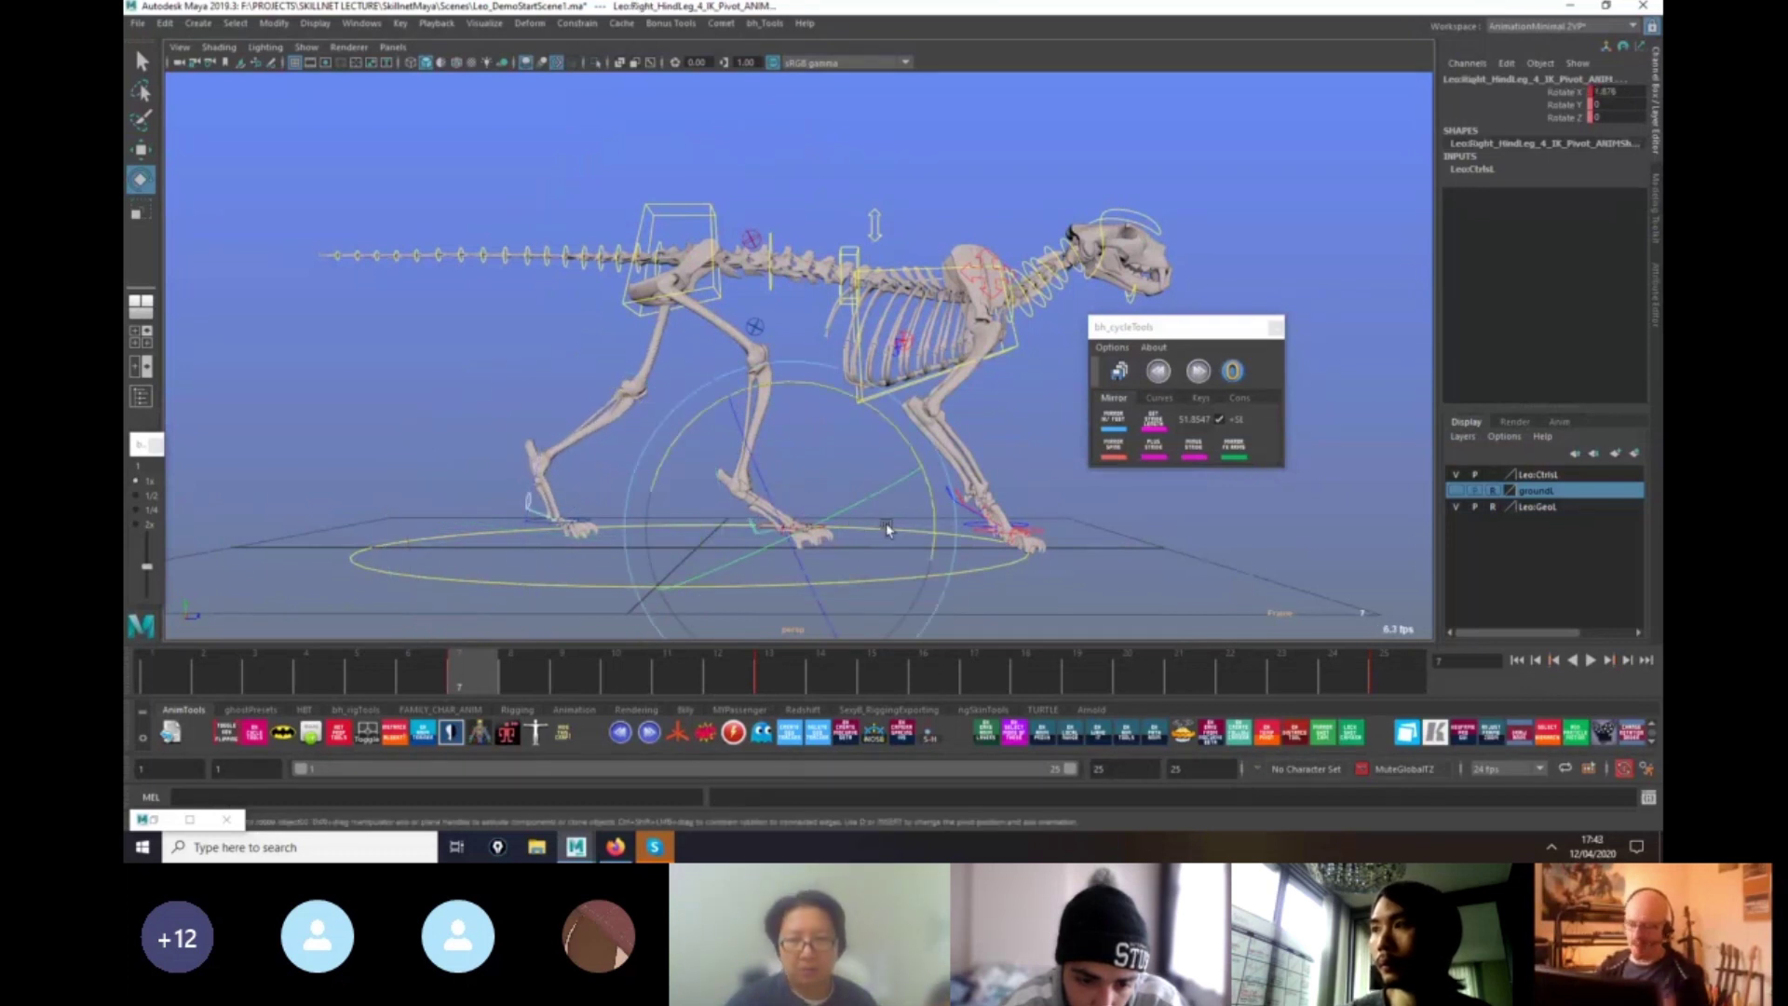
{"action": "key", "text": "s"}
Play and scrub between frames 1 and 7 to check the hind-leg motion.
{"action": "key", "text": "alt+v"}
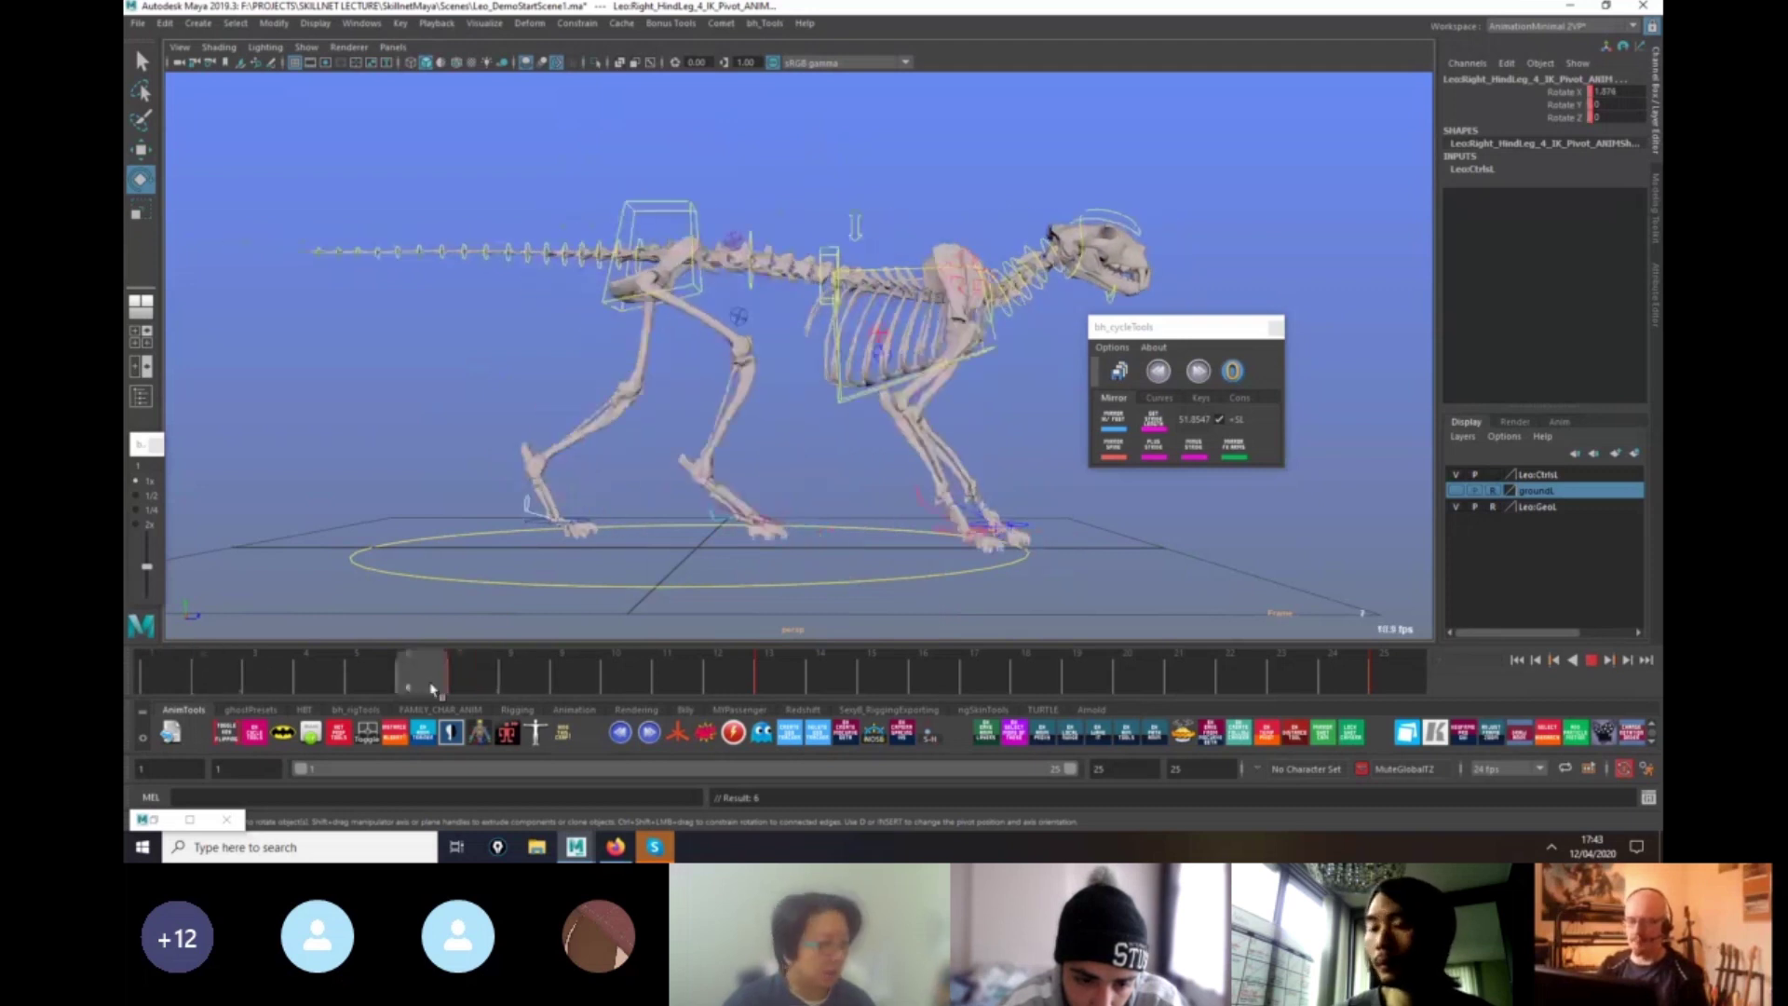
{"action": "mouse_move", "coordinate": [495, 689]}
{"action": "left_mouse_down"}
{"action": "mouse_move", "coordinate": [850, 684]}
{"action": "mouse_move", "coordinate": [511, 690]}
{"action": "mouse_move", "coordinate": [820, 708]}
{"action": "mouse_move", "coordinate": [153, 689]}
{"action": "left_mouse_up"}
{"action": "left_click_drag", "start_coordinate": [1209, 329], "coordinate": [1290, 328]}
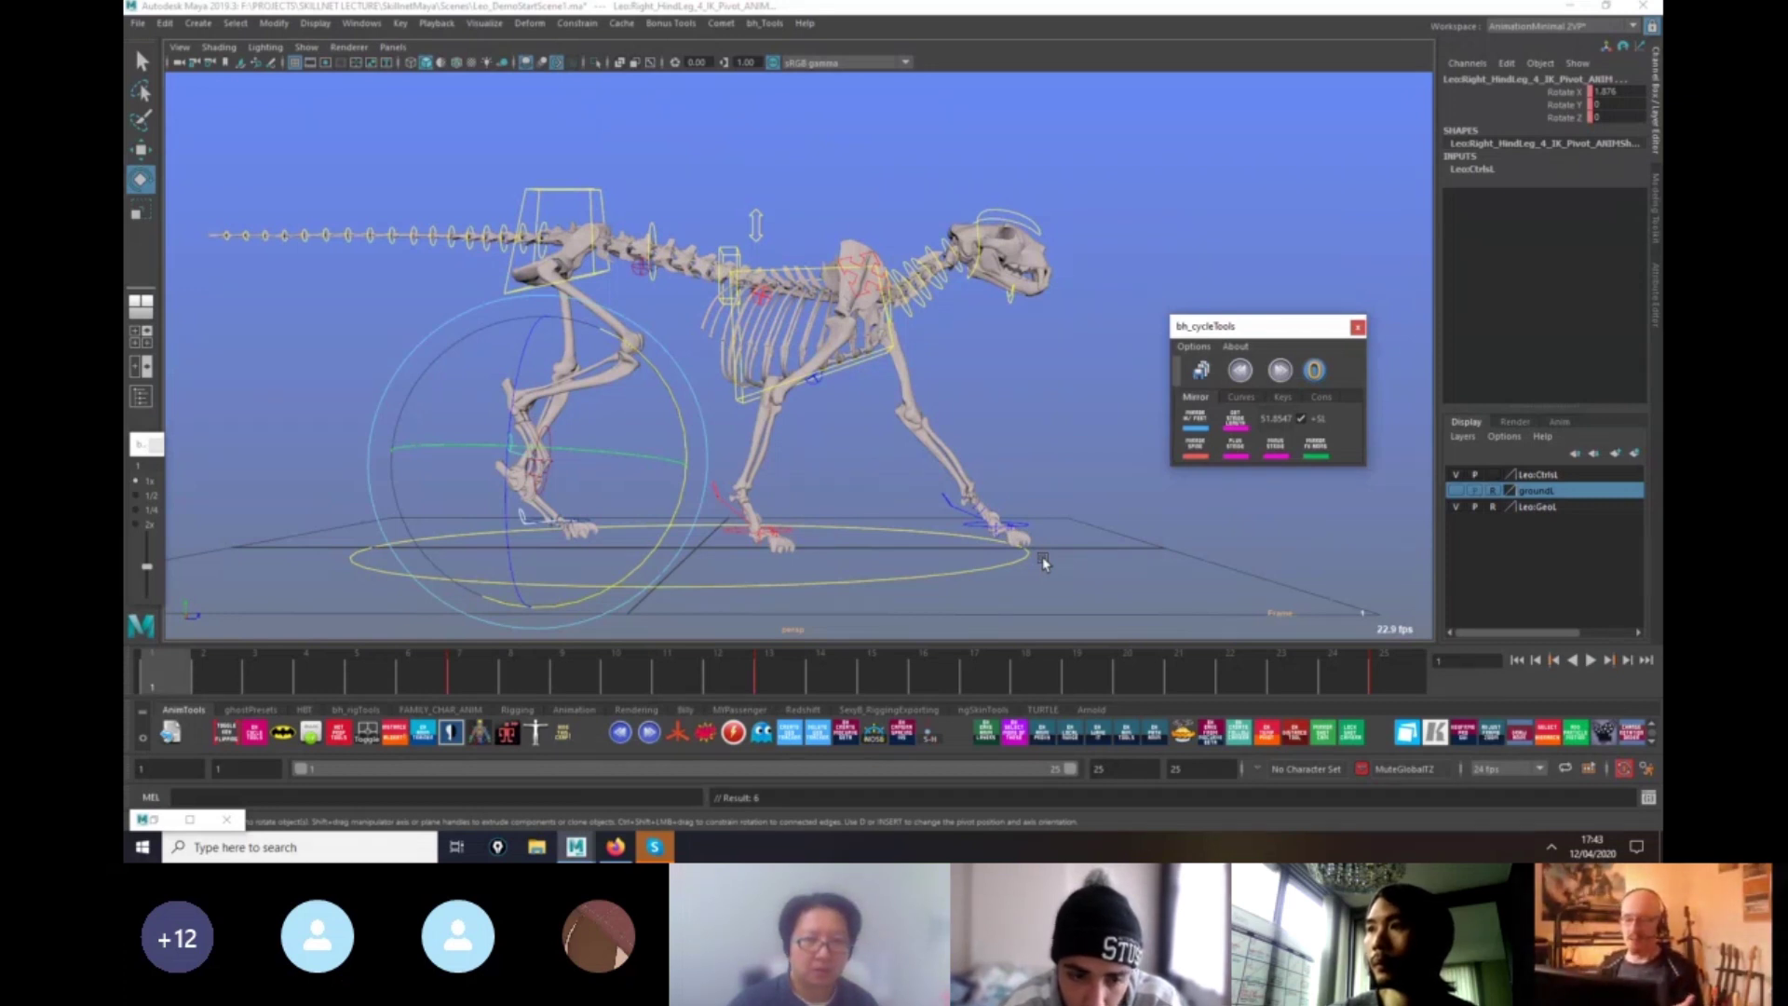
{"action": "key", "text": "alt+v"}
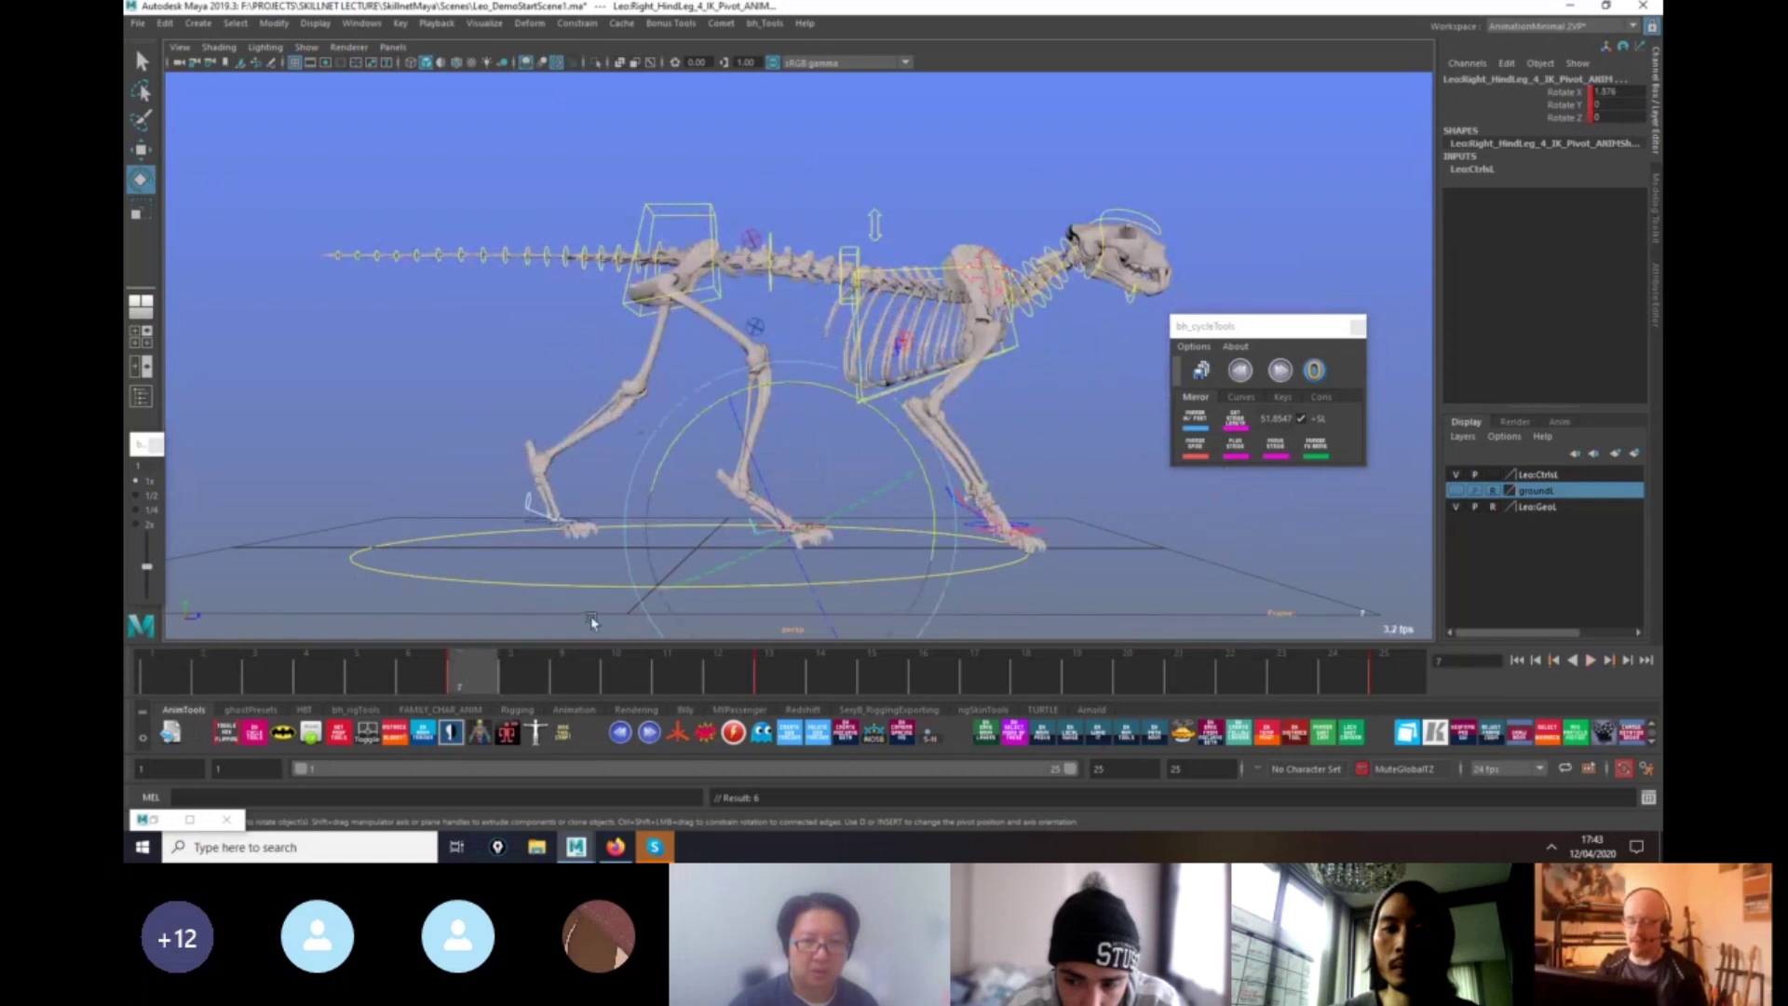
Copy both hind-foot control poses from frame 7 to frame 19, mirror them with the cycle tool, and play the result.
{"action": "scroll", "coordinate": [1114, 555], "scroll_direction": "up", "scroll_amount": 4}
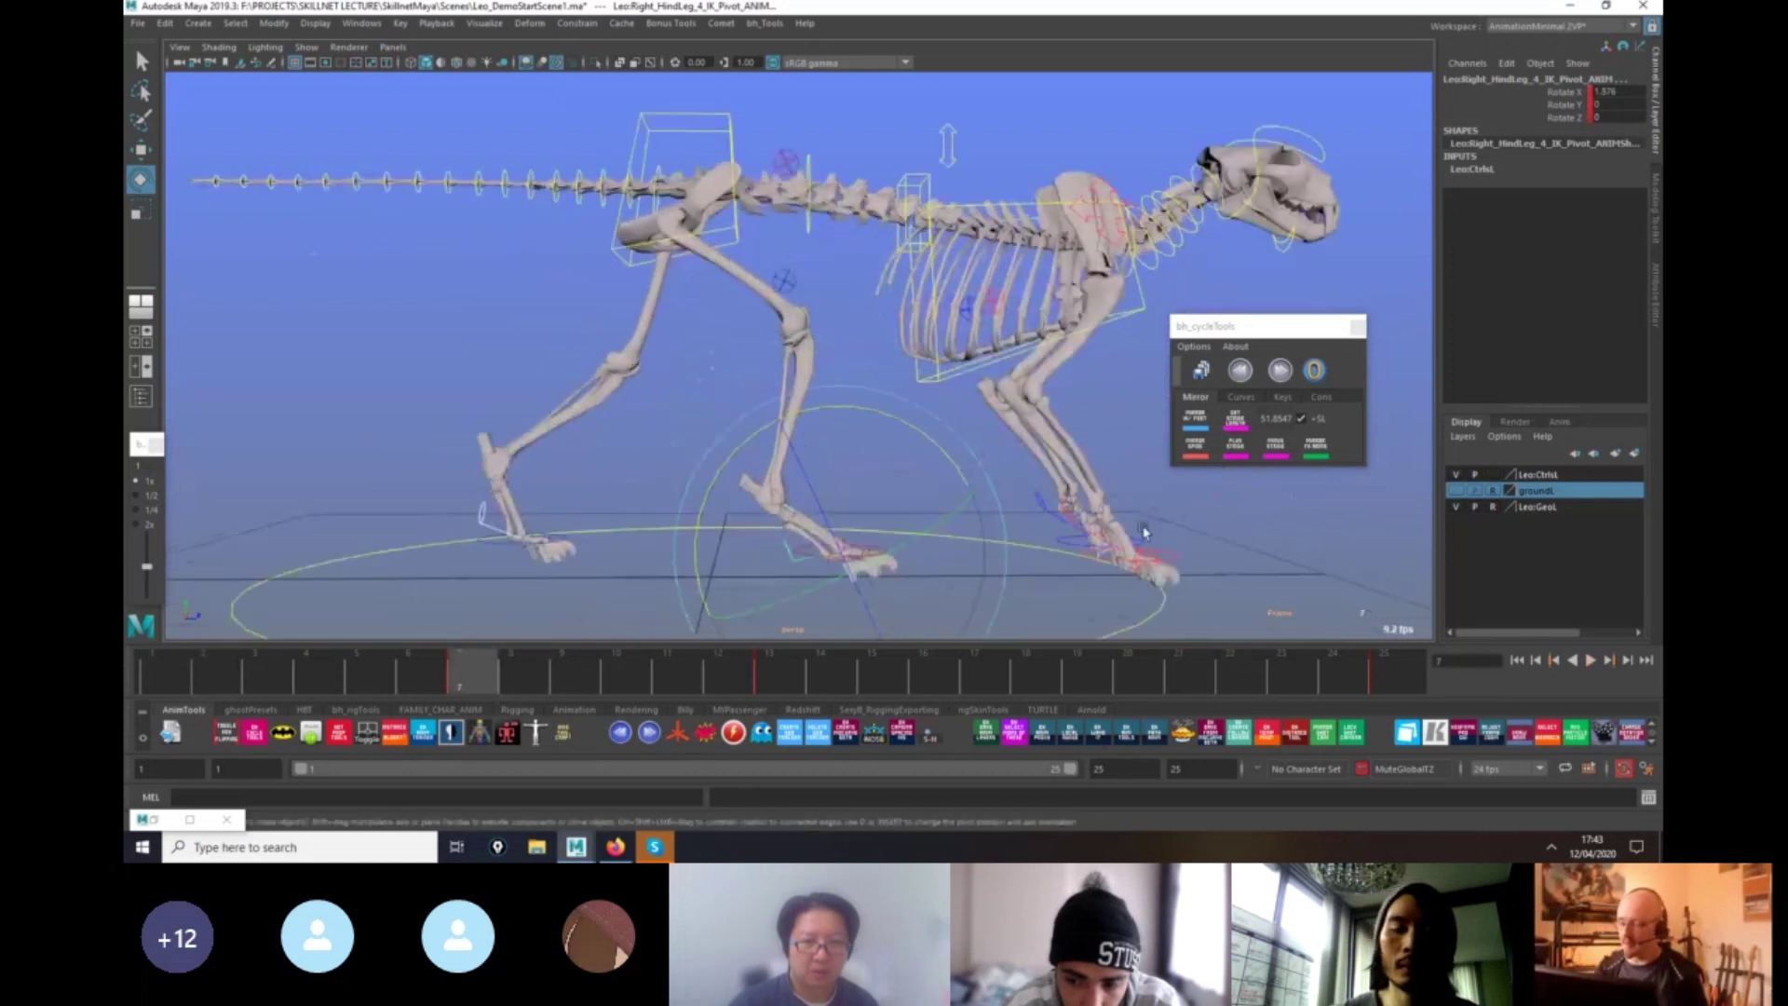
{"action": "left_click", "coordinate": [952, 590]}
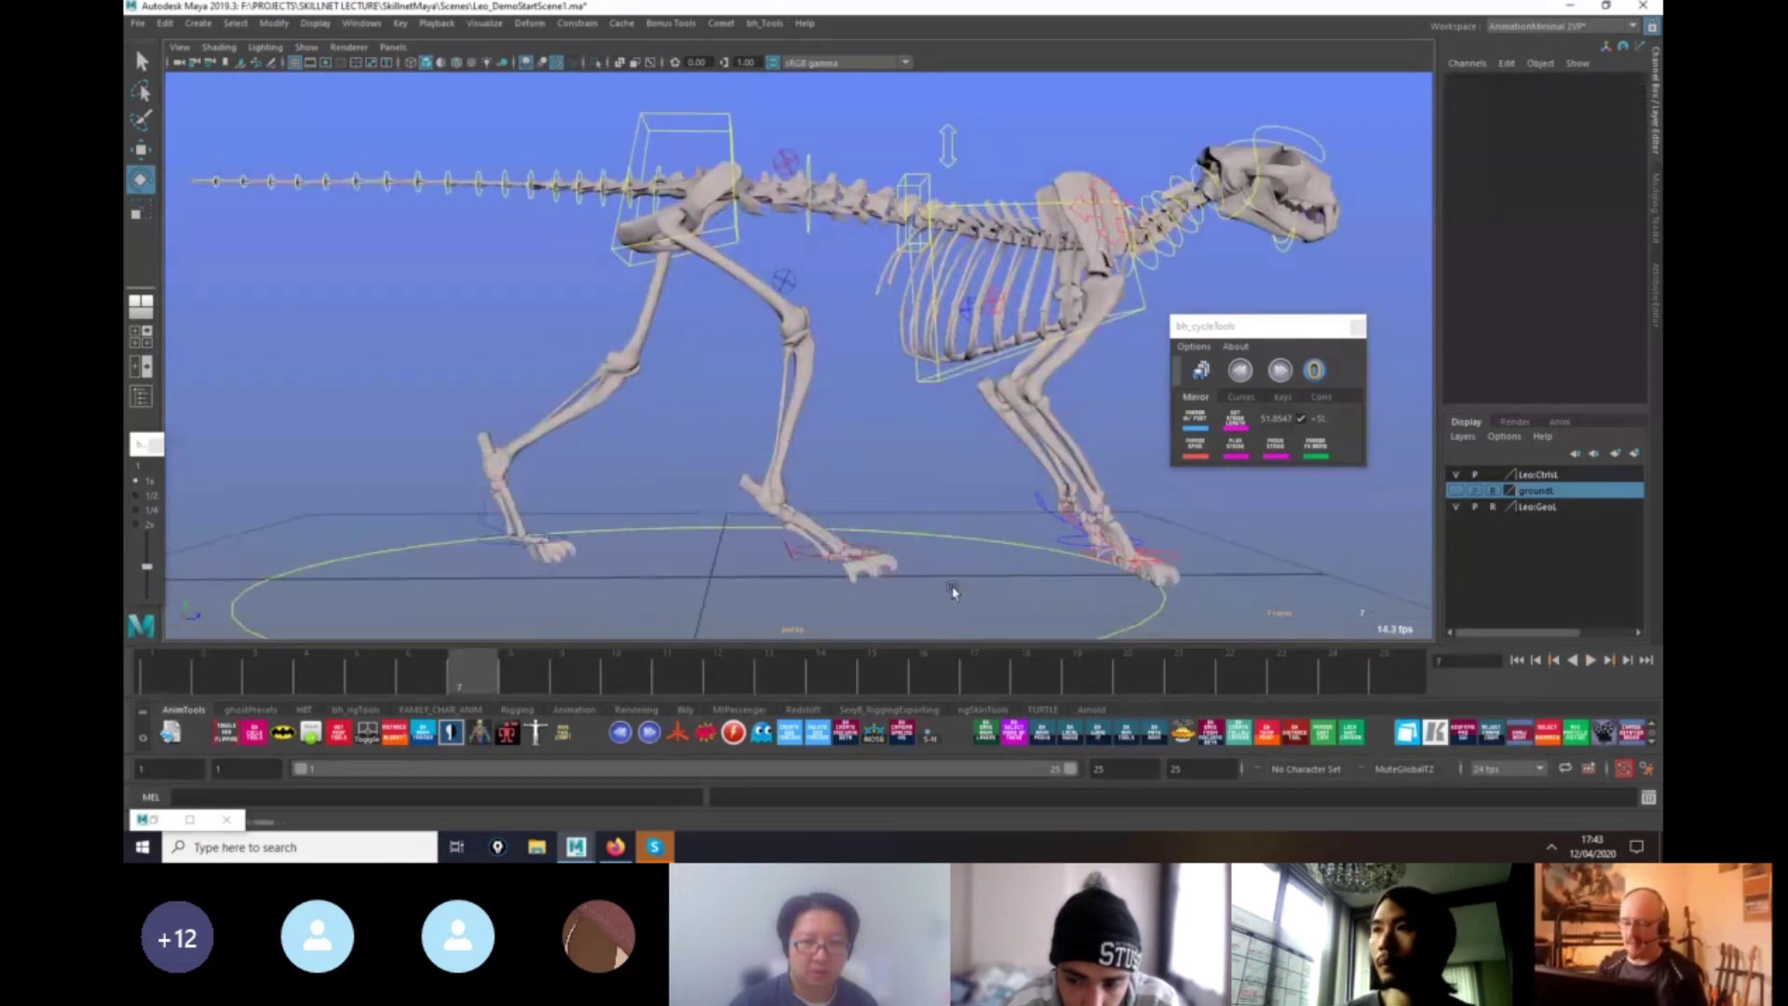
{"action": "left_click", "coordinate": [806, 562]}
{"action": "left_click", "coordinate": [494, 548]}
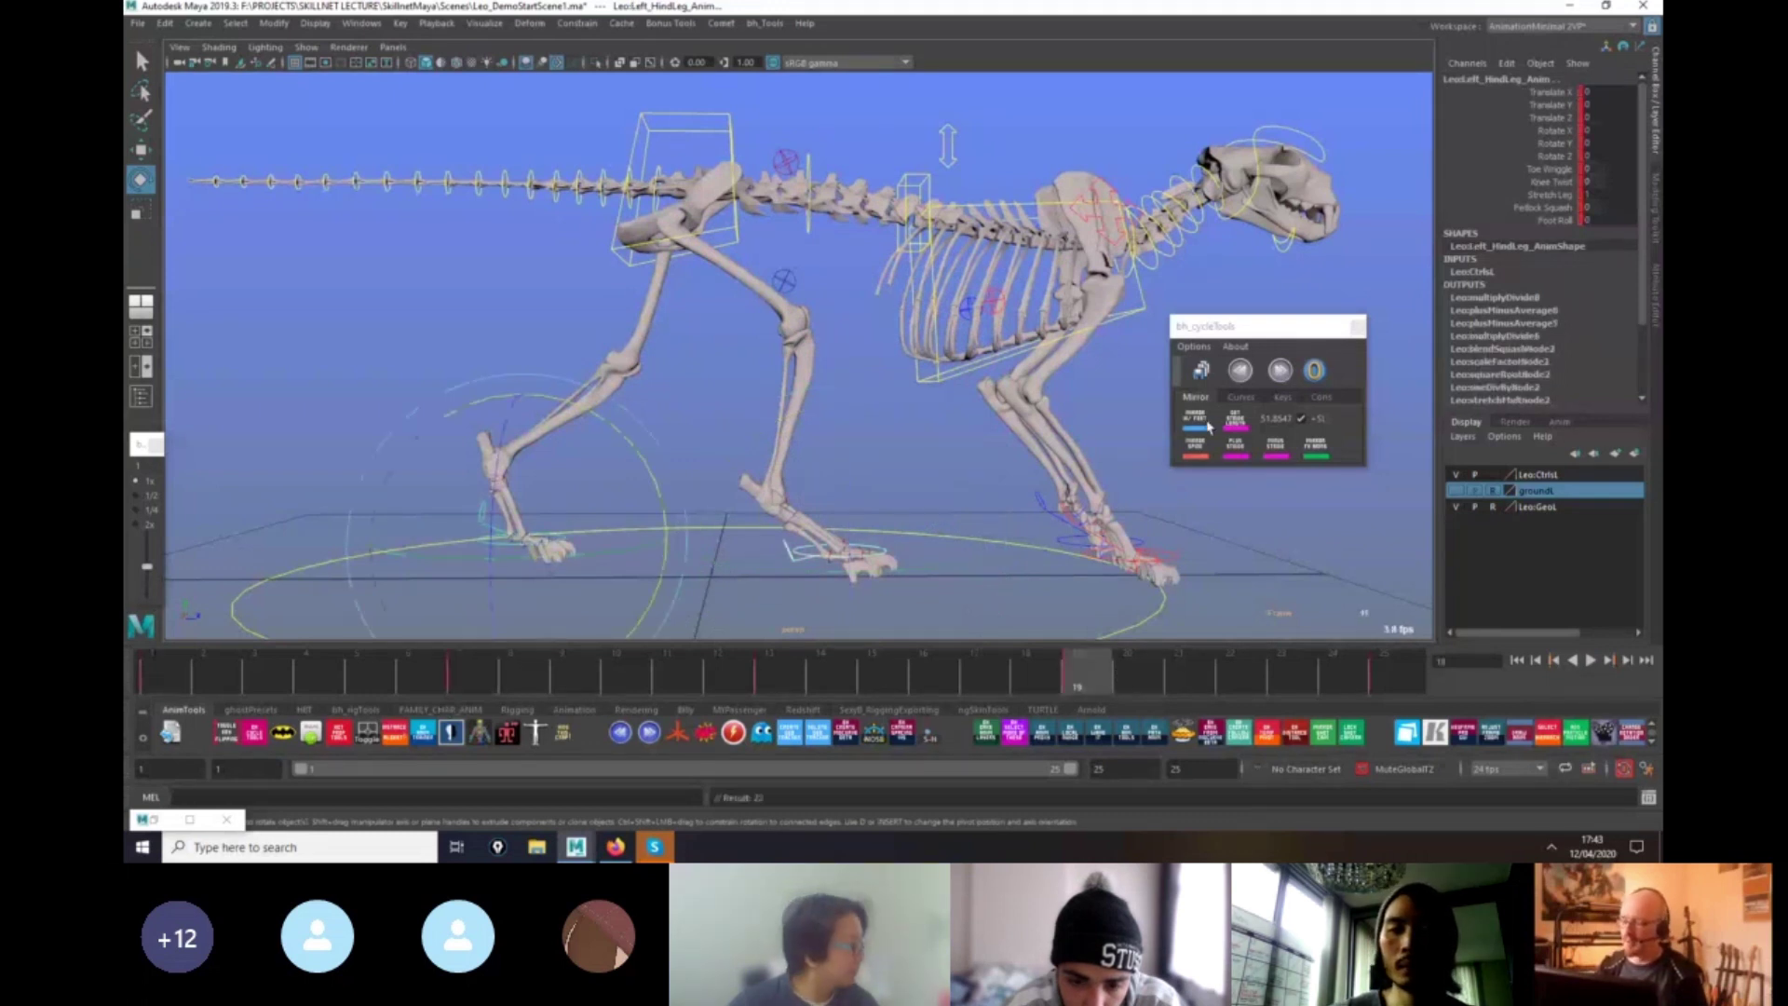
{"action": "left_click", "coordinate": [1199, 420]}
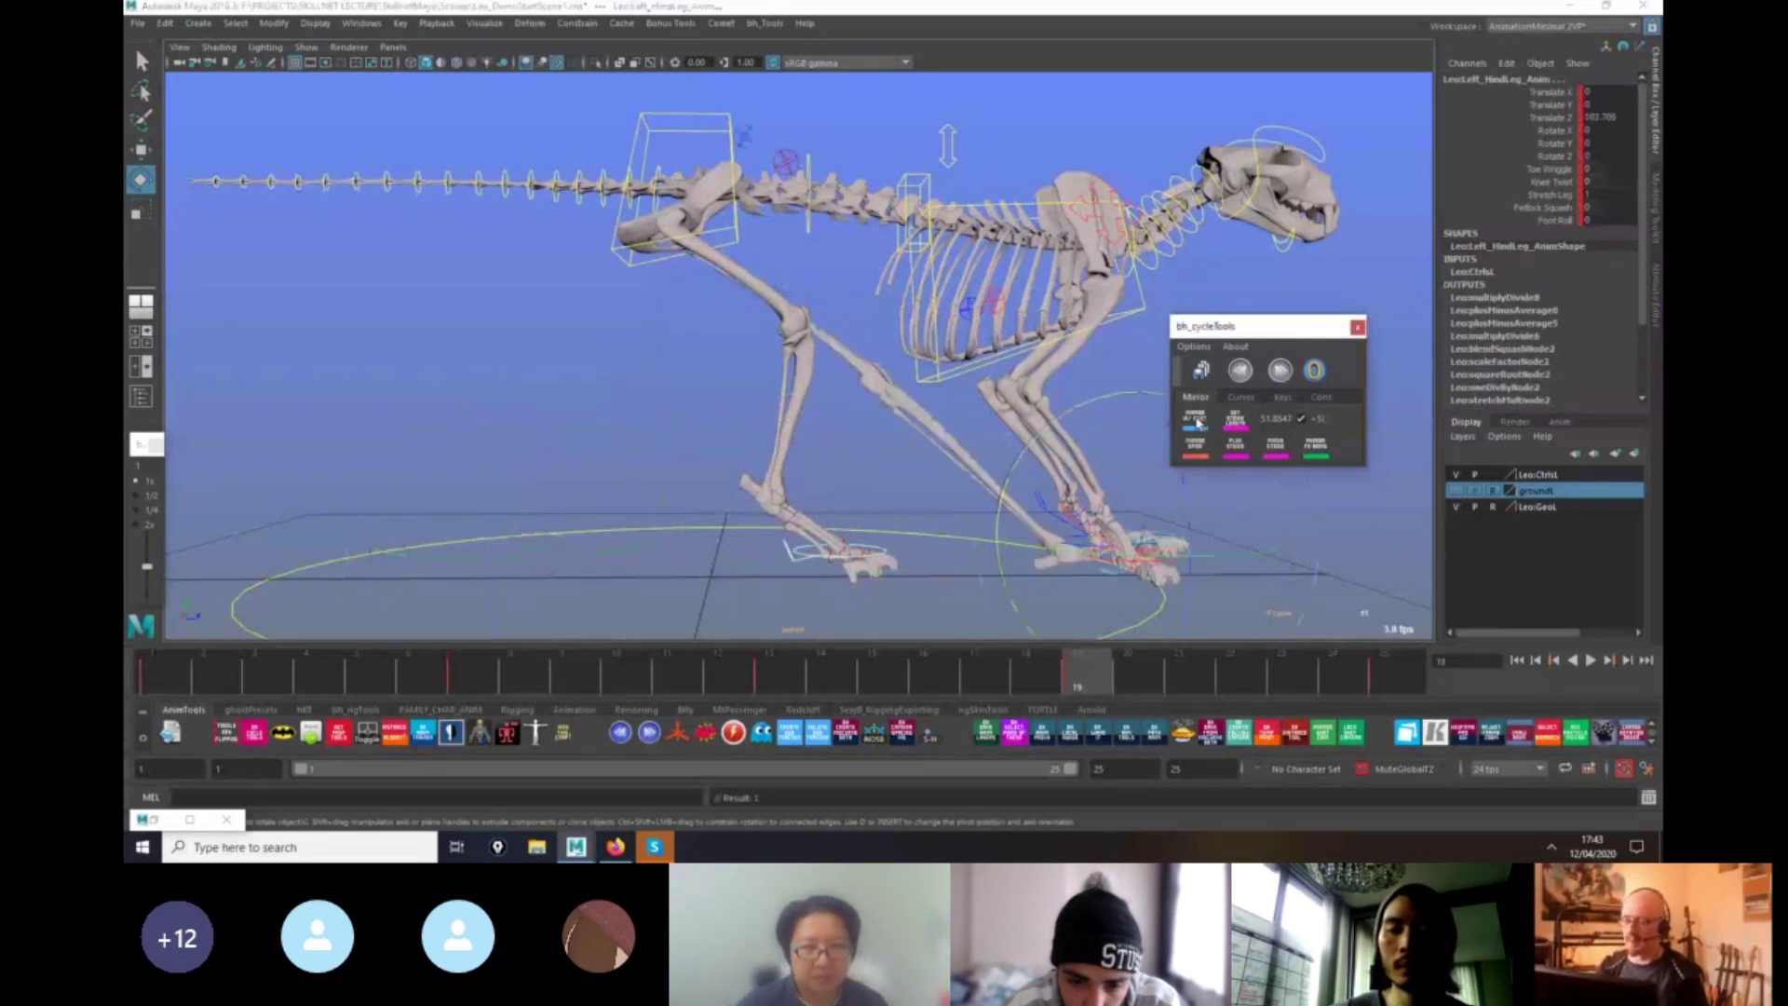
{"action": "key", "text": "alt+v"}
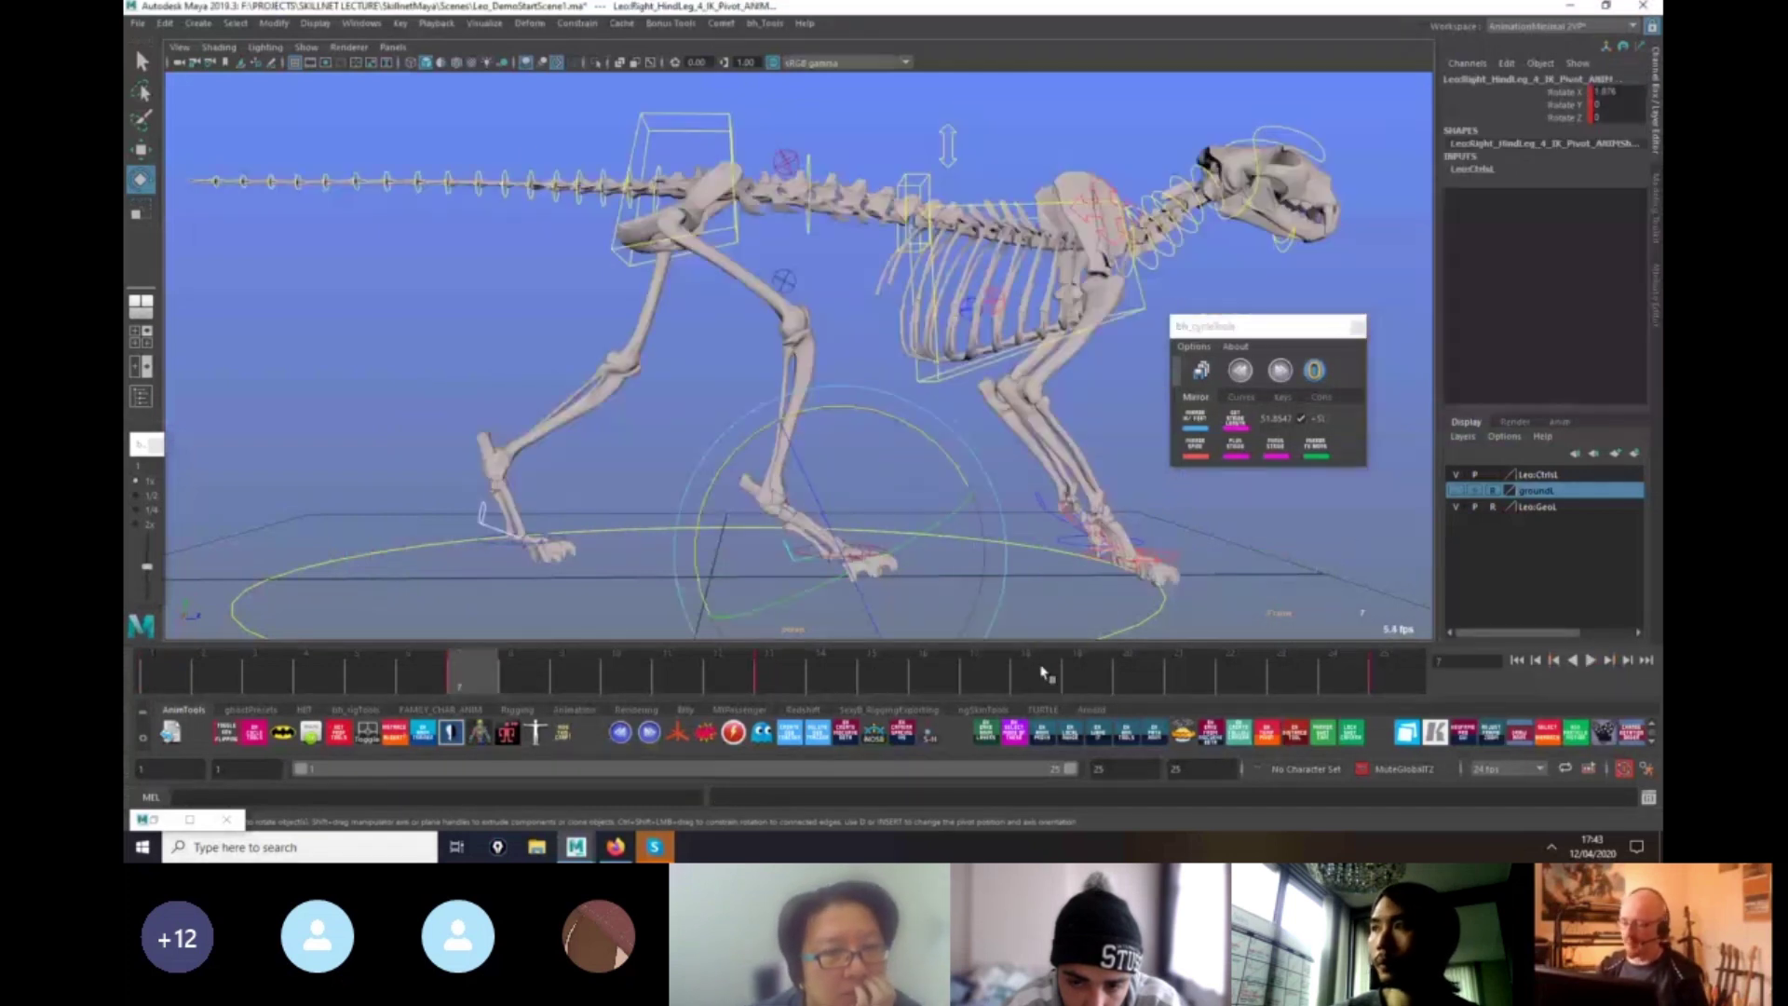
Copy the hind-leg IK pivot poses from frame 7 to frame 19, swap their rotations, and play the cycle.
{"action": "middle_click", "coordinate": [1085, 678]}
{"action": "left_click", "coordinate": [1319, 451]}
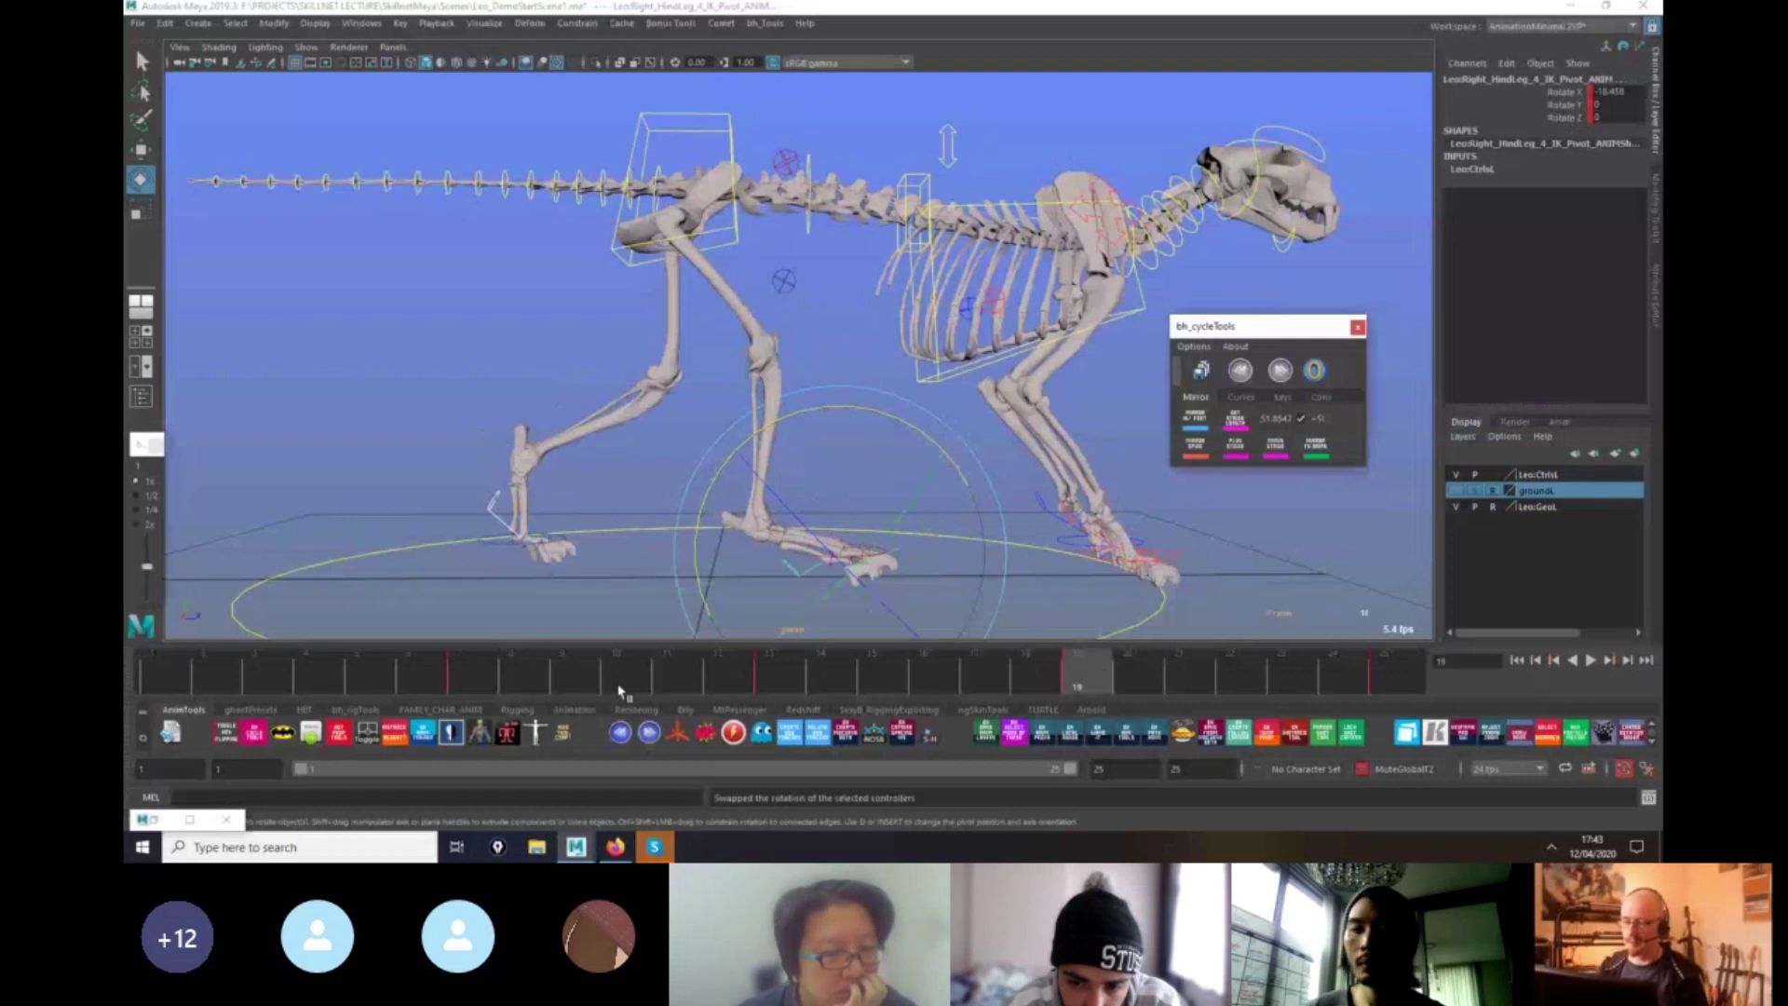
{"action": "key", "text": "alt+v"}
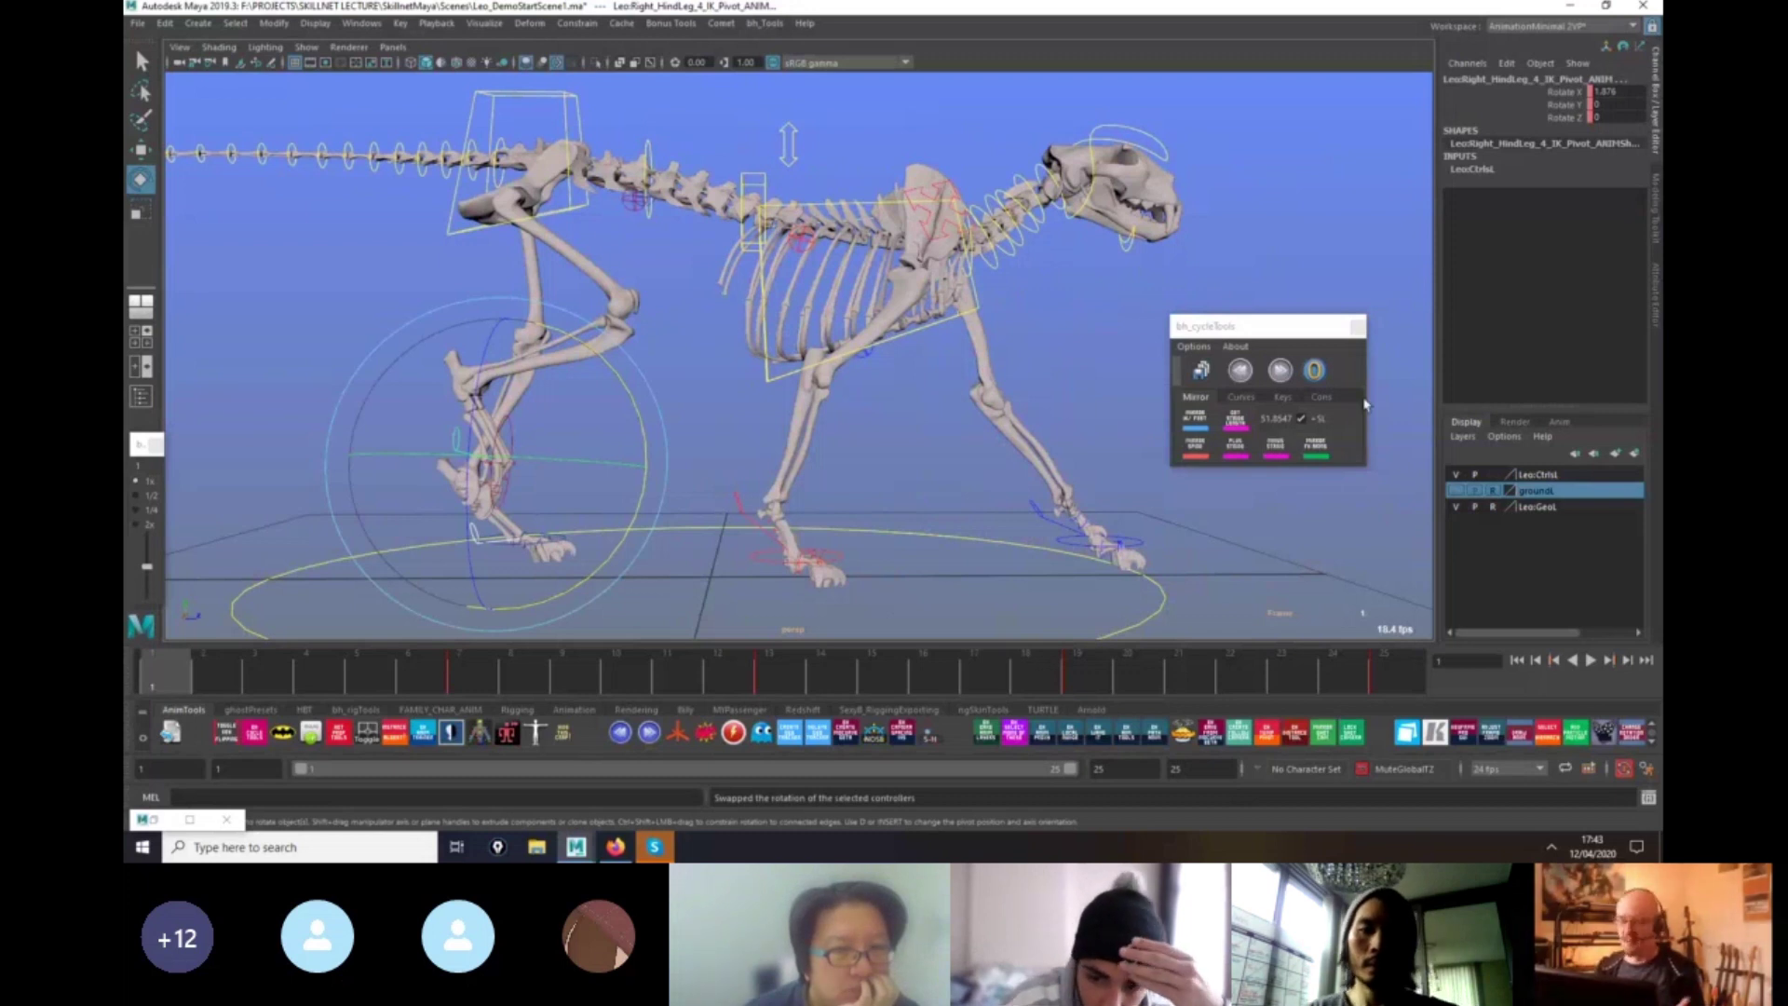
{"action": "key", "text": "alt+v"}
Copy the hips pose from frame 7 to frame 19 and advance it by one stride length.
{"action": "right_click_drag", "start_coordinate": [1211, 635], "coordinate": [894, 652], "text": "alt"}
{"action": "middle_click_drag", "start_coordinate": [1193, 607], "coordinate": [1117, 631], "text": "alt"}
{"action": "left_click", "coordinate": [463, 682]}
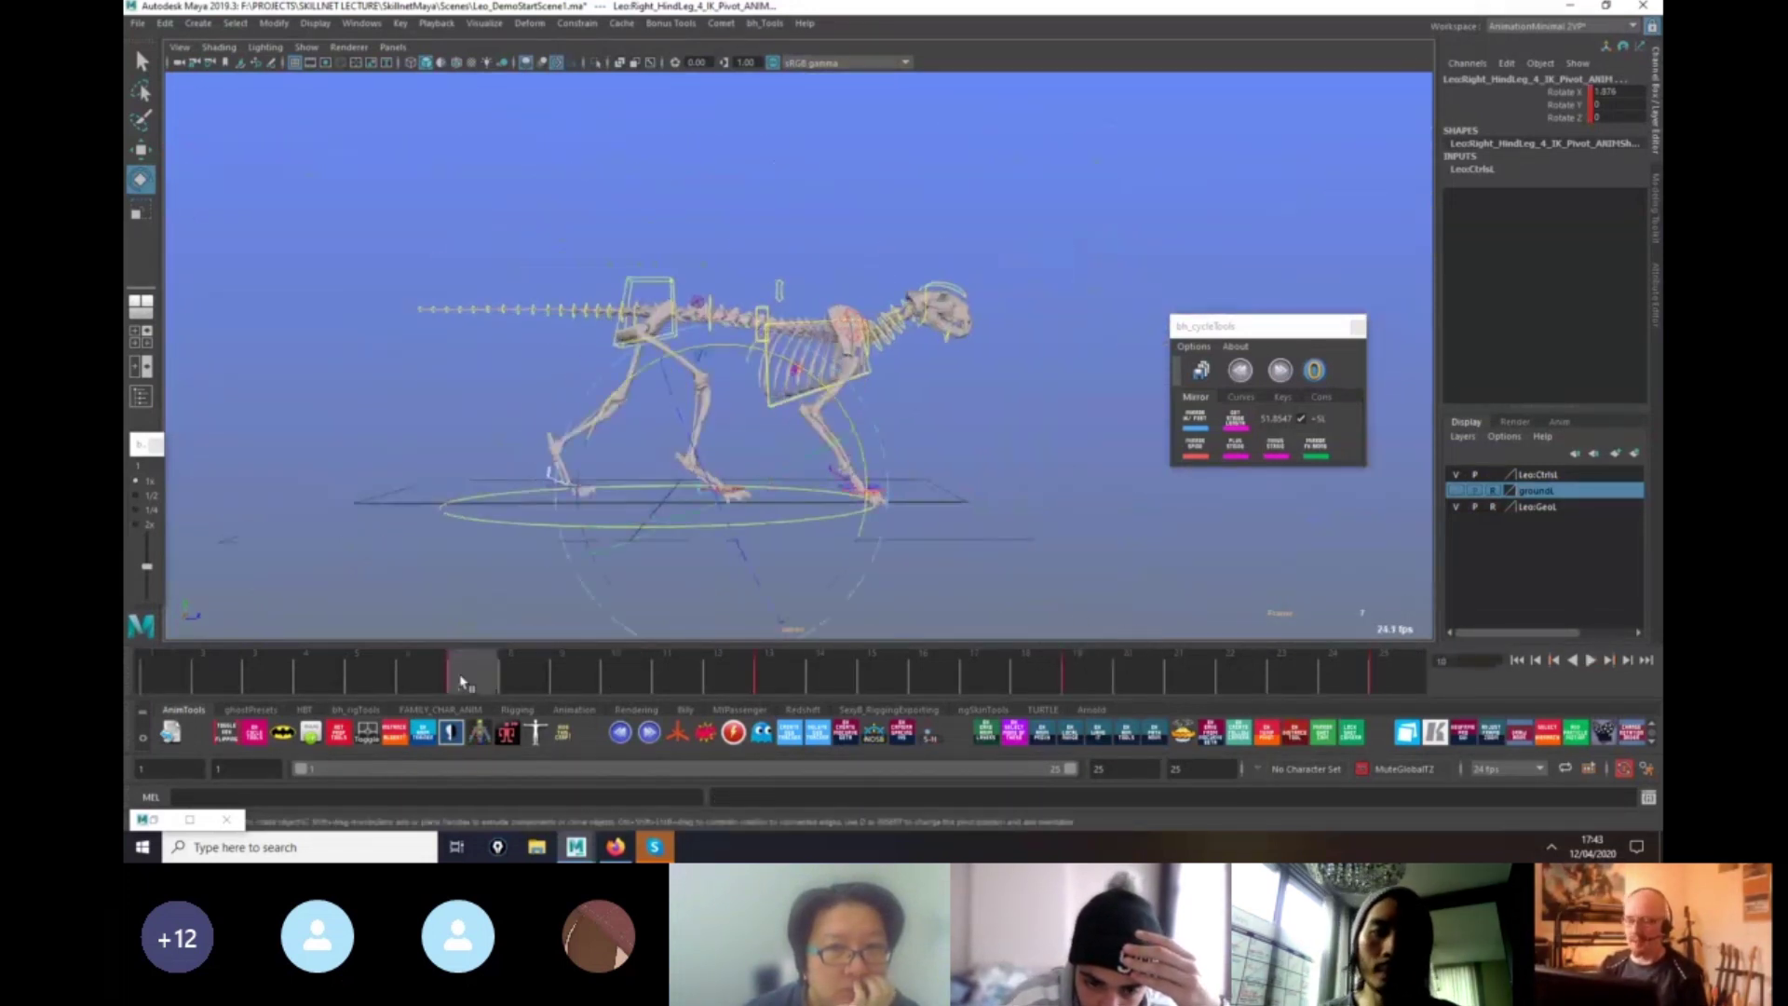
{"action": "left_click", "coordinate": [660, 284]}
{"action": "left_click", "coordinate": [1082, 675]}
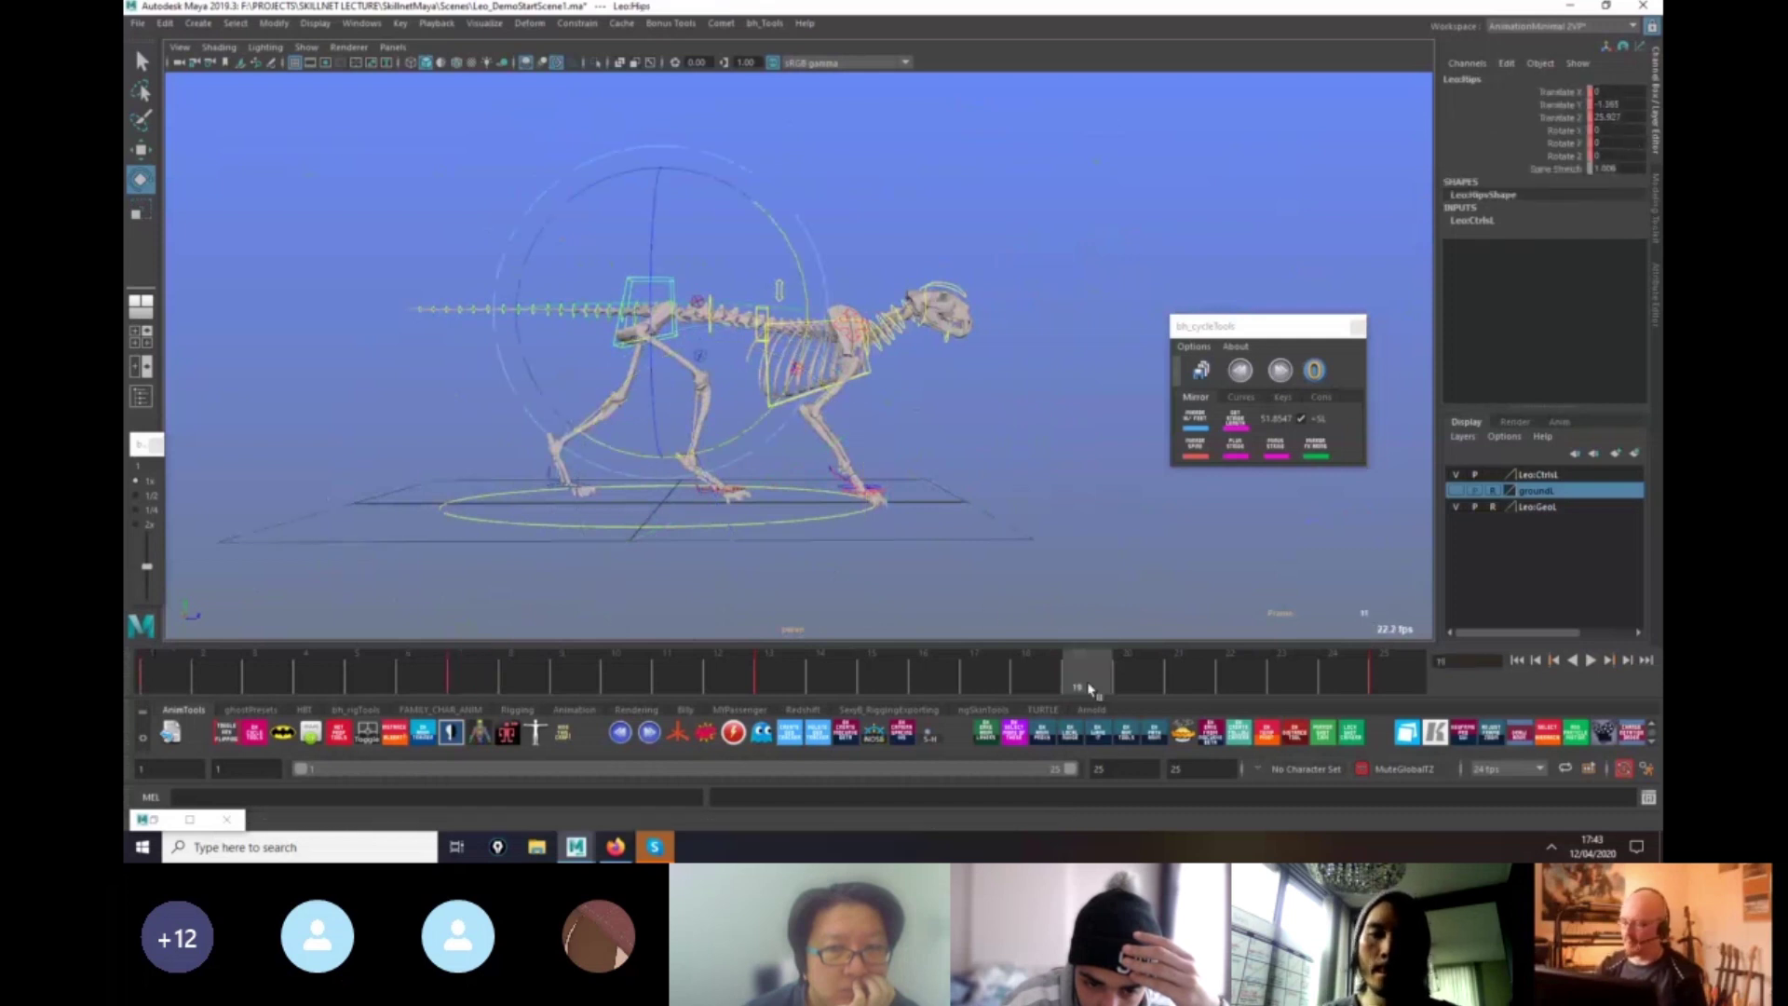
{"action": "left_click", "coordinate": [1277, 446]}
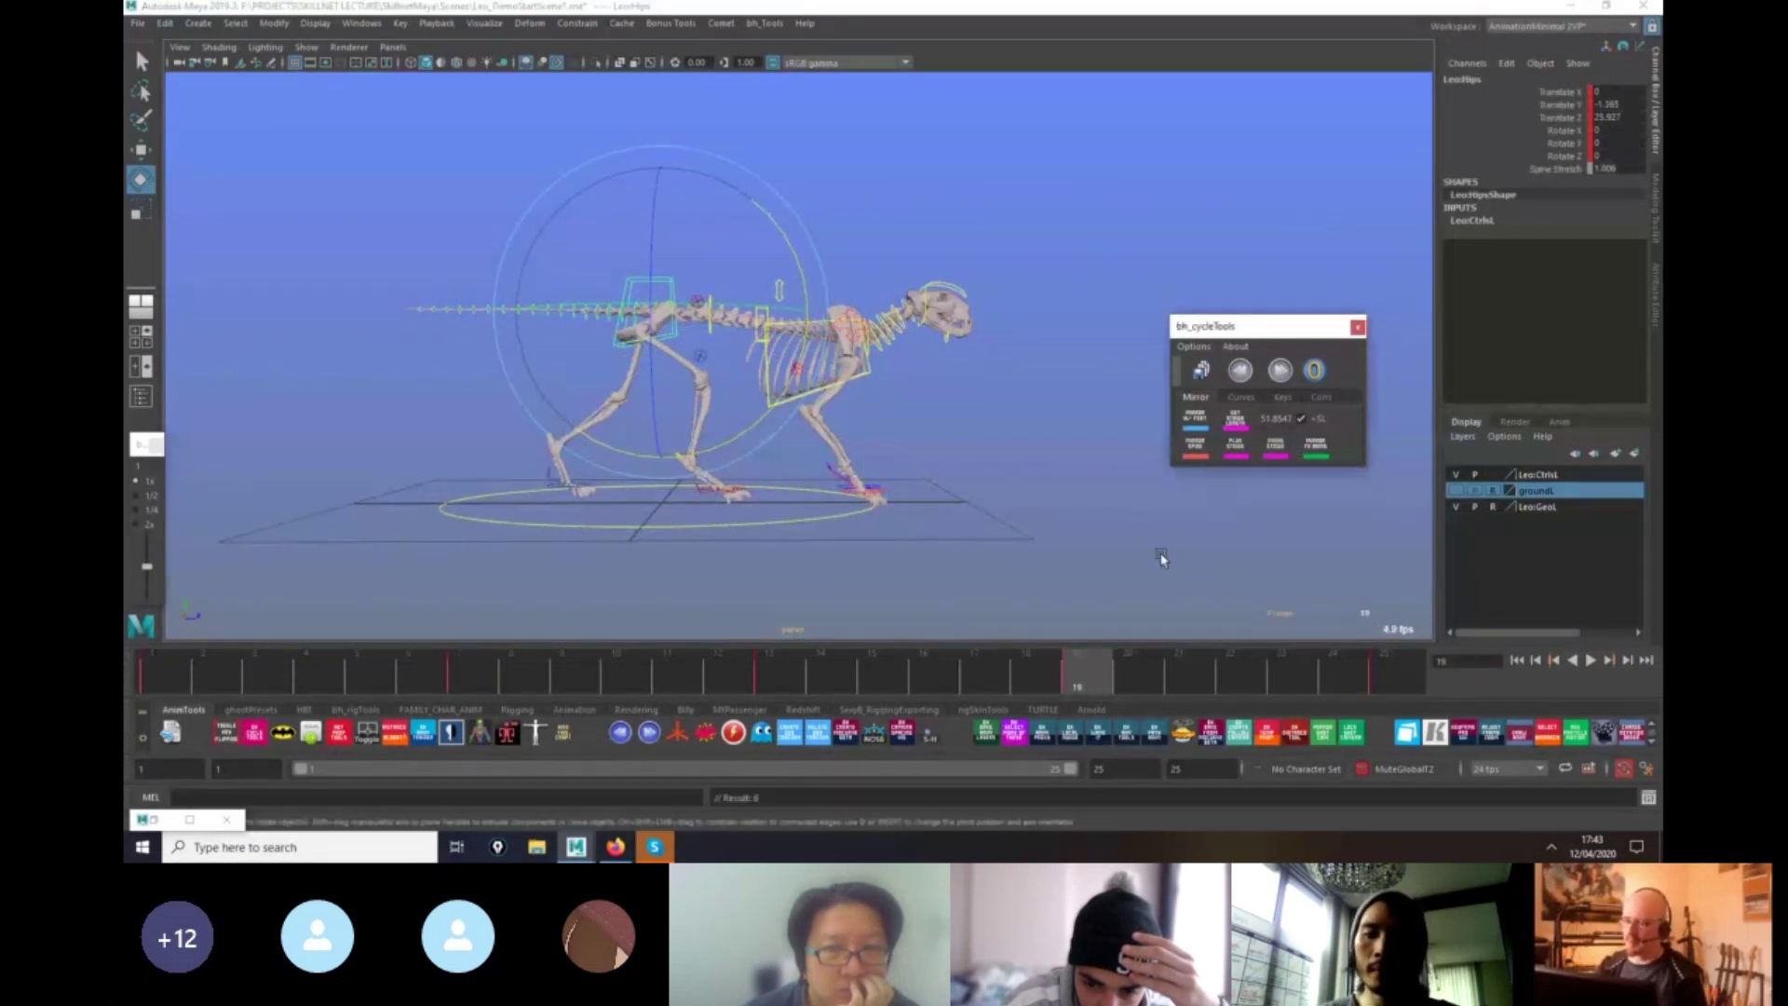
{"action": "key", "text": "alt+v"}
{"action": "left_click_drag", "start_coordinate": [853, 687], "coordinate": [1092, 689]}
{"action": "left_click", "coordinate": [1235, 445]}
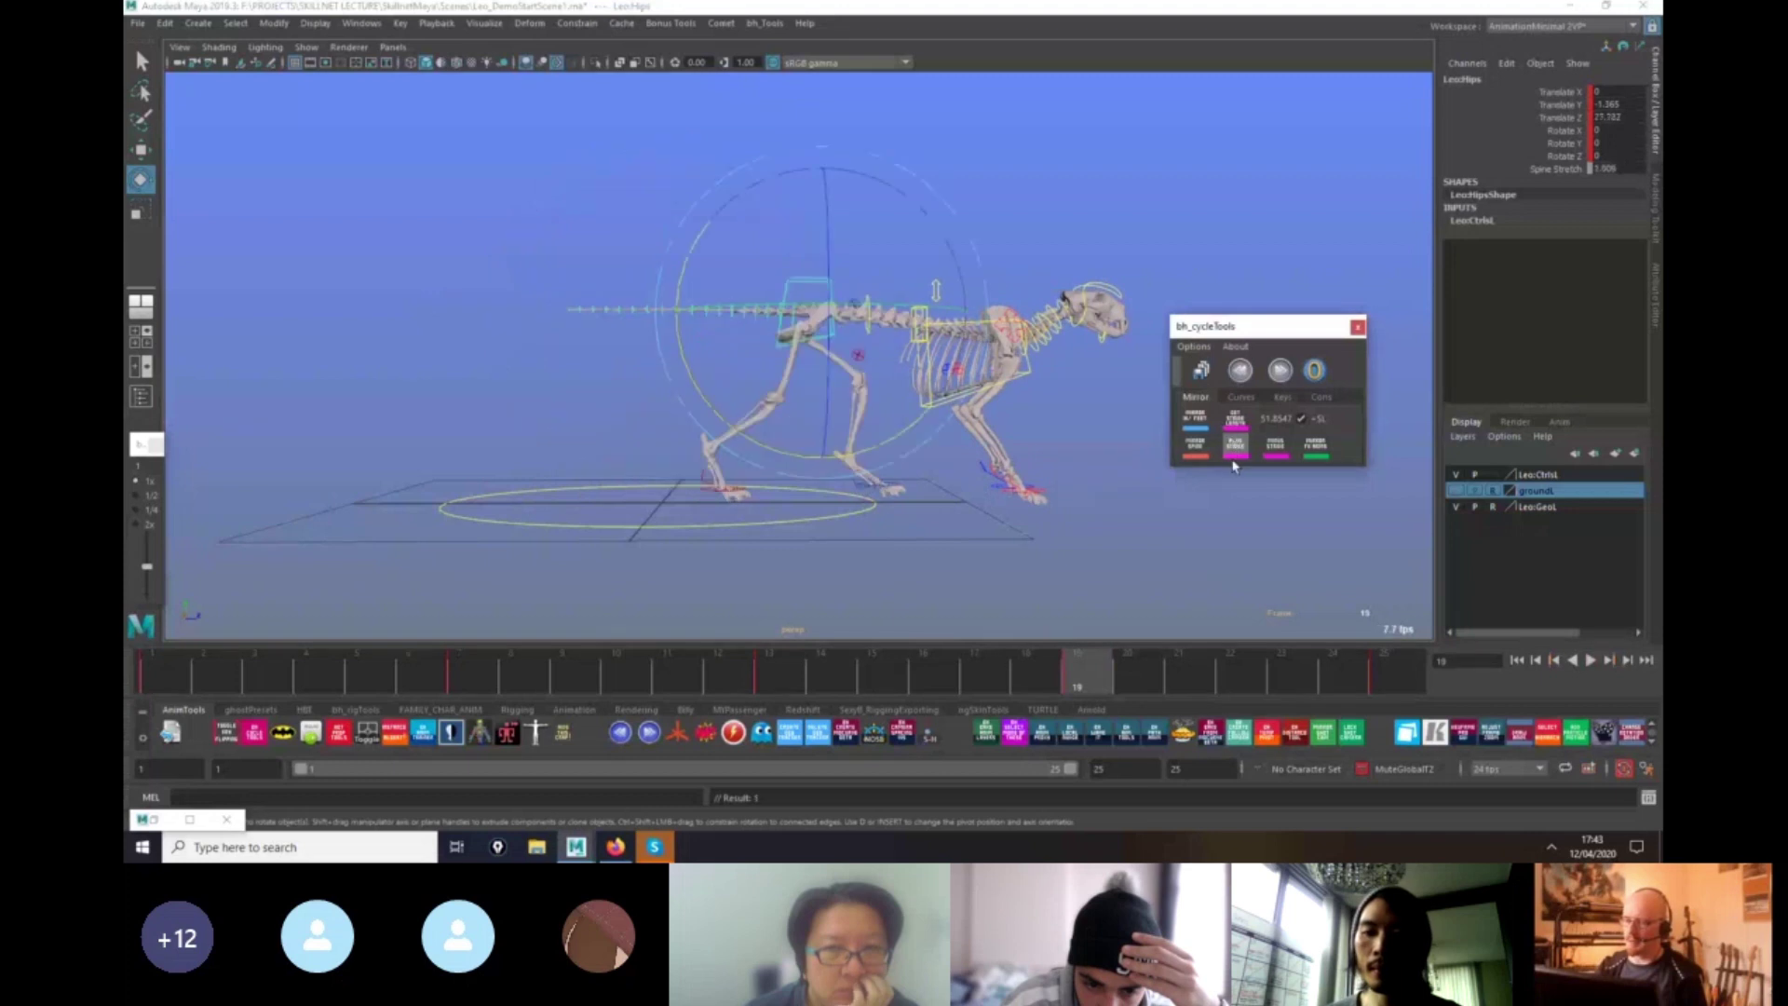
Play and scrub the cycle from the side to examine the hips' up-and-down motion and the leg poses.
{"action": "left_click", "coordinate": [639, 683]}
{"action": "key", "text": "alt+v"}
{"action": "left_click_drag", "start_coordinate": [1217, 587], "coordinate": [1157, 603], "text": "alt"}
{"action": "right_click_drag", "start_coordinate": [1158, 603], "coordinate": [1350, 622], "text": "alt"}
{"action": "key", "text": "alt+v"}
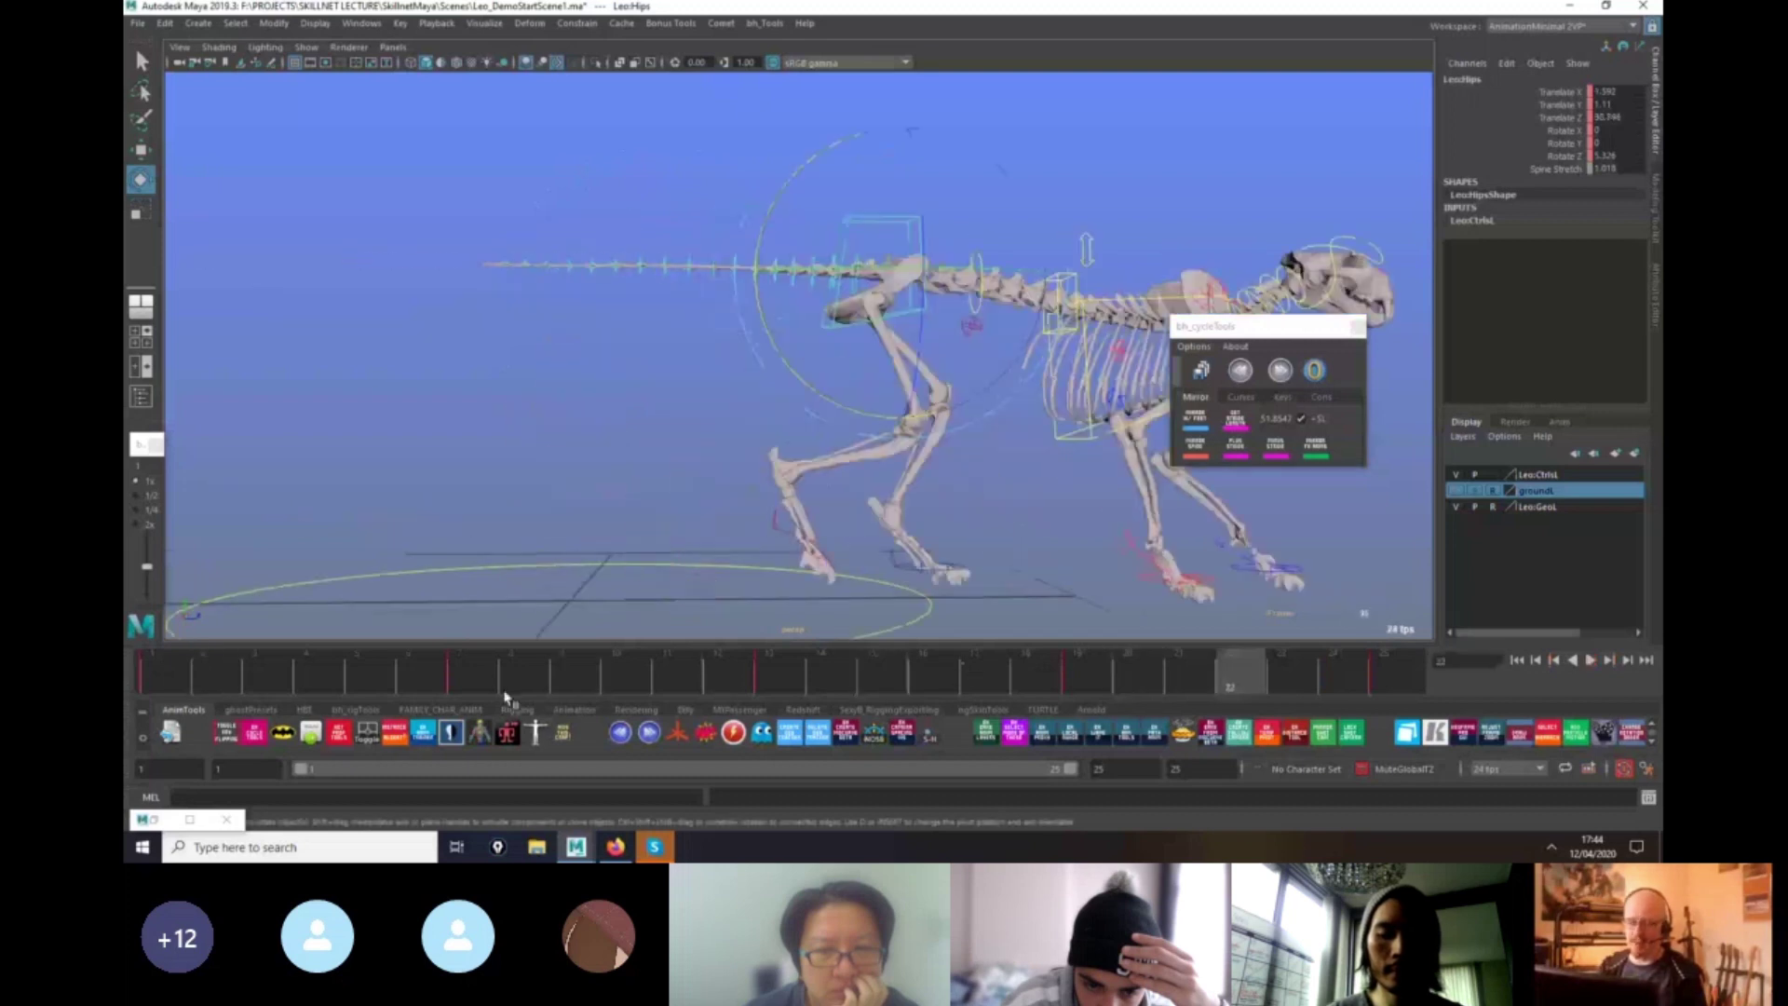
{"action": "left_click", "coordinate": [202, 683]}
{"action": "left_click_drag", "start_coordinate": [203, 682], "coordinate": [329, 696]}
{"action": "middle_click_drag", "start_coordinate": [1044, 589], "coordinate": [1053, 583], "text": "alt"}
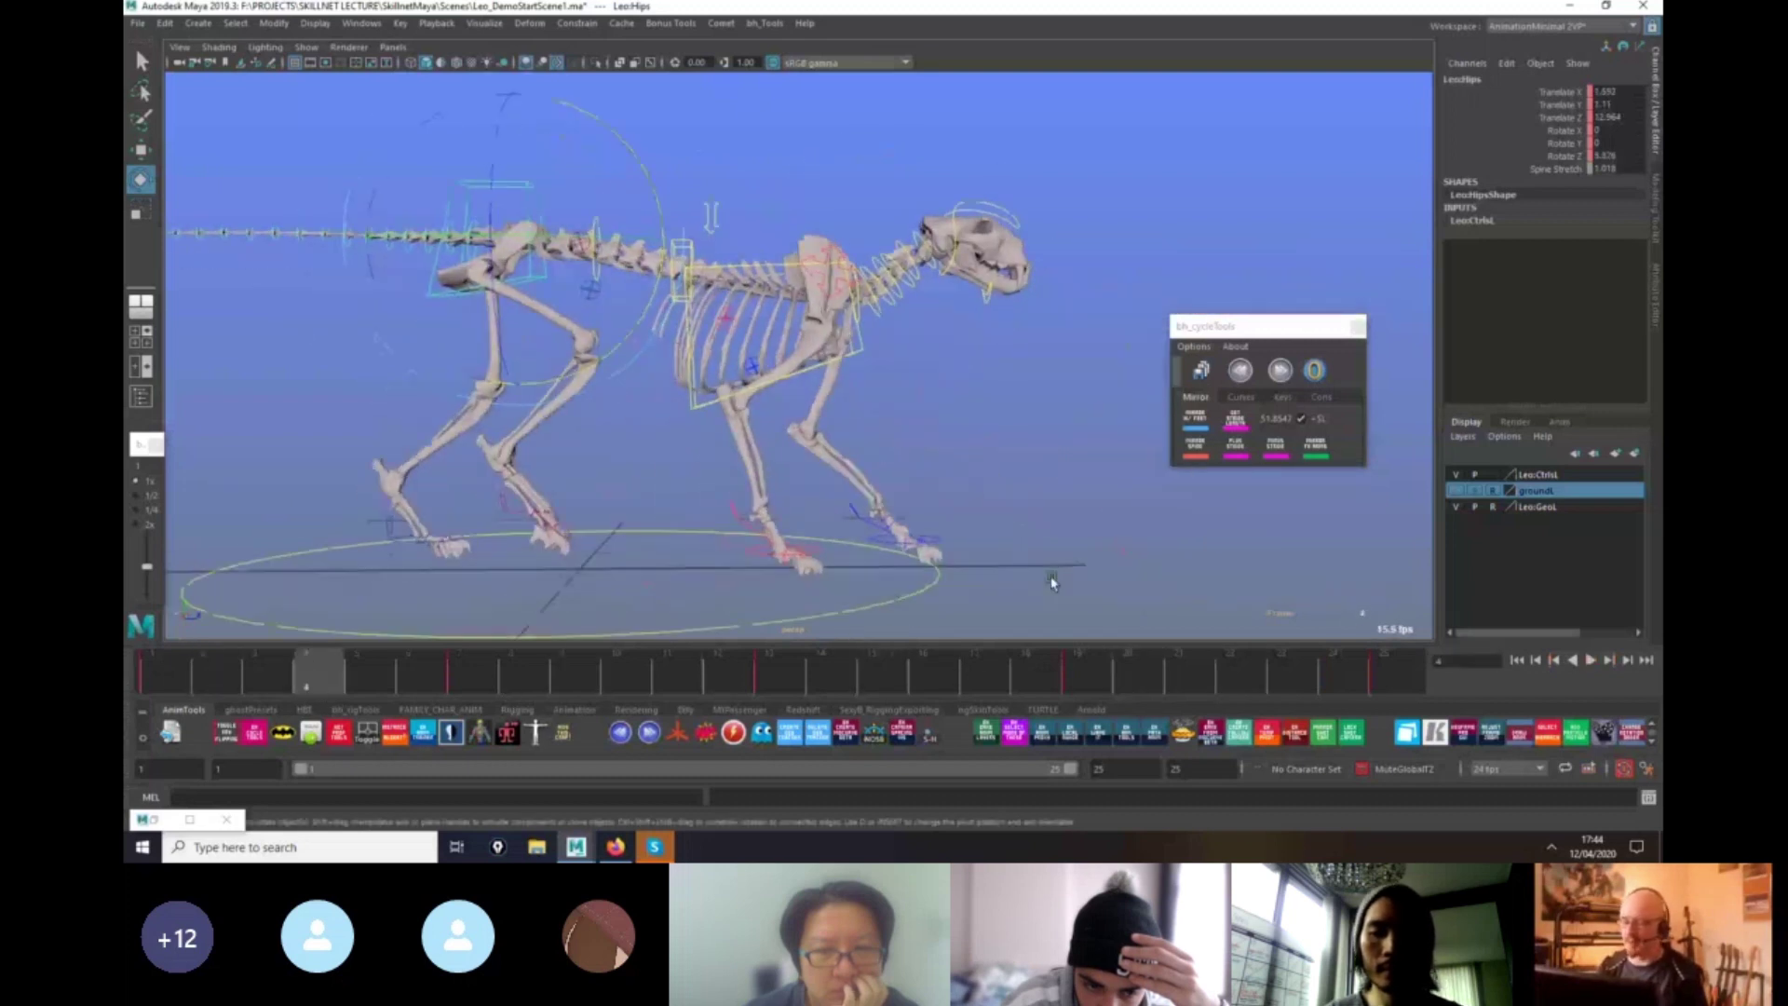
{"action": "right_click_drag", "start_coordinate": [1053, 583], "coordinate": [1152, 587], "text": "alt"}
{"action": "middle_click_drag", "start_coordinate": [1152, 587], "coordinate": [1161, 504], "text": "alt"}
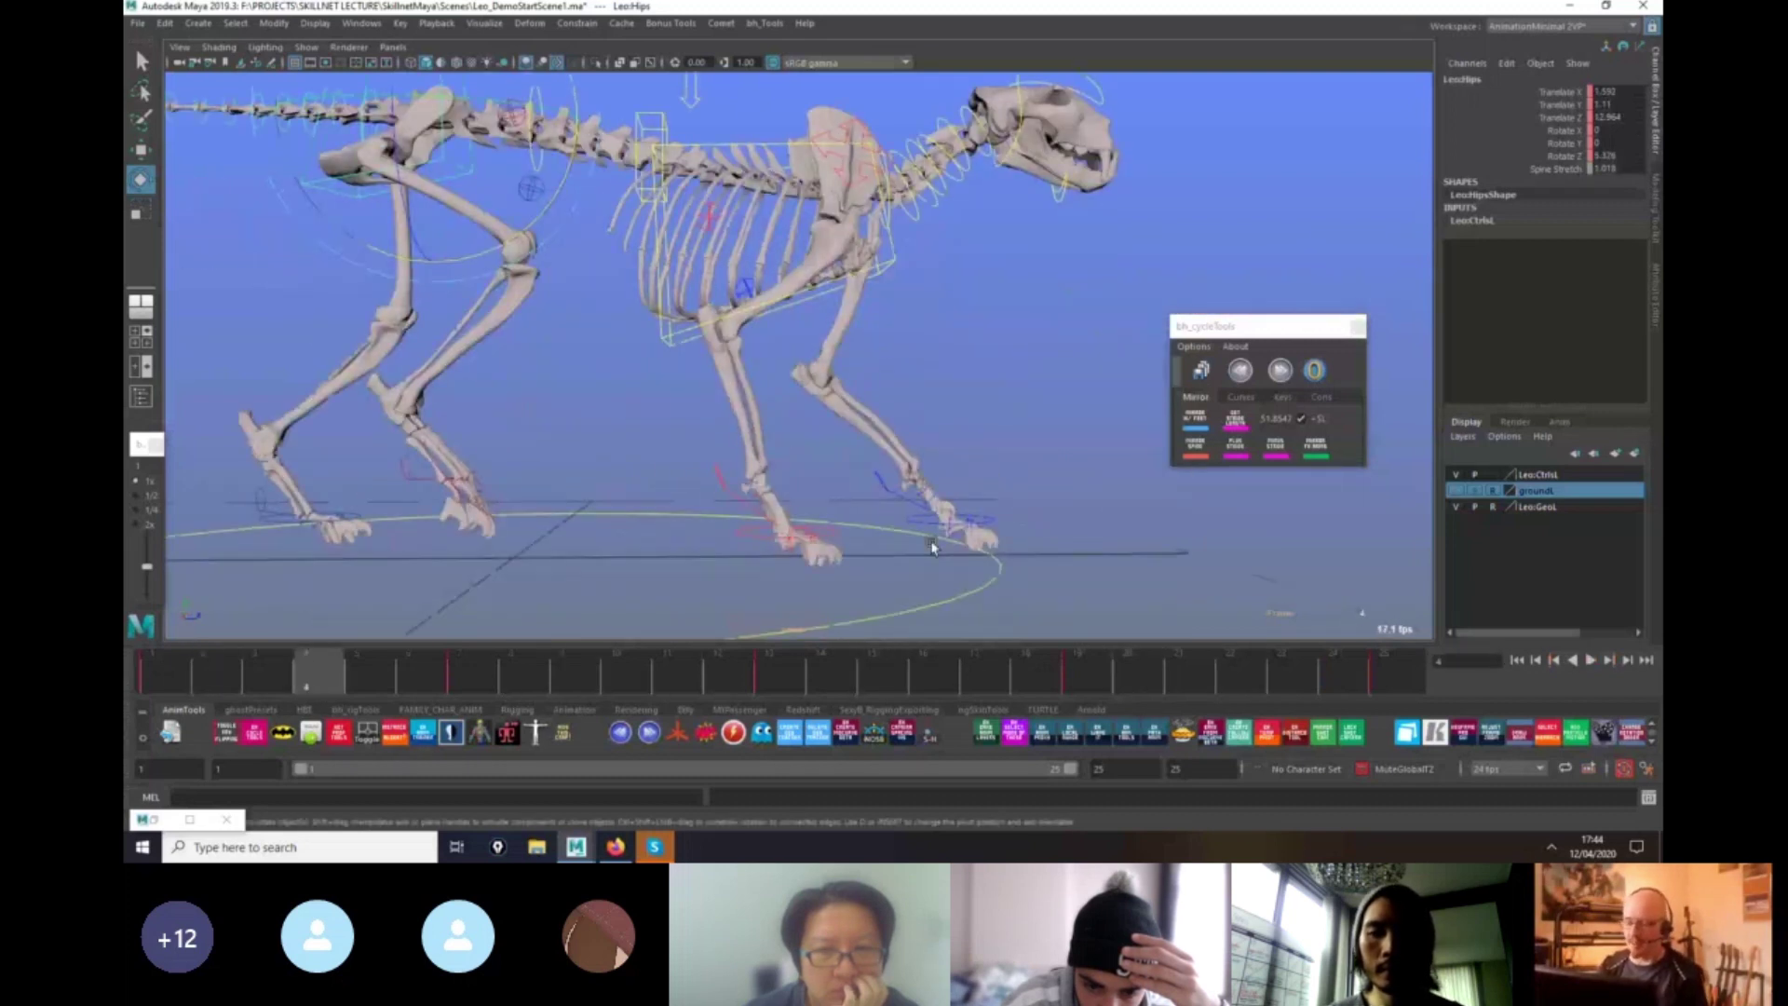
Raise the chest and the left scapula control at frame 7.
{"action": "left_click", "coordinate": [509, 686]}
{"action": "left_click", "coordinate": [482, 683]}
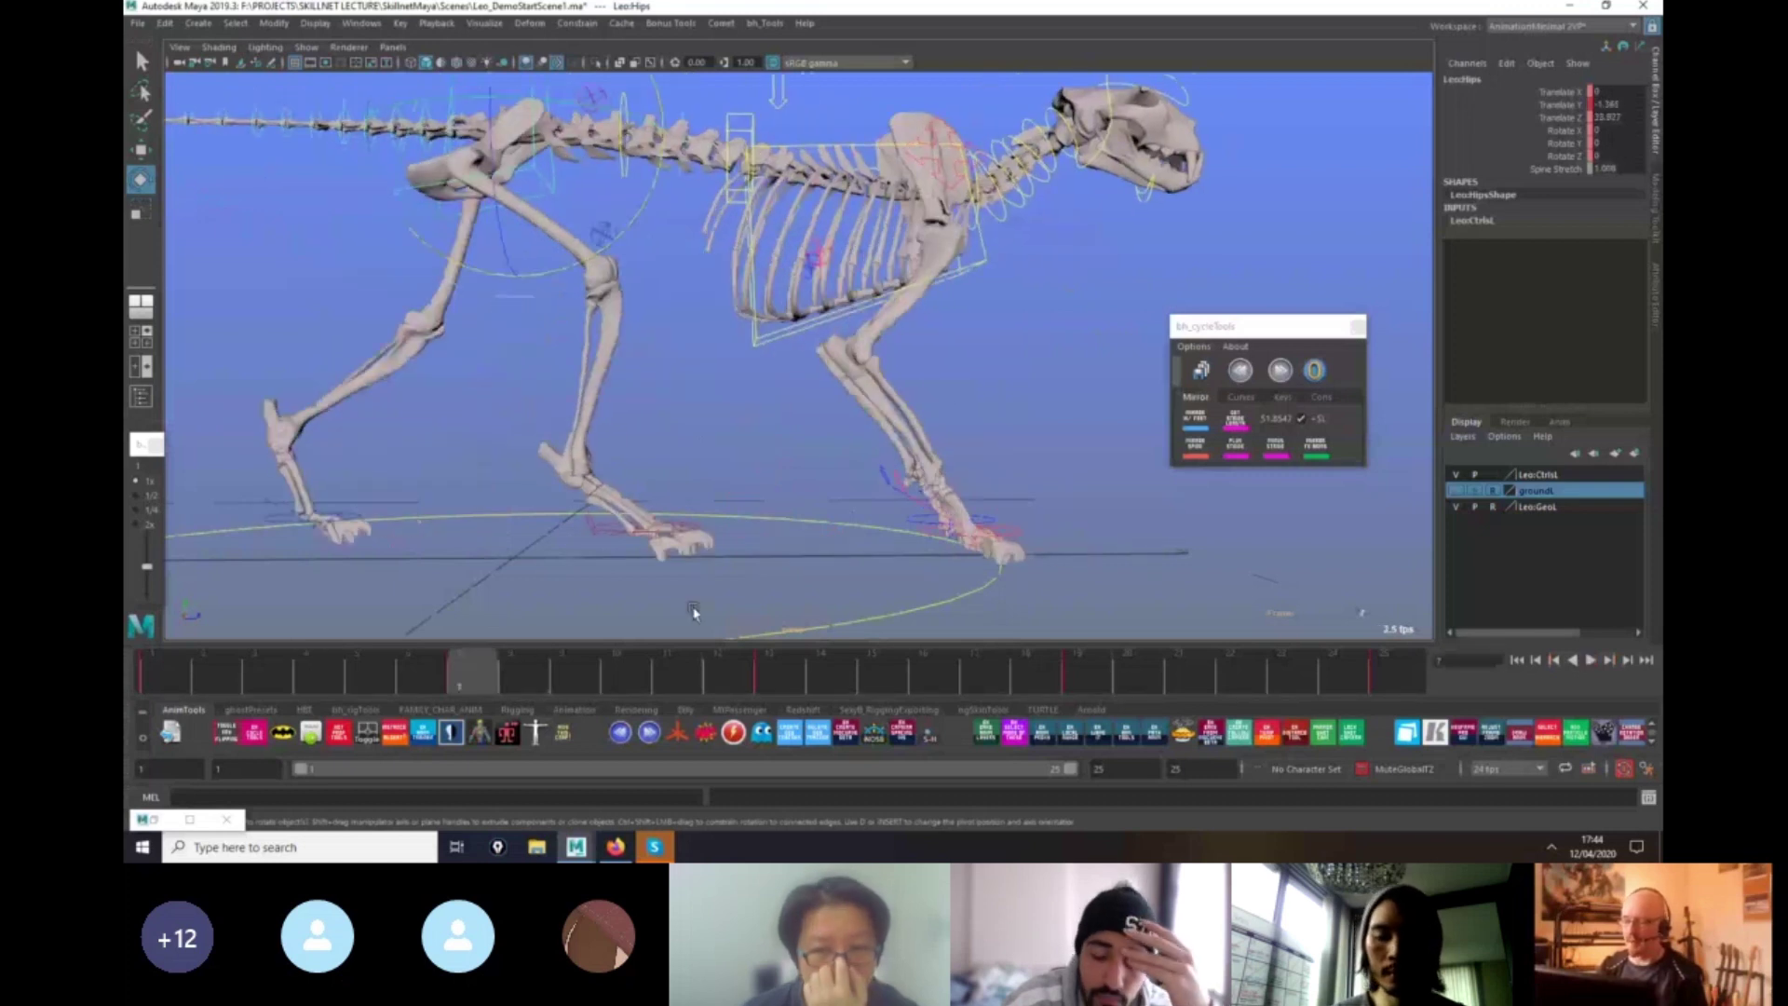
{"action": "right_click_drag", "start_coordinate": [1152, 545], "coordinate": [1058, 431], "text": "alt"}
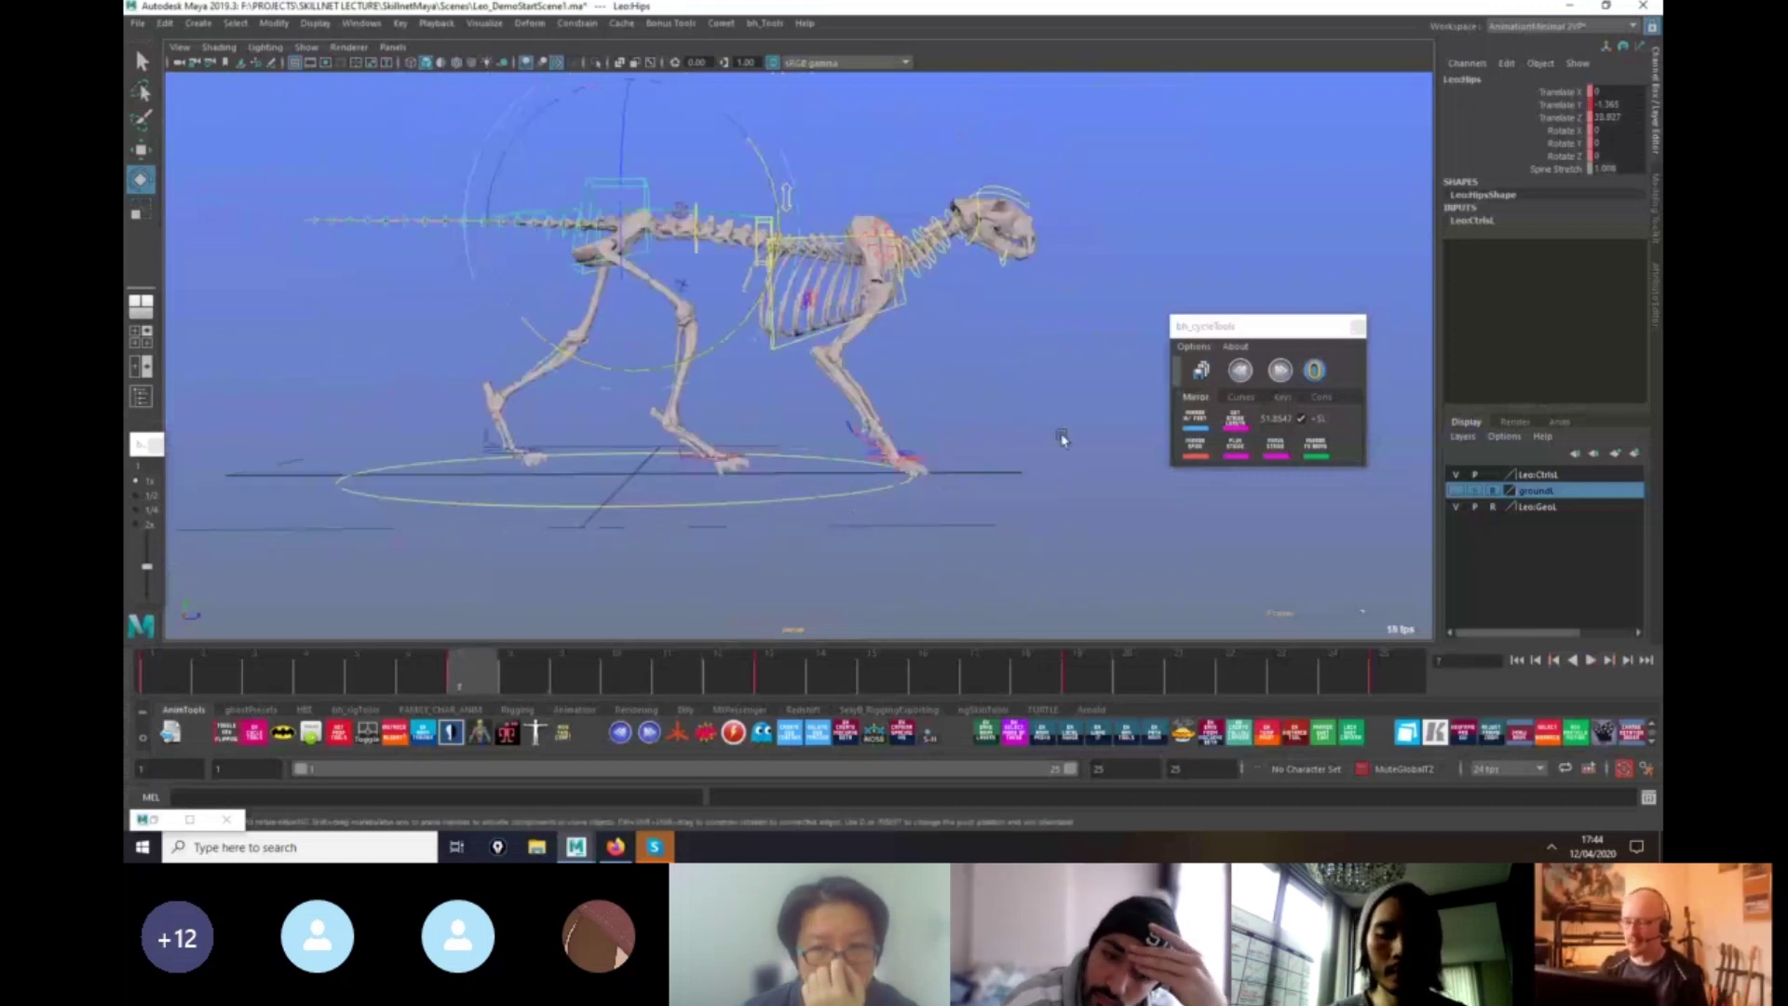
{"action": "left_click_drag", "start_coordinate": [1063, 440], "coordinate": [770, 395], "text": "alt"}
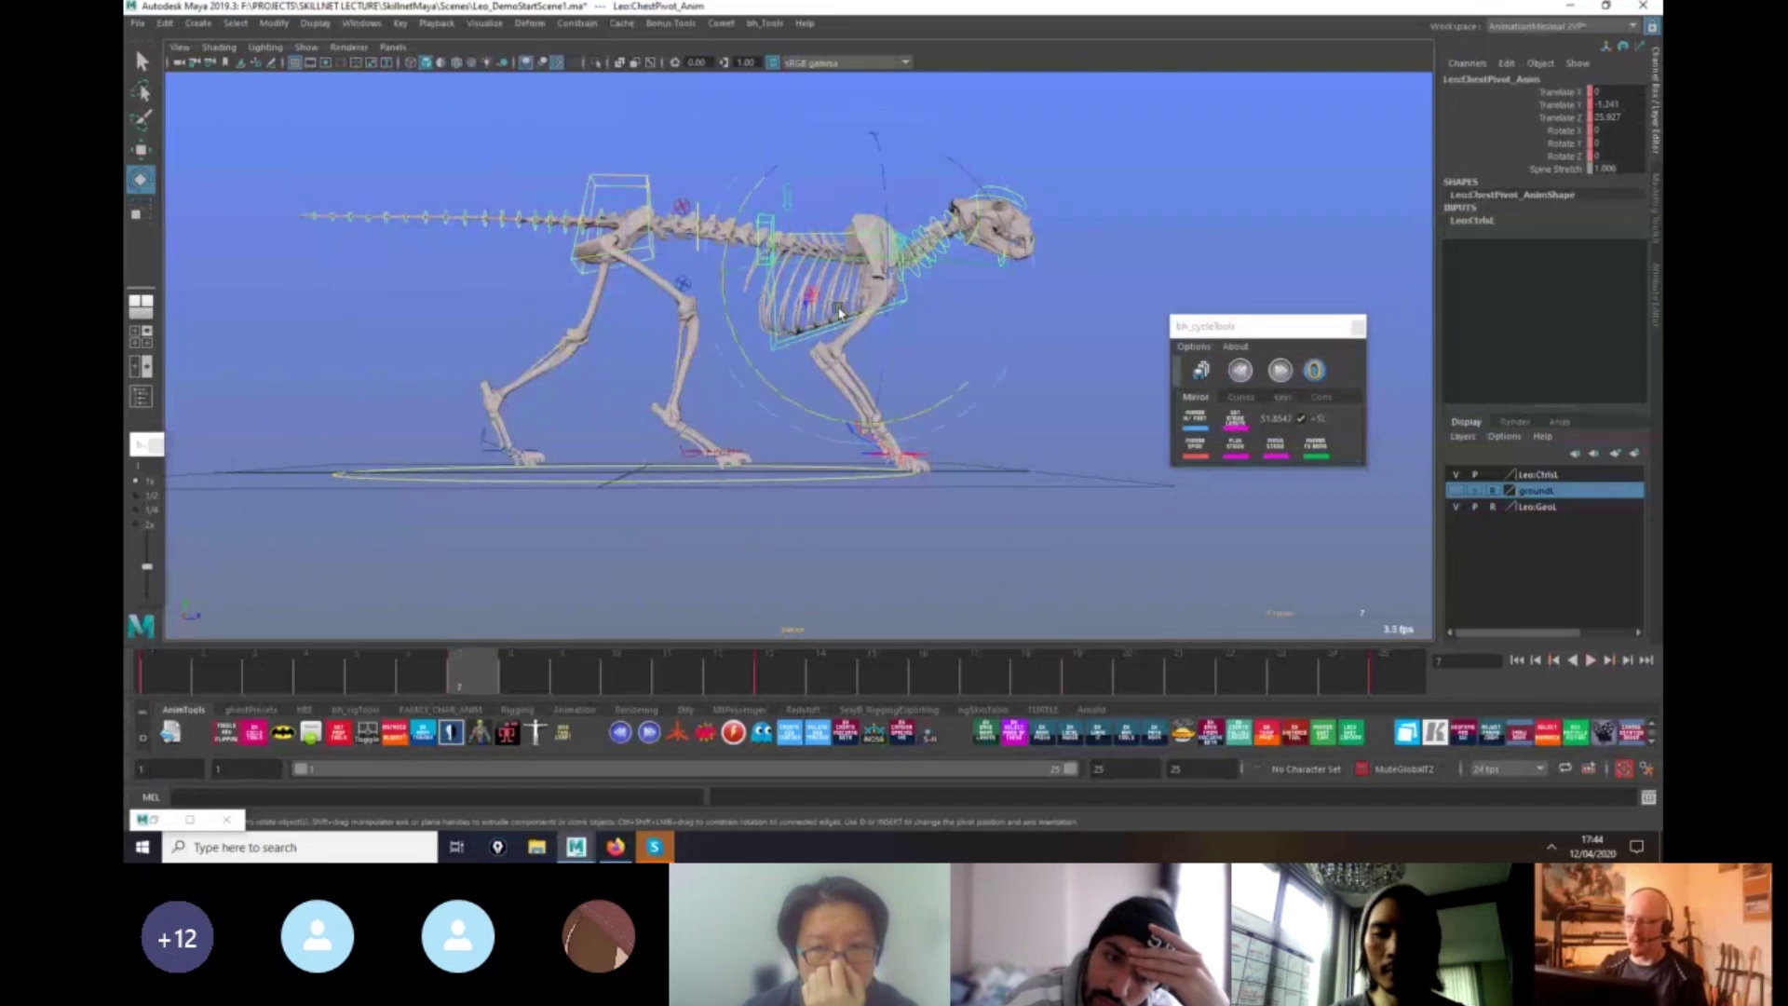
{"action": "left_click_drag", "start_coordinate": [861, 218], "coordinate": [862, 195]}
{"action": "left_click_drag", "start_coordinate": [985, 300], "coordinate": [714, 350], "text": "alt"}
{"action": "left_click", "coordinate": [751, 182]}
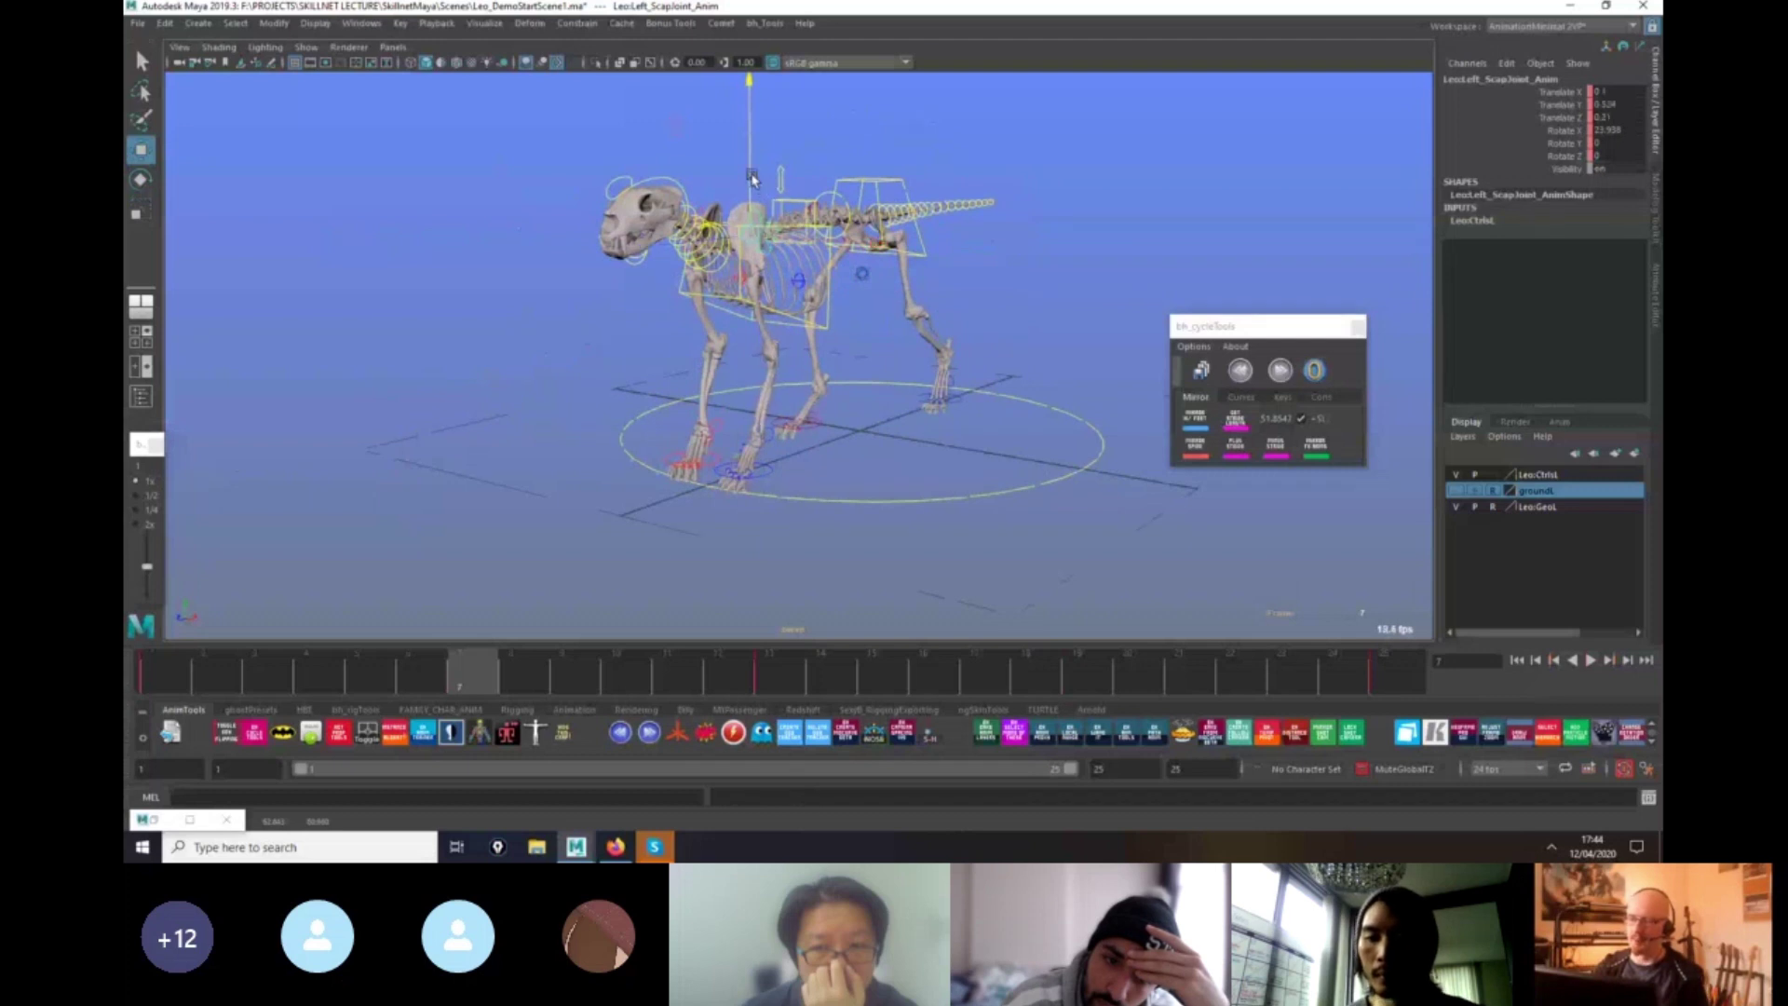
{"action": "left_click_drag", "start_coordinate": [753, 178], "coordinate": [752, 173]}
{"action": "left_click_drag", "start_coordinate": [892, 396], "coordinate": [1013, 393], "text": "alt"}
Pose the chest at frame 7 with Translate X about 2.4, Translate Y about -1.2 and Rotate Z about 5.7.
{"action": "left_click", "coordinate": [853, 283]}
{"action": "mouse_move", "coordinate": [931, 300]}
{"action": "left_mouse_down", "text": "alt"}
{"action": "mouse_move", "coordinate": [869, 309]}
{"action": "mouse_move", "coordinate": [930, 270]}
{"action": "left_mouse_up", "text": "alt"}
{"action": "left_click_drag", "start_coordinate": [921, 294], "coordinate": [891, 354], "text": "alt"}
{"action": "key", "text": "e"}
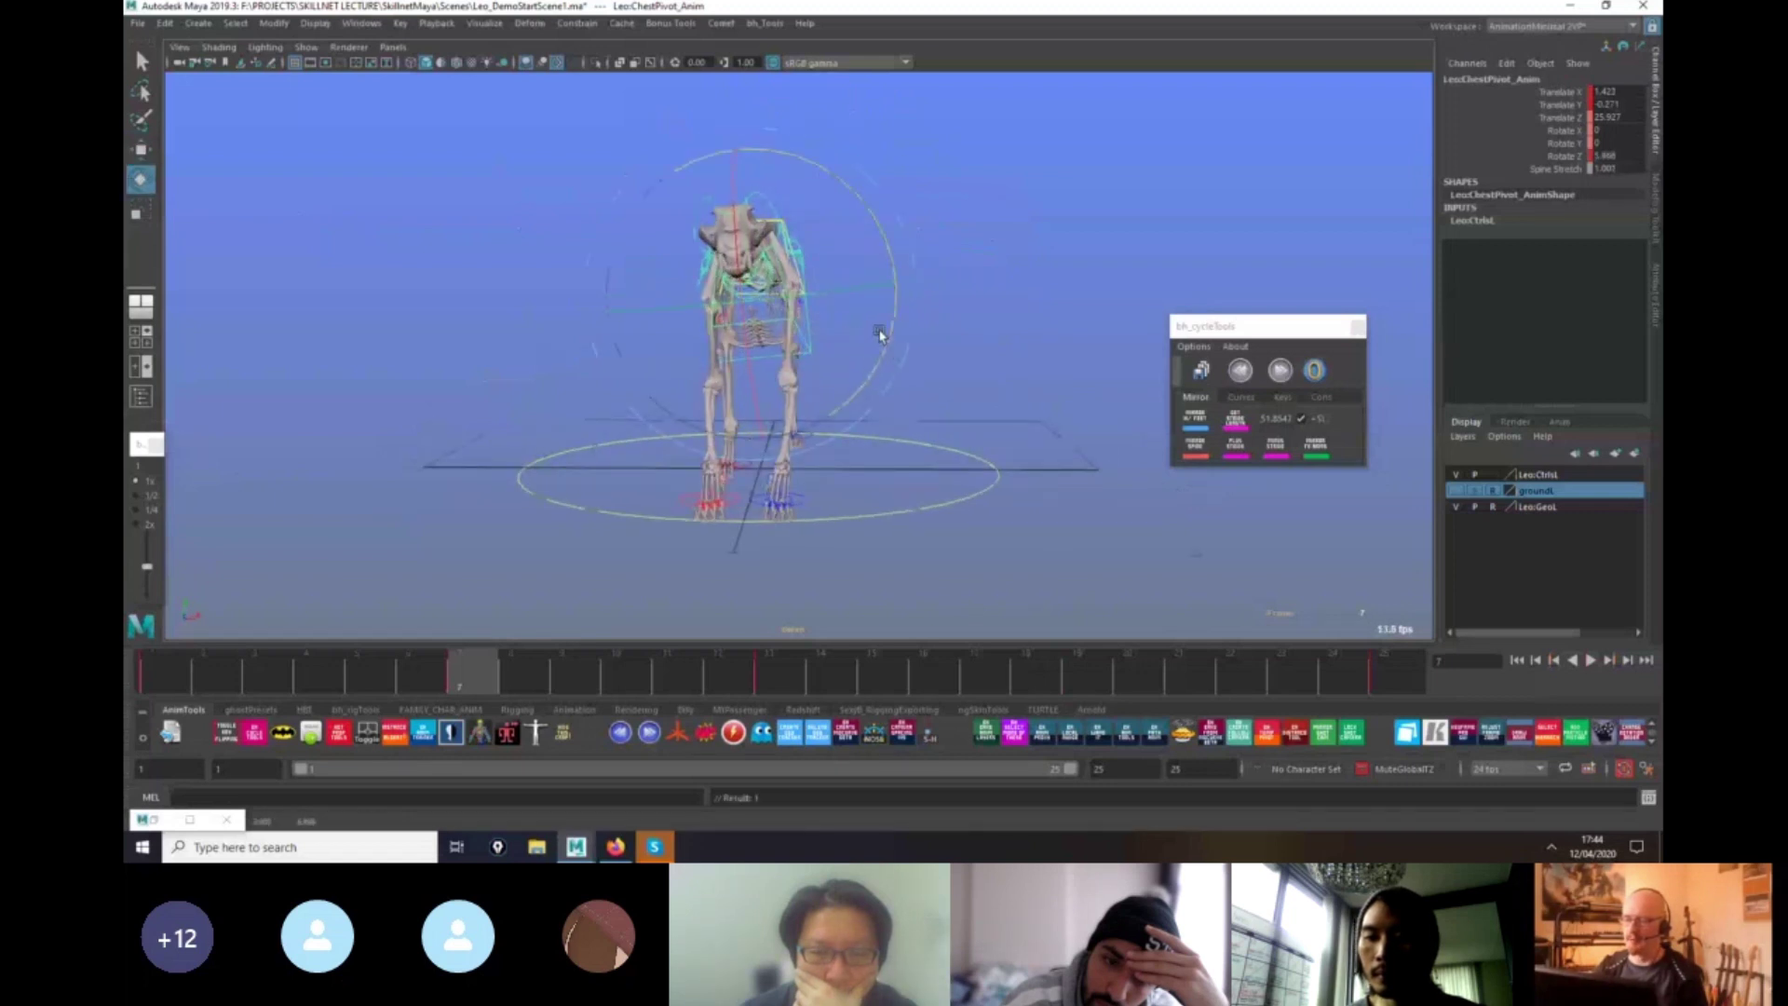
{"action": "key", "text": "w"}
{"action": "left_click_drag", "start_coordinate": [750, 154], "coordinate": [751, 164]}
{"action": "left_click_drag", "start_coordinate": [866, 298], "coordinate": [875, 301]}
Lift and fold the right foreleg at frame 7, with Translate Y about 13.3, Translate Z about 39 and Rotate X about 77.8.
{"action": "left_click_drag", "start_coordinate": [849, 355], "coordinate": [978, 404], "text": "alt"}
{"action": "right_click_drag", "start_coordinate": [978, 403], "coordinate": [1070, 547], "text": "alt"}
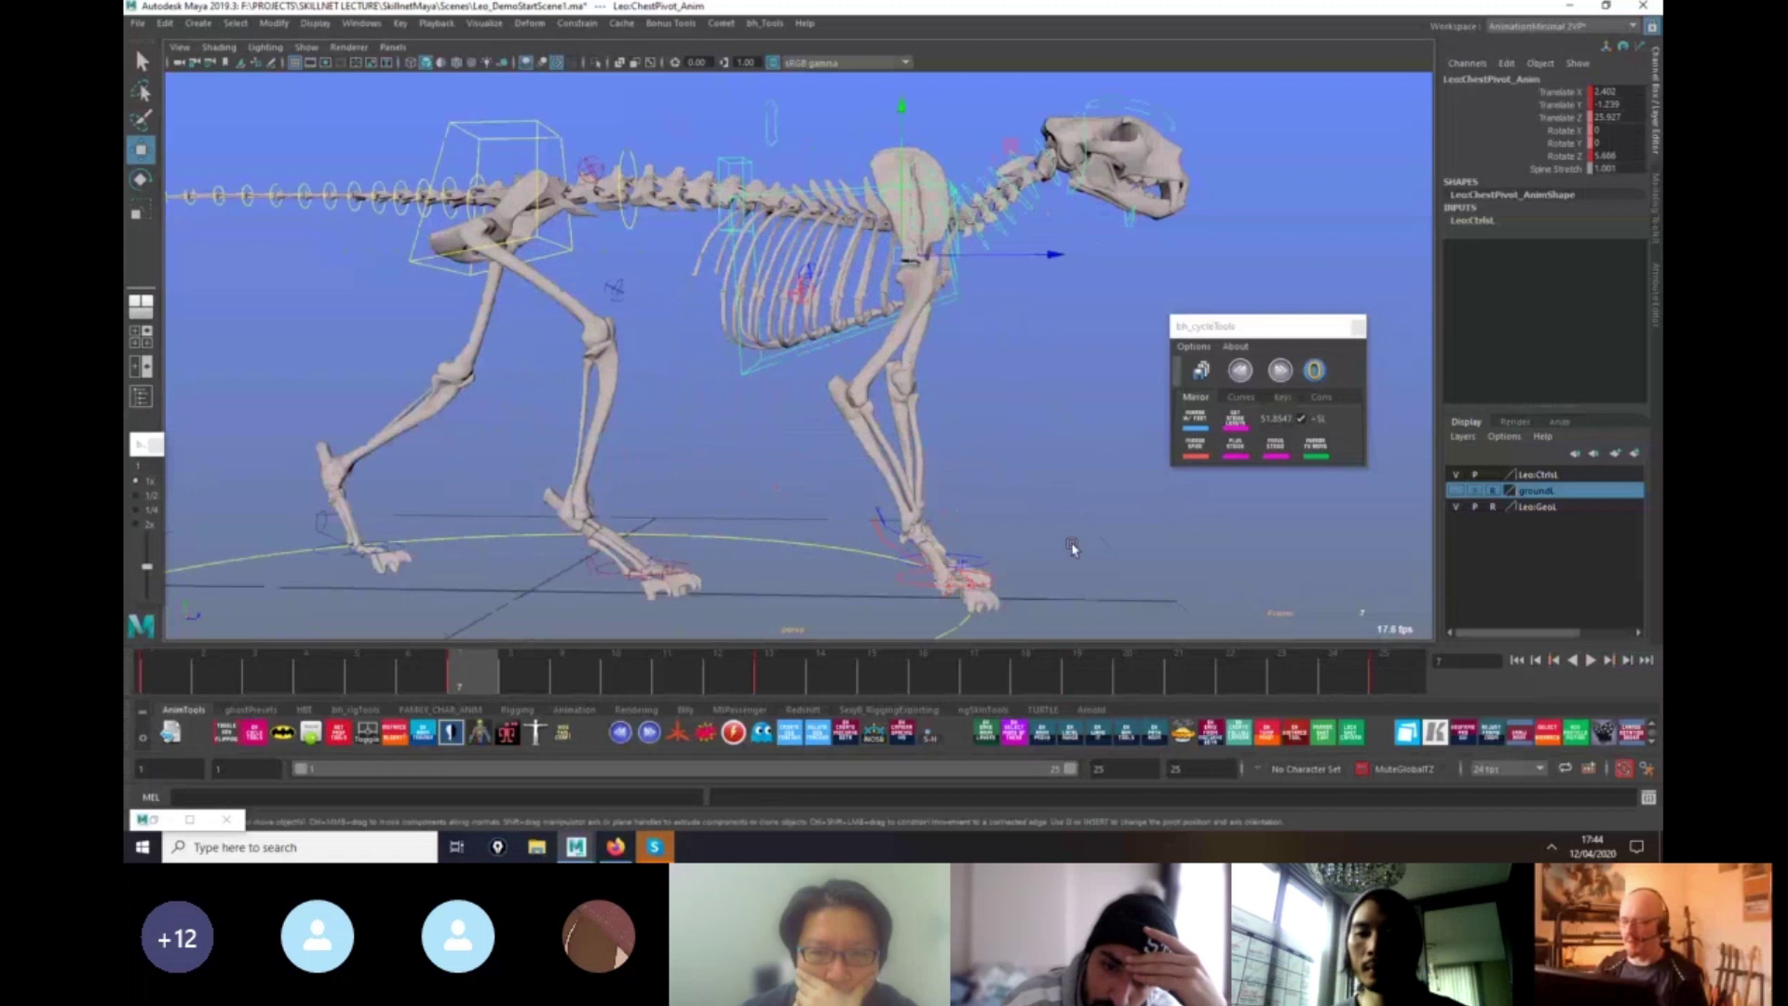
{"action": "left_click", "coordinate": [931, 594]}
{"action": "left_click", "coordinate": [973, 614]}
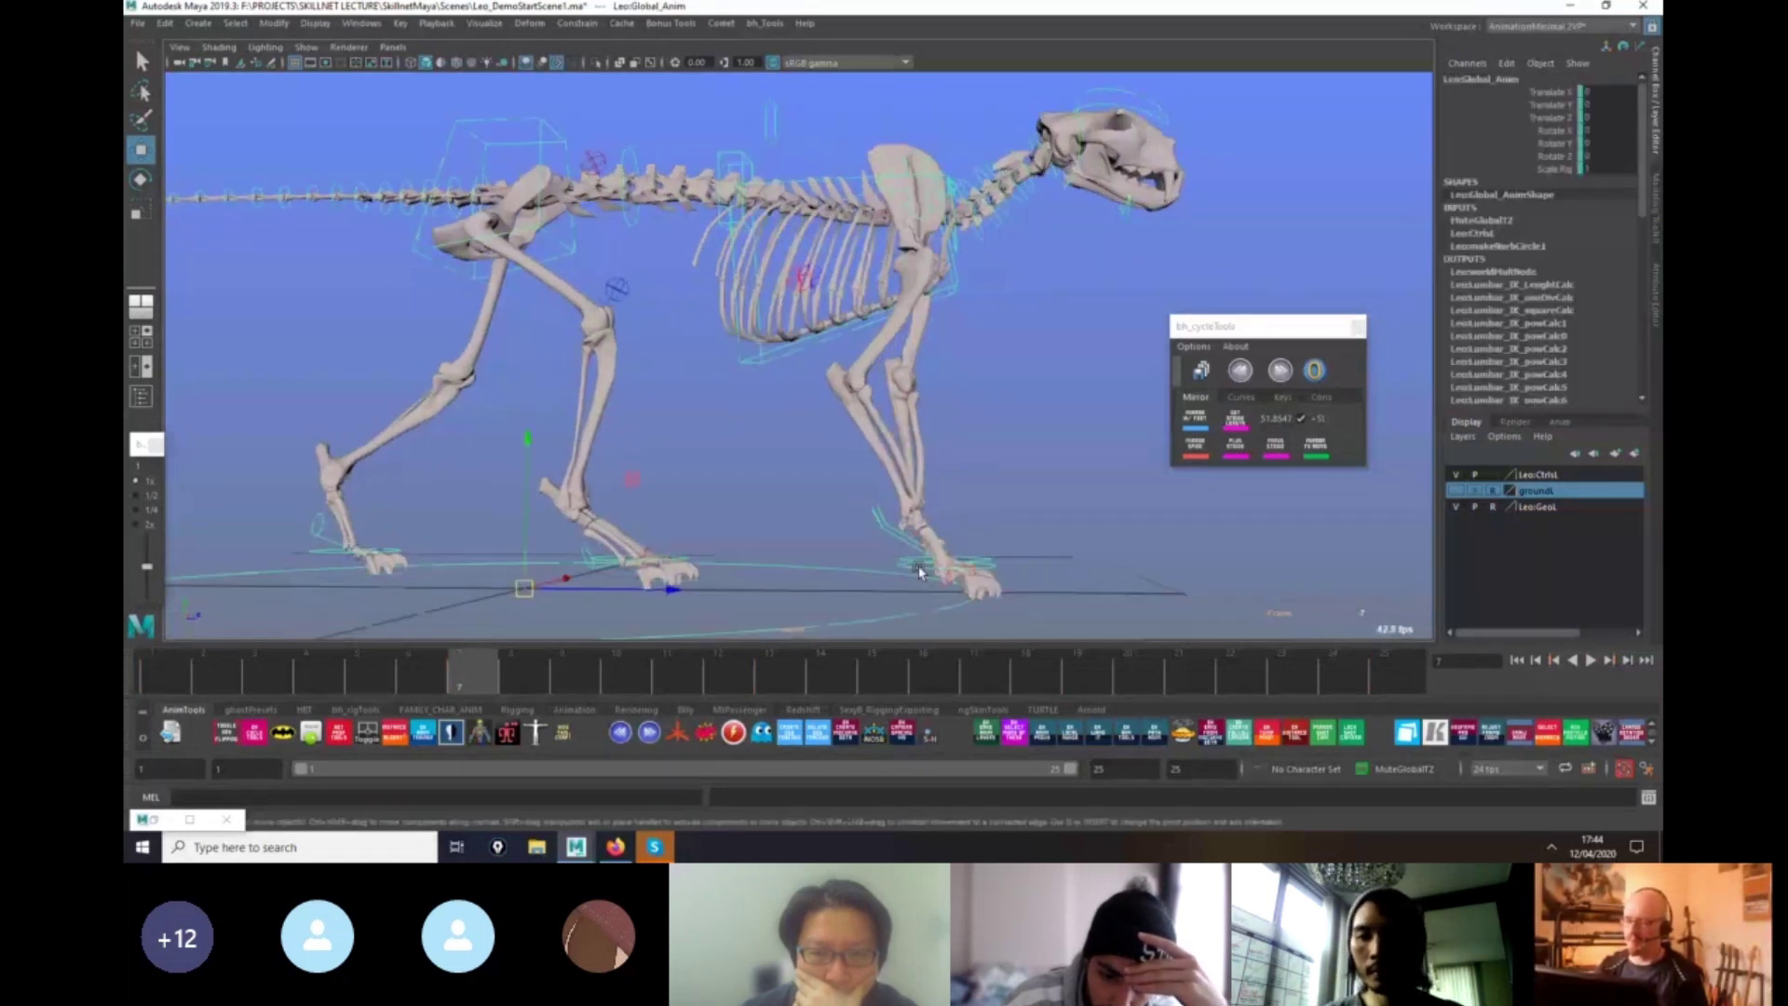
{"action": "left_click", "coordinate": [936, 589]}
{"action": "mouse_move", "coordinate": [936, 588]}
{"action": "left_mouse_down", "text": "alt"}
{"action": "mouse_move", "coordinate": [1078, 592]}
{"action": "mouse_move", "coordinate": [1033, 576]}
{"action": "mouse_move", "coordinate": [1036, 498]}
{"action": "mouse_move", "coordinate": [930, 616]}
{"action": "left_mouse_up", "text": "alt"}
{"action": "left_click", "coordinate": [1033, 575]}
{"action": "key", "text": "e"}
{"action": "key", "text": "w"}
{"action": "left_click_drag", "start_coordinate": [949, 480], "coordinate": [1041, 487]}
Rotate the left foreleg's IK pivot and lower the chest to Translate Y about -2.8 at frame 7.
{"action": "left_click", "coordinate": [1042, 487]}
{"action": "key", "text": "e"}
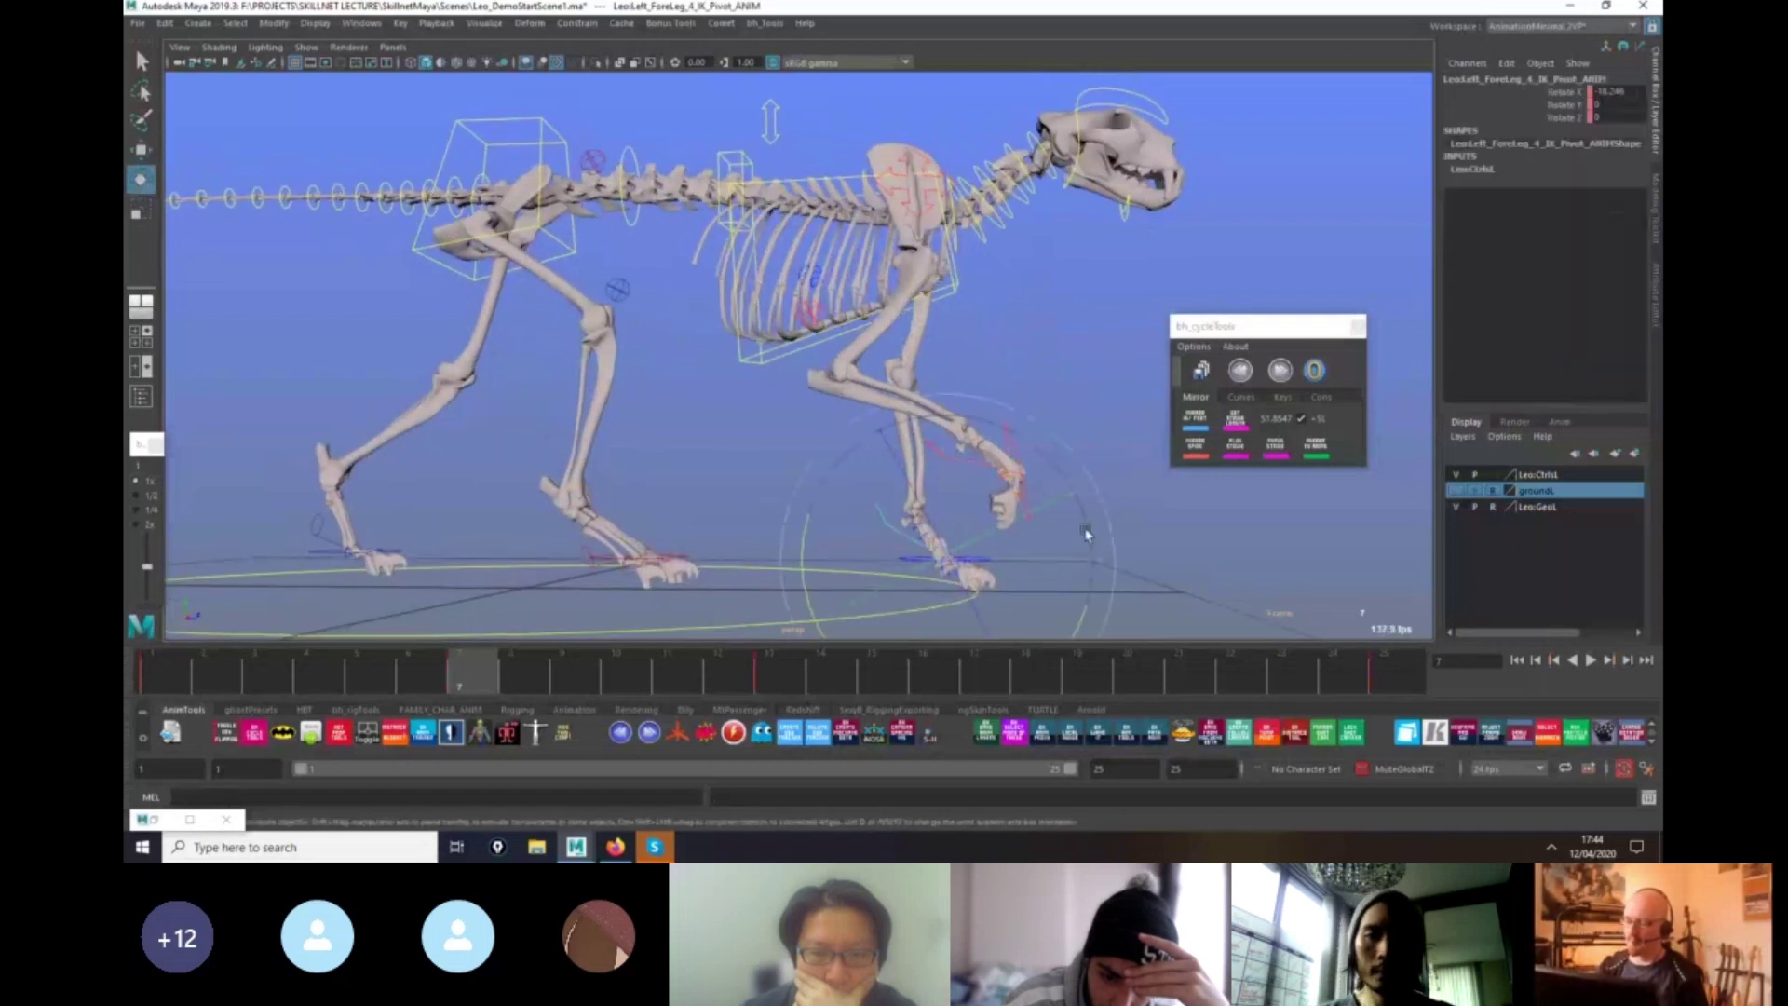
{"action": "left_click_drag", "start_coordinate": [1085, 599], "coordinate": [1068, 622]}
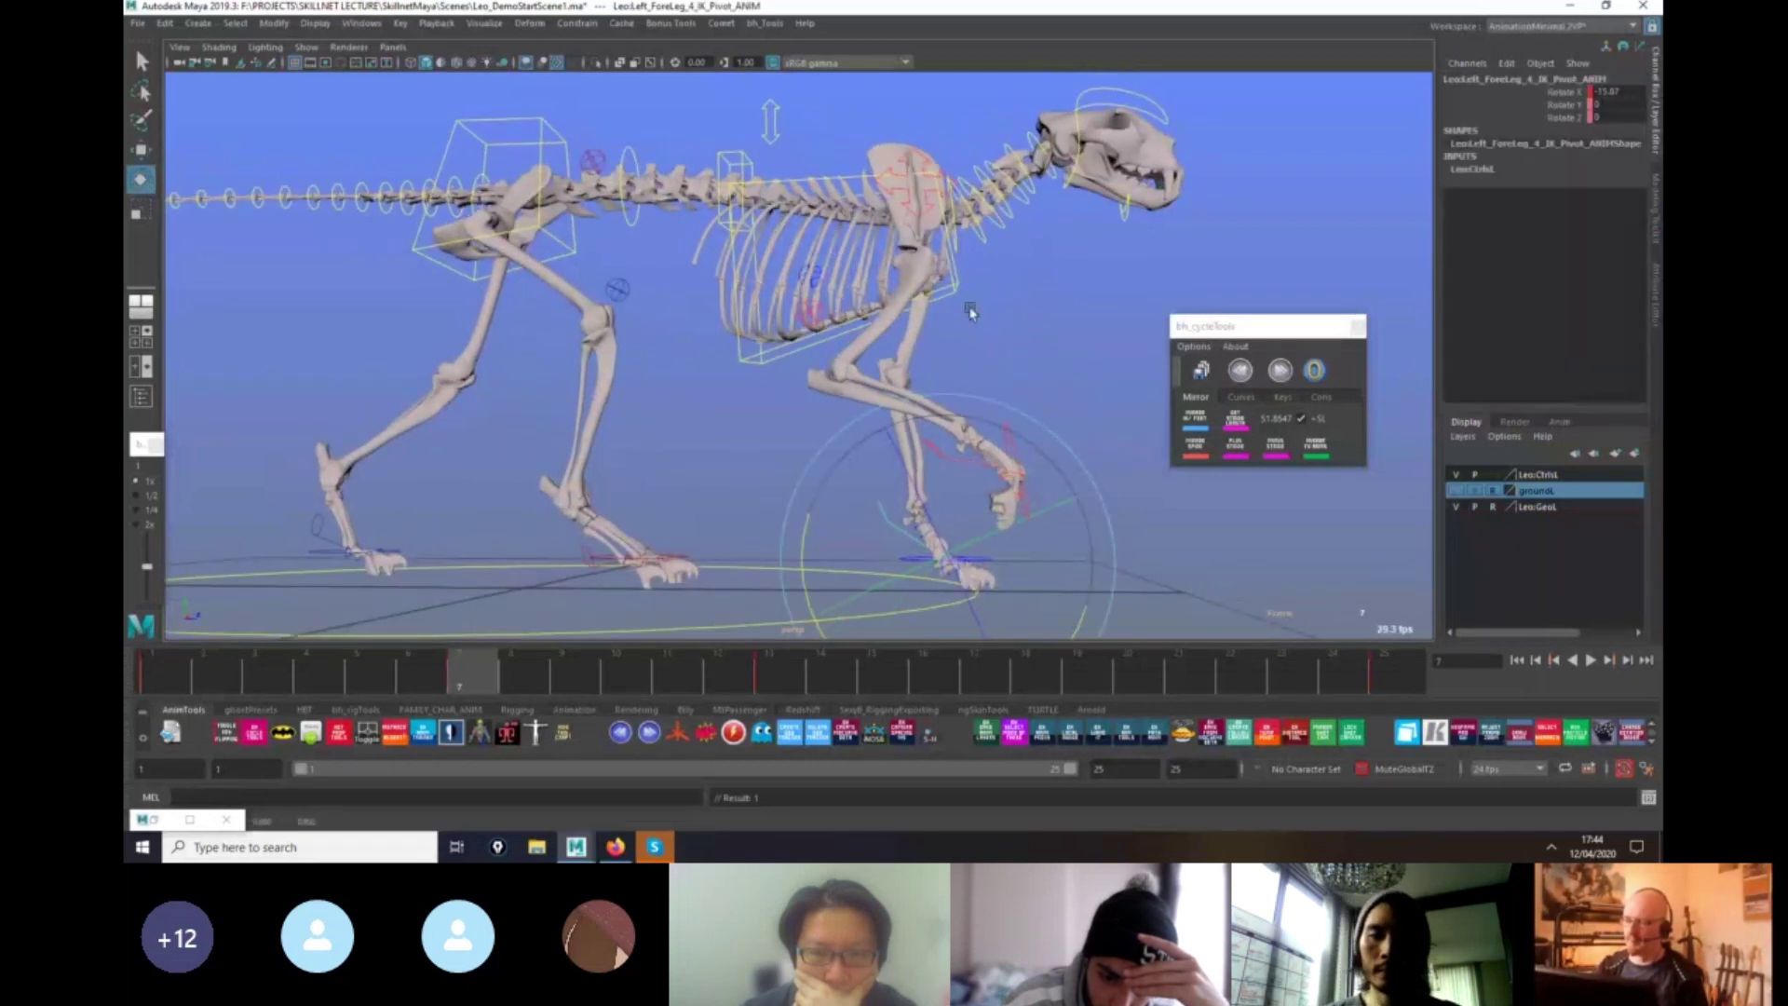
{"action": "left_click", "coordinate": [950, 234]}
{"action": "key", "text": "w"}
{"action": "left_click_drag", "start_coordinate": [902, 149], "coordinate": [901, 160]}
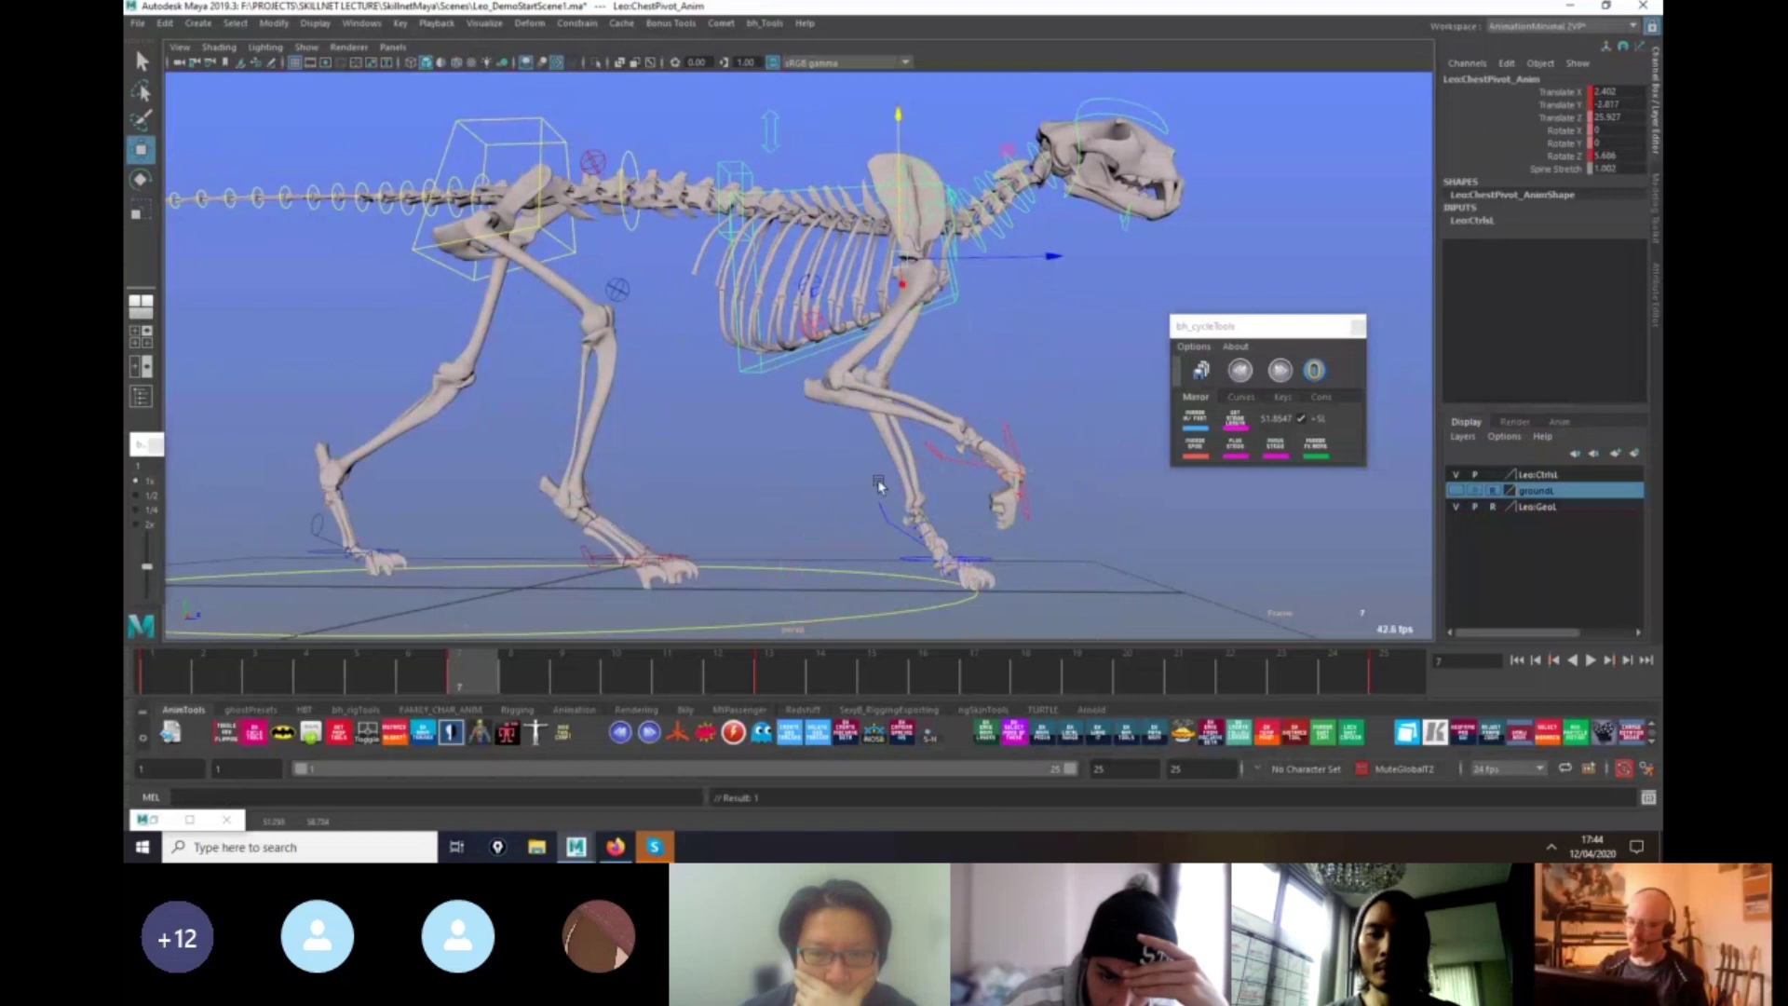
{"action": "left_click", "coordinate": [883, 509]}
{"action": "left_click_drag", "start_coordinate": [1088, 558], "coordinate": [1095, 591]}
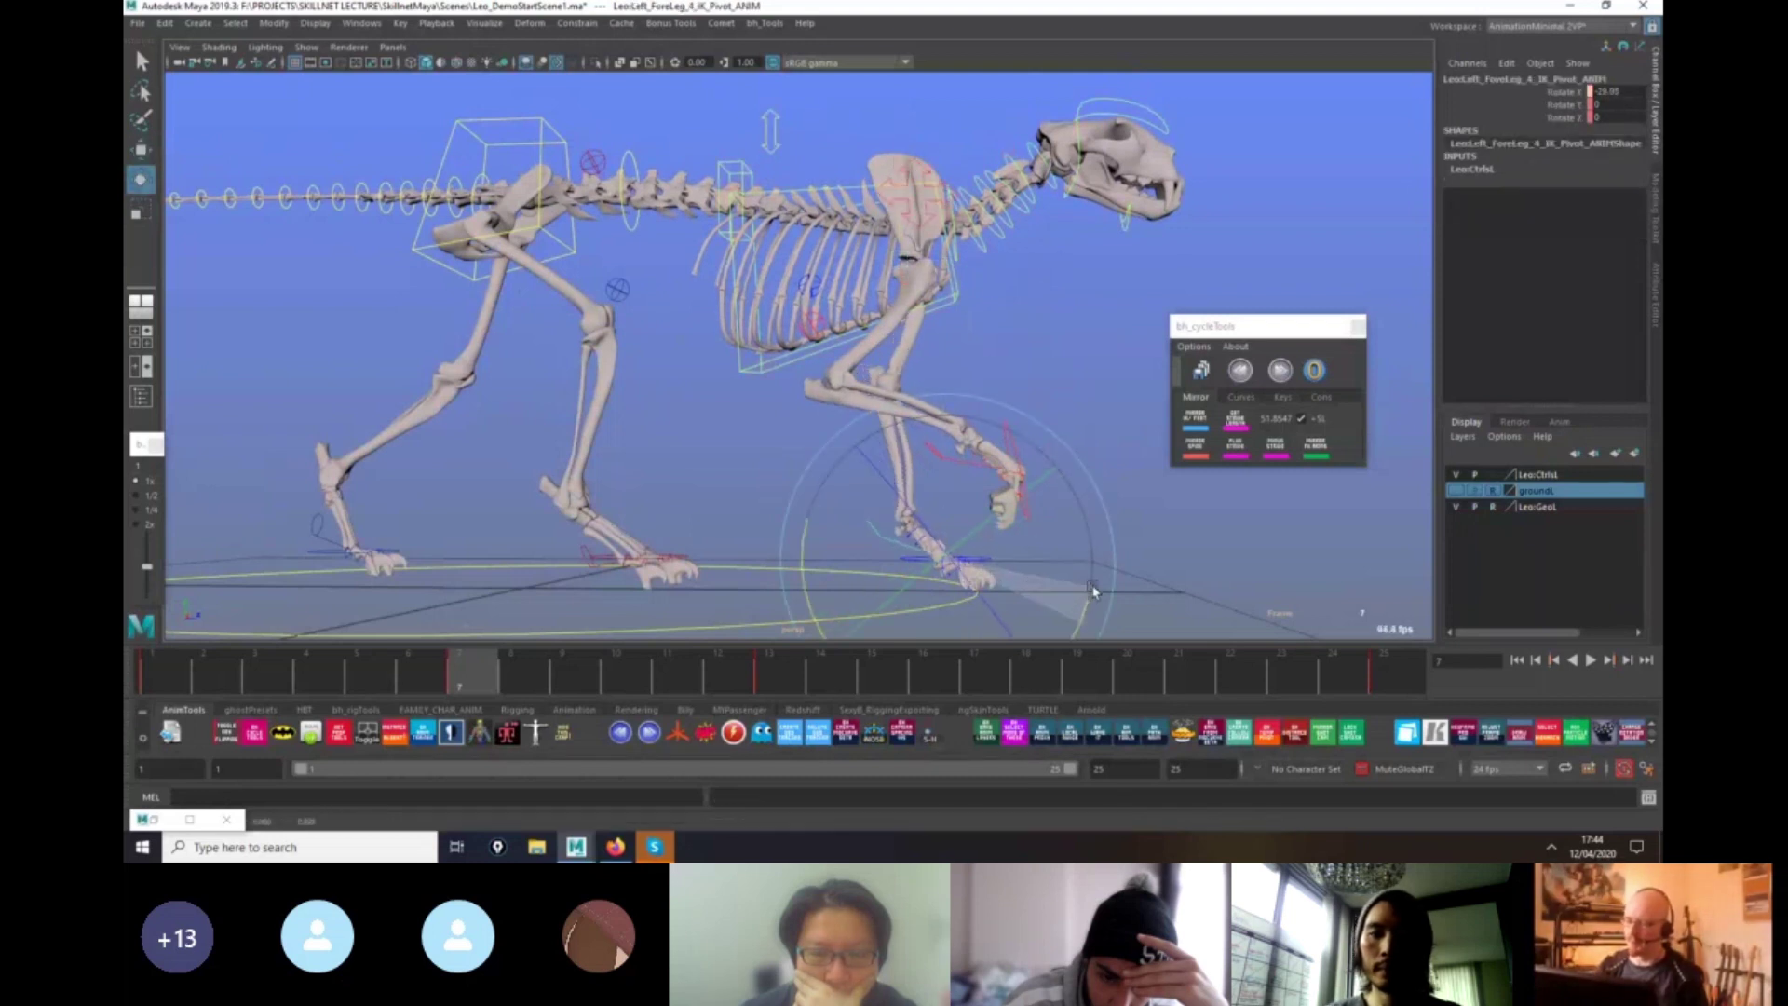
Pose the right scapula control at frame 7 with Translate Z about -1.2 and Rotate X about 2.3.
{"action": "left_click", "coordinate": [919, 221]}
{"action": "key", "text": "w"}
{"action": "left_click", "coordinate": [912, 157]}
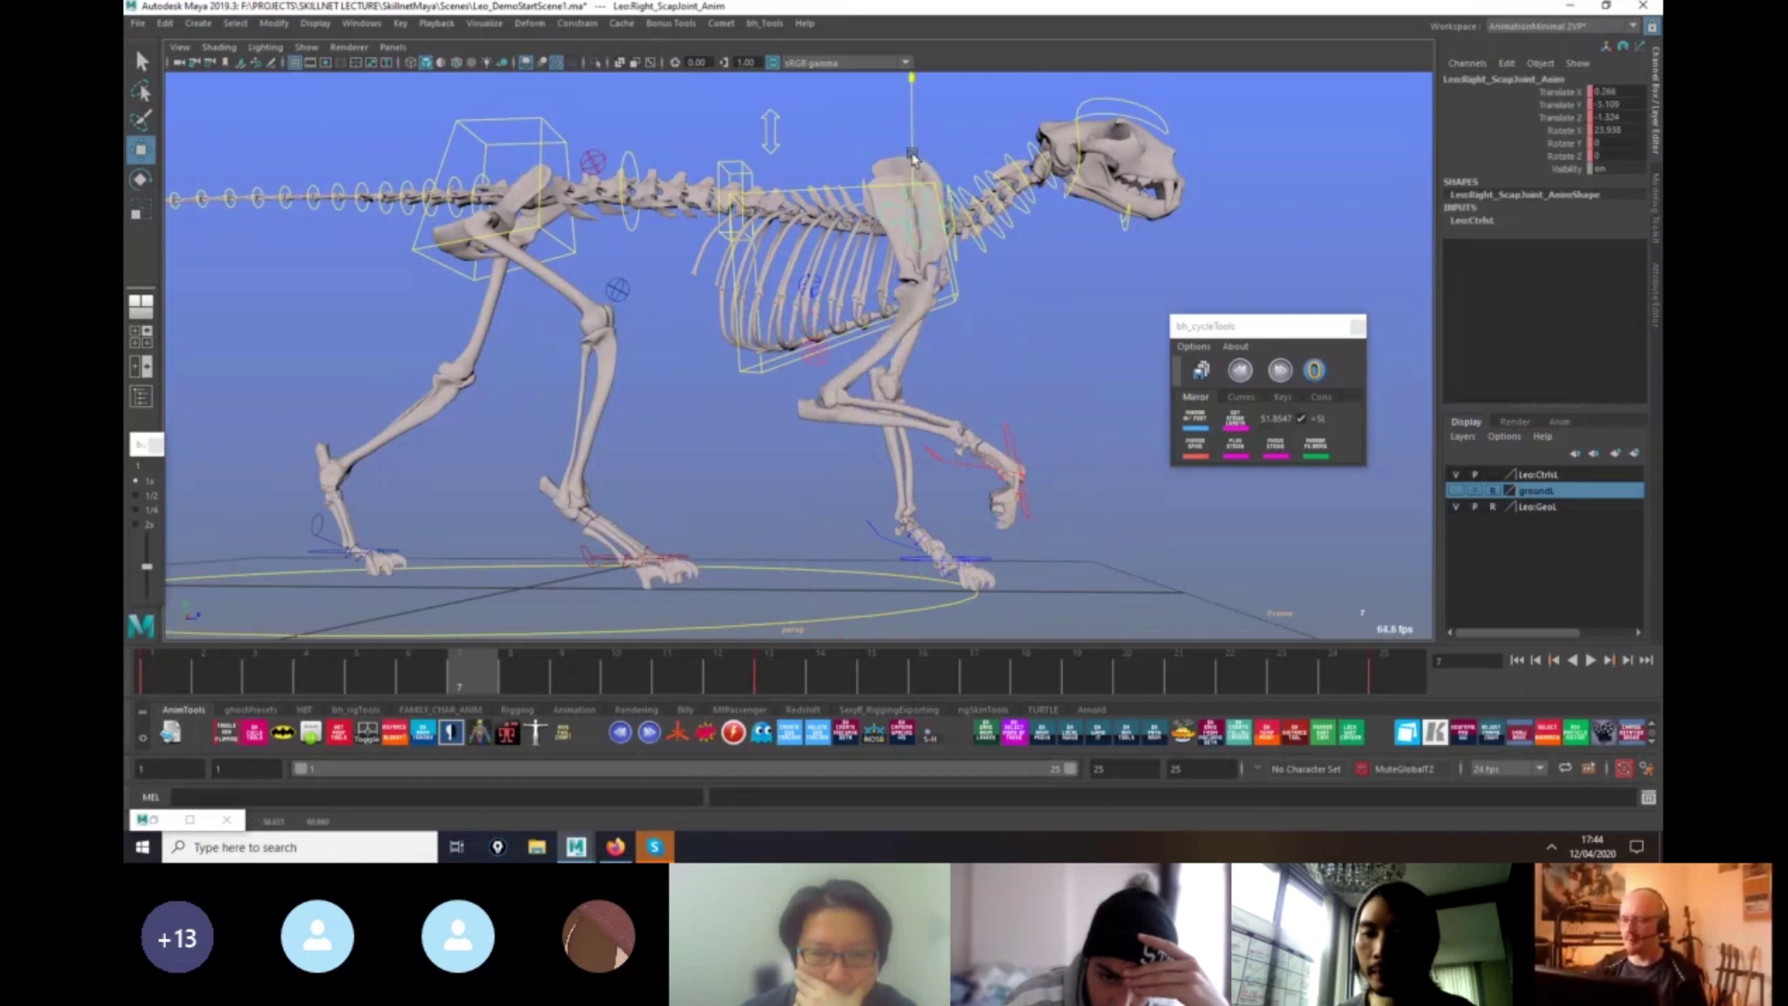
{"action": "key", "text": "e"}
{"action": "left_click_drag", "start_coordinate": [1024, 270], "coordinate": [1058, 298]}
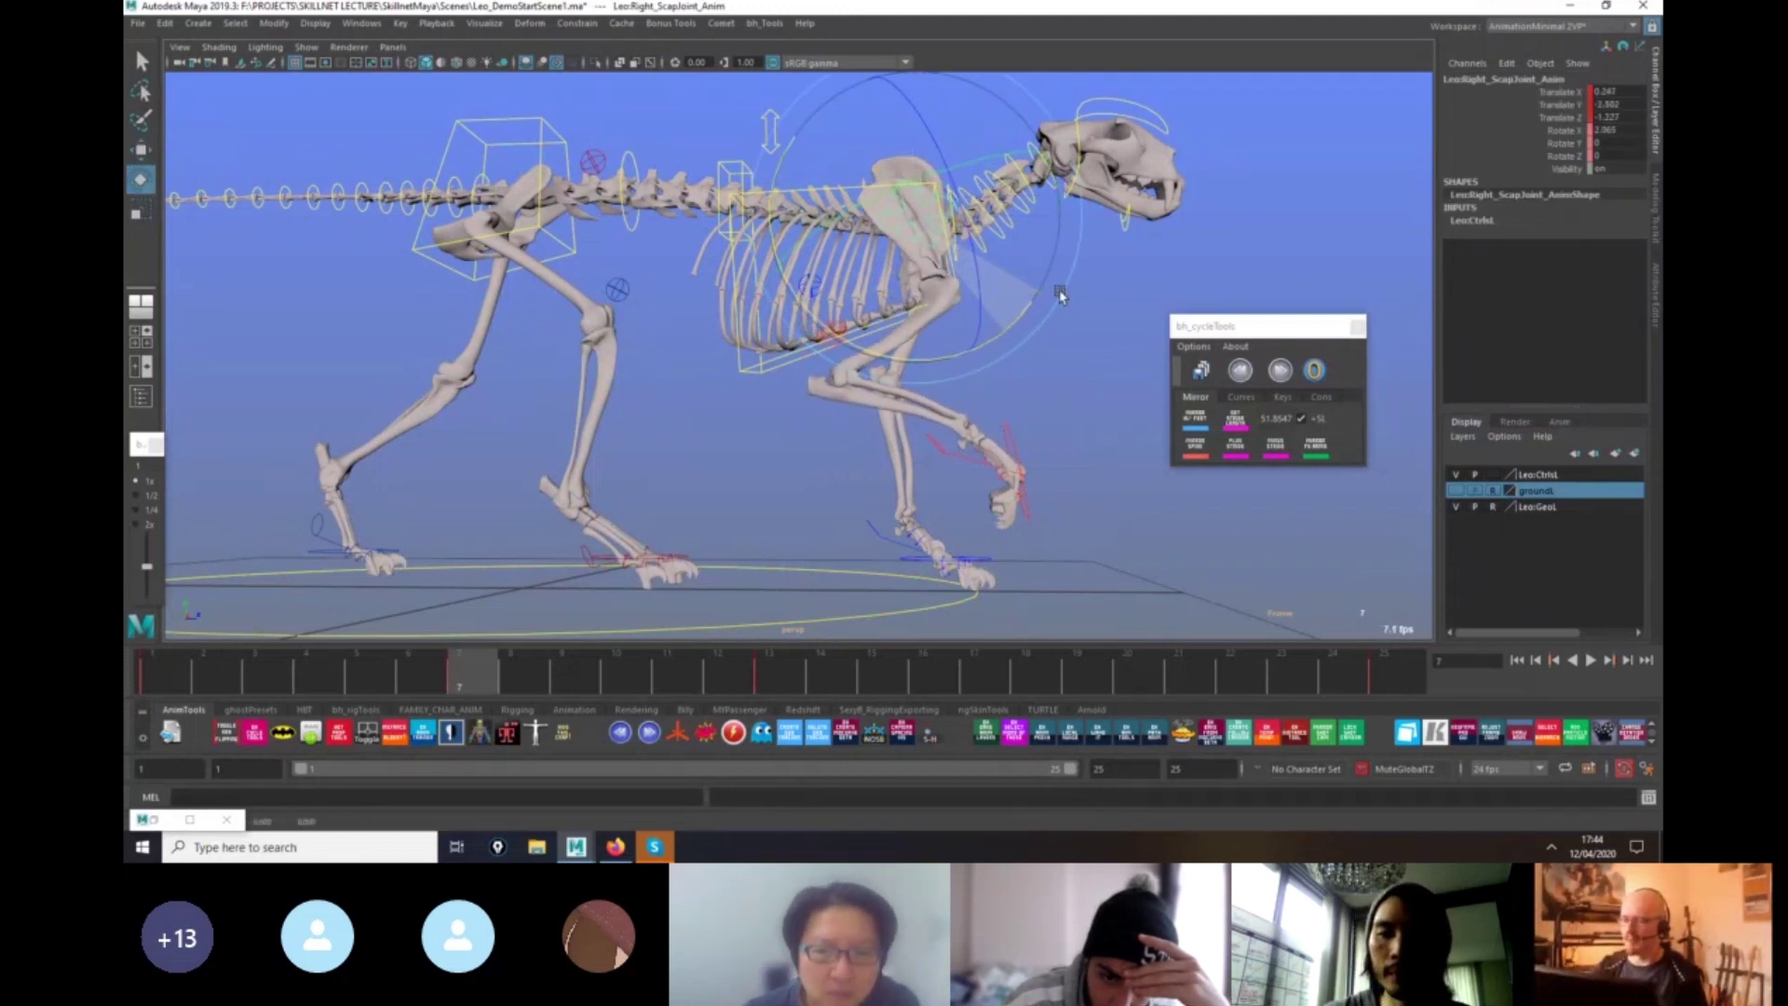
Copy both foreleg poses from frame 7 to frame 19, mirrored and advanced by one stride length.
{"action": "left_click", "coordinate": [1002, 571]}
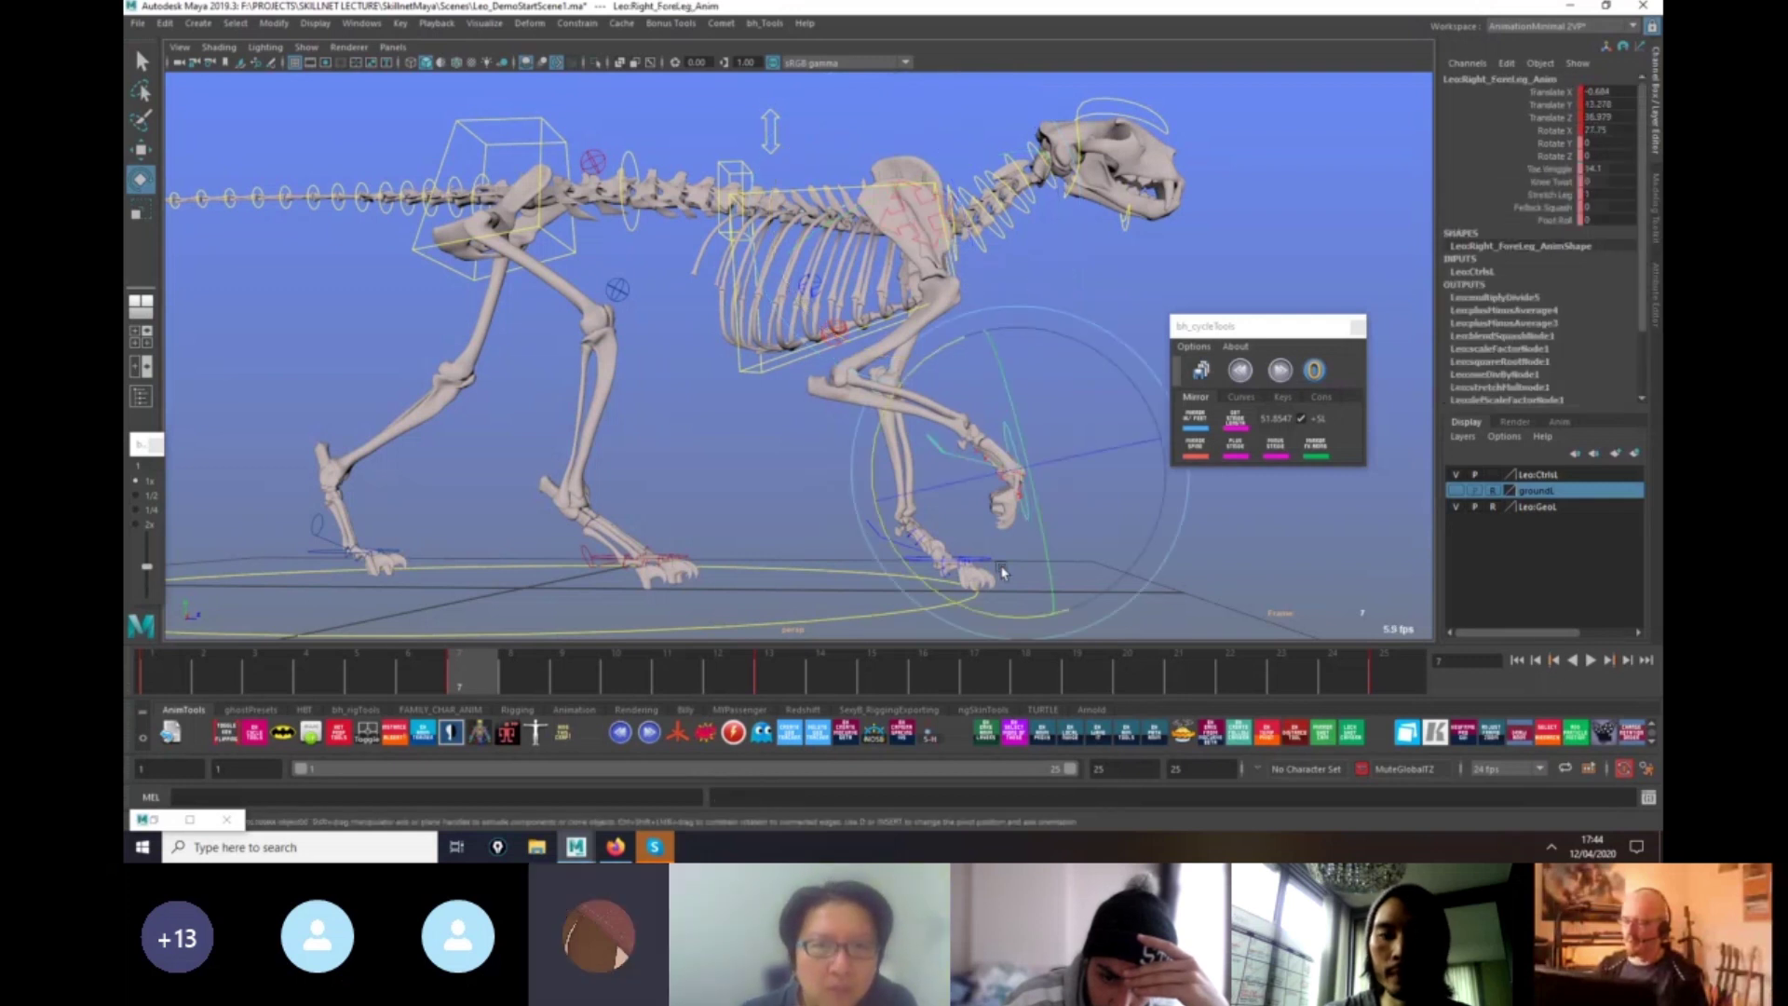
{"action": "key", "text": "w"}
{"action": "left_click_drag", "start_coordinate": [1021, 541], "coordinate": [926, 569], "text": "alt"}
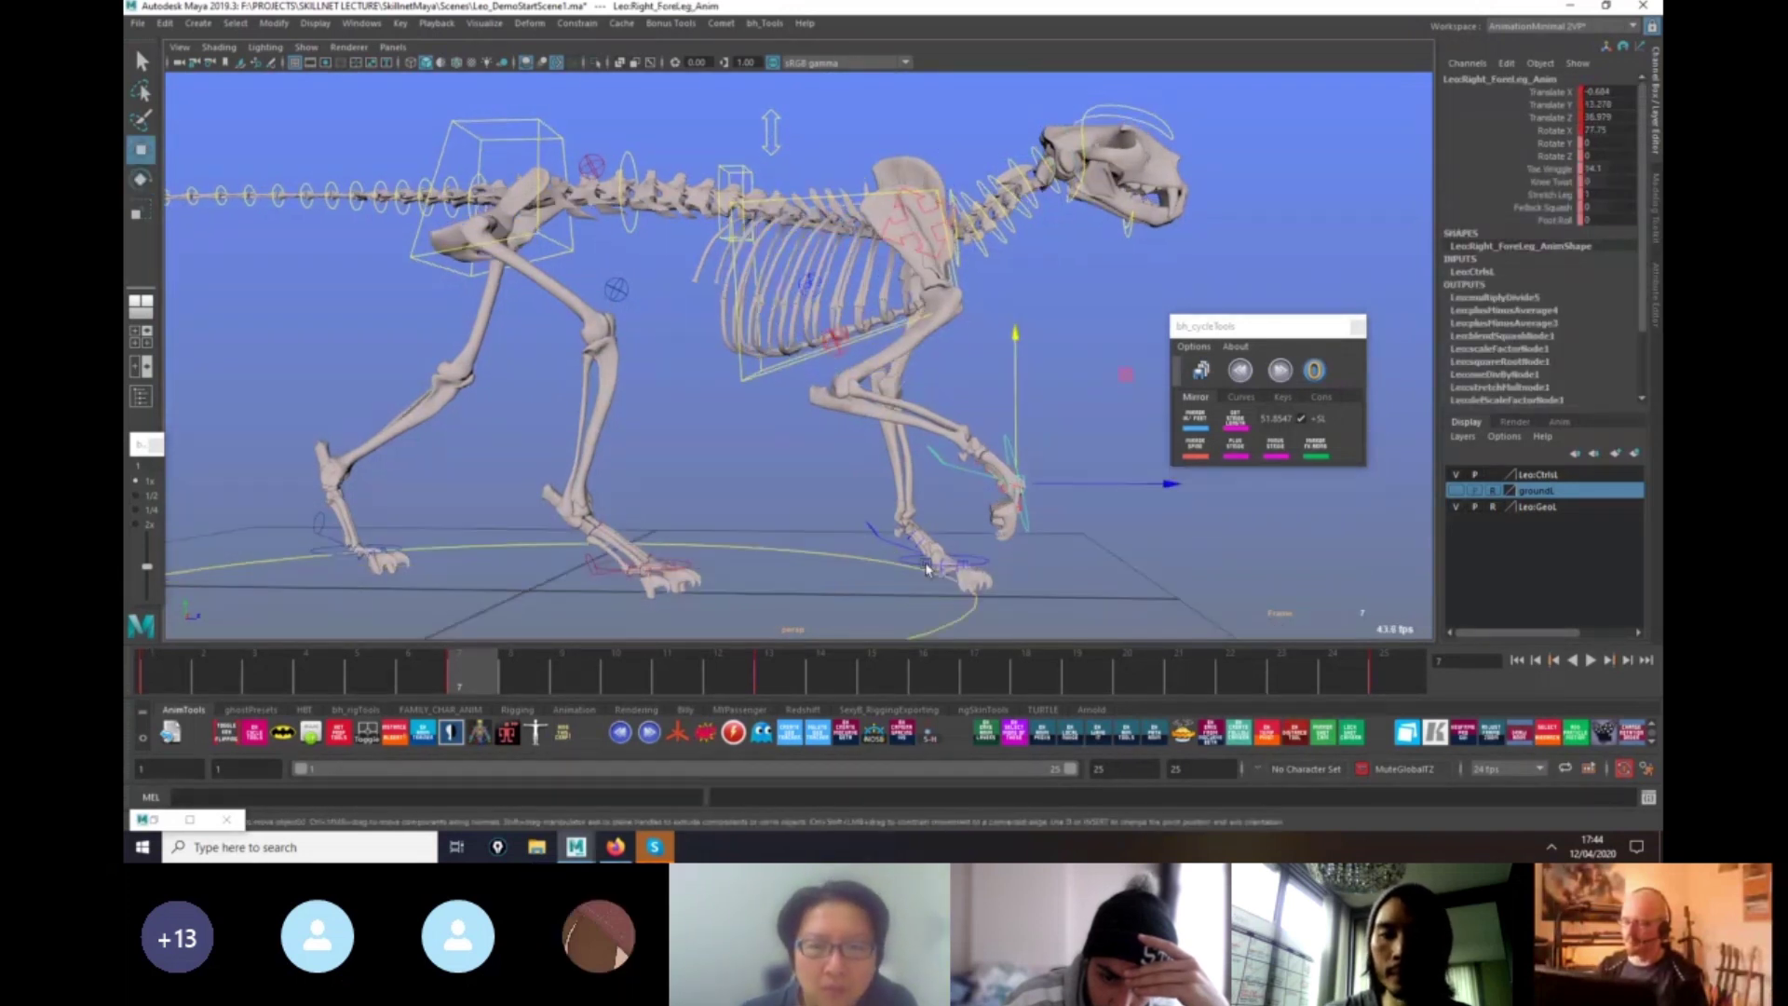
{"action": "left_click", "coordinate": [927, 569]}
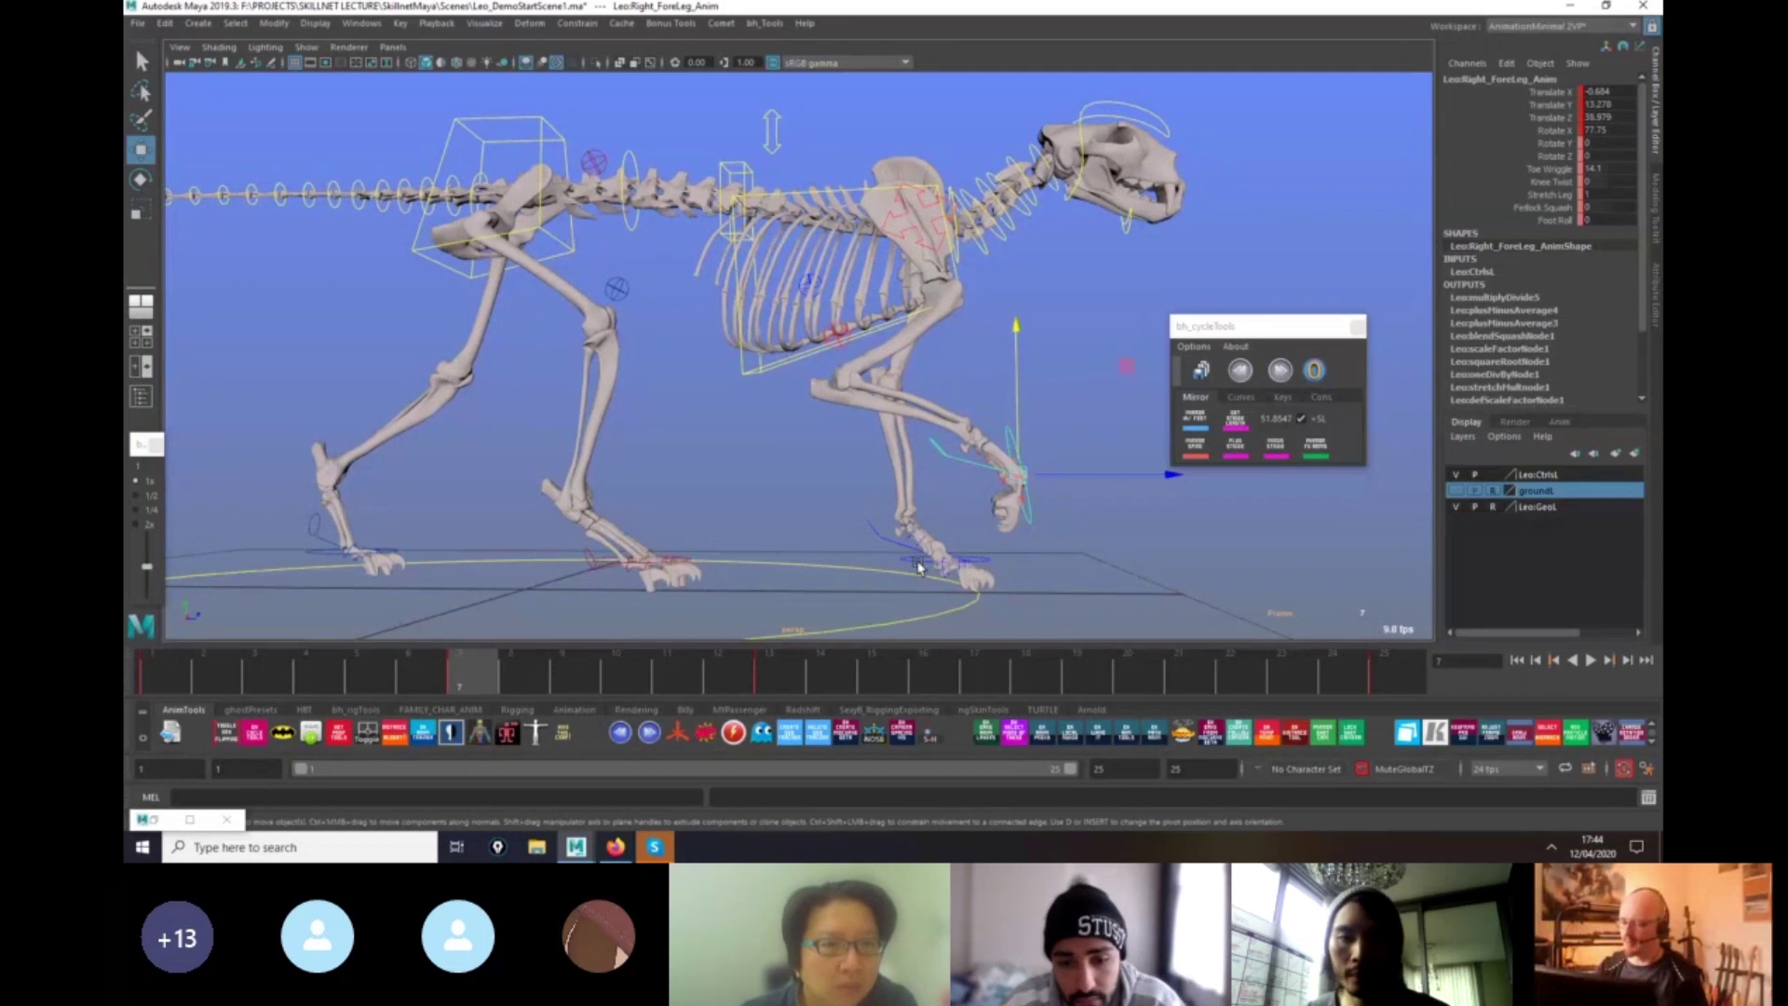
{"action": "left_click", "coordinate": [1104, 683]}
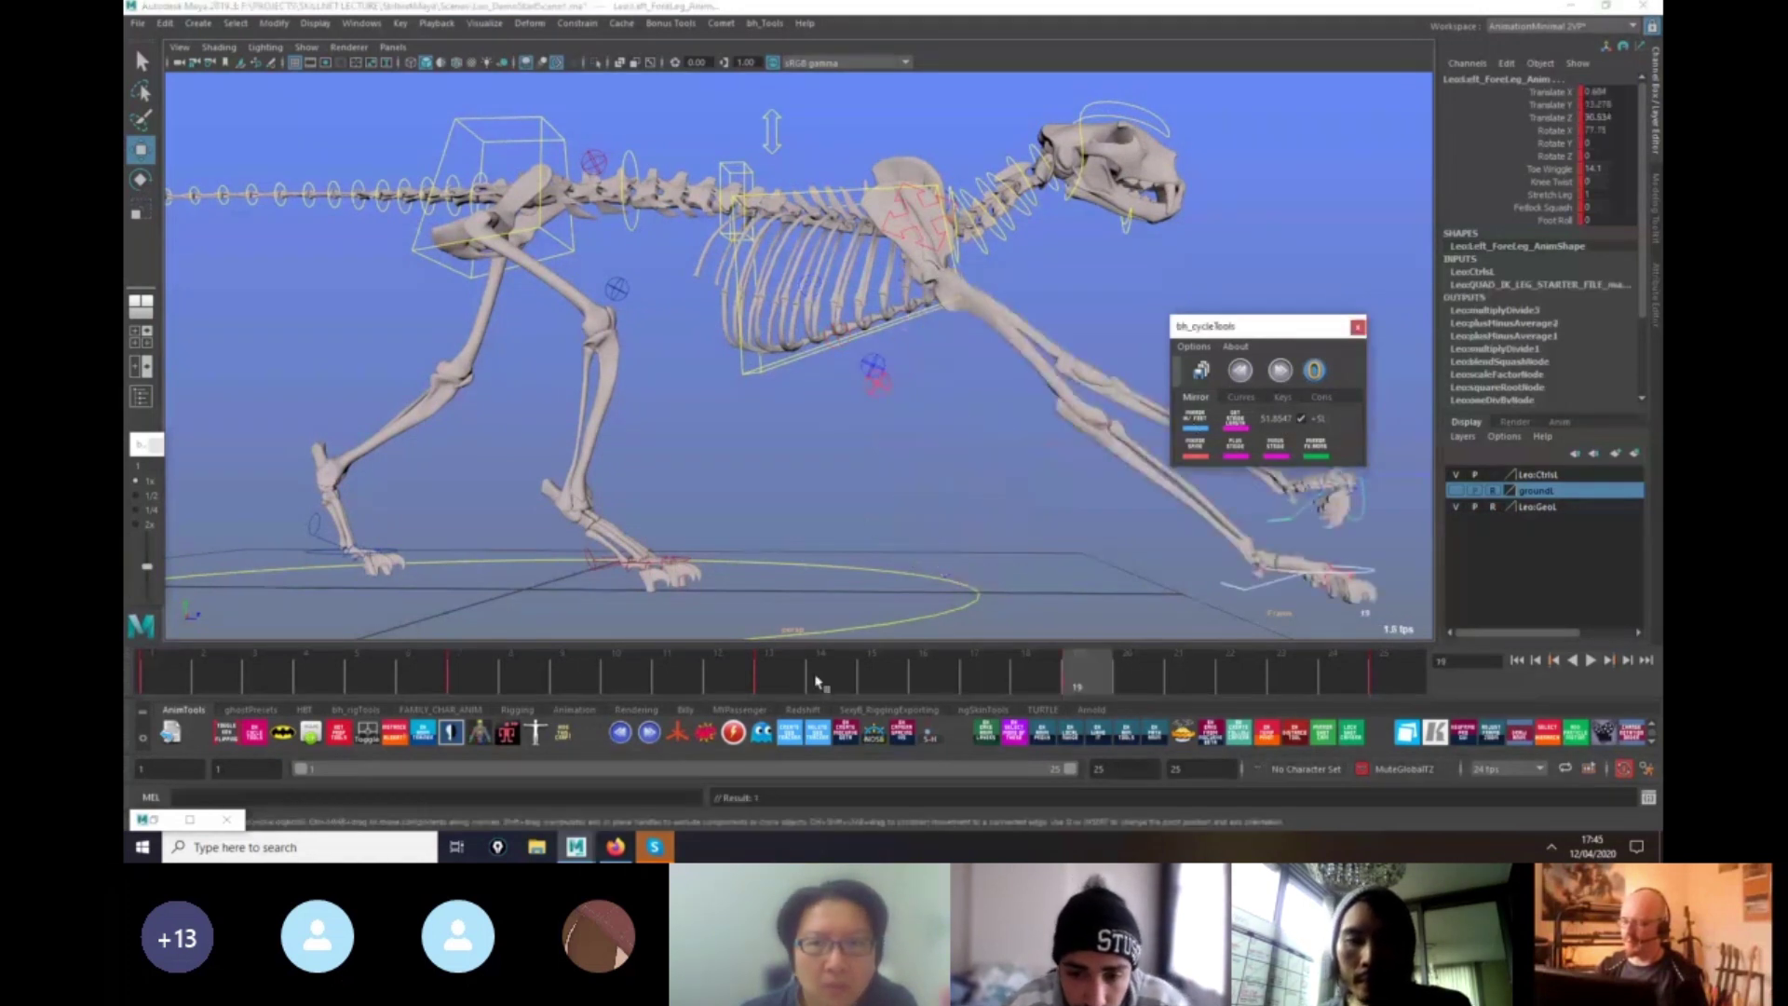
{"action": "key", "text": "alt+v"}
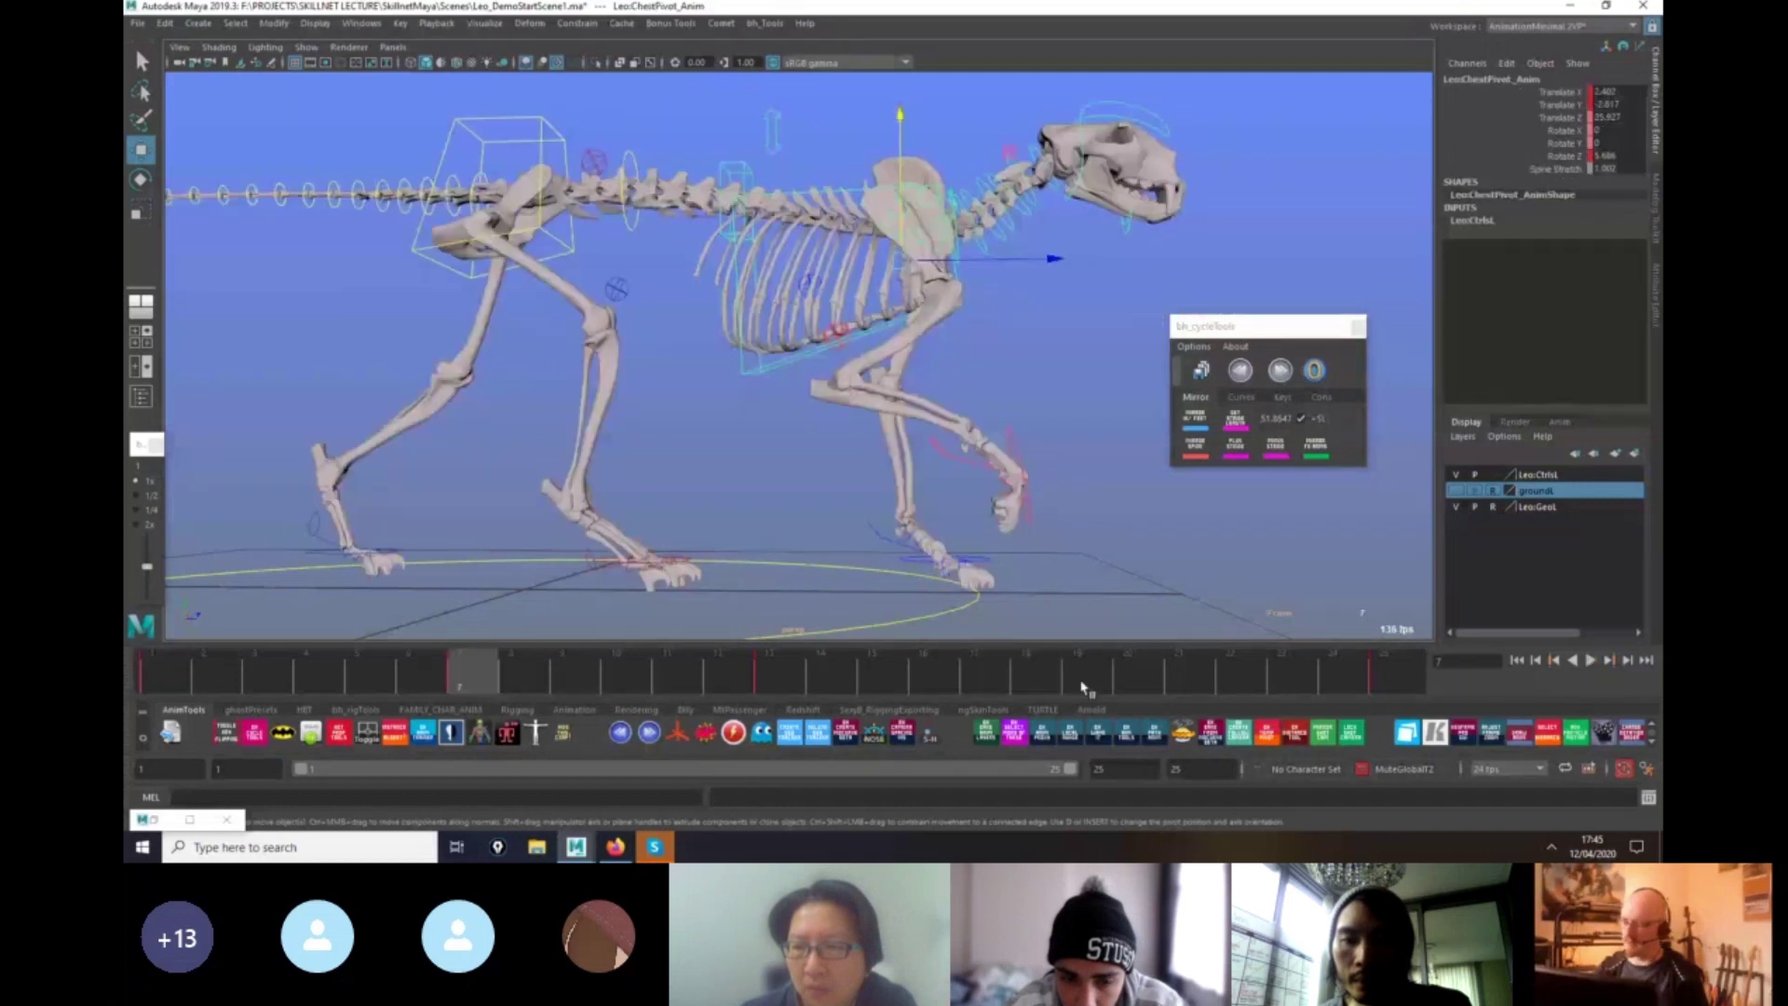
Copy the chest pose from frame 7 to frame 19, mirror it, advance it by one stride length and play the result.
{"action": "left_click", "coordinate": [1083, 686]}
{"action": "left_click", "coordinate": [1206, 456]}
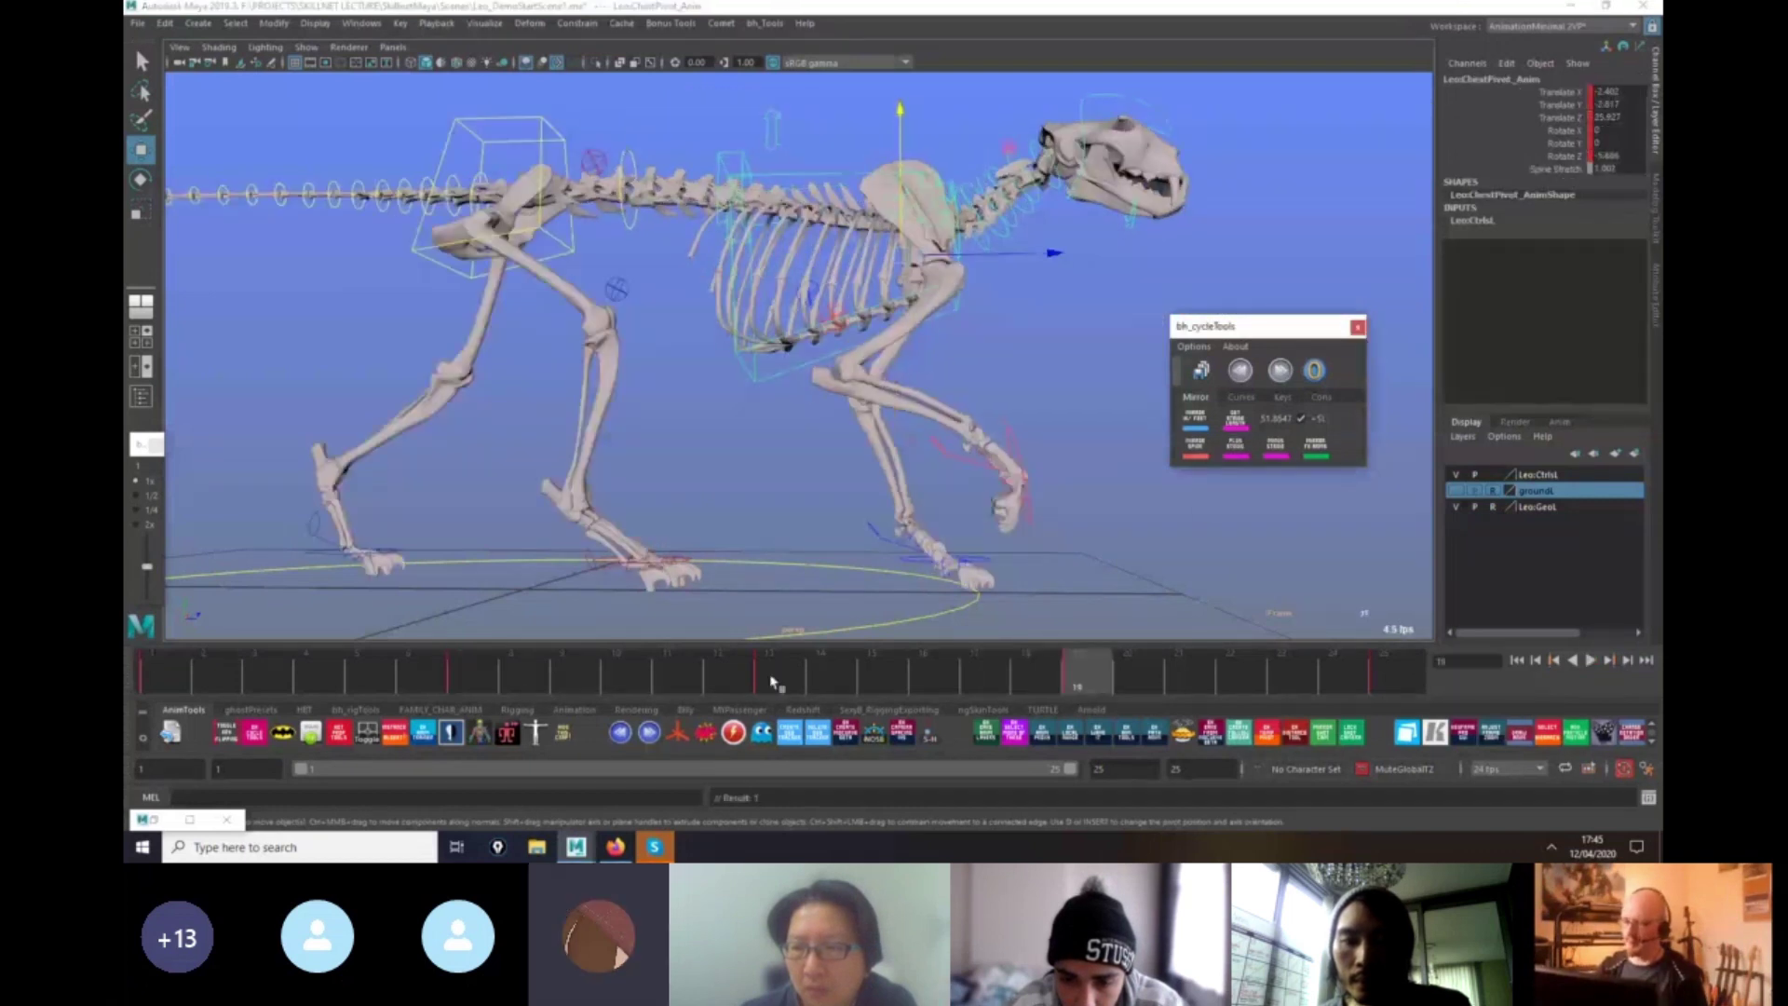
{"action": "key", "text": "alt+v"}
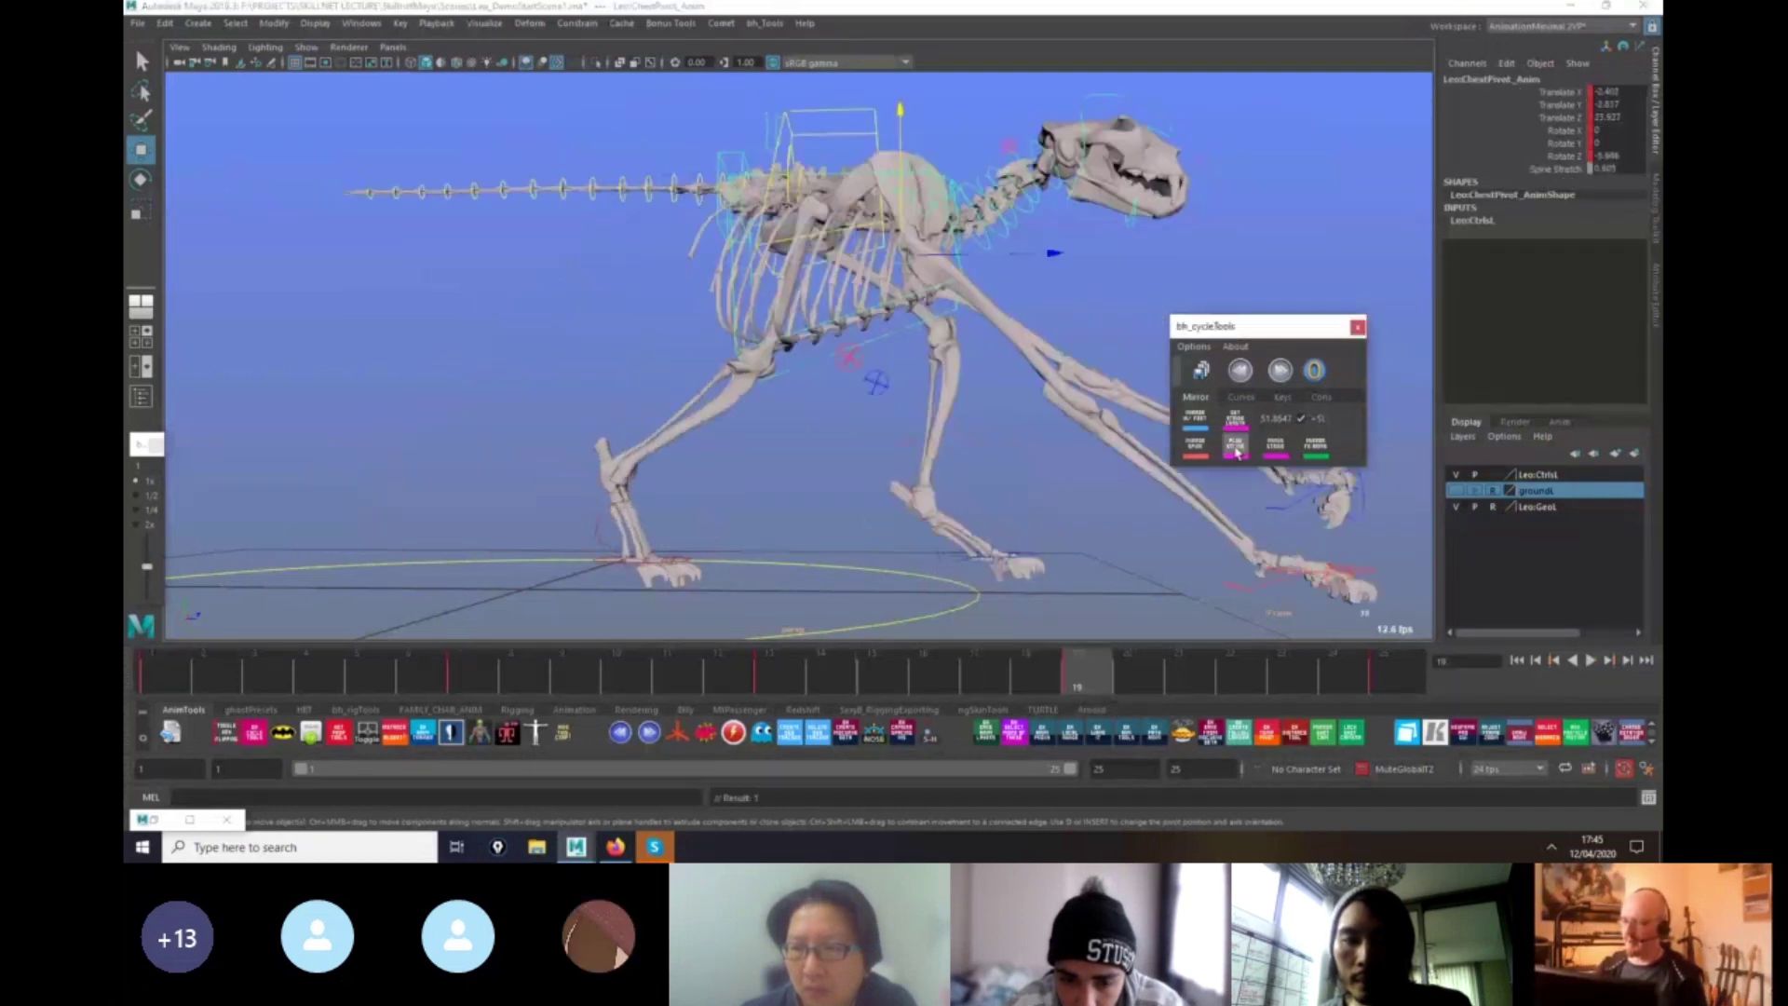
{"action": "scroll", "coordinate": [1044, 580], "scroll_direction": "down", "scroll_amount": 5}
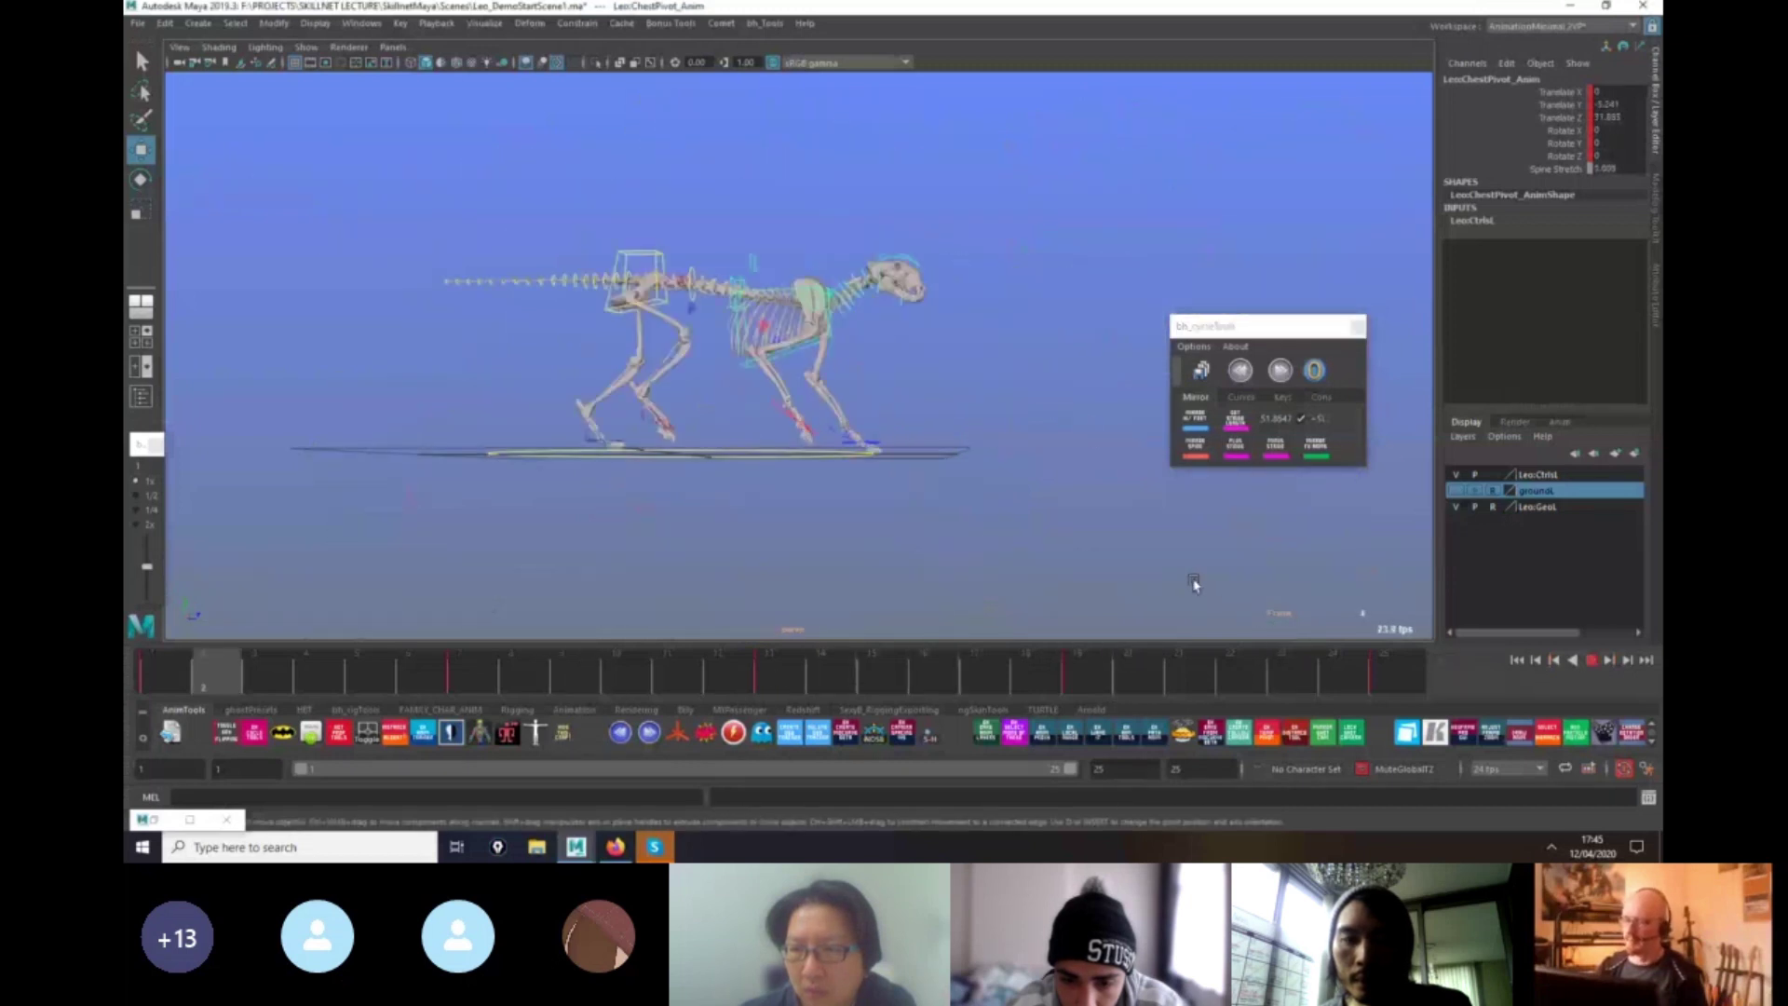
{"action": "key", "text": "alt+v"}
Copy both foreleg IK pivot rotations from frame 7 to frame 19 and mirror them between the legs.
{"action": "left_click", "coordinate": [473, 677]}
{"action": "scroll", "coordinate": [798, 584], "scroll_direction": "up", "scroll_amount": 5}
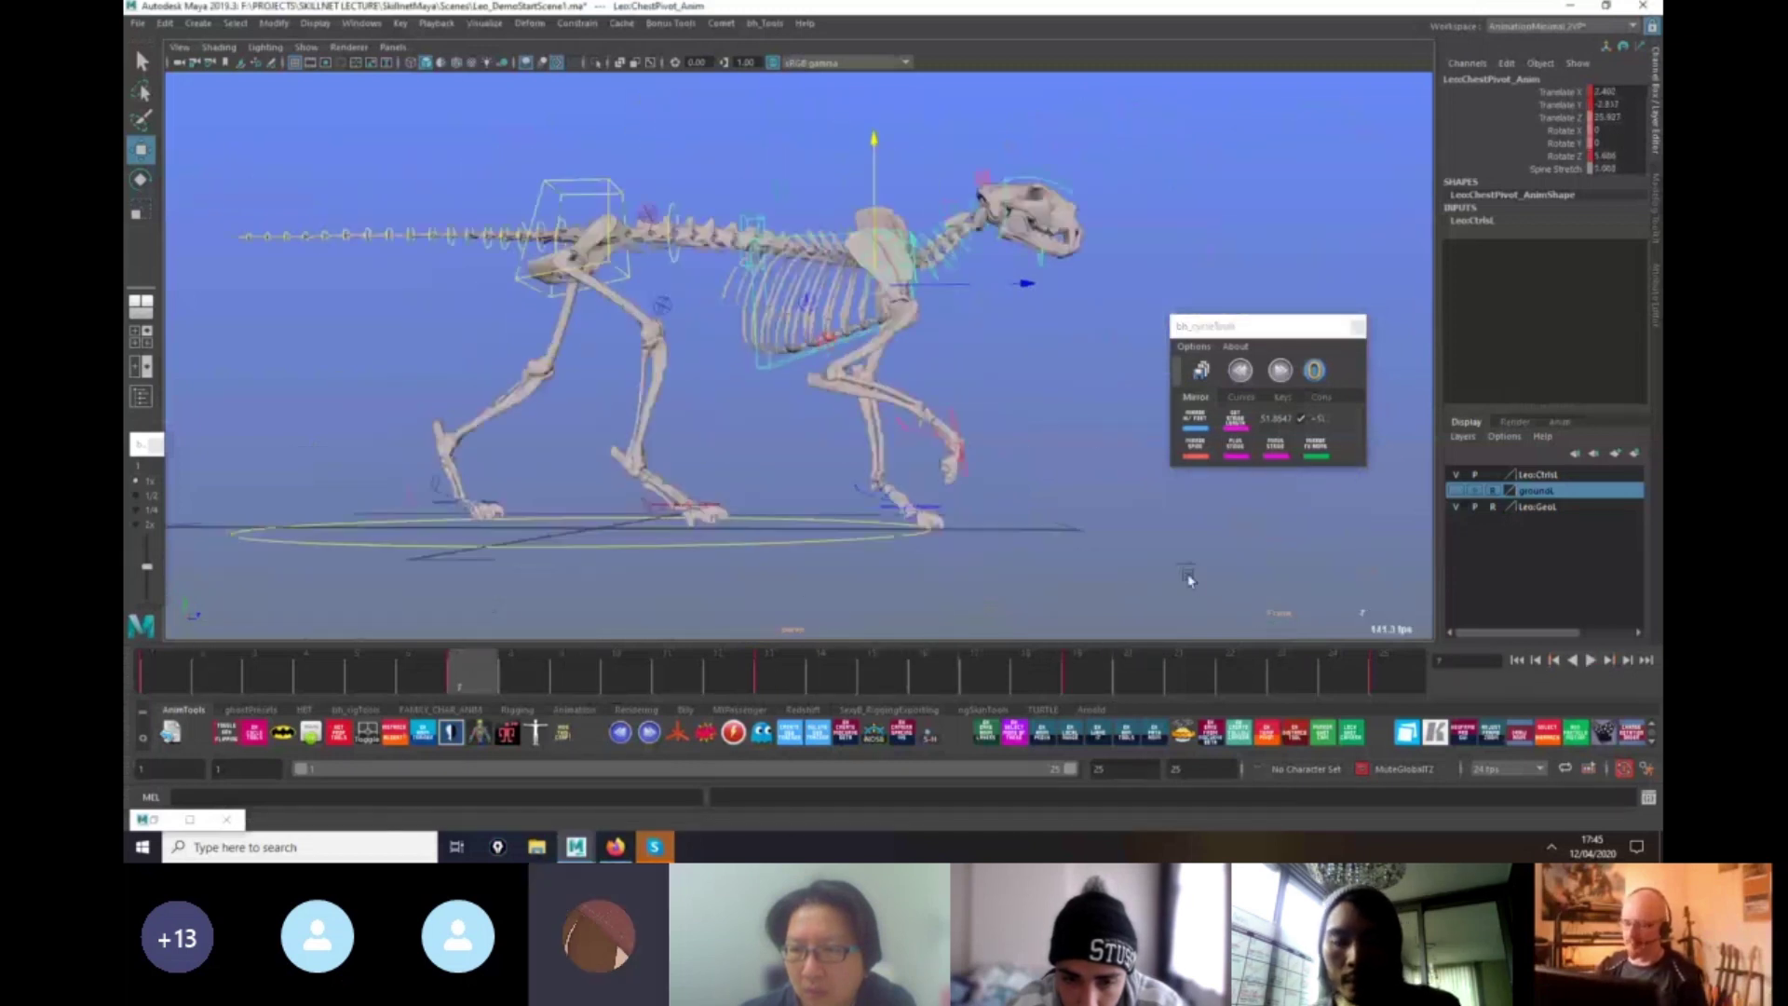
{"action": "left_click", "coordinate": [927, 448]}
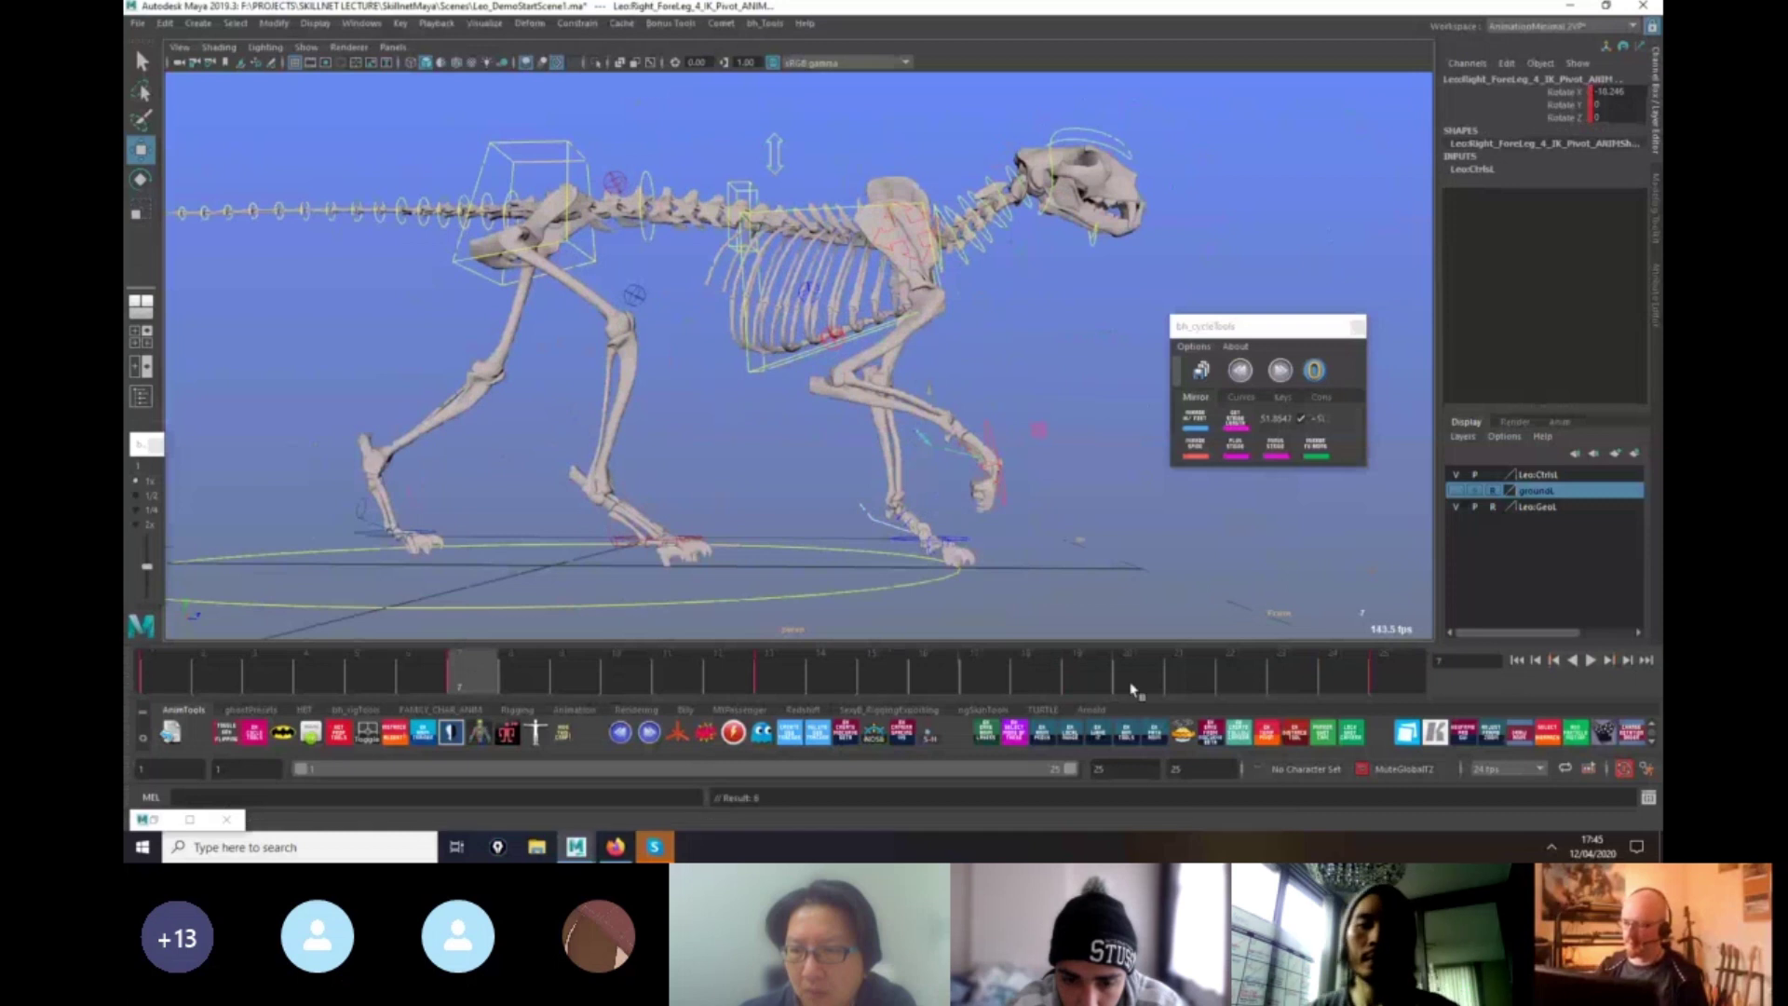
{"action": "middle_click", "coordinate": [1089, 678]}
{"action": "key", "text": "s"}
{"action": "left_click", "coordinate": [1235, 446]}
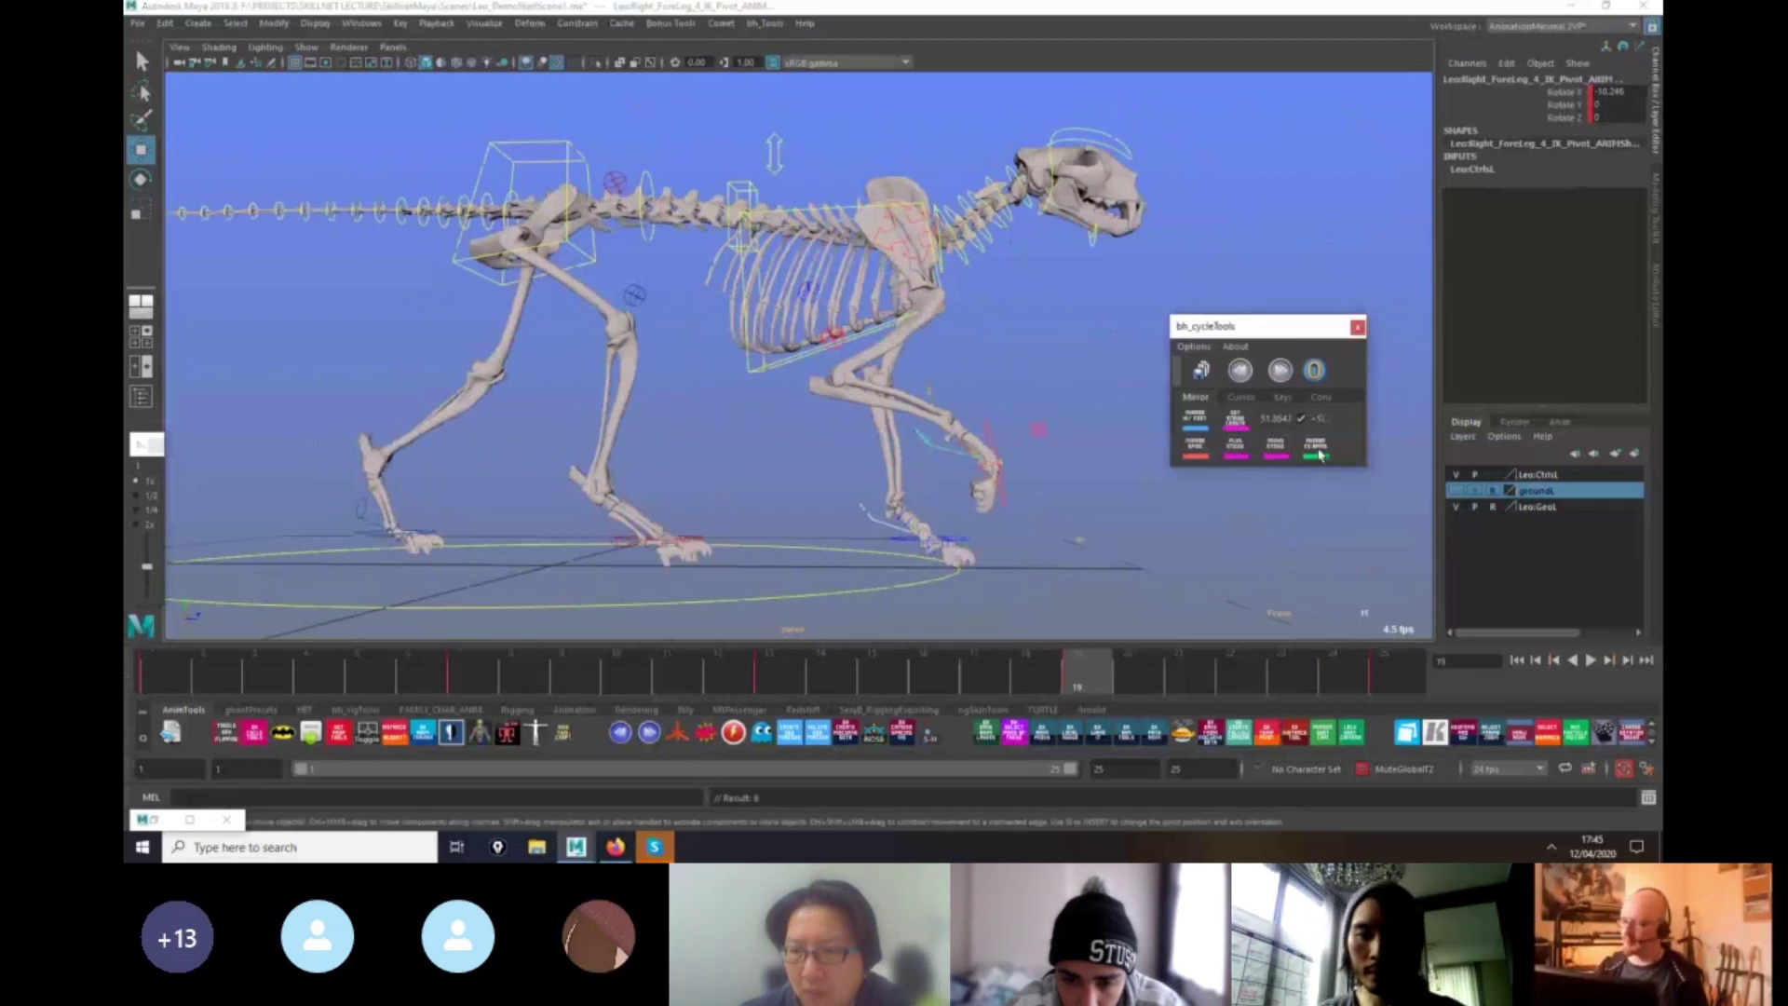
Copy both scapula poses from frame 7 to frame 19 and mirror them in place, without adding the stride offset.
{"action": "left_click", "coordinate": [899, 254]}
{"action": "left_click_drag", "start_coordinate": [1020, 340], "coordinate": [806, 366], "text": "alt"}
{"action": "left_click", "coordinate": [716, 242]}
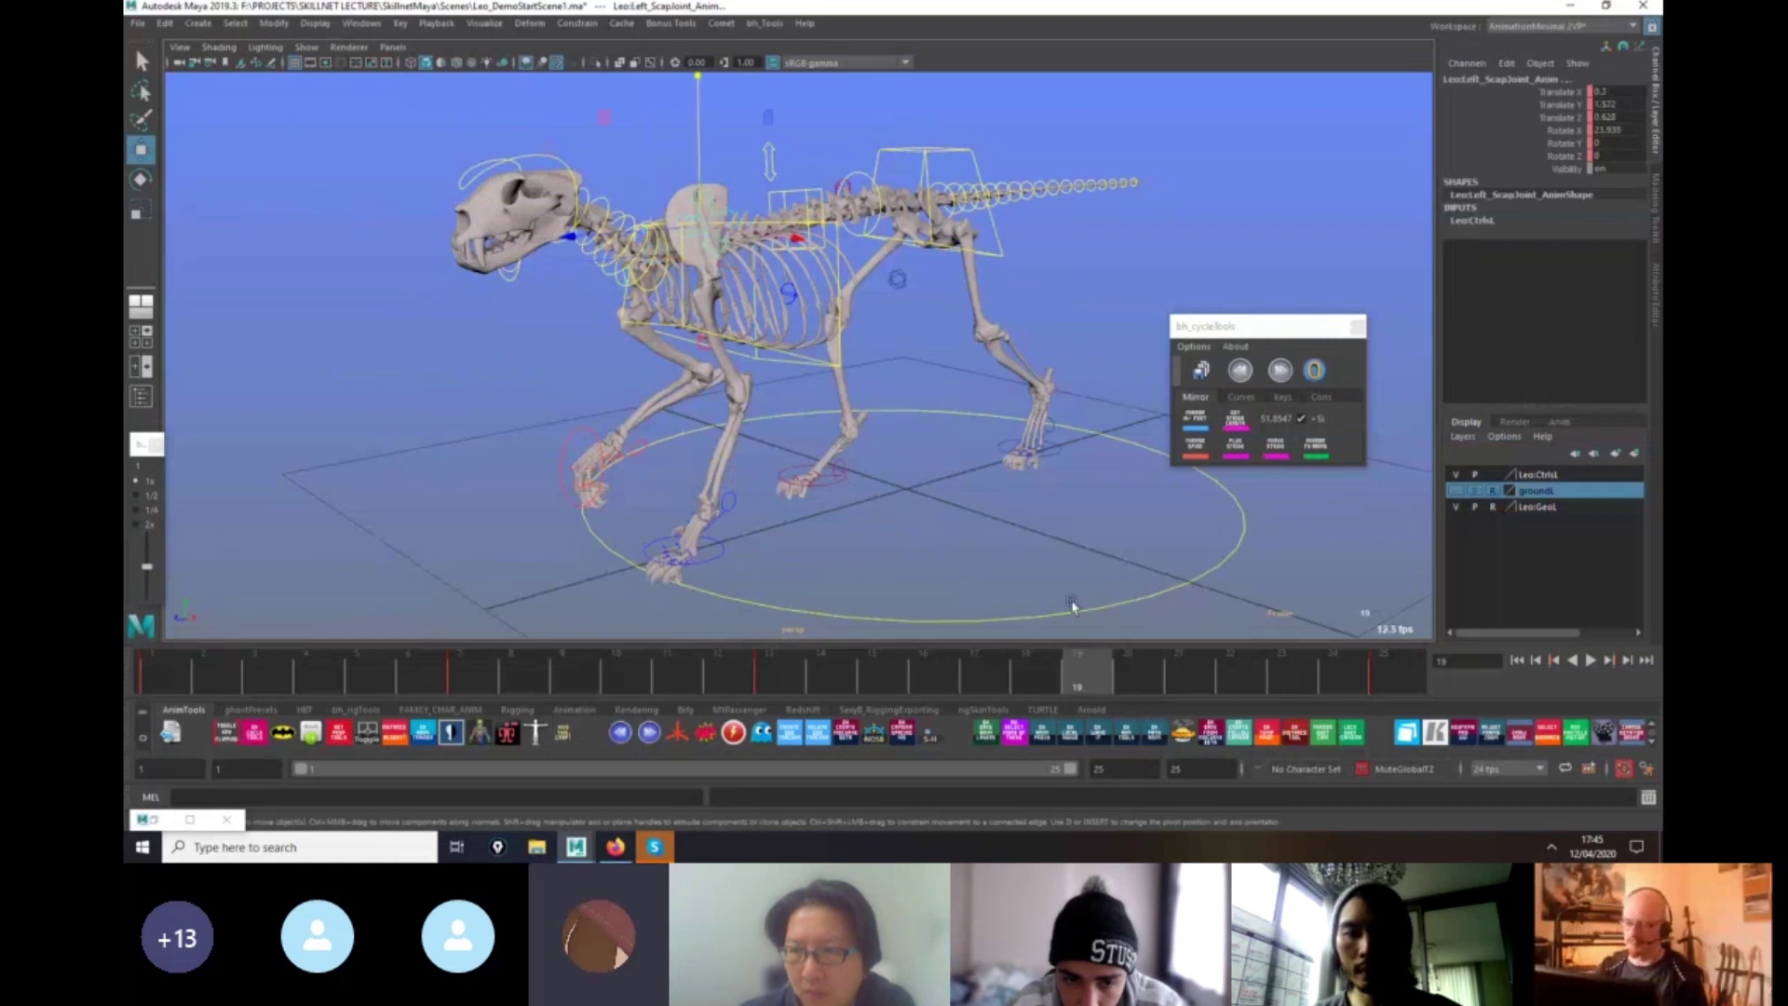
{"action": "left_click", "coordinate": [473, 682]}
{"action": "left_click", "coordinate": [1071, 687]}
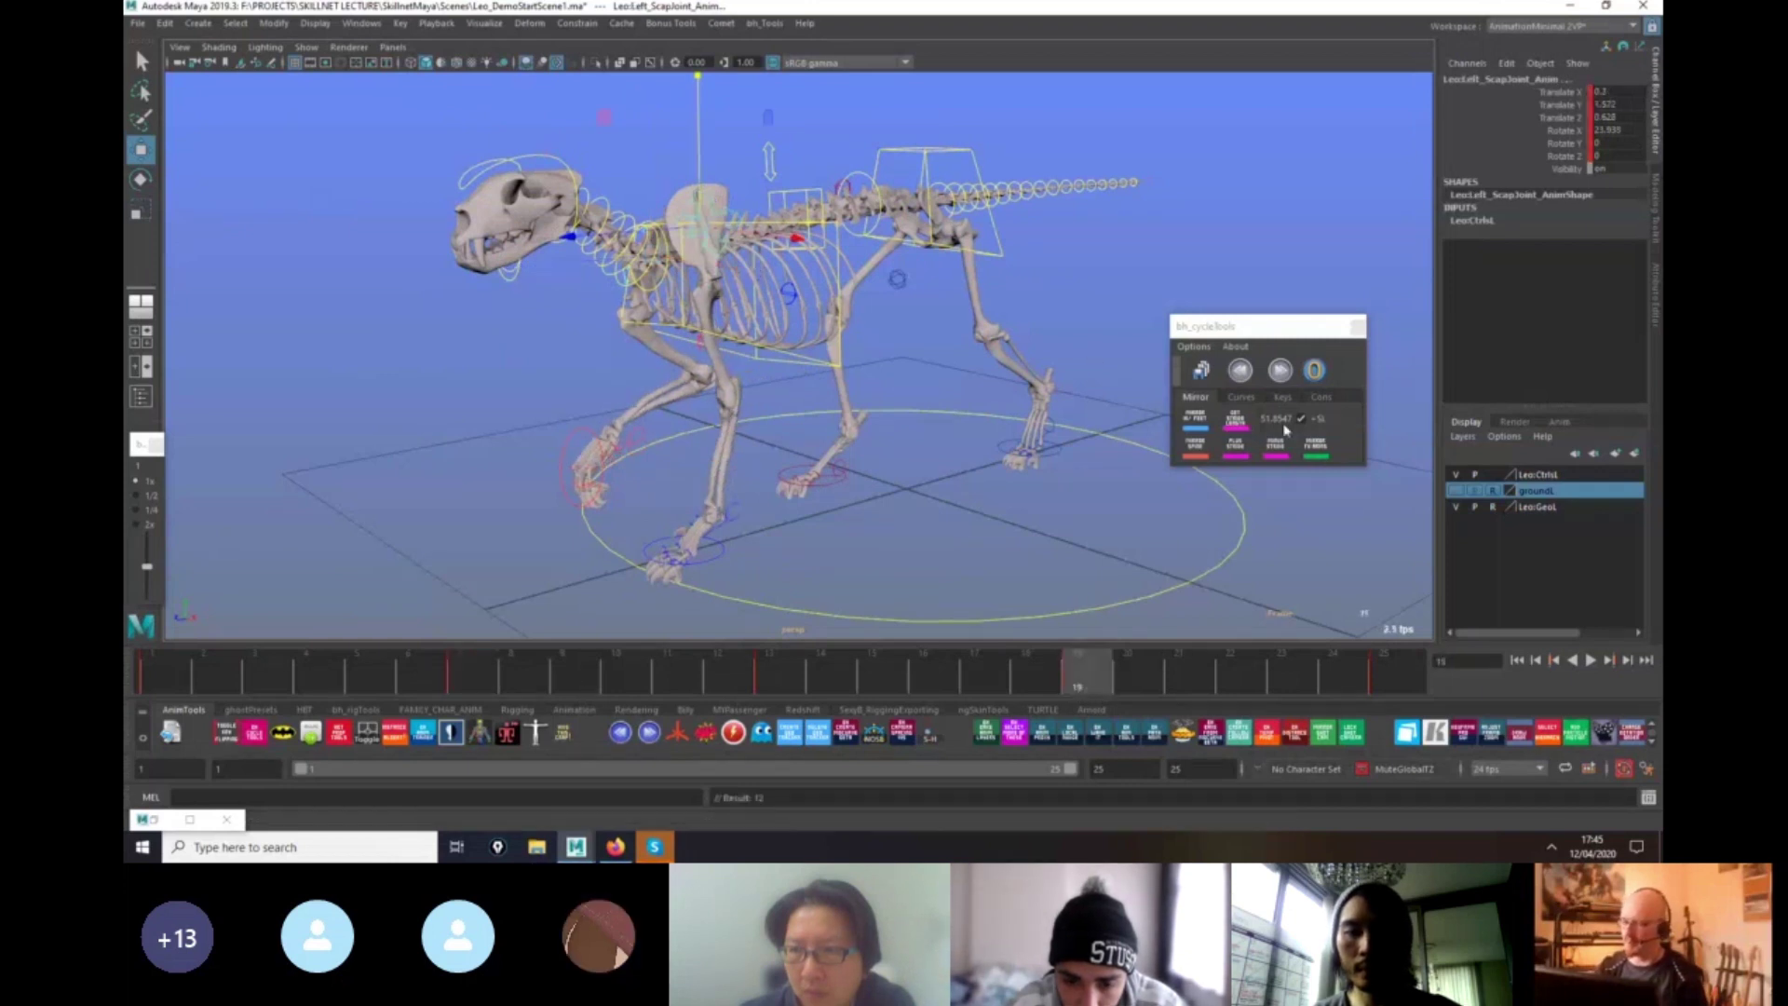
{"action": "left_click", "coordinate": [1196, 420]}
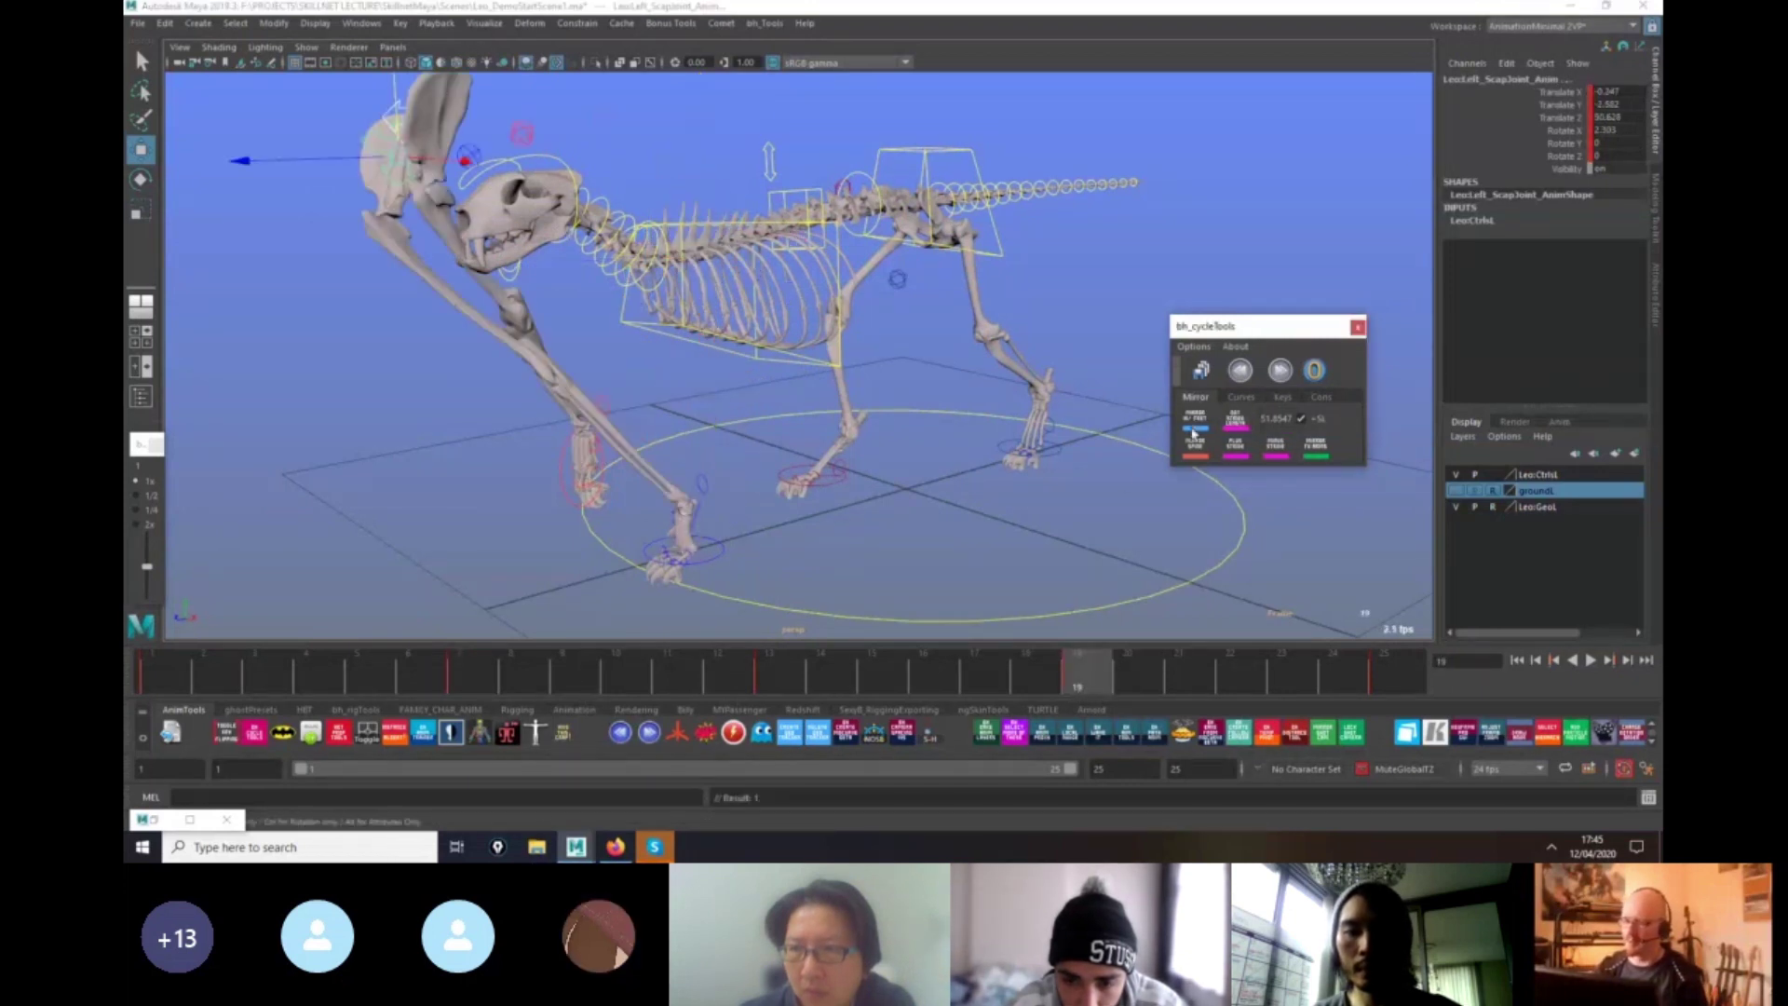
{"action": "key", "text": "ctrl+z"}
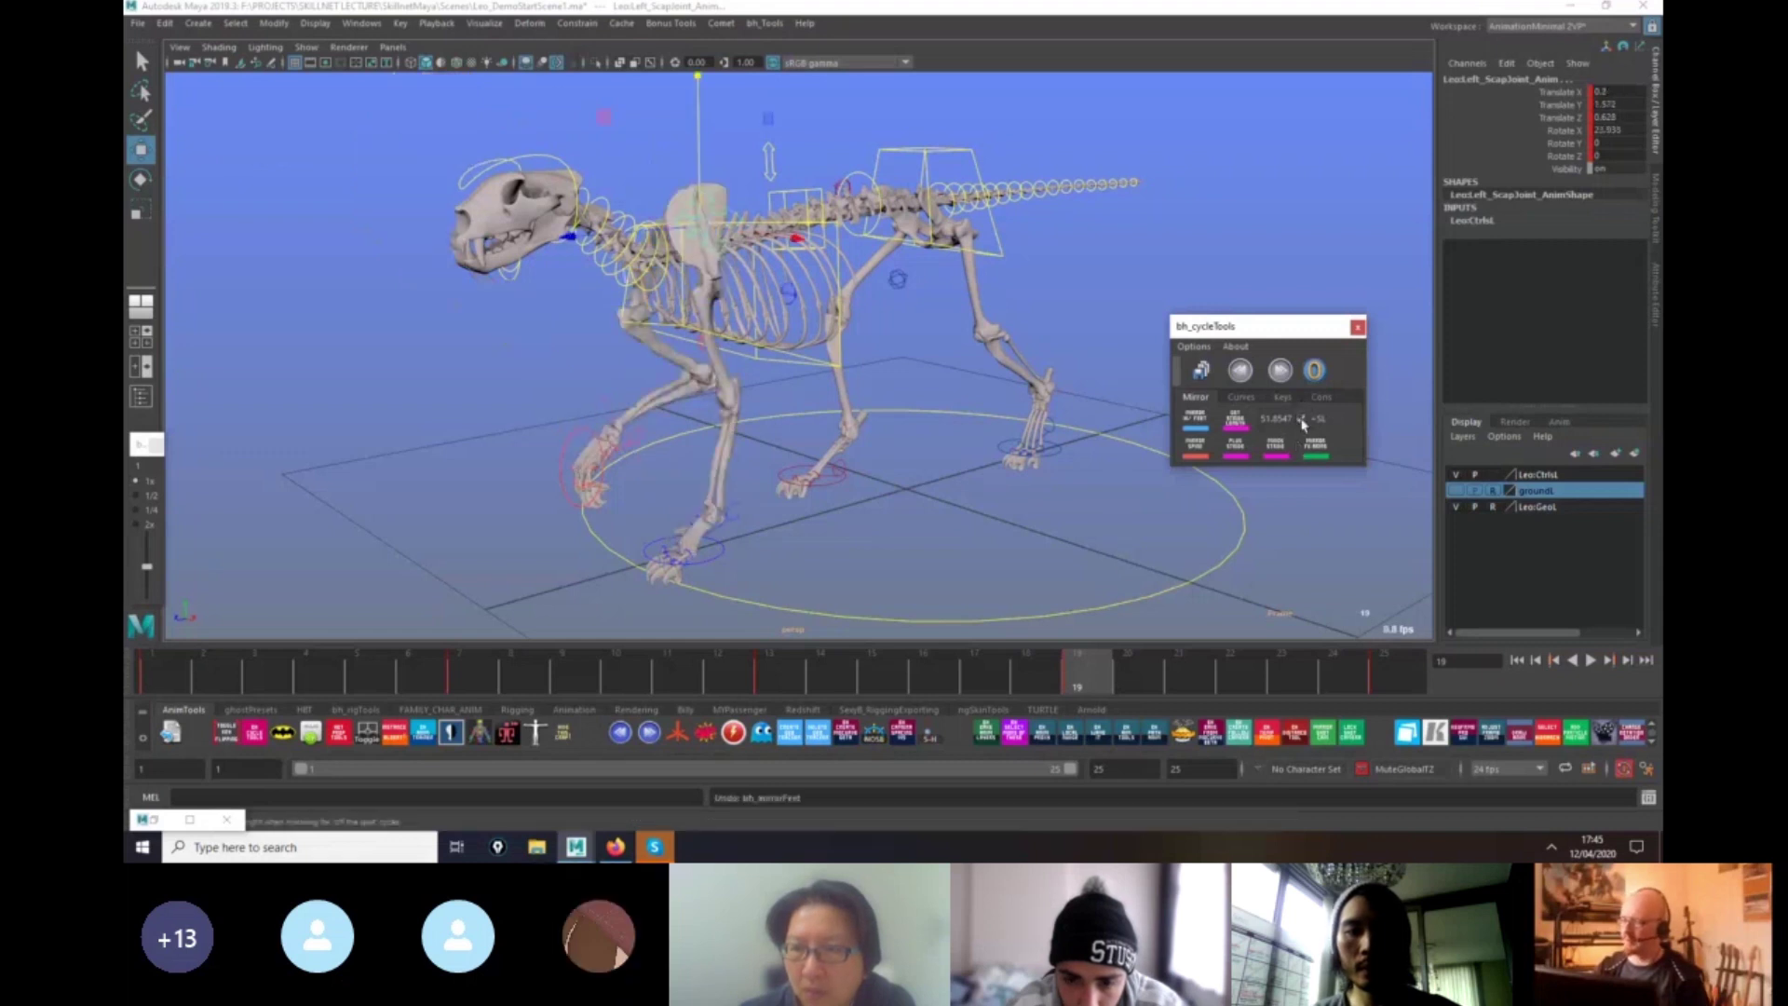
{"action": "left_click", "coordinate": [1227, 447]}
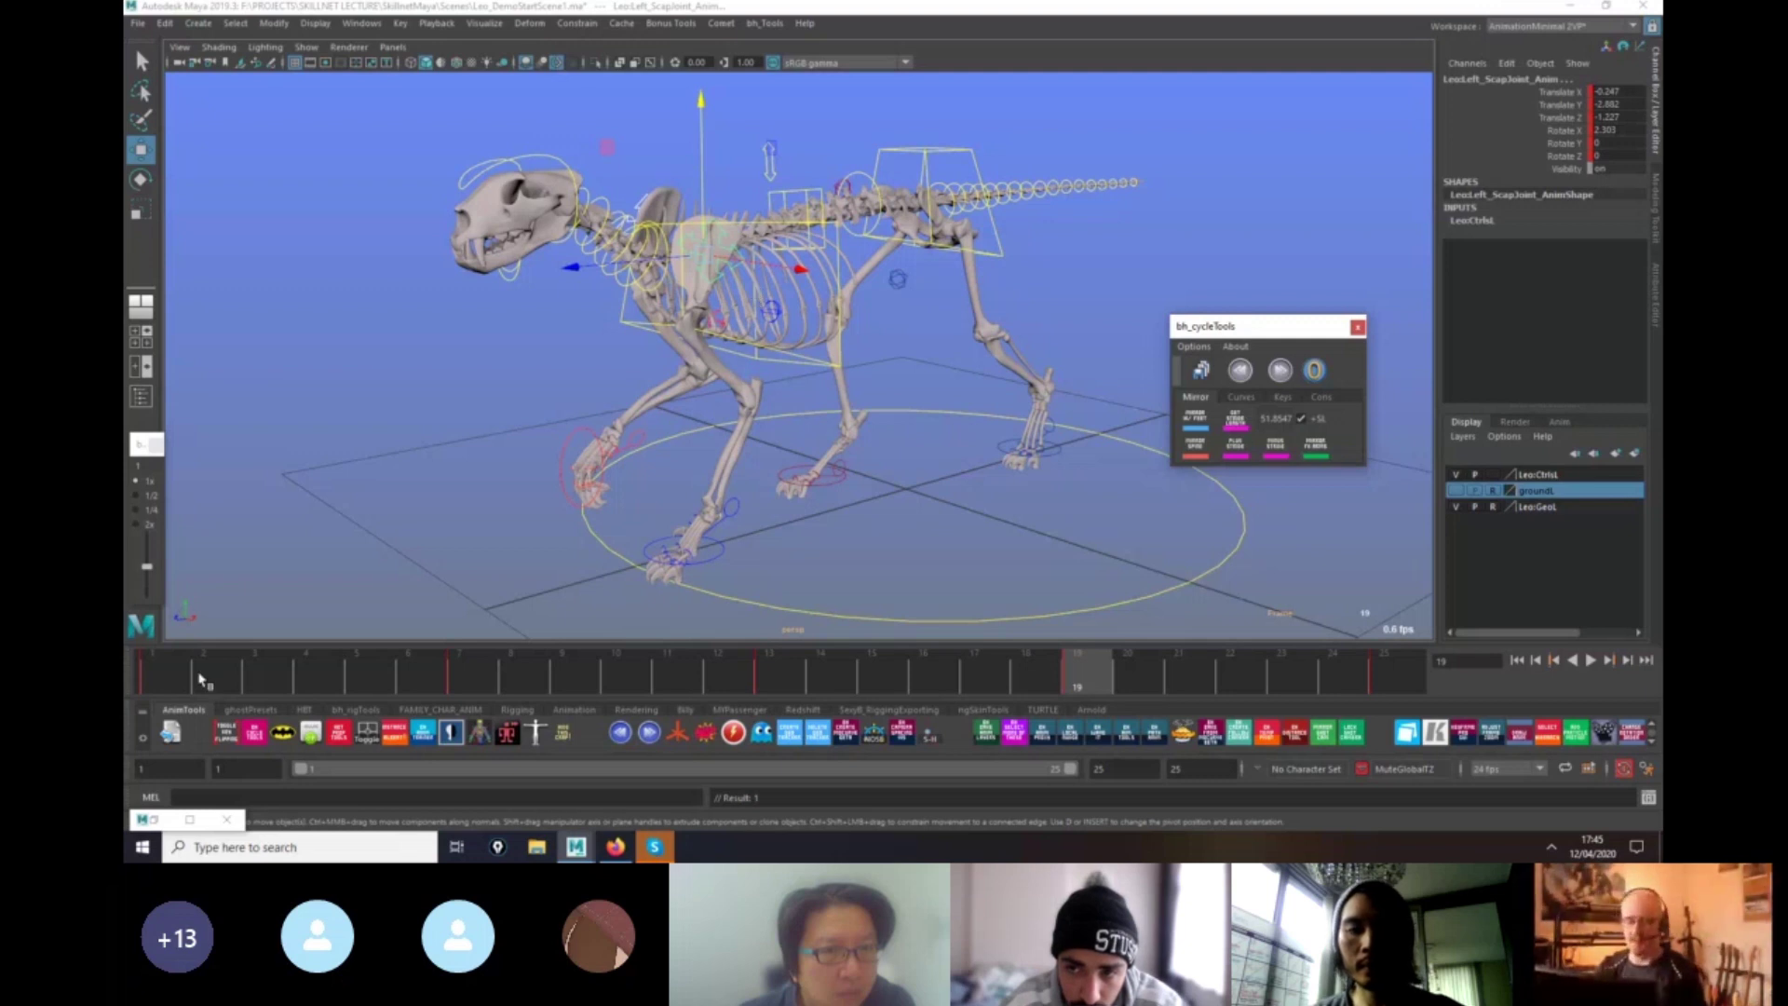
Play the walk cycle from the front and side to examine the chest, scapula and foreleg poses at the passing positions.
{"action": "key", "text": "alt+v"}
{"action": "left_click_drag", "start_coordinate": [799, 623], "coordinate": [913, 590], "text": "alt"}
{"action": "right_click_drag", "start_coordinate": [913, 591], "coordinate": [708, 579], "text": "alt"}
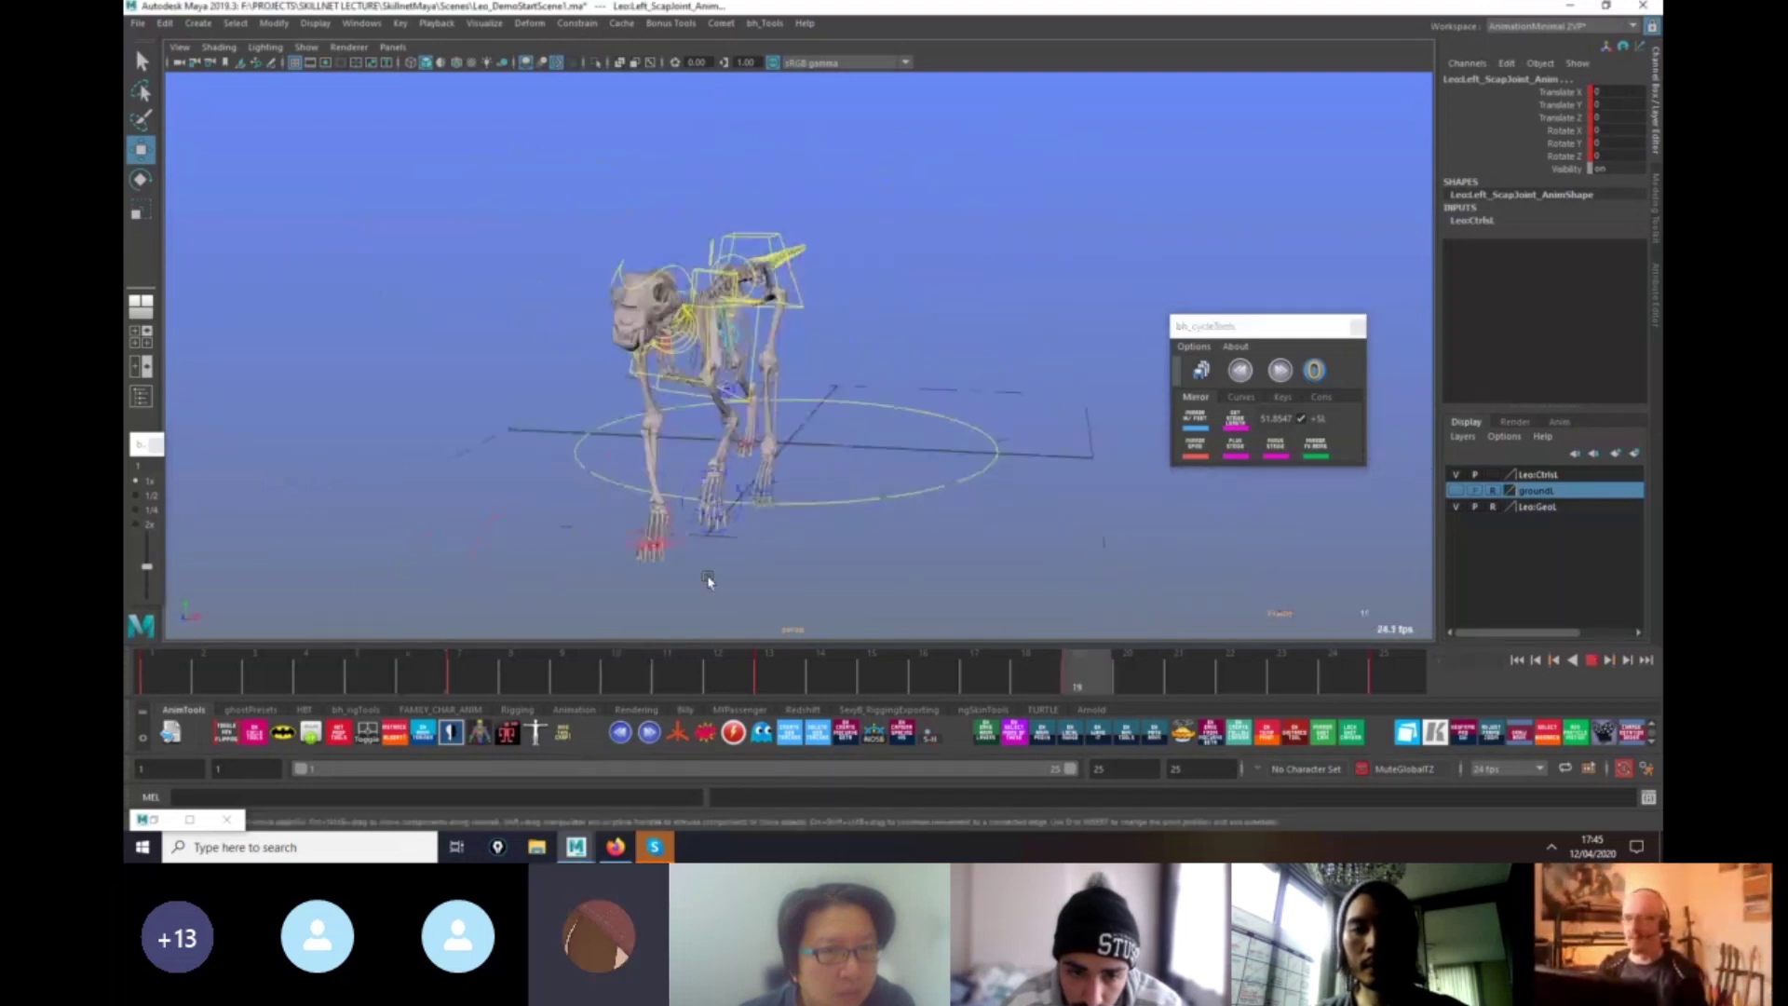
{"action": "left_click_drag", "start_coordinate": [707, 582], "coordinate": [1238, 547], "text": "alt"}
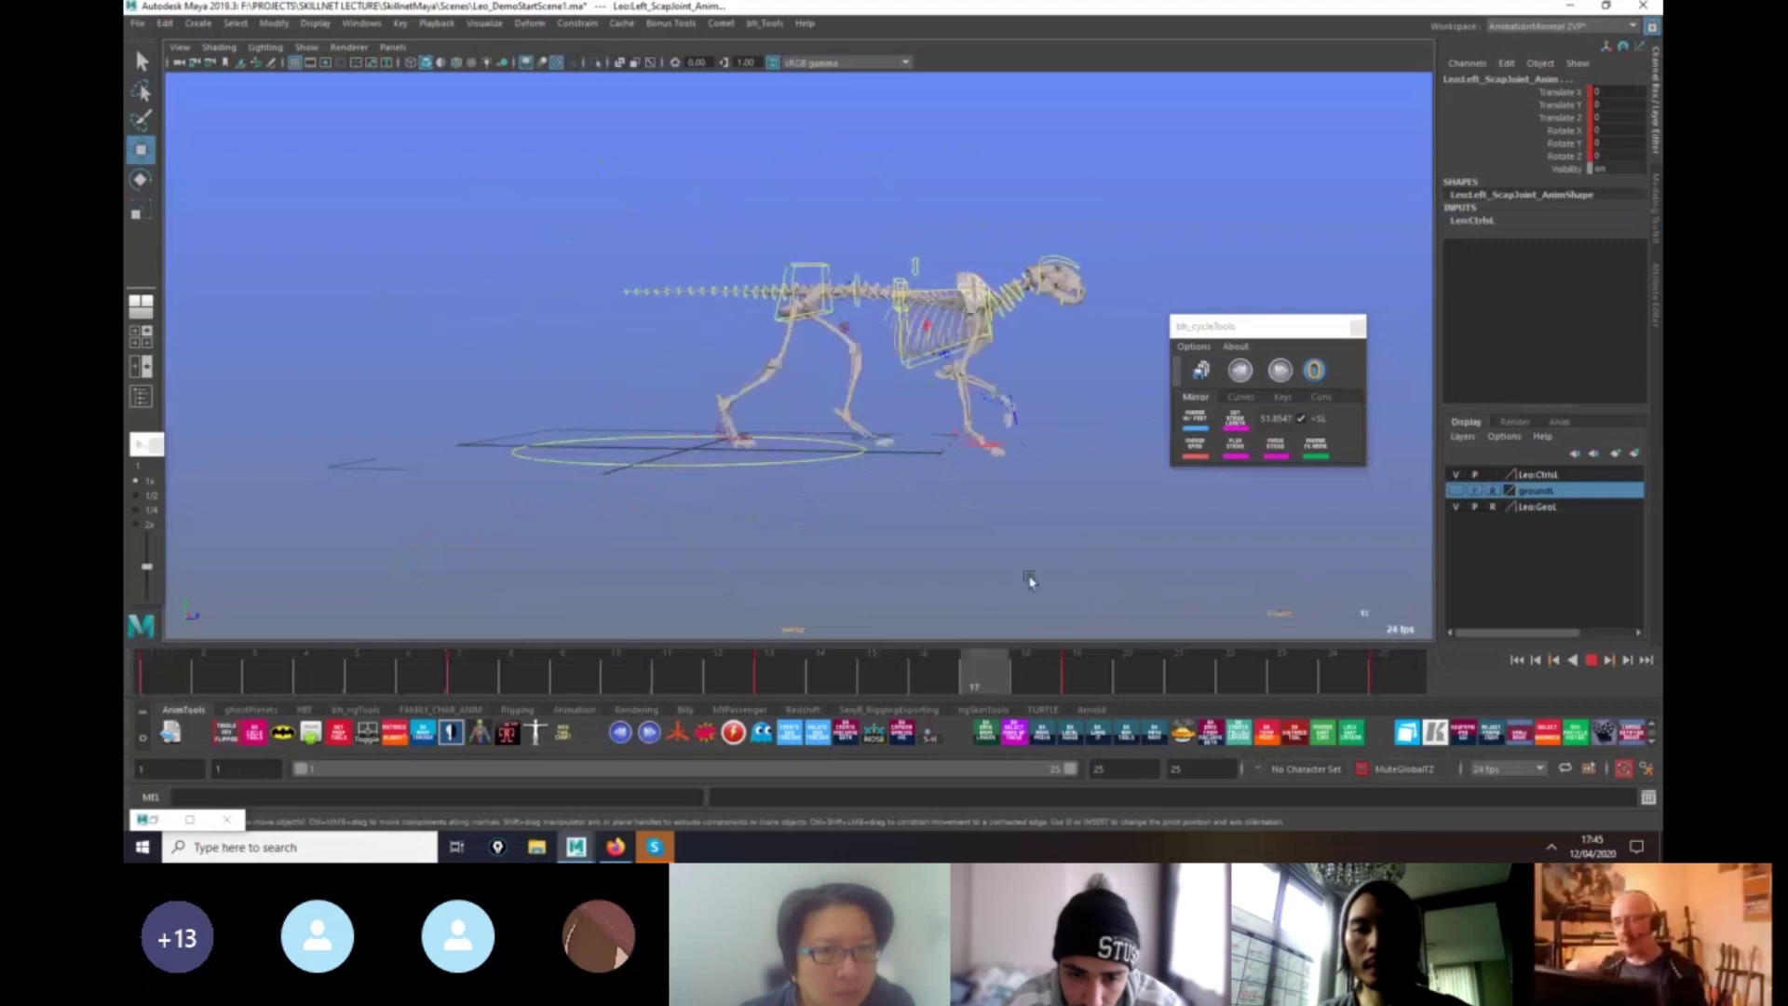
{"action": "left_click_drag", "start_coordinate": [1030, 583], "coordinate": [1114, 614], "text": "alt"}
{"action": "right_click_drag", "start_coordinate": [1197, 595], "coordinate": [1206, 653], "text": "alt"}
{"action": "key", "text": "alt+v"}
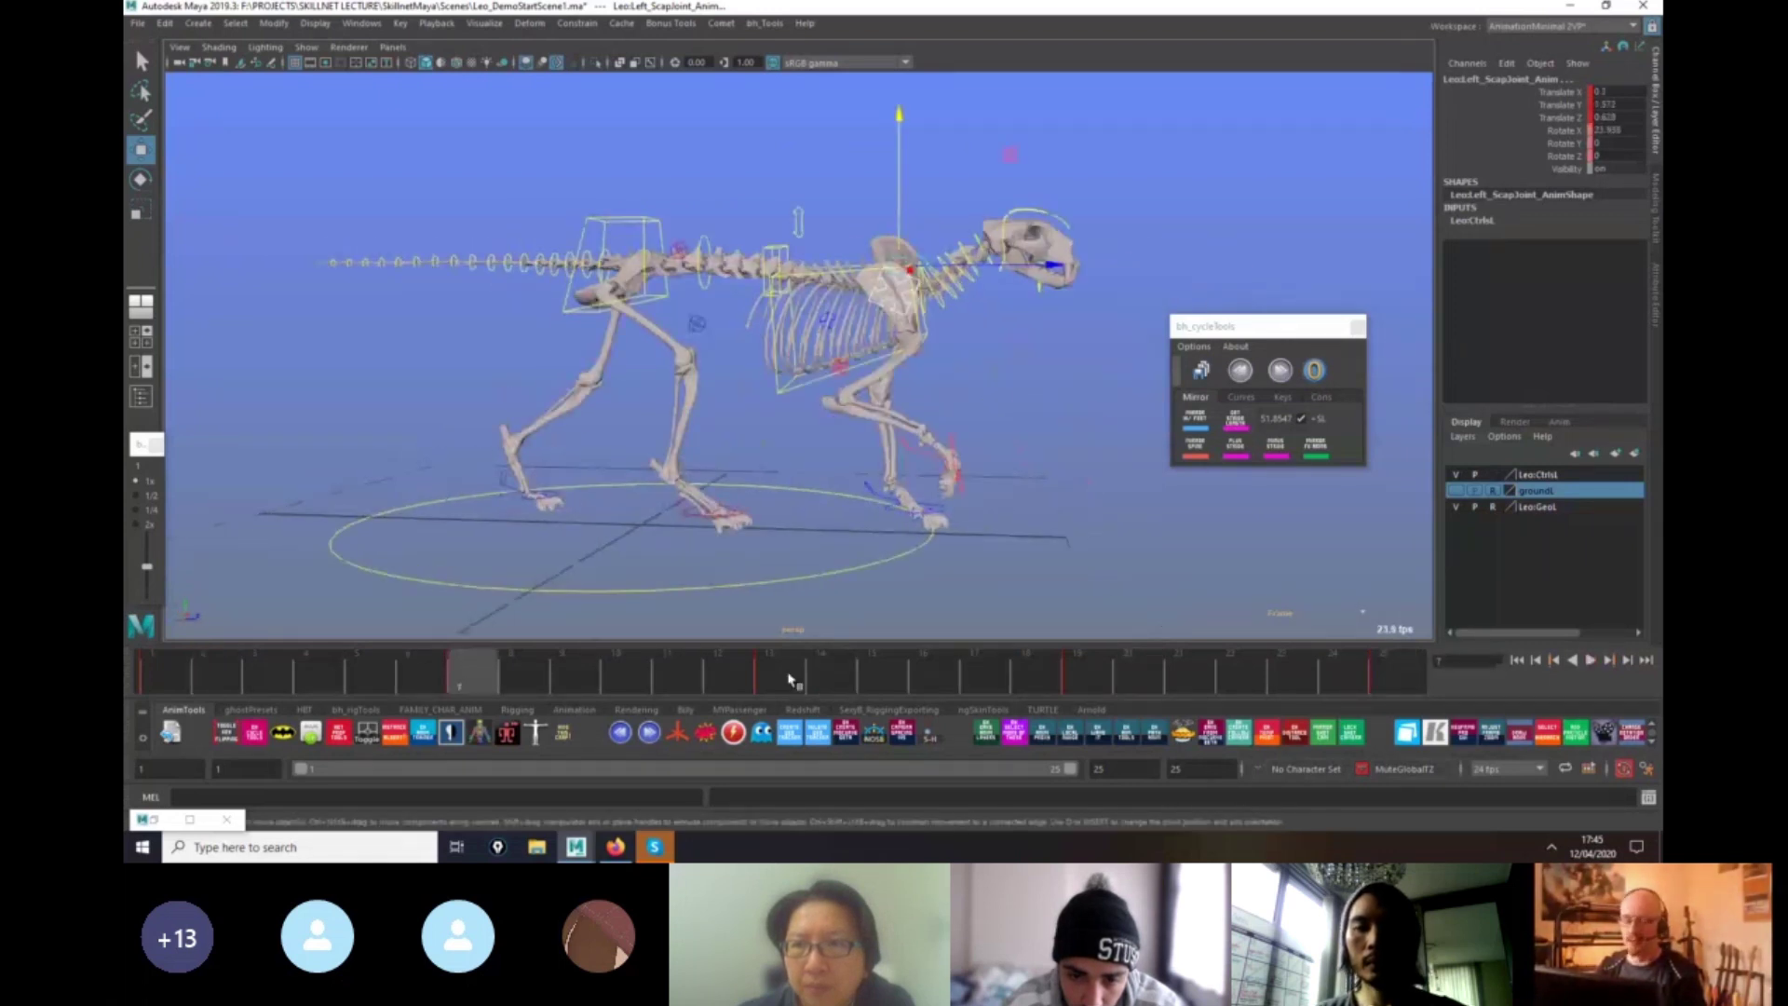
{"action": "left_click", "coordinate": [168, 682]}
{"action": "middle_click_drag", "start_coordinate": [843, 596], "coordinate": [938, 598], "text": "alt"}
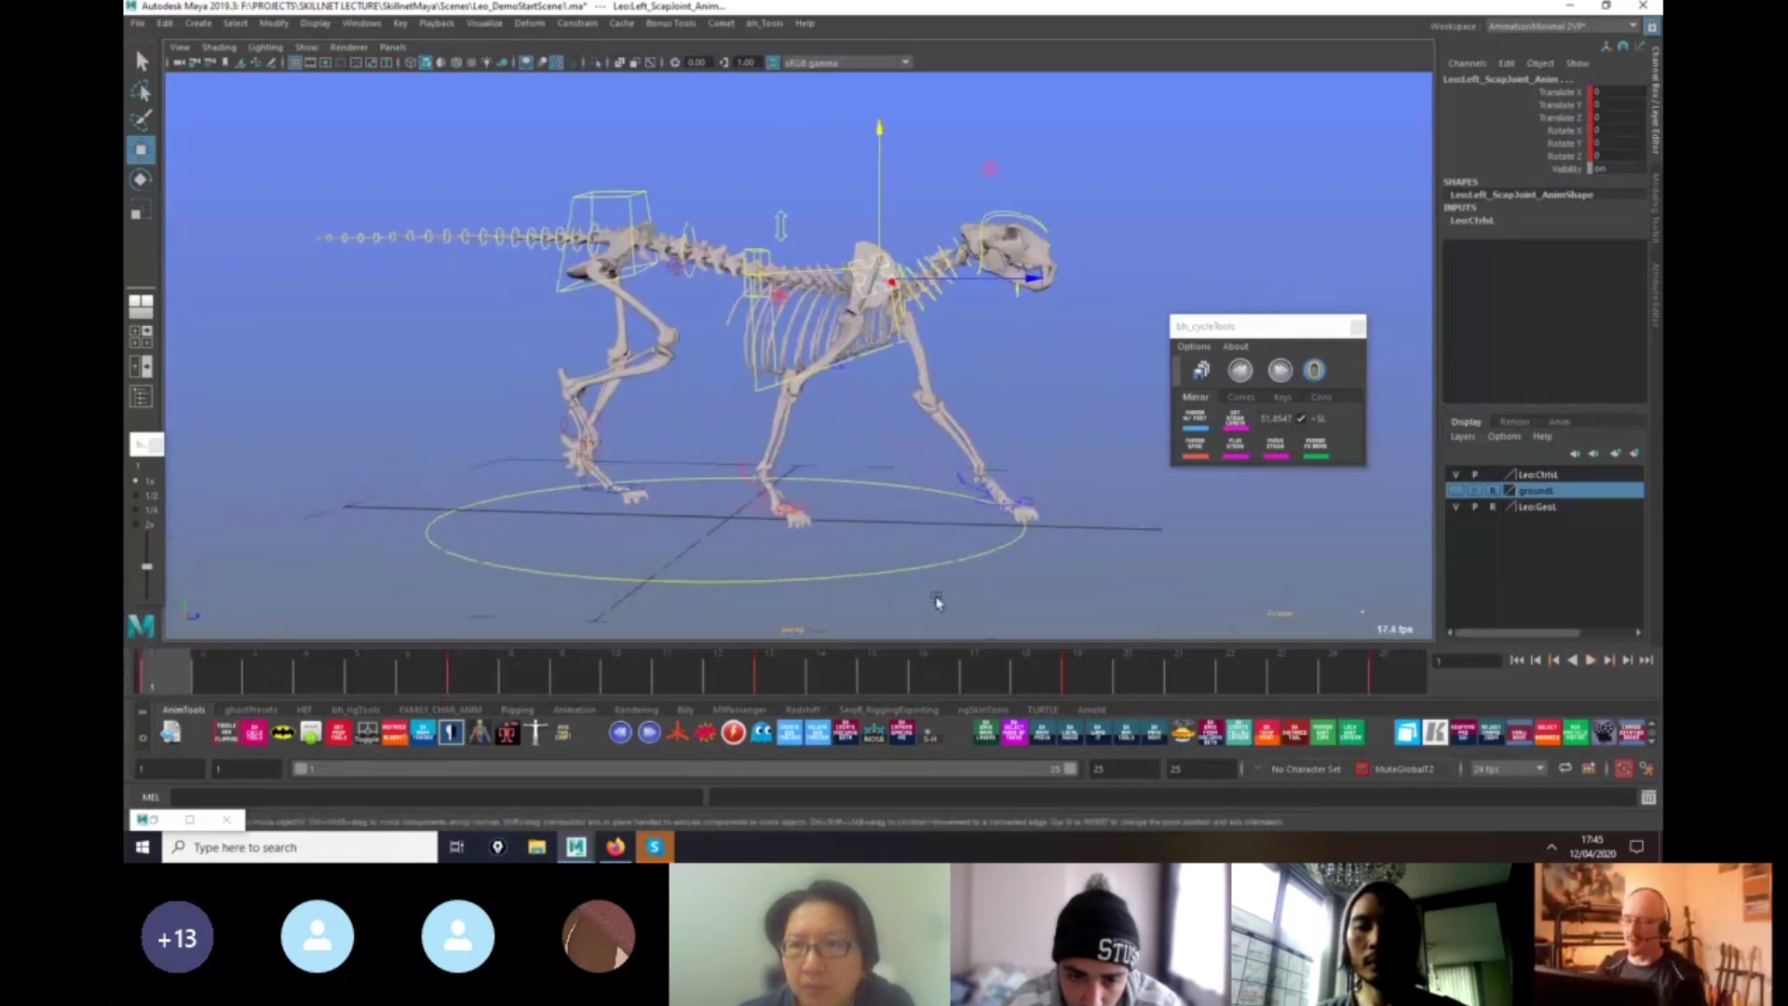
Key the global control at frames 1 and 25, moving it back by one stride length at frame 25.
{"action": "left_click", "coordinate": [1106, 580]}
{"action": "right_click_drag", "start_coordinate": [1106, 580], "coordinate": [887, 509], "text": "alt"}
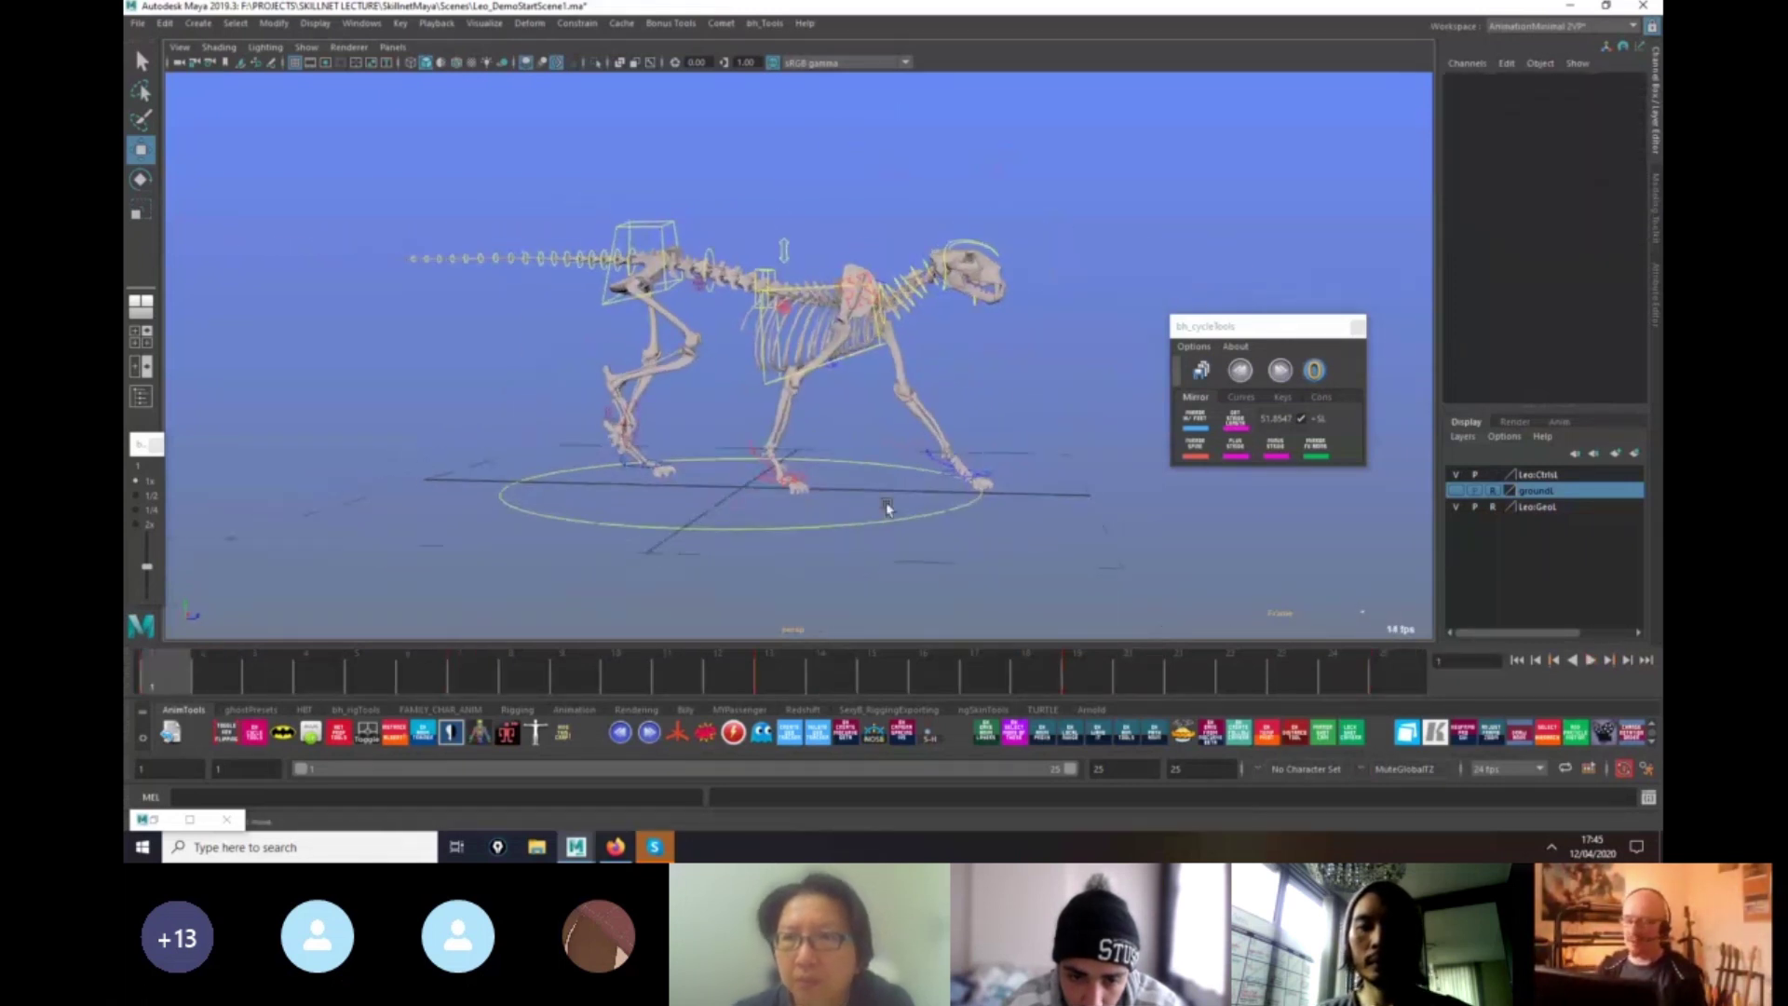
{"action": "left_click_drag", "start_coordinate": [887, 507], "coordinate": [1102, 603]}
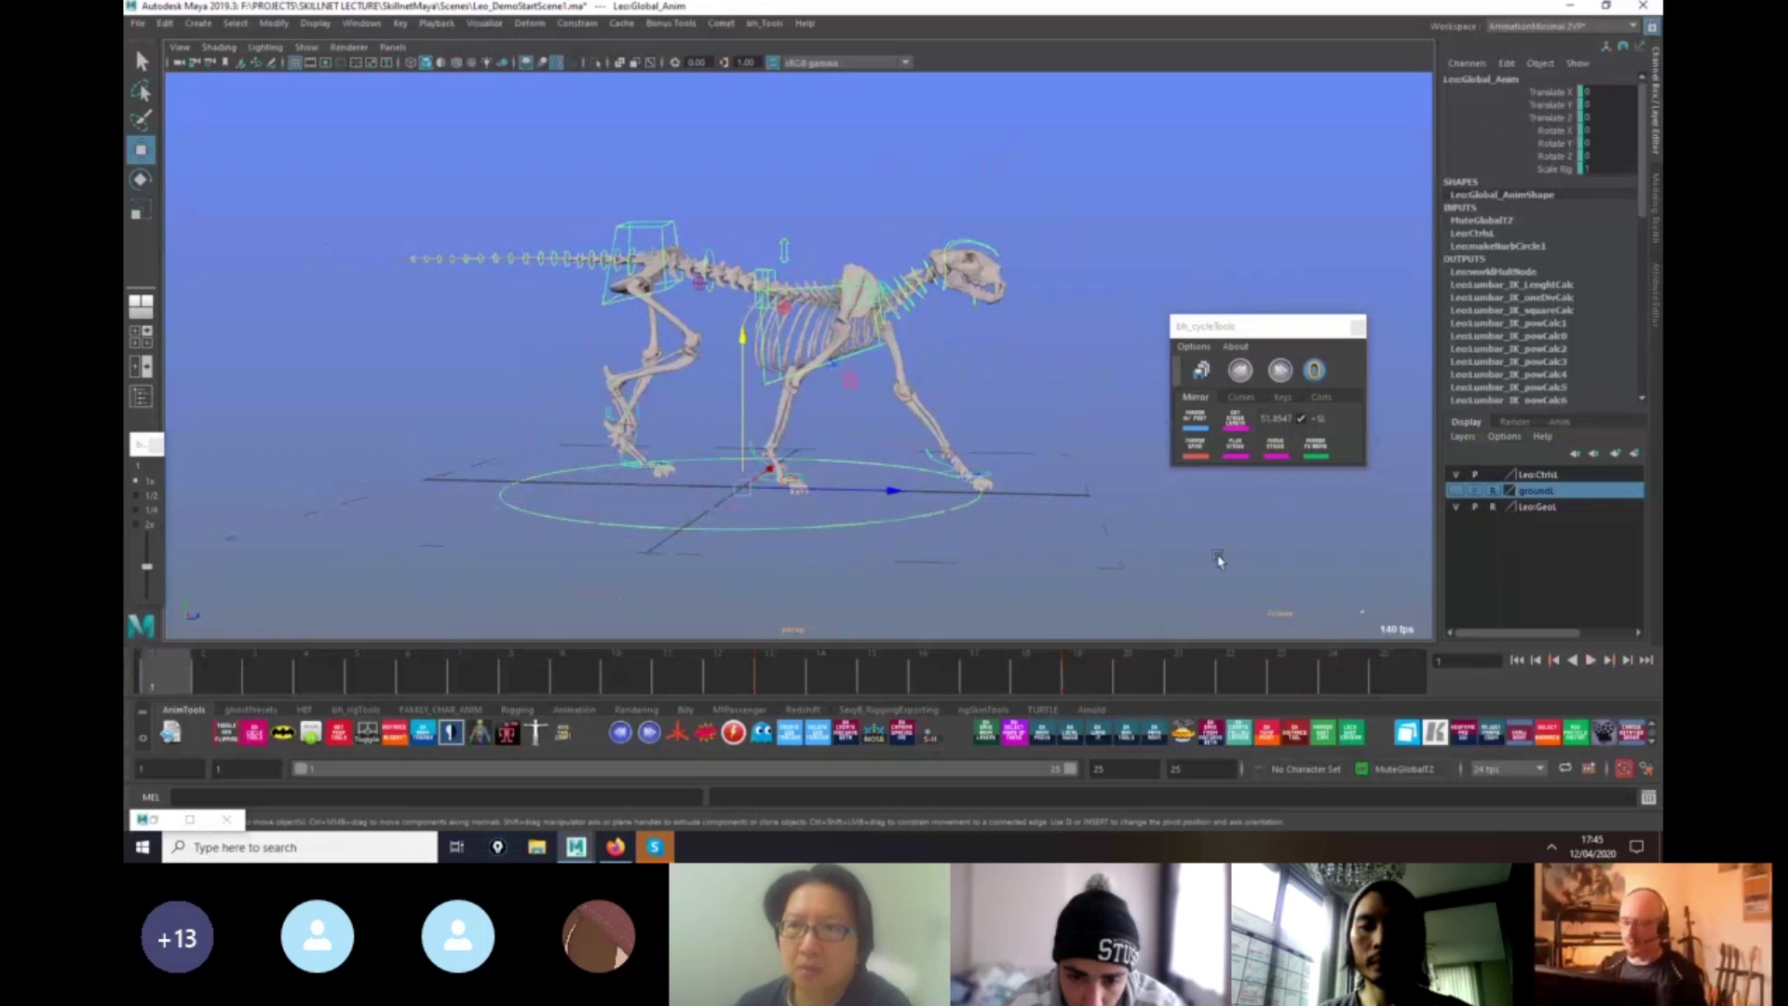
{"action": "key", "text": "s"}
{"action": "left_click", "coordinate": [1276, 445]}
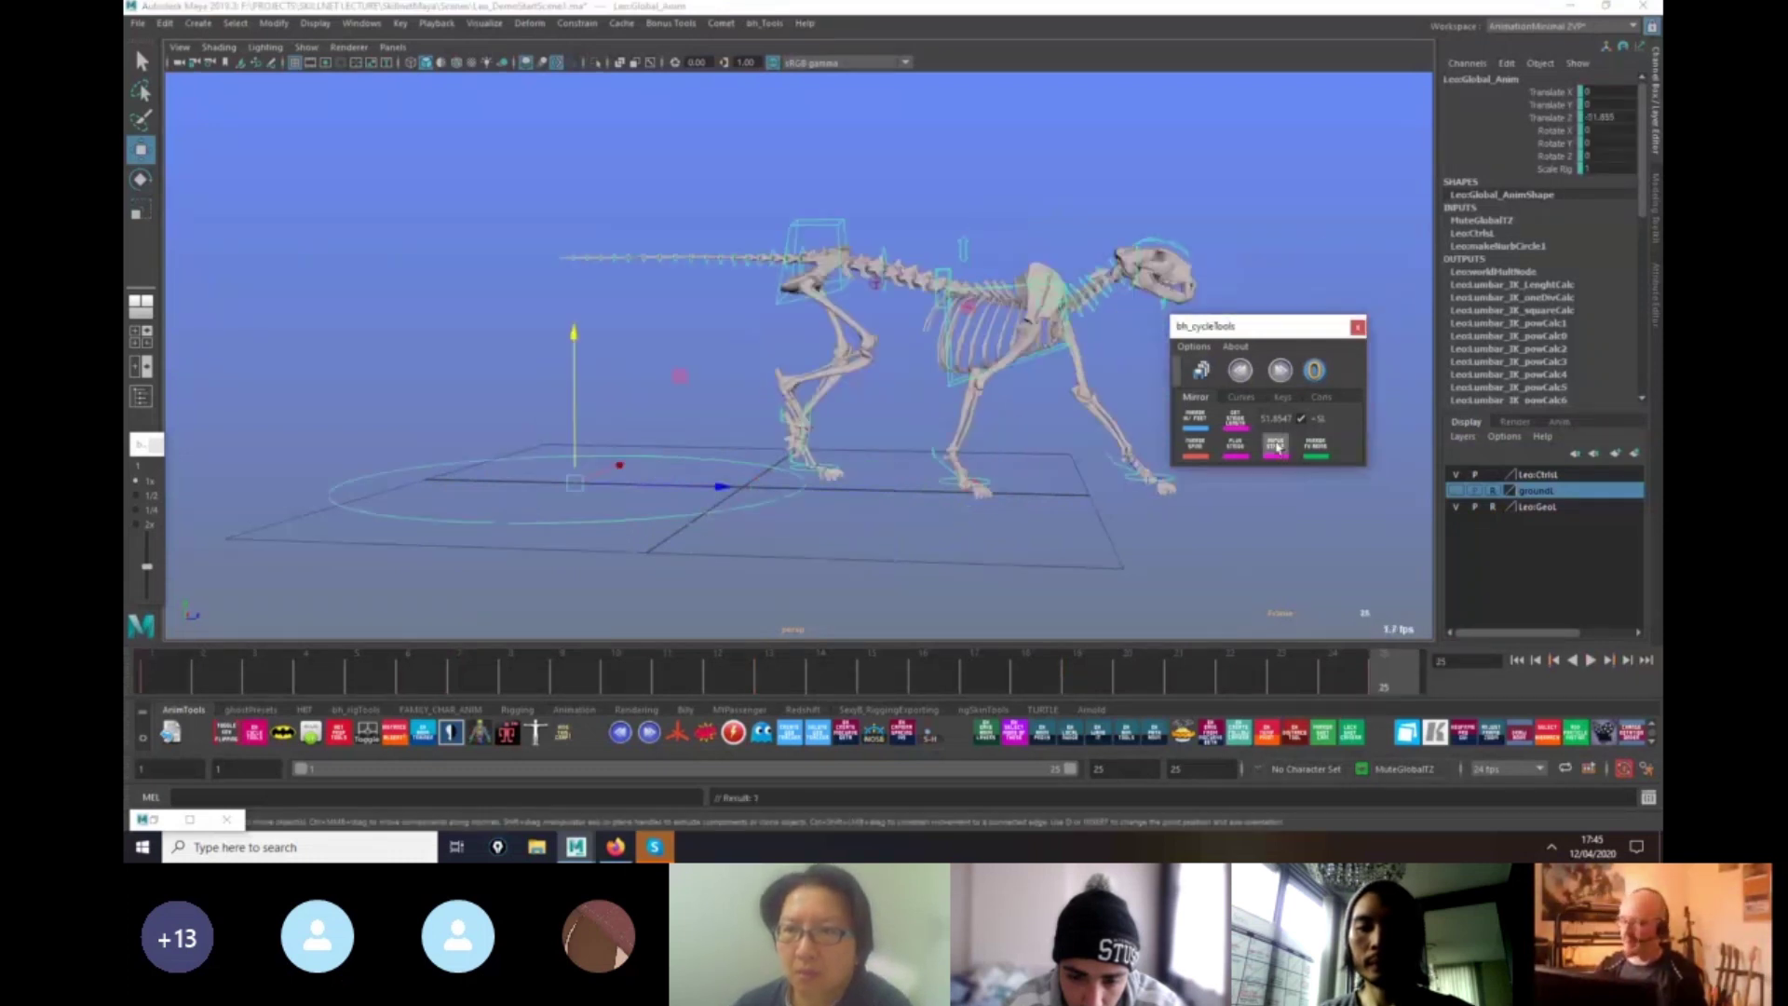
Play the cycle walking in place from several angles and save the scene as the new version Leo_DemoStartScene2.ma.
{"action": "key", "text": "alt+v"}
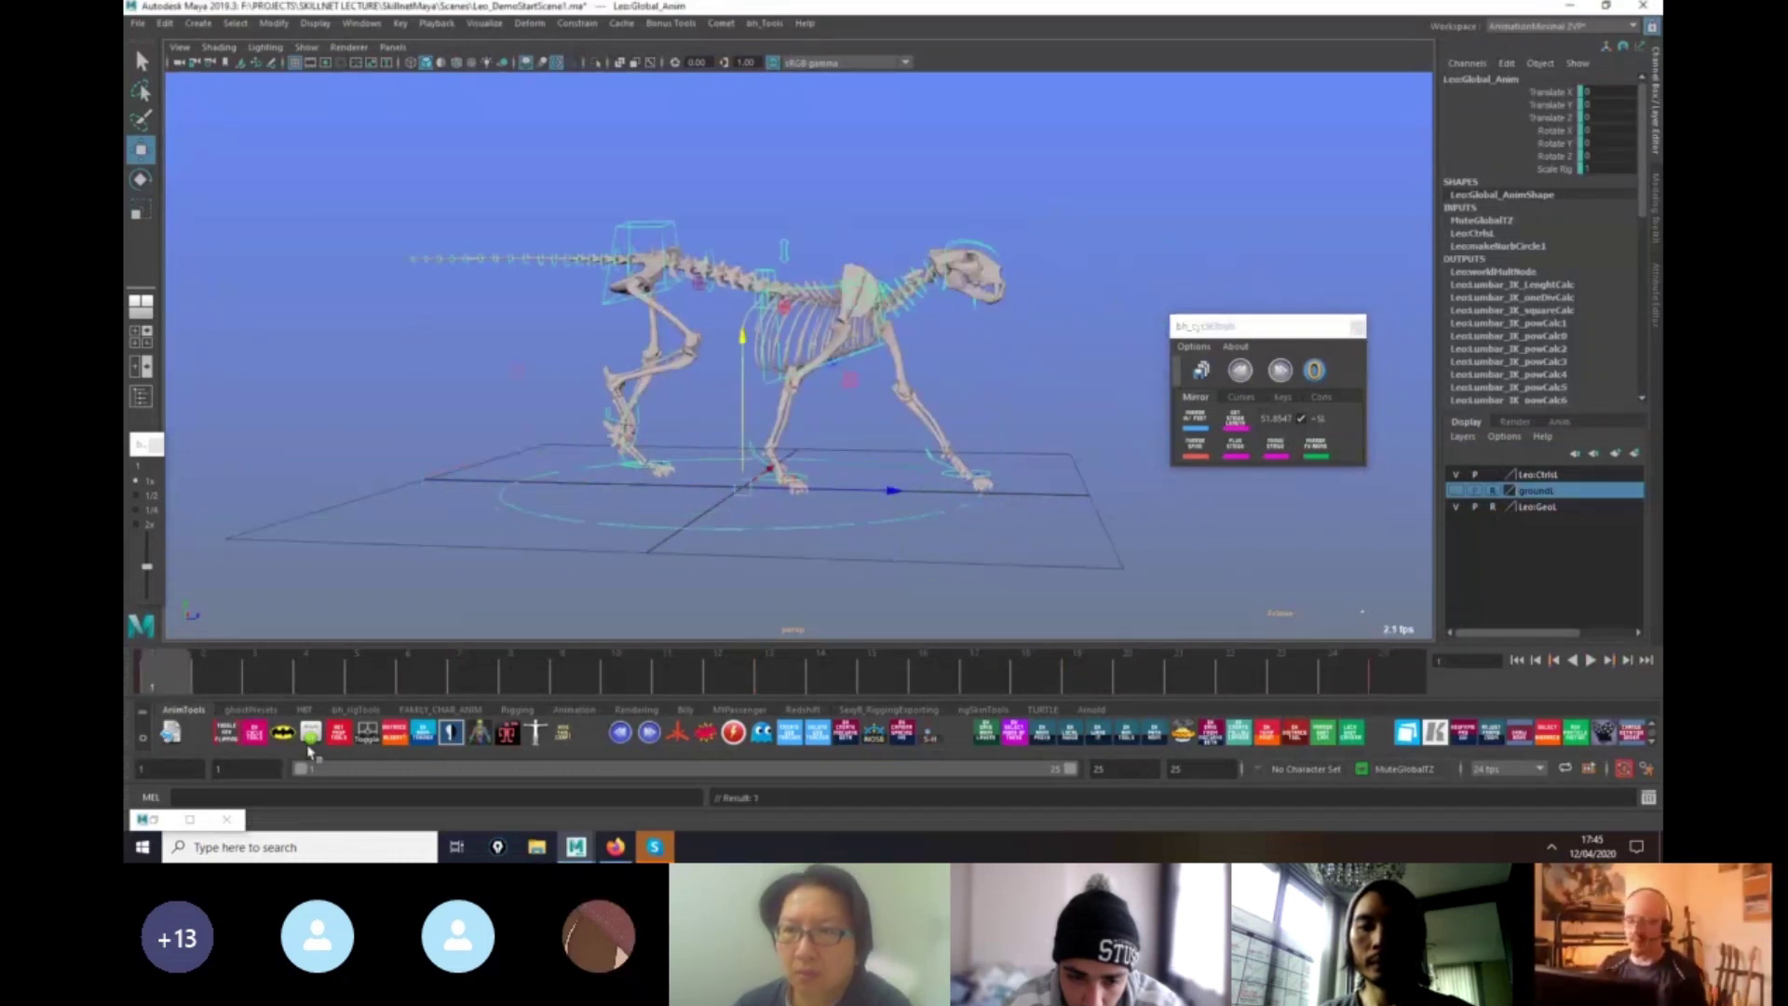
{"action": "right_click_drag", "start_coordinate": [1254, 587], "coordinate": [814, 644], "text": "alt"}
{"action": "left_click_drag", "start_coordinate": [814, 644], "coordinate": [1110, 602], "text": "alt"}
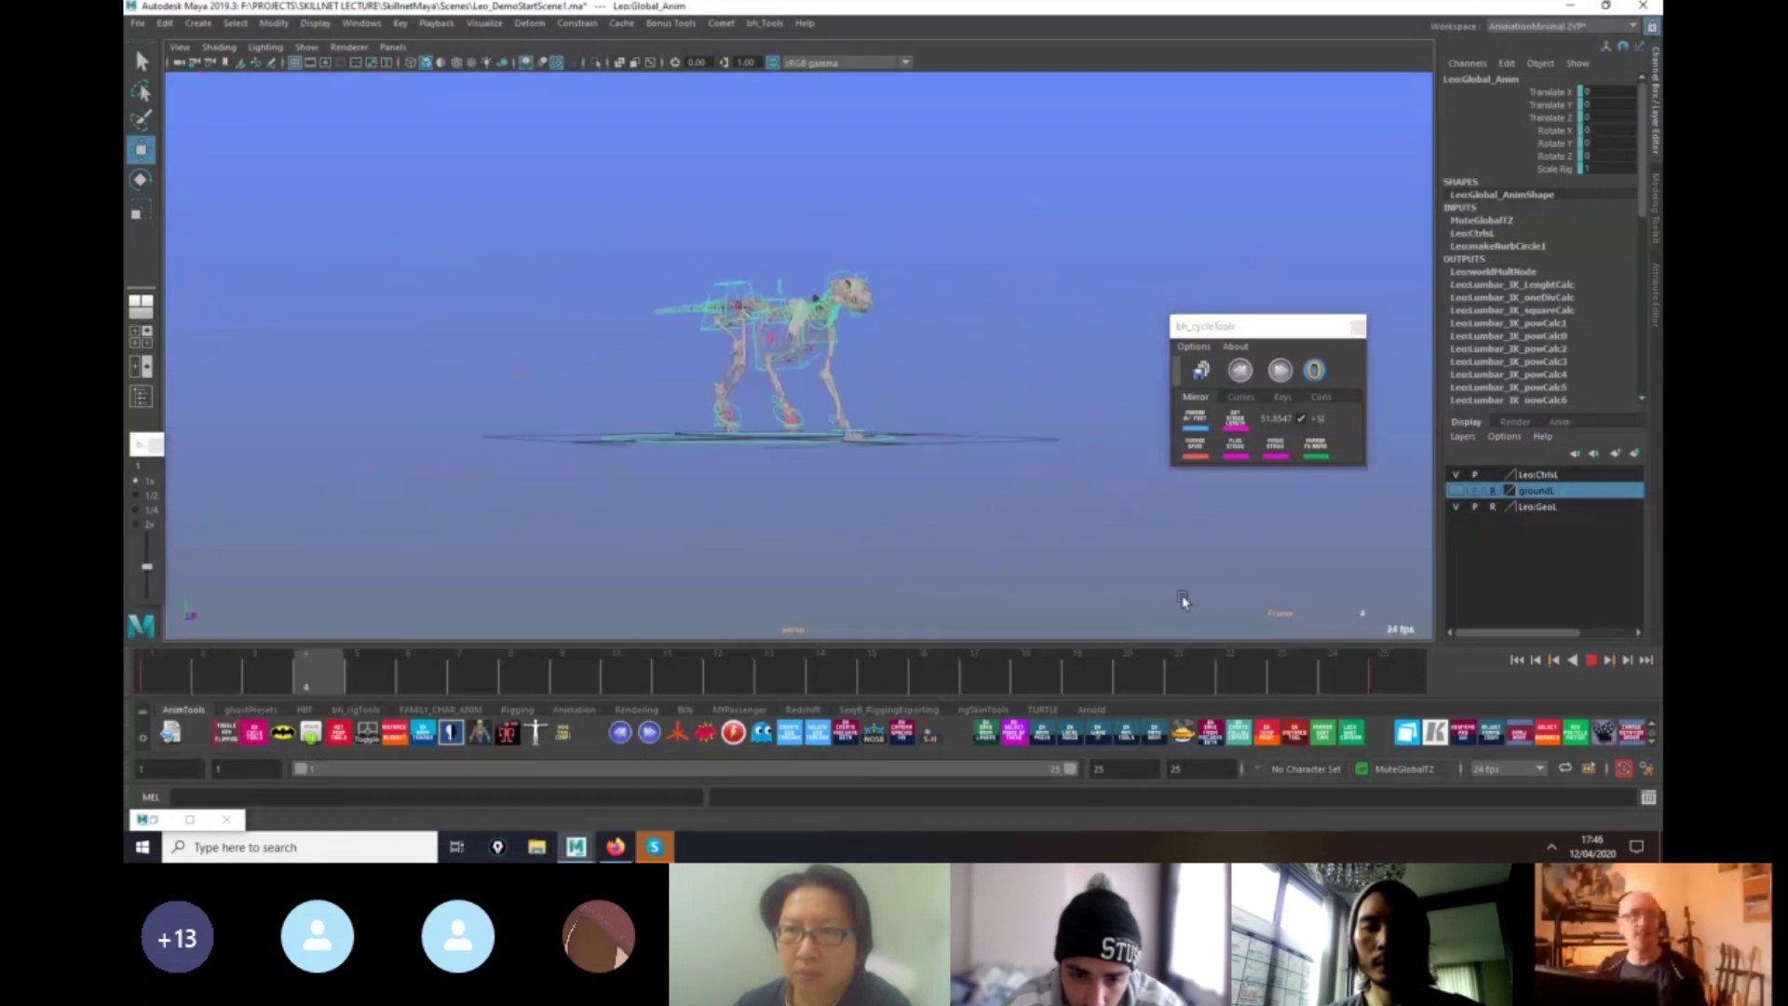
{"action": "right_click_drag", "start_coordinate": [1109, 603], "coordinate": [1301, 626], "text": "alt"}
{"action": "left_click", "coordinate": [1202, 370]}
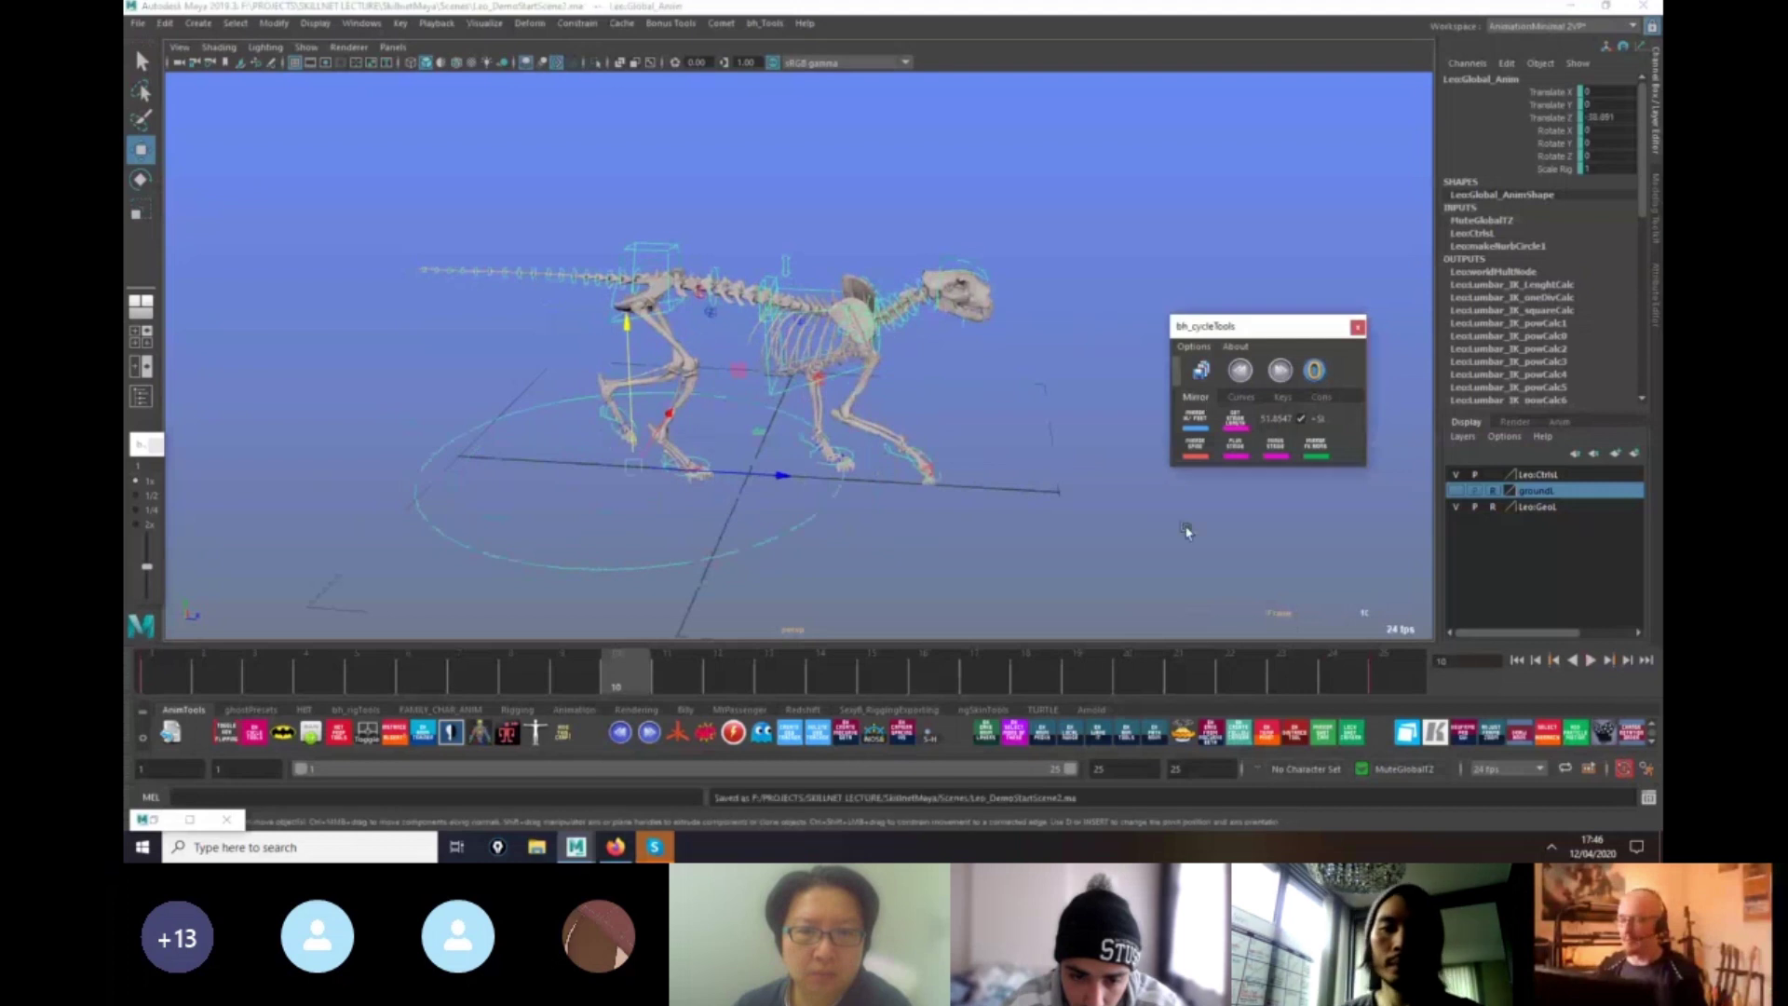
{"action": "left_click_drag", "start_coordinate": [994, 599], "coordinate": [1058, 579], "text": "alt"}
{"action": "right_click_drag", "start_coordinate": [1058, 578], "coordinate": [1174, 586], "text": "alt"}
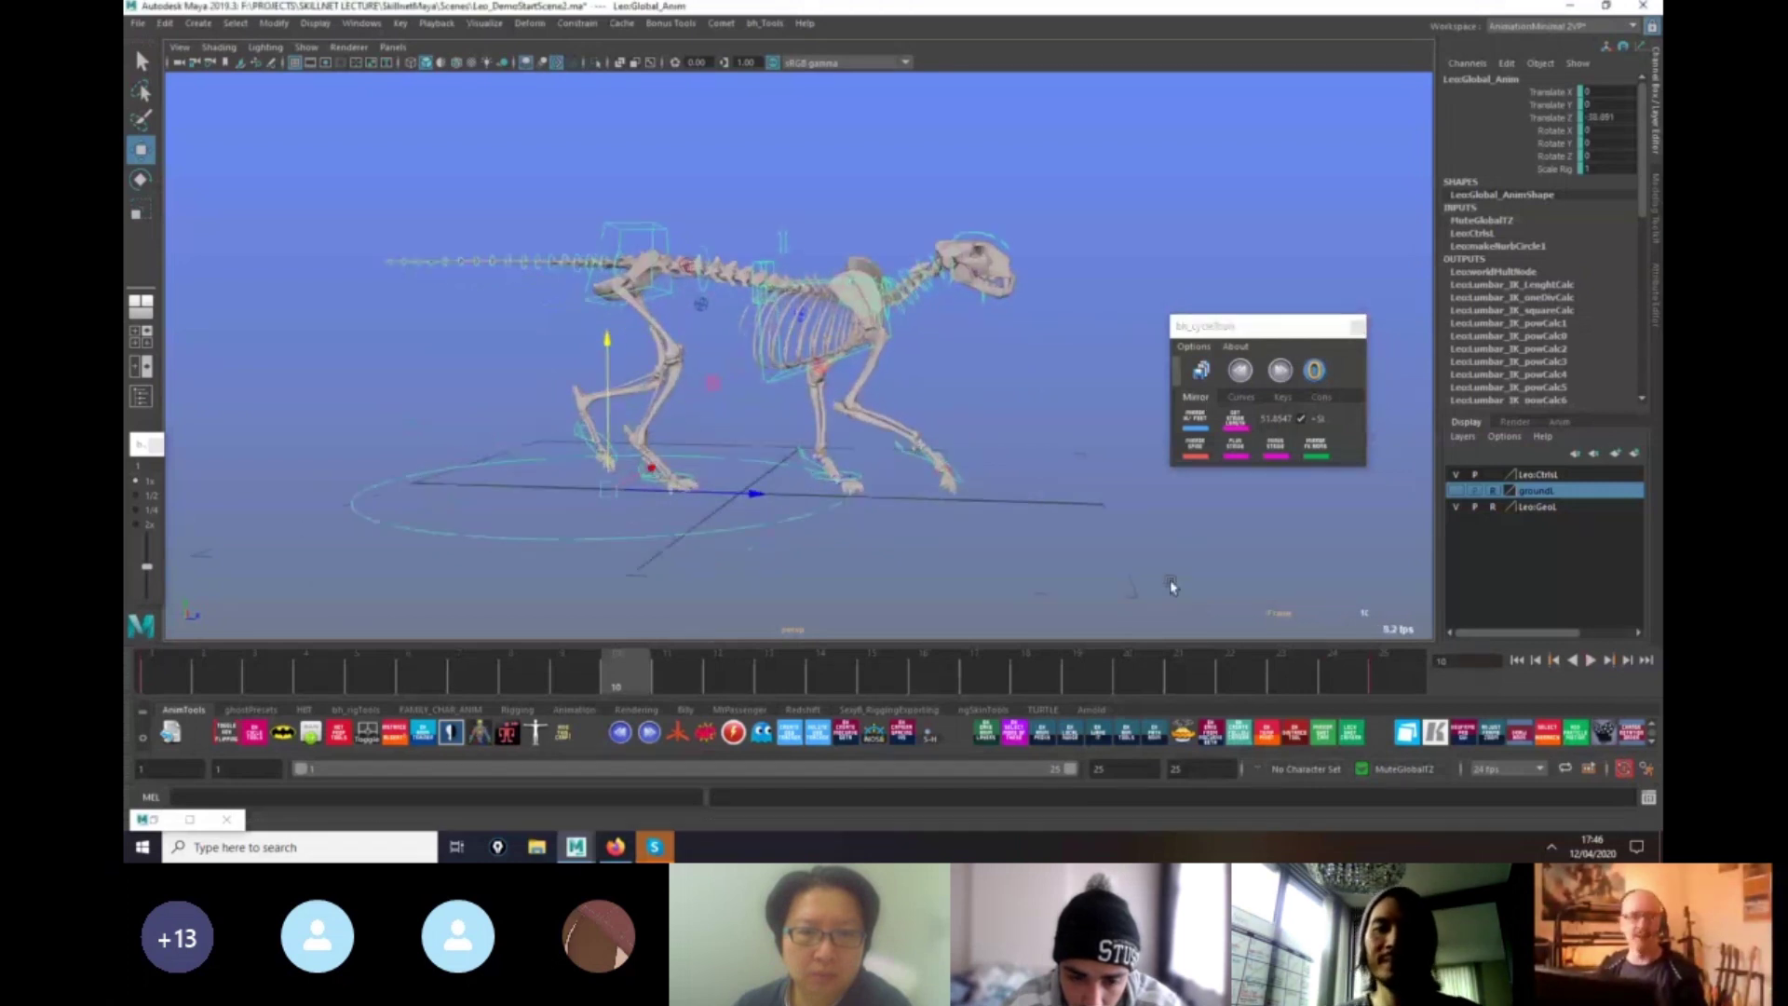
Play and scrub the walk cycle from the side to check the global control's in-place movement between frames 1 and 25.
{"action": "left_click", "coordinate": [198, 685]}
{"action": "key", "text": "alt+v"}
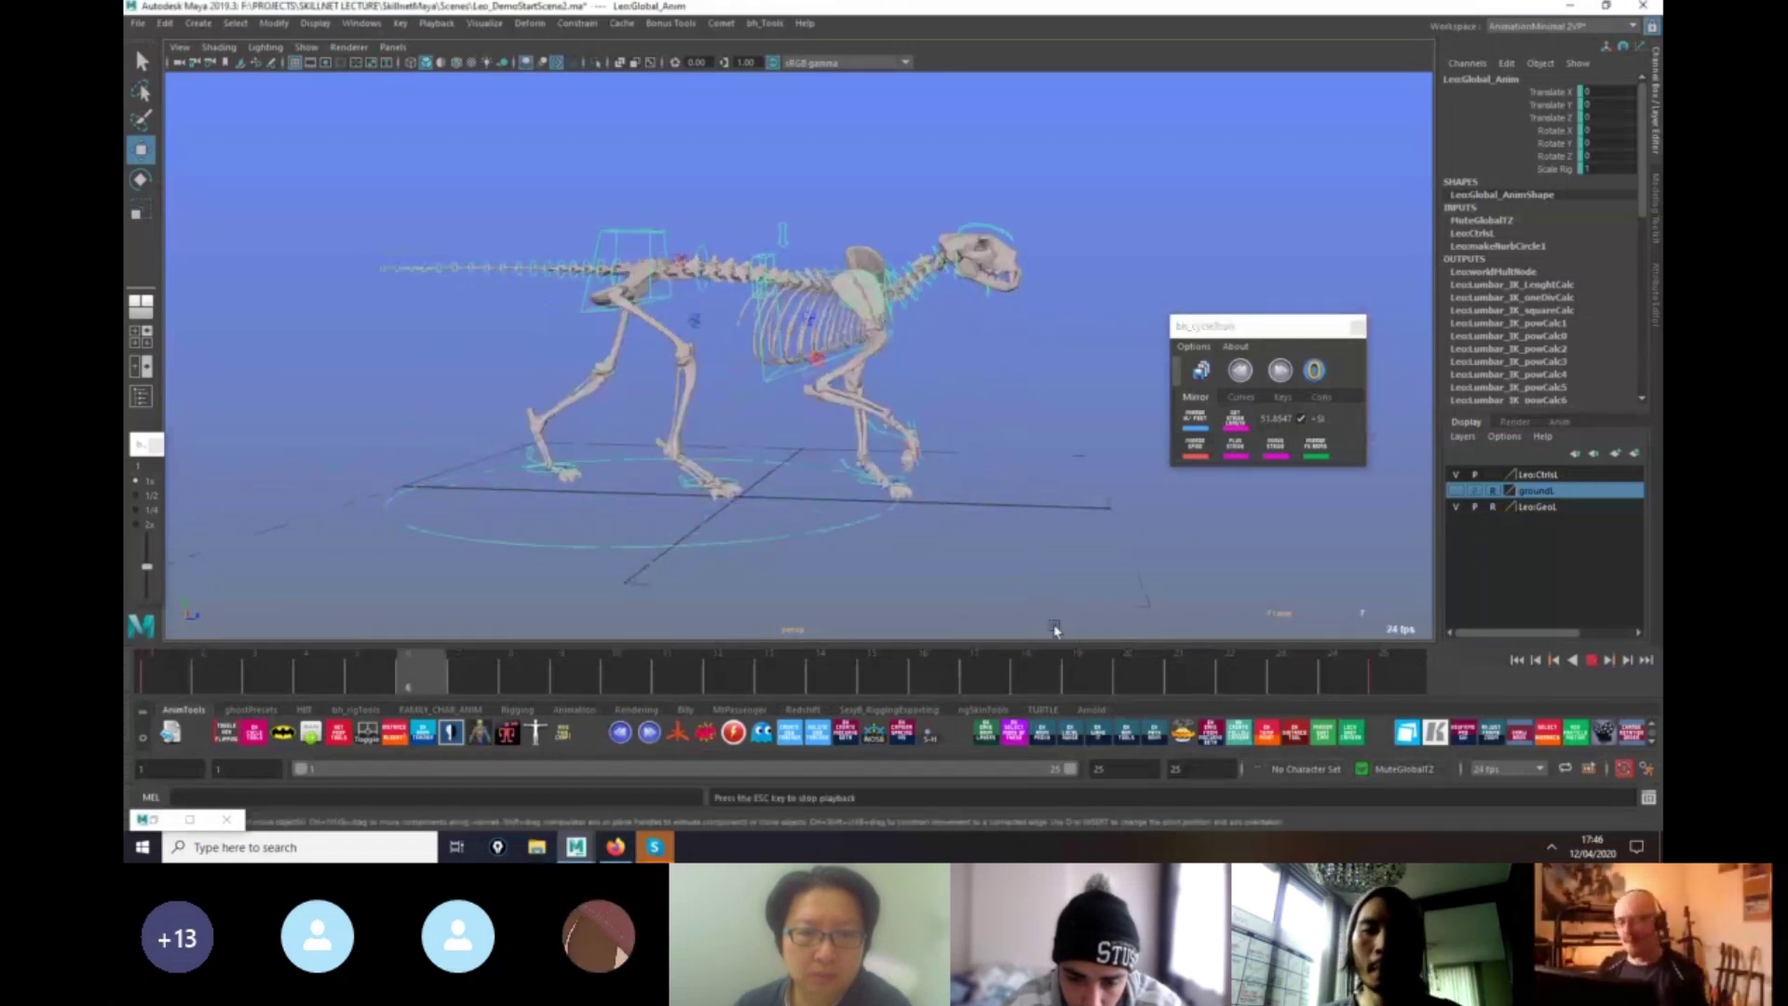
{"action": "key", "text": "Escape"}
{"action": "left_click_drag", "start_coordinate": [216, 680], "coordinate": [459, 691]}
{"action": "left_click", "coordinate": [733, 534]}
{"action": "left_click", "coordinate": [729, 549]}
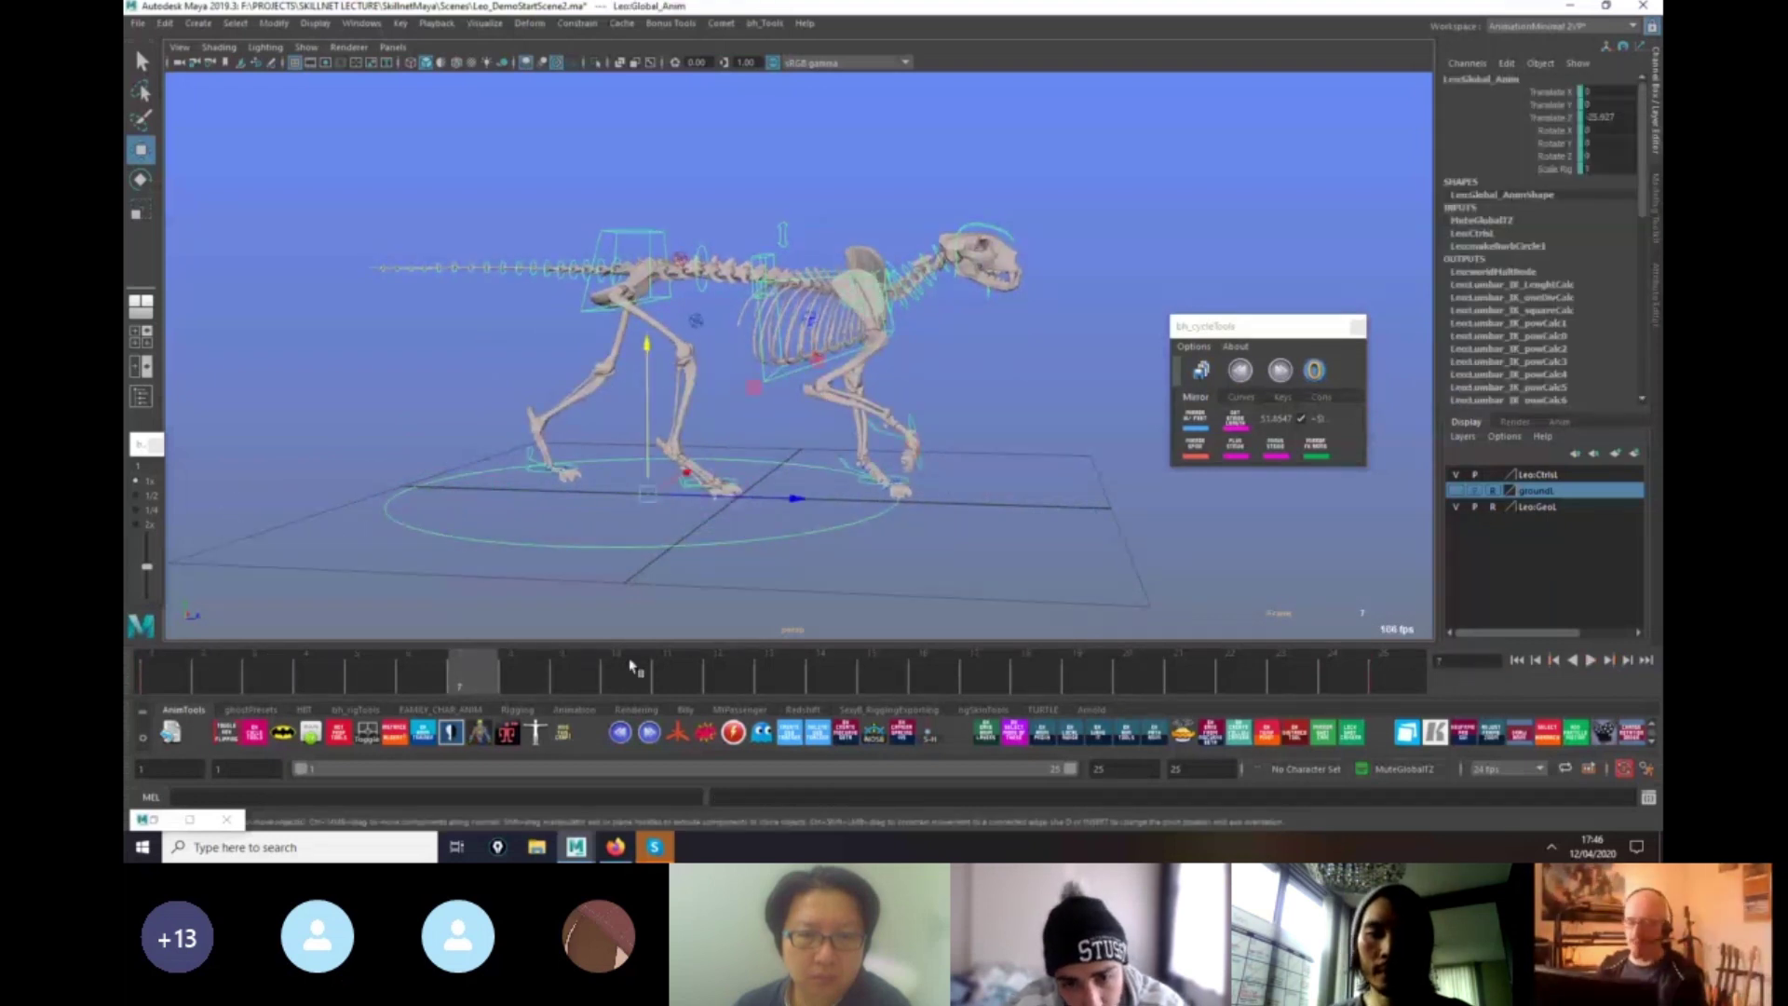
{"action": "left_click_drag", "start_coordinate": [596, 675], "coordinate": [168, 745]}
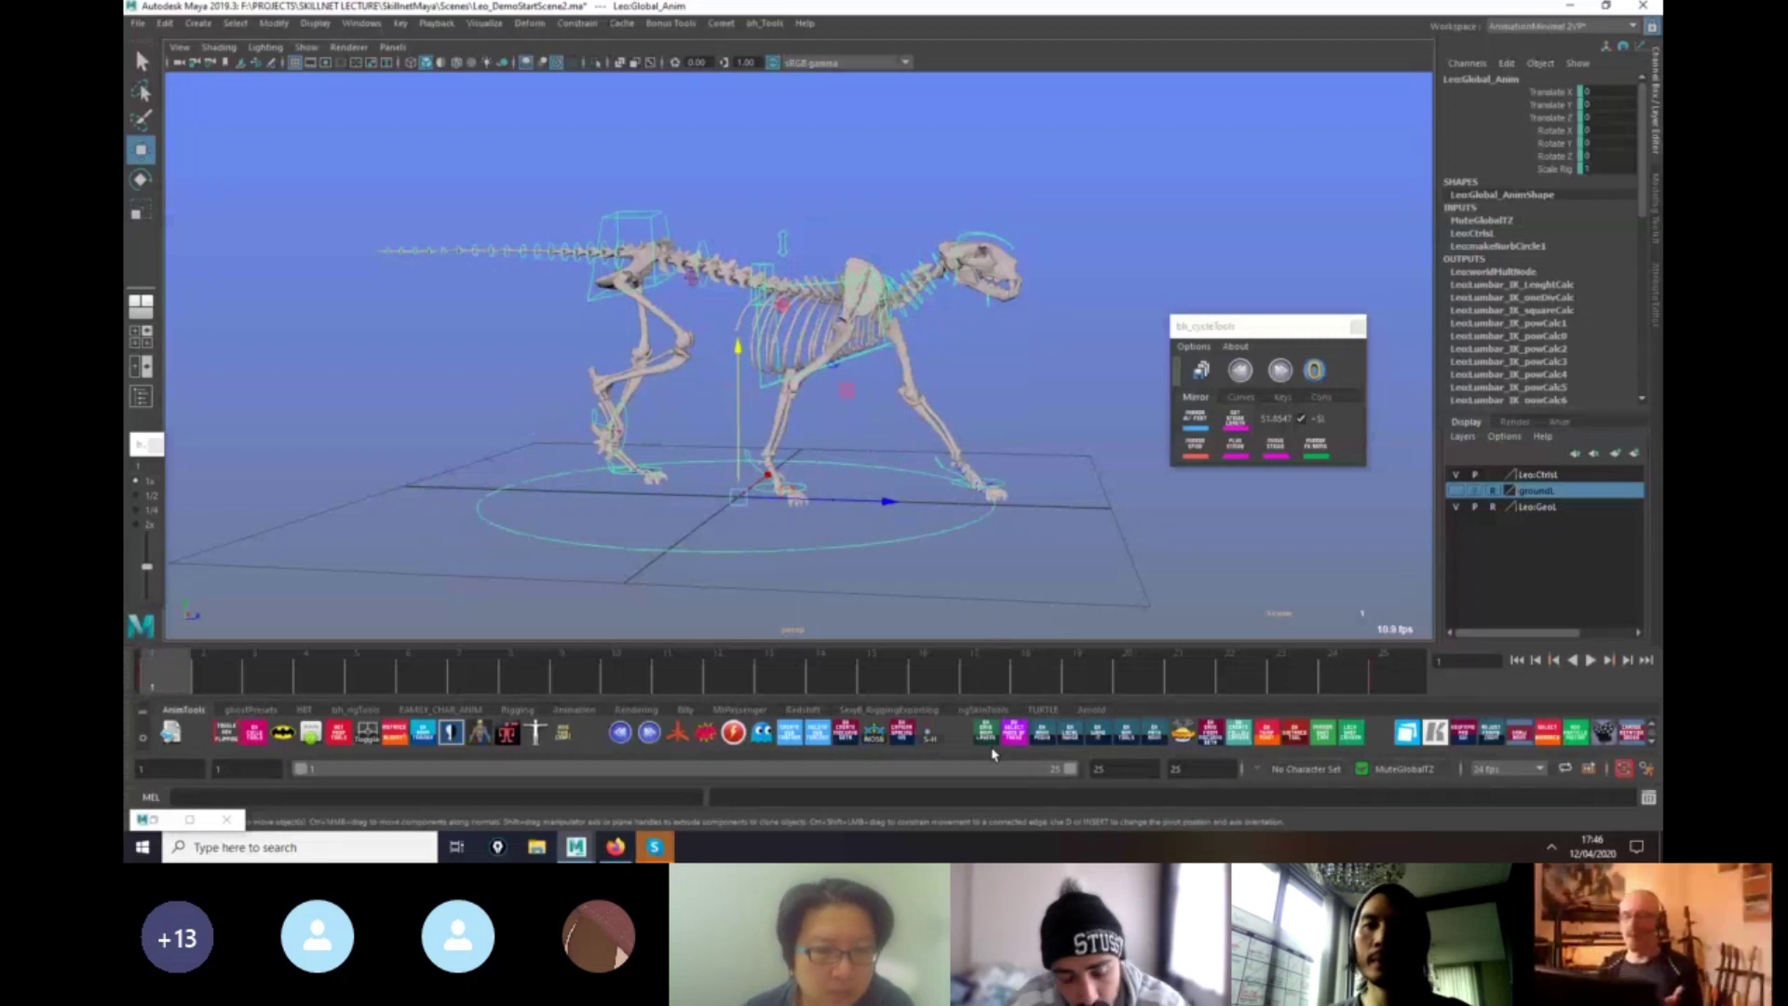
Delete the MuteGlobalTZ animation layer and create an override layer from the selected global control at frame 1.
{"action": "left_click", "coordinate": [1559, 421]}
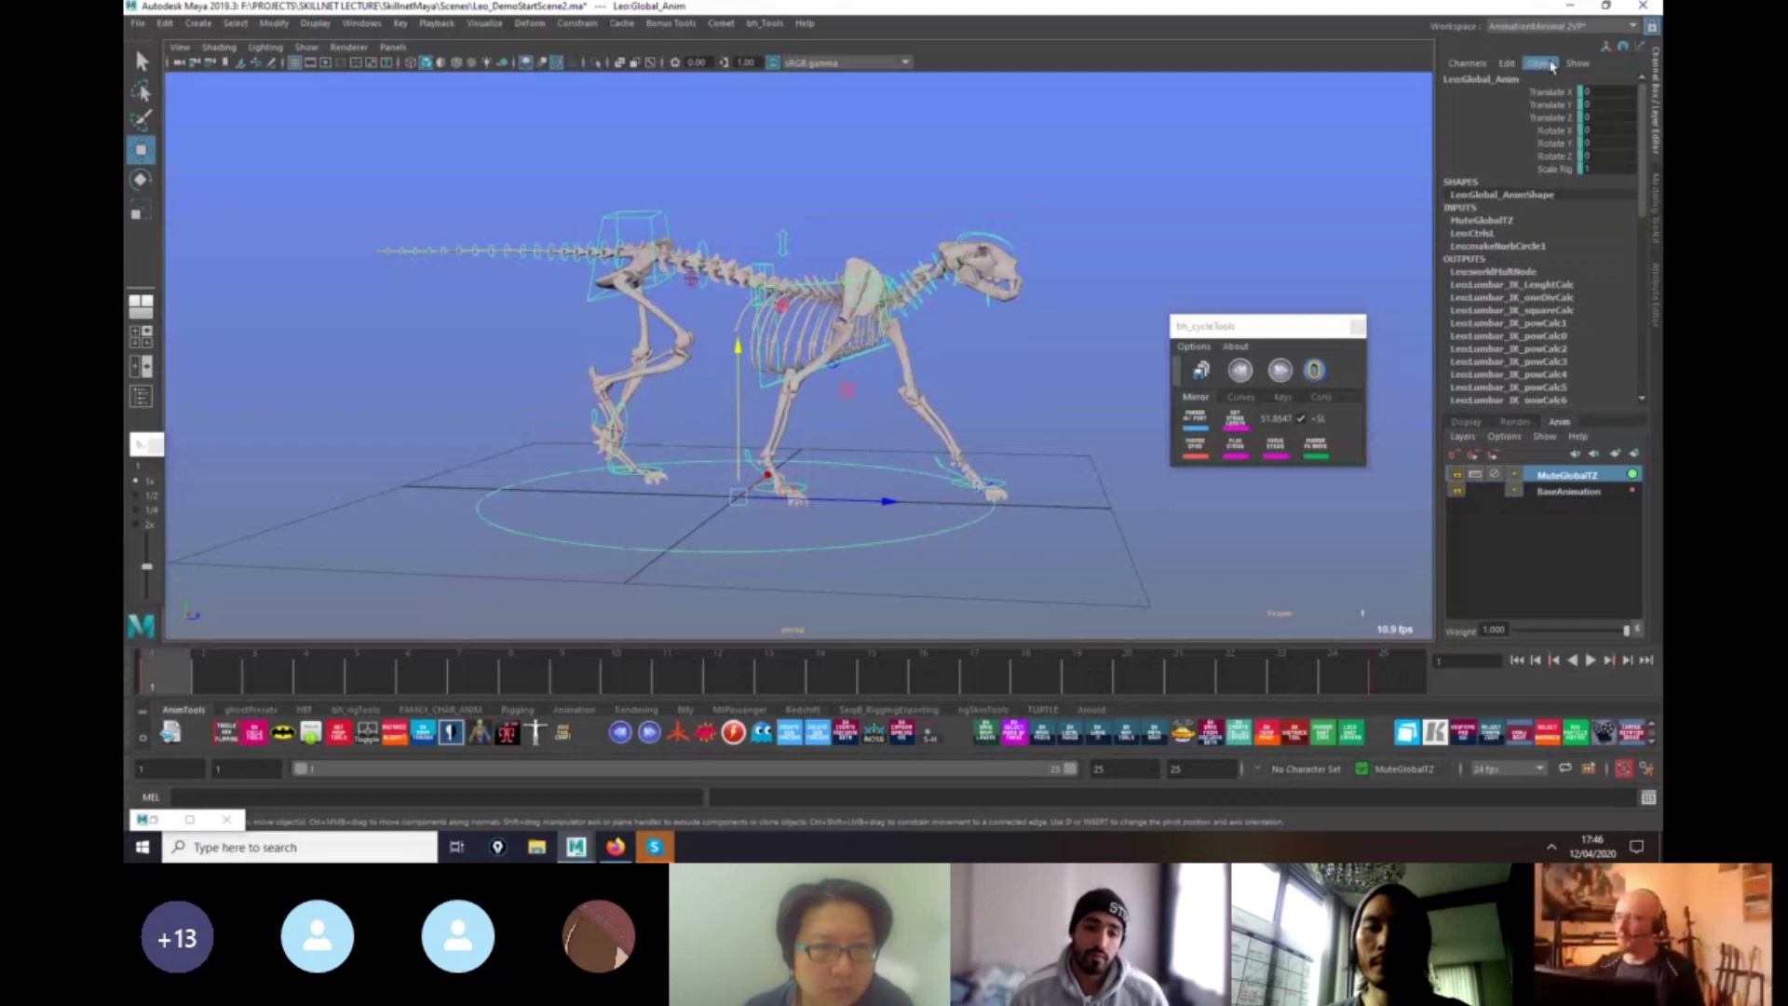
{"action": "right_click", "coordinate": [1568, 486]}
{"action": "left_click", "coordinate": [1519, 385]}
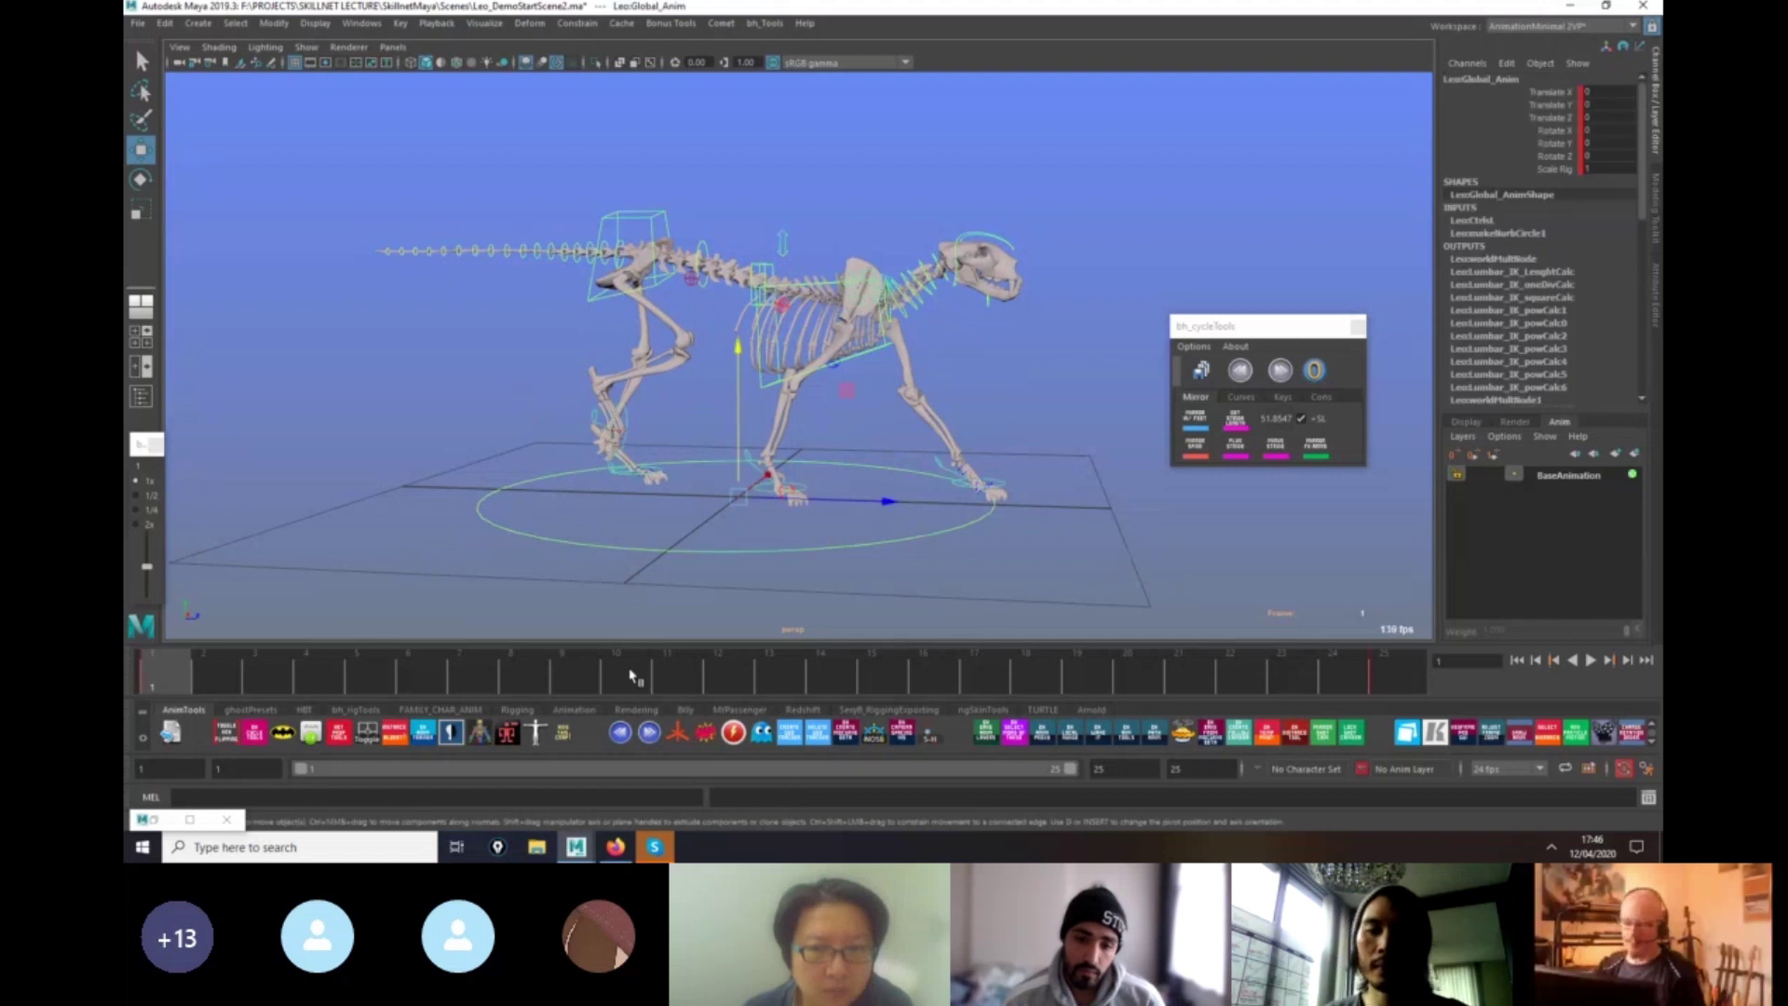
{"action": "right_click", "coordinate": [1541, 521]}
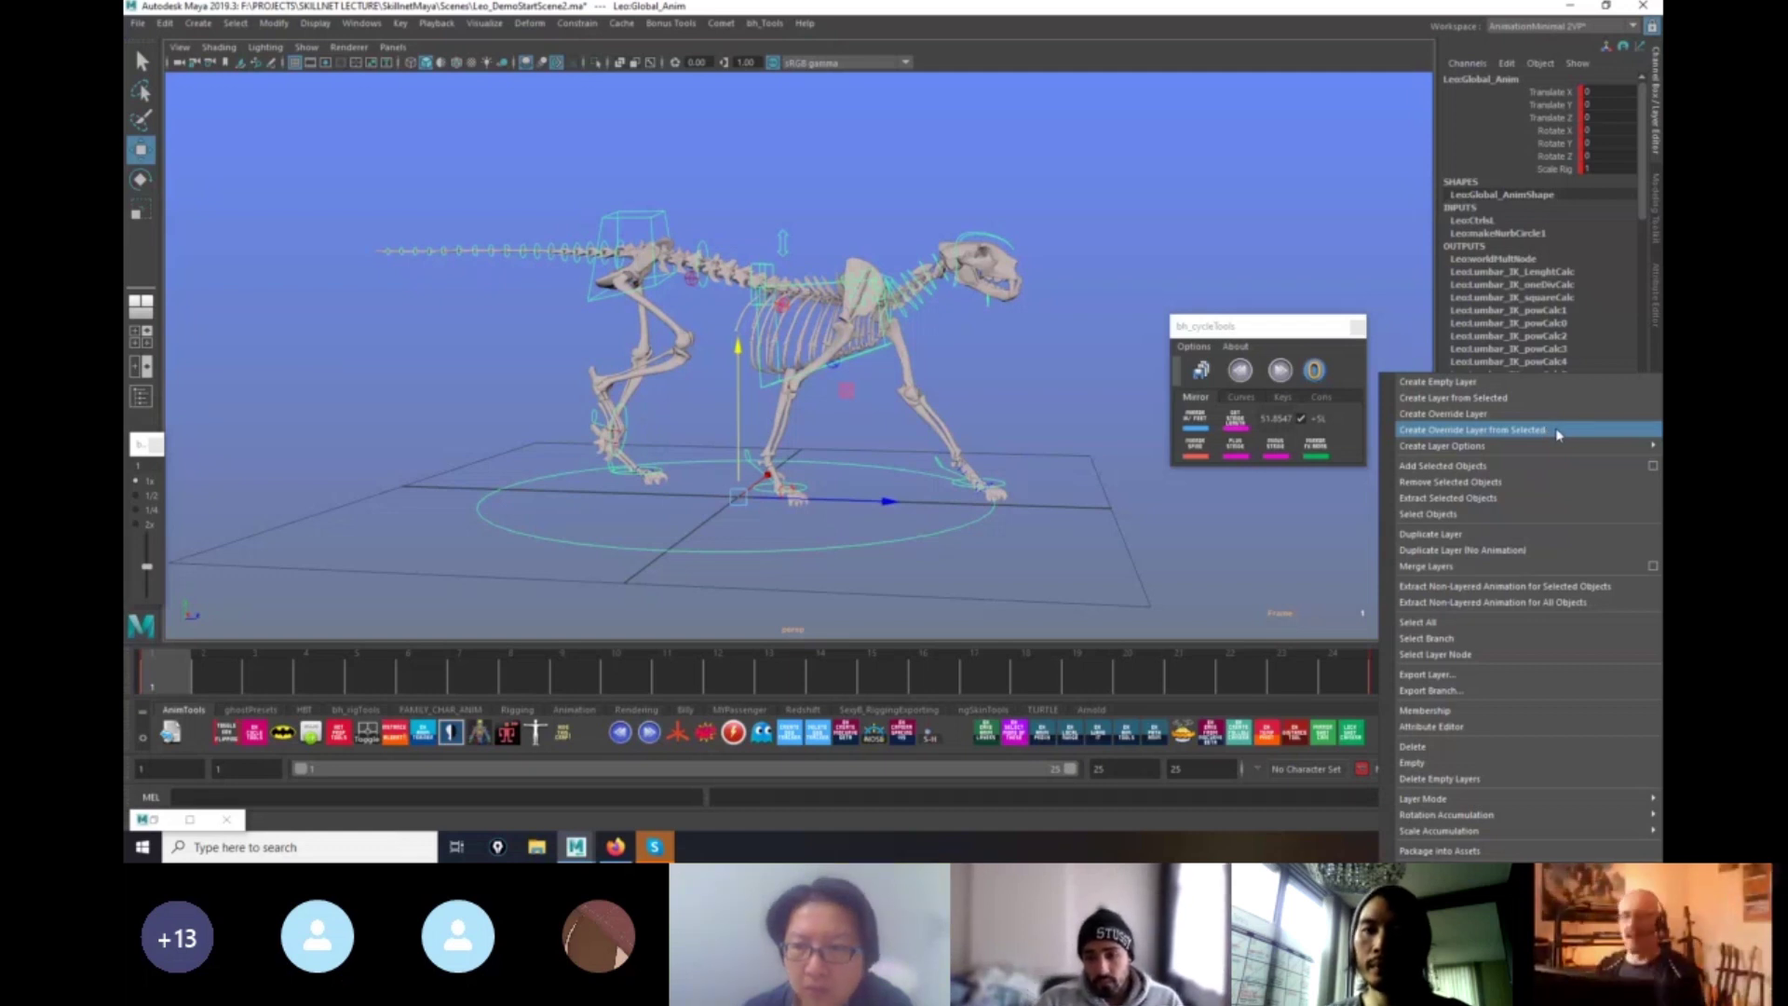
{"action": "left_click", "coordinate": [1490, 430]}
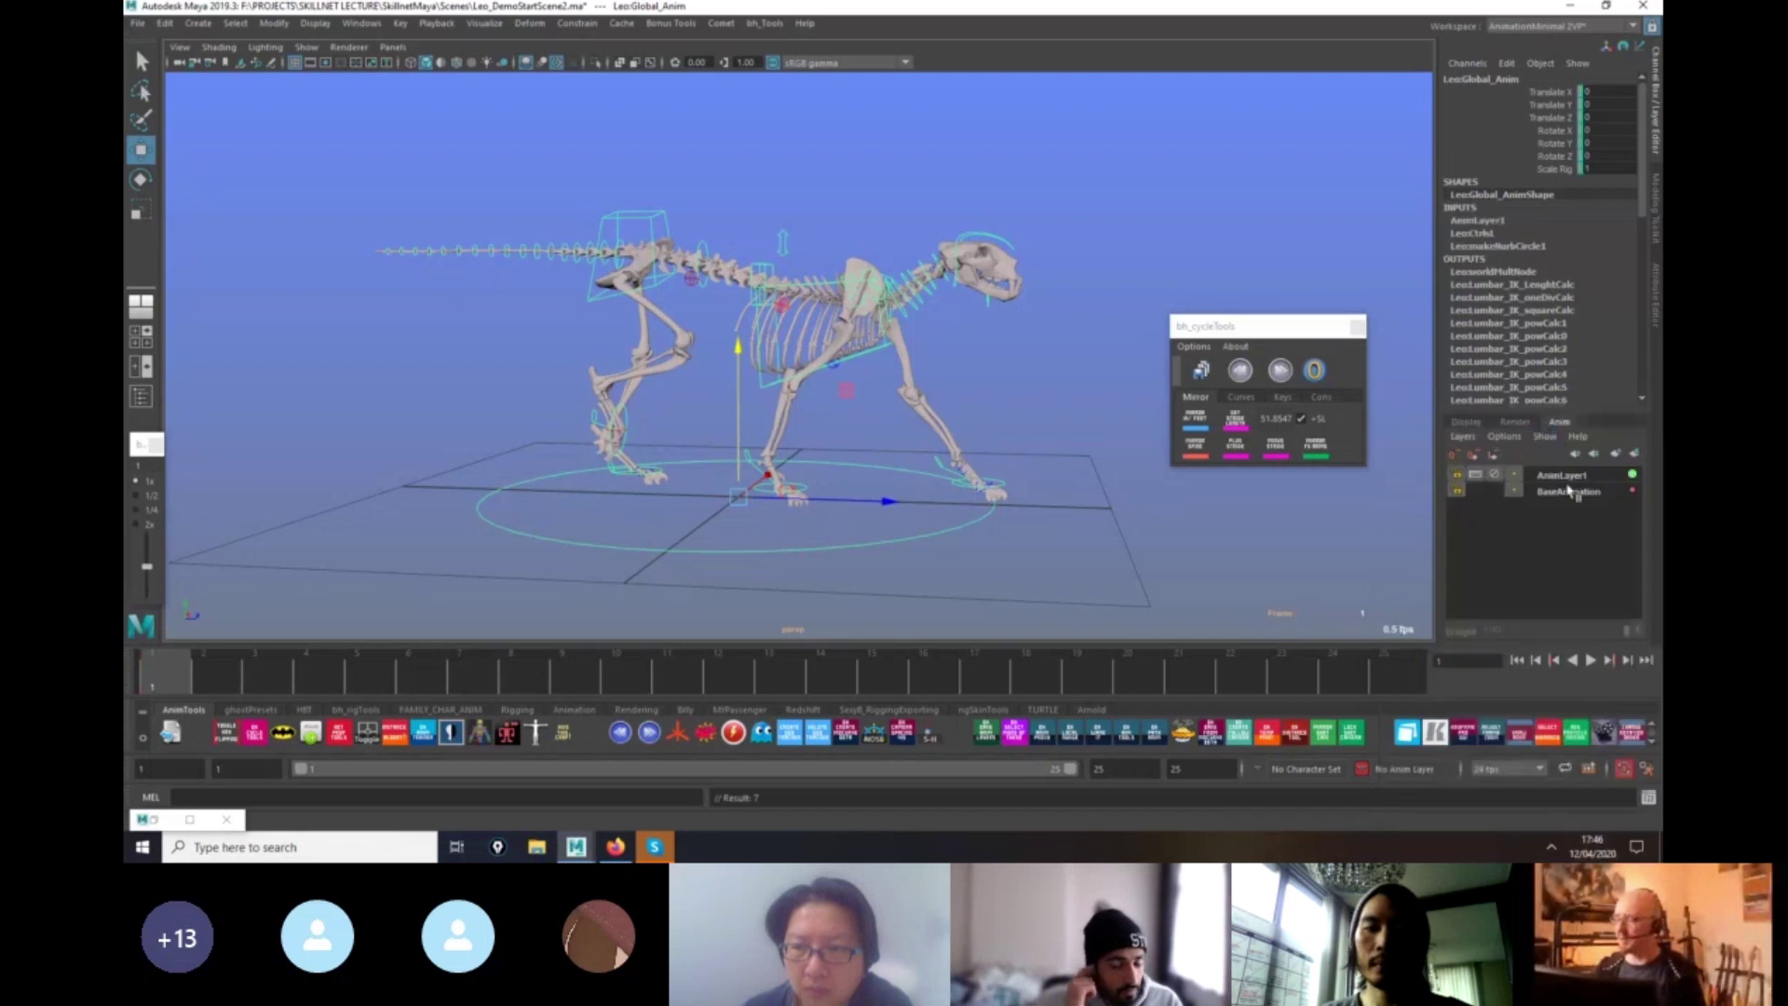
{"action": "left_click_drag", "start_coordinate": [575, 678], "coordinate": [166, 680]}
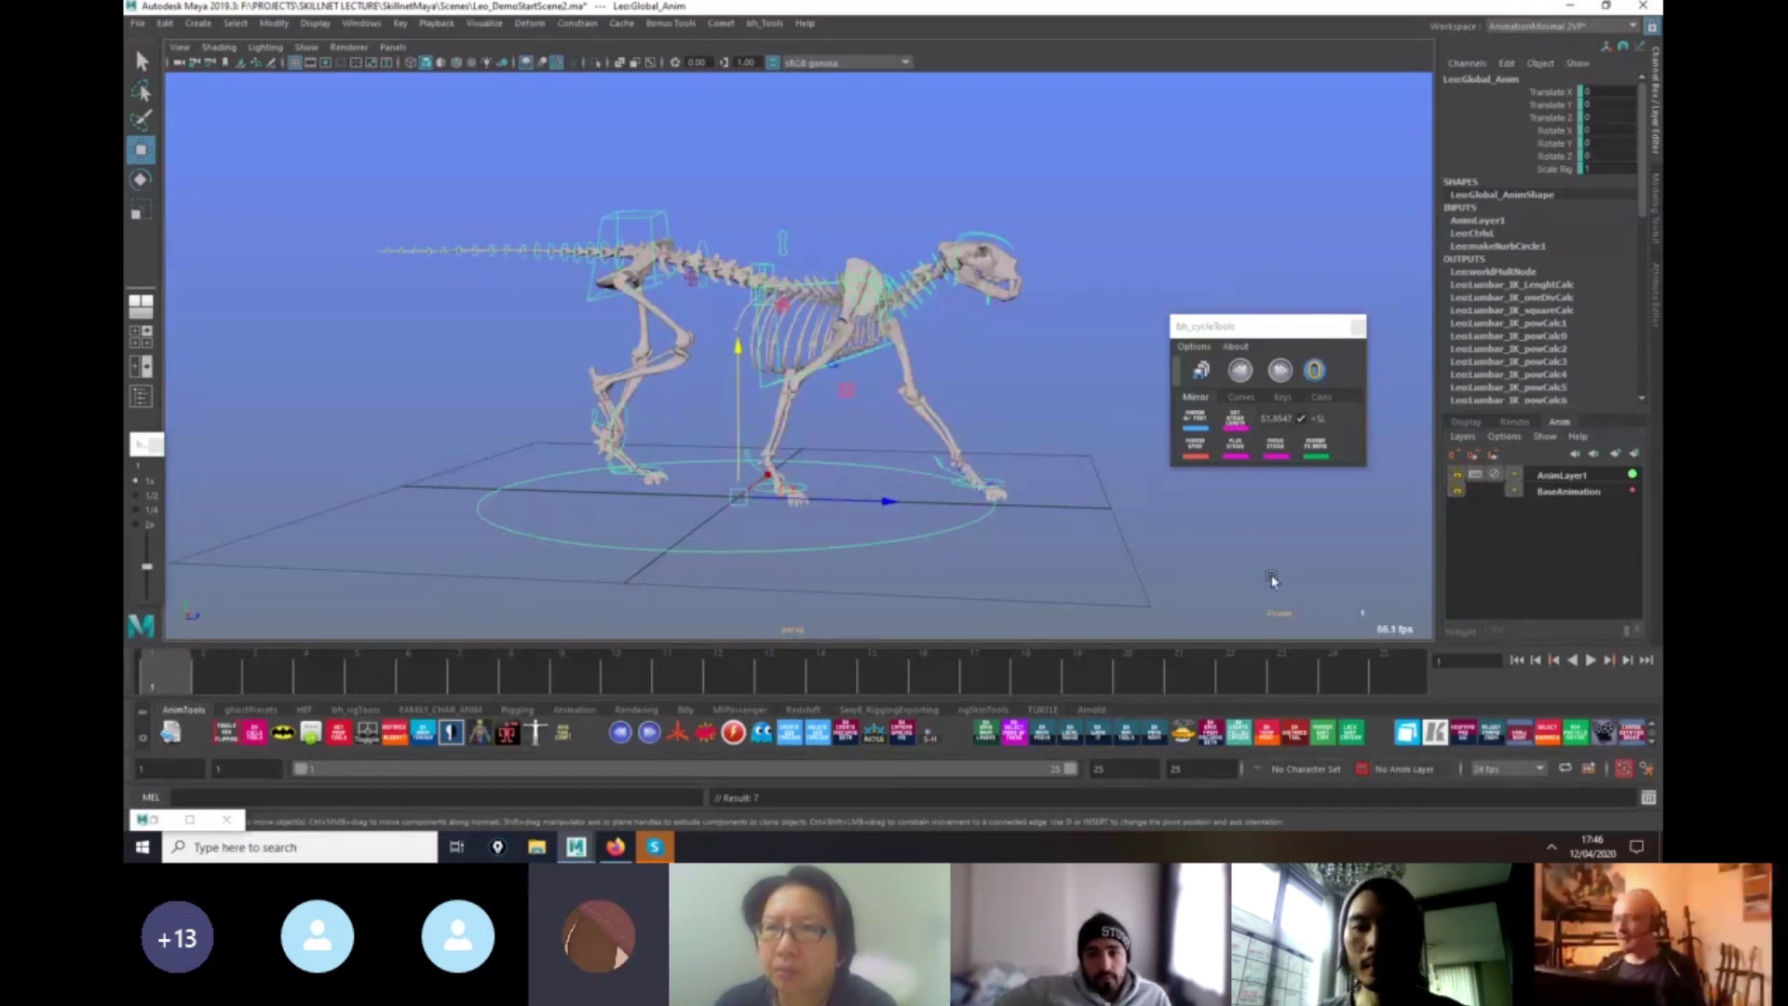
Play the cycle with the global control's override layer muted and unmuted to compare walking in place with travelling forward.
{"action": "key", "text": "alt+v"}
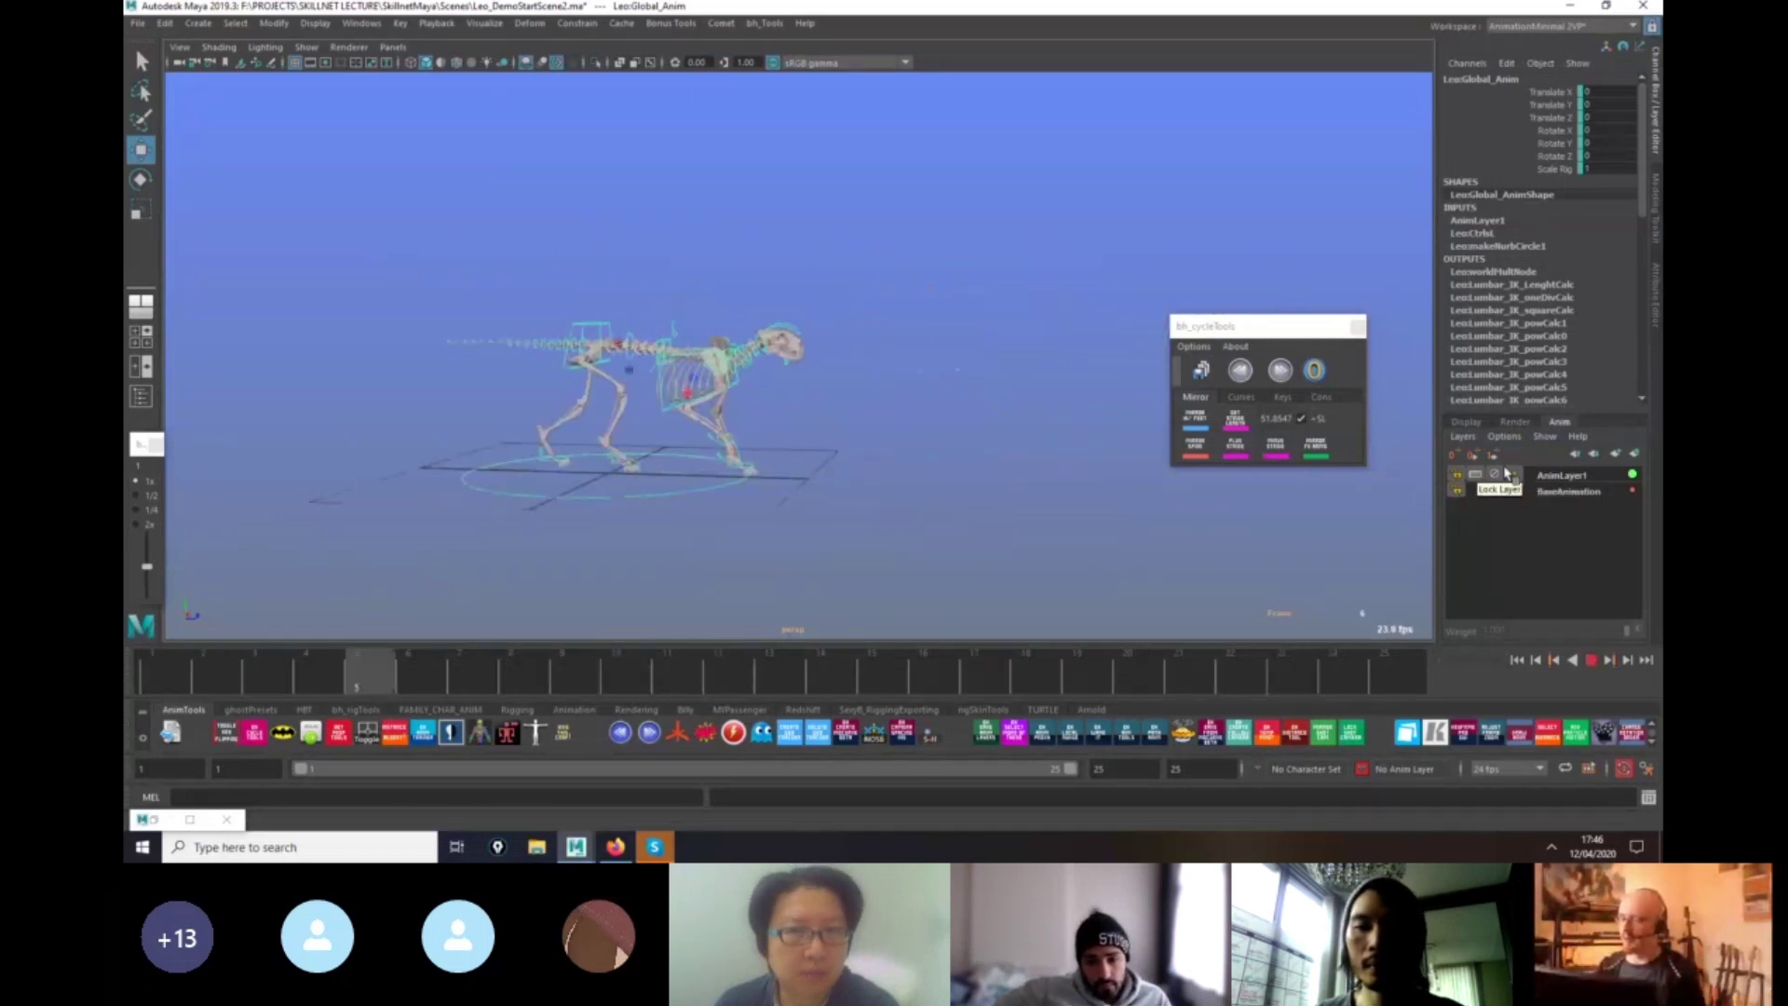
{"action": "left_click", "coordinate": [1493, 476]}
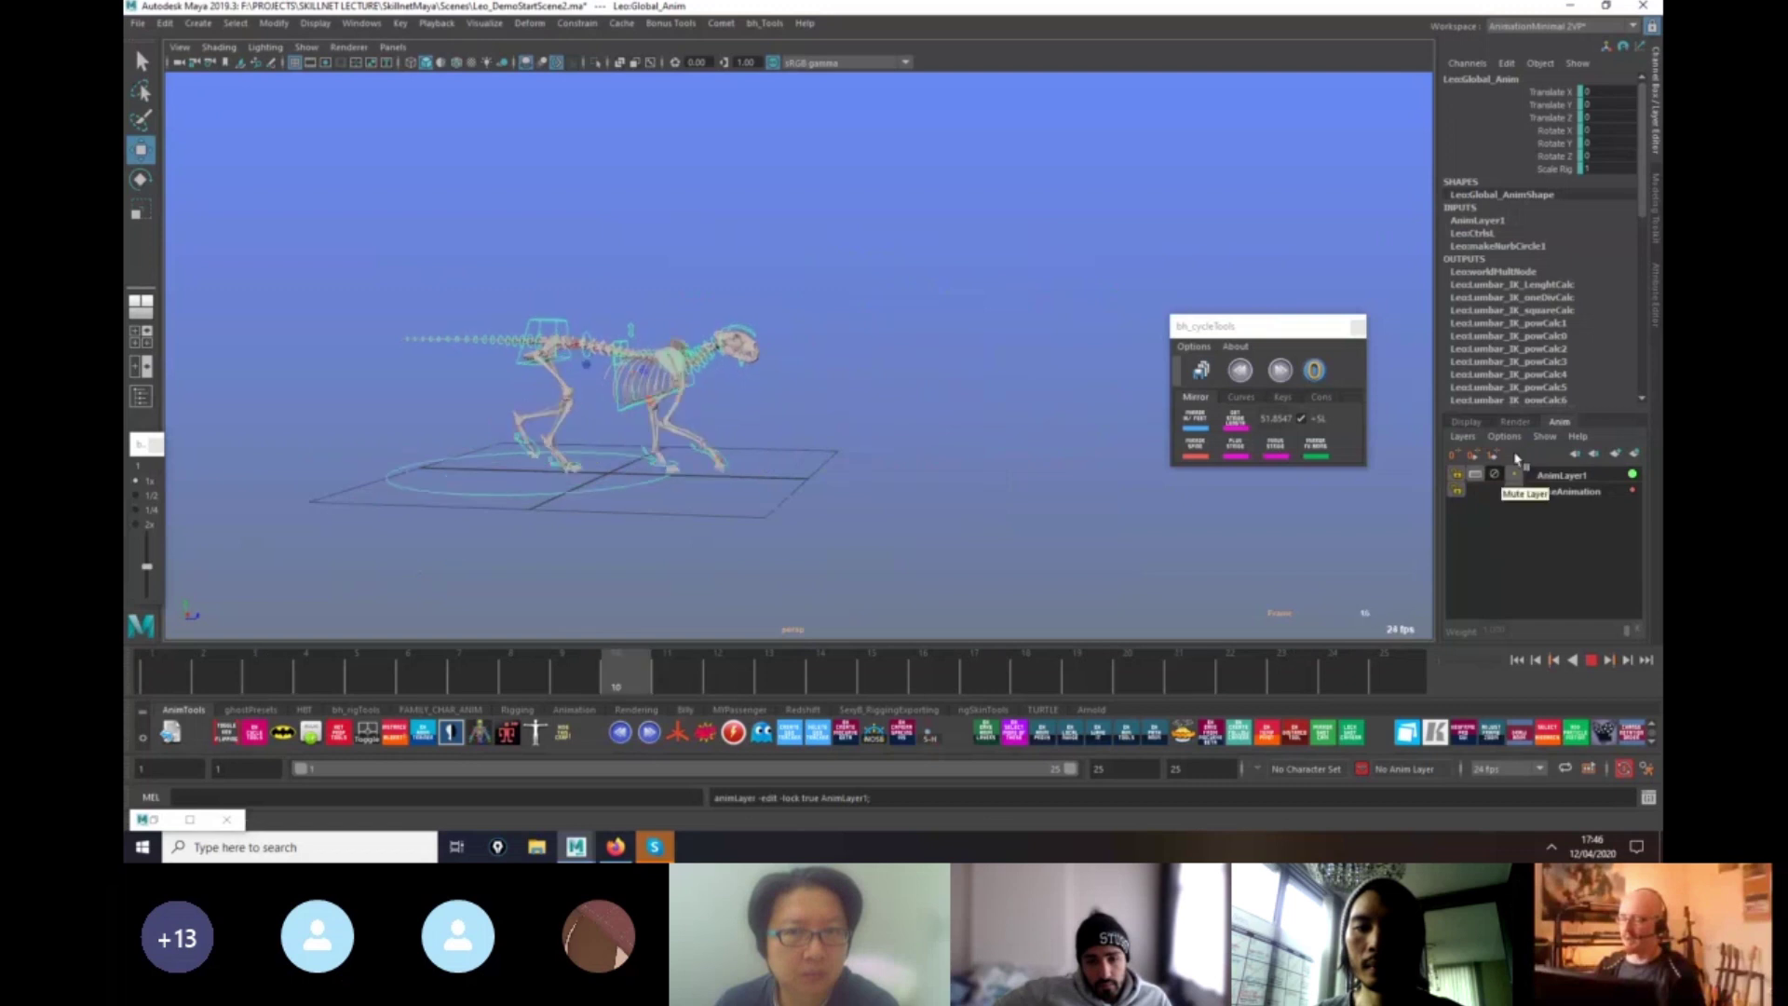
{"action": "left_click", "coordinate": [1493, 475]}
{"action": "key", "text": "alt+v"}
{"action": "key", "text": "alt+v"}
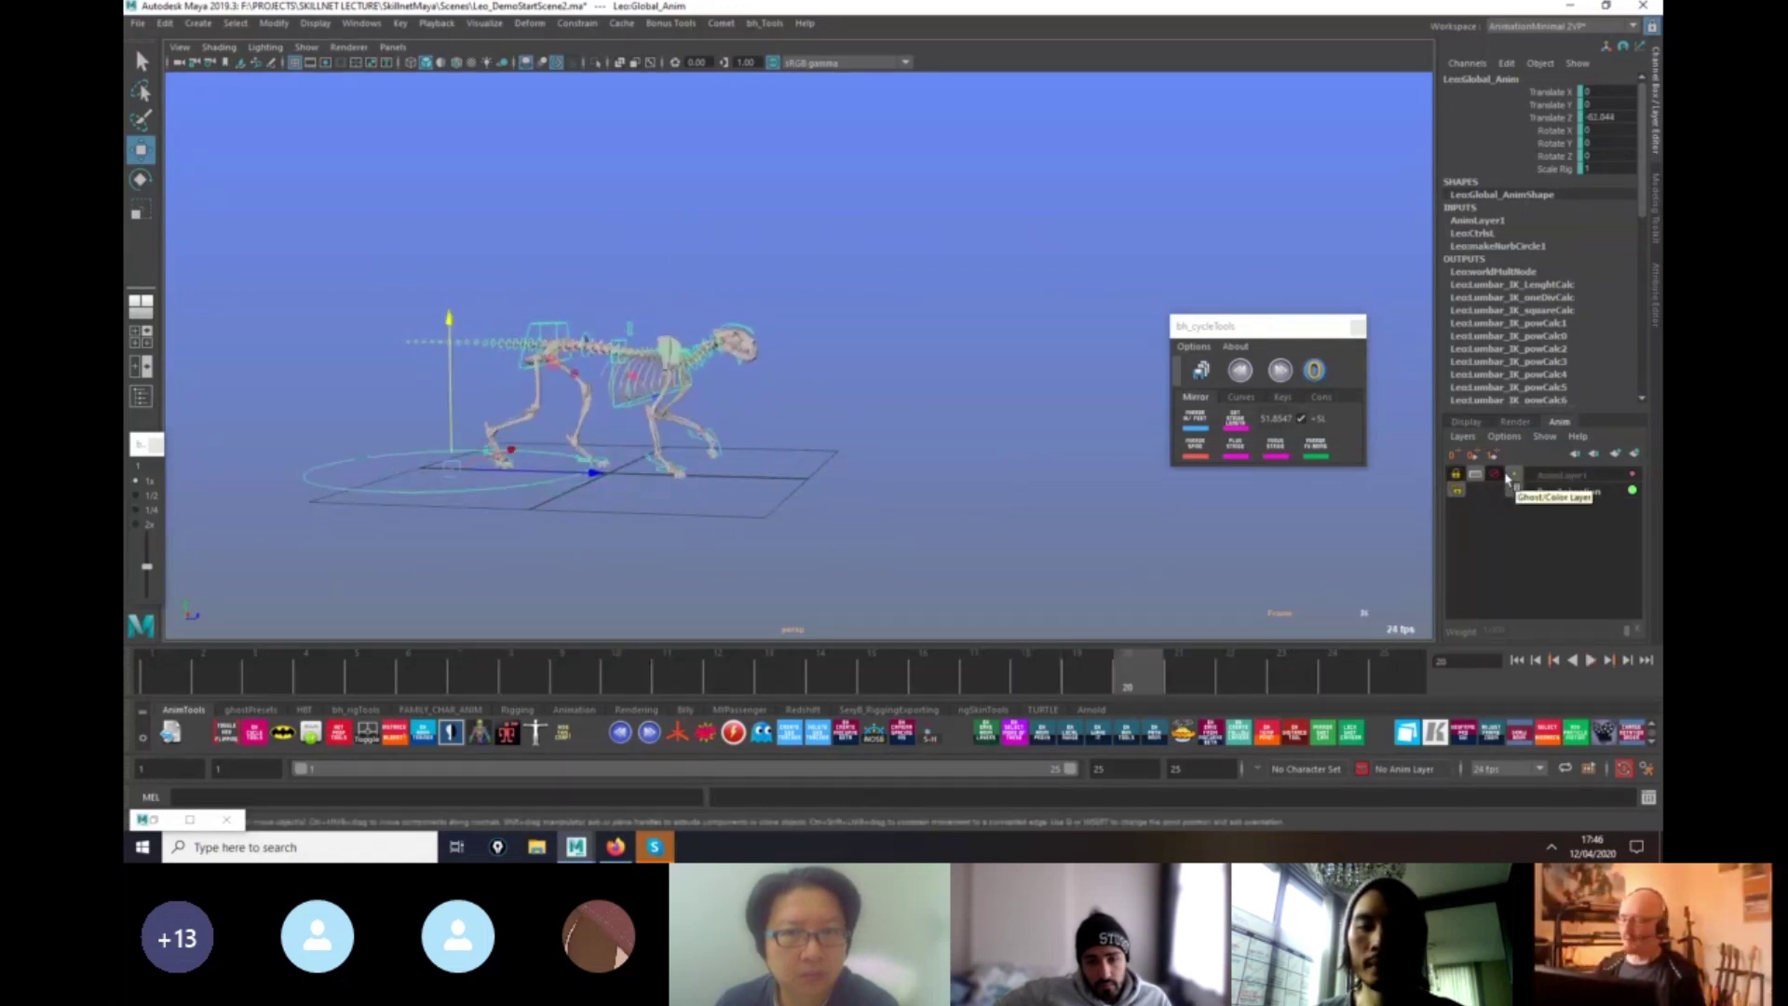
{"action": "left_click", "coordinate": [1513, 475]}
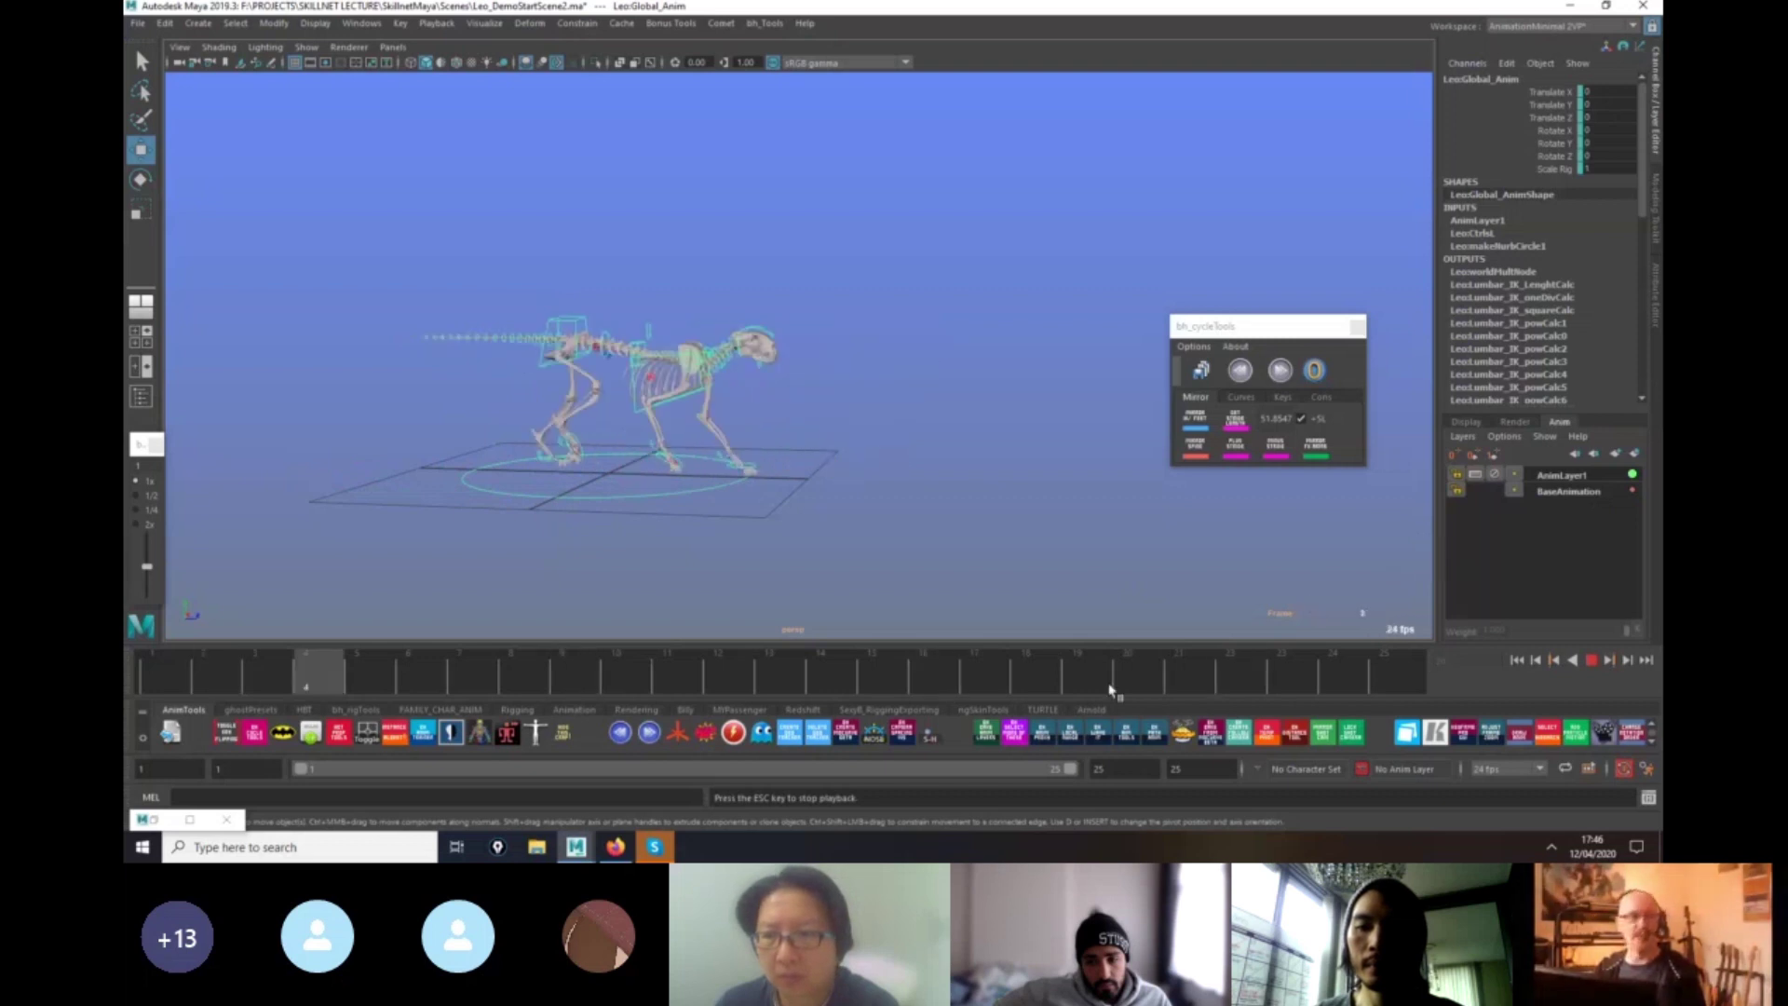
{"action": "key", "text": "Escape"}
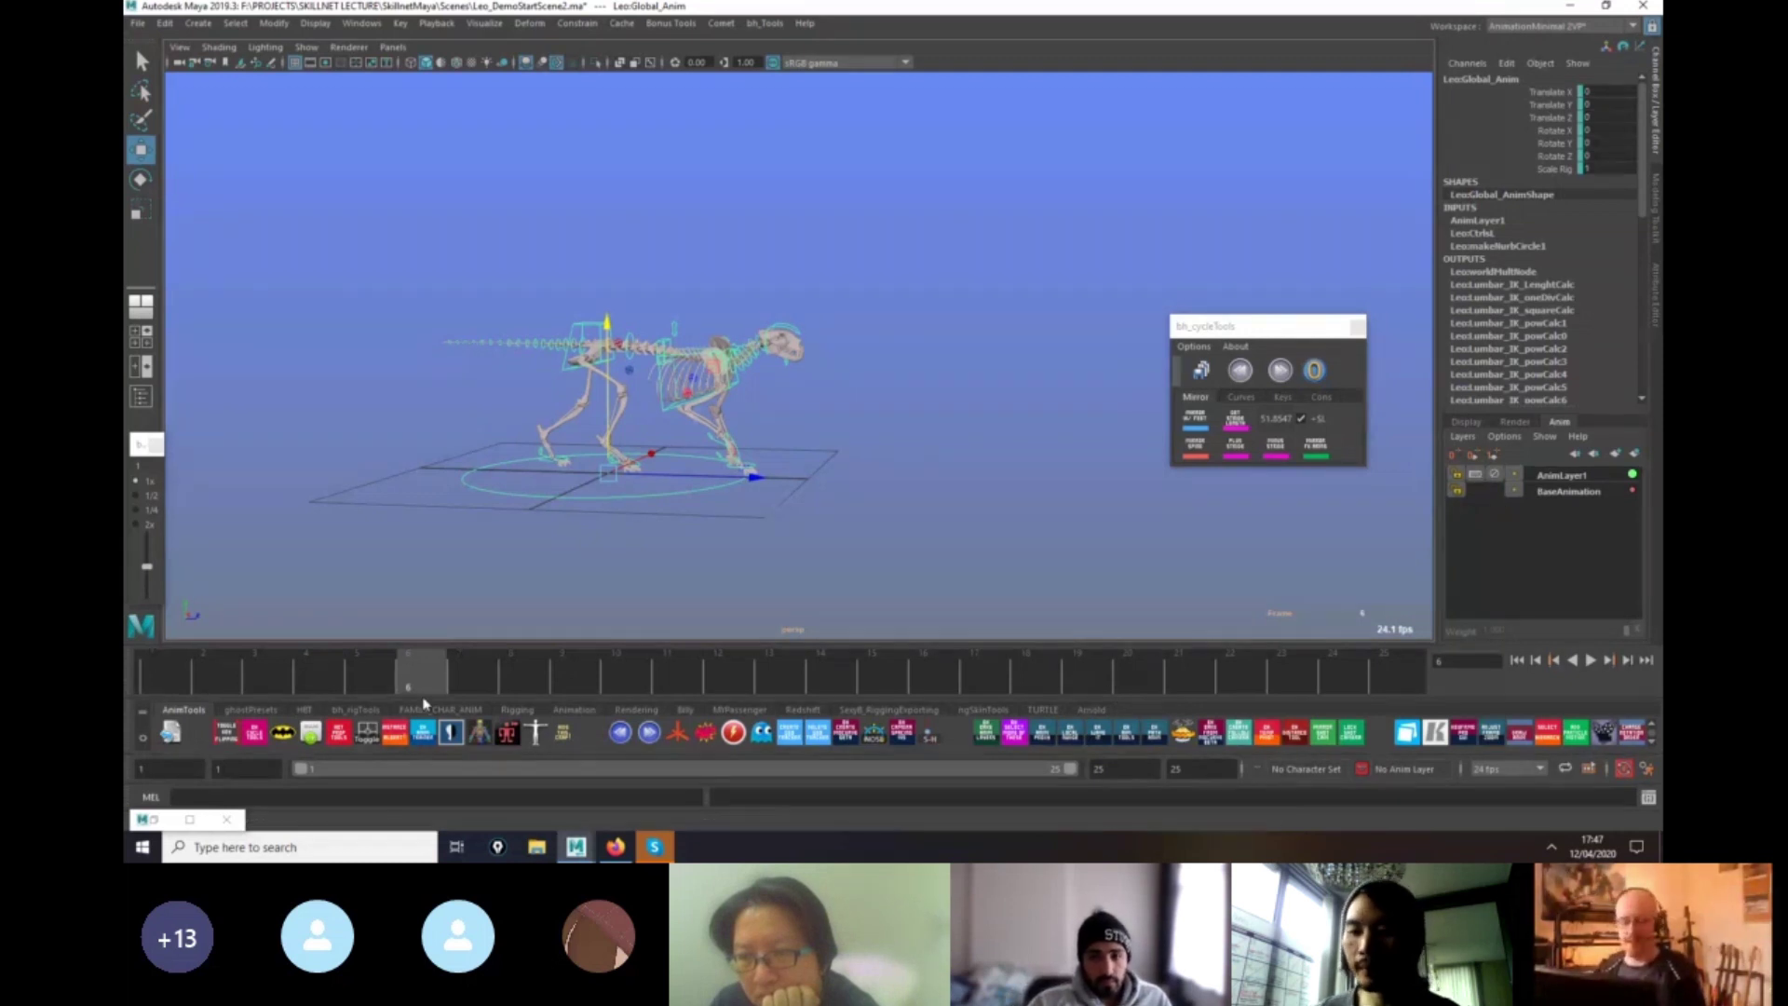
Select the right foreleg control and scrub between frames 1 and 4 to examine the pose following contact.
{"action": "left_click", "coordinate": [167, 677]}
{"action": "right_click_drag", "start_coordinate": [387, 631], "coordinate": [950, 591], "text": "alt"}
{"action": "middle_click_drag", "start_coordinate": [950, 591], "coordinate": [1093, 560], "text": "alt"}
{"action": "right_click_drag", "start_coordinate": [1093, 559], "coordinate": [1193, 560], "text": "alt"}
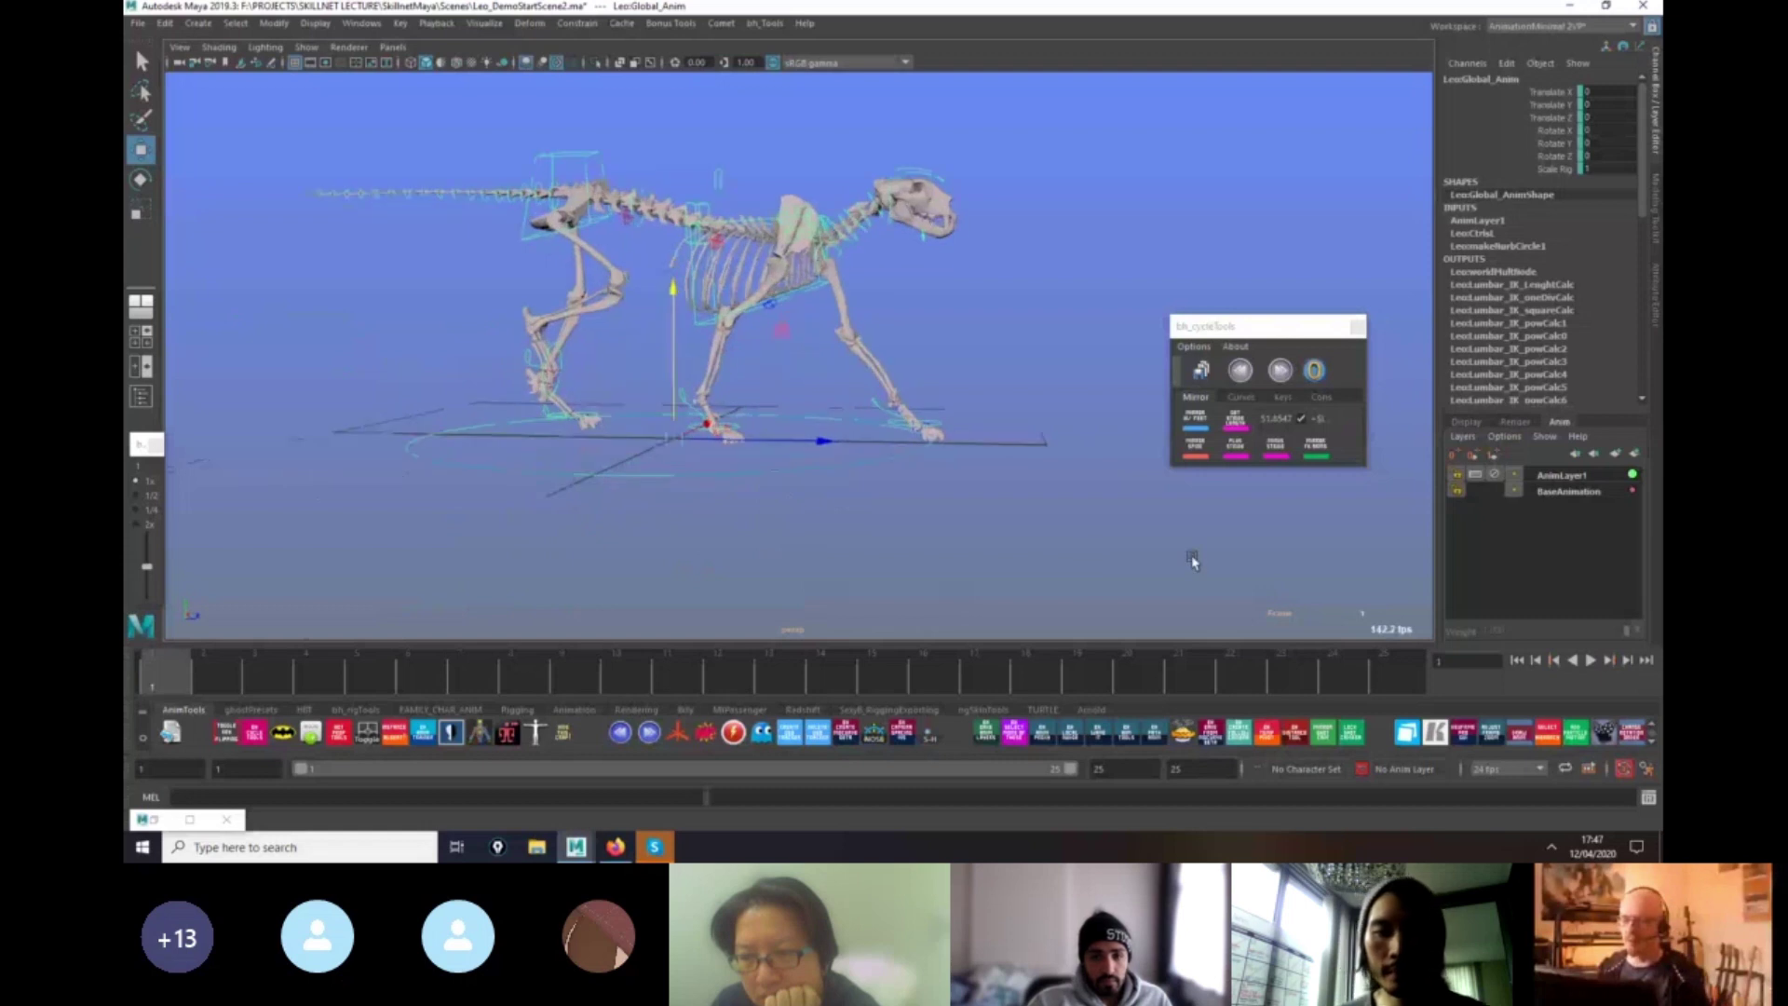
{"action": "middle_click_drag", "start_coordinate": [1193, 562], "coordinate": [1189, 650], "text": "alt"}
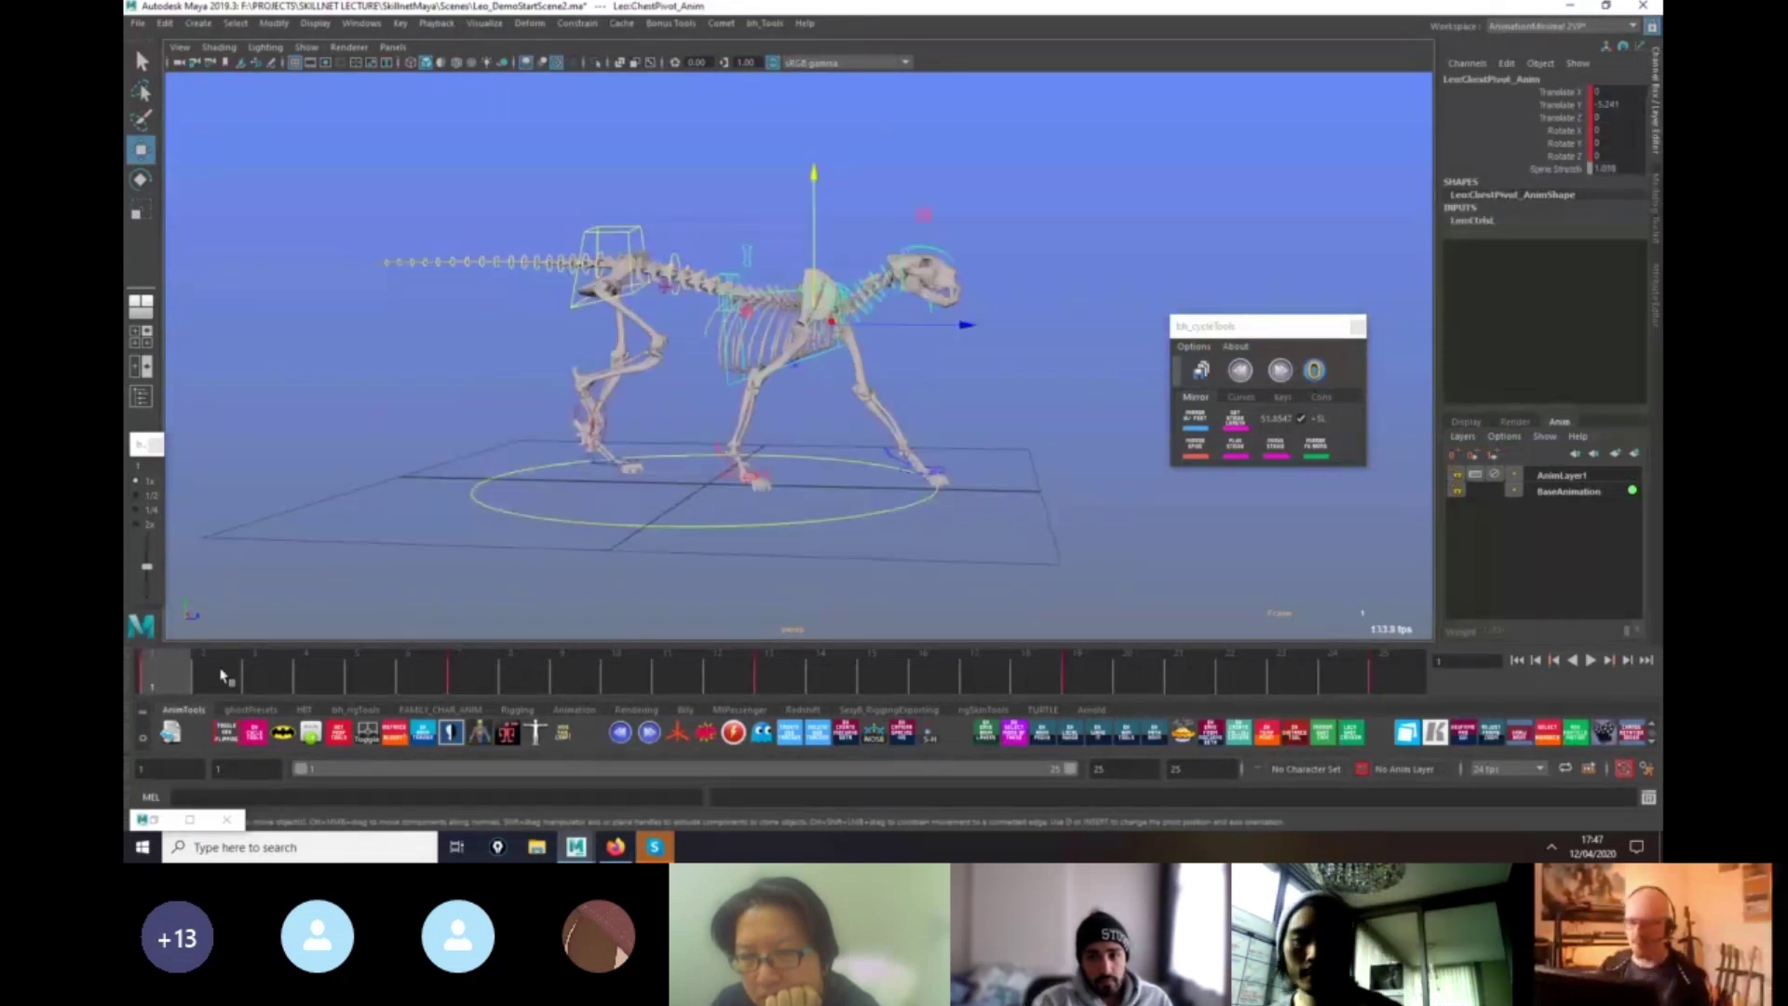
{"action": "key", "text": "alt+v"}
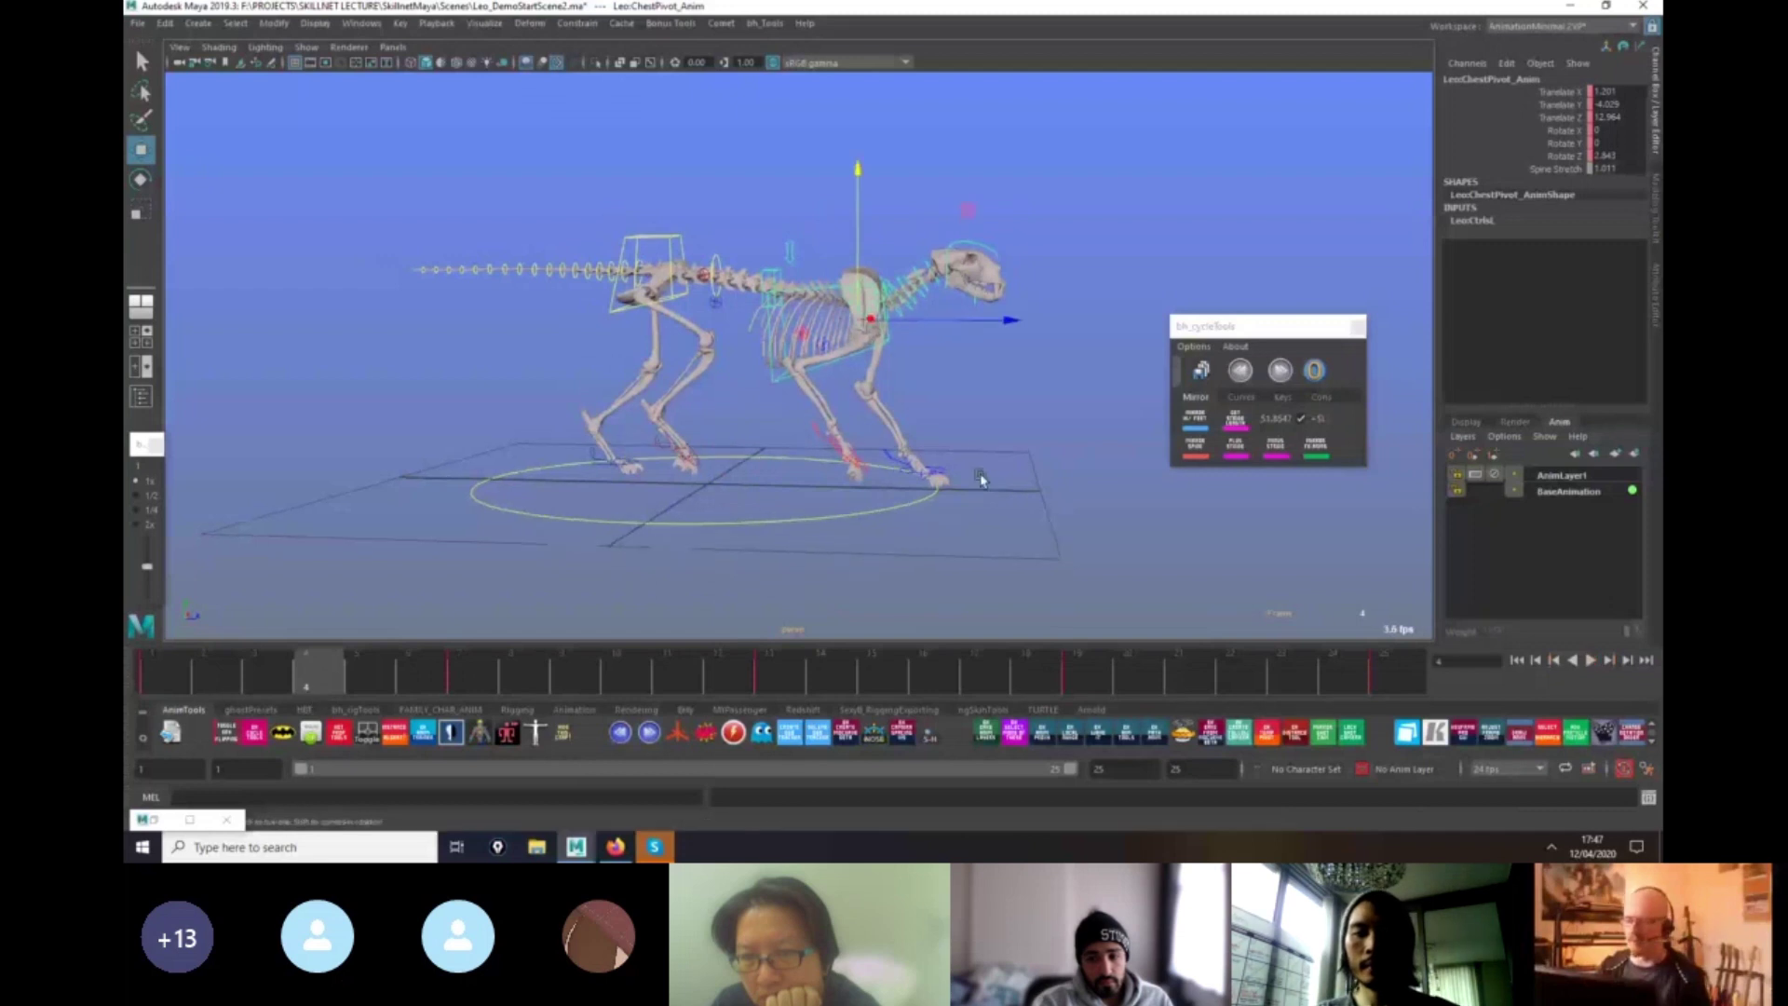
{"action": "left_click_drag", "start_coordinate": [982, 479], "coordinate": [976, 452], "text": "alt"}
{"action": "mouse_move", "coordinate": [323, 686]}
{"action": "left_mouse_down"}
{"action": "mouse_move", "coordinate": [177, 689]}
{"action": "mouse_move", "coordinate": [318, 688]}
{"action": "left_mouse_up"}
{"action": "left_click", "coordinate": [797, 443]}
{"action": "left_click_drag", "start_coordinate": [164, 691], "coordinate": [326, 690]}
Compare the nudge tools in the bh_cycleTools and bh_animUtilityBelt windows, leaving bh_cycleTools open beside the skeleton.
{"action": "left_click_drag", "start_coordinate": [1248, 326], "coordinate": [1203, 365]}
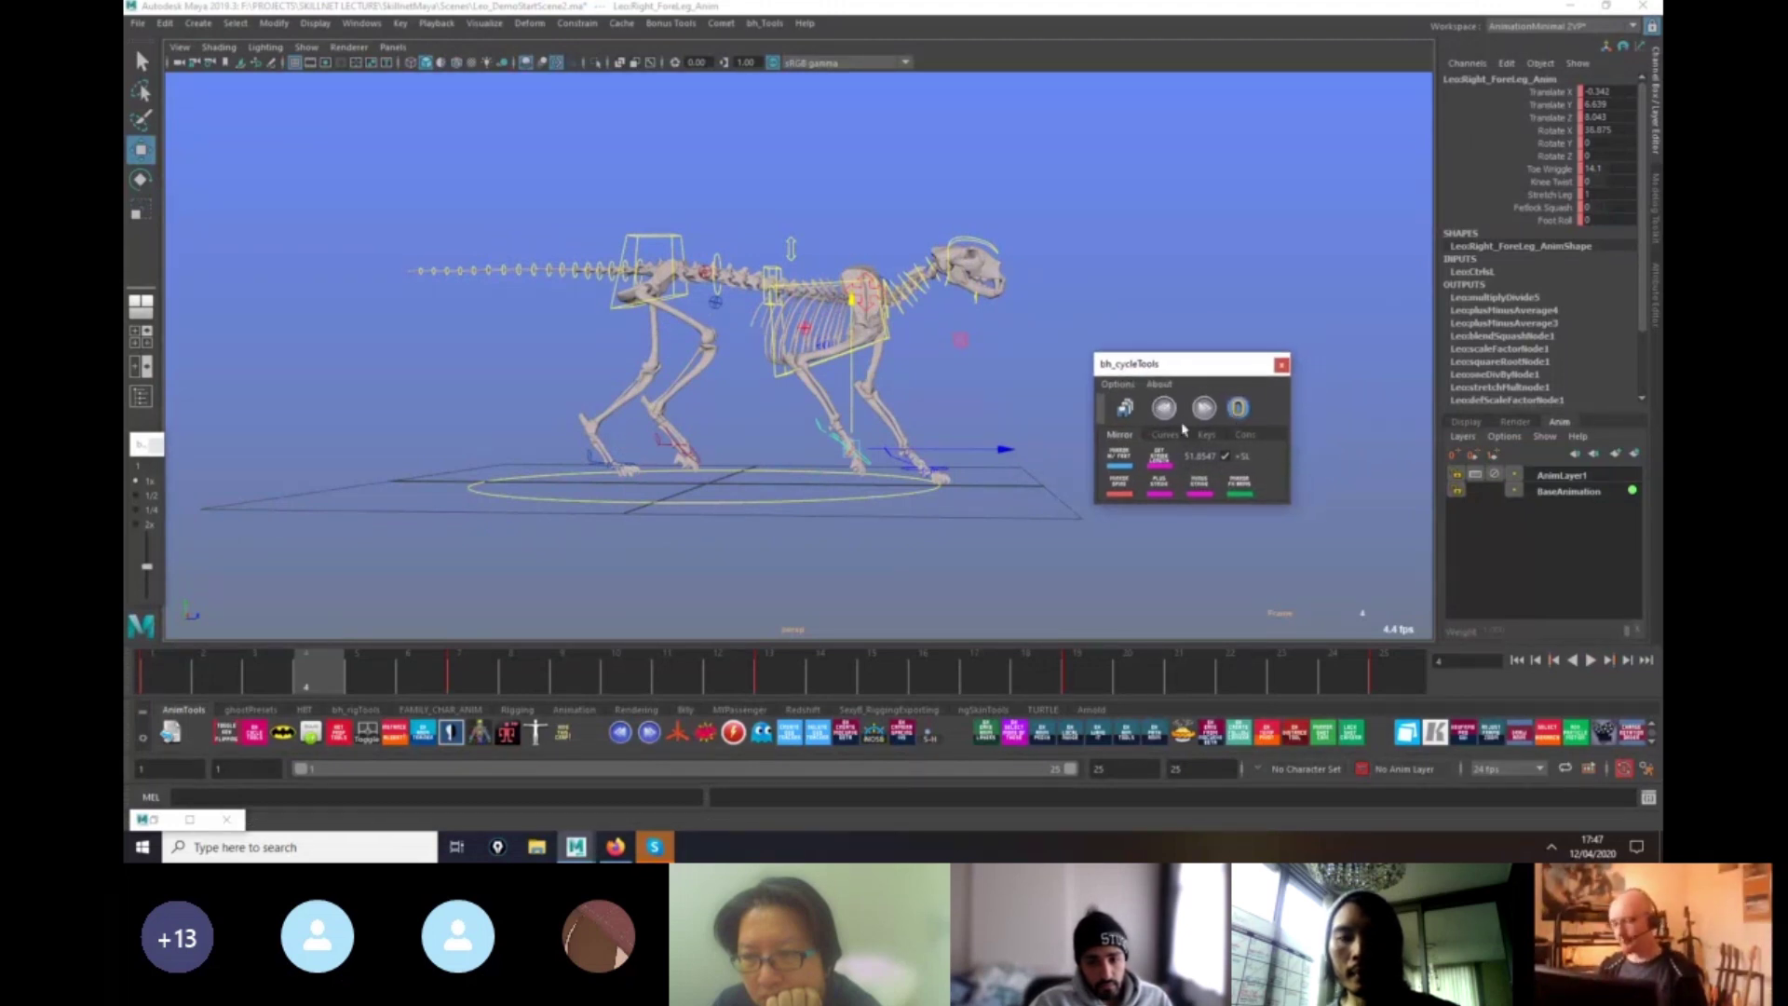
{"action": "left_click", "coordinate": [1101, 409]}
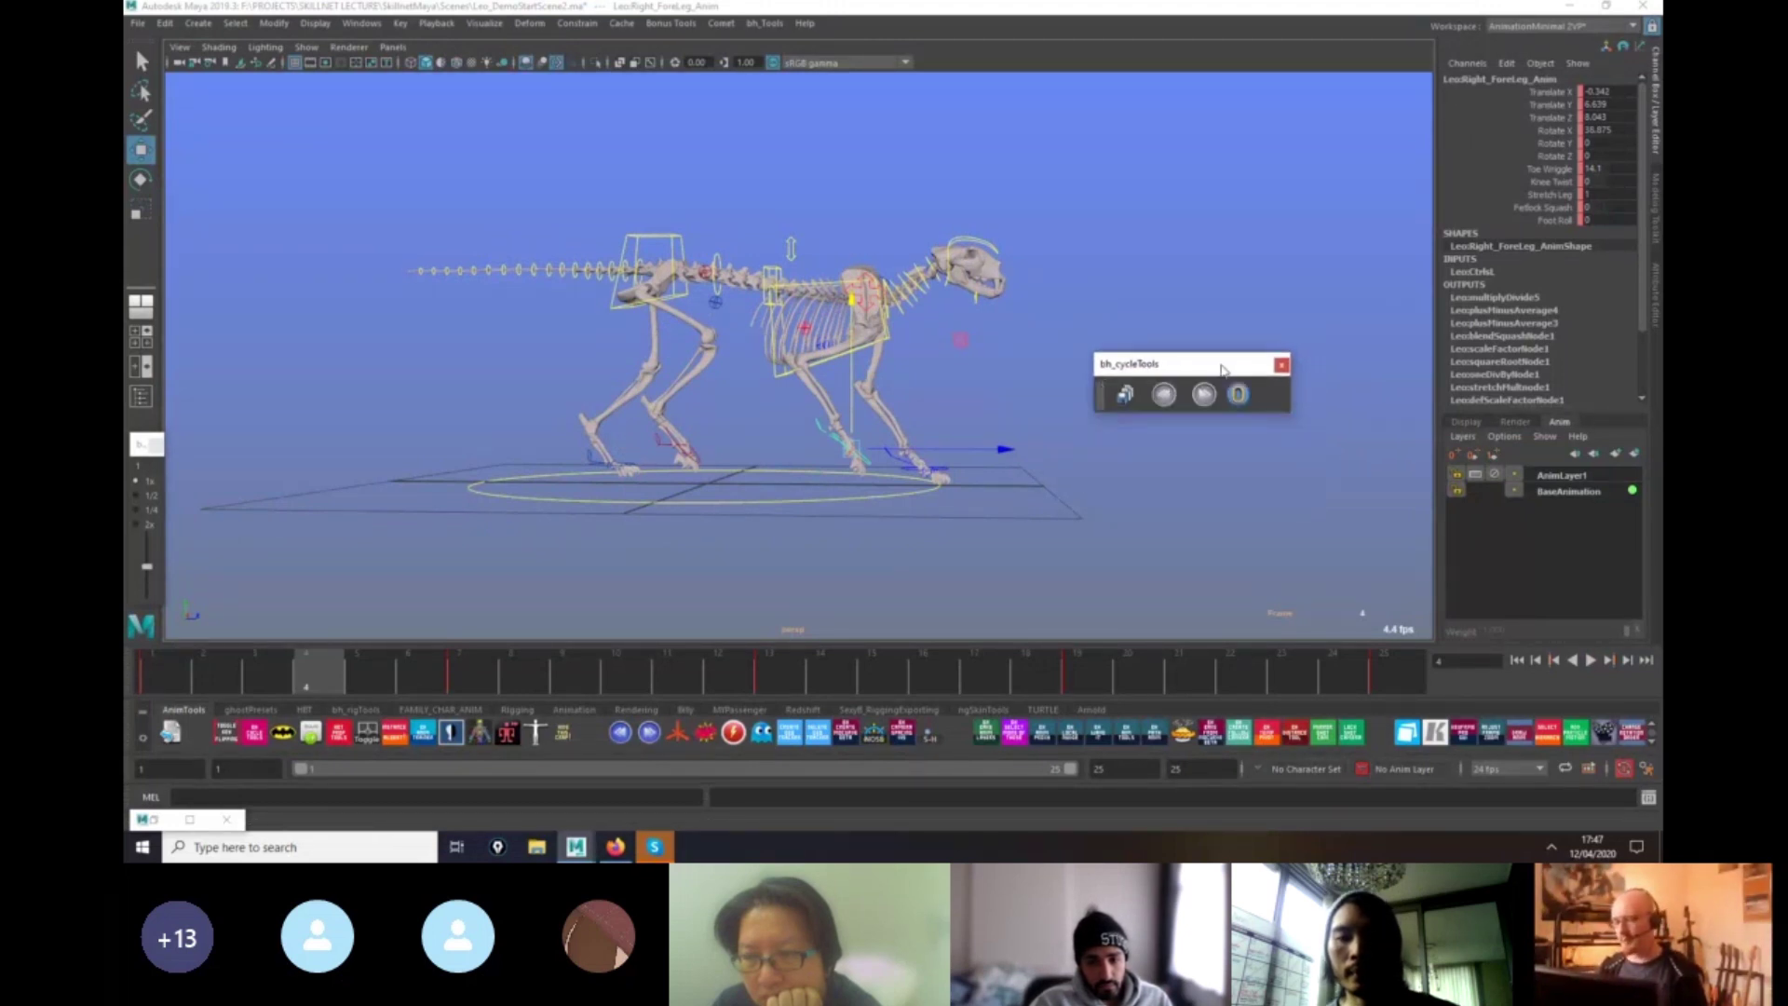
{"action": "left_click_drag", "start_coordinate": [1221, 365], "coordinate": [1179, 446]}
{"action": "left_click", "coordinate": [1059, 480]}
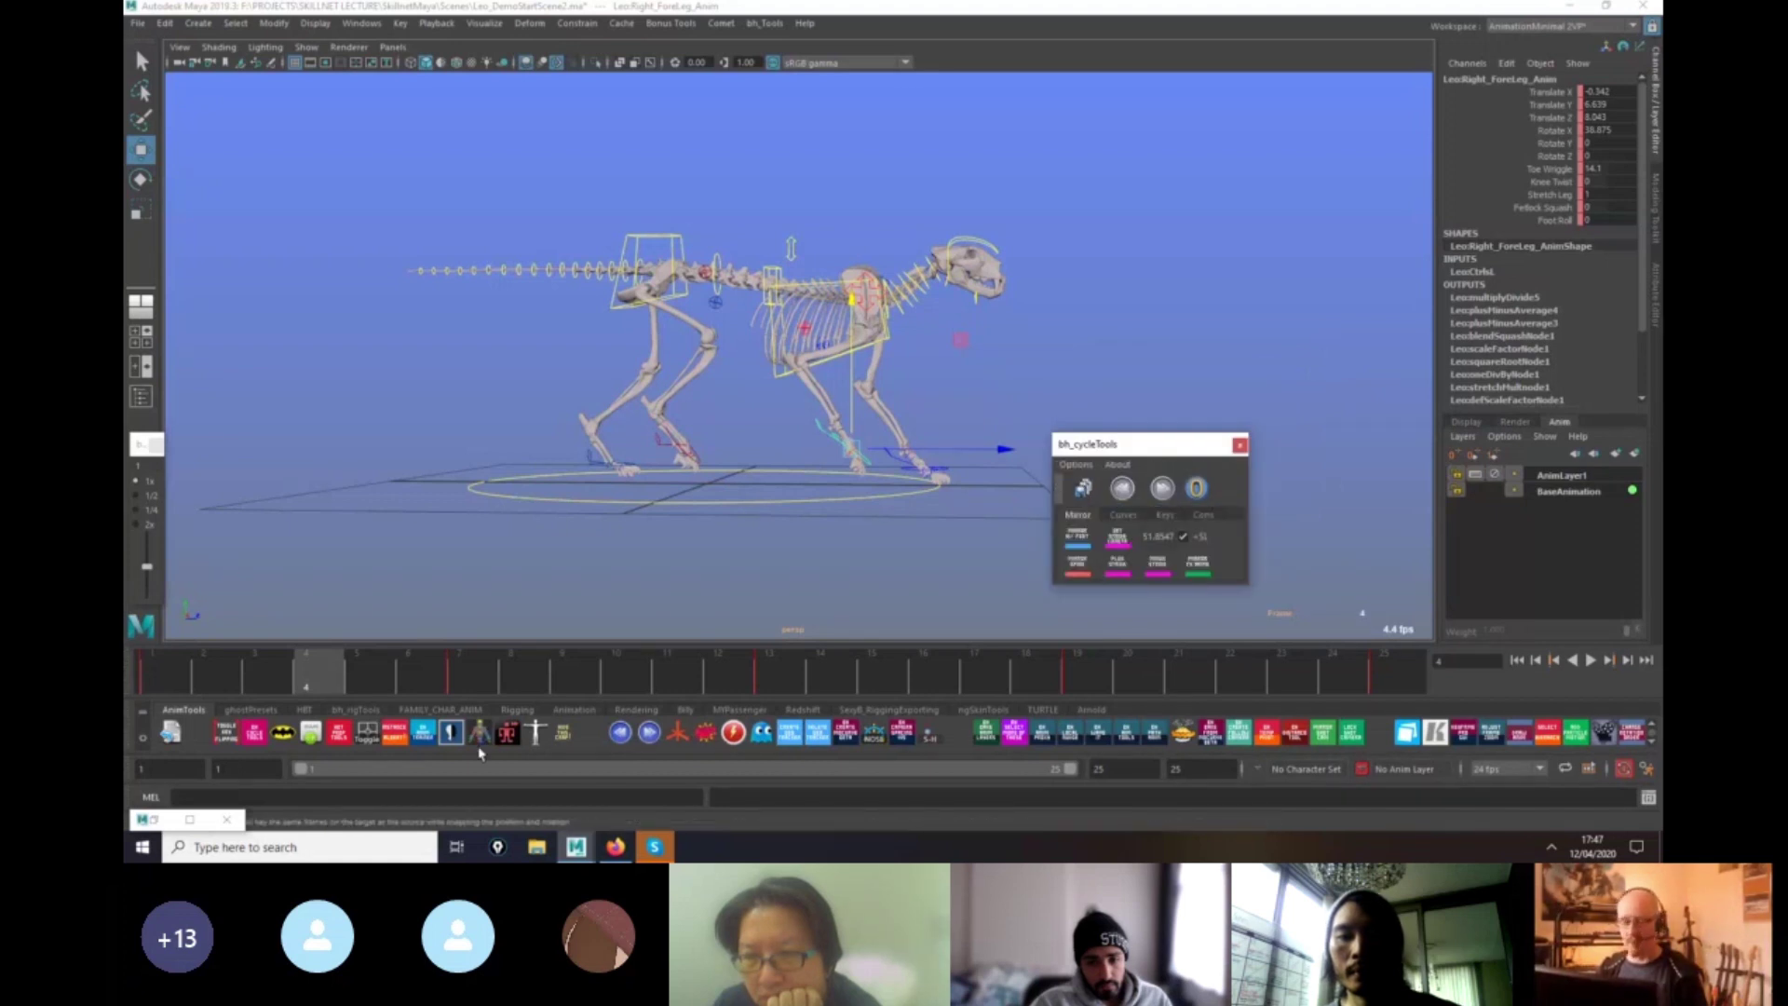
{"action": "left_click", "coordinate": [309, 735]}
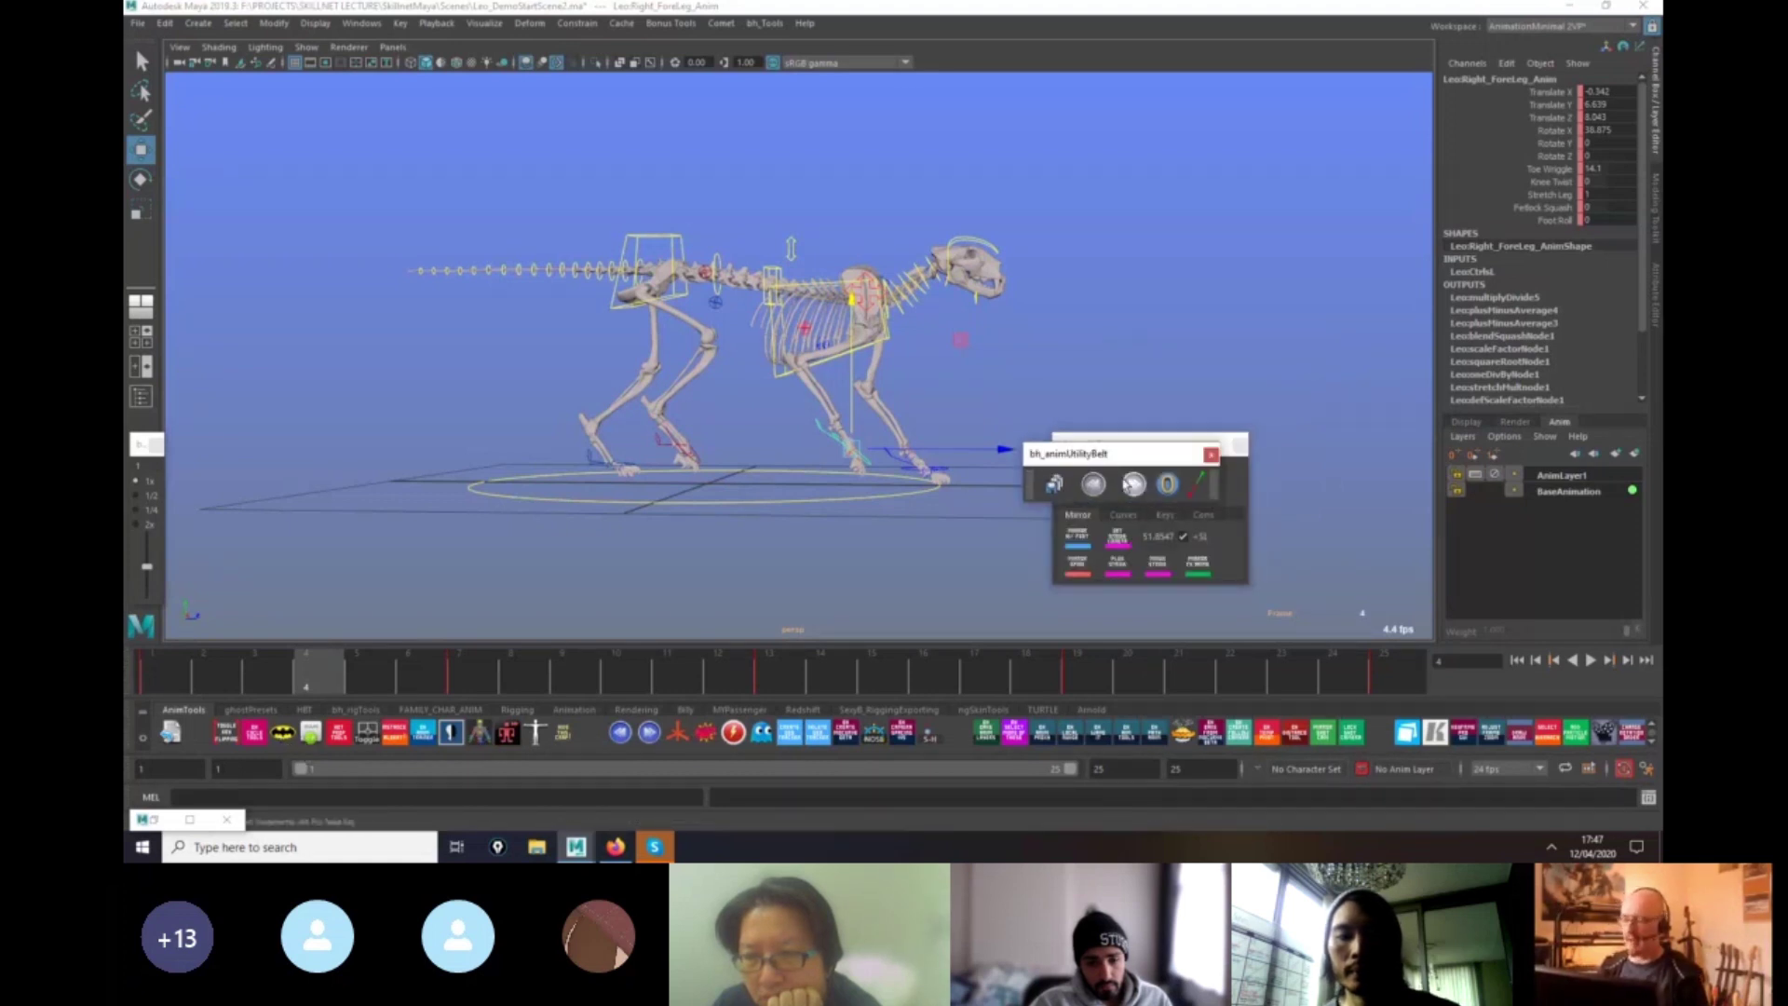
{"action": "left_click", "coordinate": [1148, 482]}
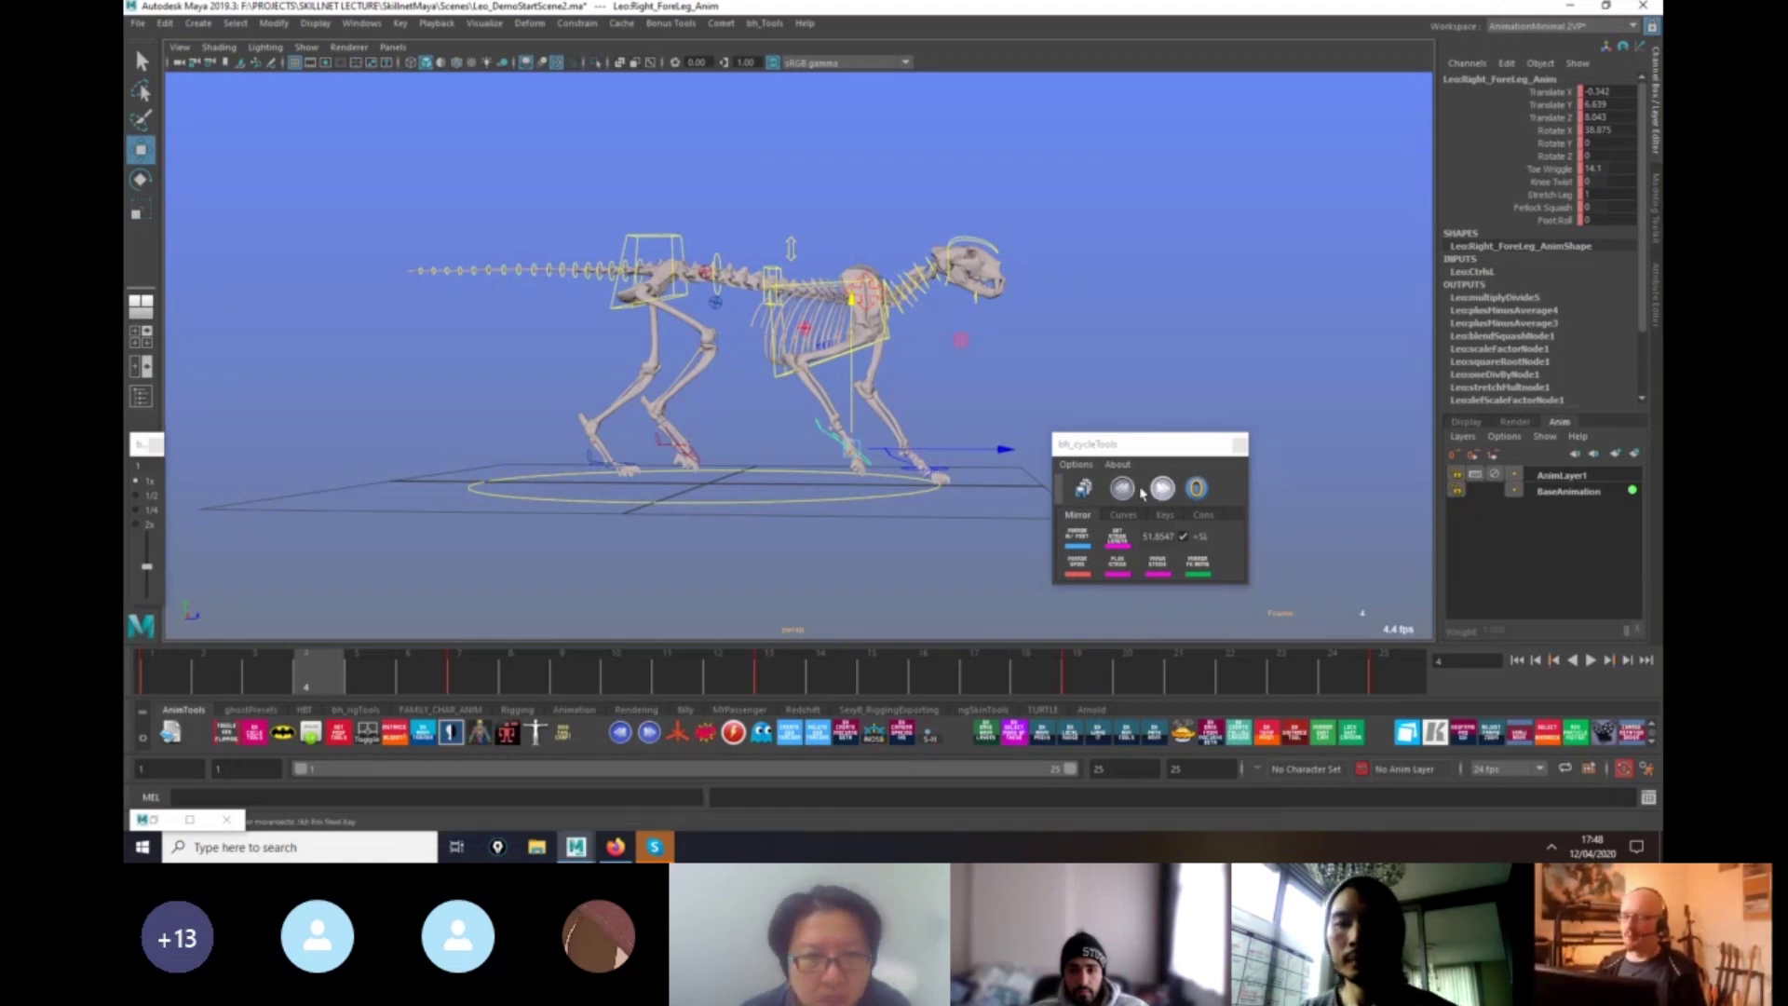
{"action": "left_click_drag", "start_coordinate": [1165, 445], "coordinate": [452, 473]}
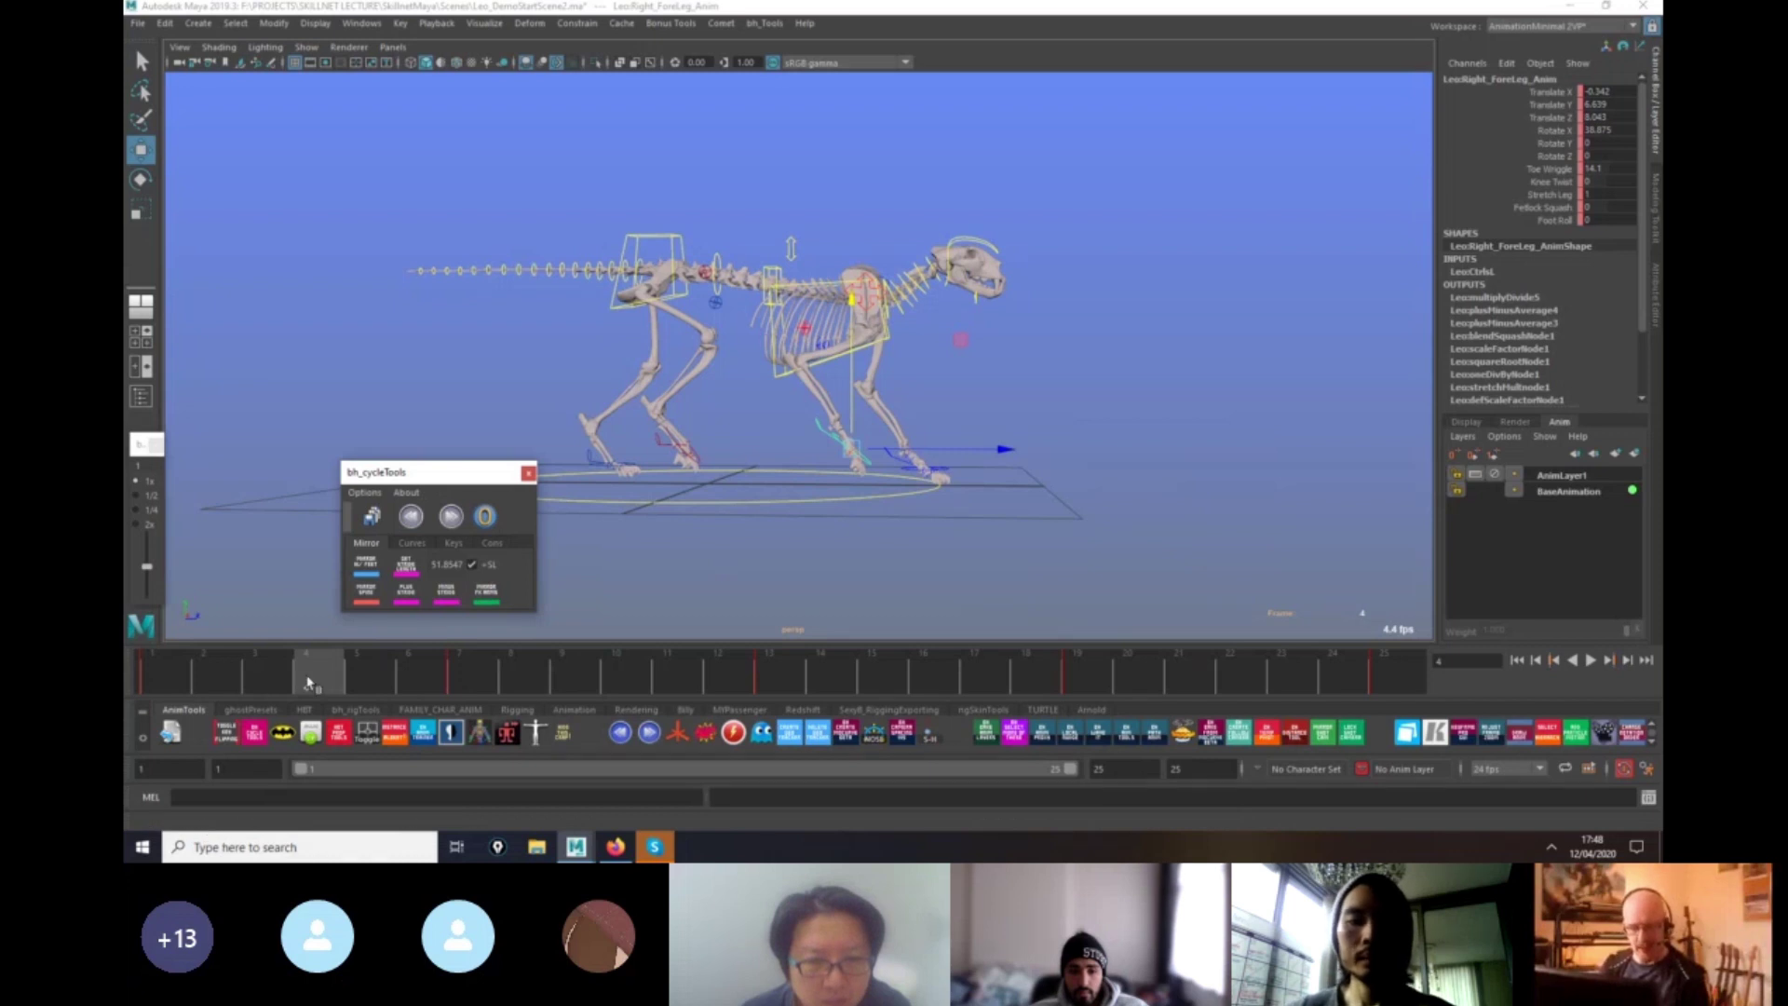
{"action": "left_click_drag", "start_coordinate": [477, 475], "coordinate": [501, 475]}
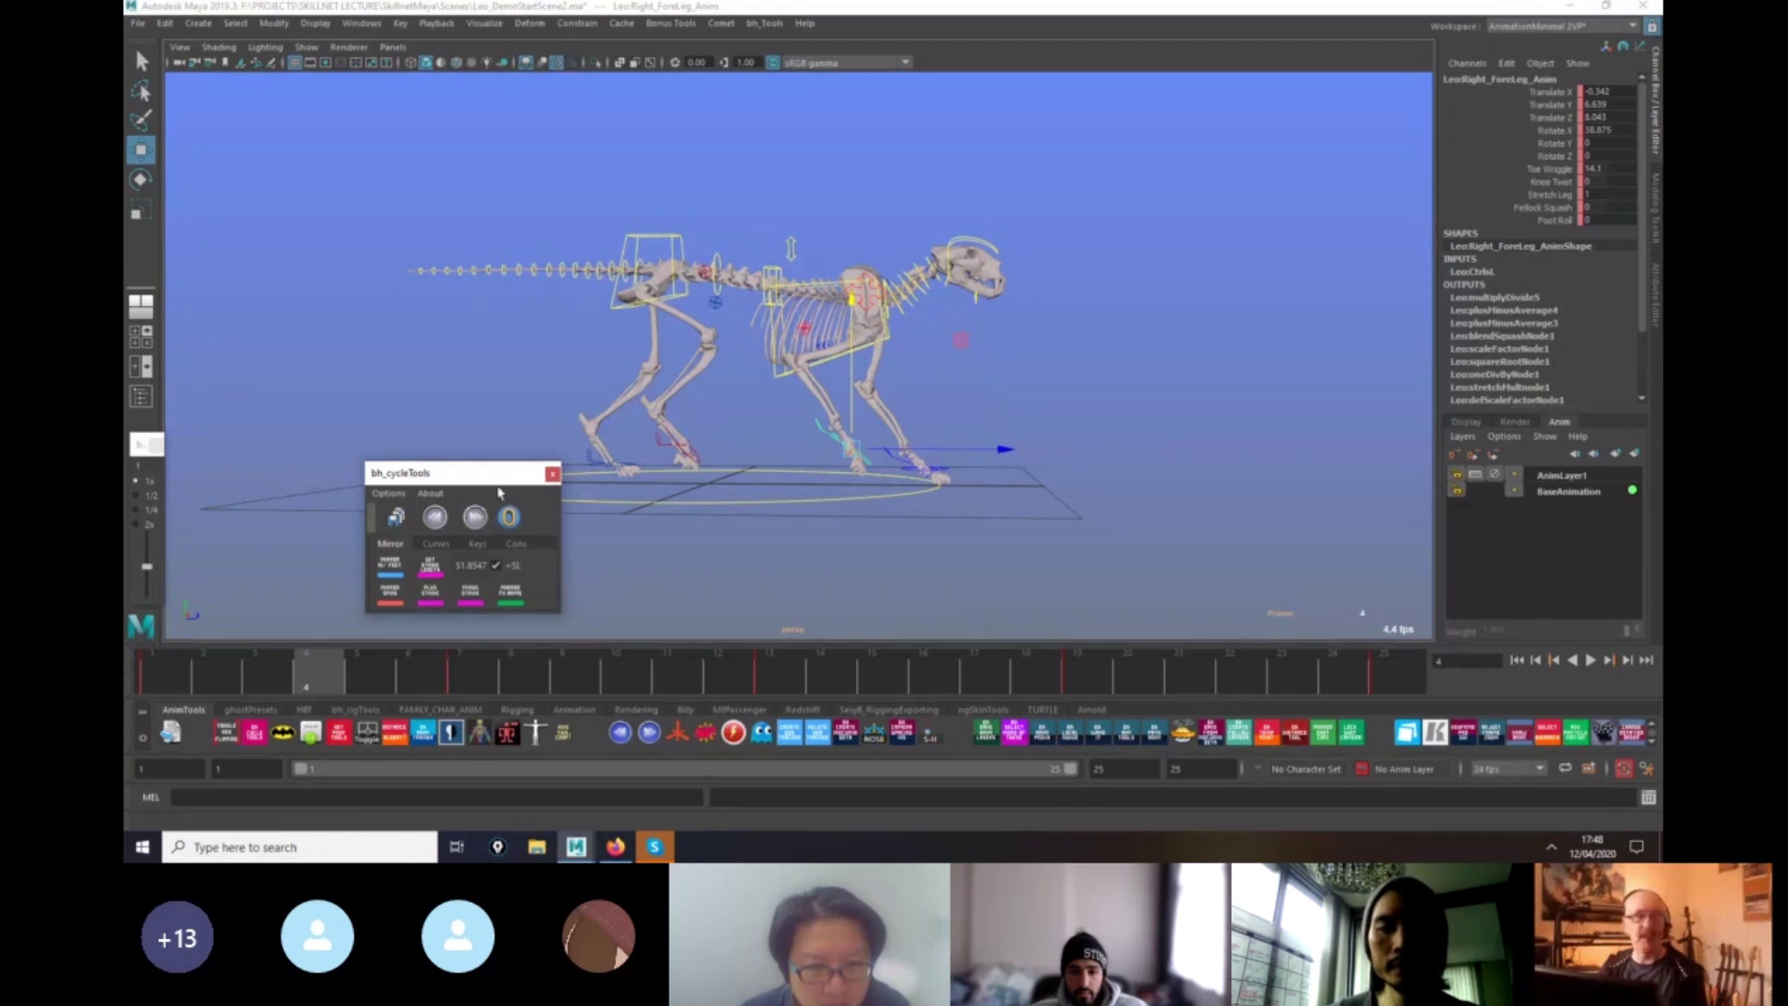
{"action": "left_click_drag", "start_coordinate": [499, 473], "coordinate": [1212, 427]}
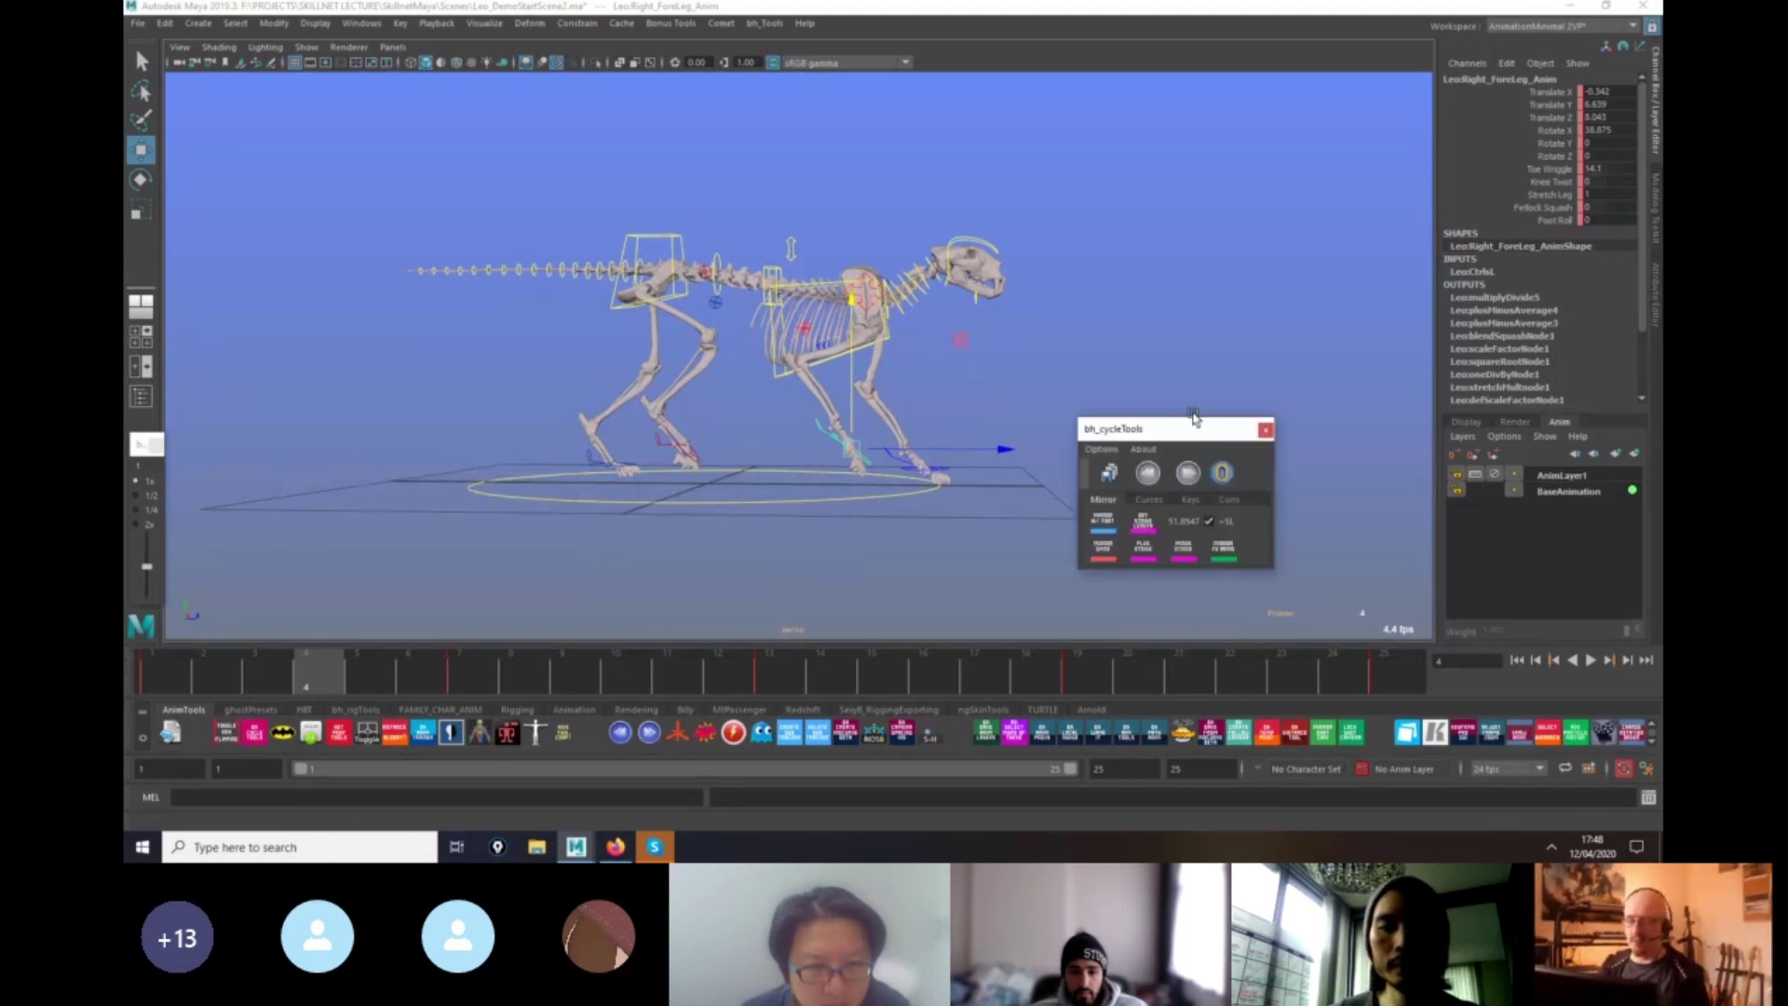
At frame 4, nudge the right foreleg control fully back to its previous key, trying small 5% forward nudges as well.
{"action": "left_click", "coordinate": [1153, 477]}
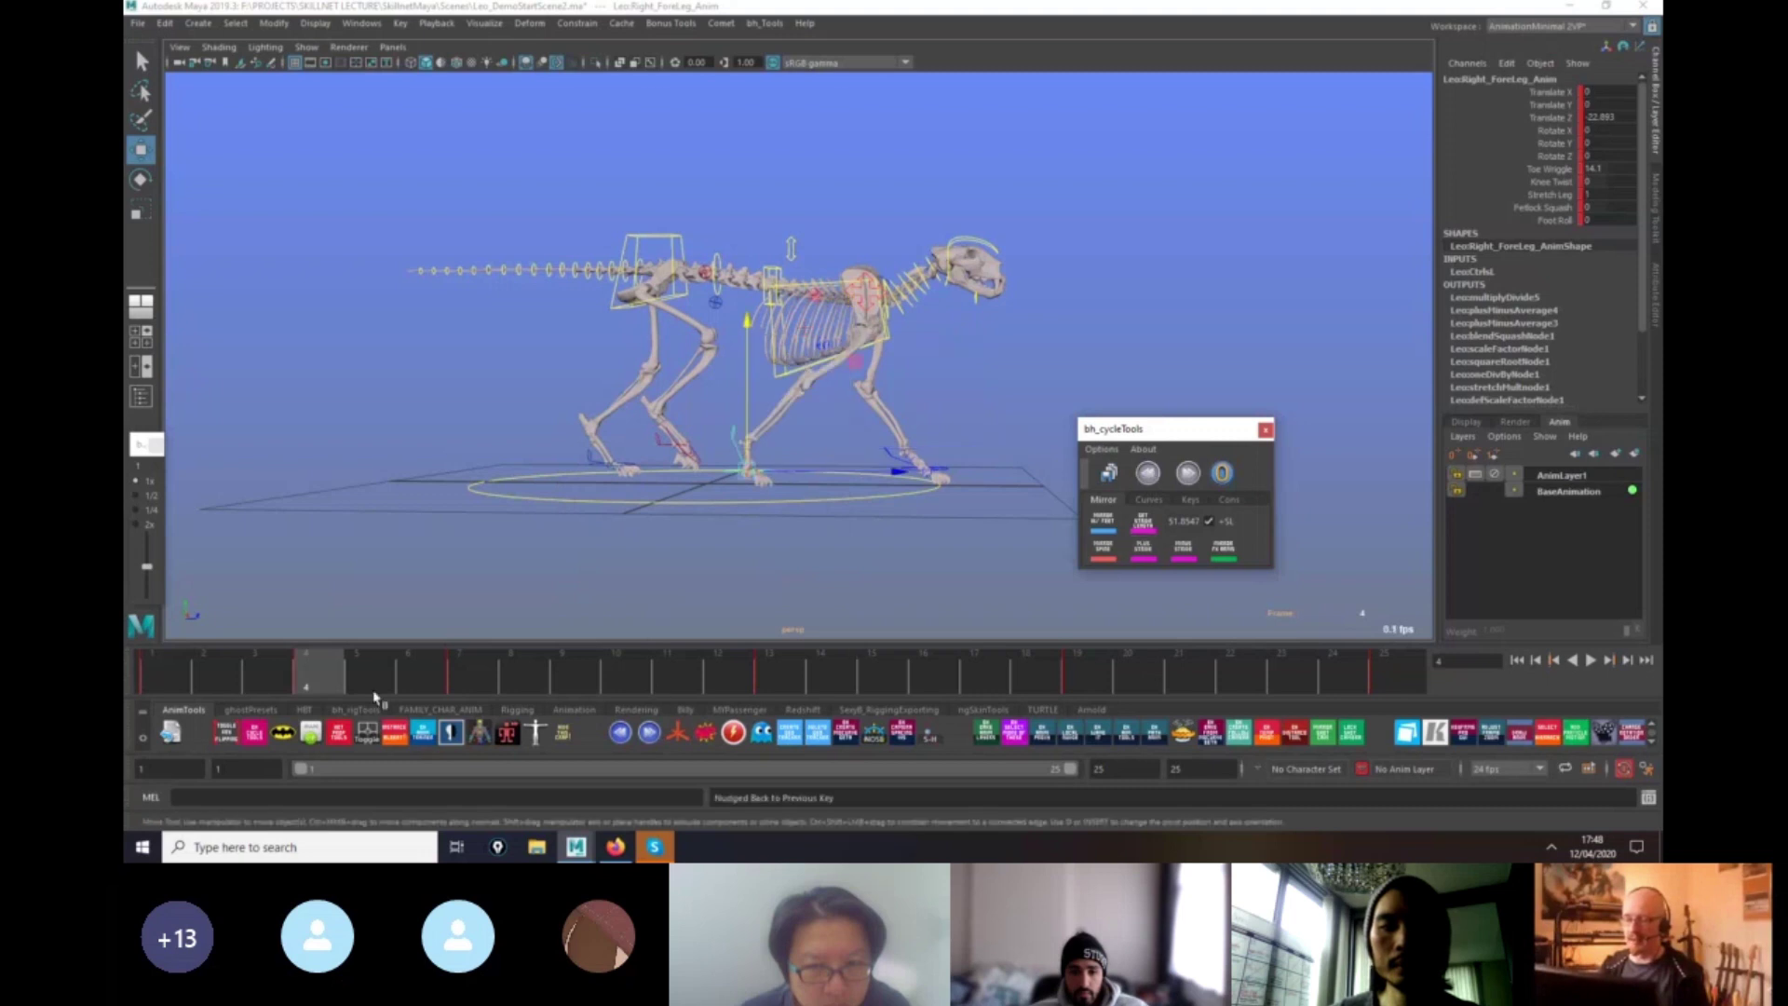
{"action": "left_click_drag", "start_coordinate": [373, 697], "coordinate": [183, 689]}
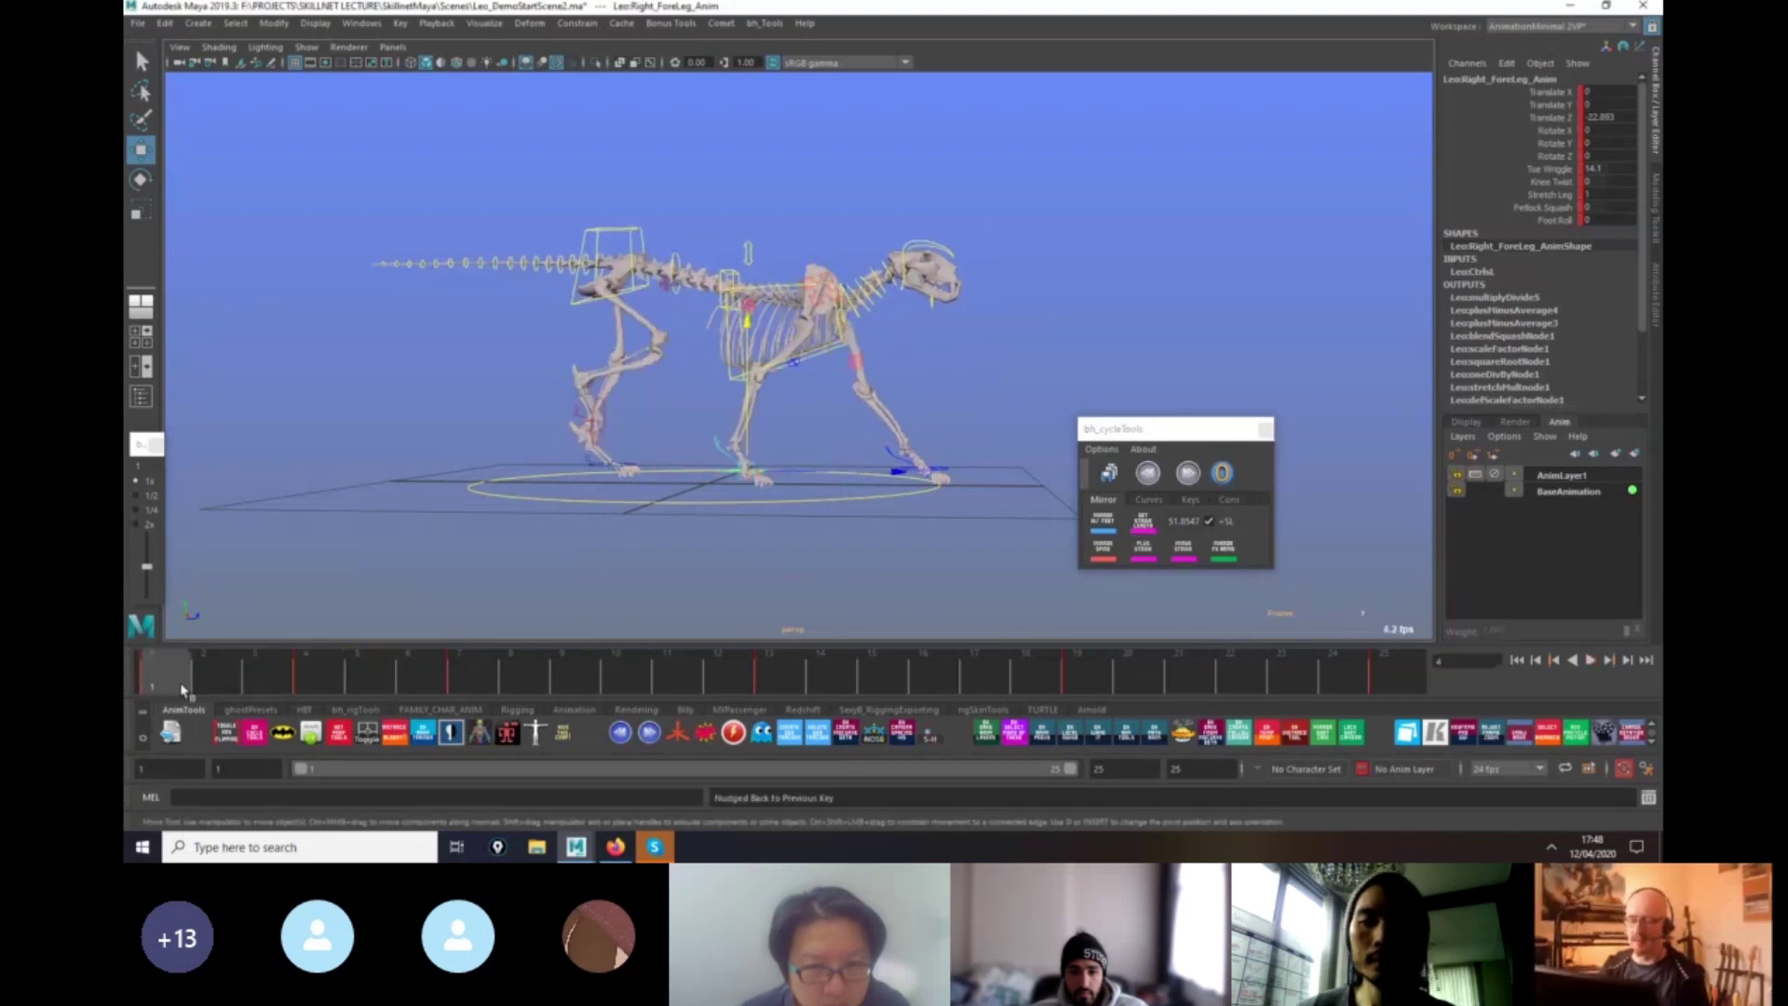
{"action": "left_click", "coordinate": [312, 687]}
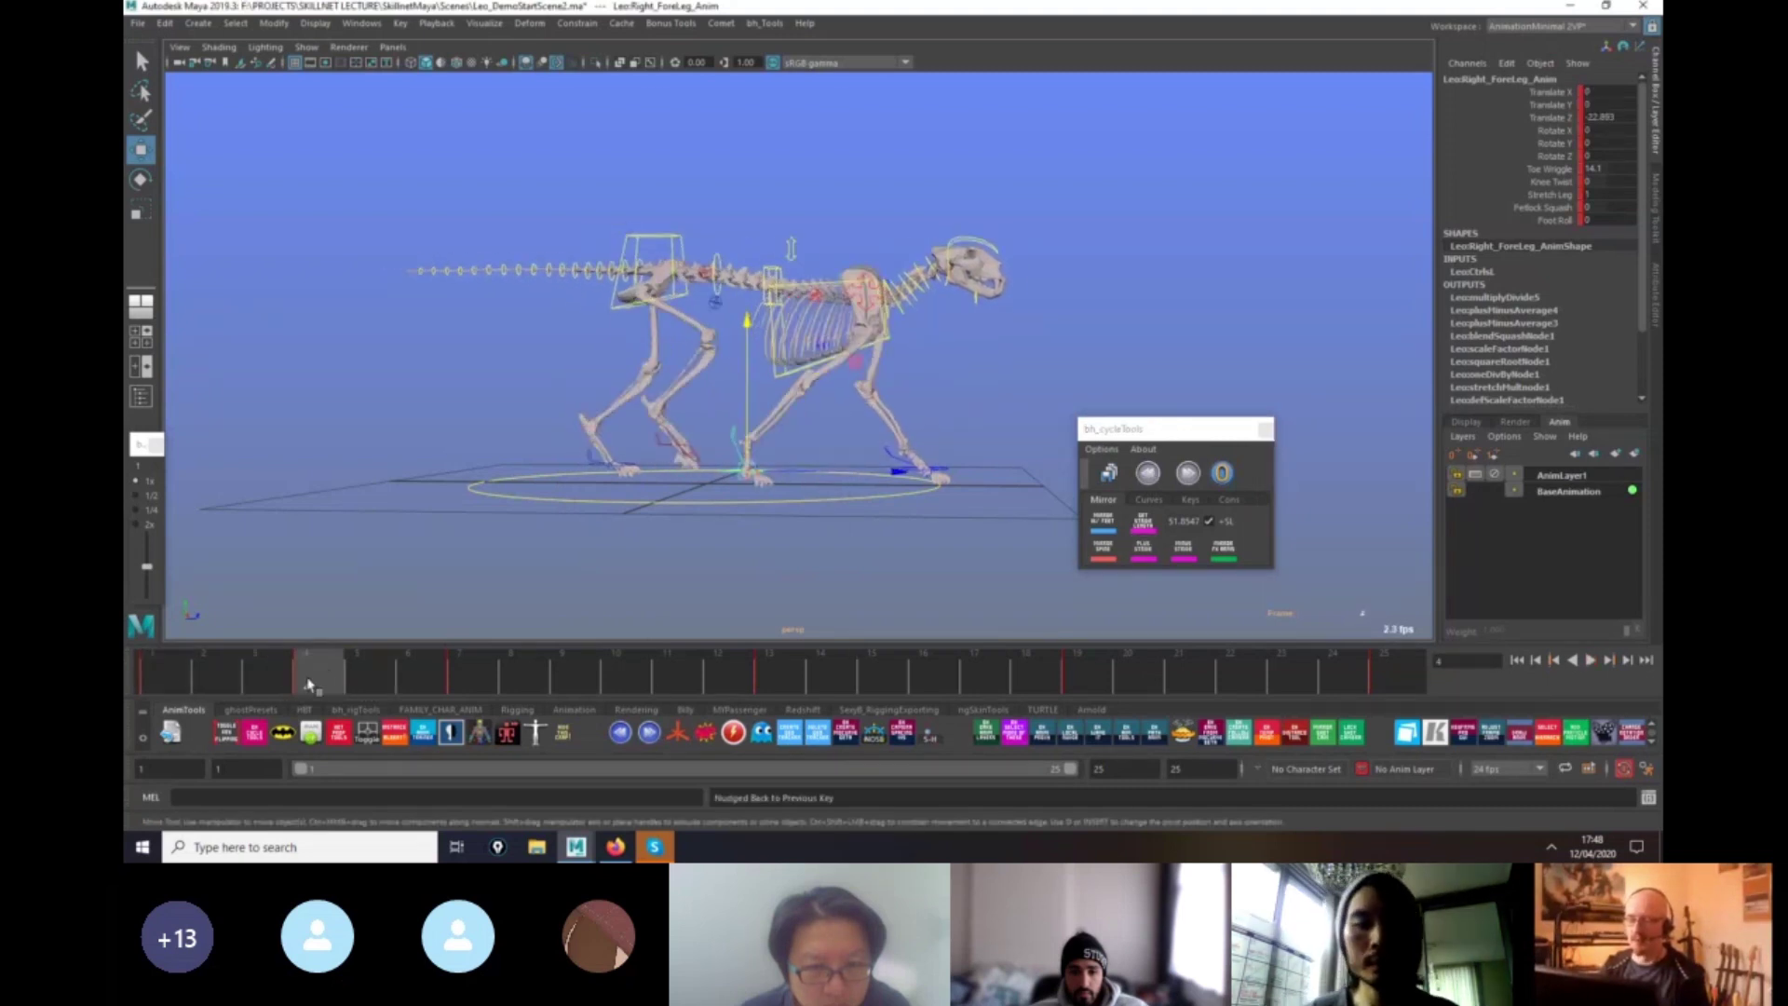
{"action": "left_click_drag", "start_coordinate": [308, 684], "coordinate": [360, 693]}
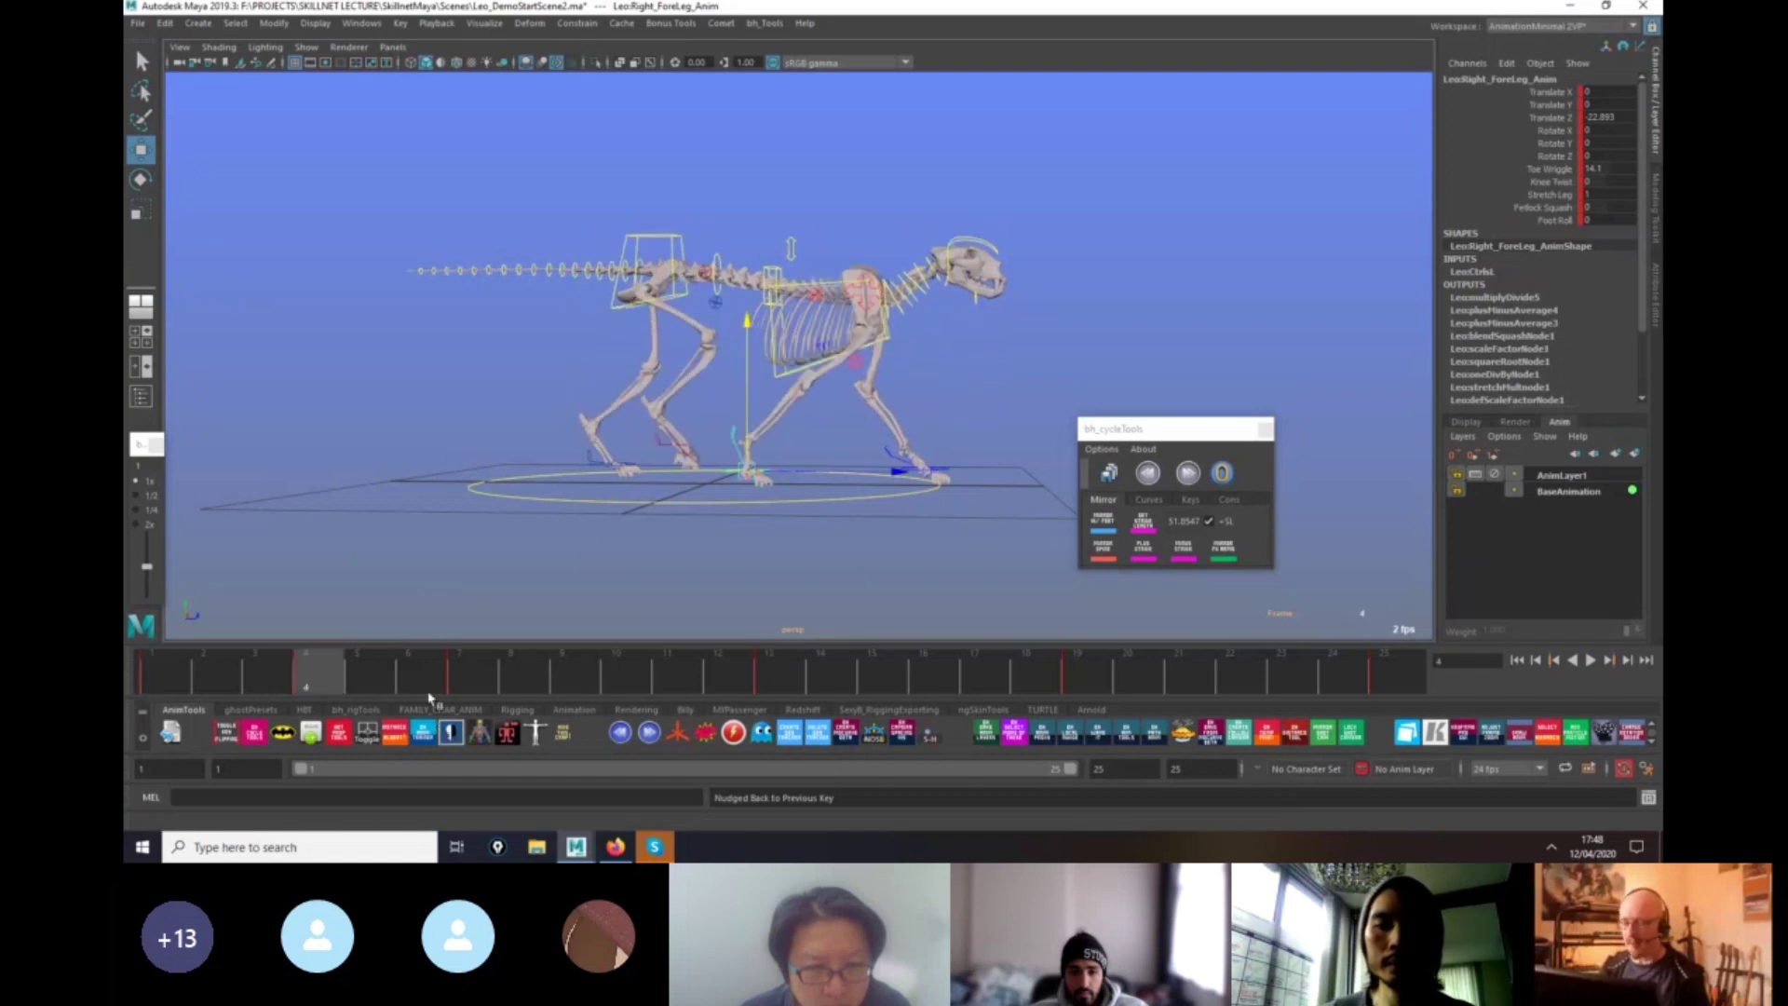
{"action": "left_click", "coordinate": [1187, 474]}
{"action": "left_click", "coordinate": [1188, 475]}
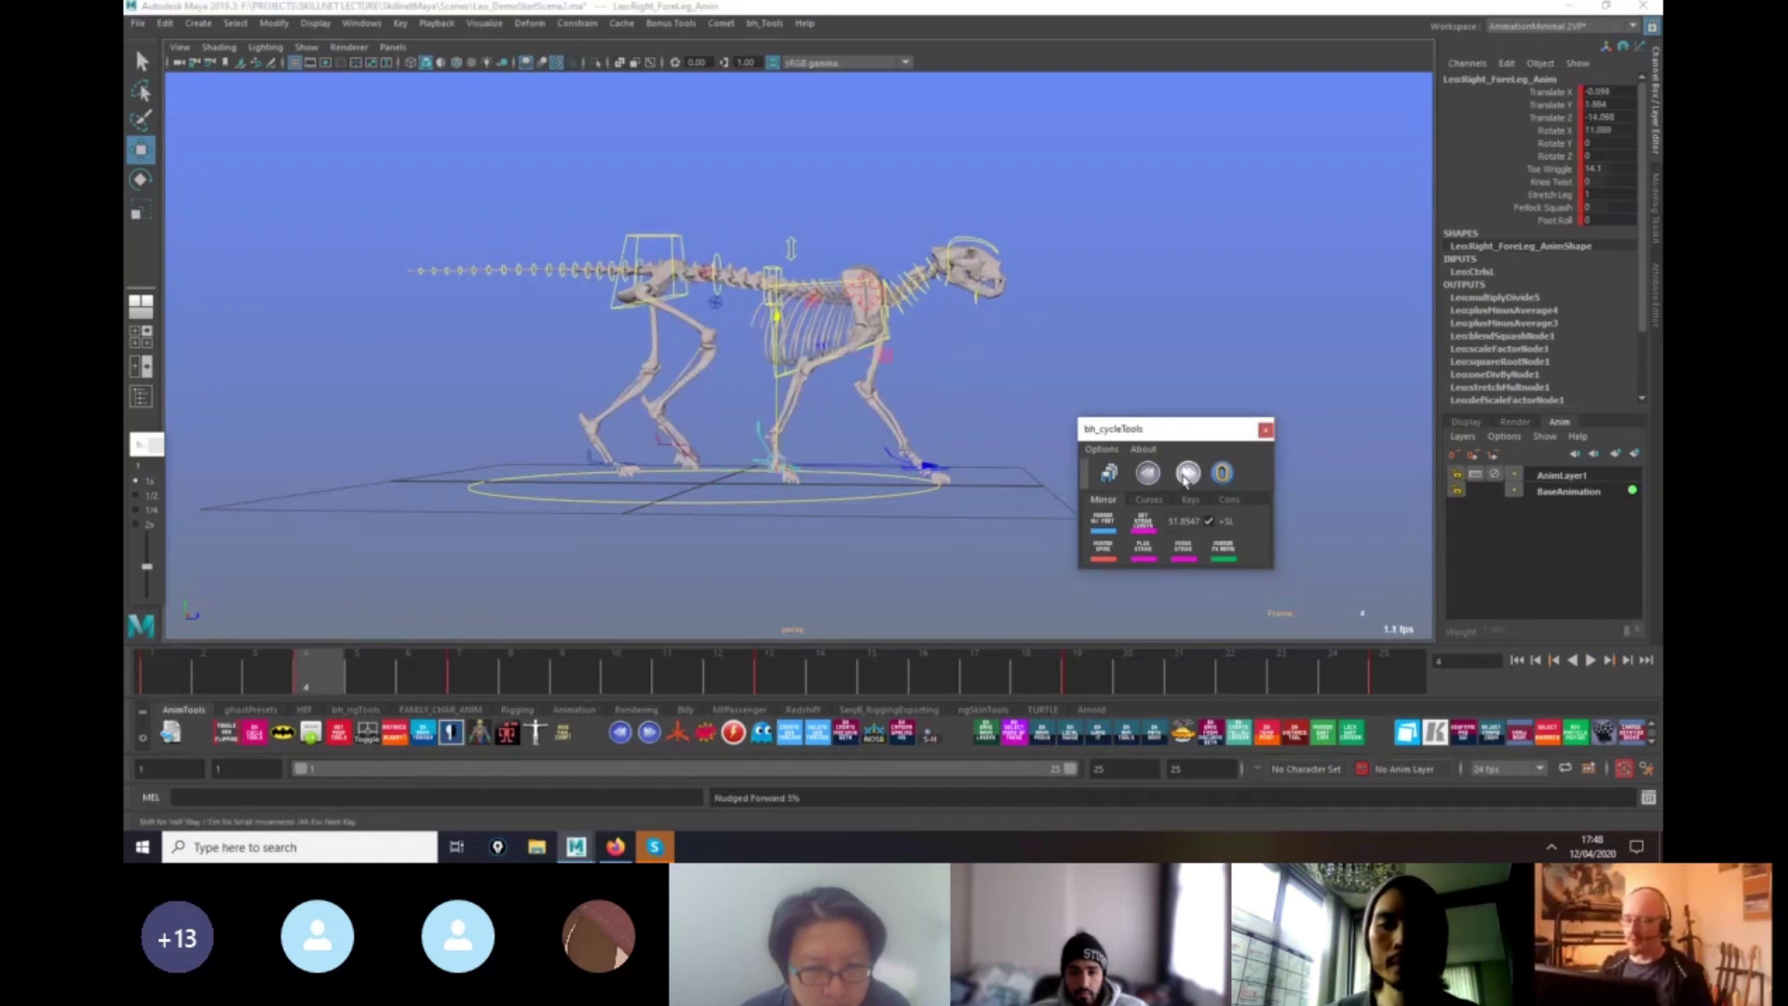
{"action": "left_click", "coordinate": [1148, 474]}
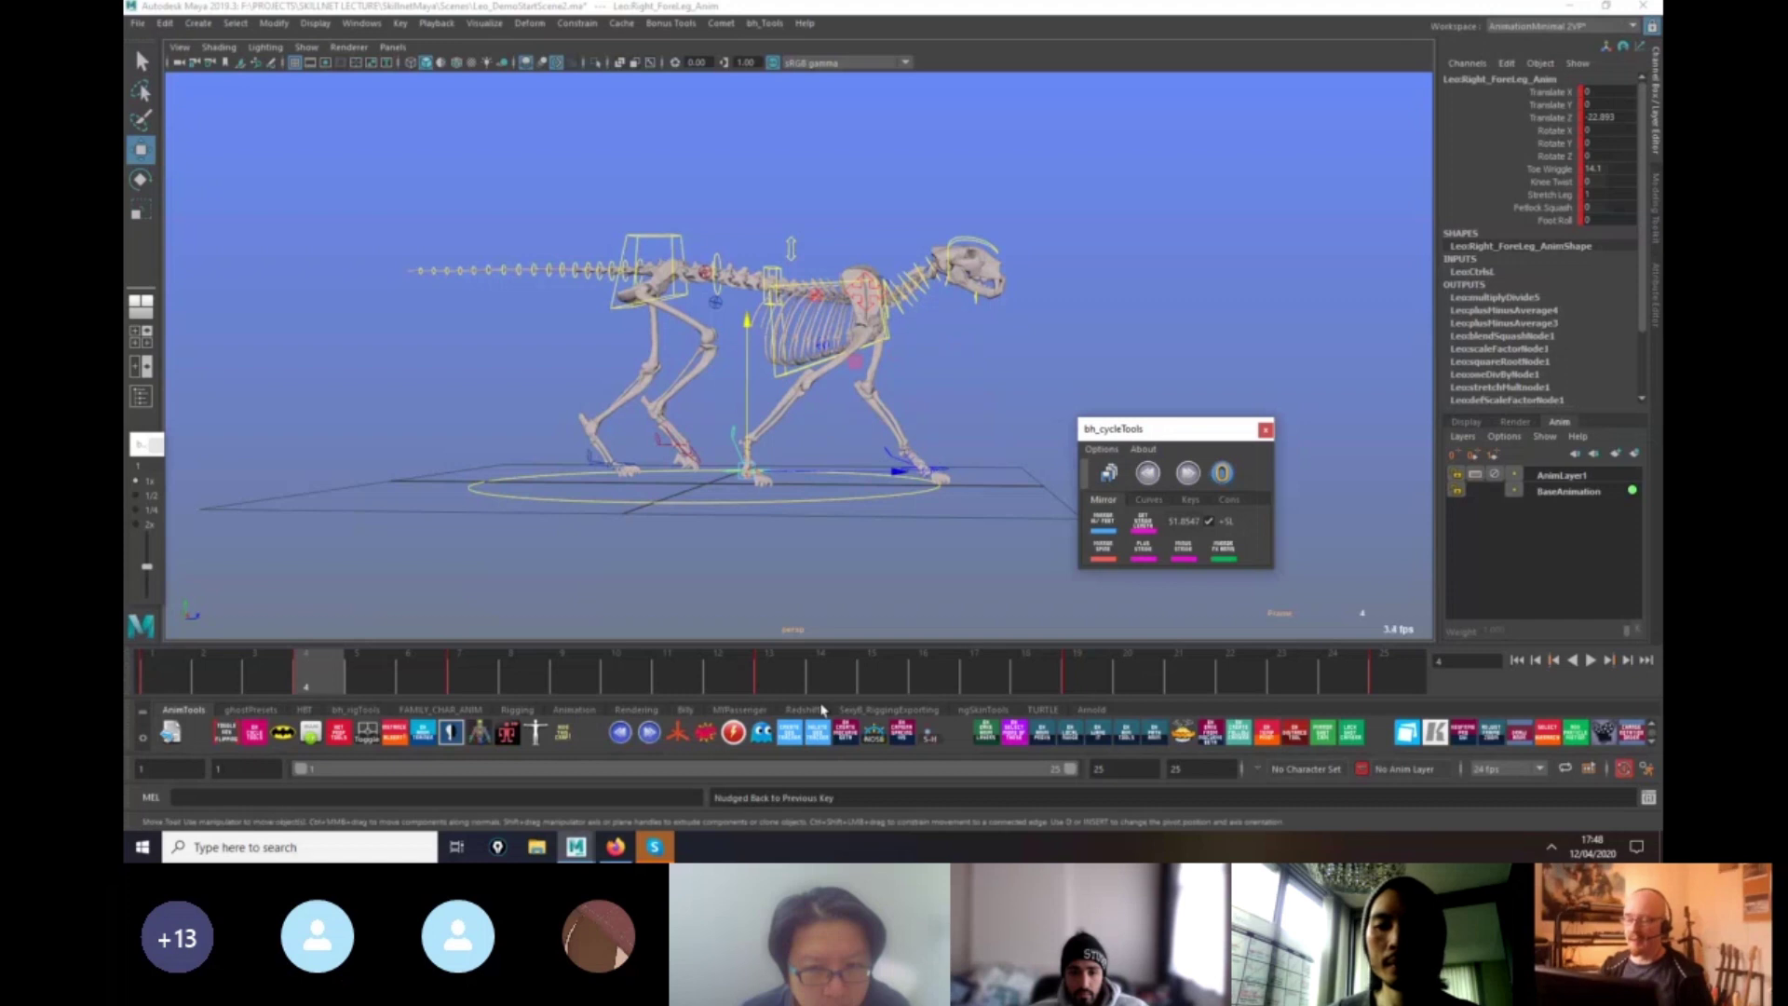
Rotate the right foreleg's IK pivot control about X at frame 4 to adjust the angle of the planted foot.
{"action": "left_click", "coordinate": [810, 428]}
{"action": "left_click", "coordinate": [736, 434]}
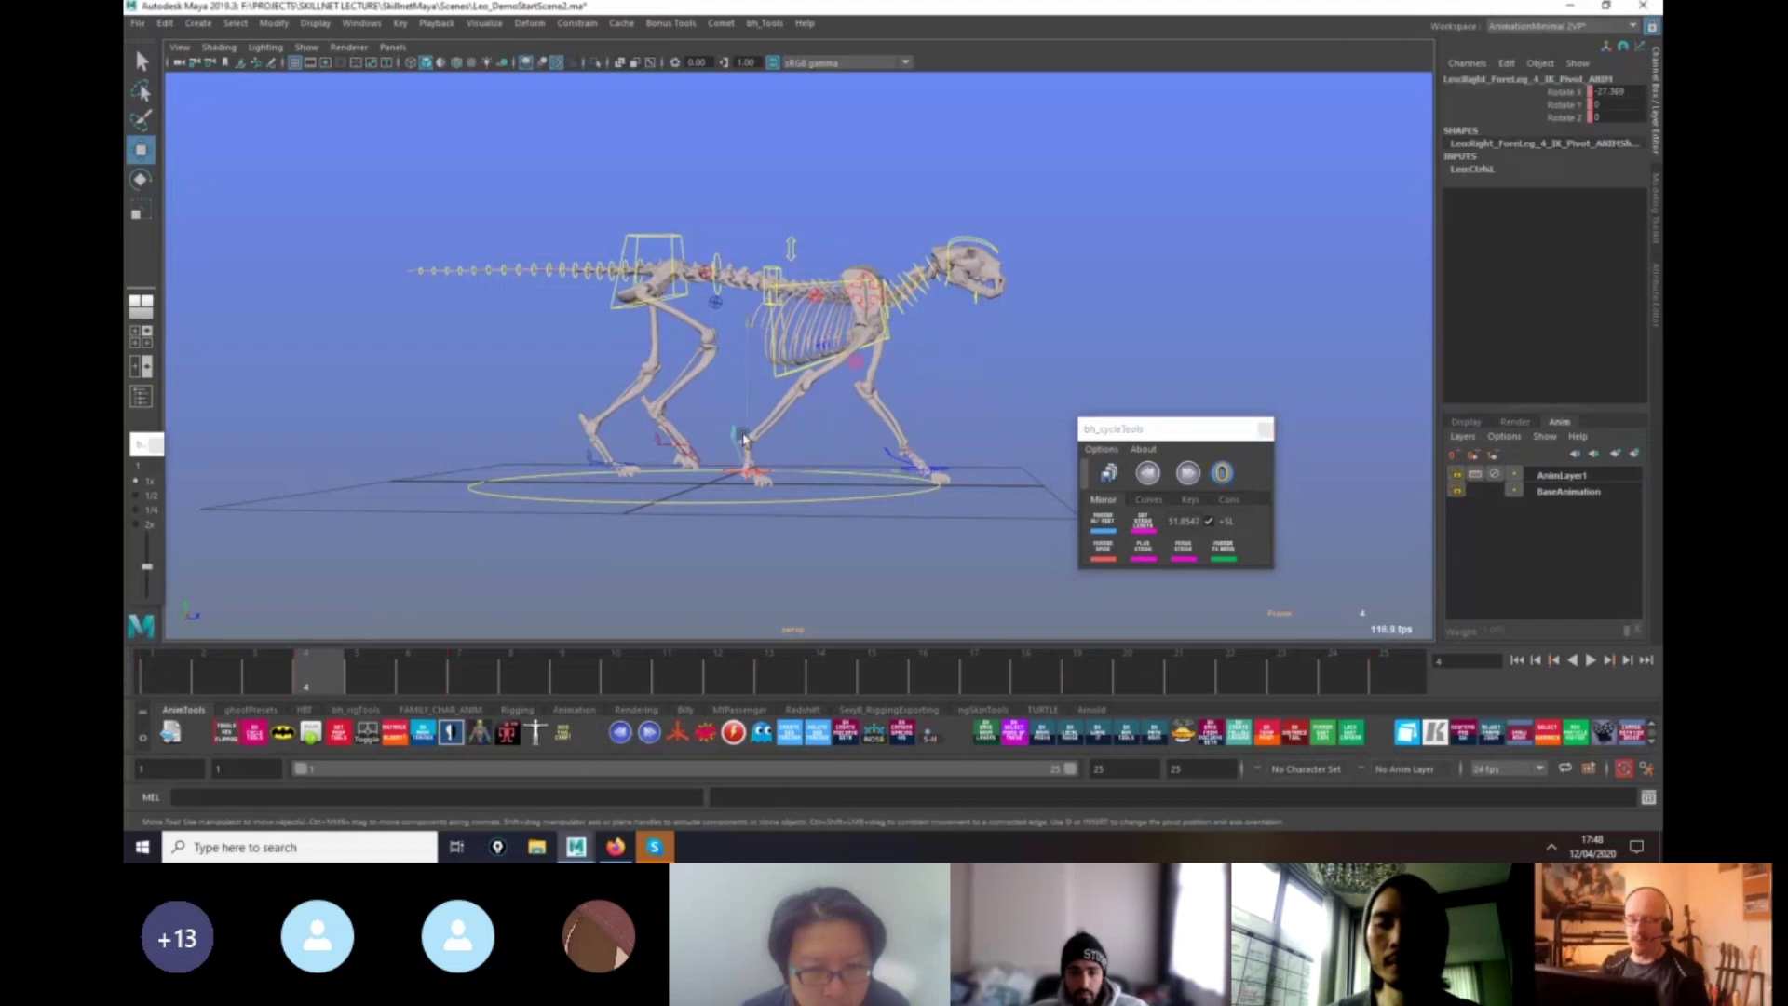
{"action": "key", "text": "e"}
{"action": "mouse_move", "coordinate": [888, 513]}
{"action": "left_mouse_down"}
{"action": "mouse_move", "coordinate": [858, 571]}
{"action": "mouse_move", "coordinate": [870, 497]}
{"action": "left_mouse_up"}
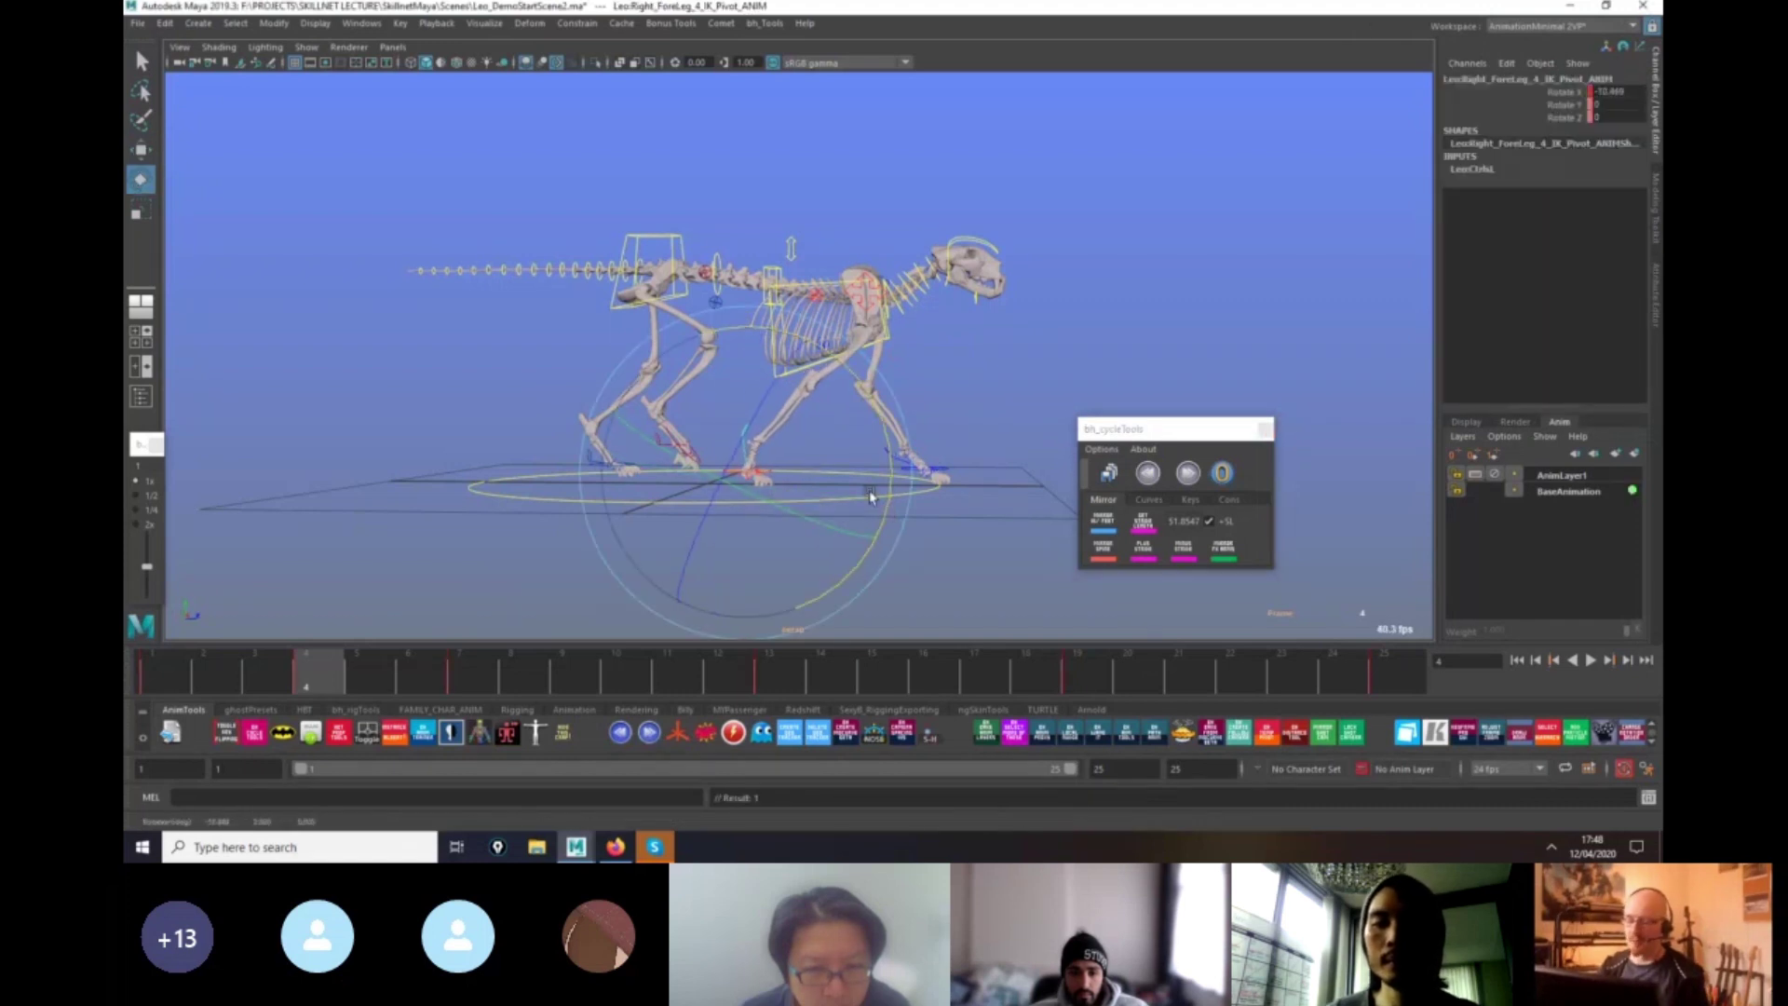
Lower the chest pivot control at frame 4 to a Translate Y of about -9.3.
{"action": "left_click", "coordinate": [811, 281]}
{"action": "left_click", "coordinate": [866, 313]}
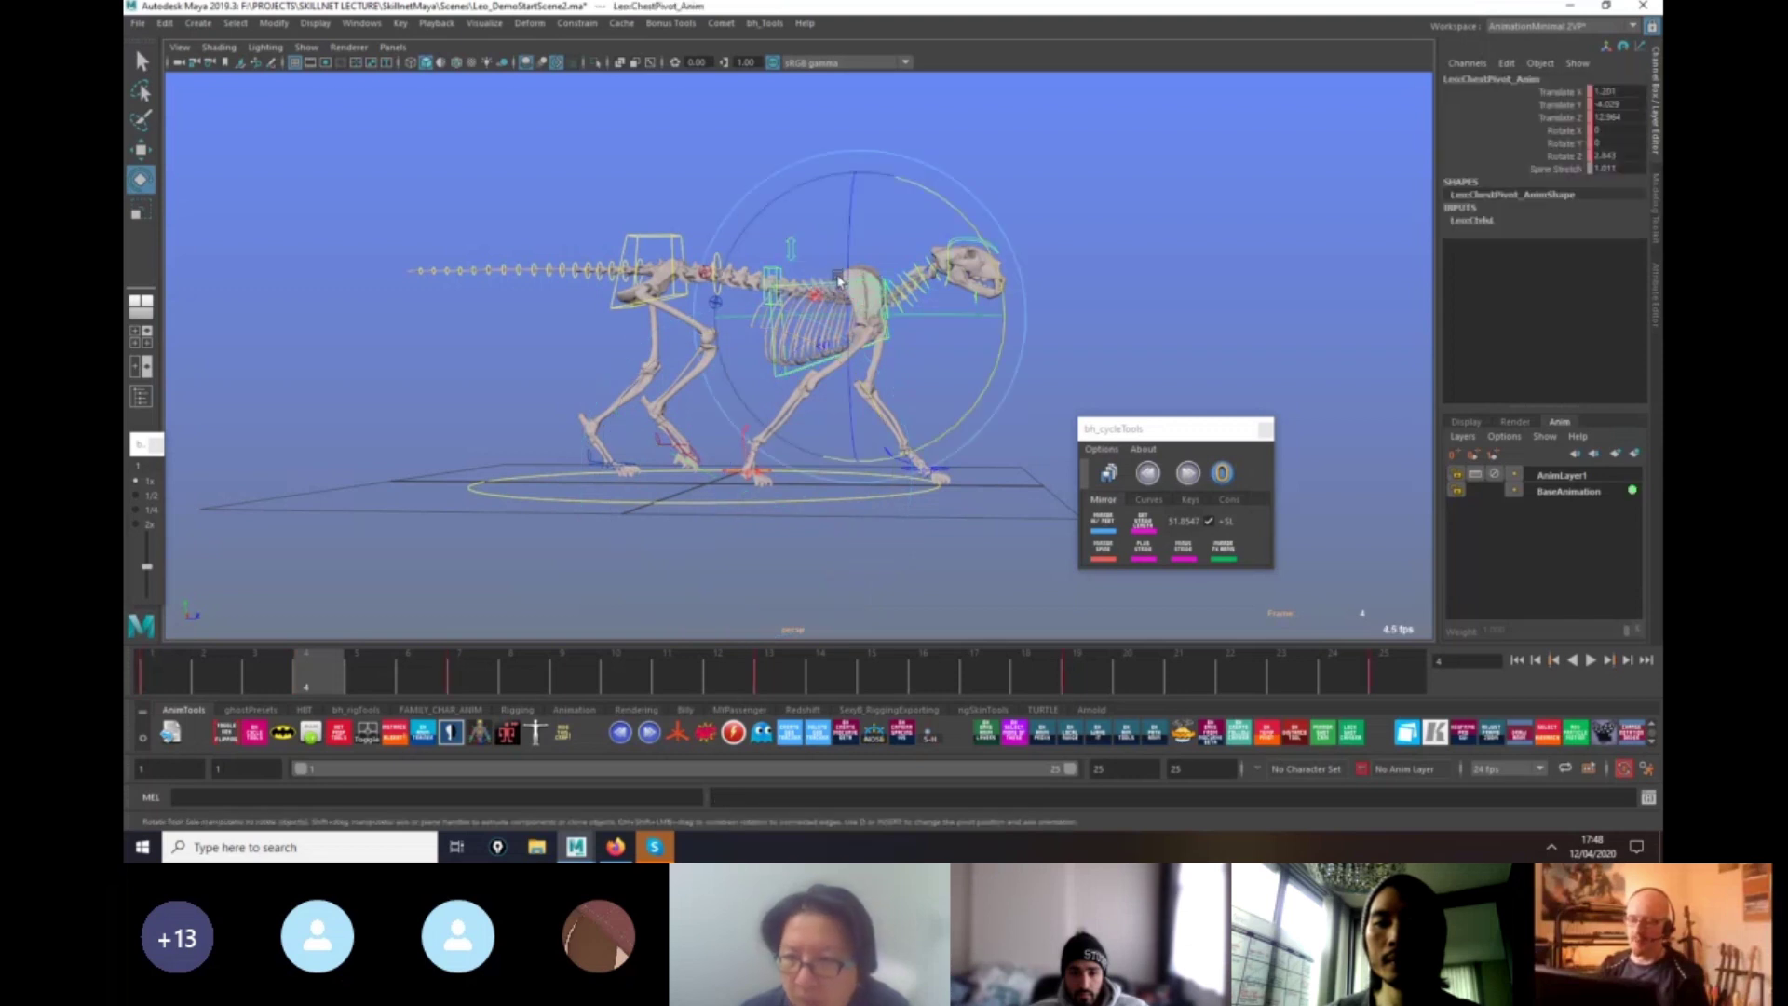
{"action": "key", "text": "w"}
{"action": "left_click_drag", "start_coordinate": [860, 244], "coordinate": [861, 263]}
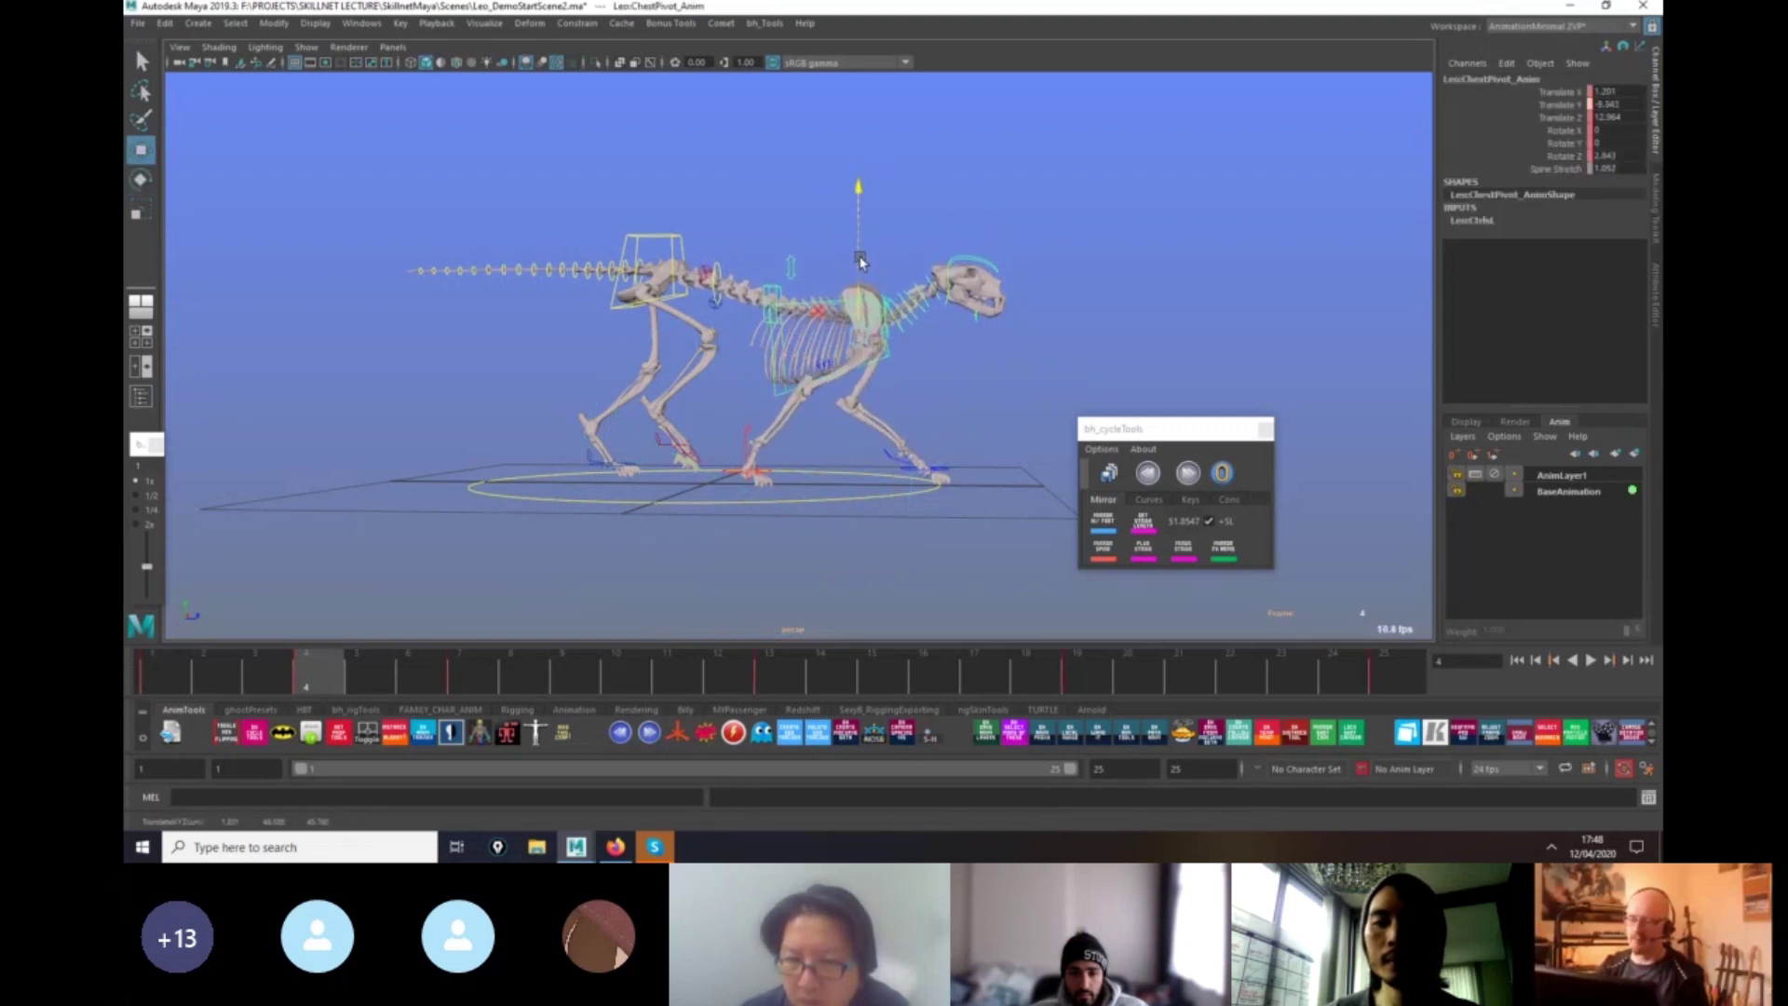
Rotate the left foreleg's IK pivot control about X at frame 4, checking the pose against frame 1.
{"action": "left_click", "coordinate": [891, 463]}
{"action": "key", "text": "e"}
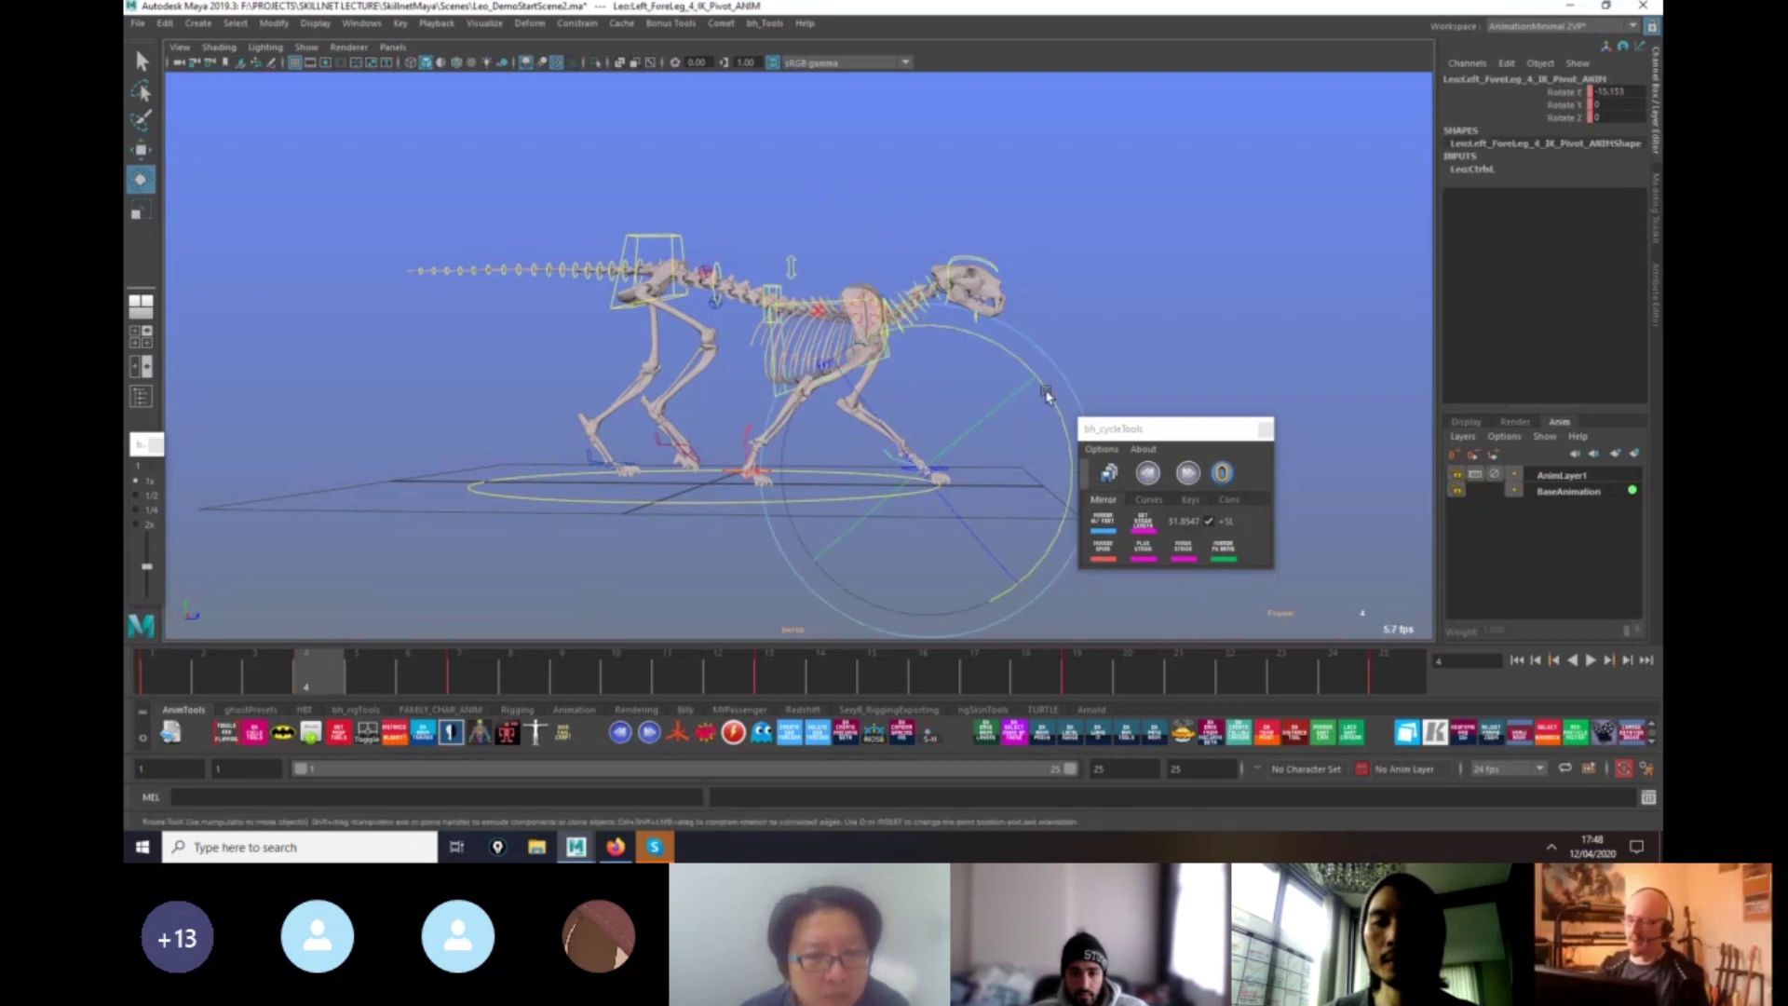
{"action": "left_click_drag", "start_coordinate": [1043, 392], "coordinate": [912, 445]}
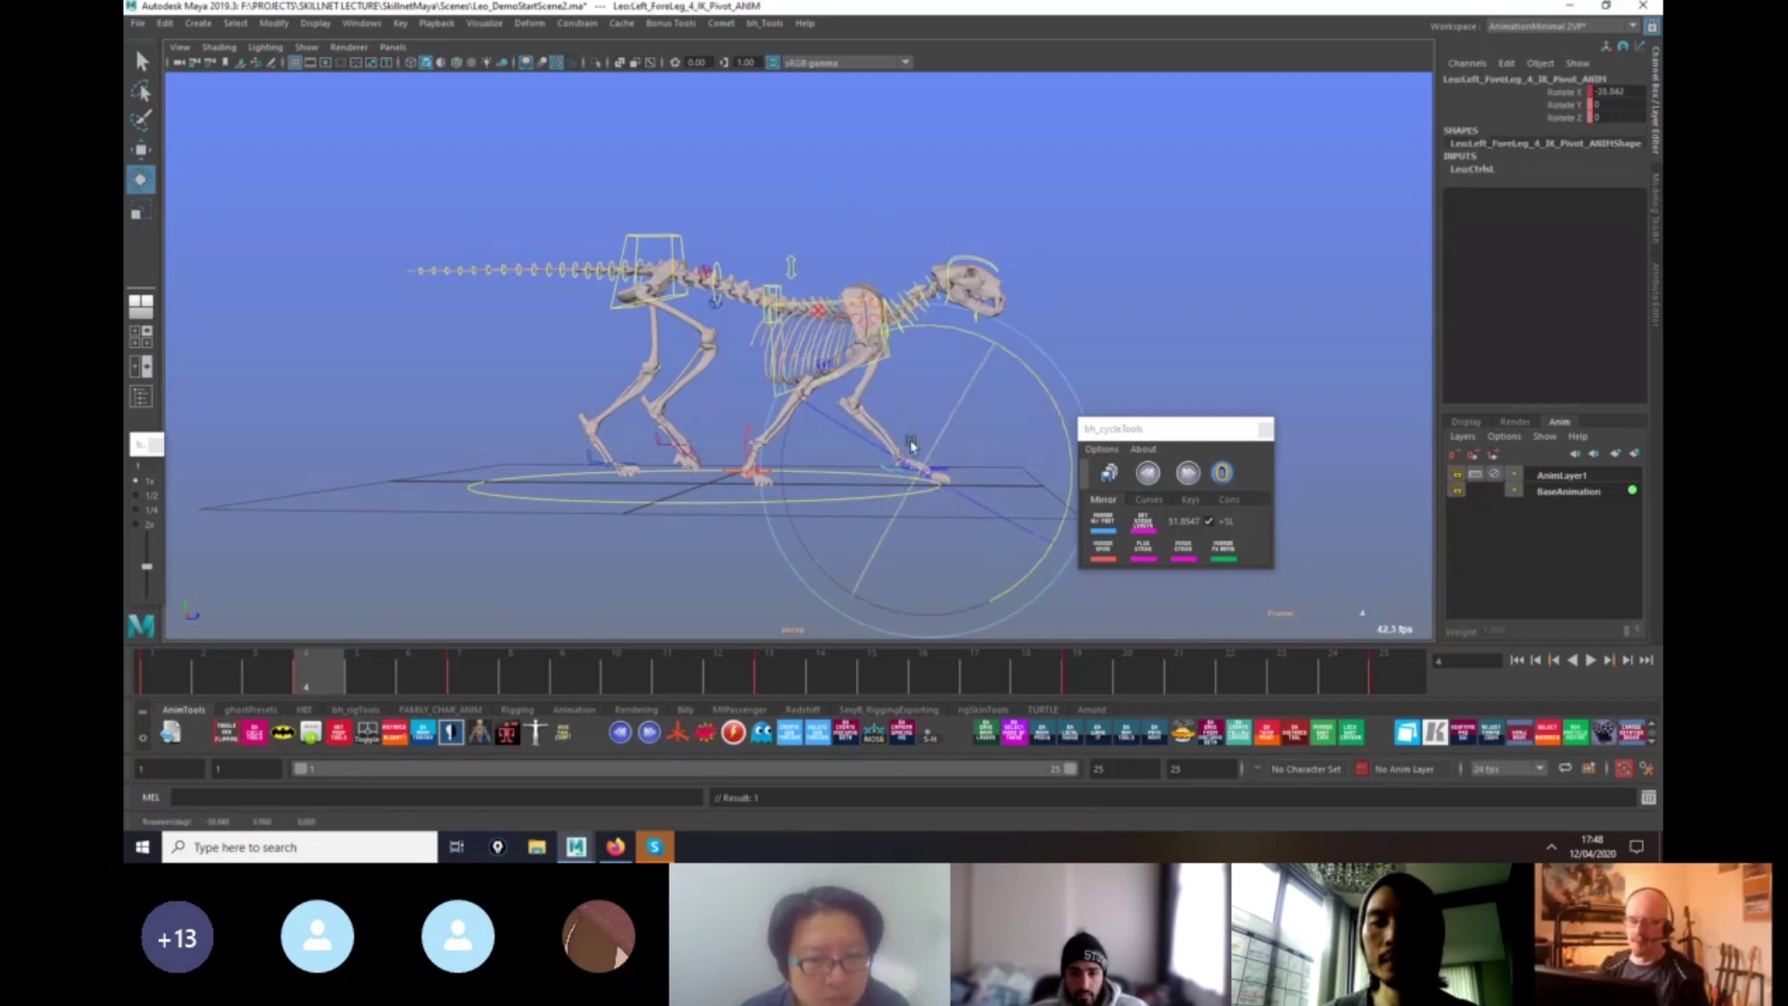
{"action": "mouse_move", "coordinate": [170, 688]}
{"action": "left_mouse_down"}
{"action": "mouse_move", "coordinate": [337, 699]}
{"action": "mouse_move", "coordinate": [160, 680]}
{"action": "left_mouse_up"}
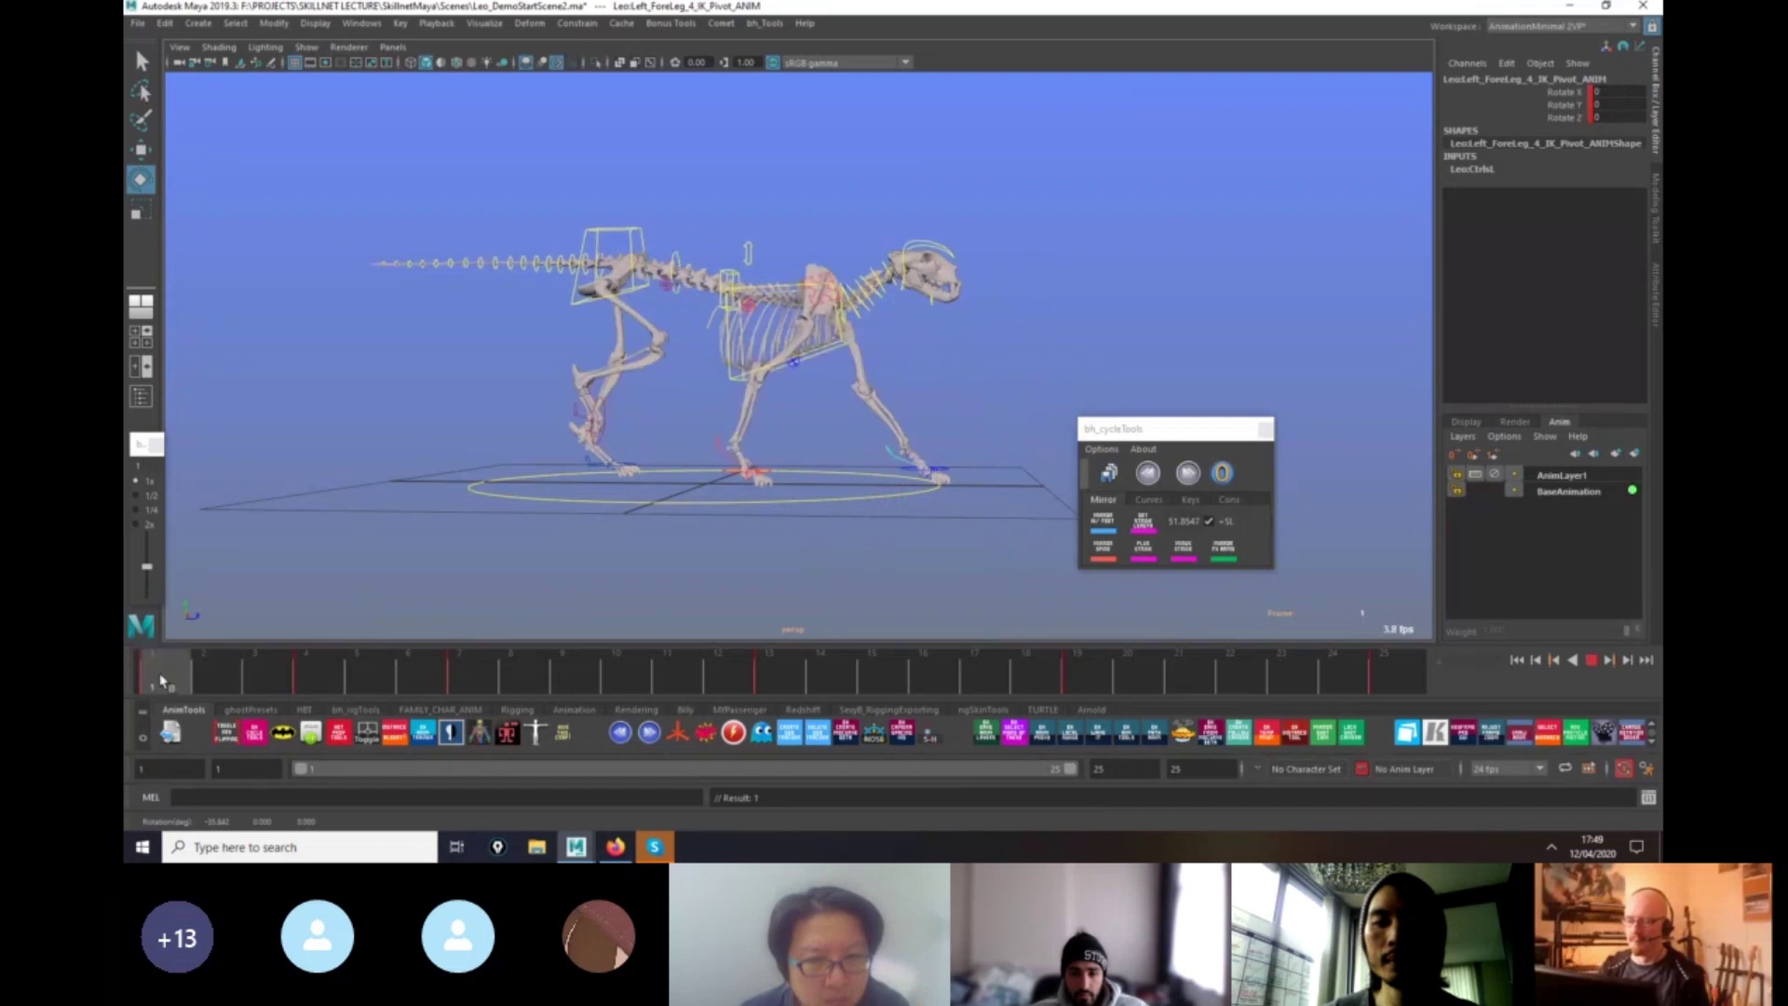
Open the Graph Editor for the right foreleg control, set its curves to linear tangents, and shrink the window to reveal the skeleton.
{"action": "left_click", "coordinate": [1649, 797]}
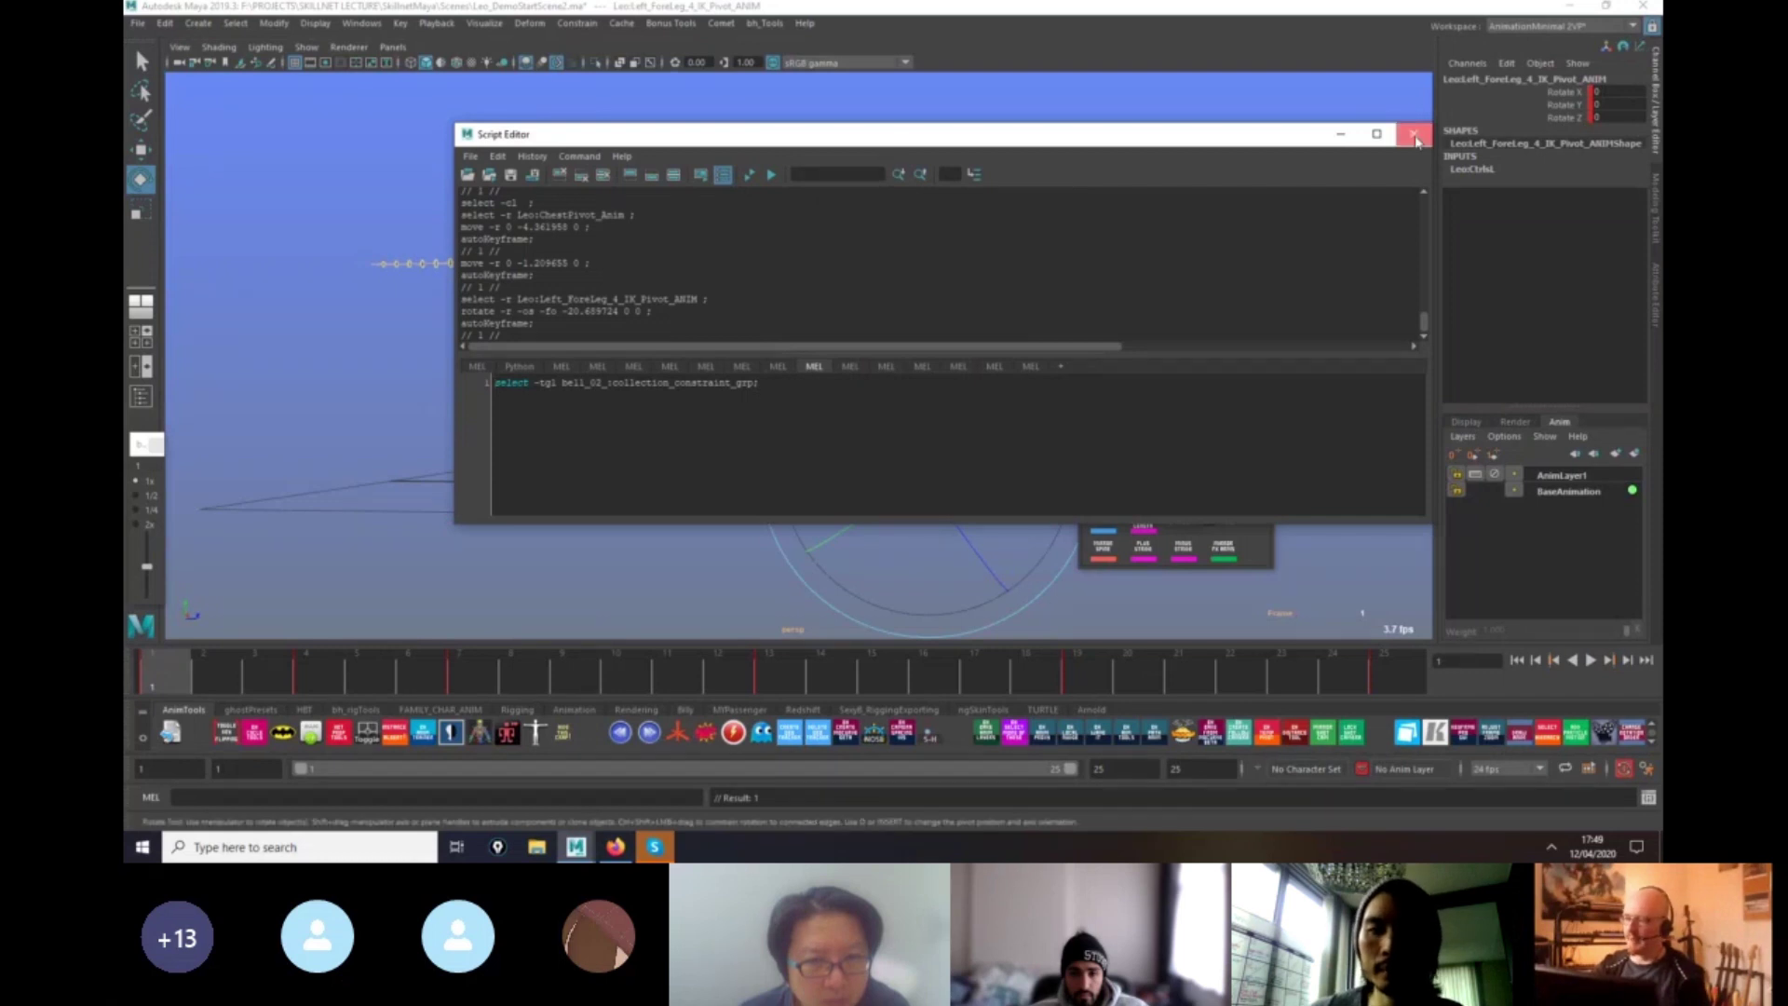
{"action": "key", "text": "g"}
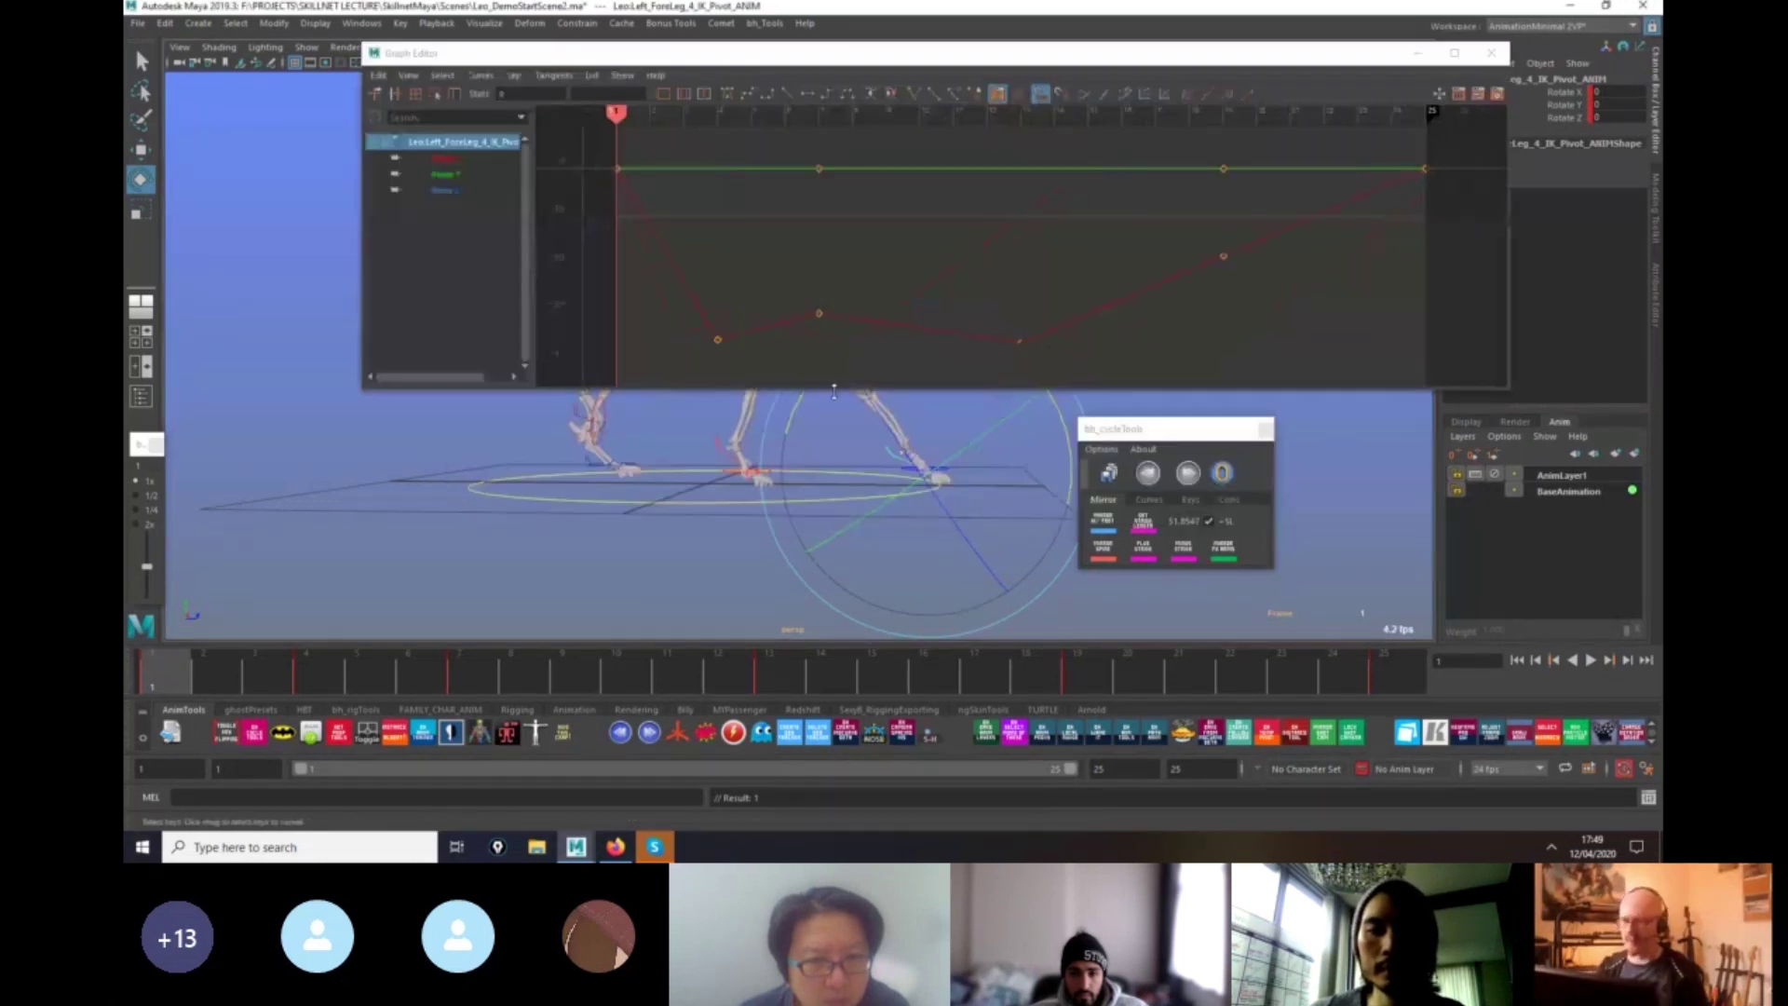
{"action": "middle_click_drag", "start_coordinate": [823, 473], "coordinate": [792, 559], "text": "alt"}
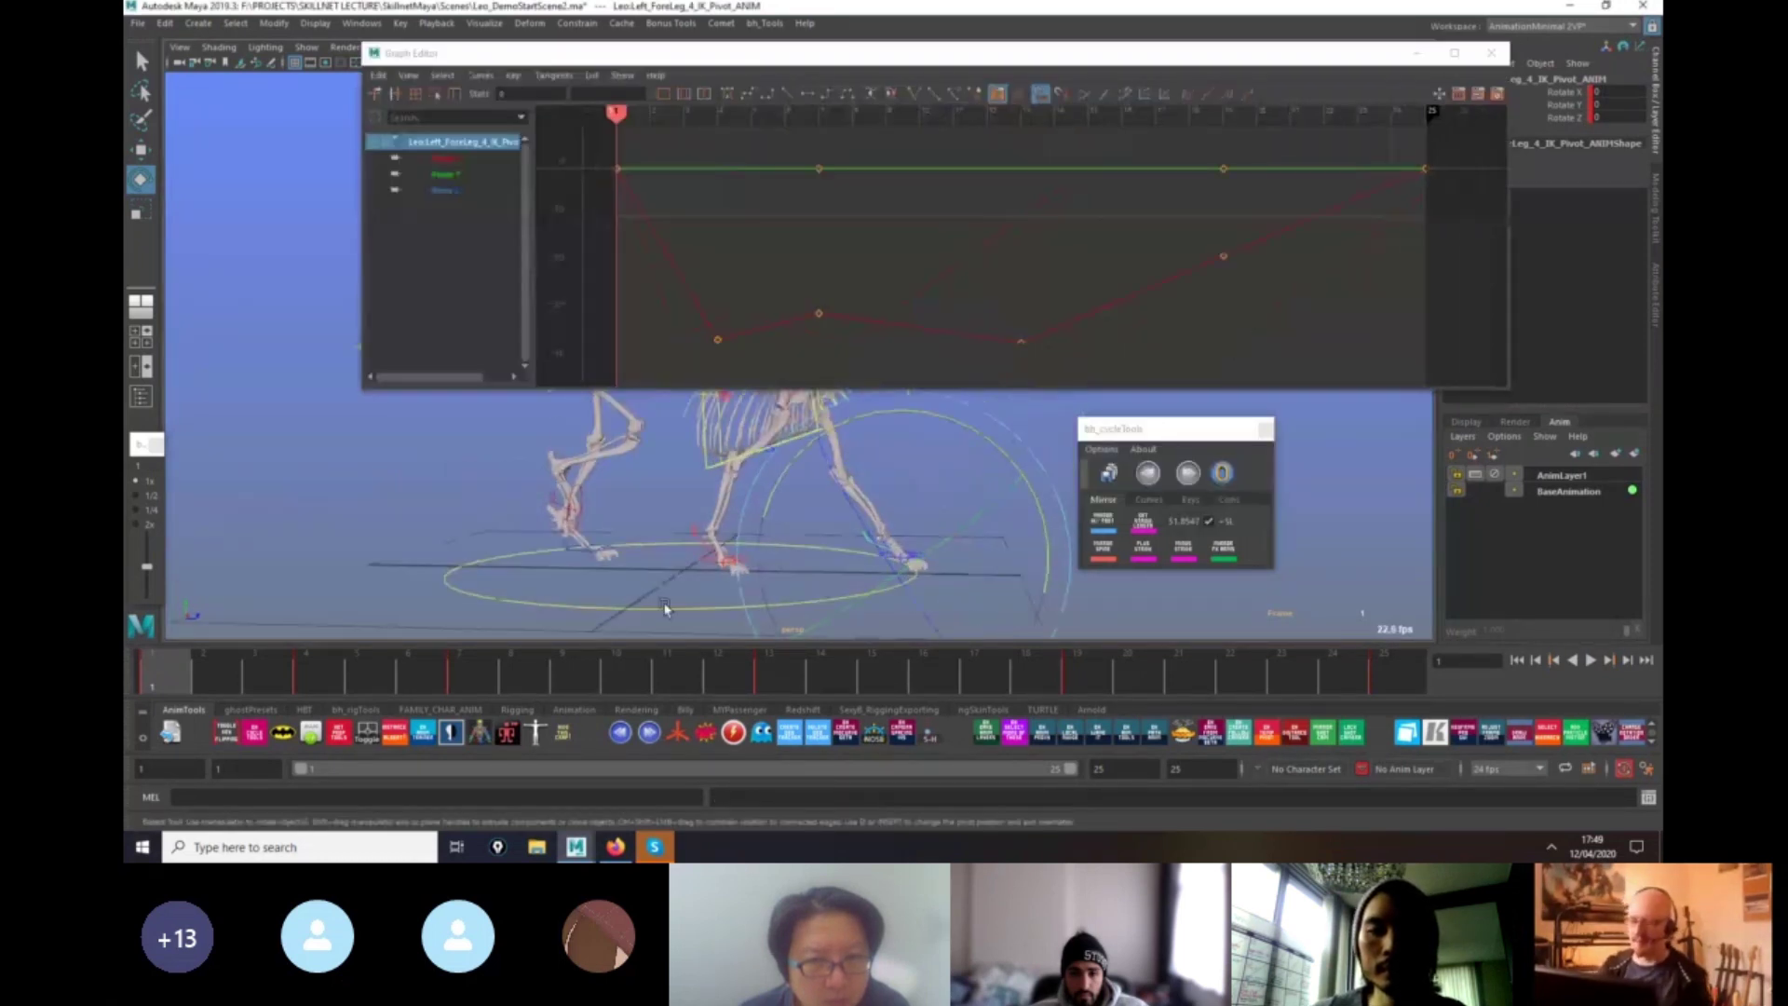
{"action": "left_click", "coordinate": [705, 564]}
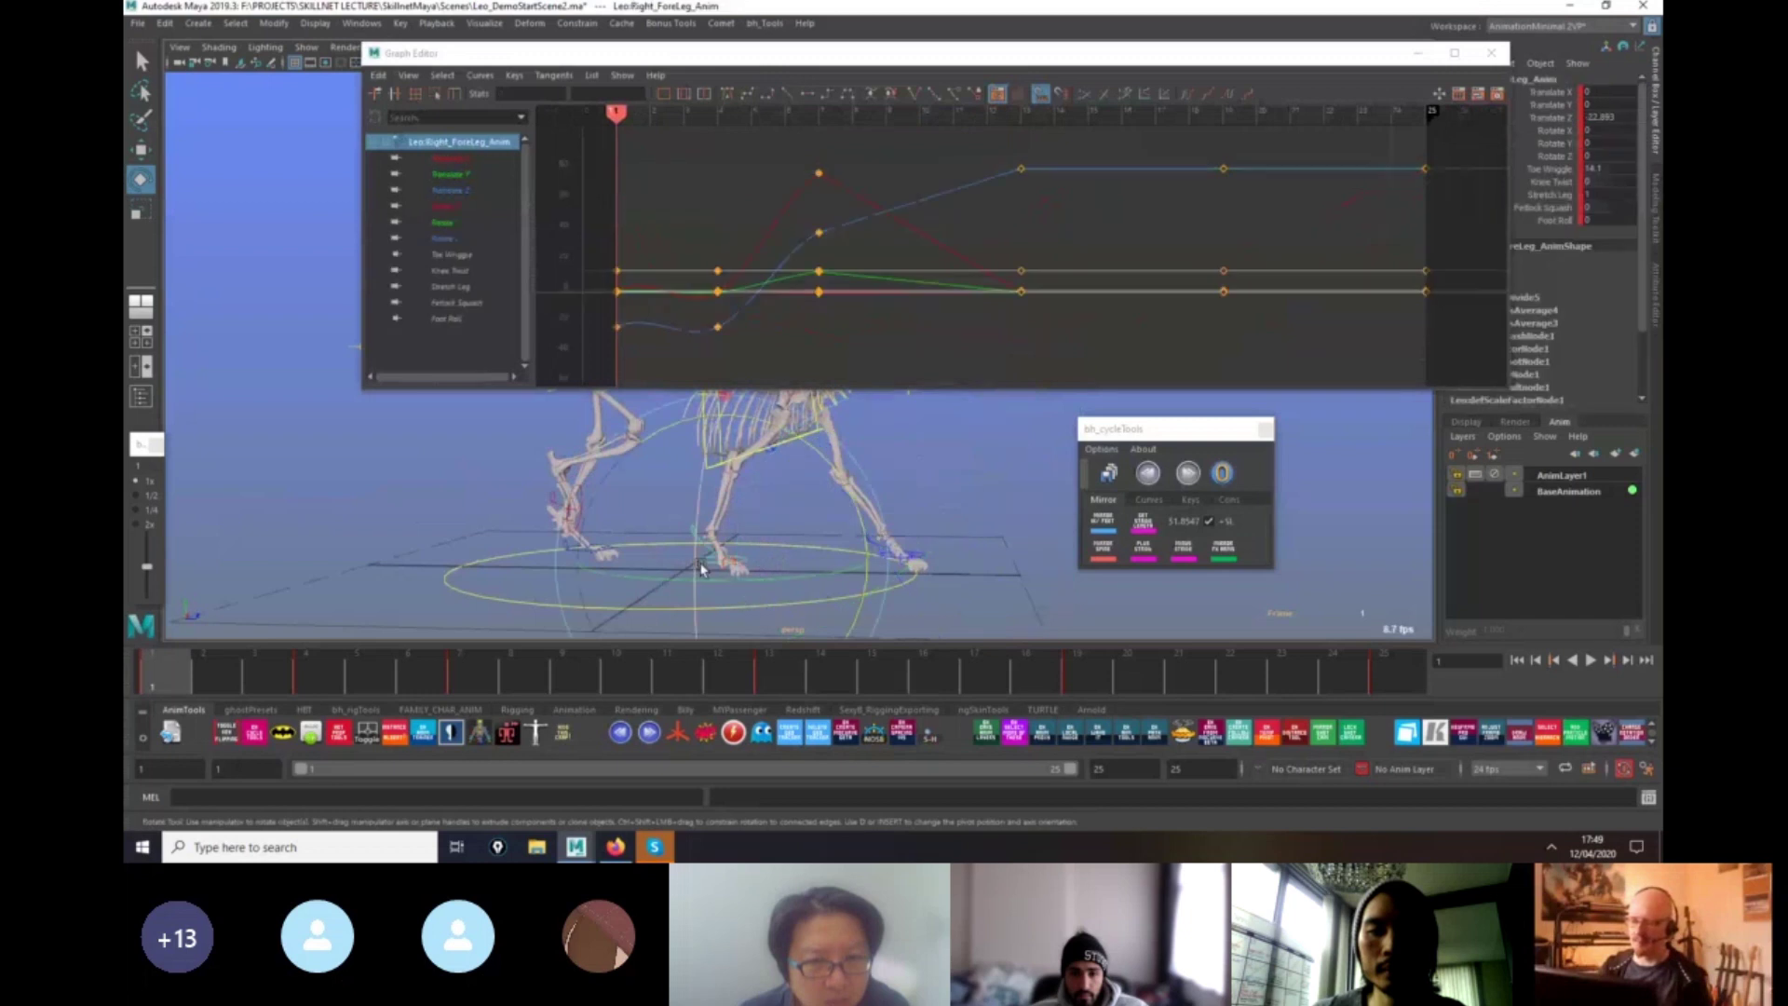
{"action": "left_click", "coordinate": [787, 94]}
{"action": "right_click_drag", "start_coordinate": [1273, 281], "coordinate": [1183, 302], "text": "alt"}
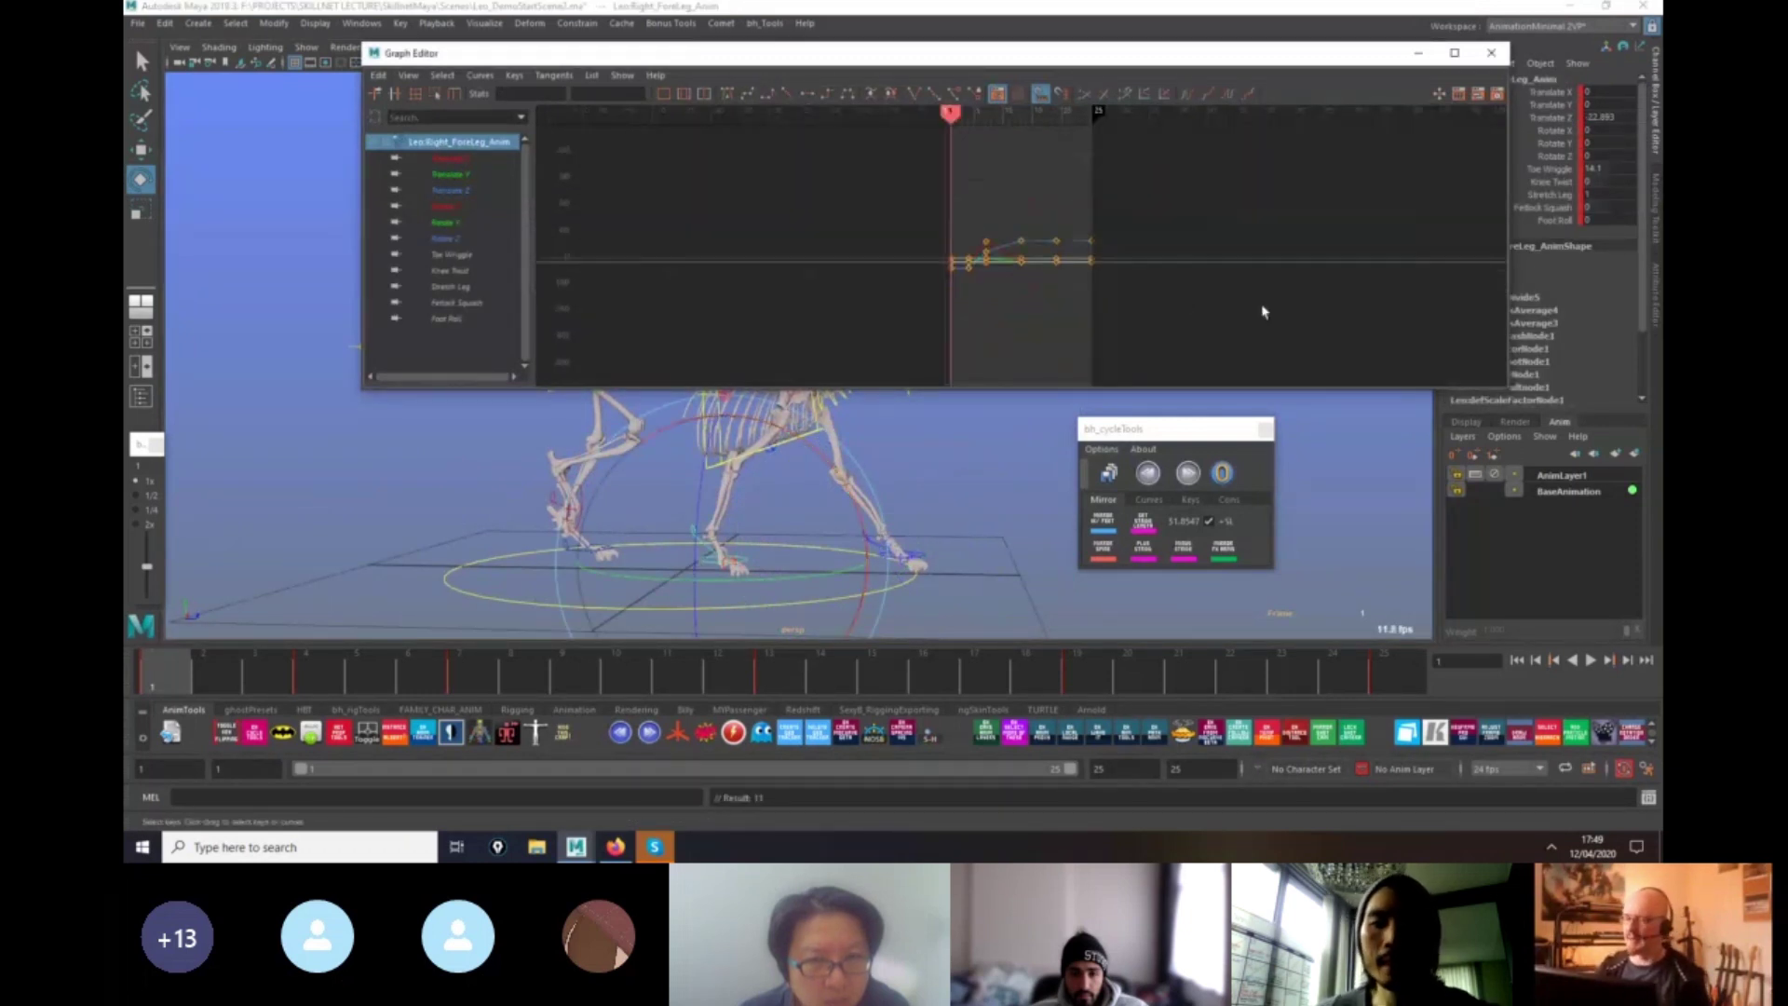
{"action": "left_click_drag", "start_coordinate": [1099, 391], "coordinate": [1099, 226]}
{"action": "scroll", "coordinate": [1035, 596], "scroll_direction": "up", "scroll_amount": 2}
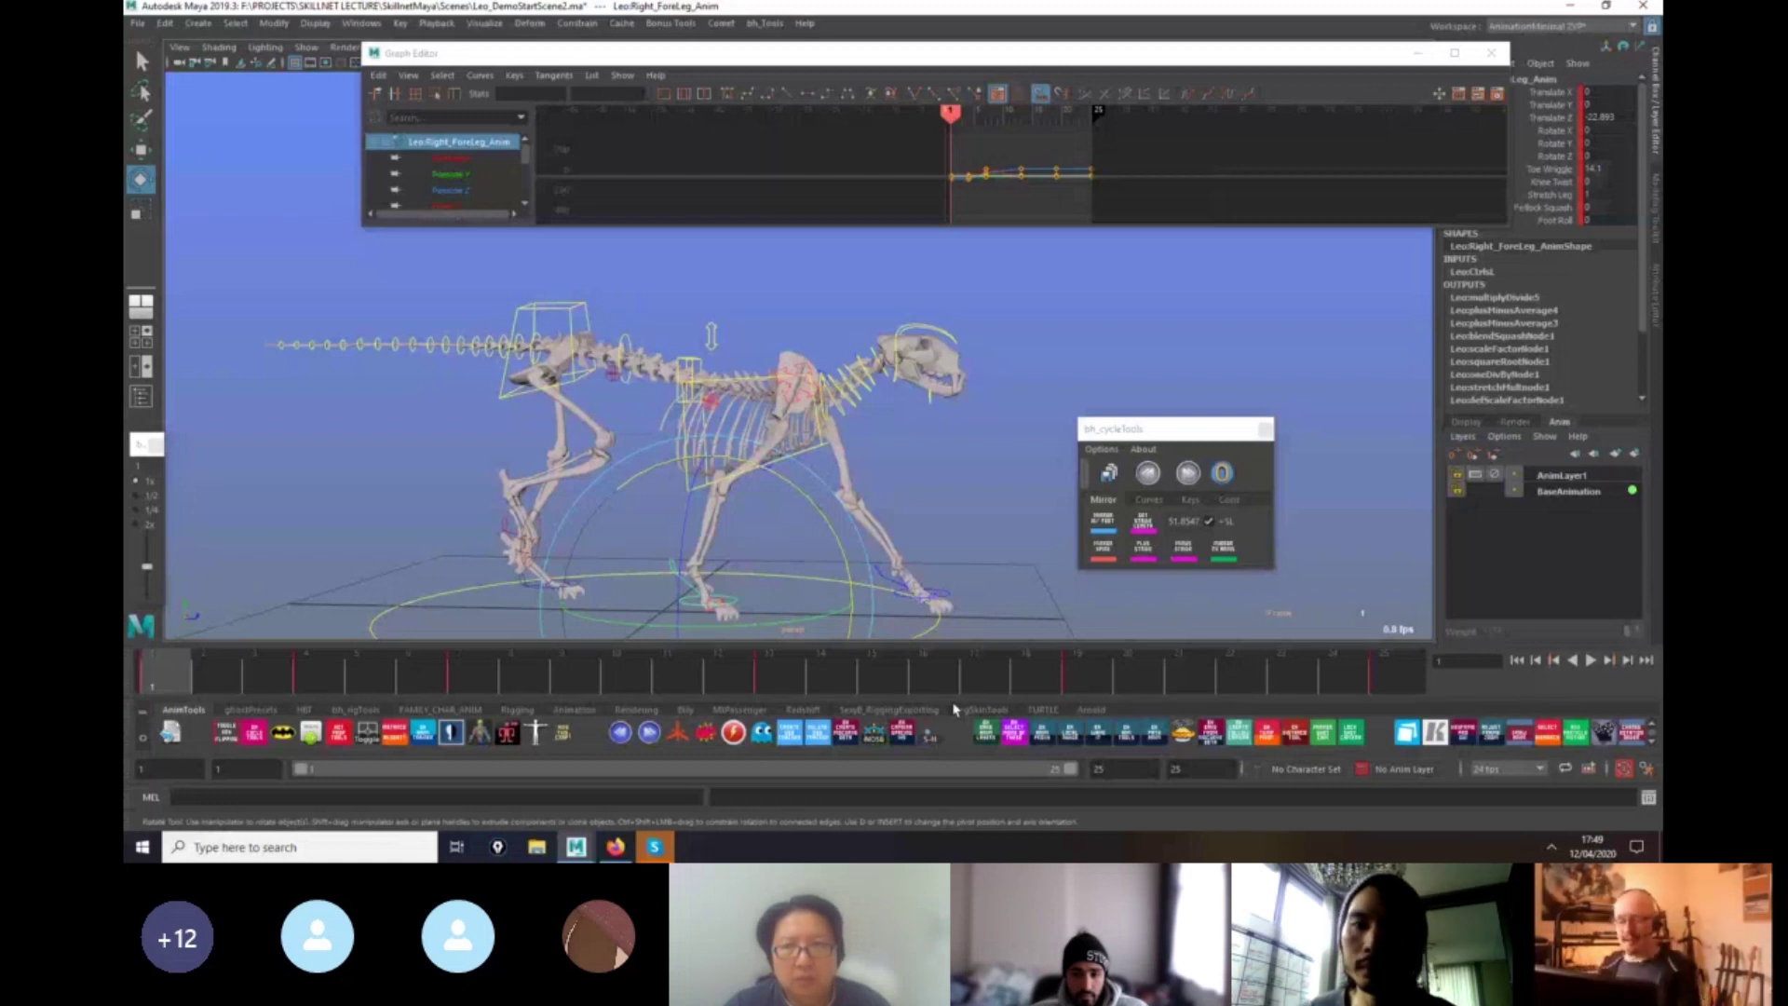
Examine the right foreleg's Translate Z keys at frames 1 and 4, comparing them with the global control's curves.
{"action": "left_click_drag", "start_coordinate": [221, 678], "coordinate": [300, 699]}
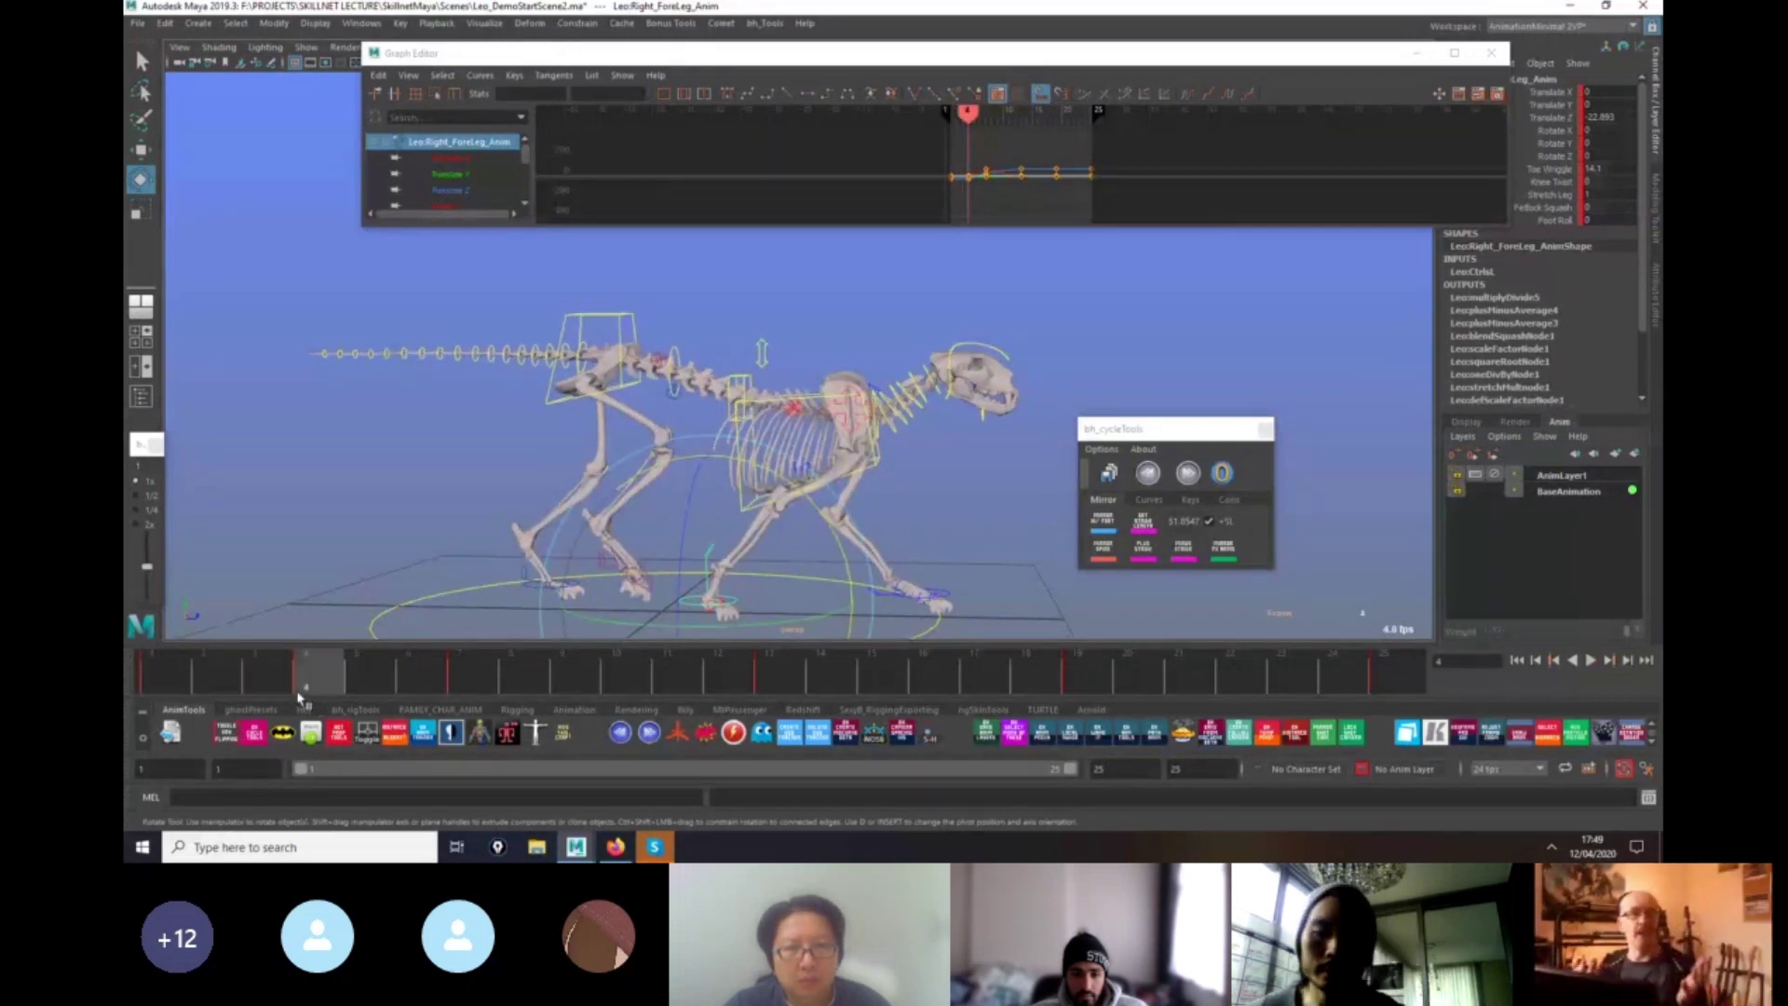
{"action": "left_click", "coordinate": [465, 190]}
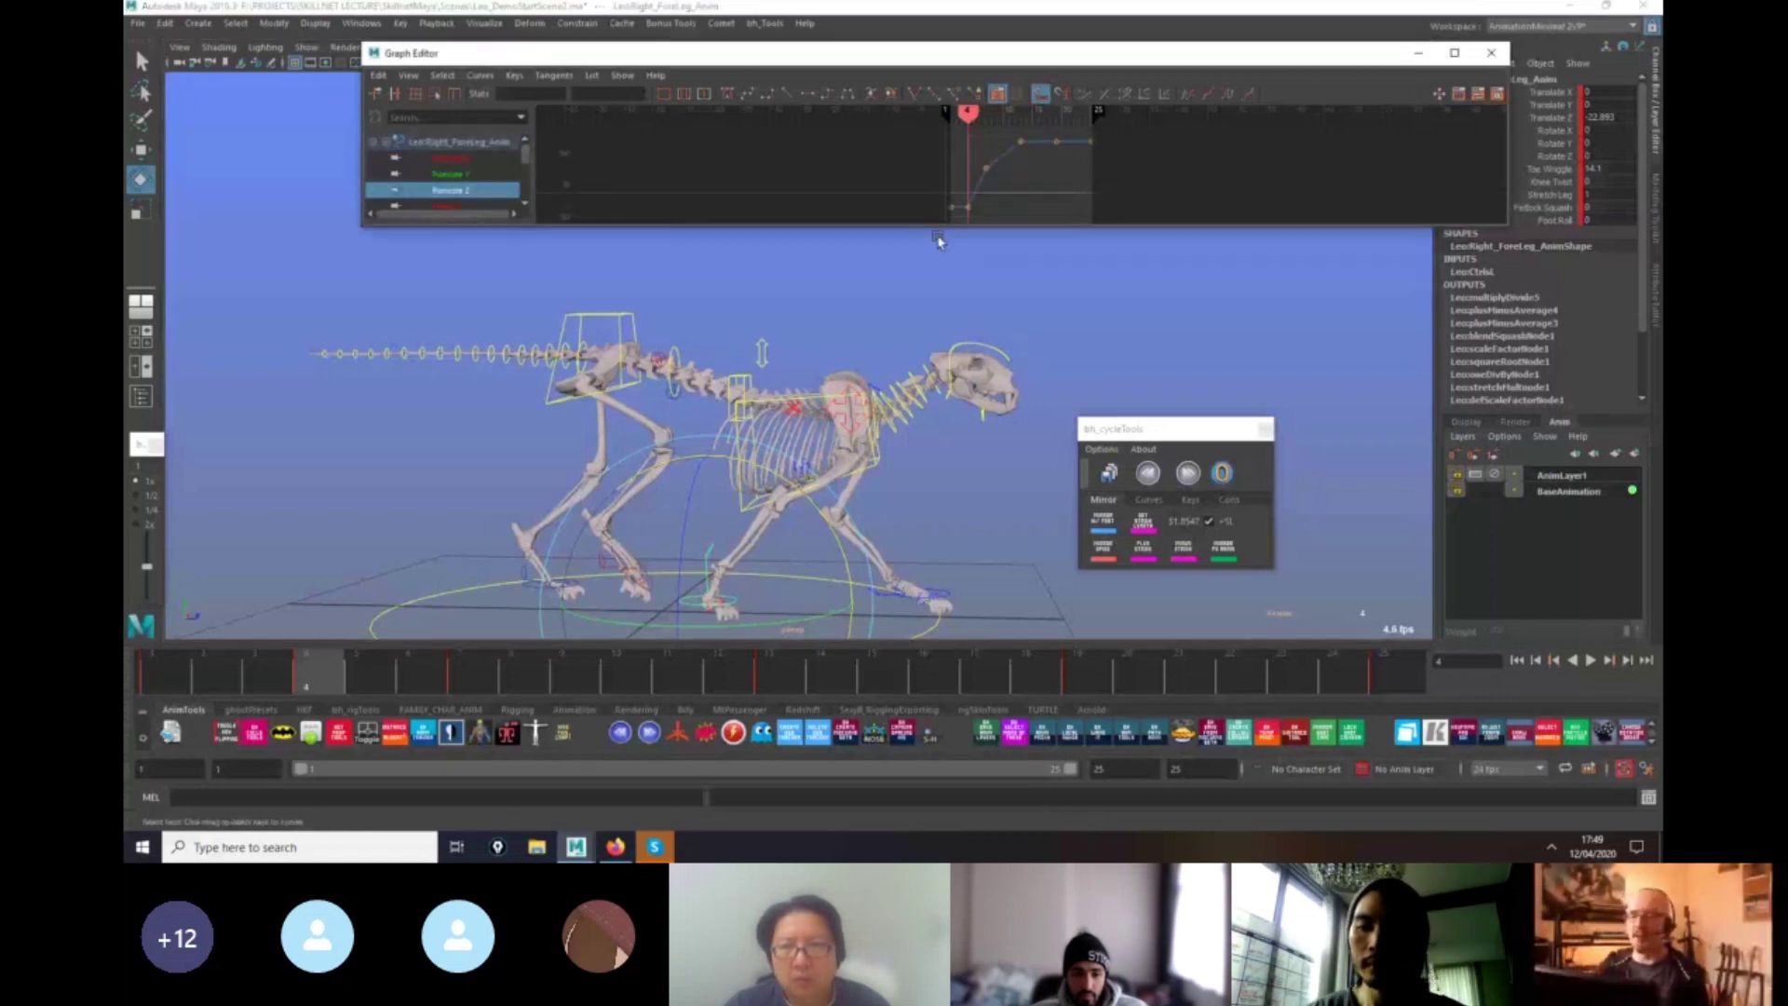
{"action": "left_click_drag", "start_coordinate": [932, 197], "coordinate": [934, 199]}
{"action": "key", "text": "f"}
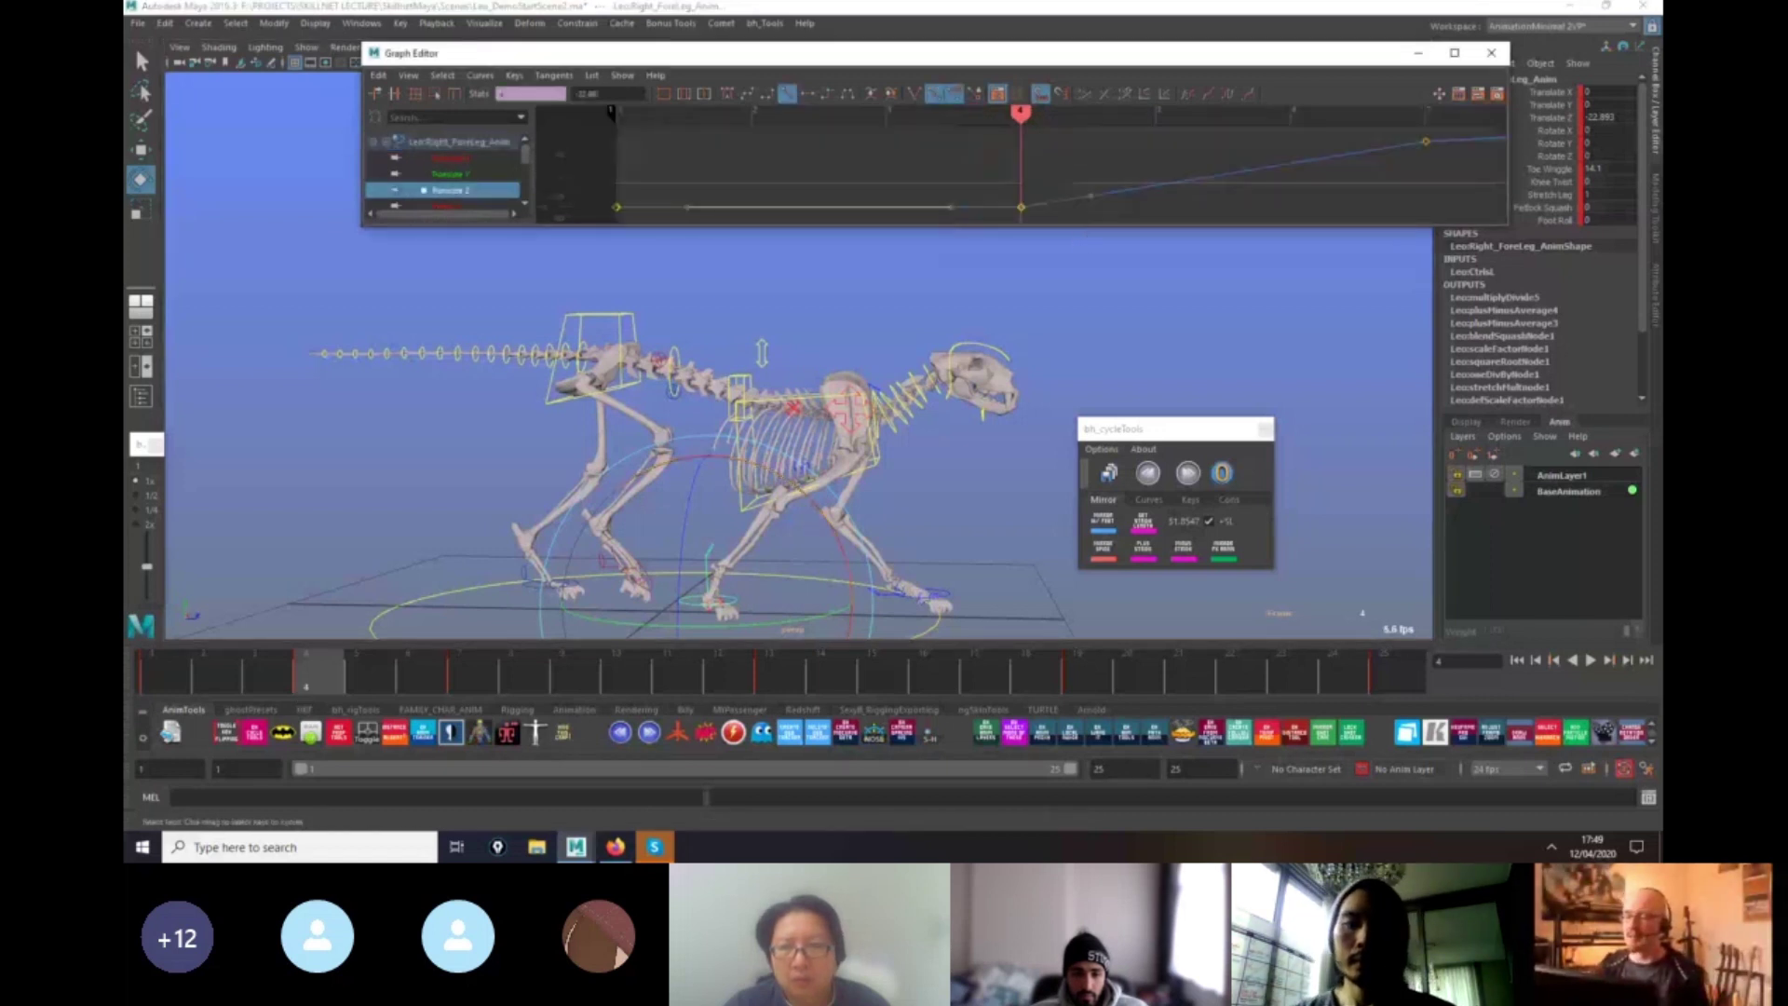
{"action": "left_click_drag", "start_coordinate": [762, 352], "coordinate": [1073, 360]}
{"action": "right_click_drag", "start_coordinate": [985, 482], "coordinate": [918, 466], "text": "alt"}
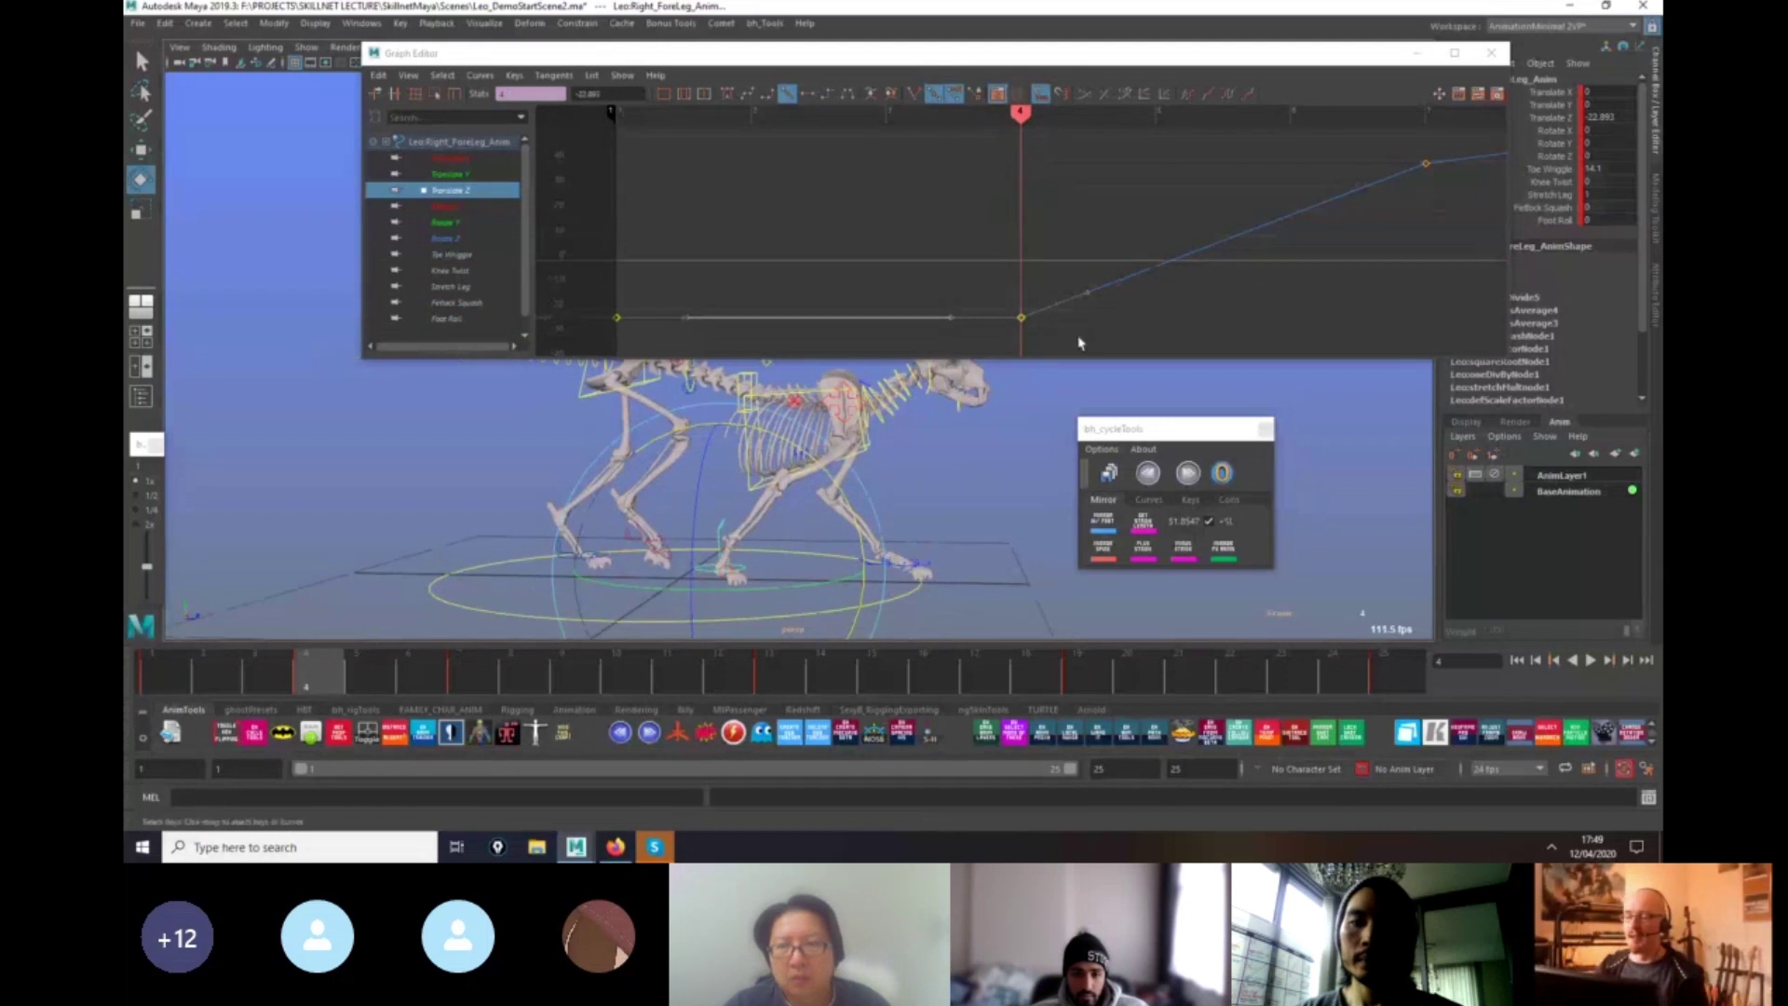
{"action": "right_click_drag", "start_coordinate": [1078, 344], "coordinate": [989, 396], "text": "alt"}
{"action": "left_click", "coordinate": [960, 585]}
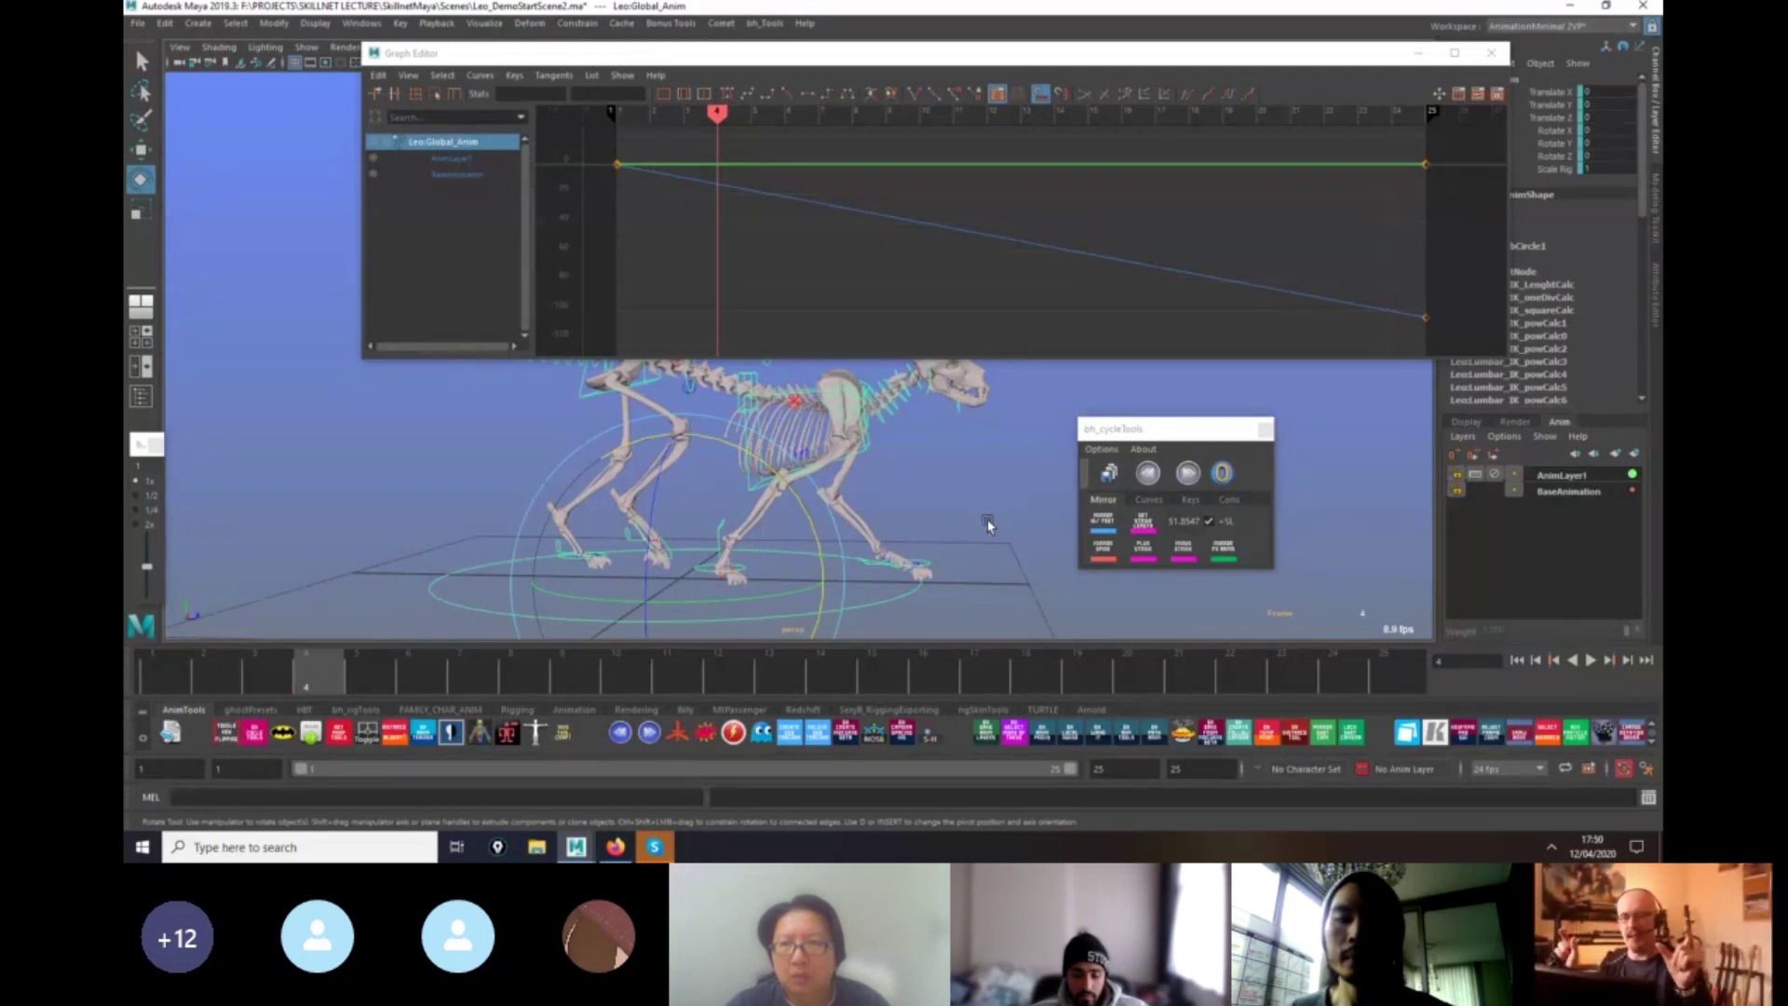
{"action": "left_click", "coordinate": [701, 575]}
{"action": "left_click", "coordinate": [449, 190]}
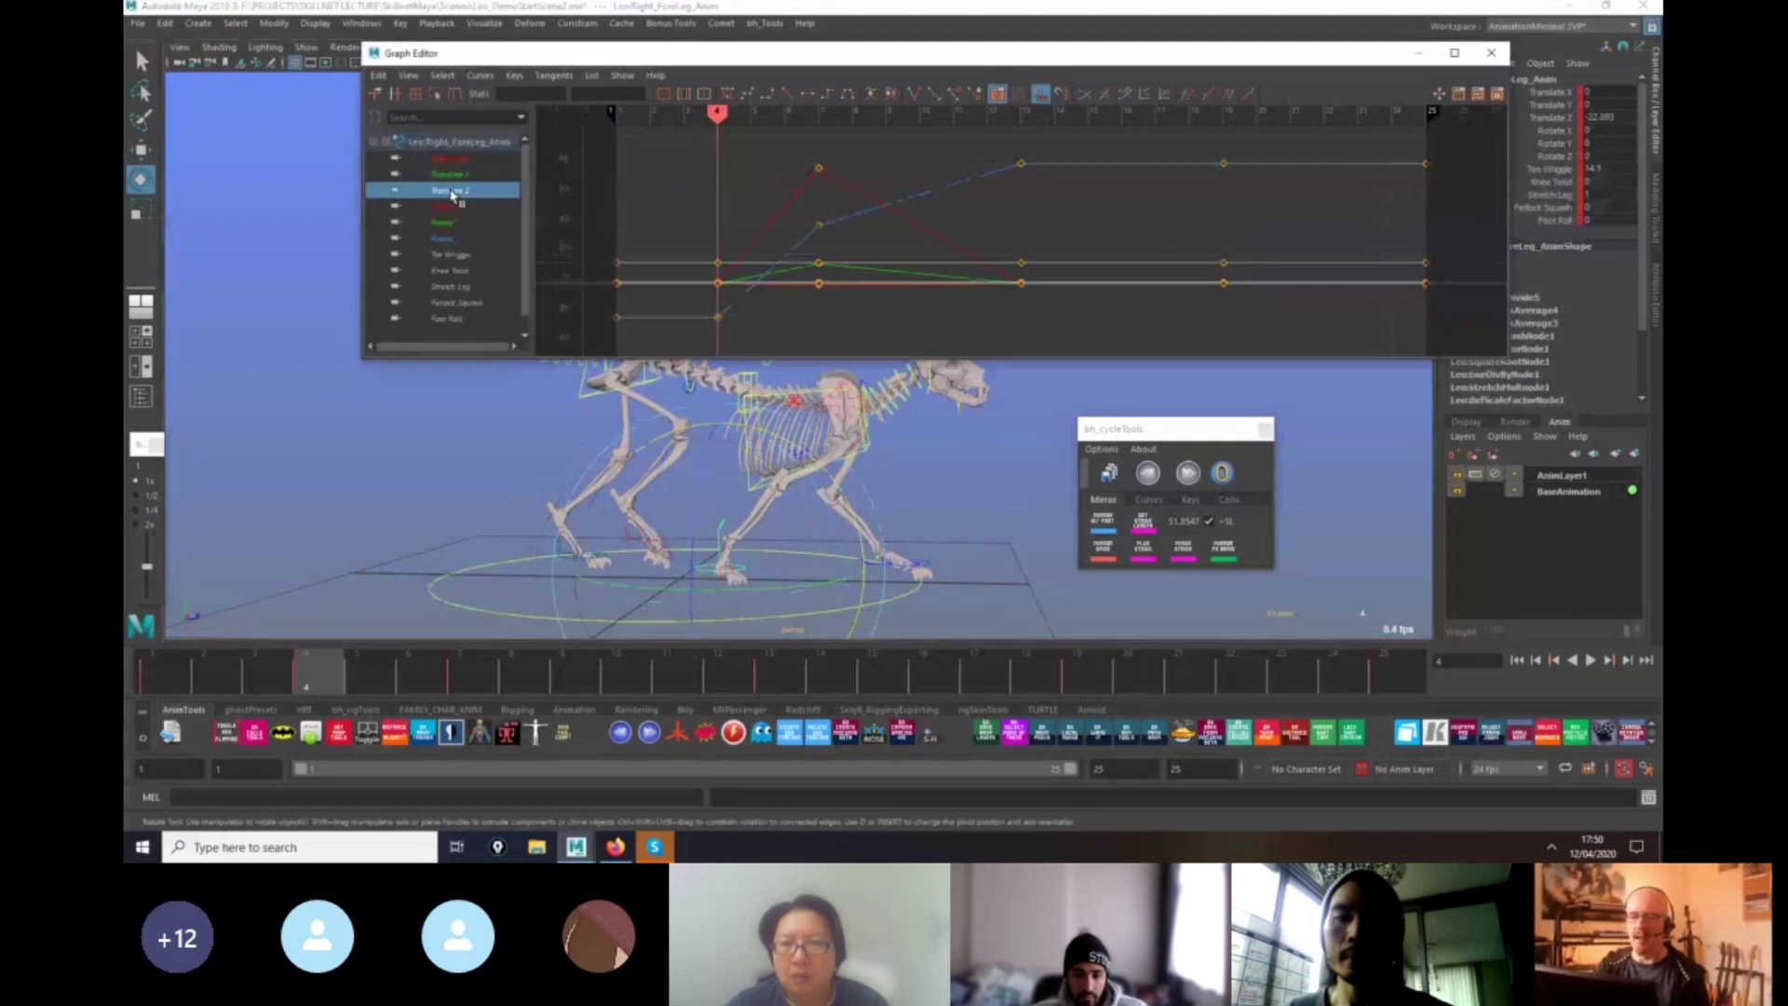
Scrub between frames 1 and 4 and examine the left foreleg's Translate Z curve for the planted foot.
{"action": "left_click_drag", "start_coordinate": [314, 683], "coordinate": [176, 685]}
{"action": "key", "text": "w"}
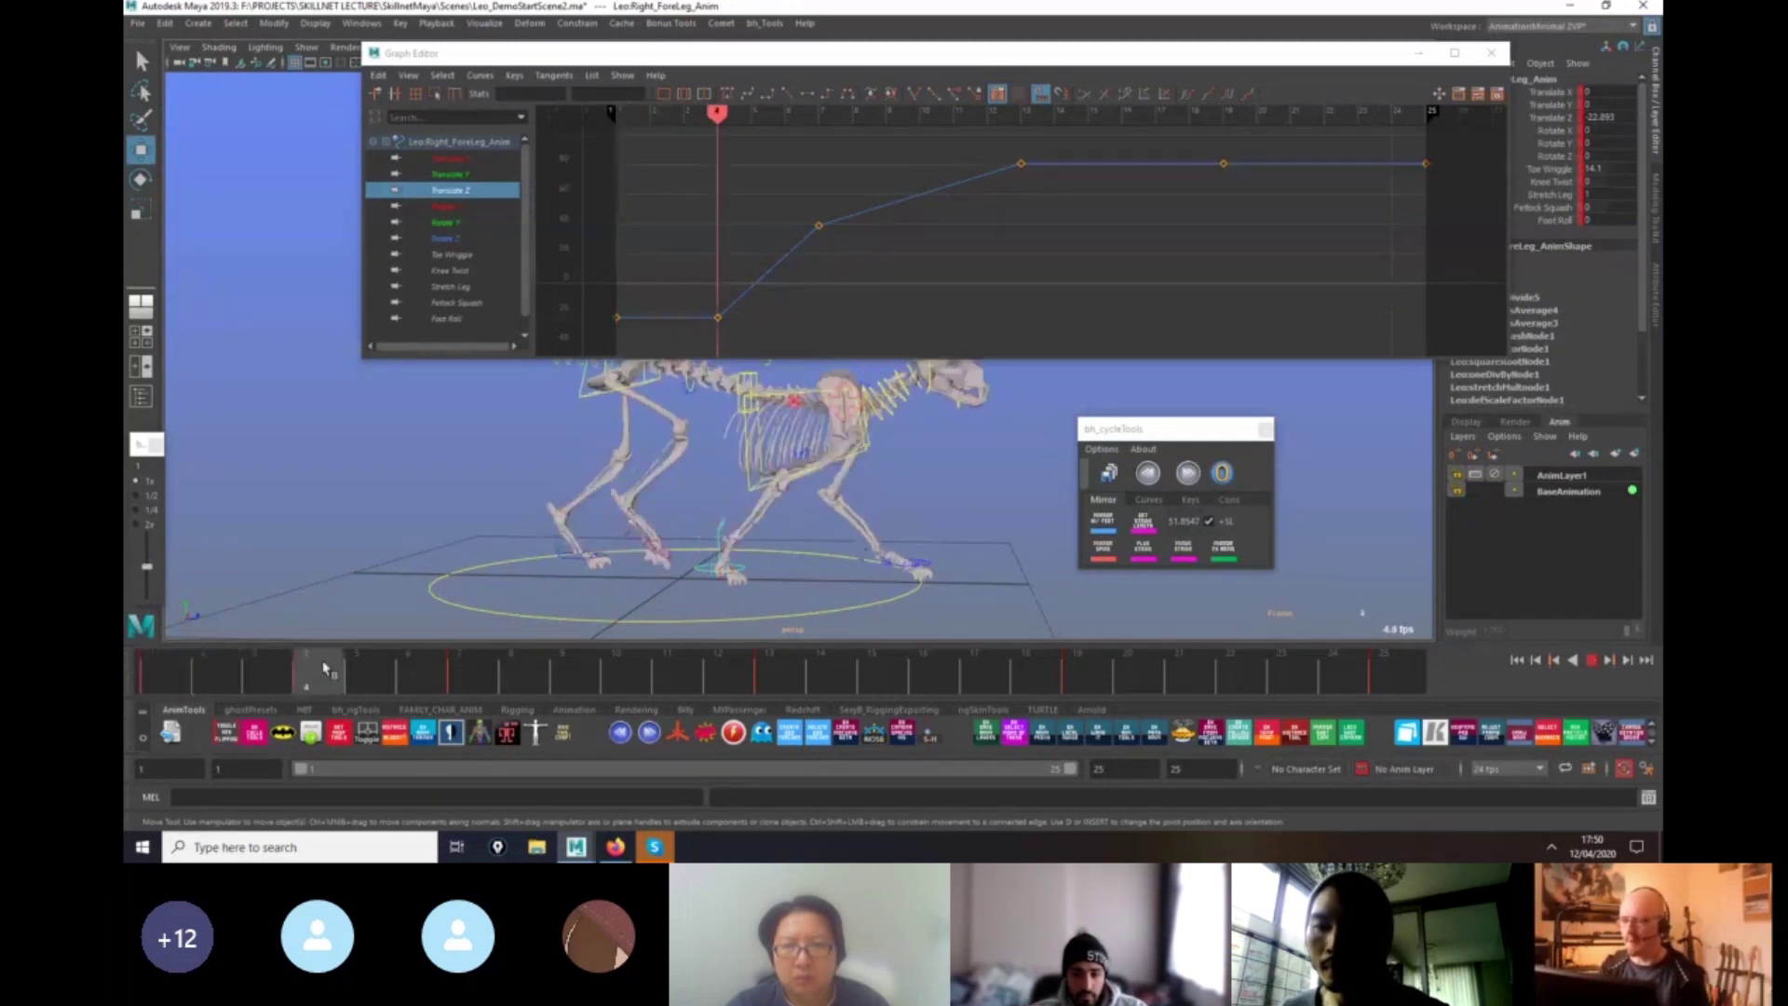
{"action": "key", "text": "alt+v"}
{"action": "left_click", "coordinate": [925, 574]}
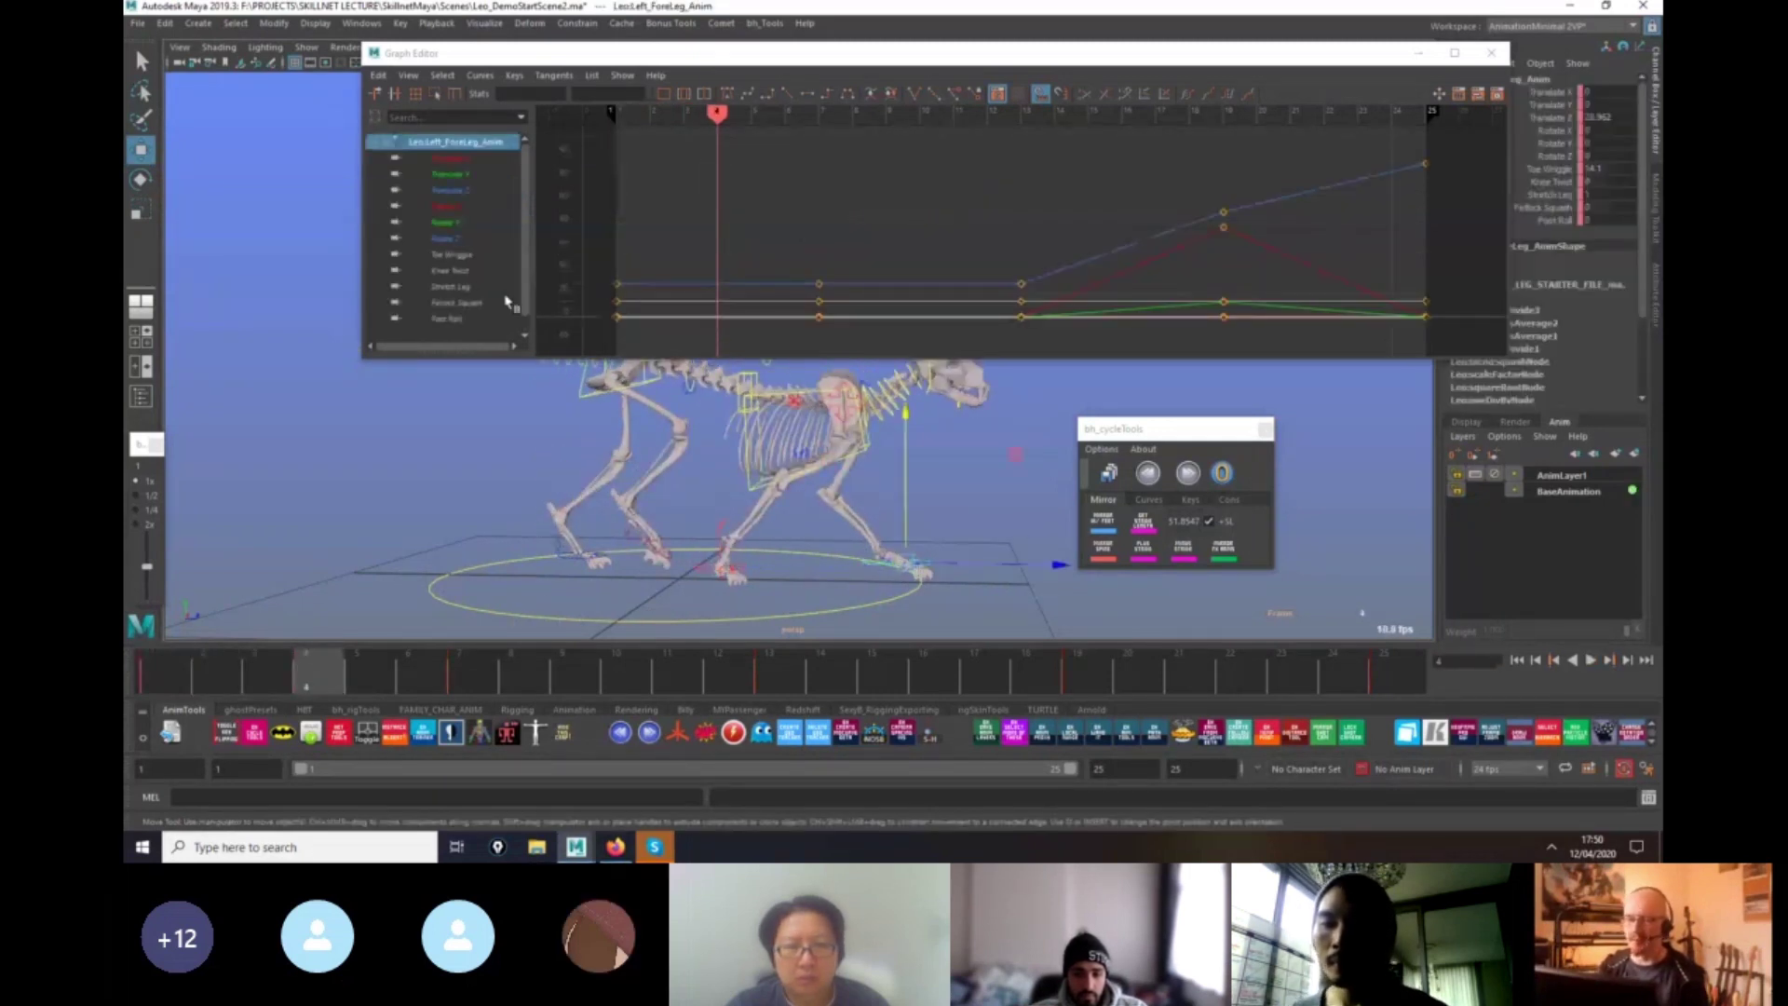
{"action": "left_click", "coordinate": [449, 190]}
{"action": "left_click", "coordinate": [268, 681]}
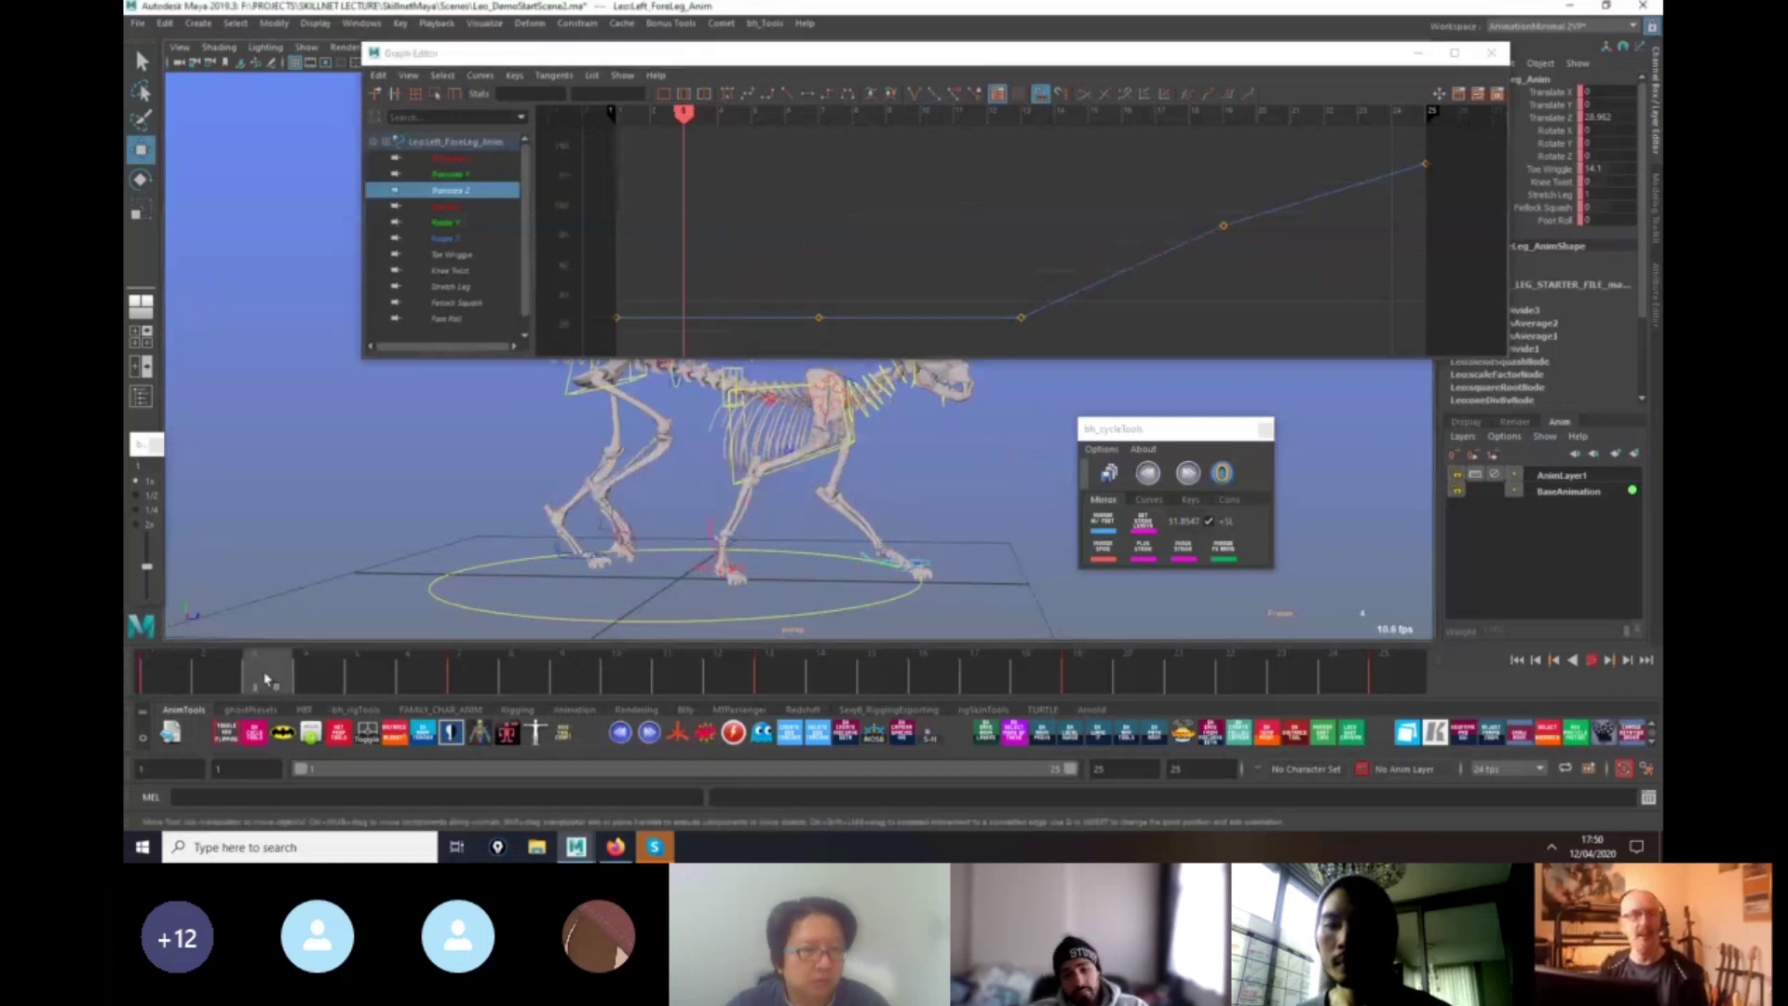
{"action": "left_click", "coordinate": [318, 679]}
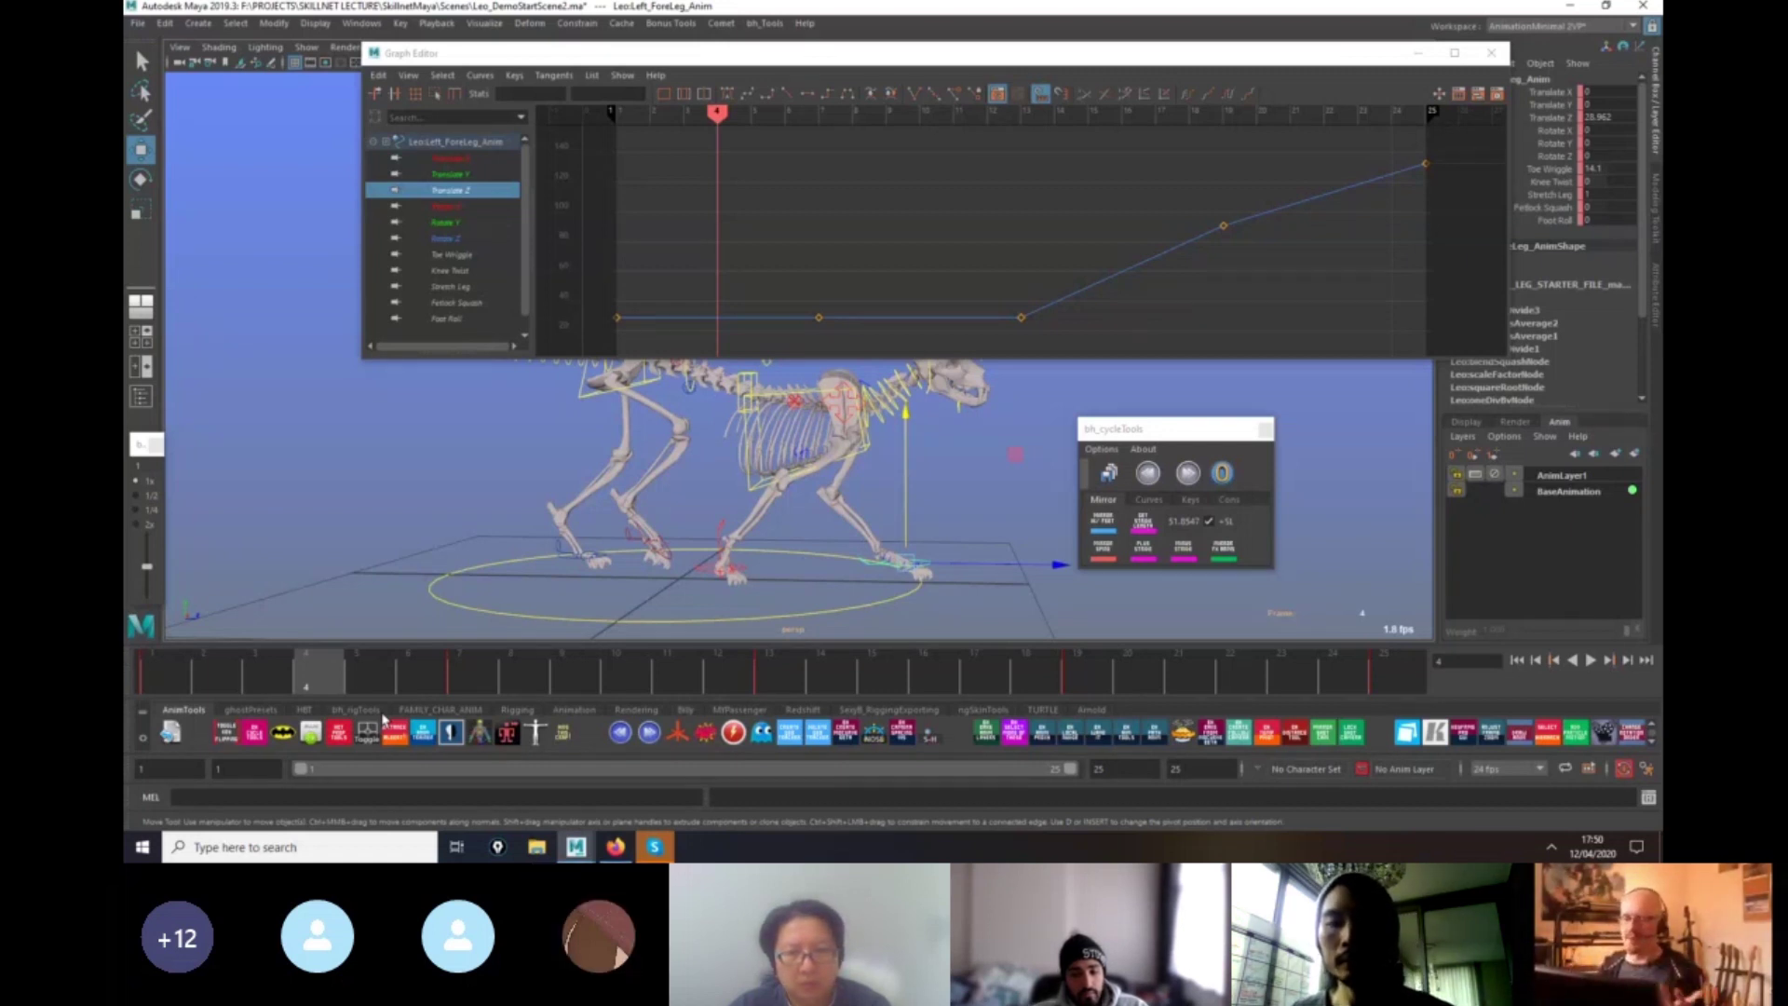
Rotate the right scapula control to a Rotate X of about 65 at frame 4, key it, and minimize the Graph Editor.
{"action": "left_click", "coordinate": [845, 421]}
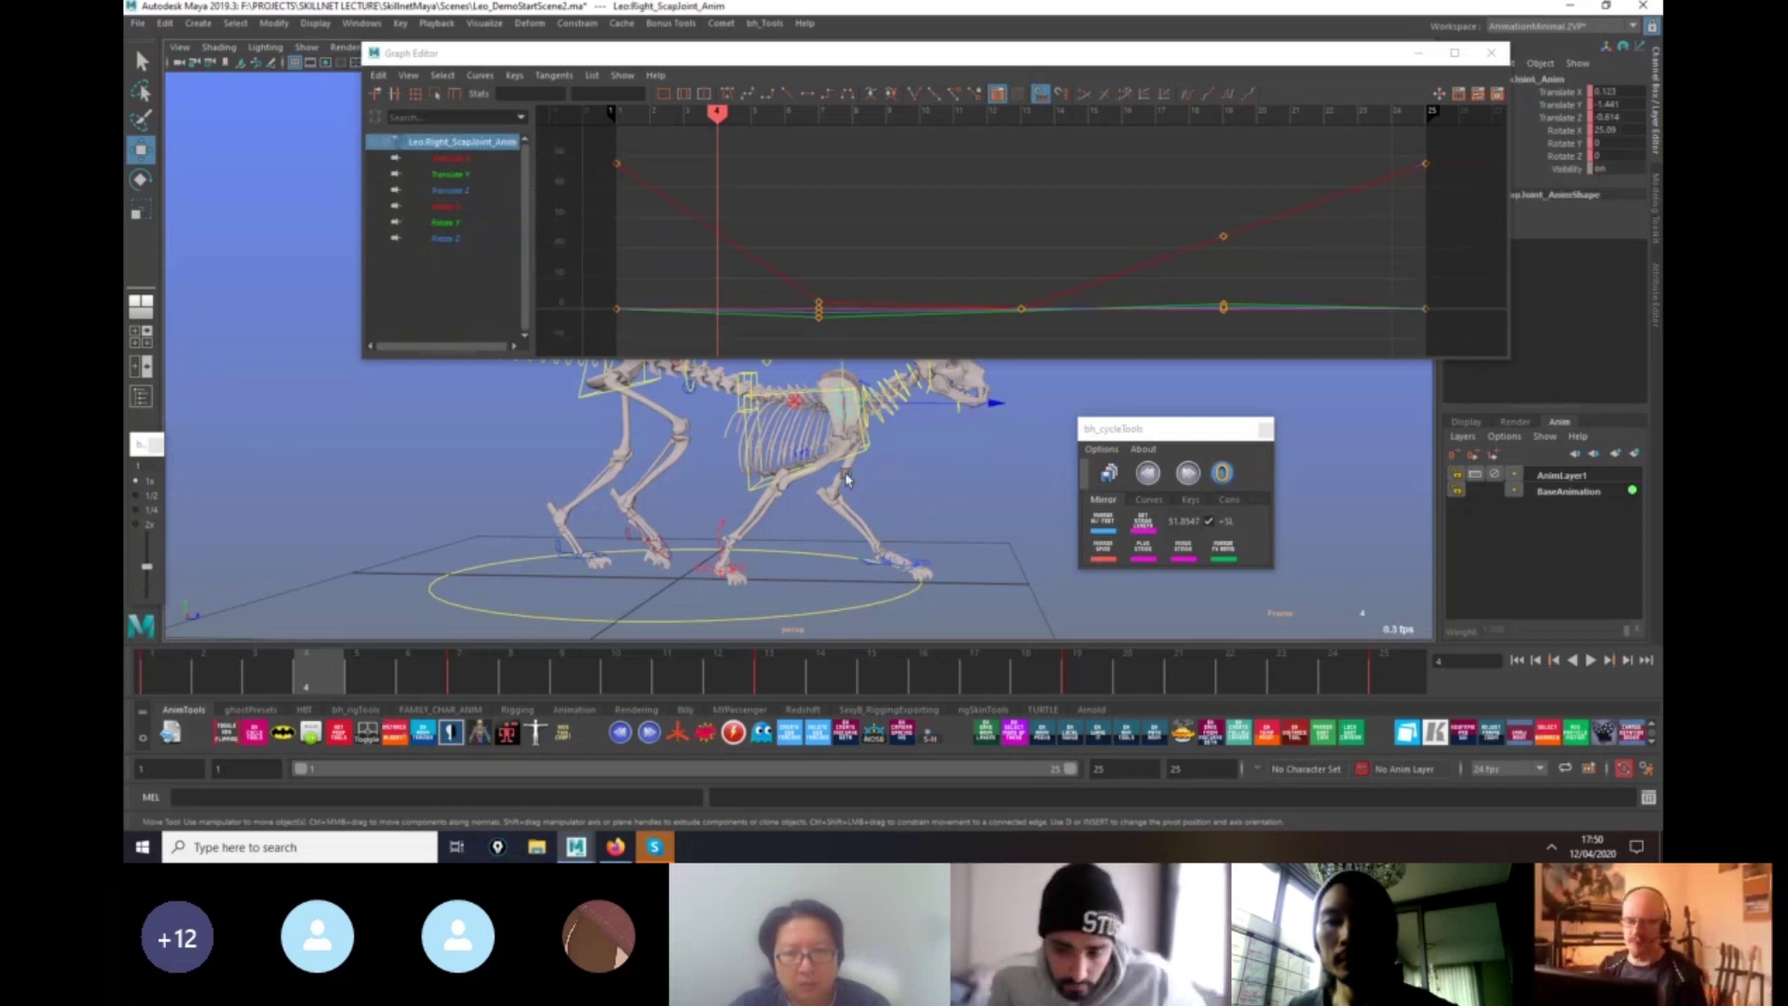
{"action": "key", "text": "e"}
{"action": "left_click_drag", "start_coordinate": [949, 518], "coordinate": [844, 540]}
{"action": "key", "text": "s"}
{"action": "left_click", "coordinate": [1419, 54]}
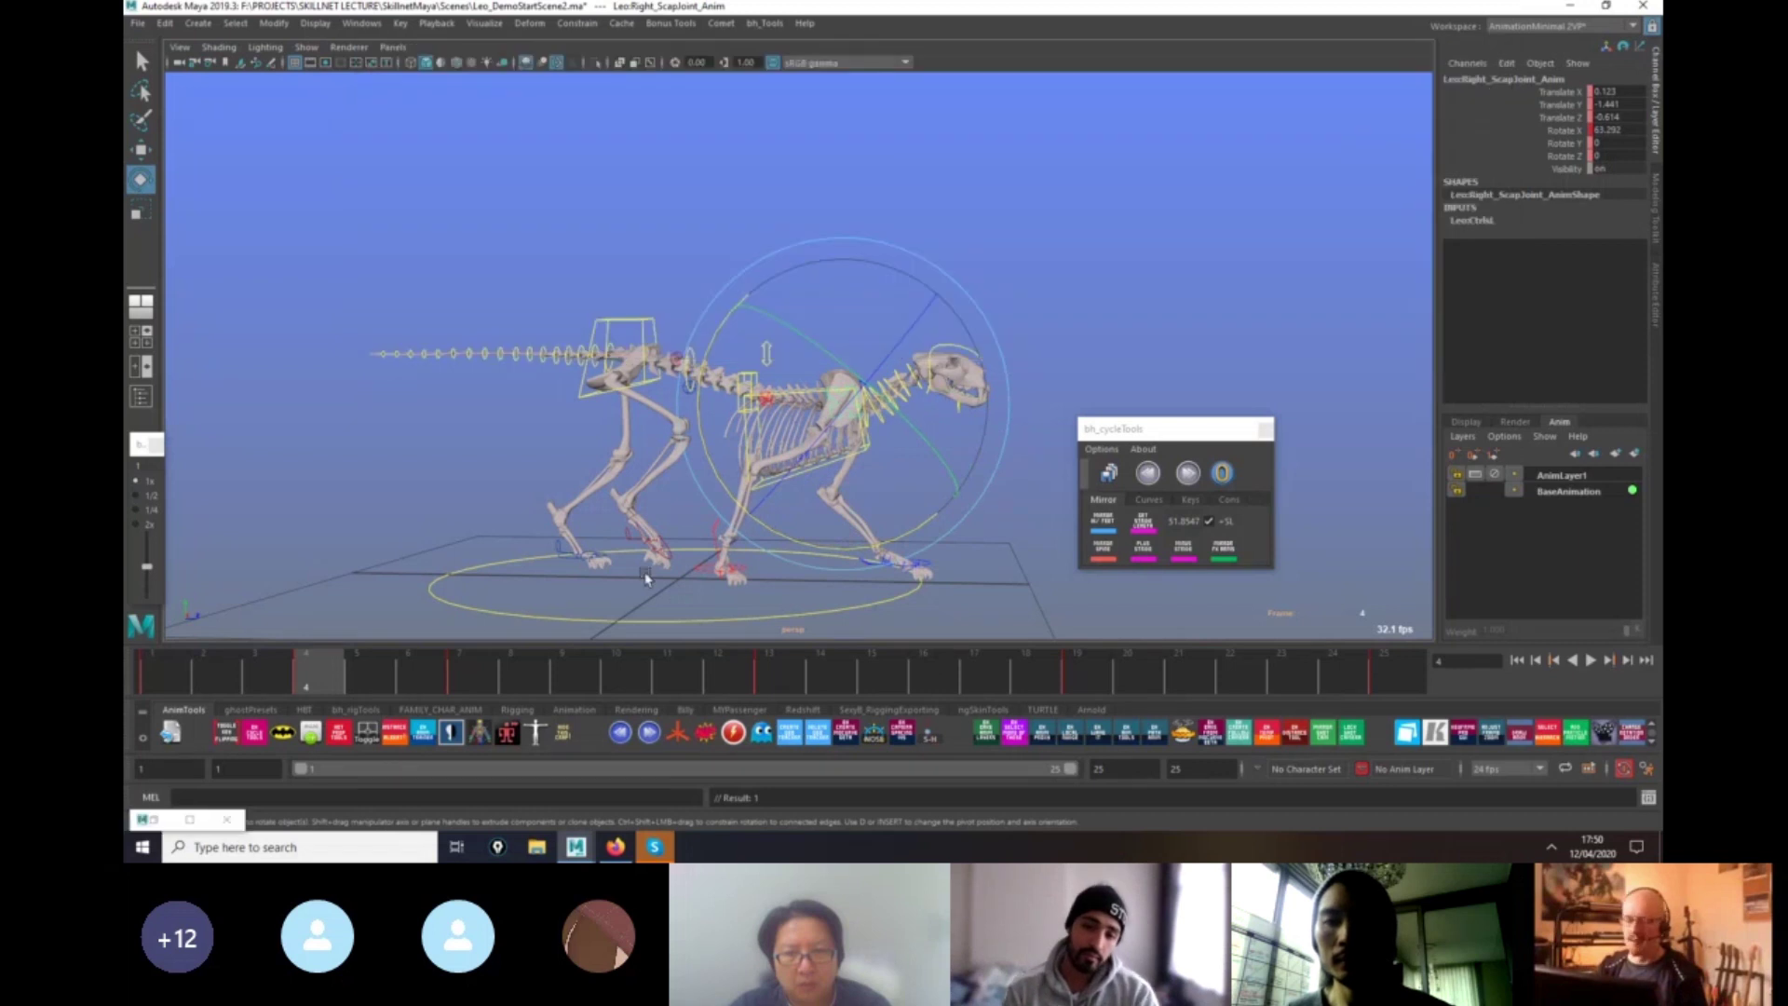
Raise the chest pivot control slightly at frame 10.
{"action": "left_click", "coordinate": [161, 674]}
{"action": "left_click_drag", "start_coordinate": [163, 673], "coordinate": [625, 687]}
{"action": "key", "text": "w"}
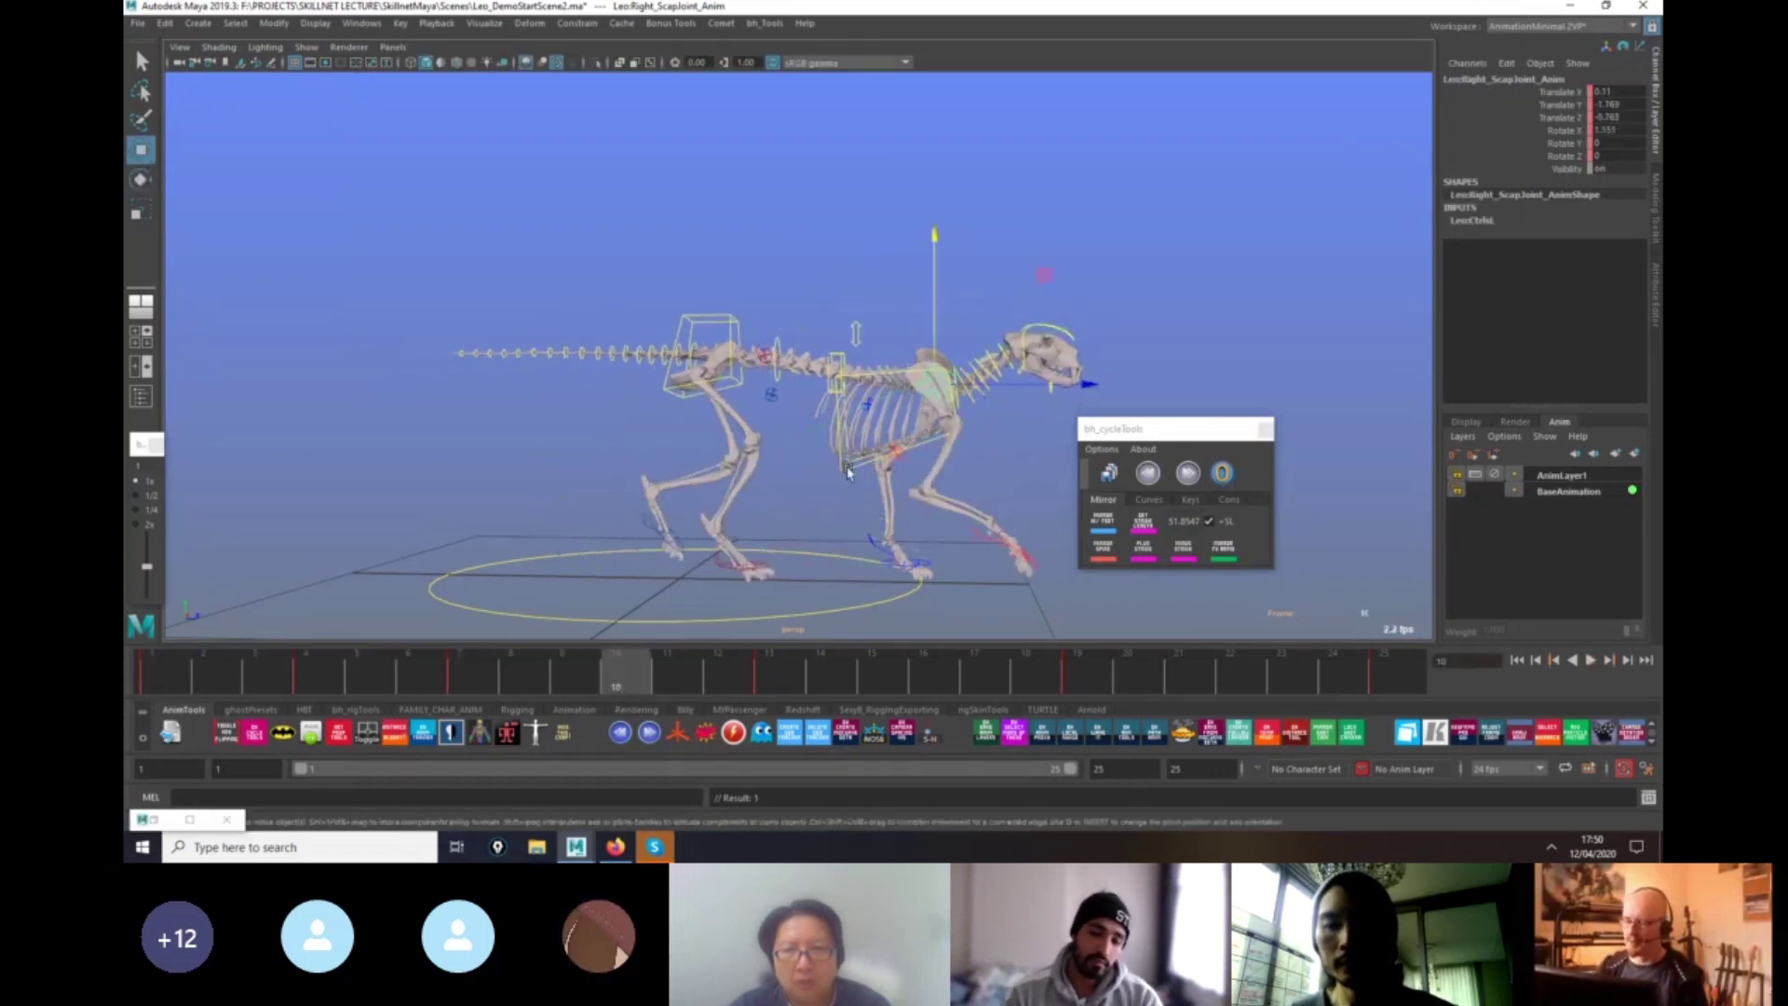
{"action": "left_click", "coordinate": [849, 470]}
{"action": "left_click_drag", "start_coordinate": [930, 318], "coordinate": [928, 311]}
Rotate the left foreleg's IK pivot control about X at frame 10, then clear the selection.
{"action": "left_click", "coordinate": [871, 550]}
{"action": "key", "text": "e"}
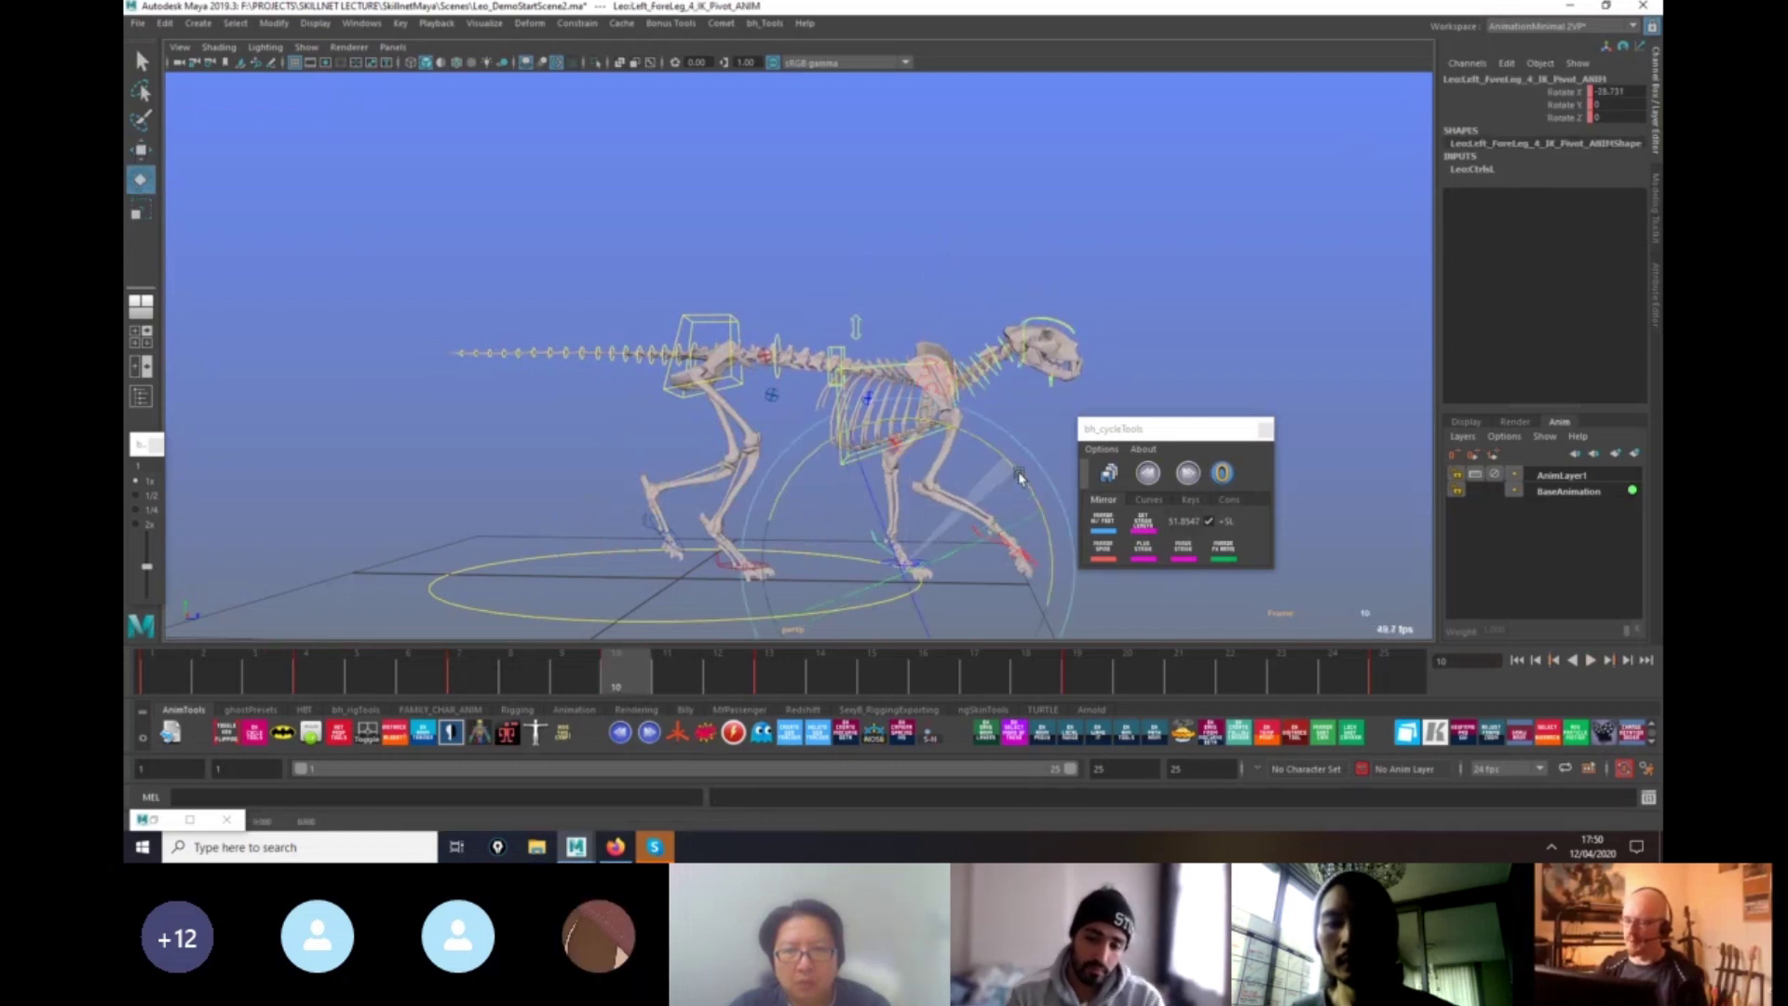
{"action": "left_click", "coordinate": [842, 465]}
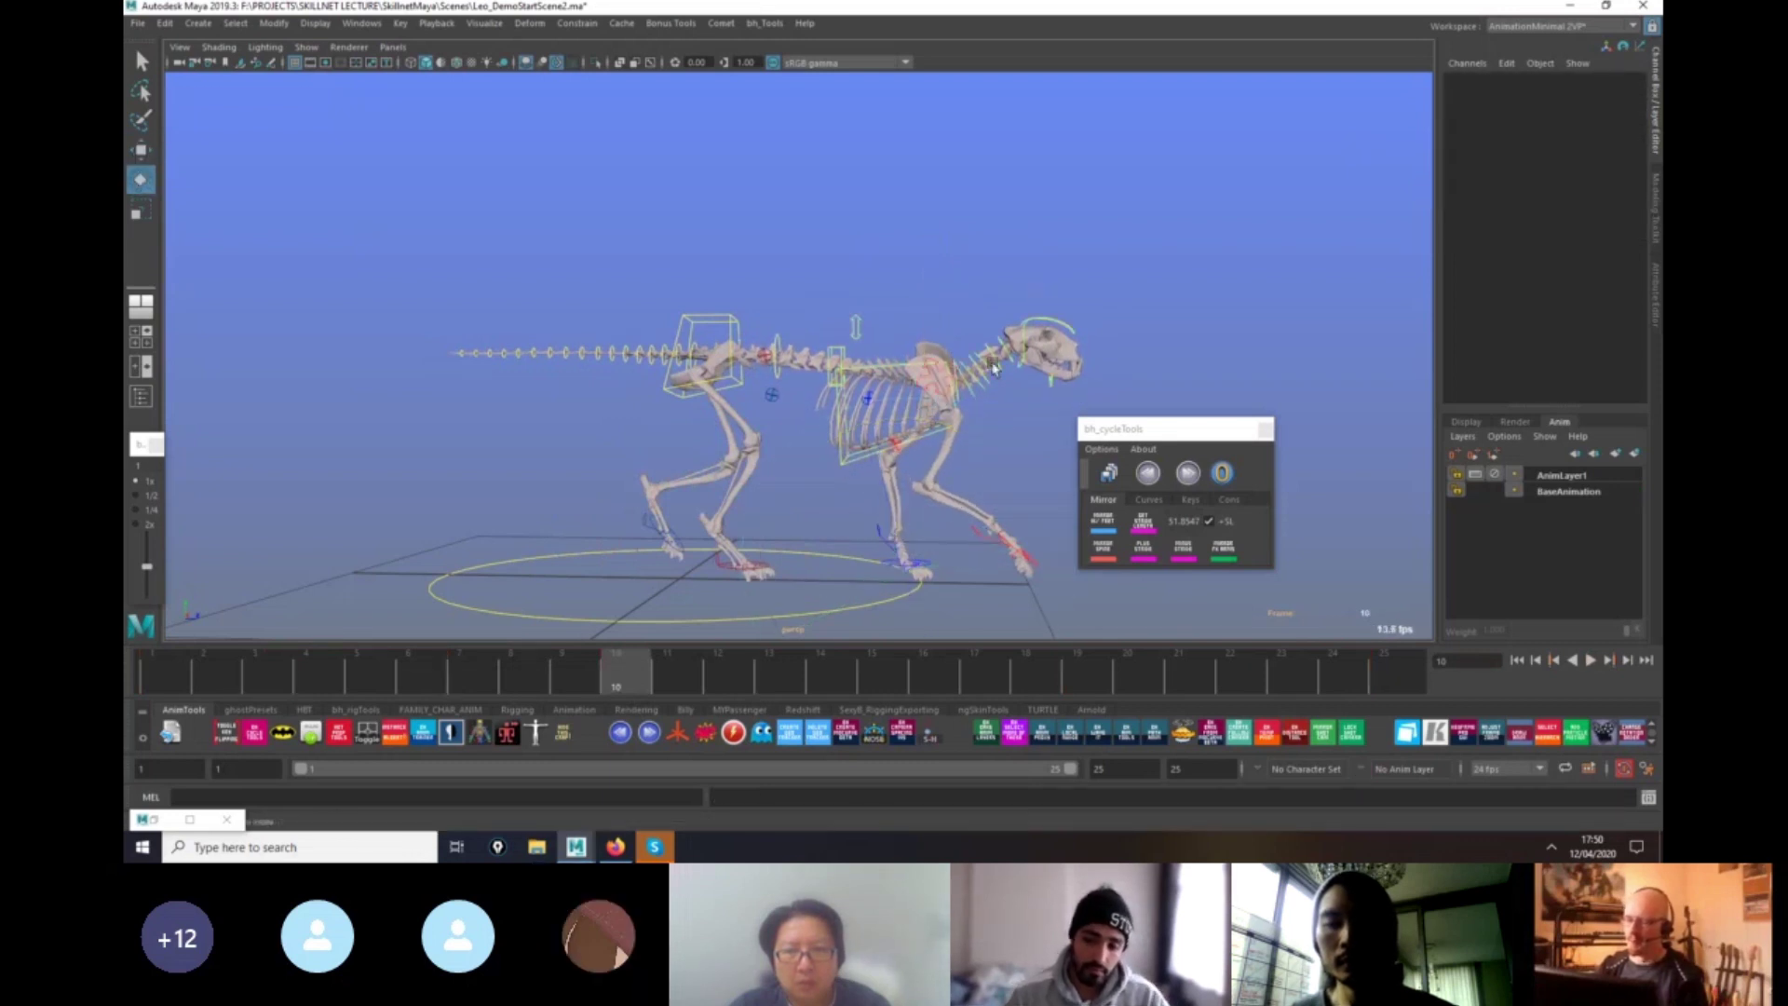
Raise the chest pivot control further at frame 10, judging its height from the opposite side of the skeleton.
{"action": "left_click_drag", "start_coordinate": [994, 368], "coordinate": [664, 316], "text": "alt"}
{"action": "left_click", "coordinate": [696, 350]}
{"action": "key", "text": "w"}
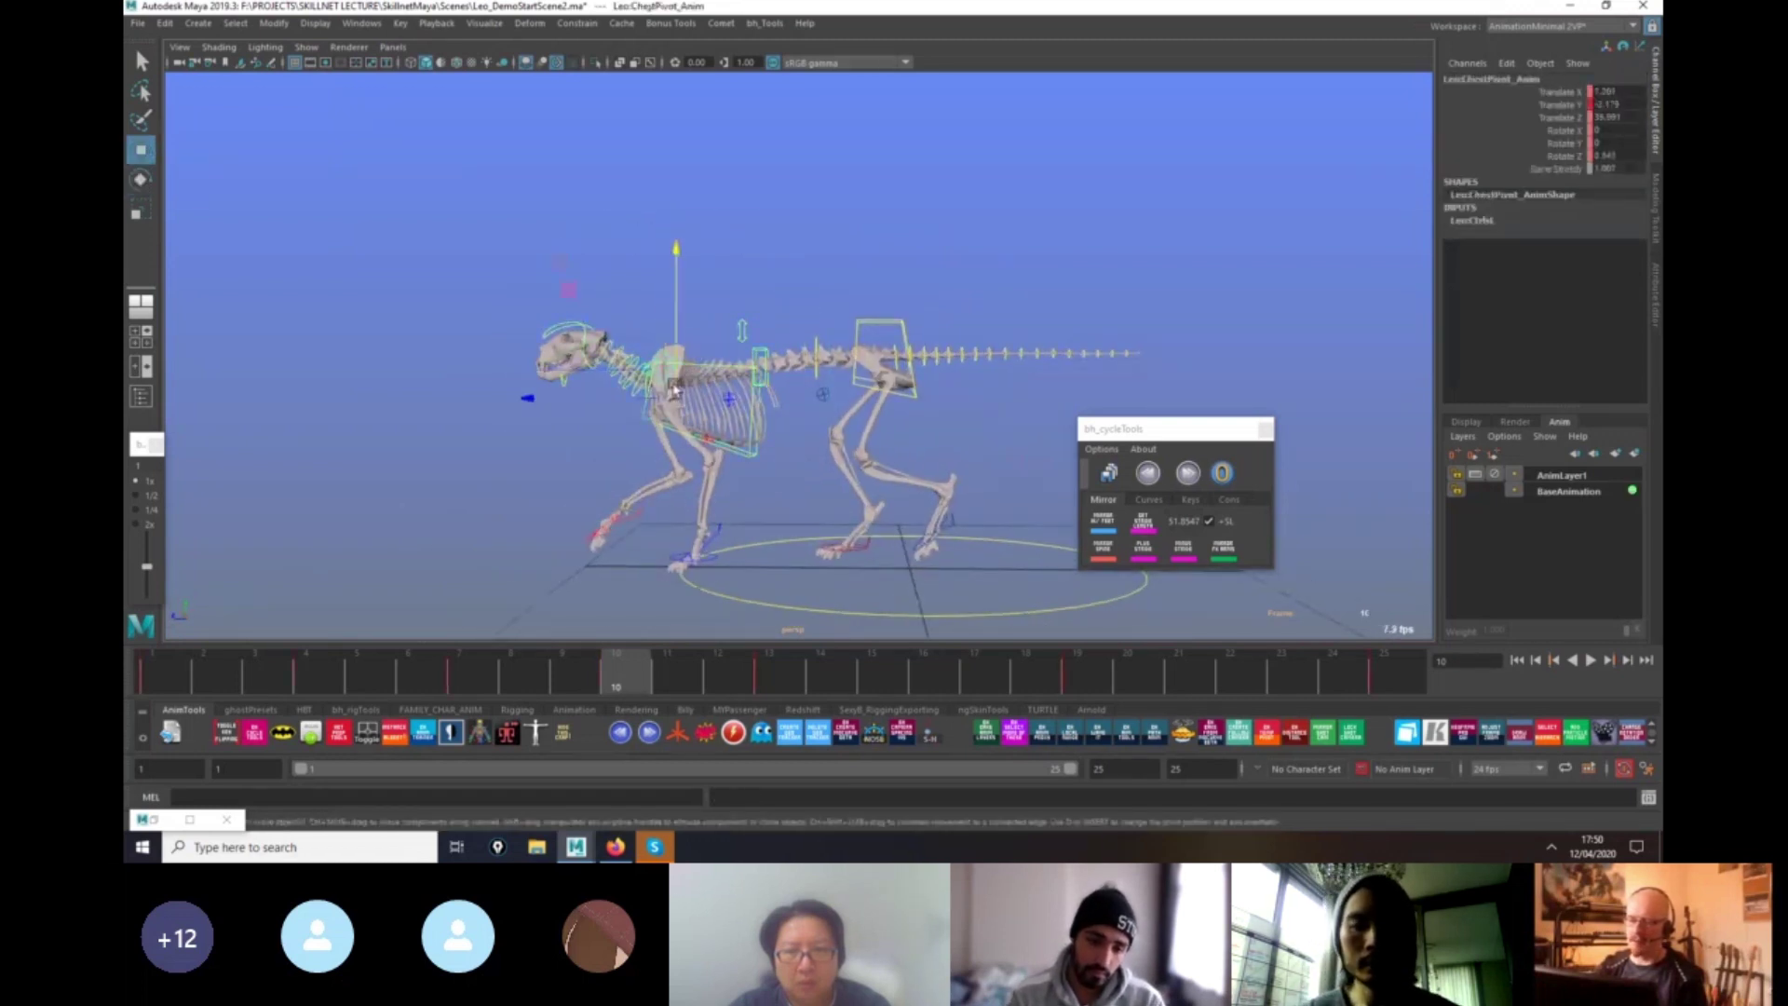
{"action": "left_click", "coordinate": [681, 343]}
{"action": "left_click_drag", "start_coordinate": [681, 343], "coordinate": [680, 341]}
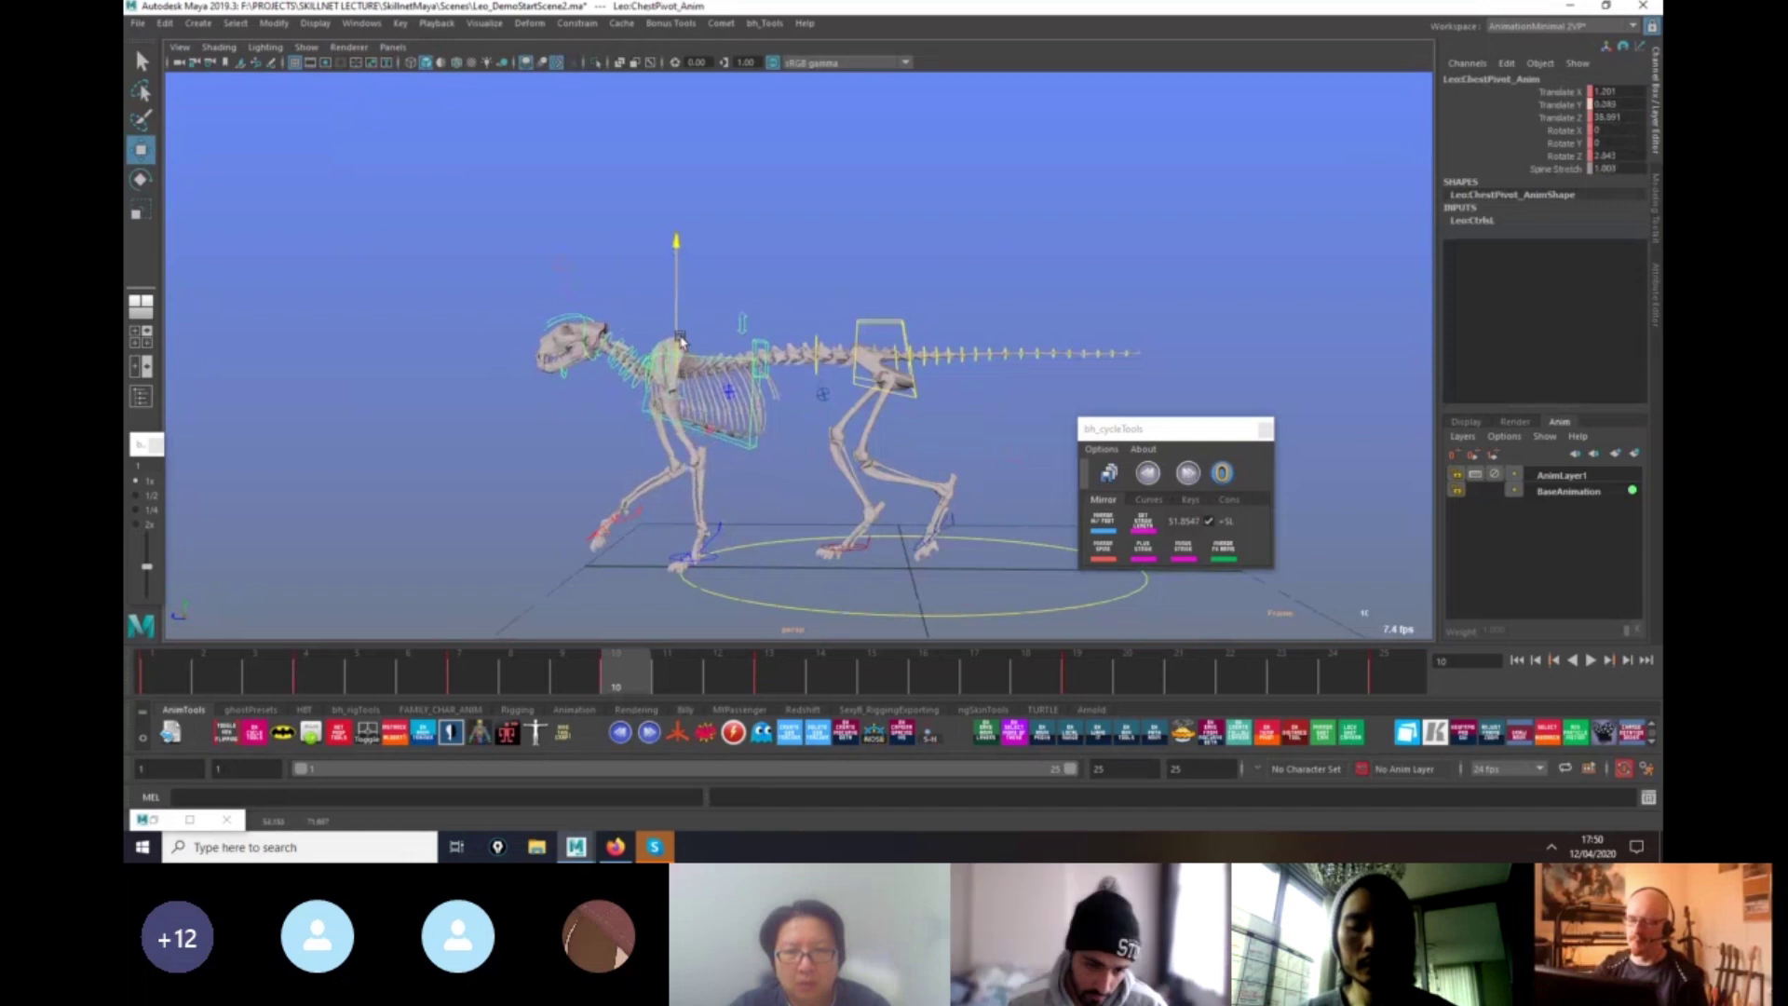
Move the bh_cycleTools window clear of the skeleton and review the chest motion from frame 1 to 10.
{"action": "left_click_drag", "start_coordinate": [713, 438], "coordinate": [1111, 588], "text": "alt"}
{"action": "left_click_drag", "start_coordinate": [1184, 428], "coordinate": [1334, 403]}
{"action": "right_click_drag", "start_coordinate": [1066, 558], "coordinate": [890, 577], "text": "alt"}
{"action": "left_click_drag", "start_coordinate": [890, 577], "coordinate": [895, 566], "text": "alt"}
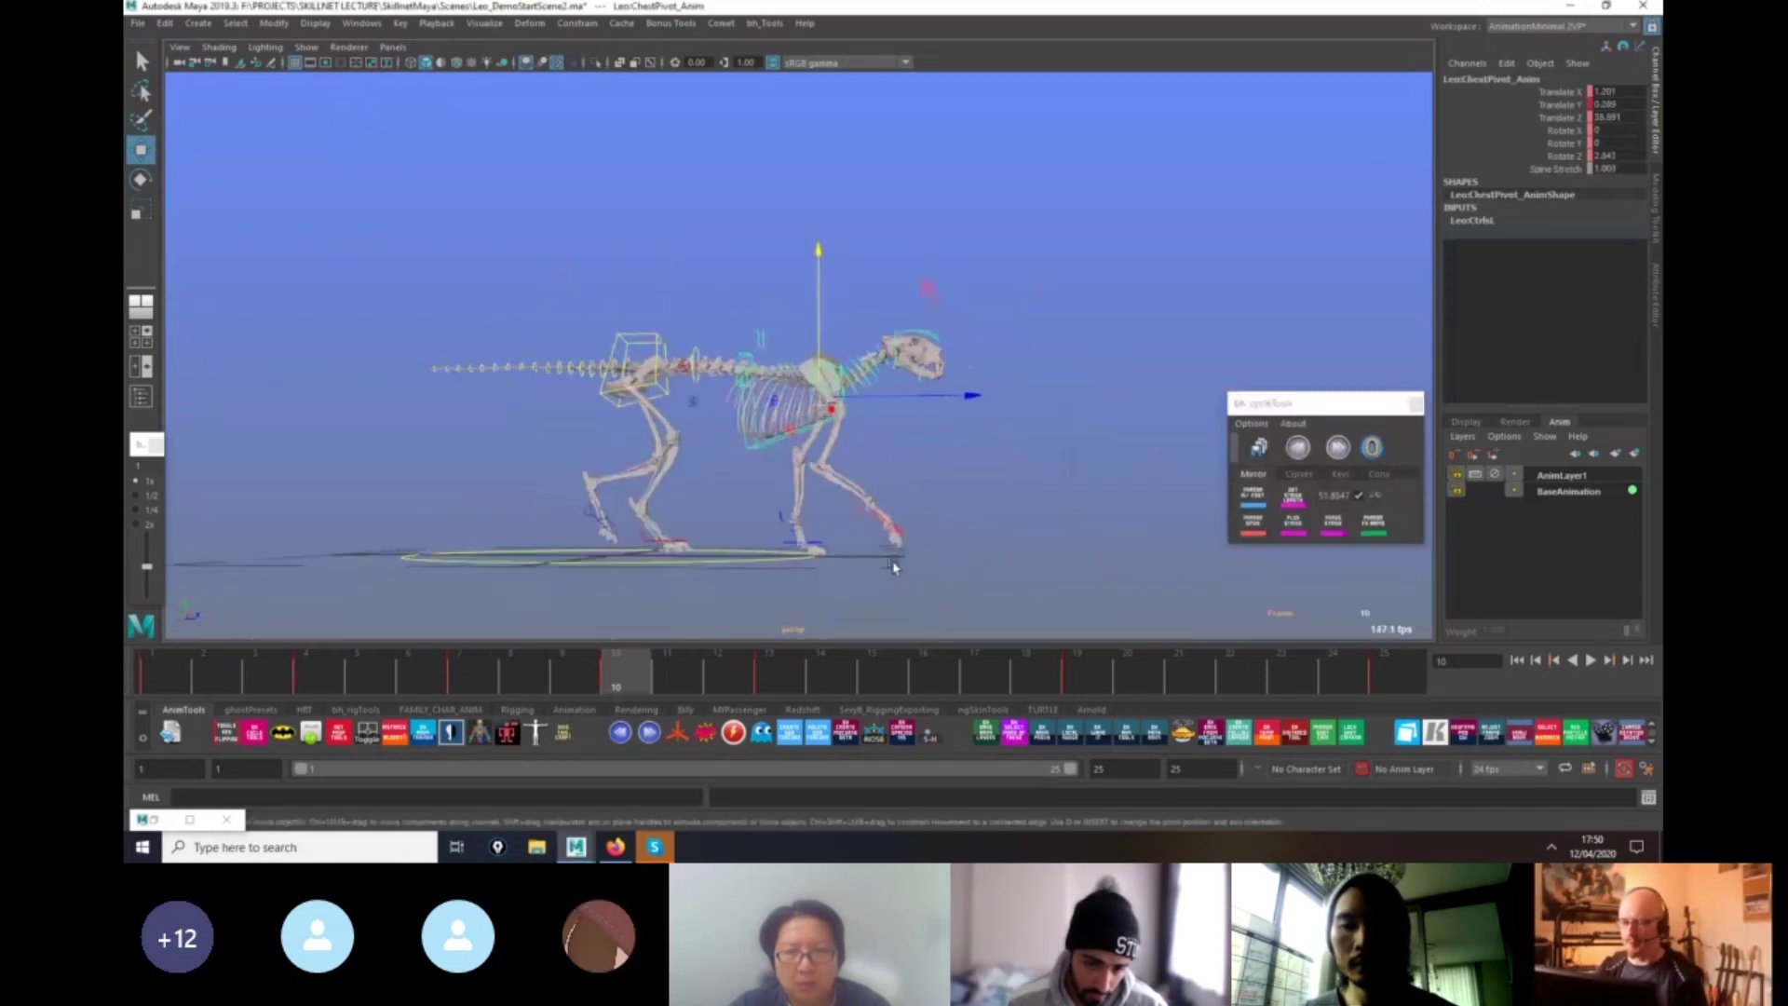
{"action": "right_click_drag", "start_coordinate": [895, 566], "coordinate": [1067, 601], "text": "alt"}
{"action": "left_click_drag", "start_coordinate": [1066, 601], "coordinate": [1040, 585], "text": "alt"}
{"action": "left_click_drag", "start_coordinate": [170, 687], "coordinate": [614, 694]}
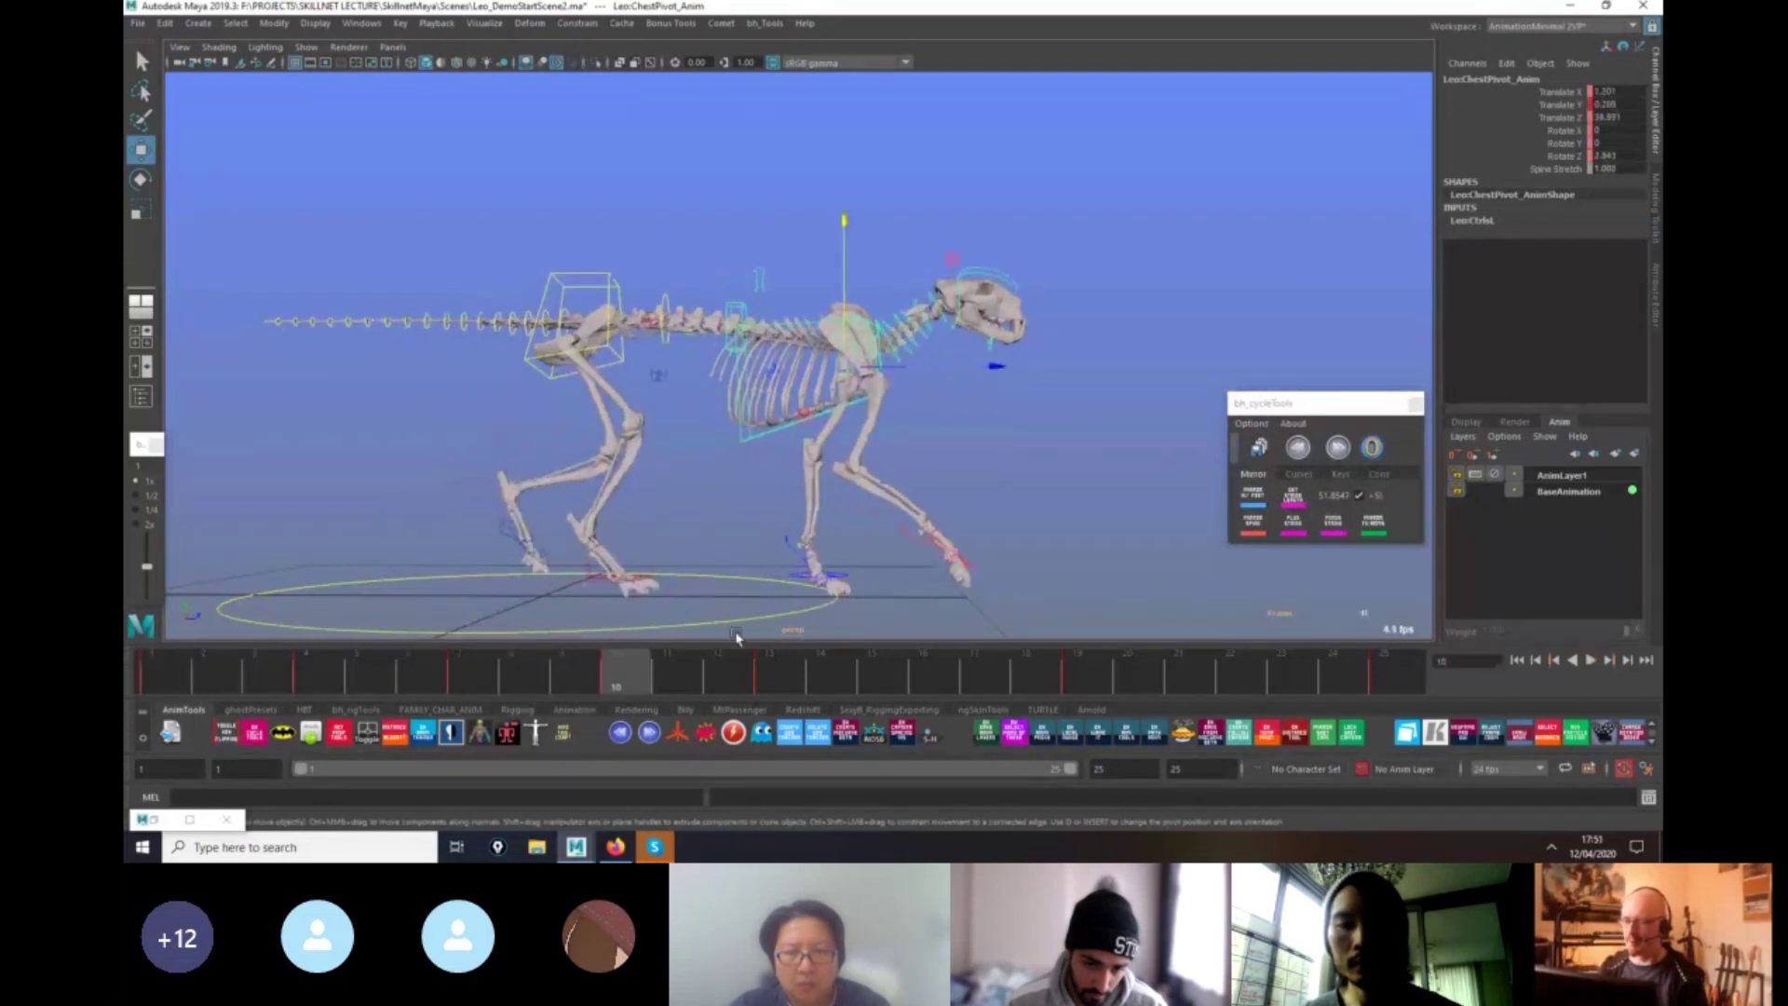
Move the right foreleg control forward at frame 10 and rotate it about X to pose the lifted paw.
{"action": "left_click", "coordinate": [976, 571]}
{"action": "middle_click_drag", "start_coordinate": [978, 576], "coordinate": [1103, 561]}
{"action": "left_click", "coordinate": [1264, 495]}
{"action": "key", "text": "e"}
{"action": "left_click_drag", "start_coordinate": [1016, 397], "coordinate": [1105, 471]}
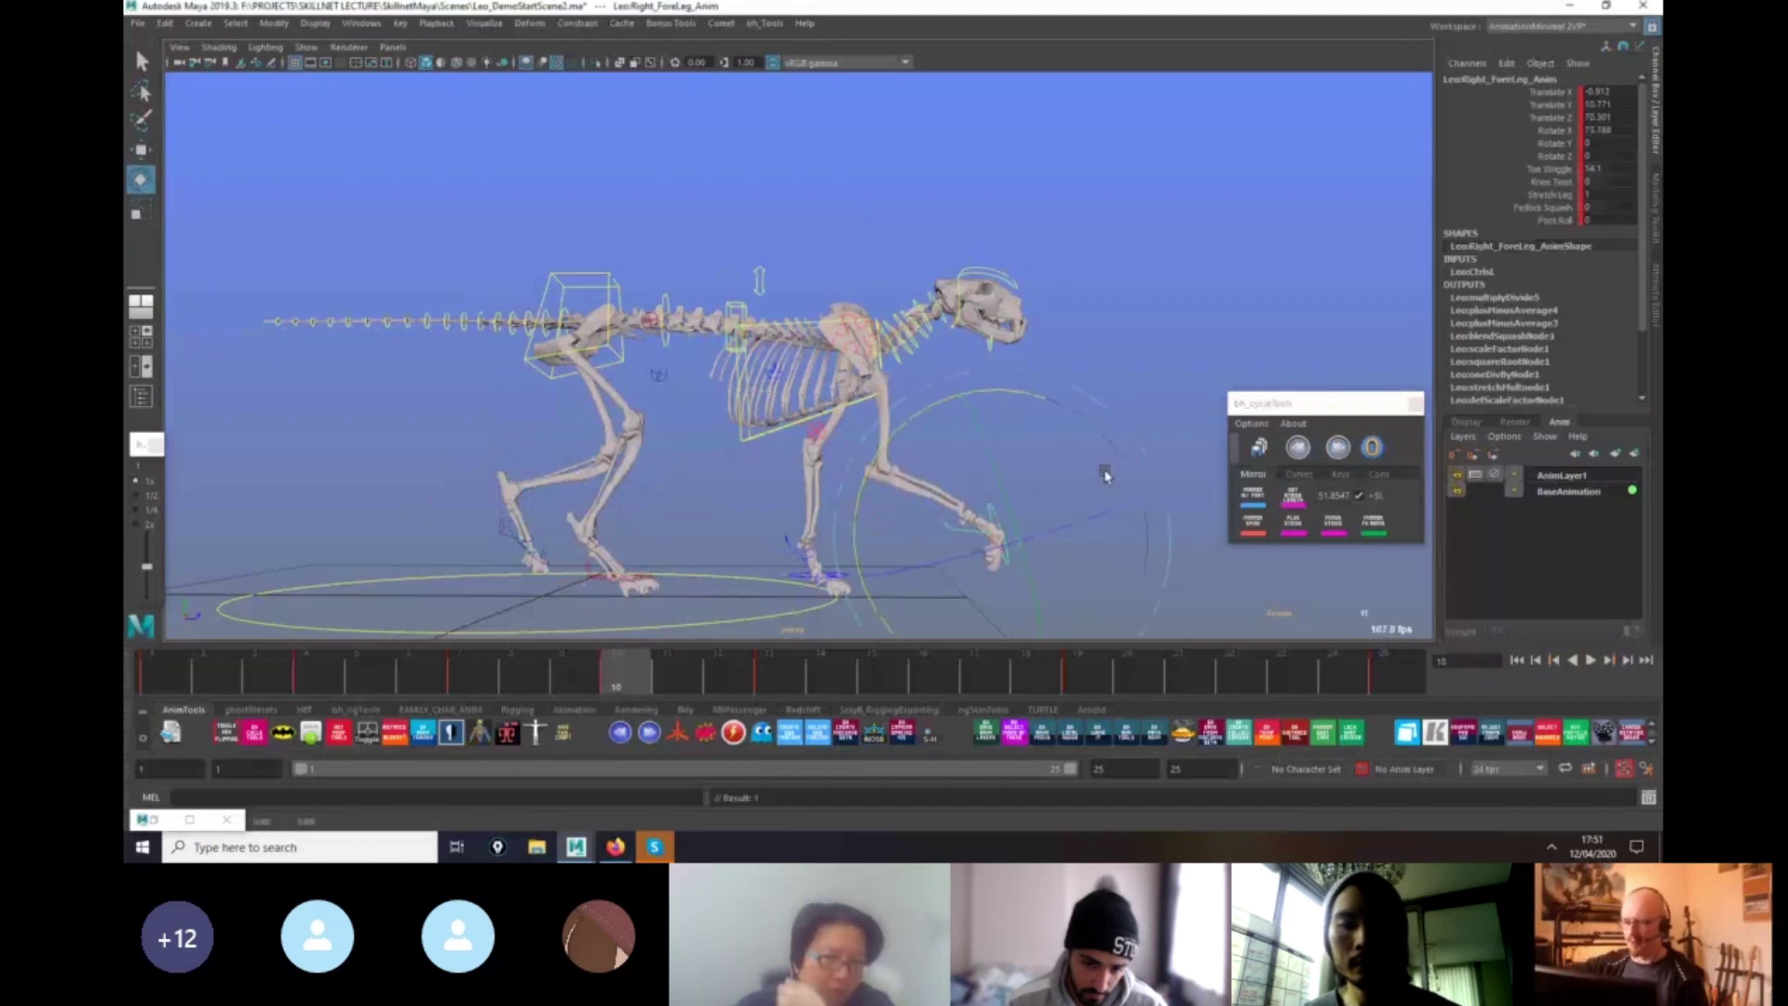
Review the walk by comparing the poses at frames 1, 4, 7 and 13 and playing the animation.
{"action": "mouse_move", "coordinate": [817, 657]}
{"action": "left_mouse_down"}
{"action": "mouse_move", "coordinate": [710, 694]}
{"action": "mouse_move", "coordinate": [766, 694]}
{"action": "mouse_move", "coordinate": [167, 694]}
{"action": "mouse_move", "coordinate": [596, 691]}
{"action": "mouse_move", "coordinate": [299, 689]}
{"action": "mouse_move", "coordinate": [296, 705]}
{"action": "left_mouse_up"}
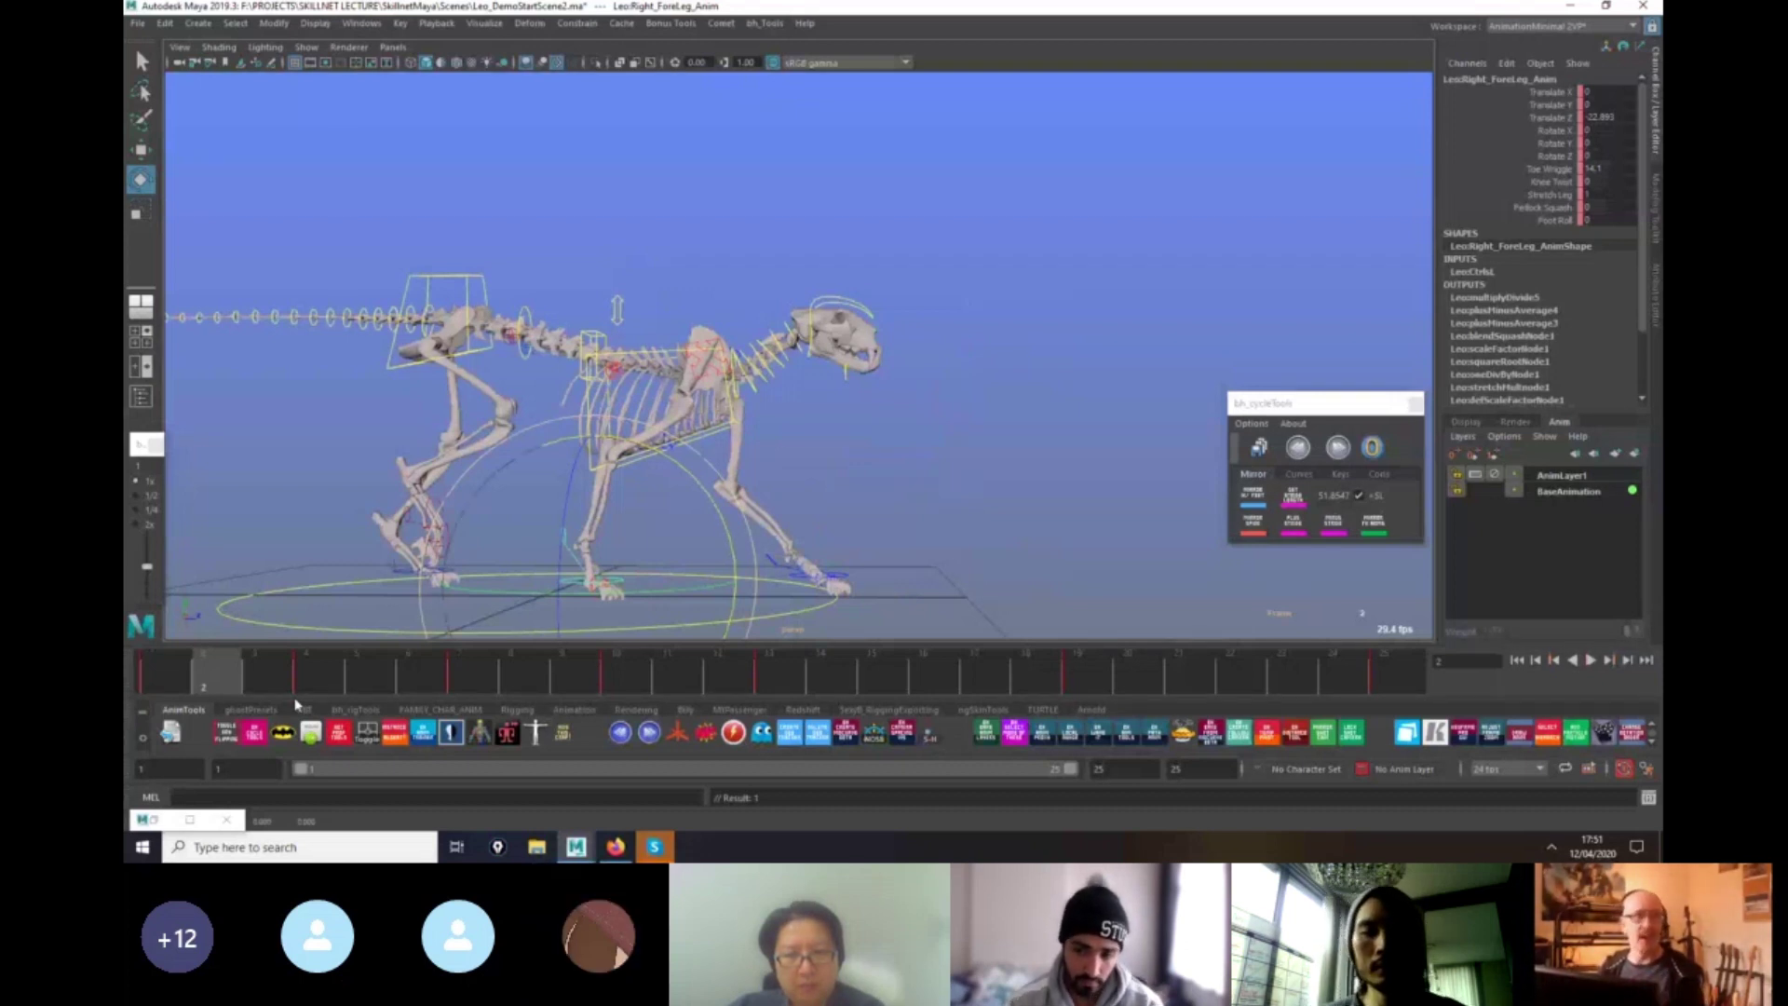
{"action": "left_click", "coordinate": [321, 678]}
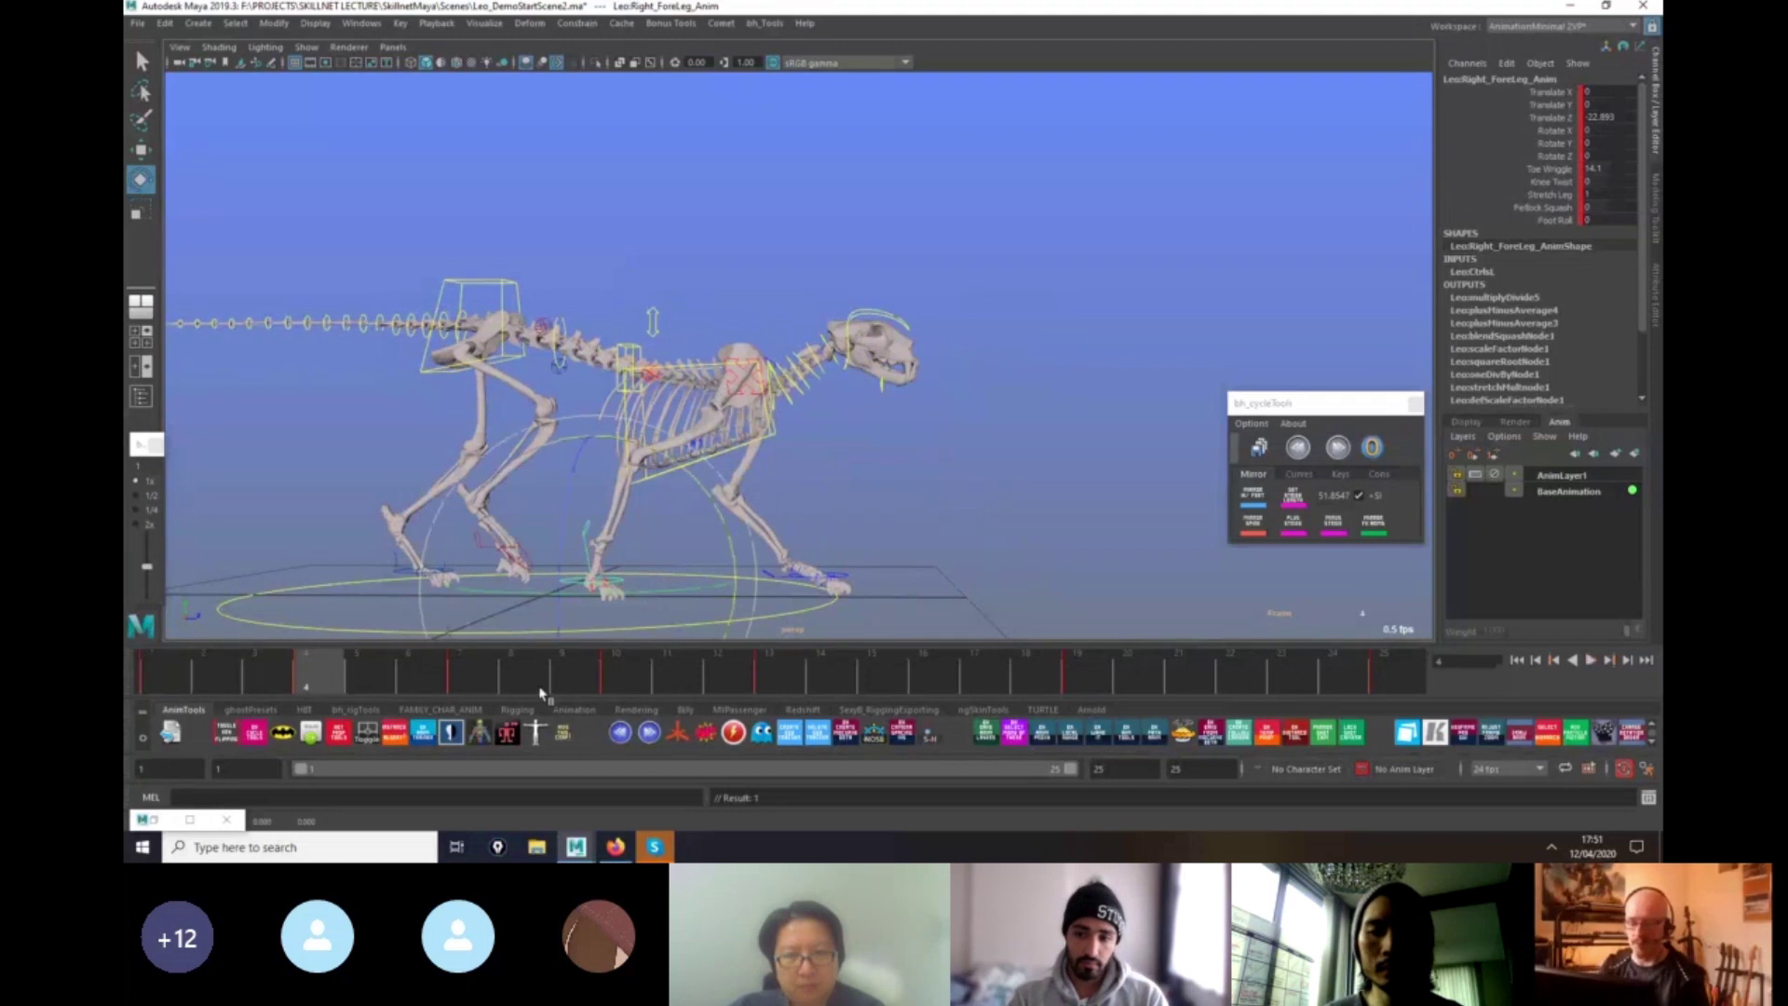
{"action": "left_click", "coordinate": [475, 679]}
{"action": "left_click", "coordinate": [158, 681]}
{"action": "left_click", "coordinate": [769, 687]}
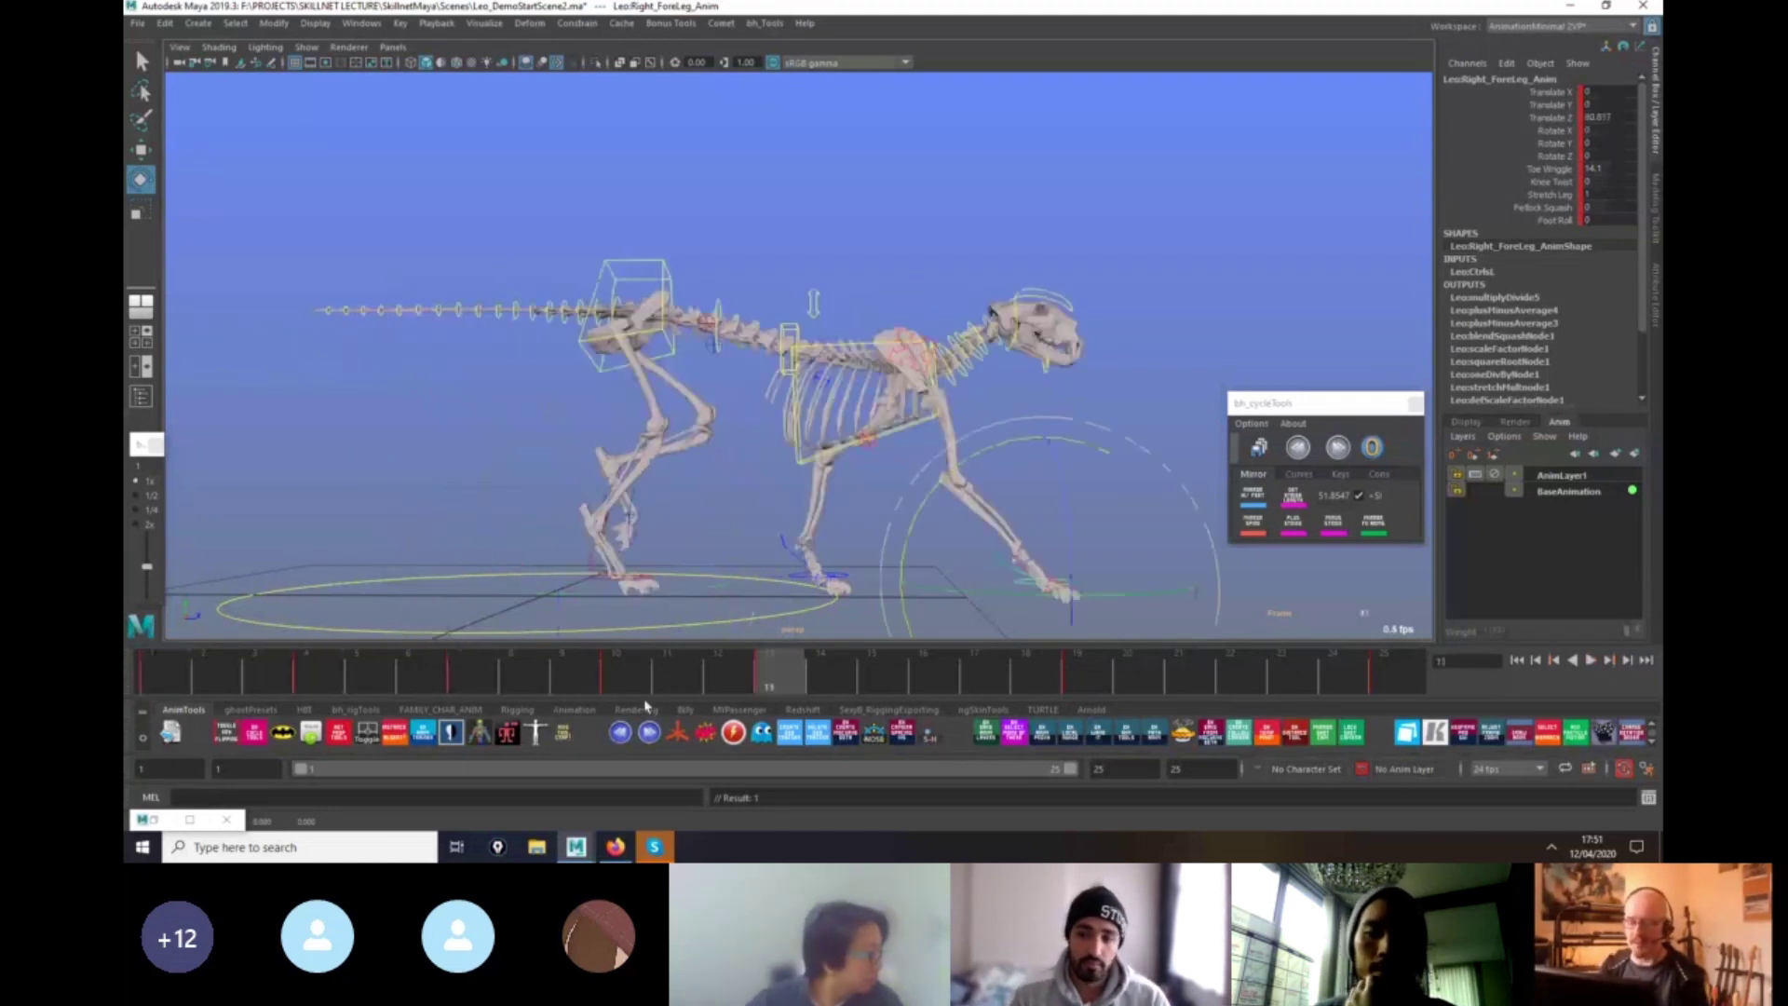
{"action": "left_click", "coordinate": [476, 687]}
{"action": "key", "text": "alt+v"}
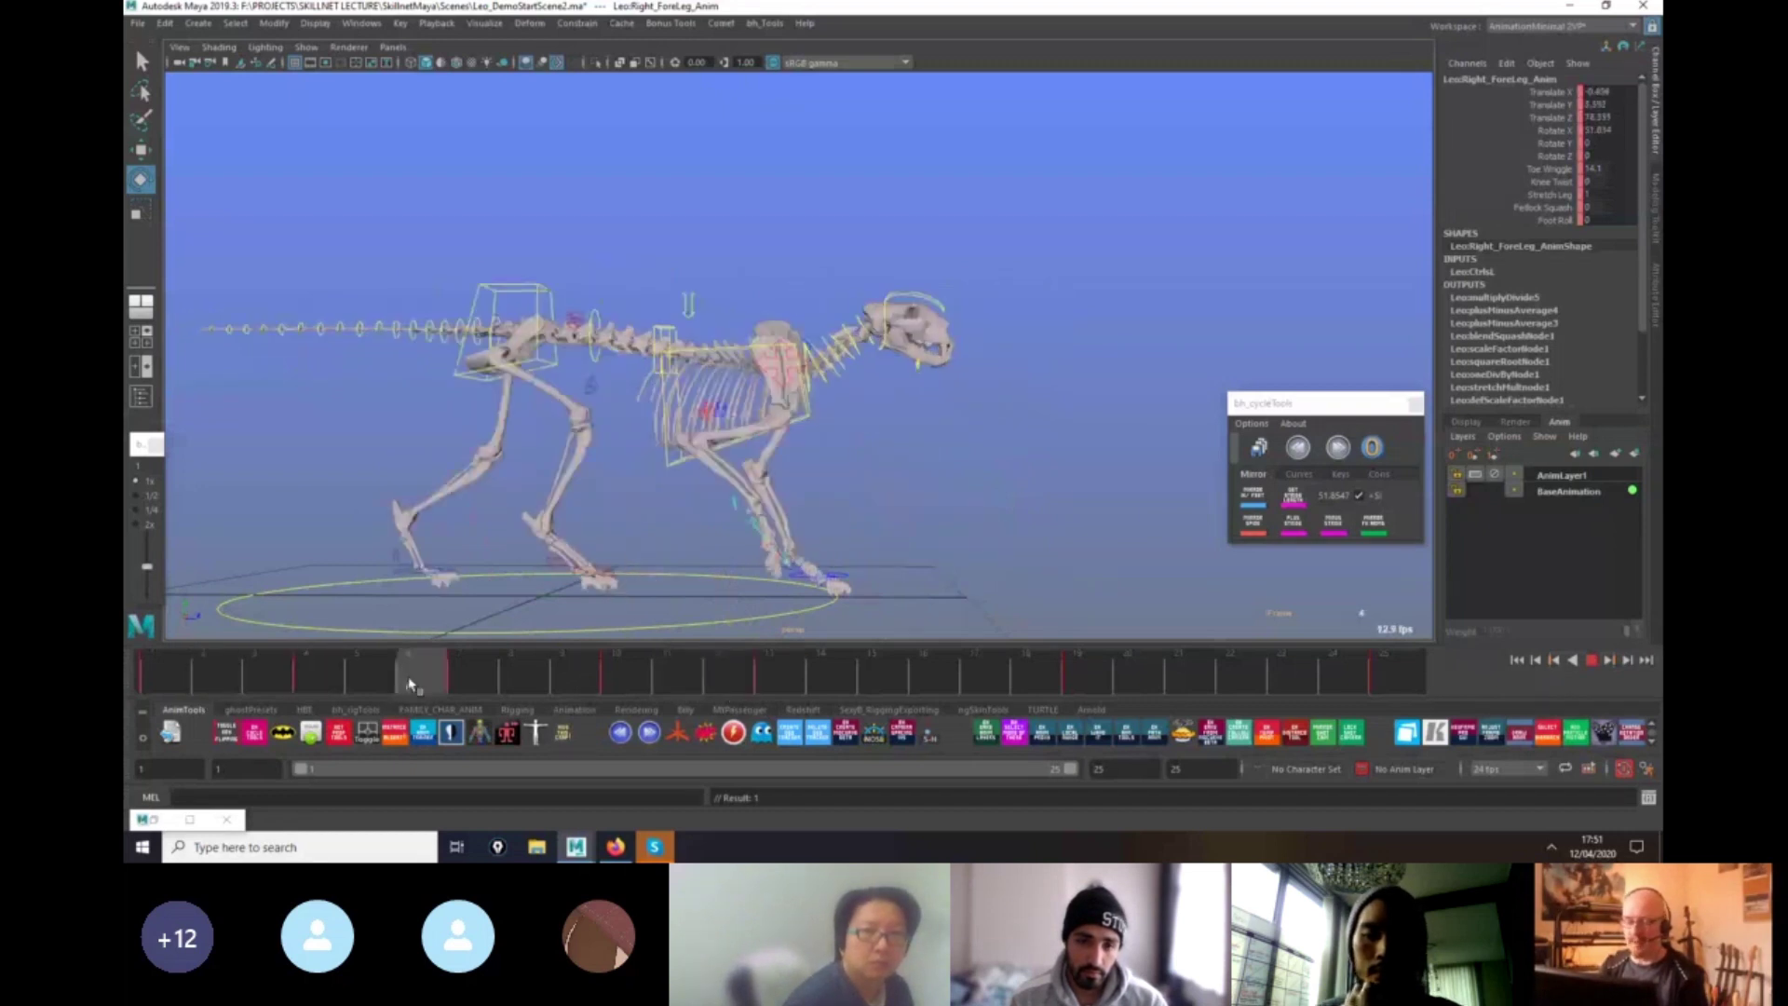
{"action": "key", "text": "alt+v"}
Key the left foreleg control at frame 4.
{"action": "left_click", "coordinate": [860, 576]}
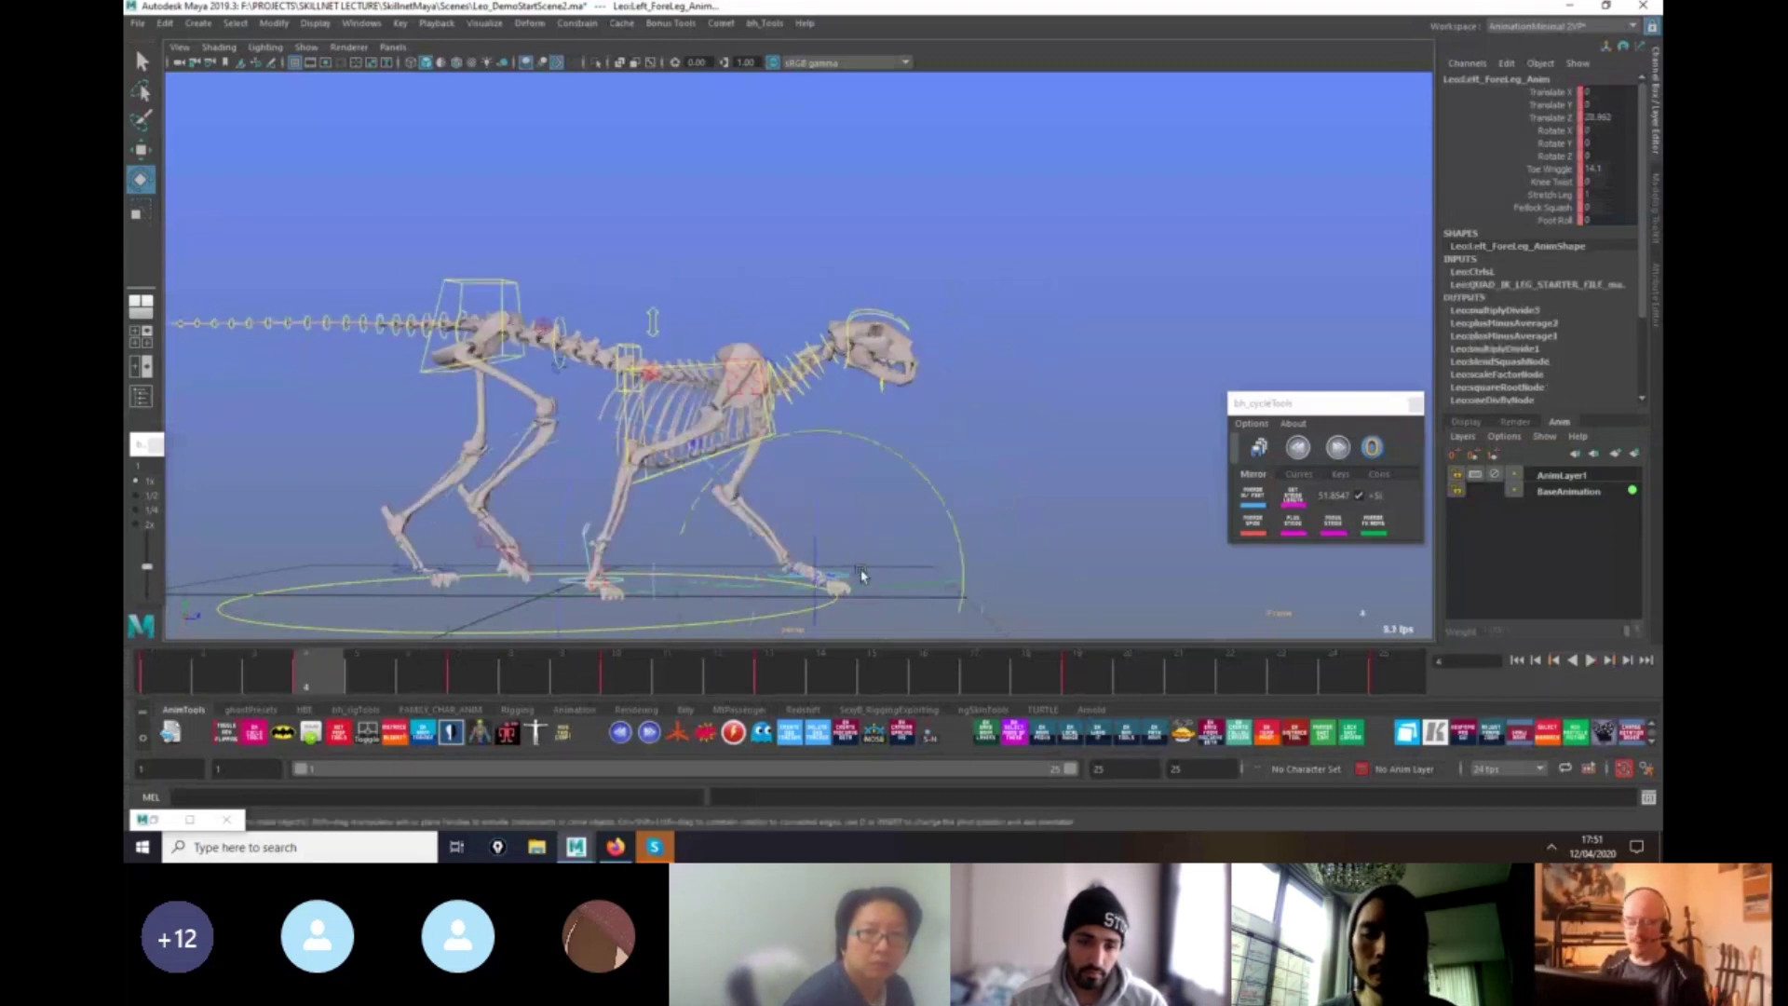
{"action": "key", "text": "s"}
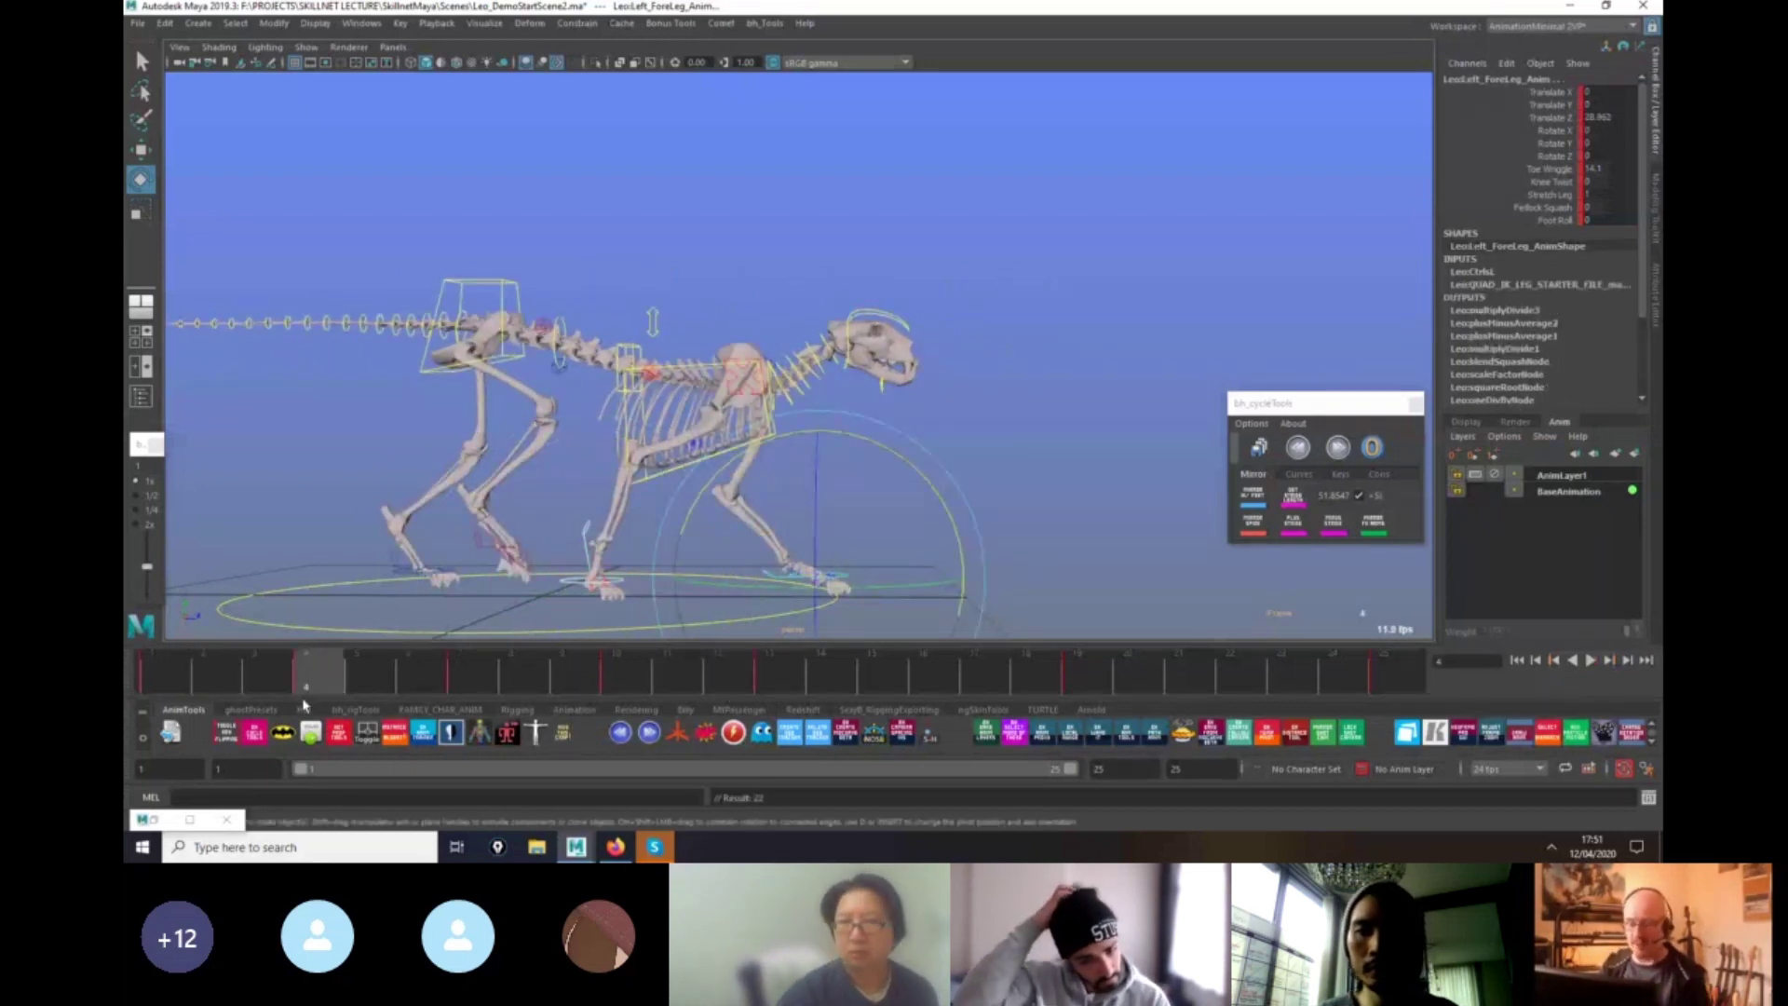
Carry the frame 4 and 10 leg poses over to frames 16 and 22, mirrored onto the opposite legs, and play the walk.
{"action": "left_click", "coordinate": [918, 670]}
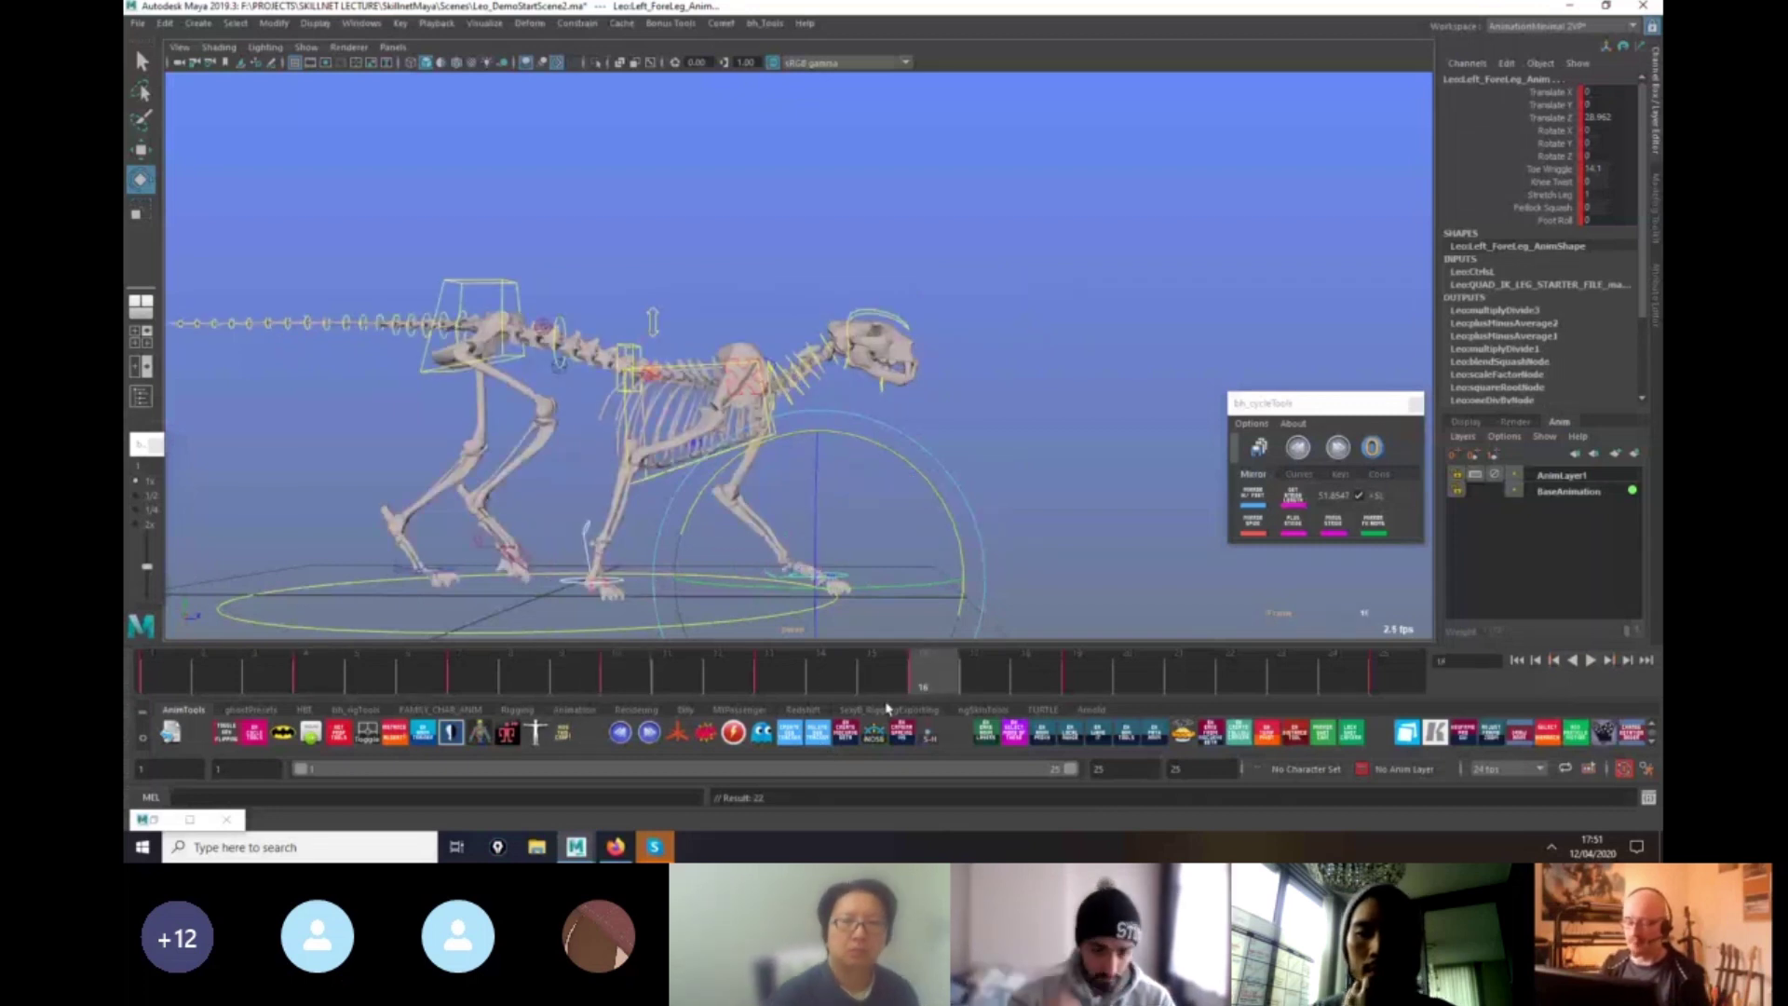
{"action": "left_click_drag", "start_coordinate": [887, 708], "coordinate": [996, 684]}
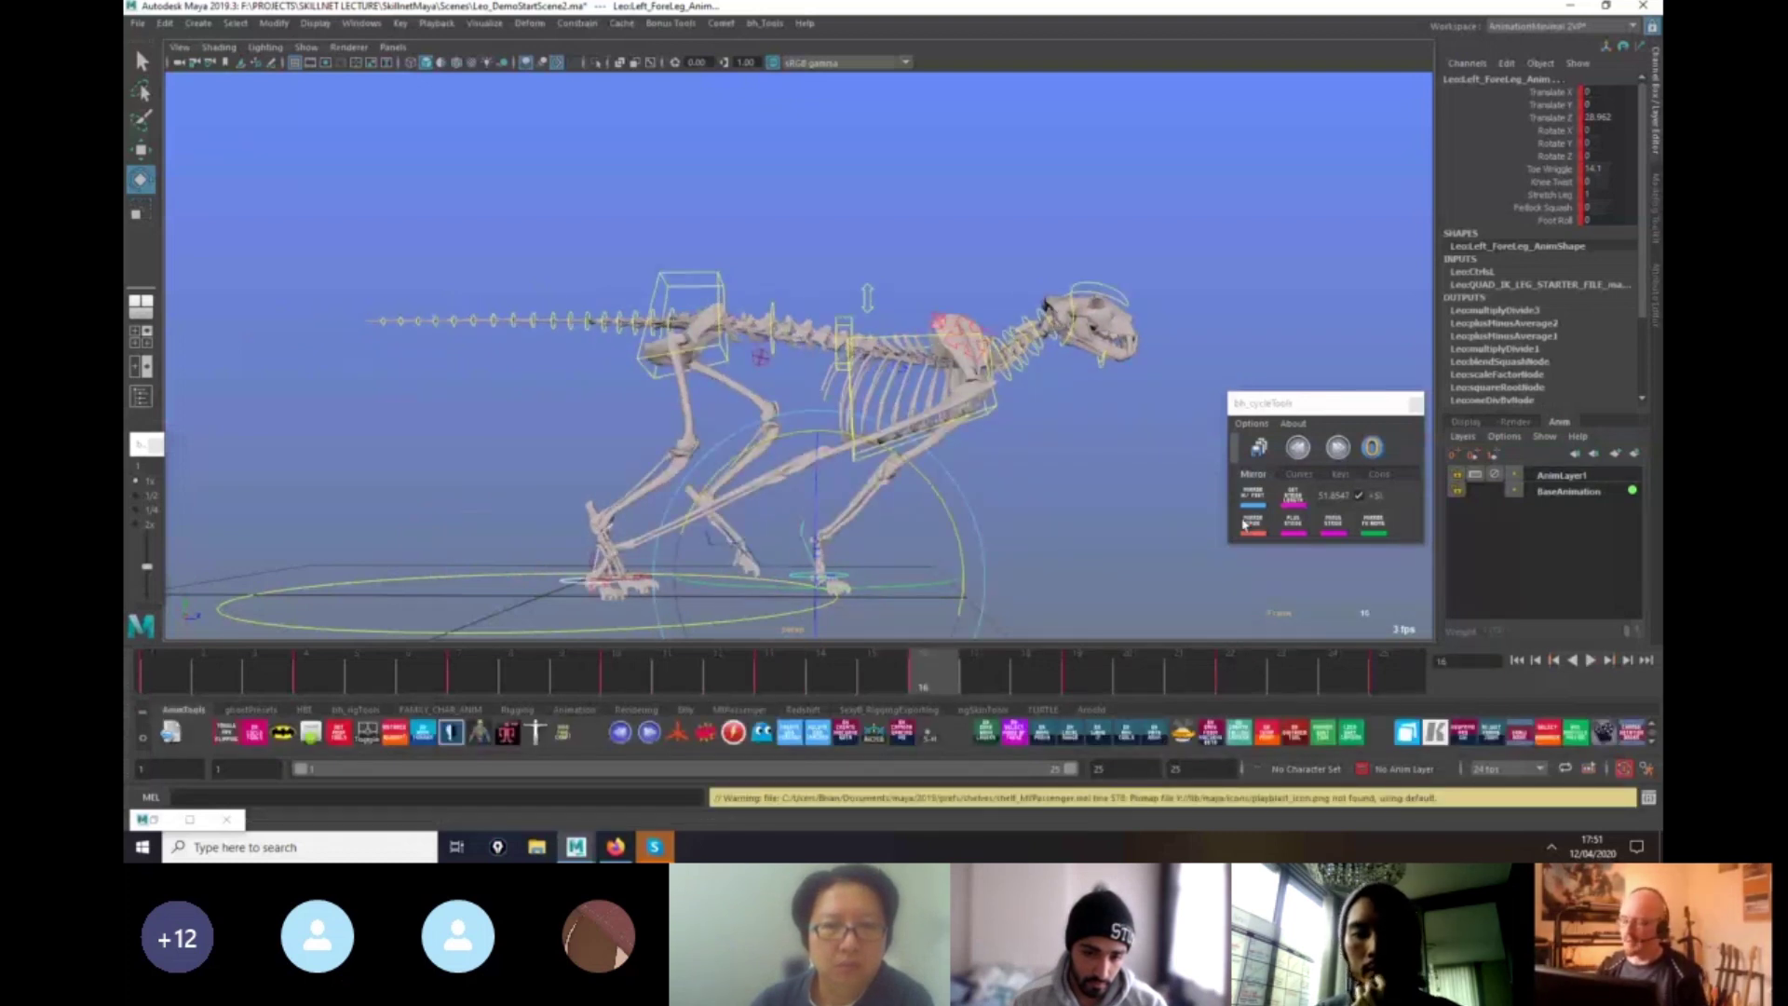
{"action": "left_click", "coordinate": [1262, 498]}
{"action": "left_click", "coordinate": [1237, 671]}
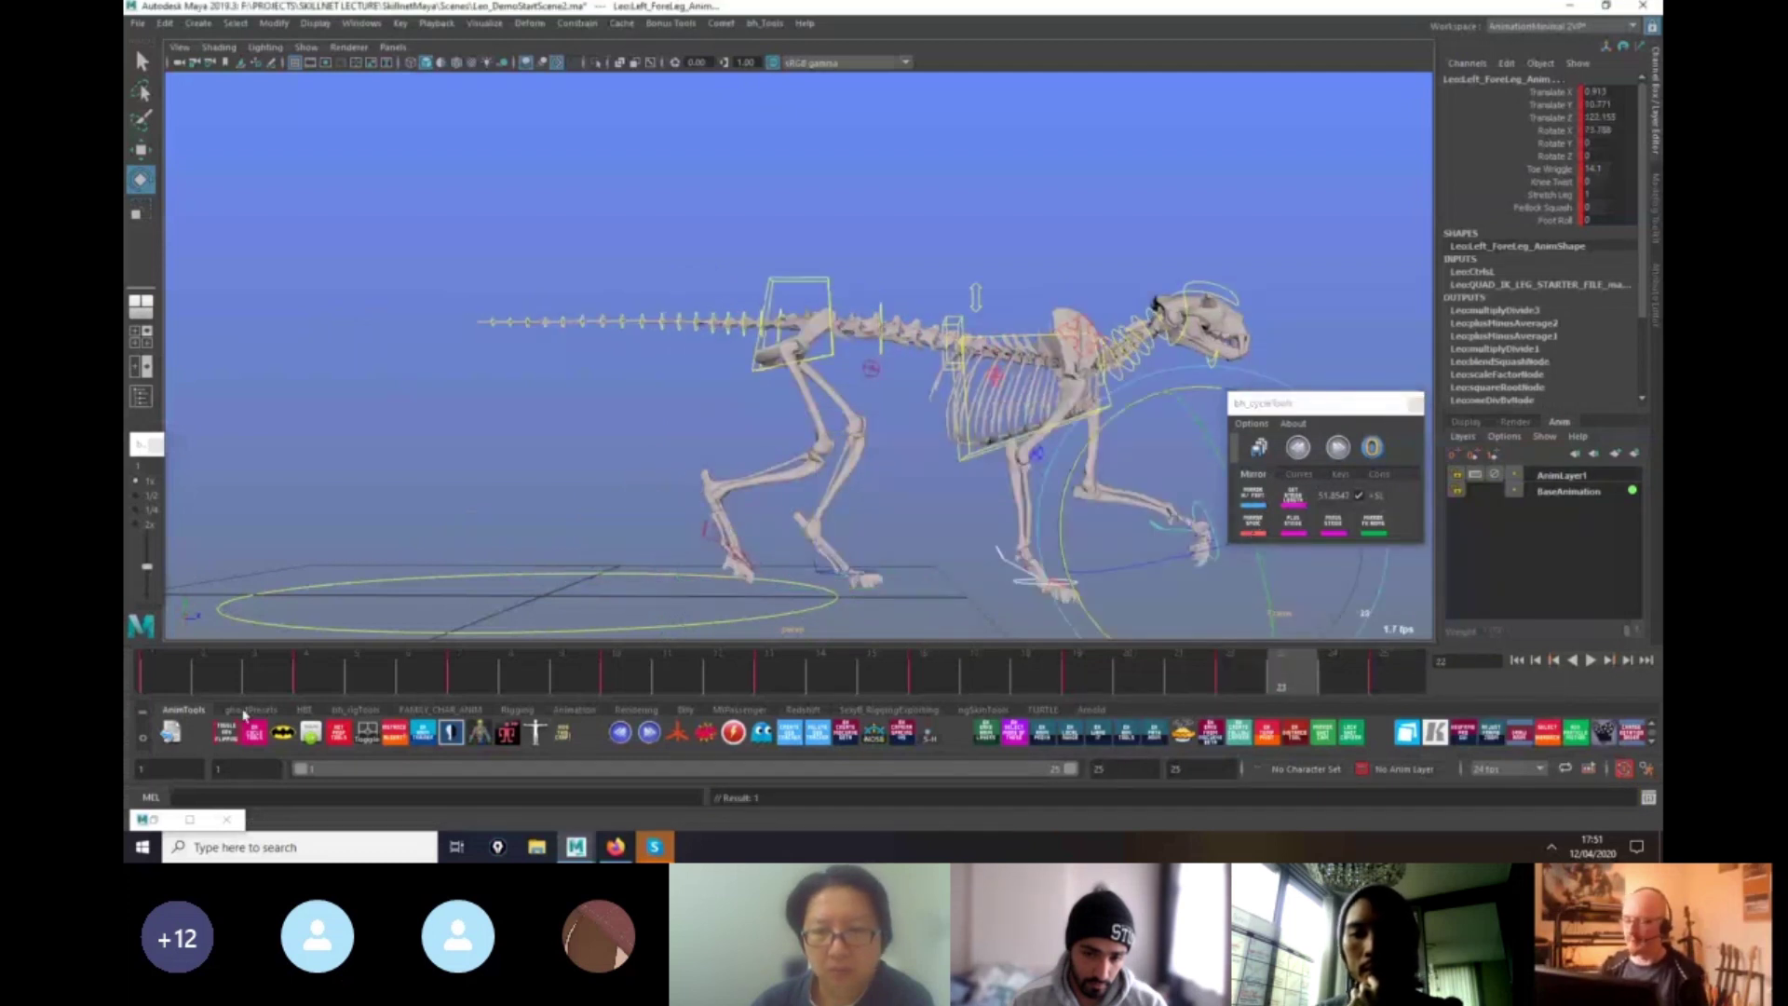
{"action": "key", "text": "alt+v"}
{"action": "key", "text": "alt+v"}
Copy the chest pivot control's keys from frame 4 to frame 16 and from frame 10 to frame 22.
{"action": "left_click", "coordinate": [166, 670]}
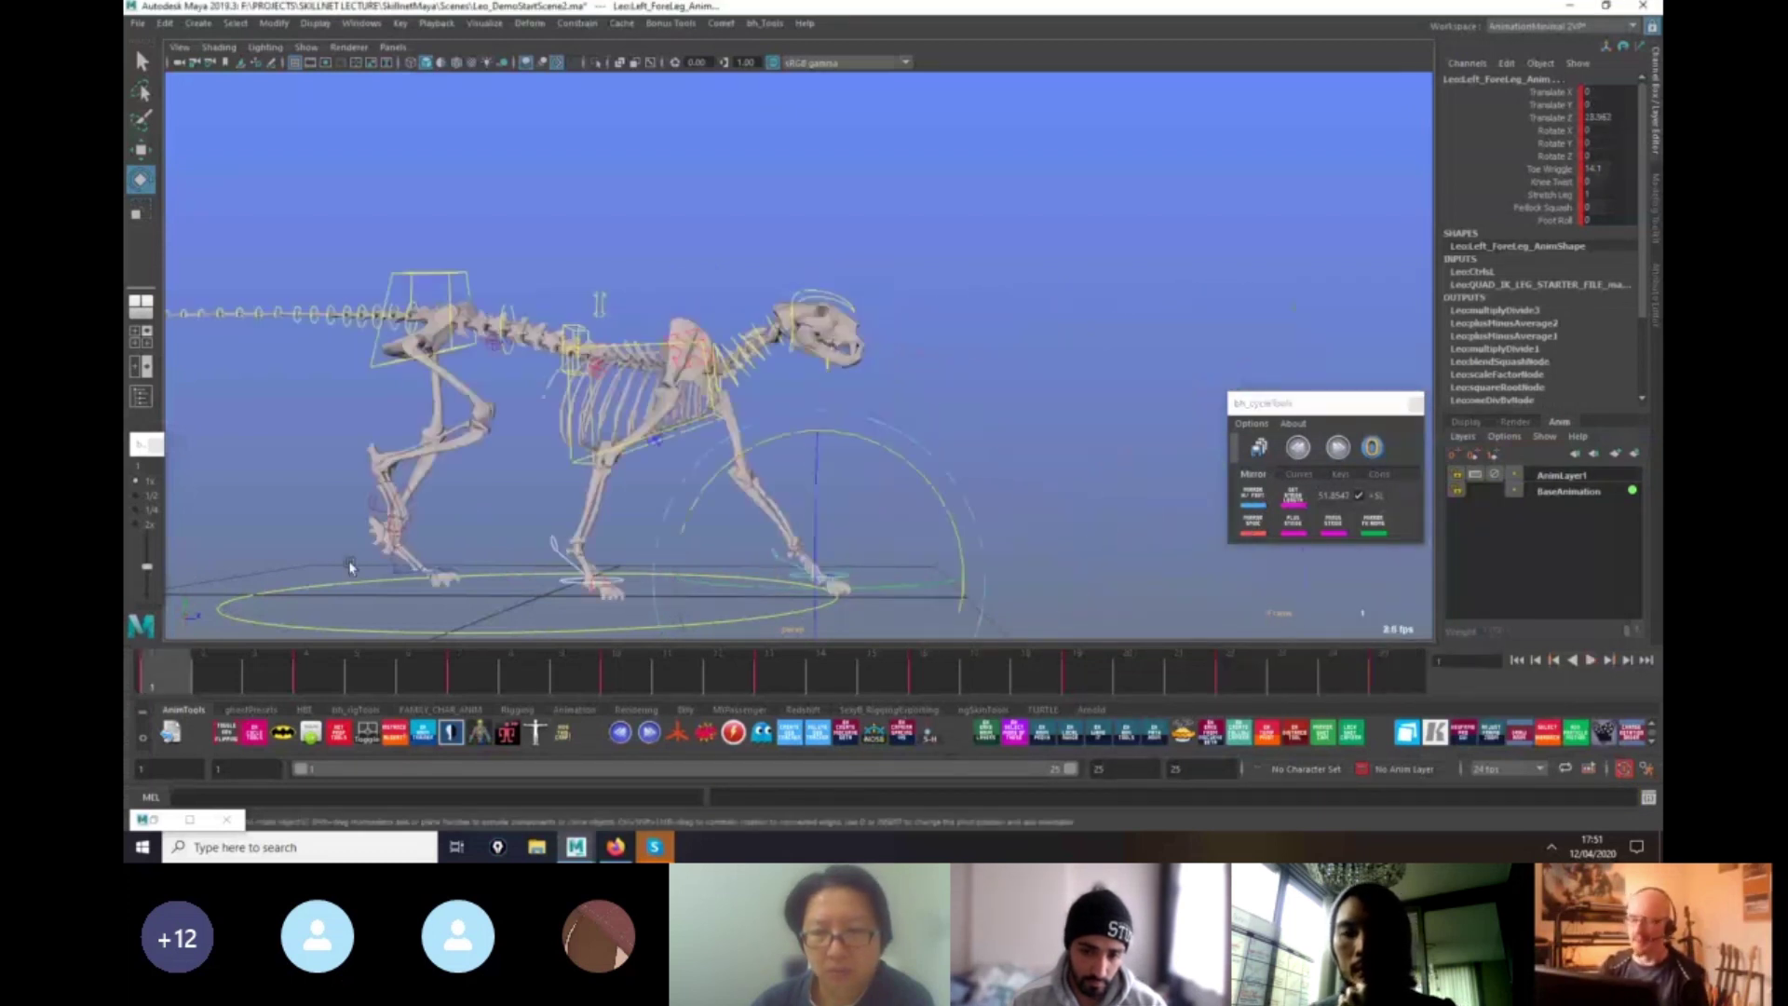
{"action": "left_click", "coordinate": [571, 456]}
{"action": "left_click", "coordinate": [280, 683]}
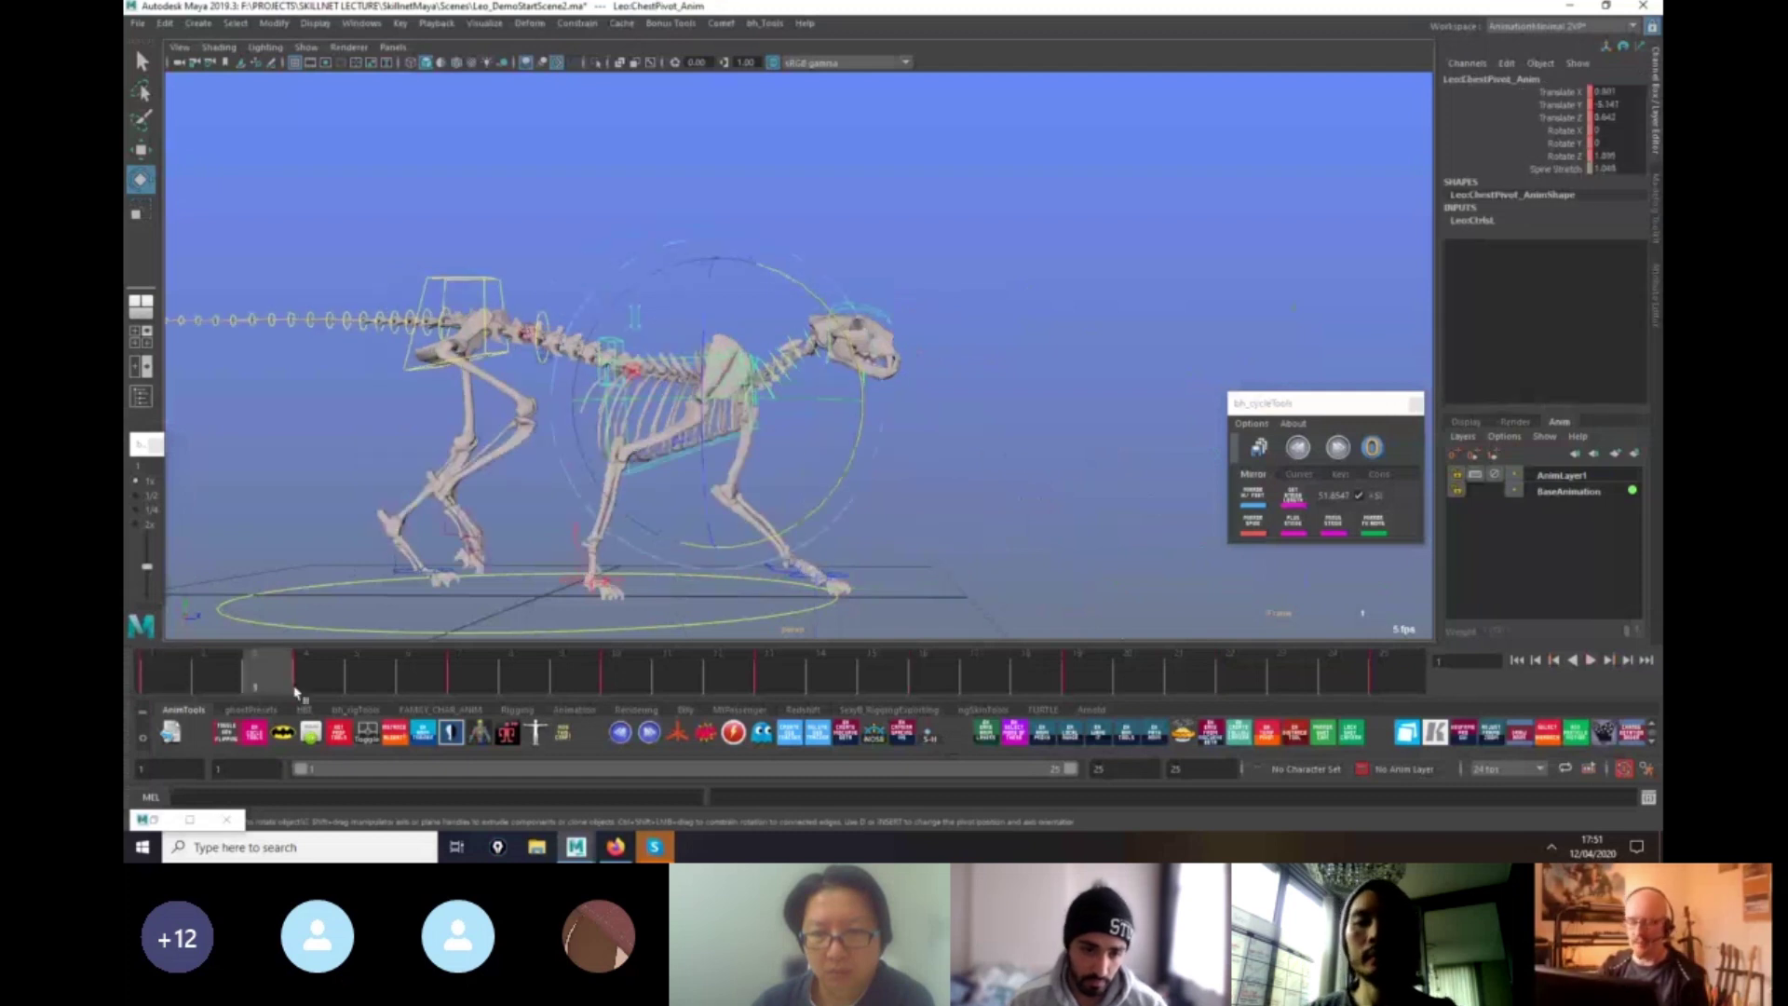
{"action": "left_click", "coordinate": [914, 683]}
{"action": "left_click", "coordinate": [619, 685]}
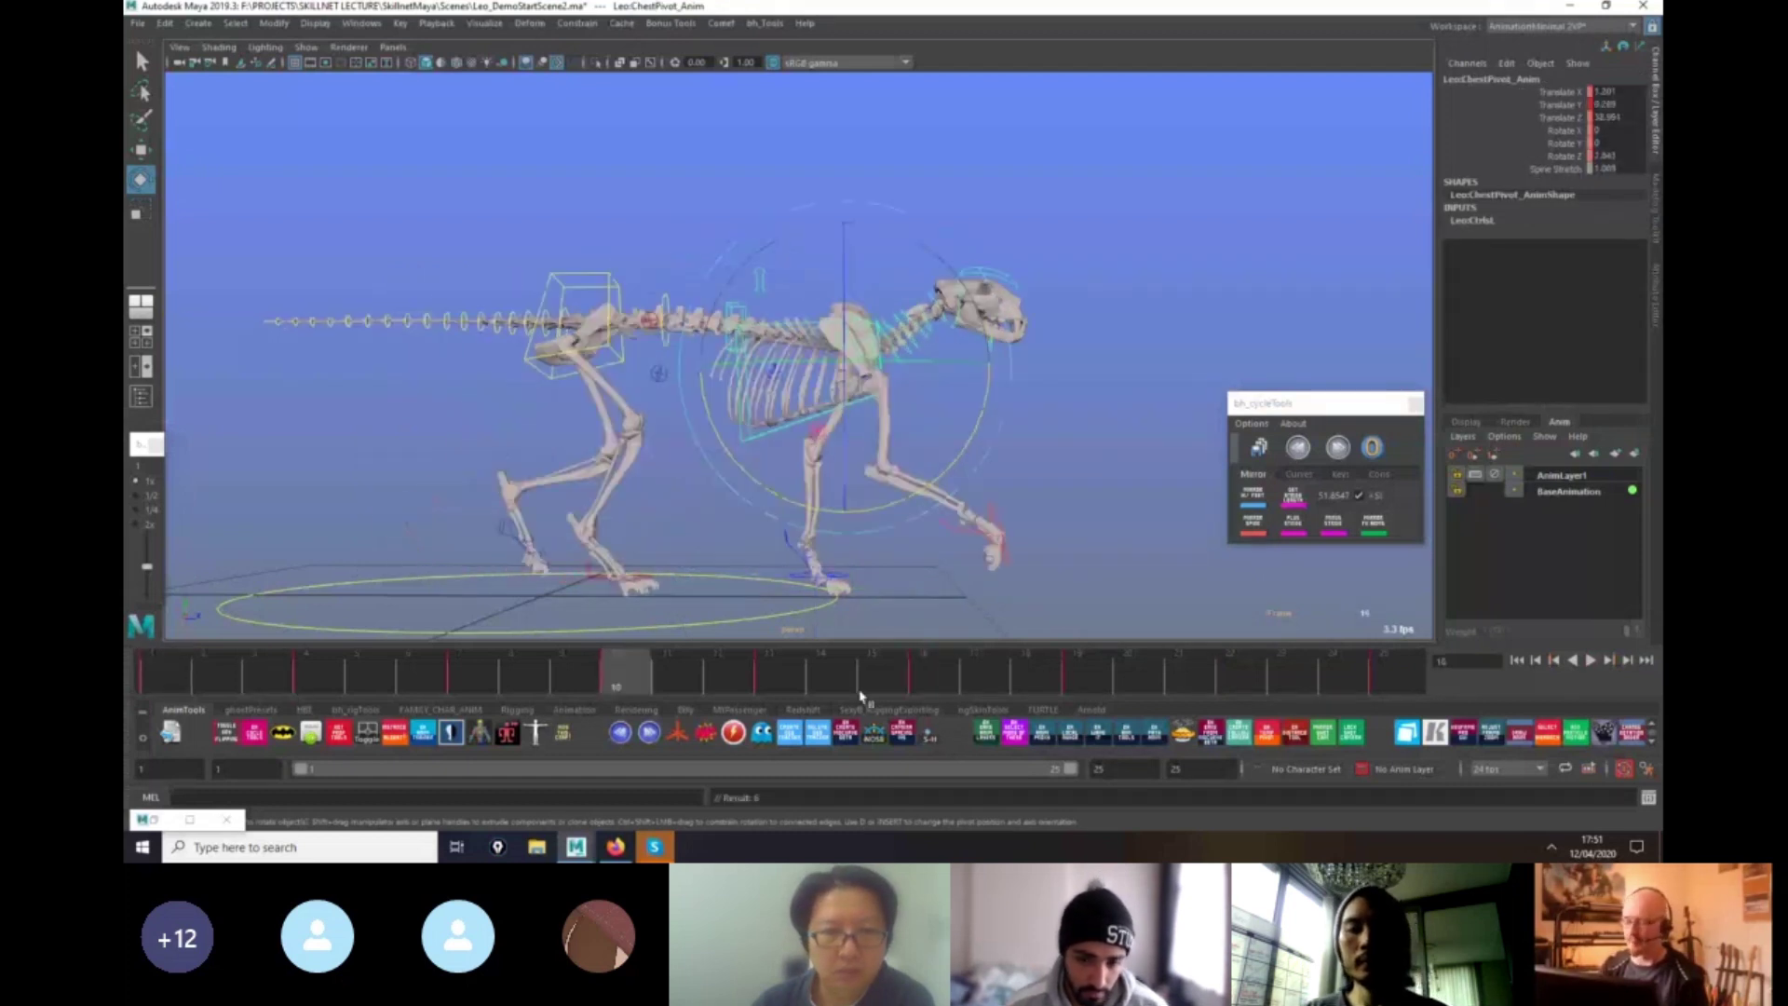
{"action": "left_click", "coordinate": [1237, 684]}
Mirror the copied chest pivot poses at frames 16 and 22 and offset them forward by one stride.
{"action": "left_click", "coordinate": [930, 684]}
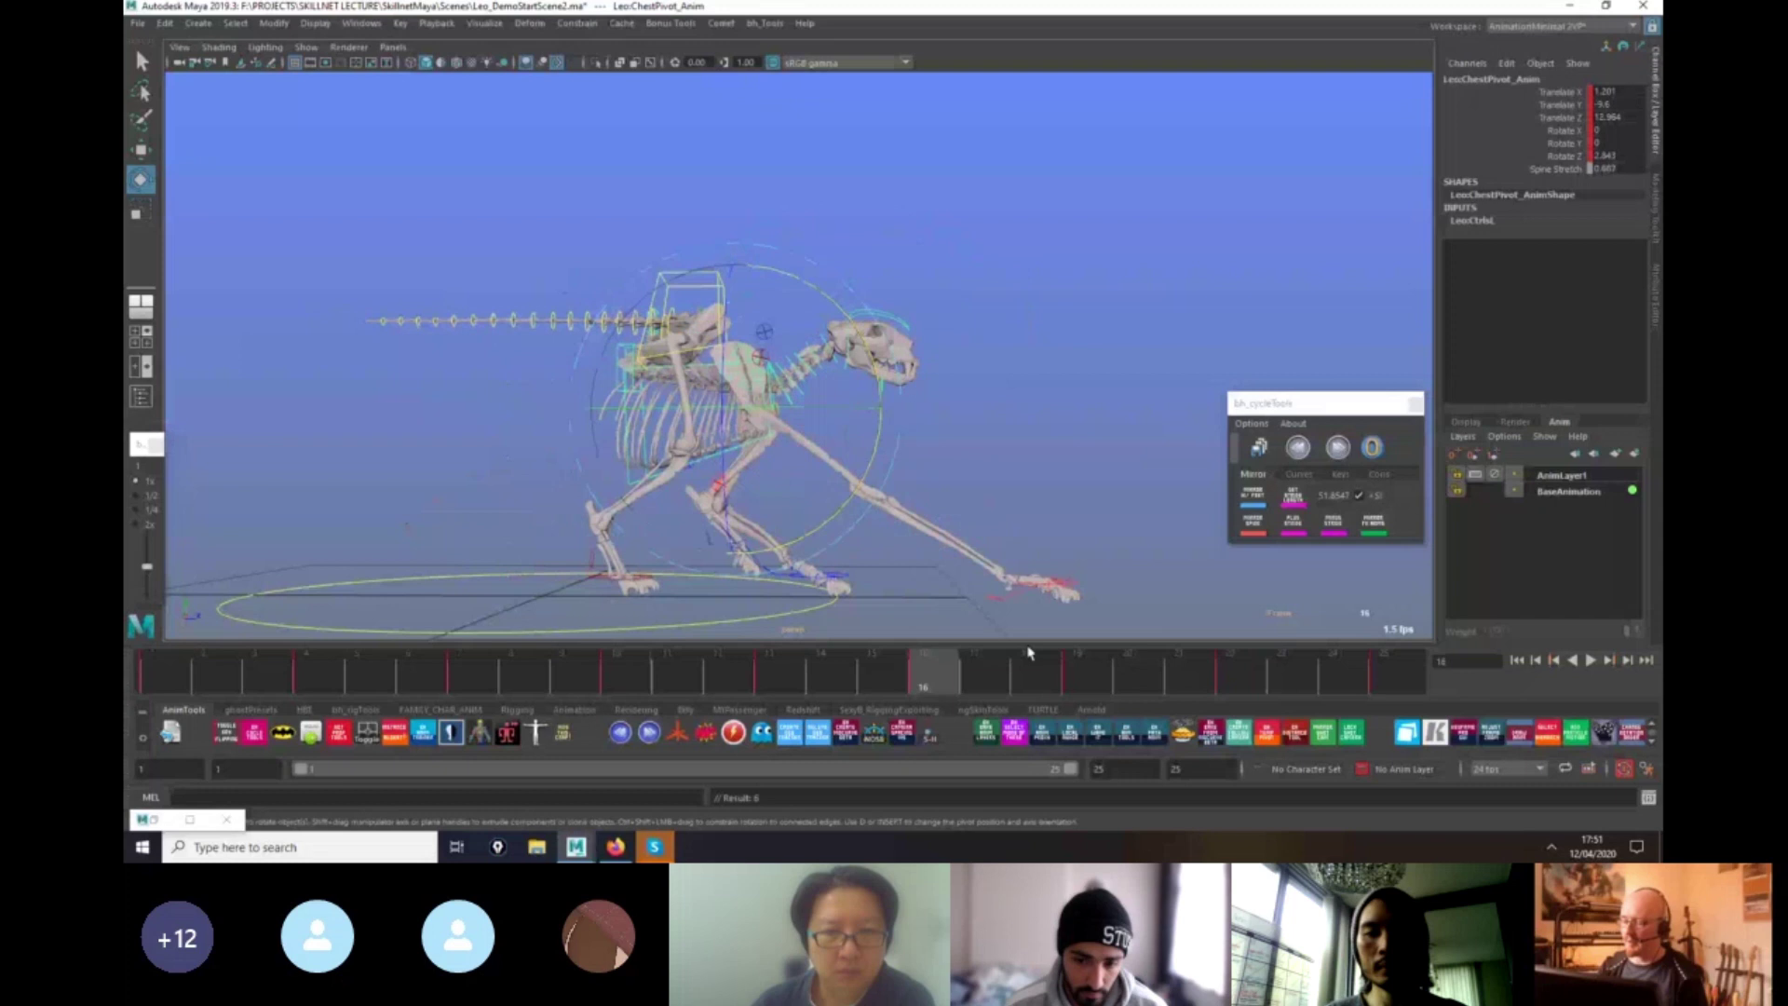
{"action": "left_click", "coordinate": [1255, 527]}
{"action": "left_click", "coordinate": [1296, 530]}
{"action": "left_click", "coordinate": [1240, 678]}
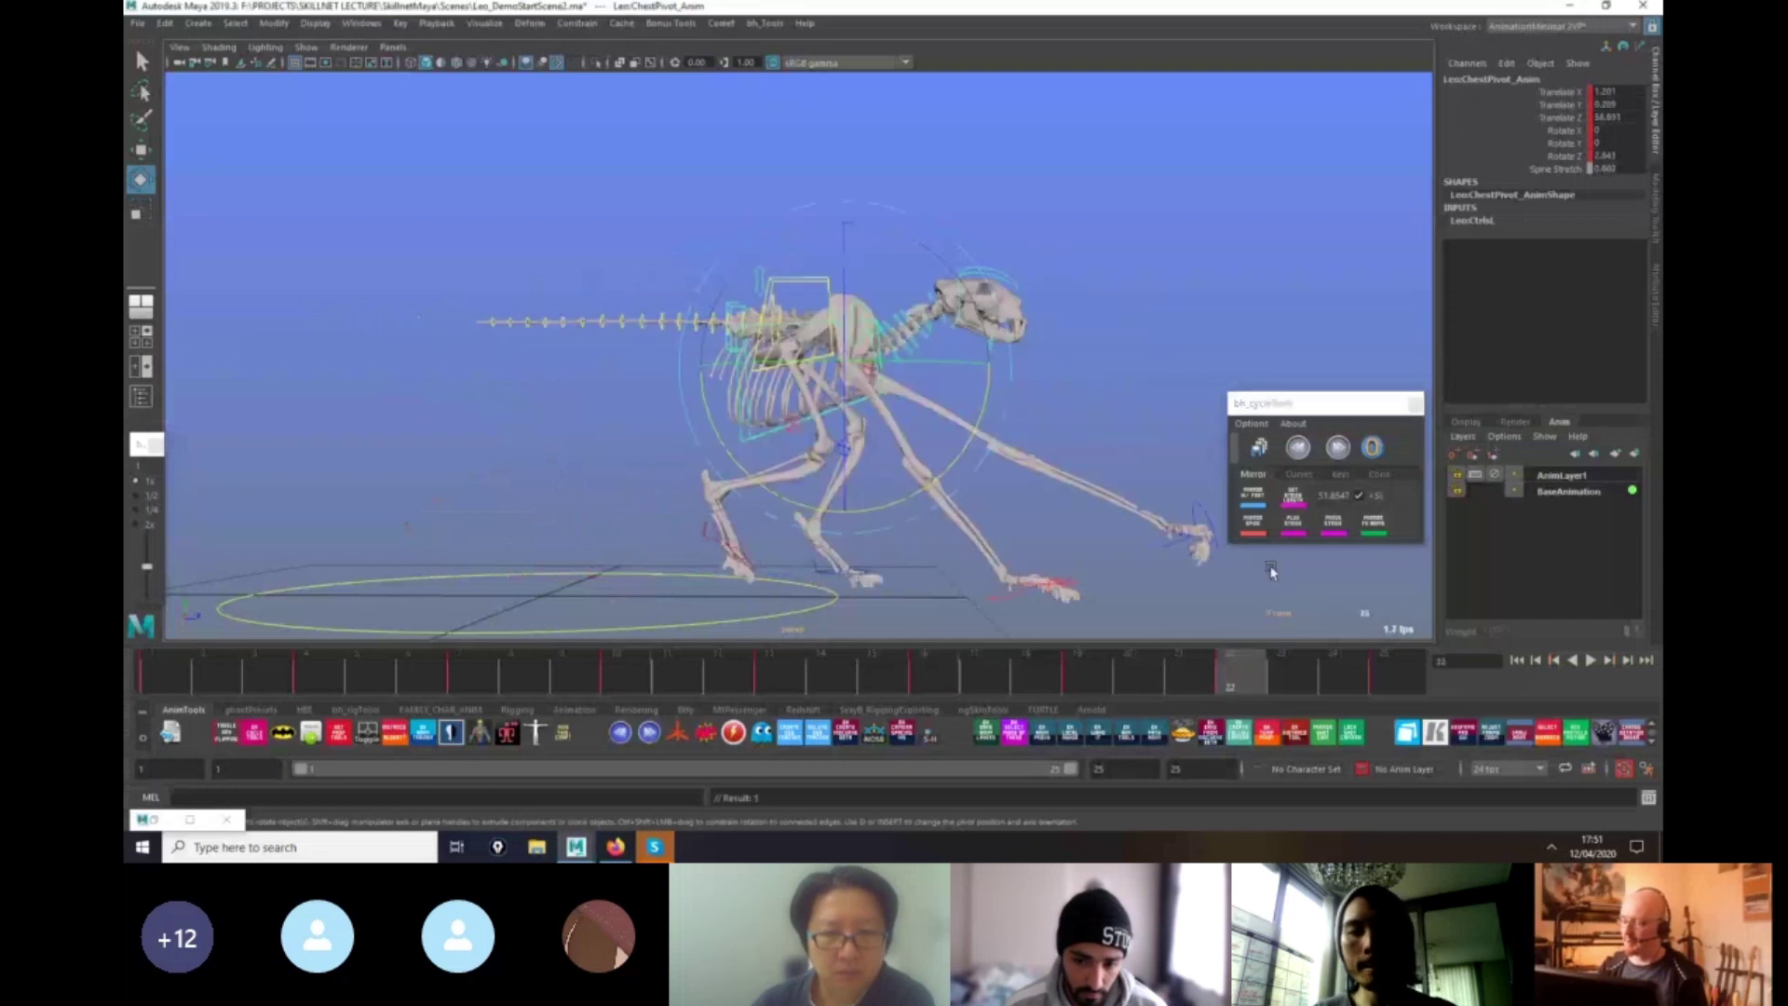
{"action": "left_click", "coordinate": [1255, 528]}
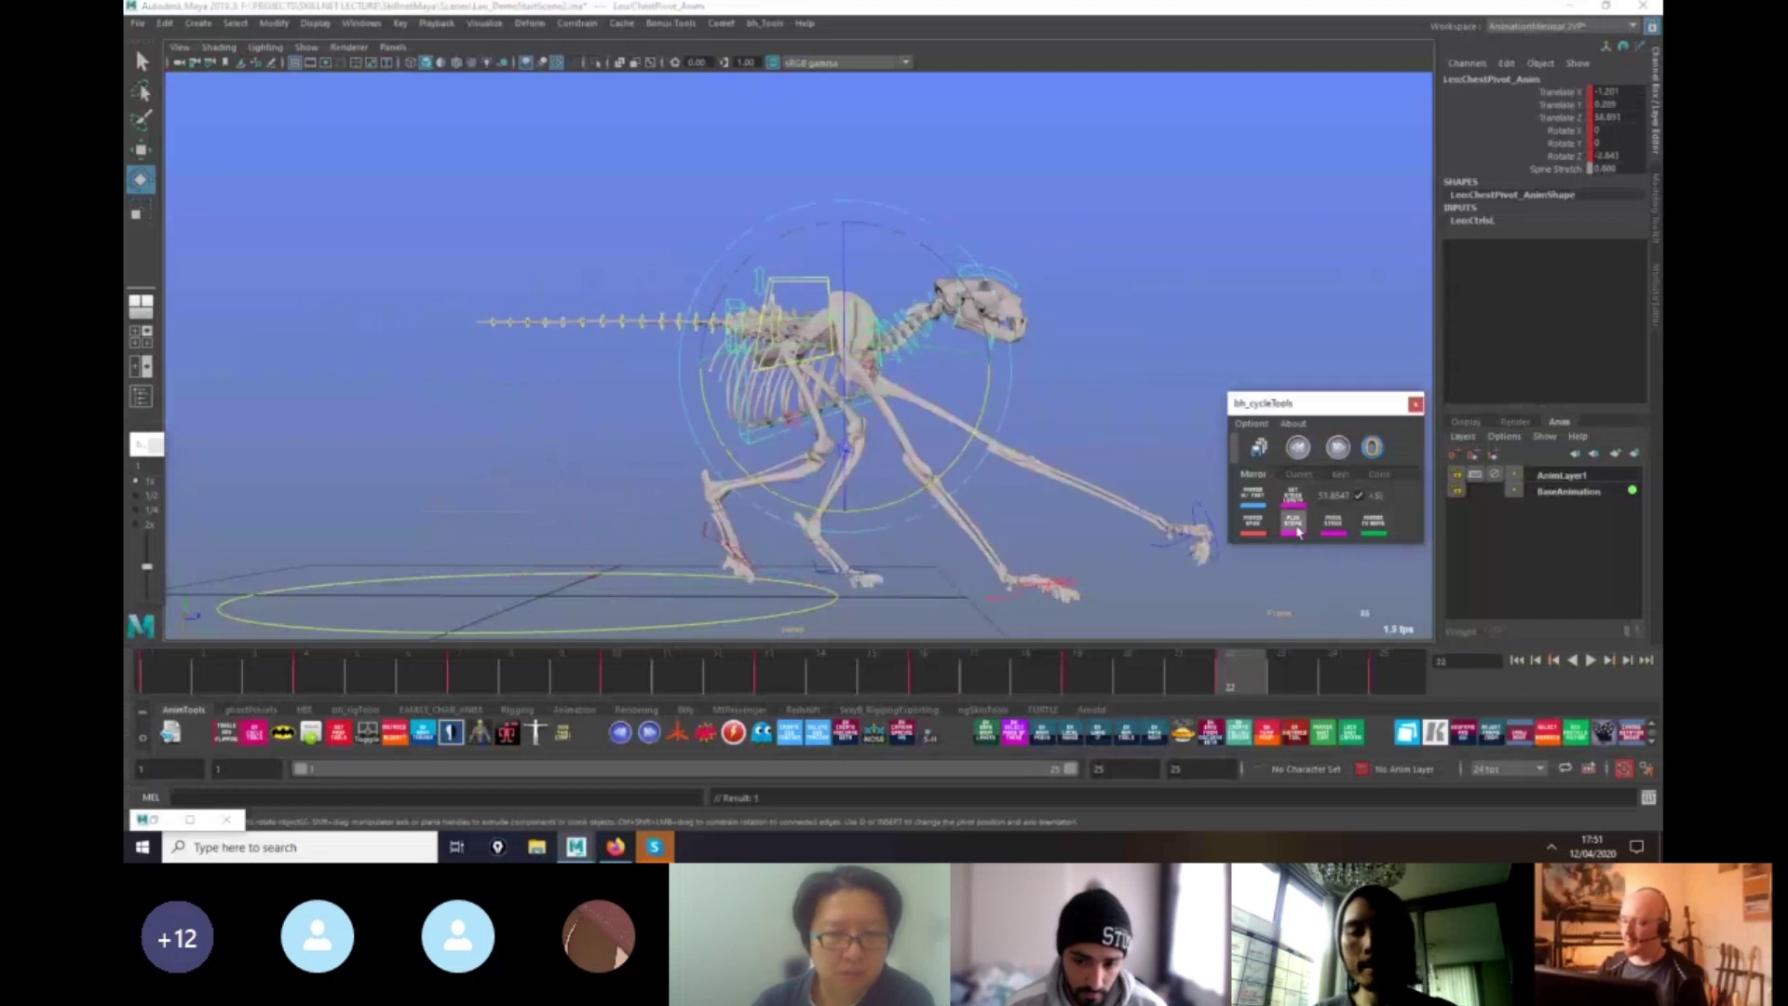
Play the full walk cycle and examine the skeleton's motion from both sides and a wider three-quarter view.
{"action": "left_click", "coordinate": [369, 691]}
{"action": "key", "text": "alt+v"}
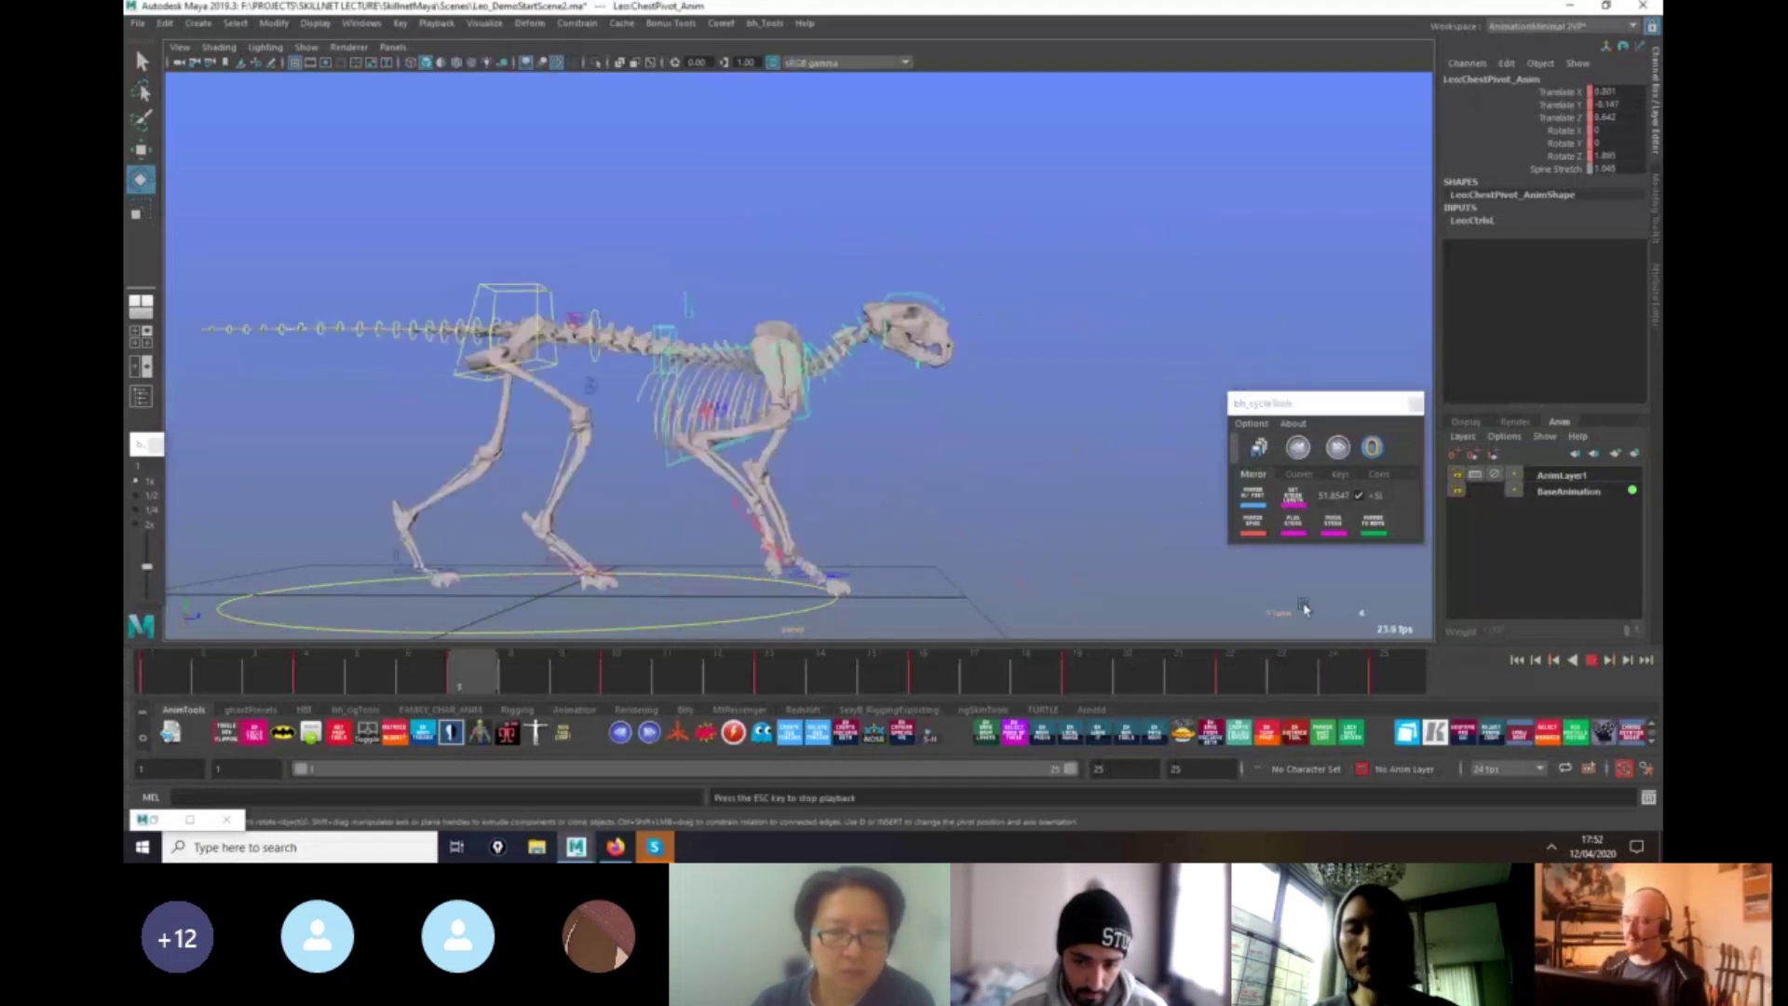
{"action": "left_click_drag", "start_coordinate": [1301, 606], "coordinate": [926, 558], "text": "alt"}
{"action": "right_click_drag", "start_coordinate": [920, 559], "coordinate": [854, 586], "text": "alt"}
{"action": "left_click_drag", "start_coordinate": [854, 587], "coordinate": [1015, 587], "text": "alt"}
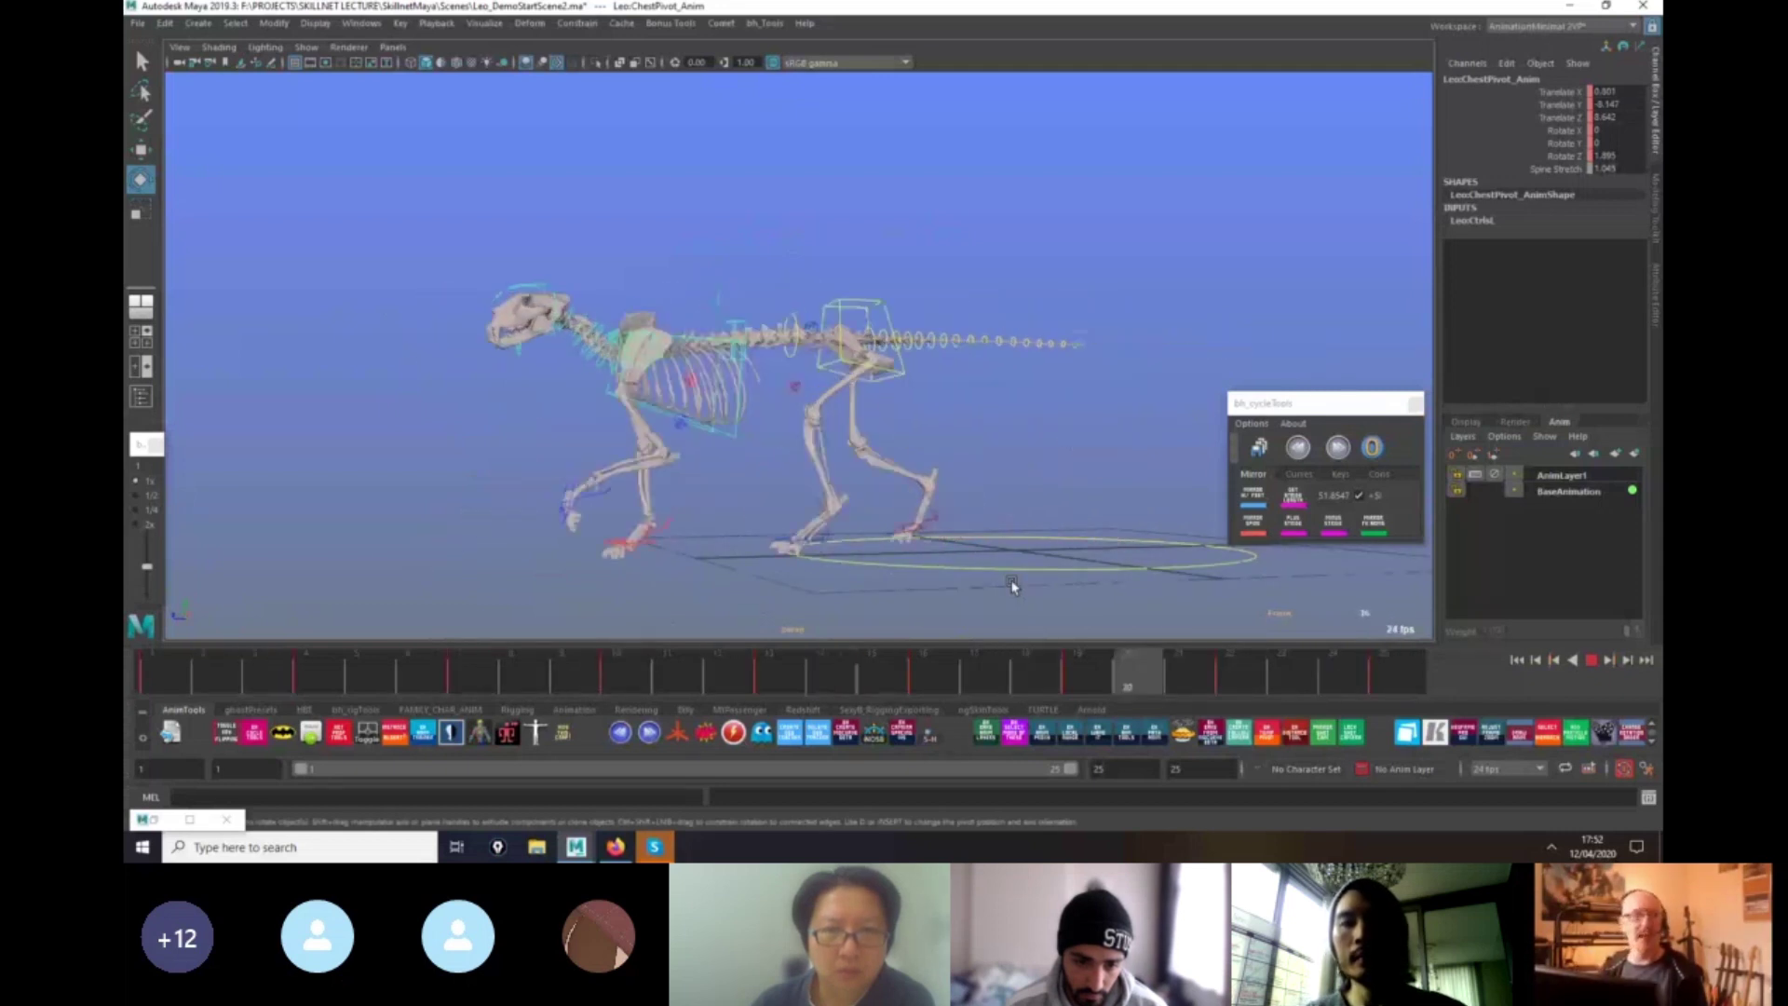
{"action": "key", "text": "Escape"}
{"action": "mouse_move", "coordinate": [931, 580]}
{"action": "left_mouse_down", "text": "alt"}
{"action": "mouse_move", "coordinate": [1158, 579]}
{"action": "mouse_move", "coordinate": [947, 599]}
{"action": "left_mouse_up", "text": "alt"}
{"action": "key", "text": "alt+v"}
{"action": "right_click_drag", "start_coordinate": [1132, 573], "coordinate": [943, 587], "text": "alt"}
{"action": "left_click_drag", "start_coordinate": [942, 587], "coordinate": [1185, 594], "text": "alt"}
{"action": "right_click_drag", "start_coordinate": [1185, 594], "coordinate": [1319, 709], "text": "alt"}
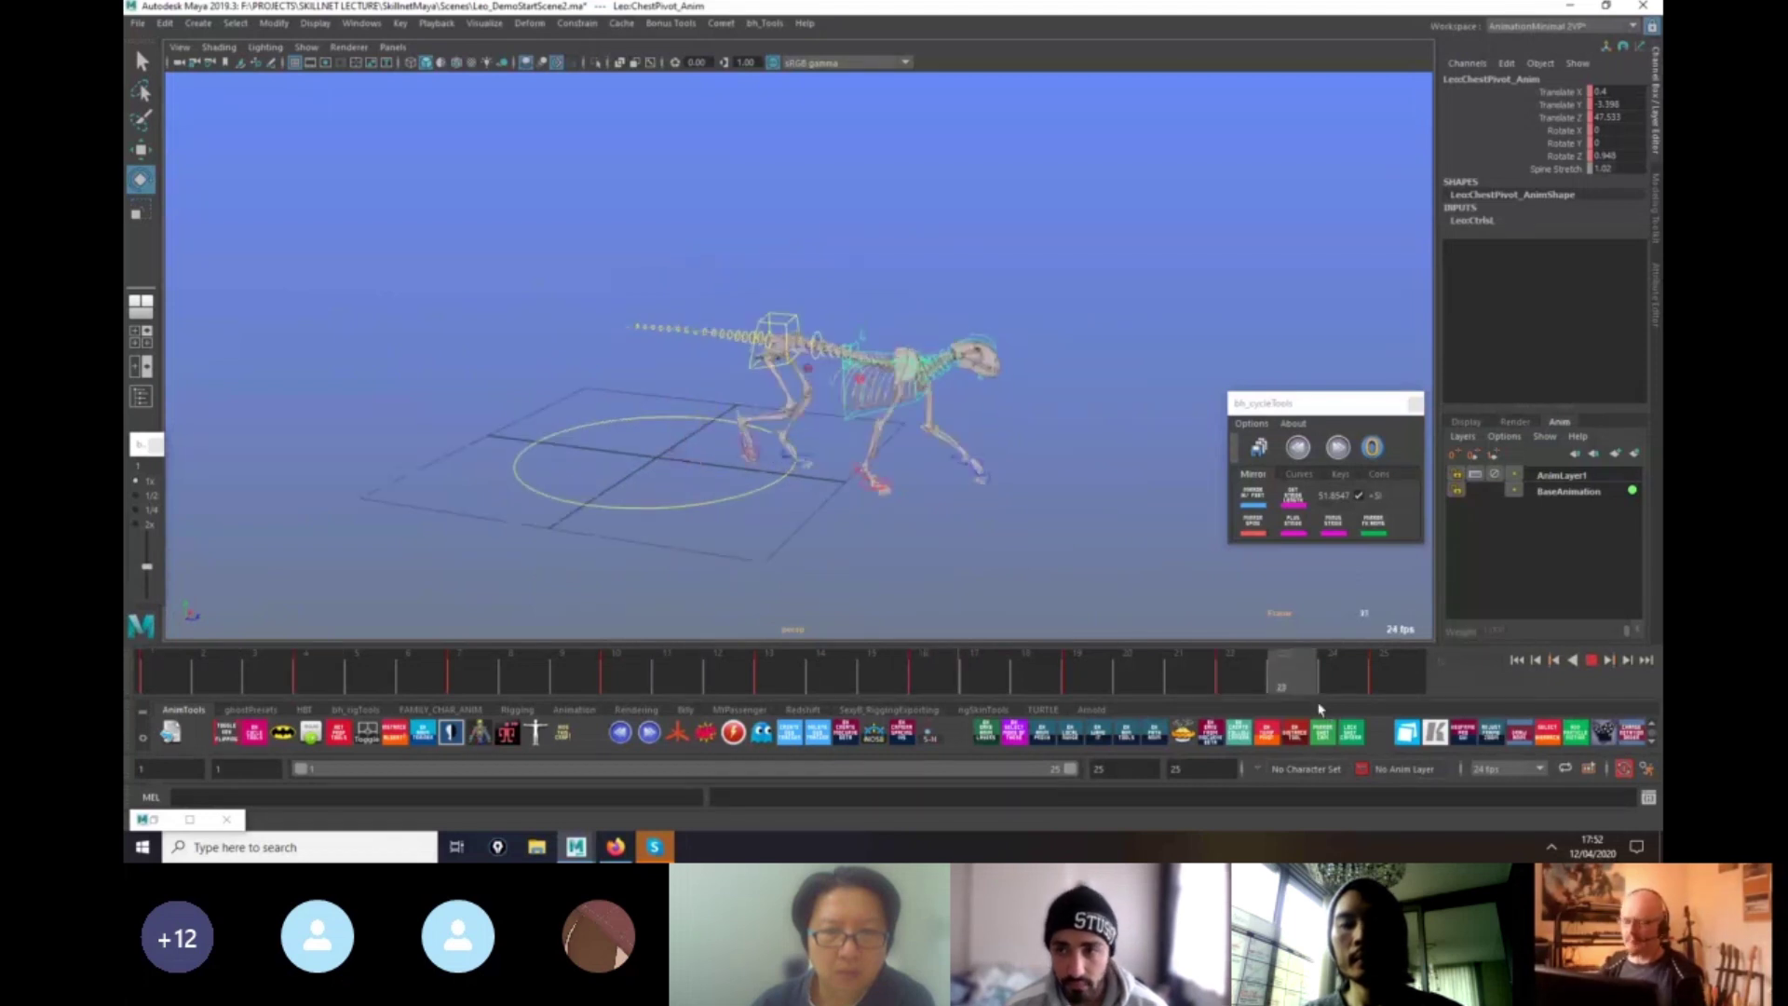